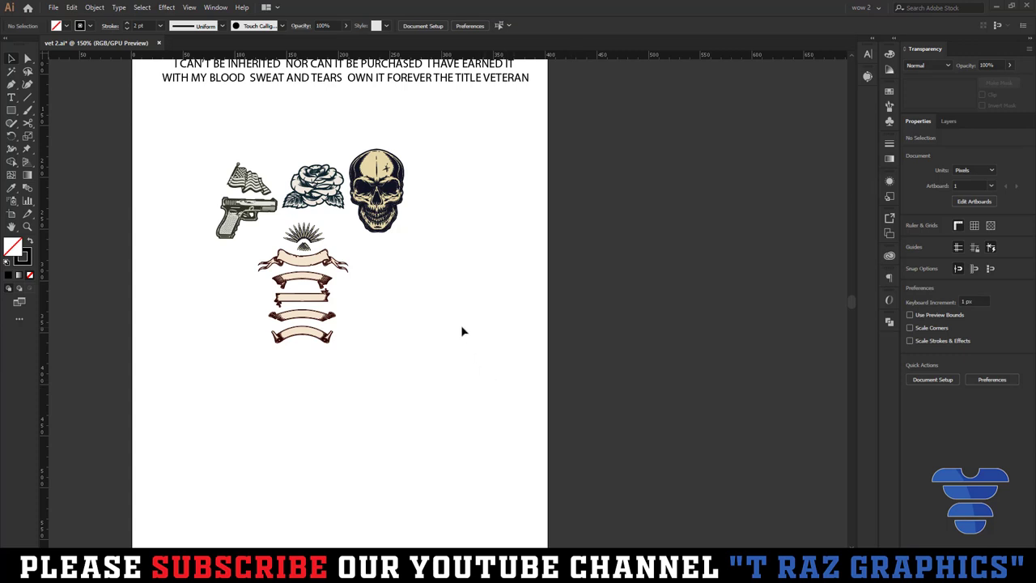
- Zoom and pan to the clip art and marquee-select it to check the pieces
scroll(331, 328, down, 2)
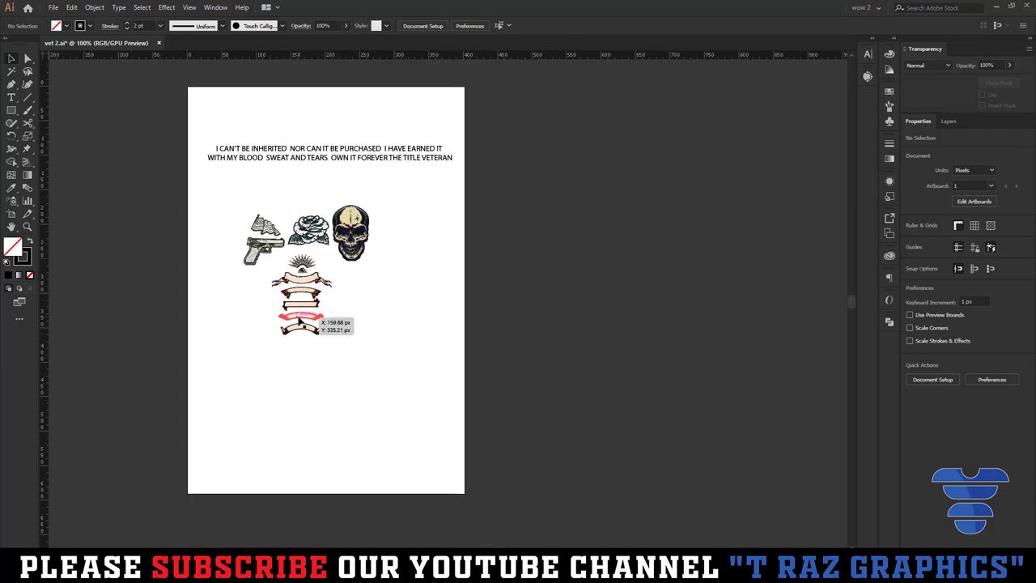
scroll(397, 238, up, 3)
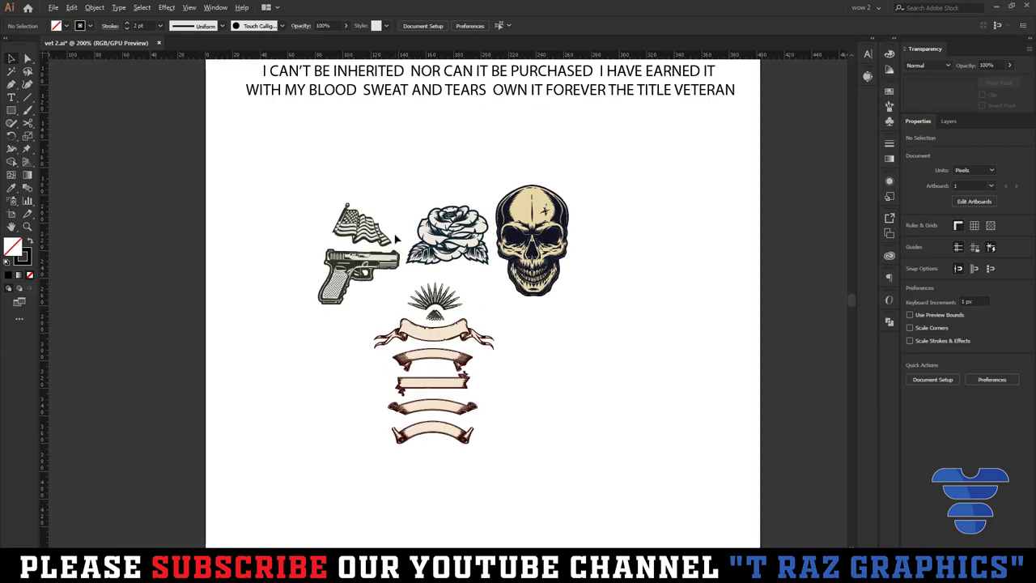
drag(589, 302, 580, 364)
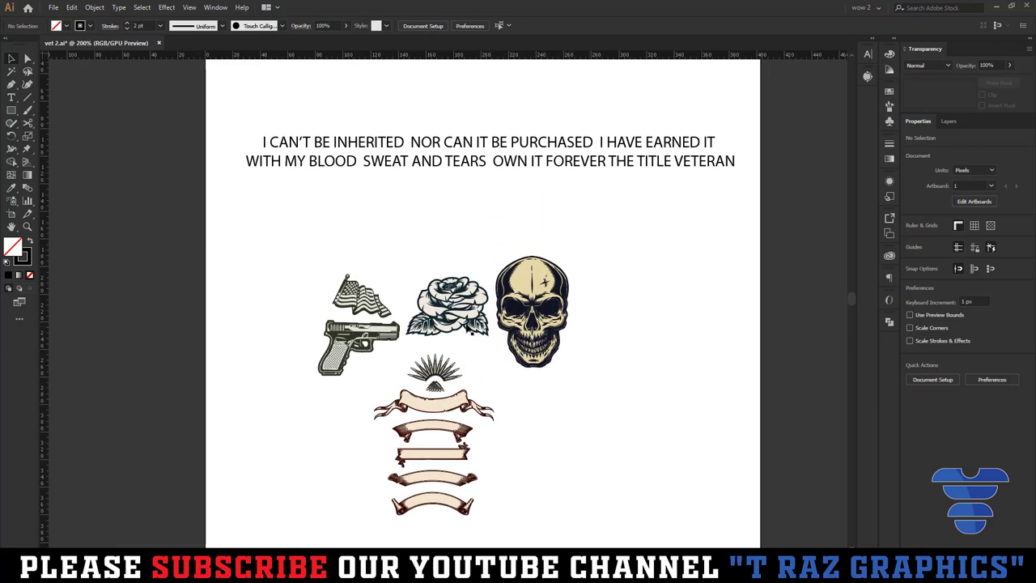
scroll(469, 330, up, 2)
scroll(478, 330, down, 1)
scroll(476, 310, down, 1)
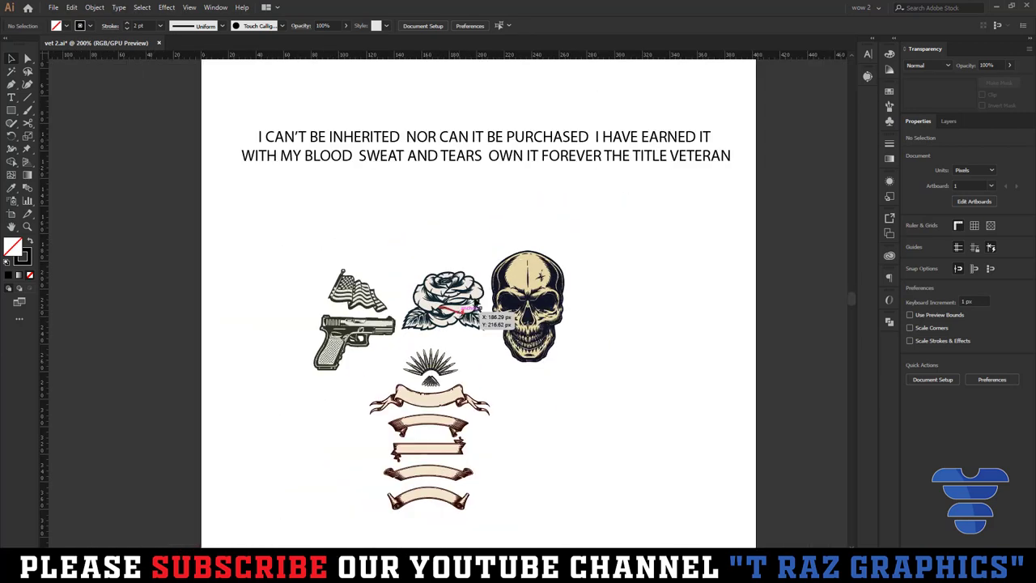
drag(566, 447, 279, 199)
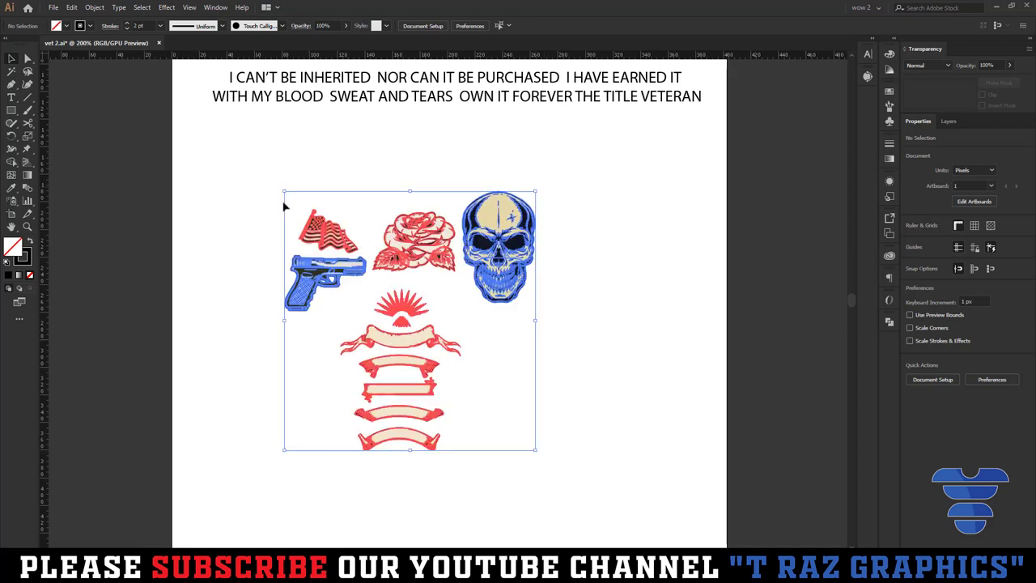
click(637, 319)
- Scale the skull down by a corner handle to suit the flag, pistol and rose
click(497, 198)
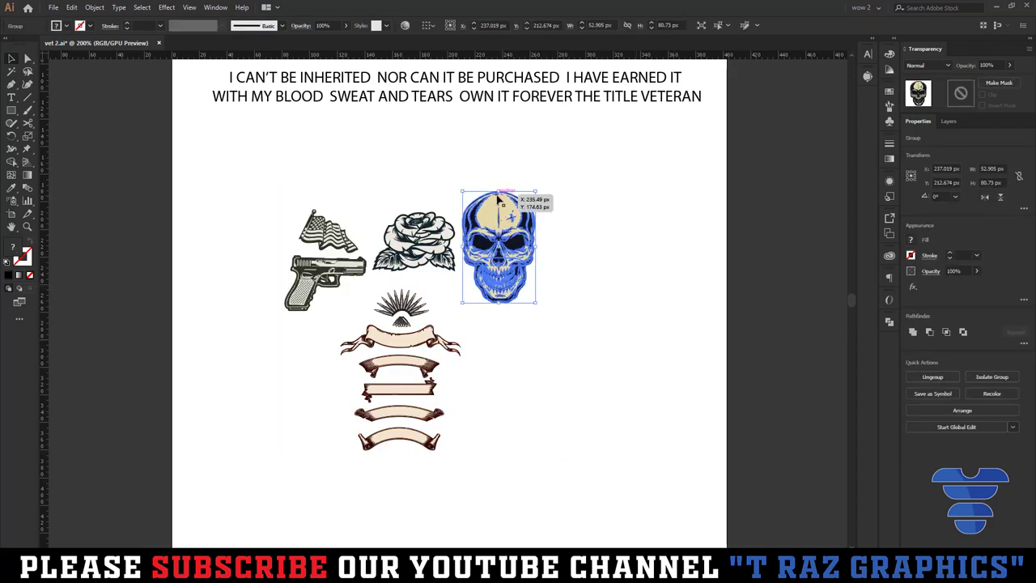
scroll(497, 198, up, 2)
drag(499, 193, 502, 263)
click(586, 266)
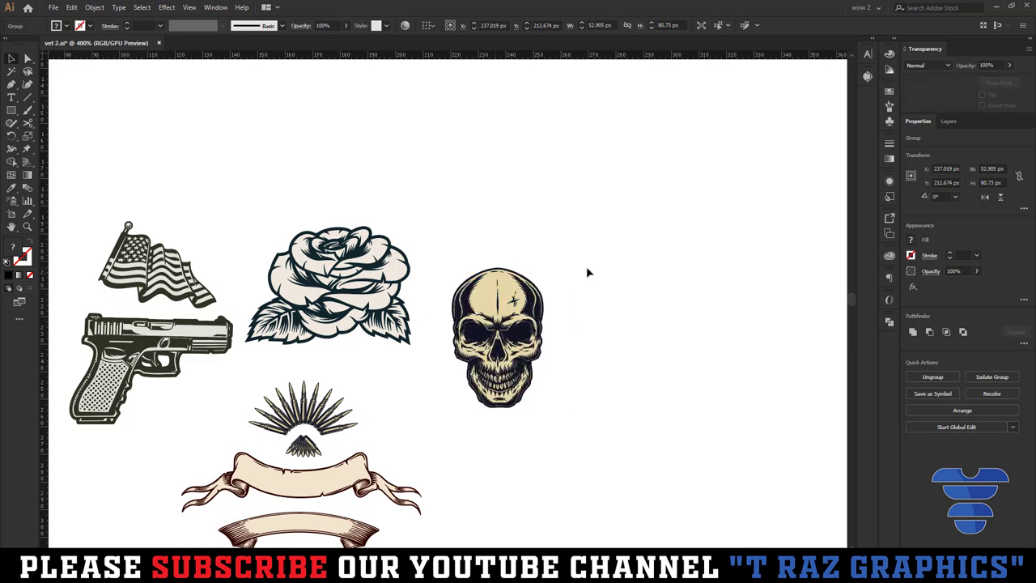
scroll(583, 266, down, 3)
scroll(502, 371, up, 2)
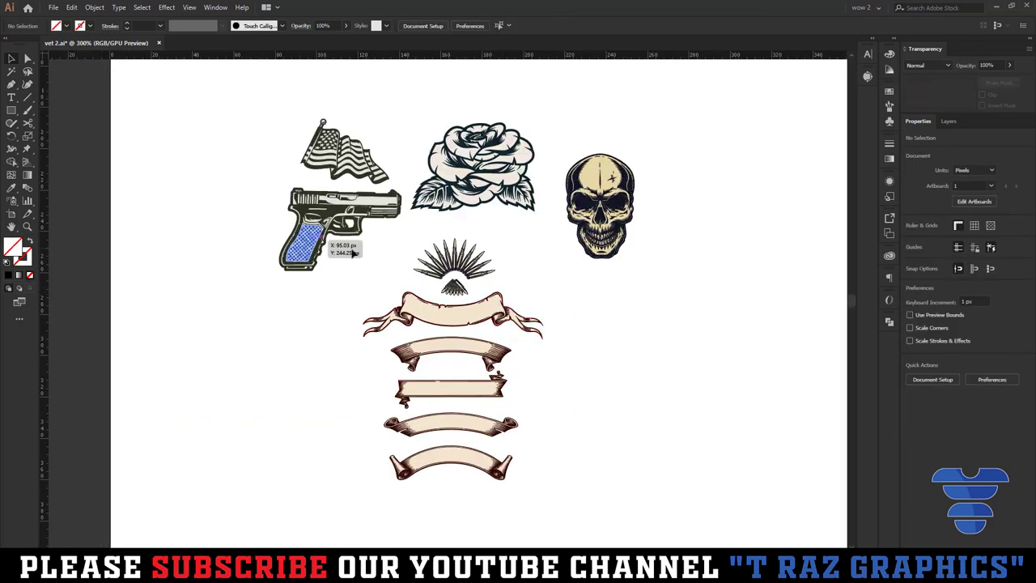
- Magic Wand-select everything matching the pistol's dark colour and fill it #070707
key(y)
click(344, 216)
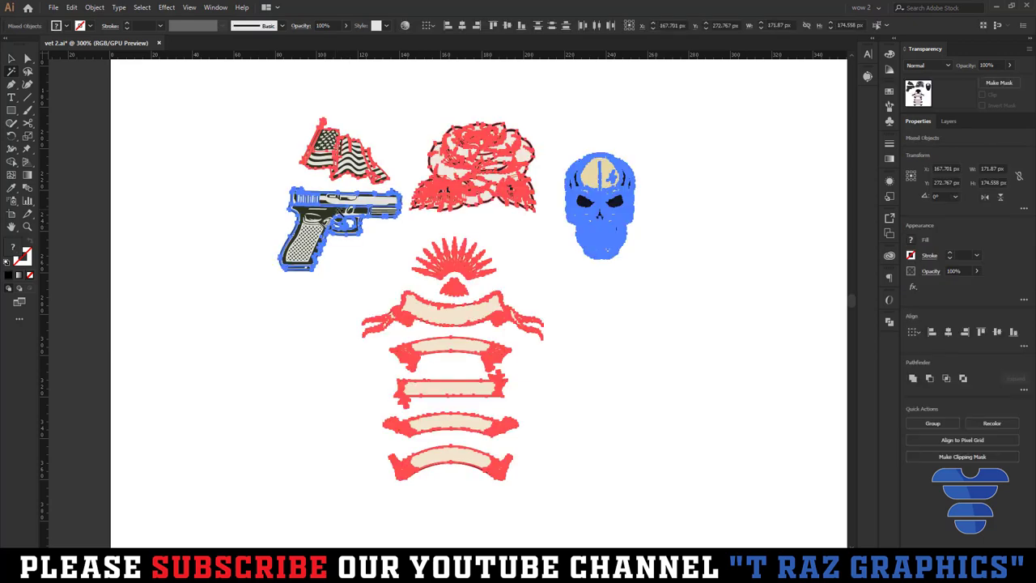
scroll(597, 210, up, 1)
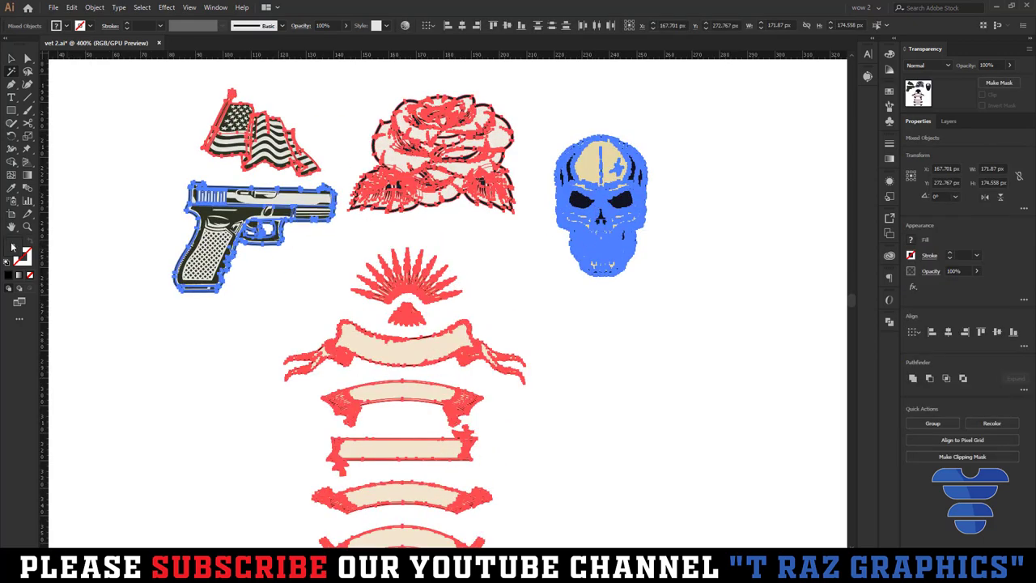
double_click(22, 257)
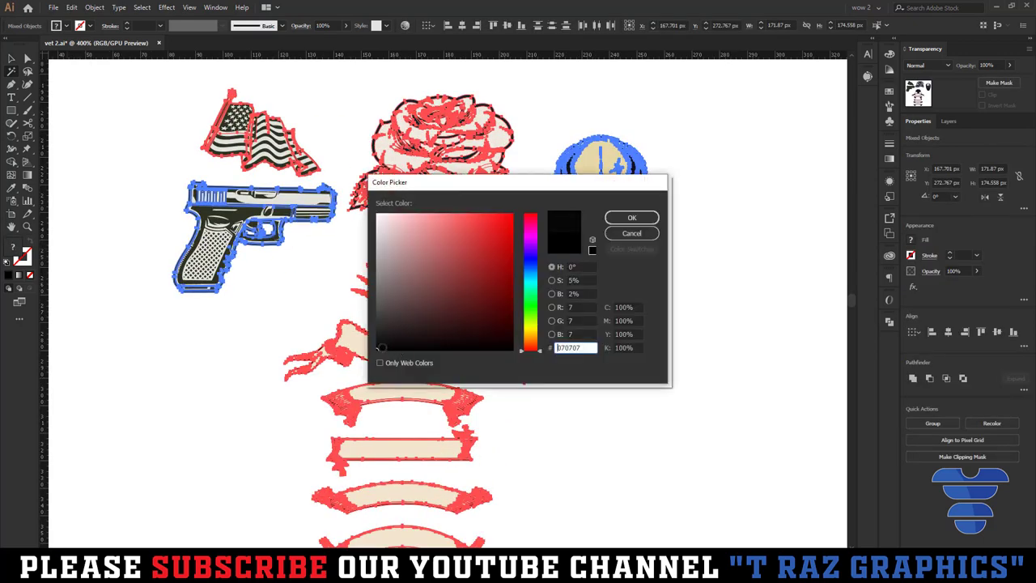
click(628, 219)
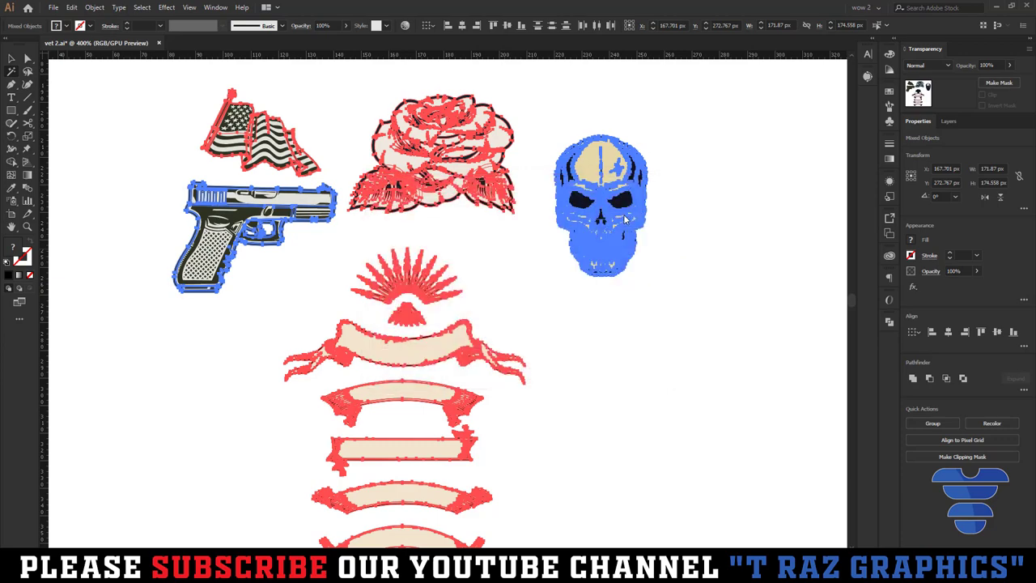
click(709, 303)
scroll(340, 165, up, 1)
scroll(340, 166, up, 1)
scroll(486, 243, down, 3)
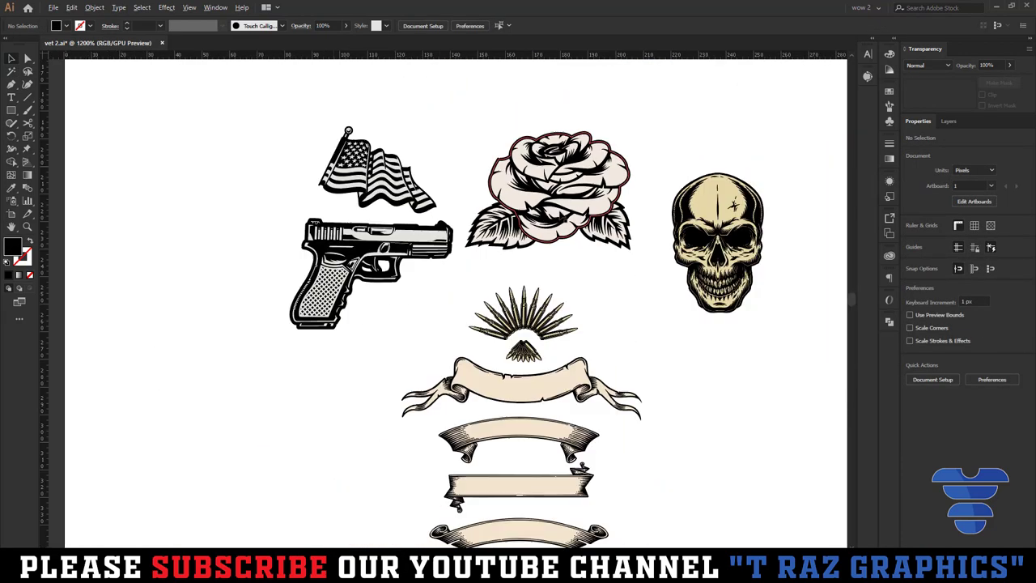
scroll(629, 293, down, 1)
scroll(604, 316, down, 1)
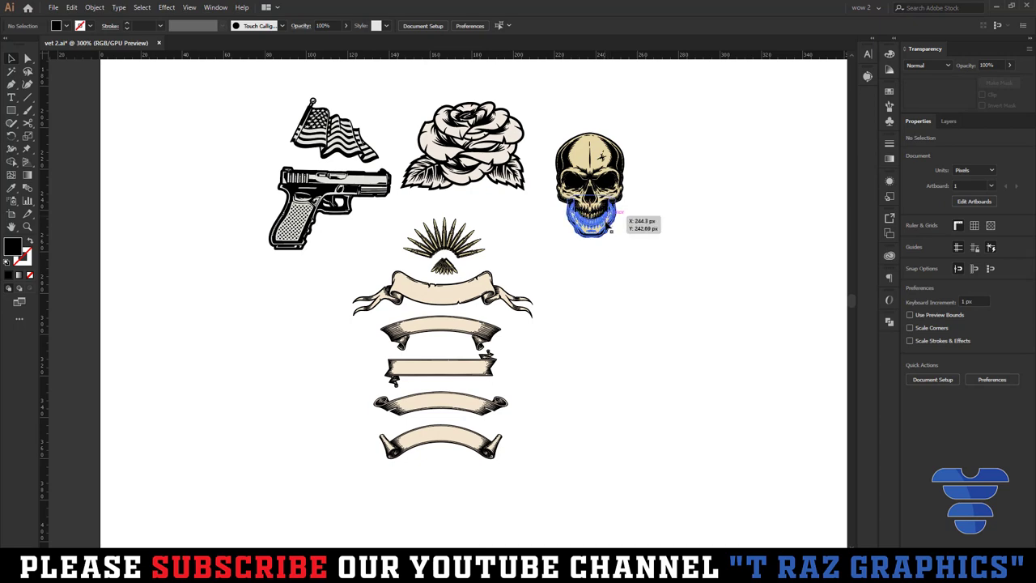
- Move all the clip art onto the pasteboard left of the artboard
drag(682, 248, 299, 74)
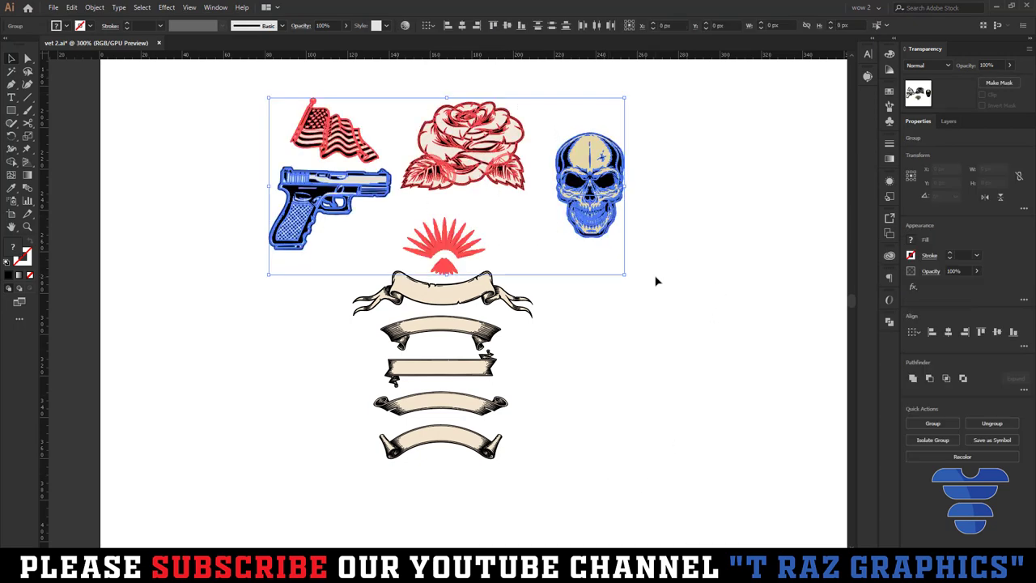
scroll(655, 280, down, 2)
drag(655, 418, 450, 178)
drag(555, 217, 276, 263)
click(577, 308)
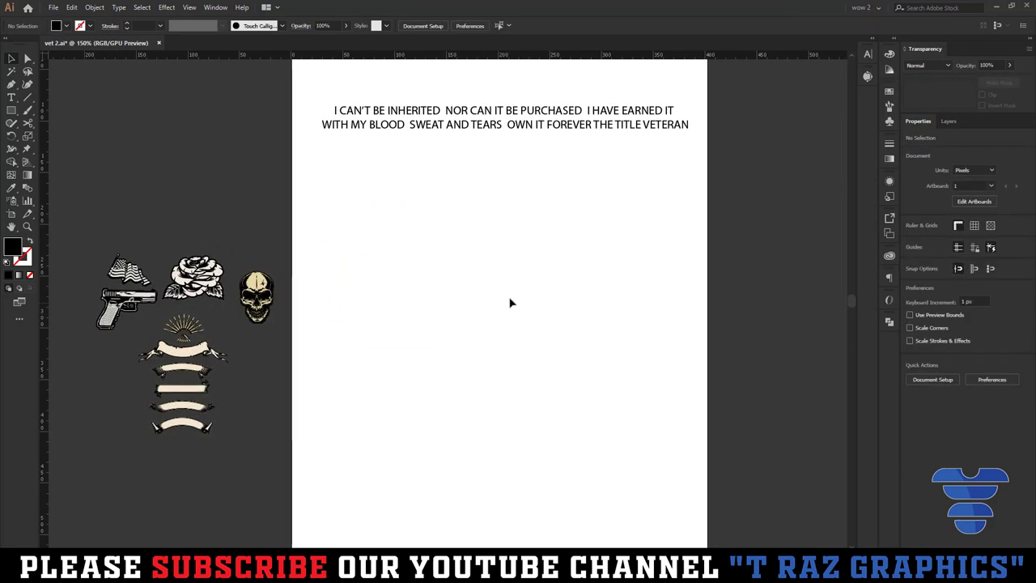
- Draw a 160.68 px vertically centred circle with a black stroke and no fill
scroll(511, 300, up, 1)
key(l)
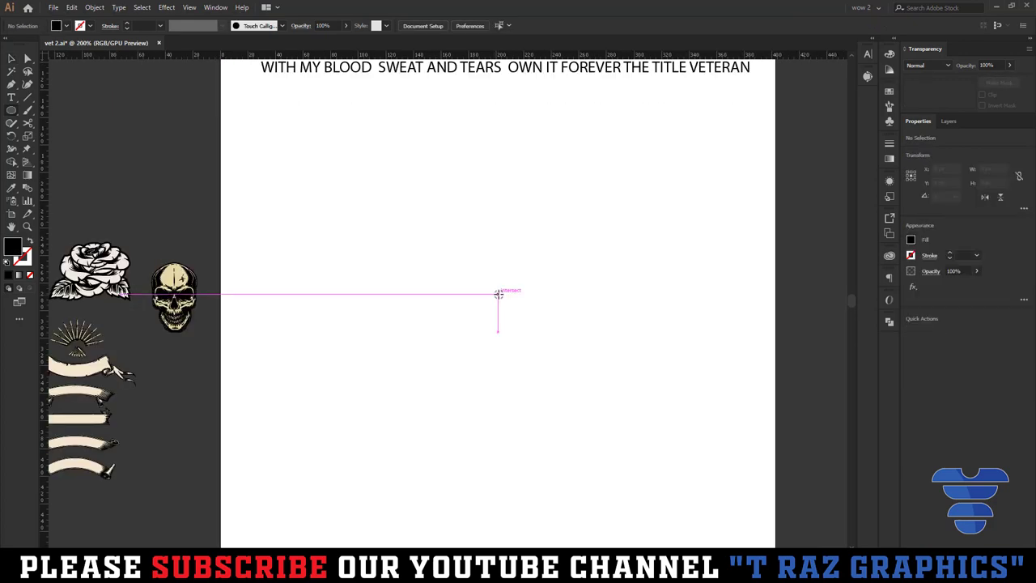
drag(498, 294, 536, 403)
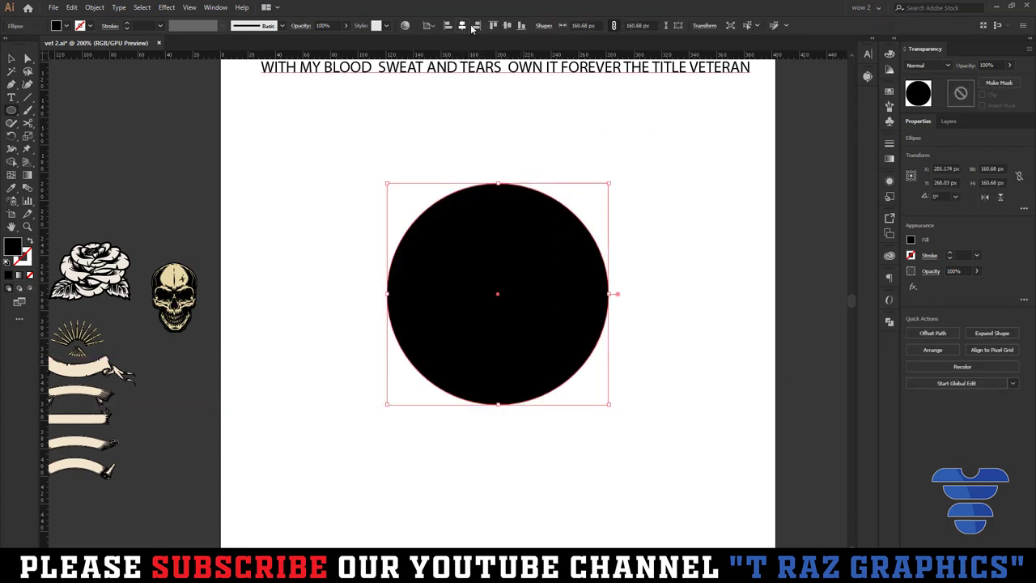
click(508, 26)
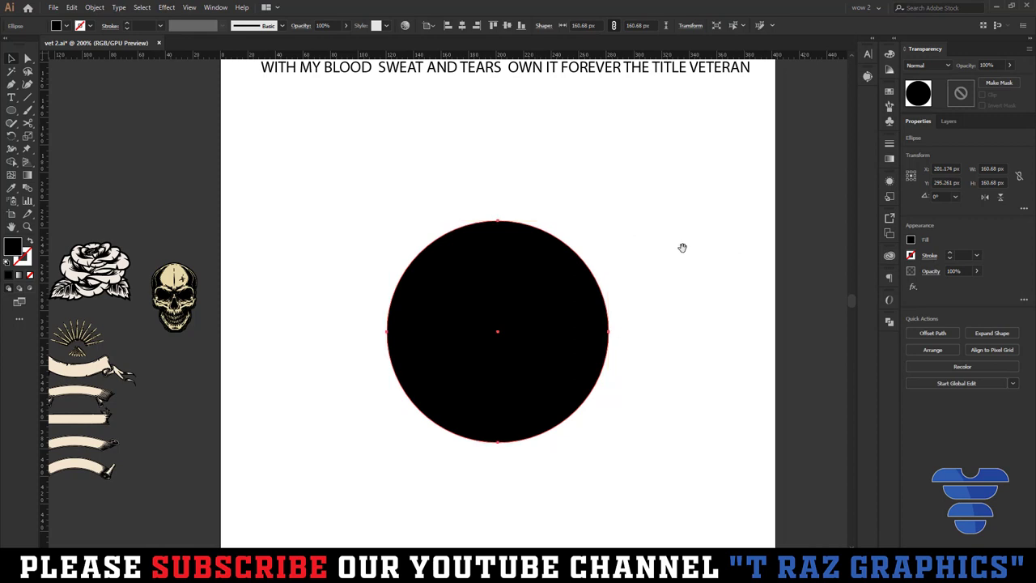
drag(682, 245, 650, 235)
click(588, 213)
click(504, 286)
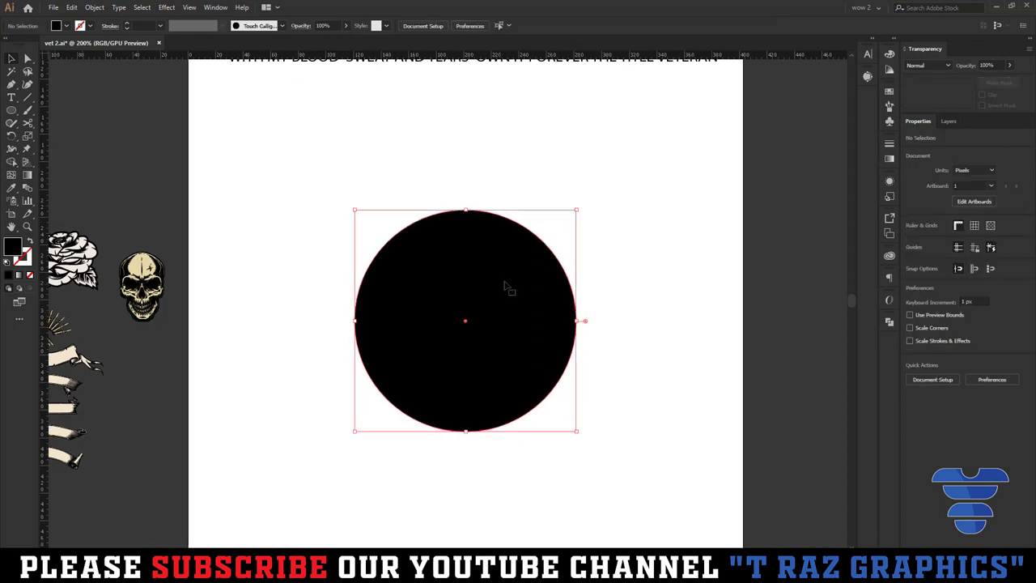
scroll(509, 281, up, 2)
key(shift+x)
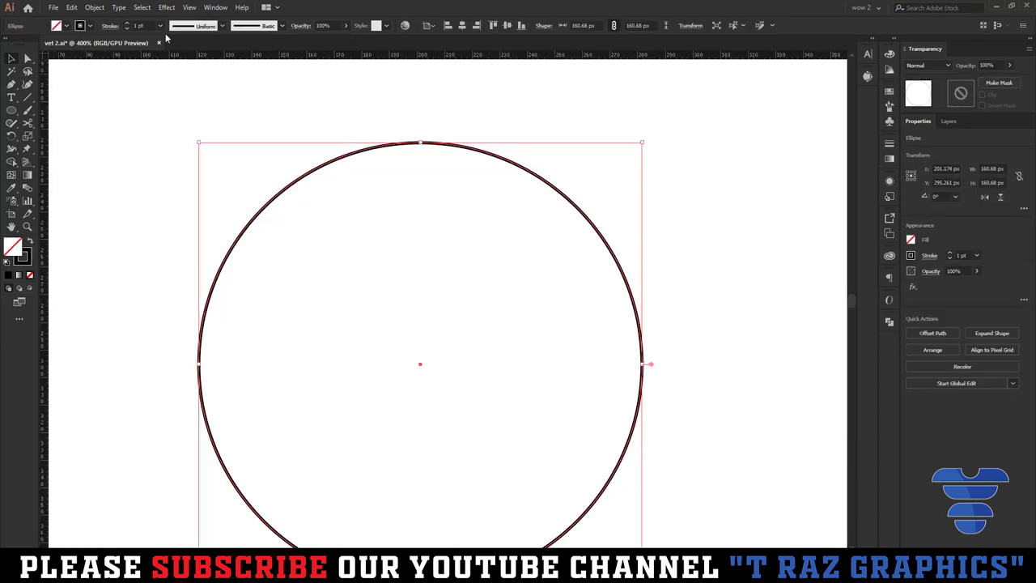
- Make two smaller concentric copies of the circle, the middle ring about 142 px wide
scroll(150, 25, up, 2)
click(477, 135)
scroll(501, 154, down, 2)
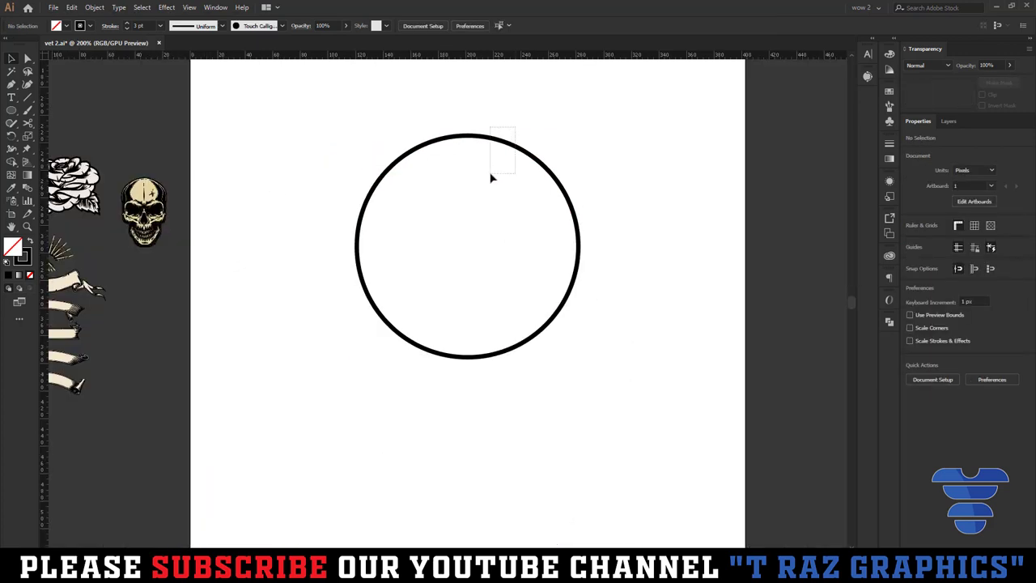
scroll(490, 175, up, 1)
click(481, 153)
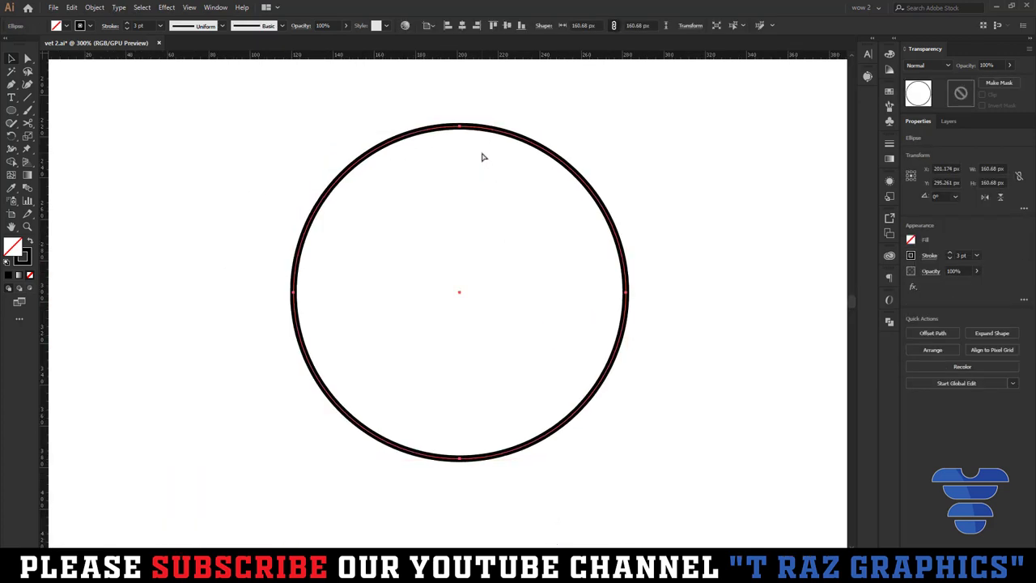
key(ctrl+shift+b)
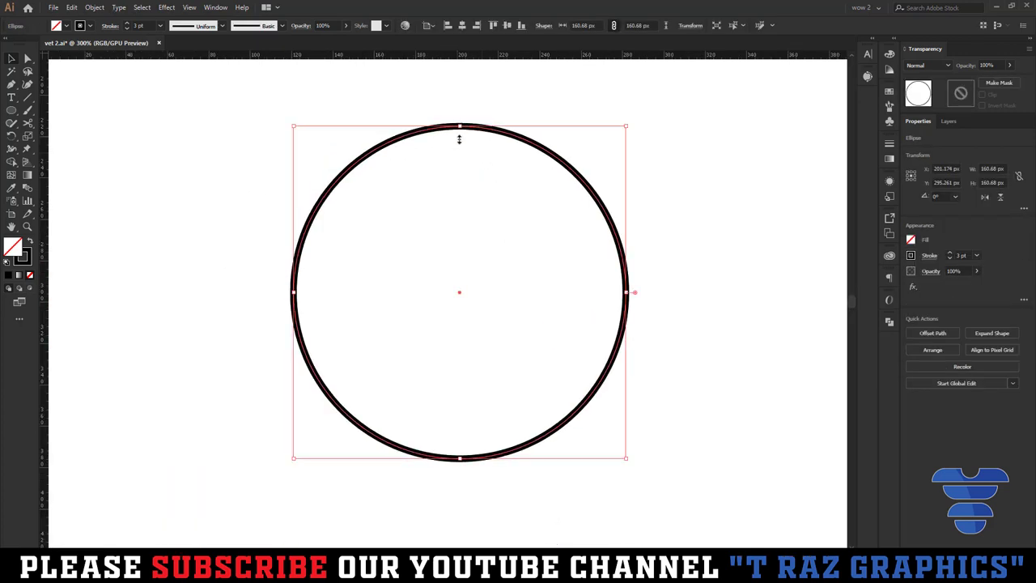
drag(459, 140, 456, 172)
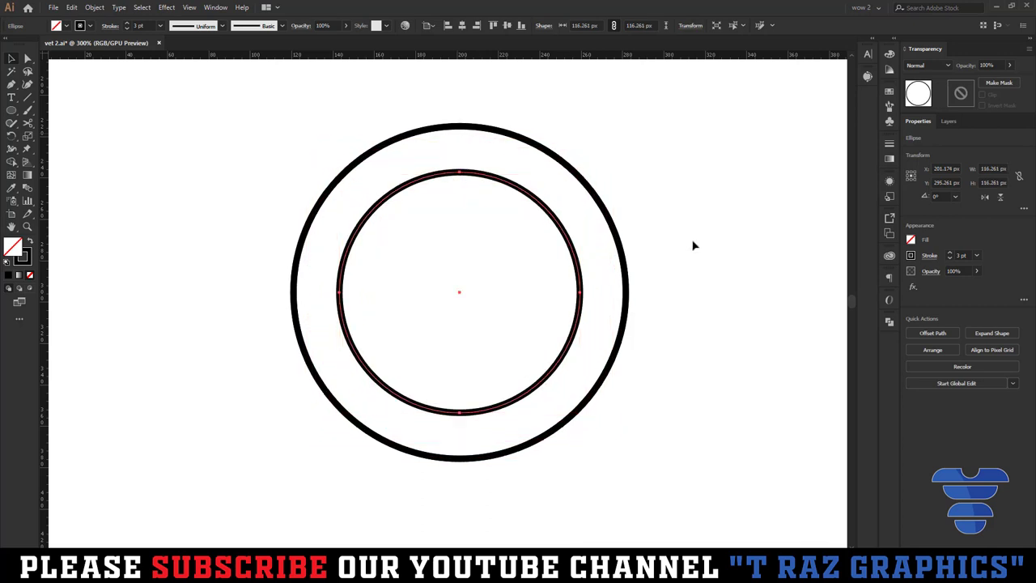
key(ctrl+shift+b)
drag(459, 171, 463, 148)
- Resize the middle circle to 140 px
click(737, 222)
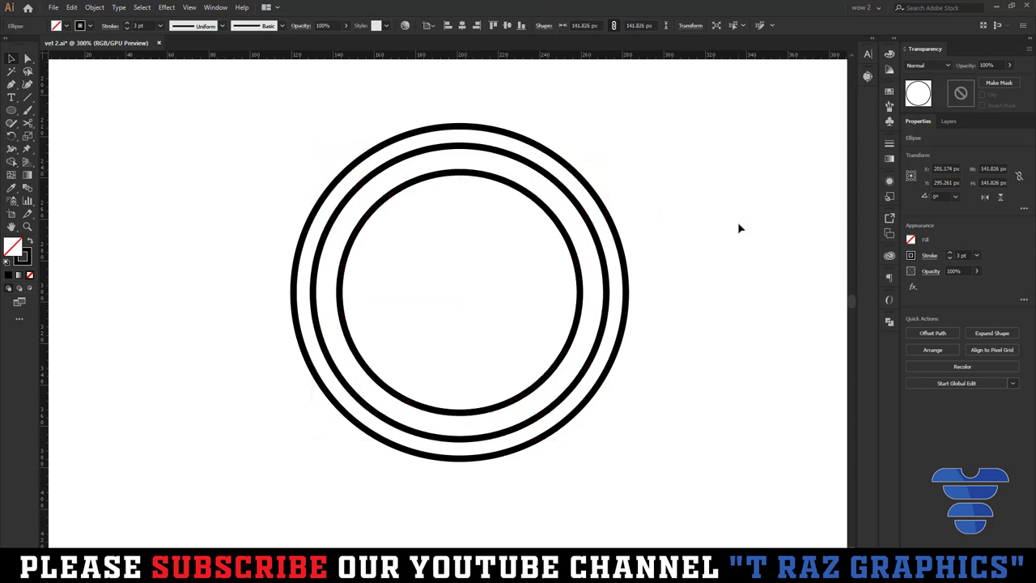
scroll(724, 225, down, 2)
scroll(570, 164, up, 3)
click(538, 203)
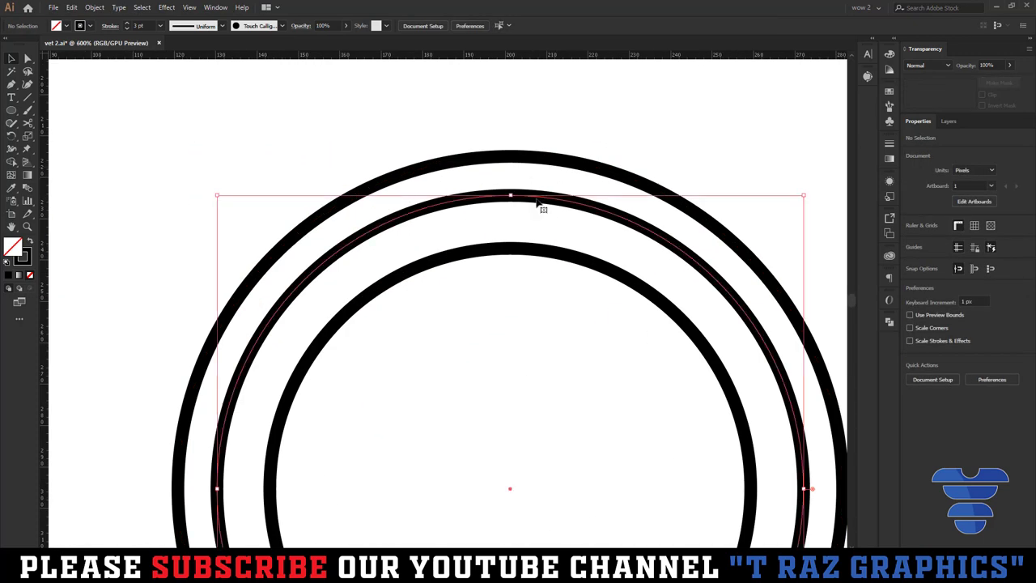
drag(510, 197, 511, 201)
scroll(510, 201, down, 3)
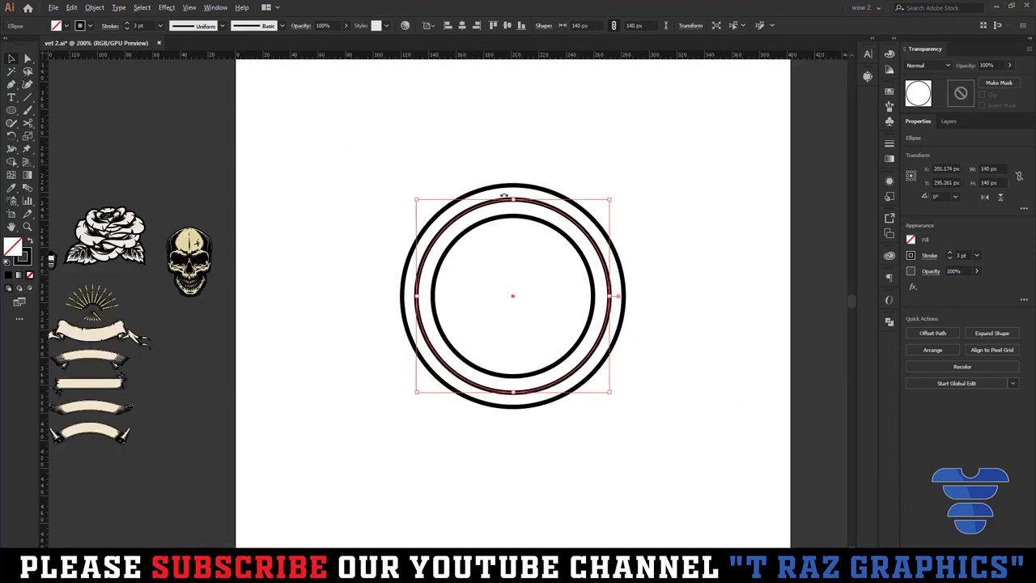
- Enlarge the inner circle outward from its centre
mouse_move(440, 153)
mouse_down()
mouse_move(620, 300)
mouse_move(636, 298)
mouse_up()
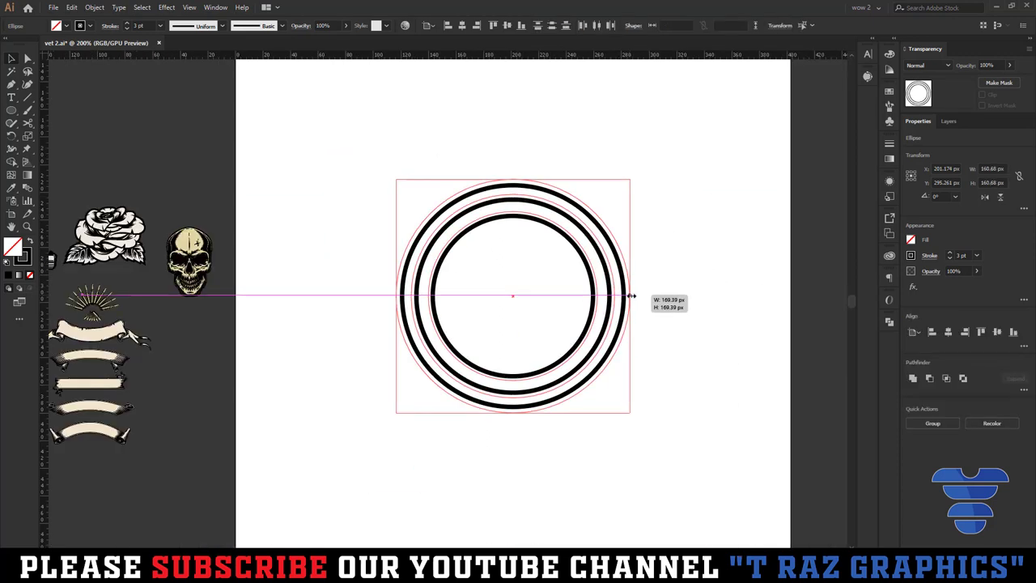
click(510, 227)
scroll(509, 227, up, 3)
click(502, 195)
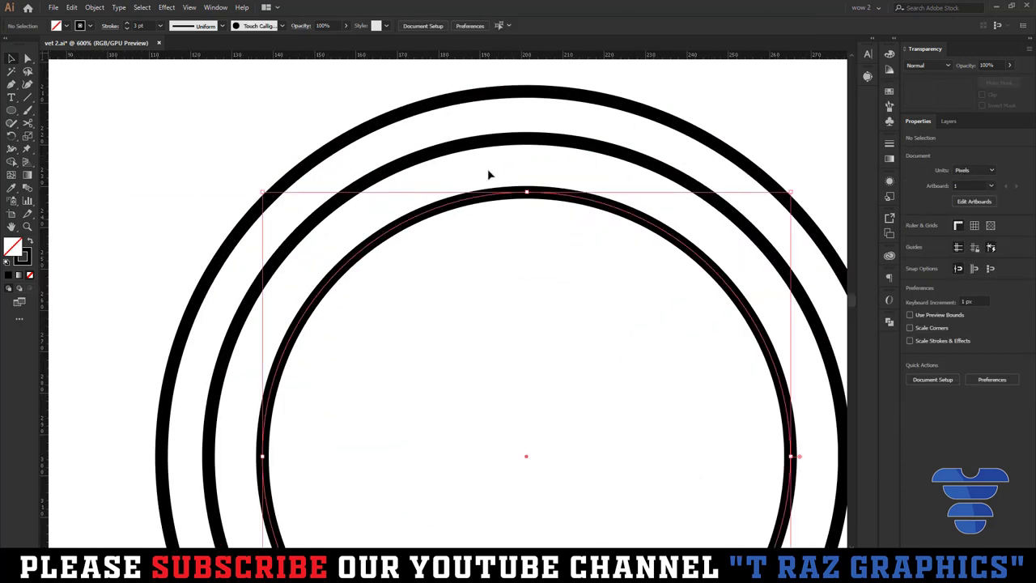
drag(526, 193, 526, 127)
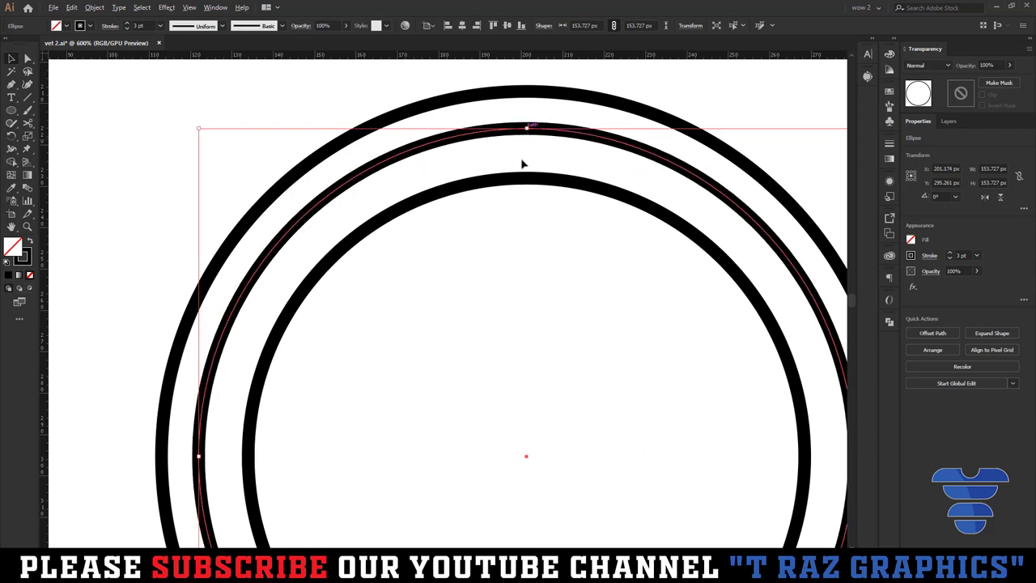
- Shrink the middle circle to 157.739 px and check the rings below the quote
scroll(526, 128, up, 2)
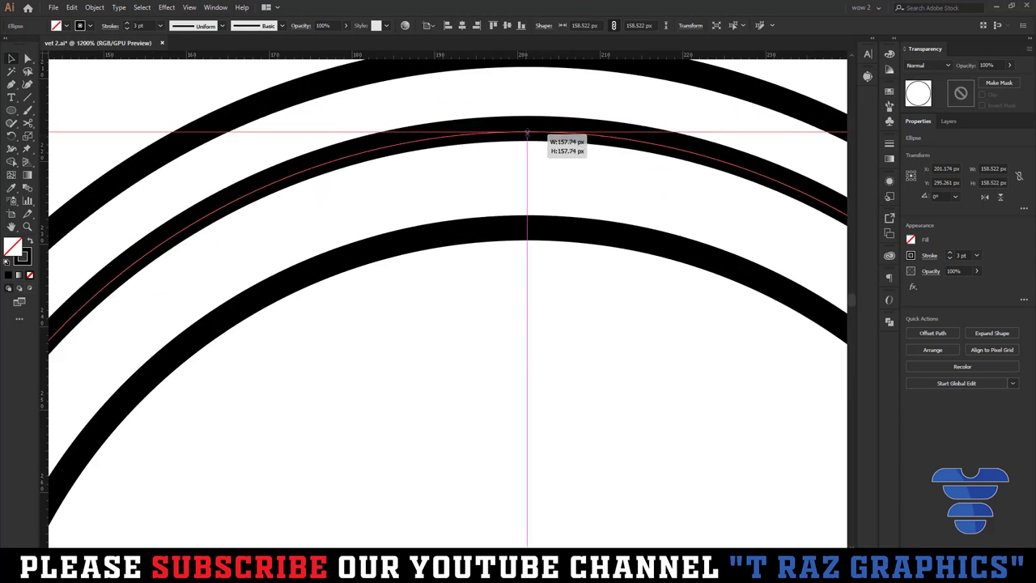
drag(526, 129, 527, 134)
scroll(553, 256, down, 4)
click(554, 256)
drag(554, 256, 433, 354)
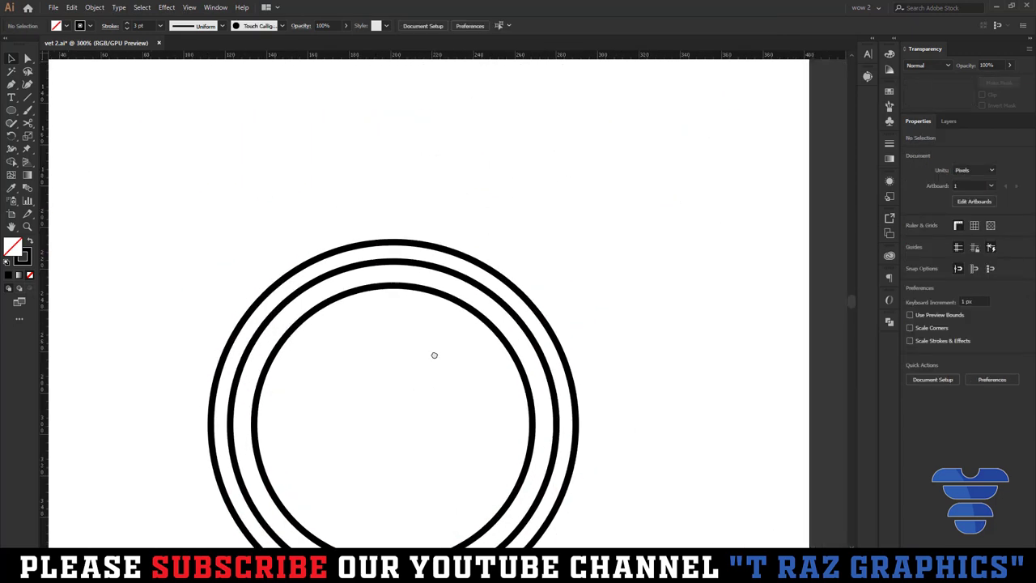
scroll(443, 274, up, 2)
click(407, 272)
scroll(407, 273, down, 2)
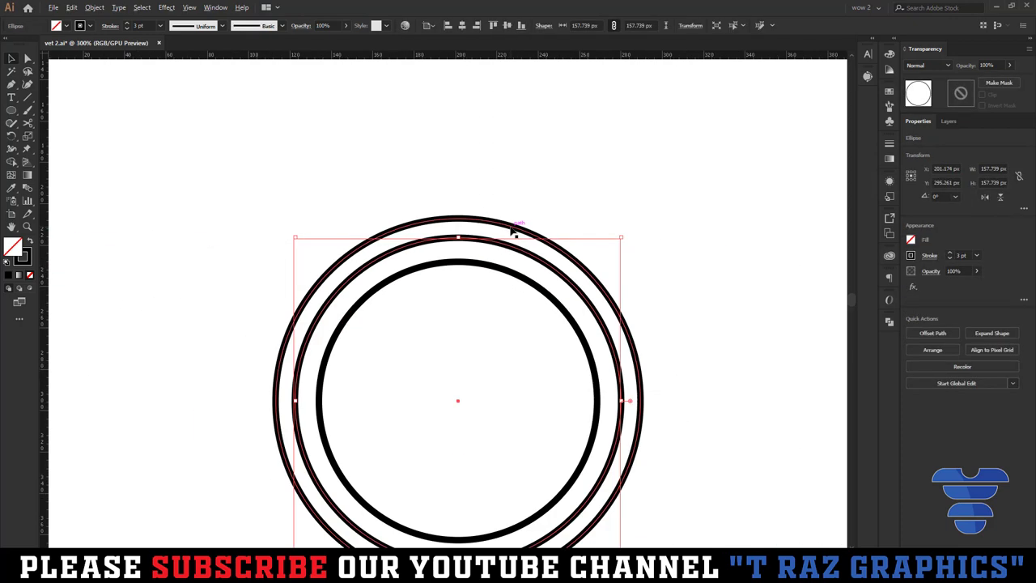
drag(613, 175, 527, 259)
click(532, 257)
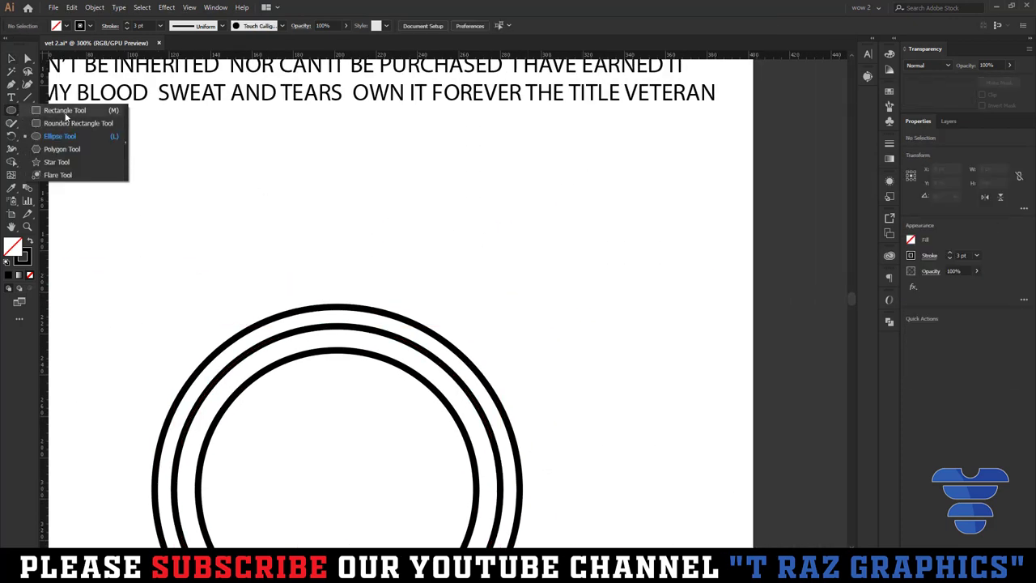
- Draw a small square above the rings and zoom in on it
drag(10, 110, 56, 112)
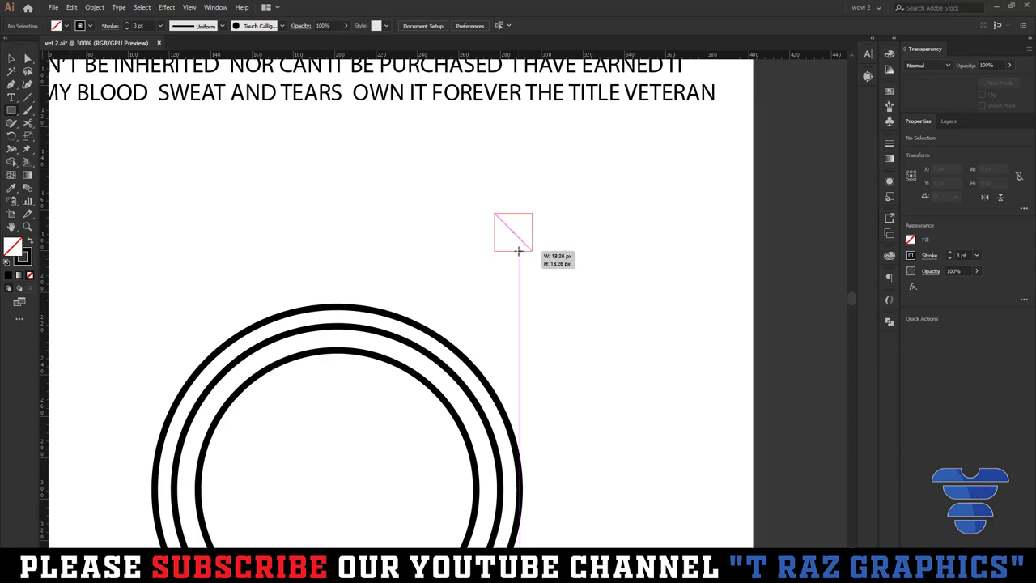
drag(514, 235, 534, 251)
key(ctrl+plus)
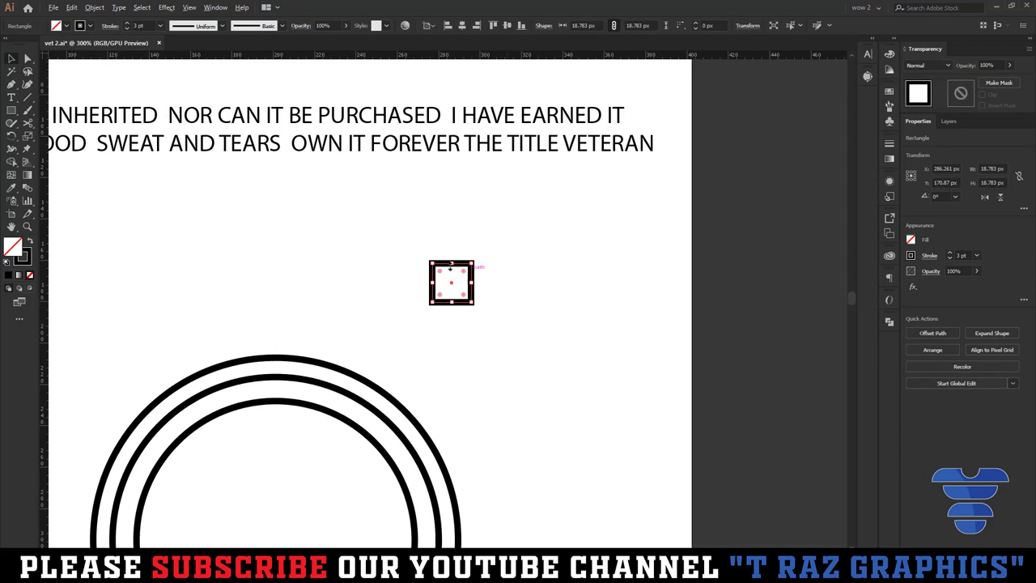
key(ctrl+plus)
key(ctrl+plus)
click(406, 243)
drag(407, 243, 425, 273)
scroll(429, 275, up, 2)
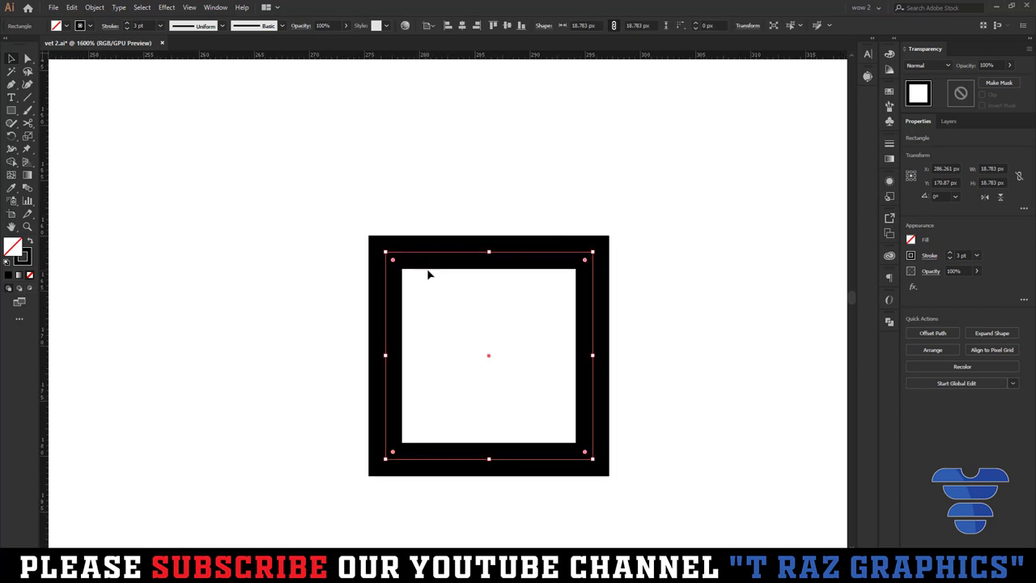
- Cut the square's top edge open with Scissors and delete the cut-off piece
key(a)
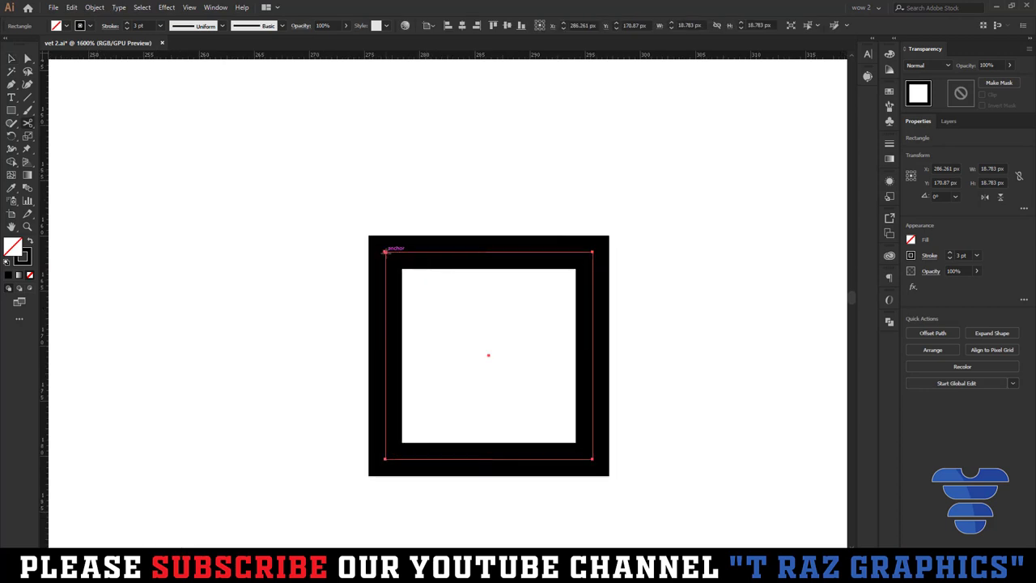
click(385, 252)
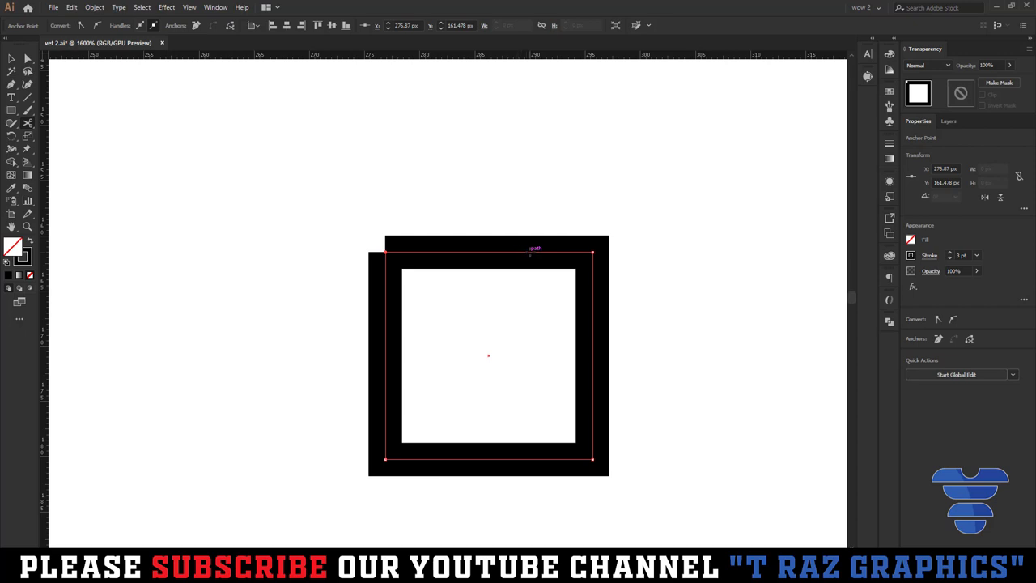
click(530, 253)
key(v)
click(488, 317)
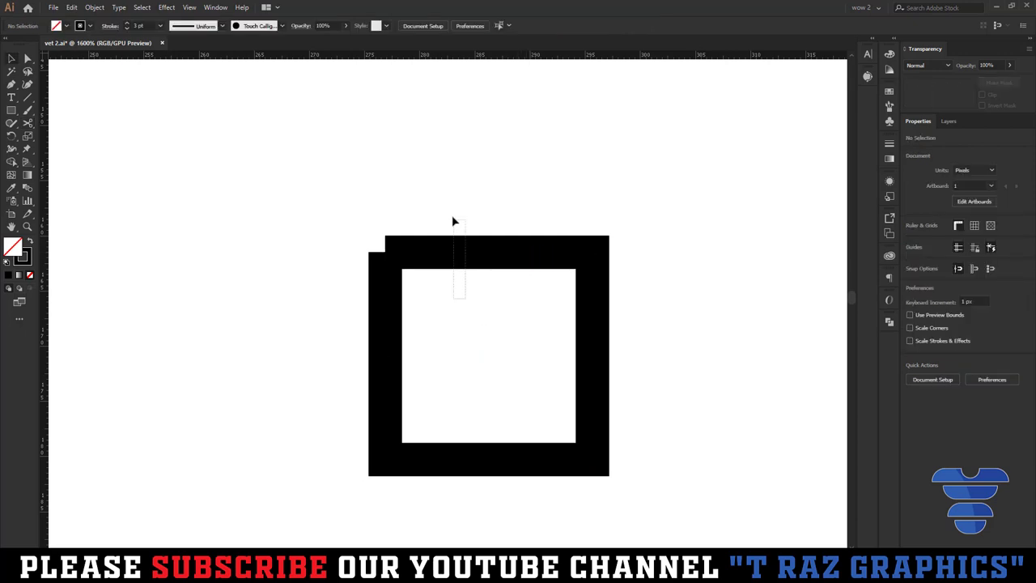
drag(451, 219, 458, 259)
key(Delete)
scroll(502, 352, down, 2)
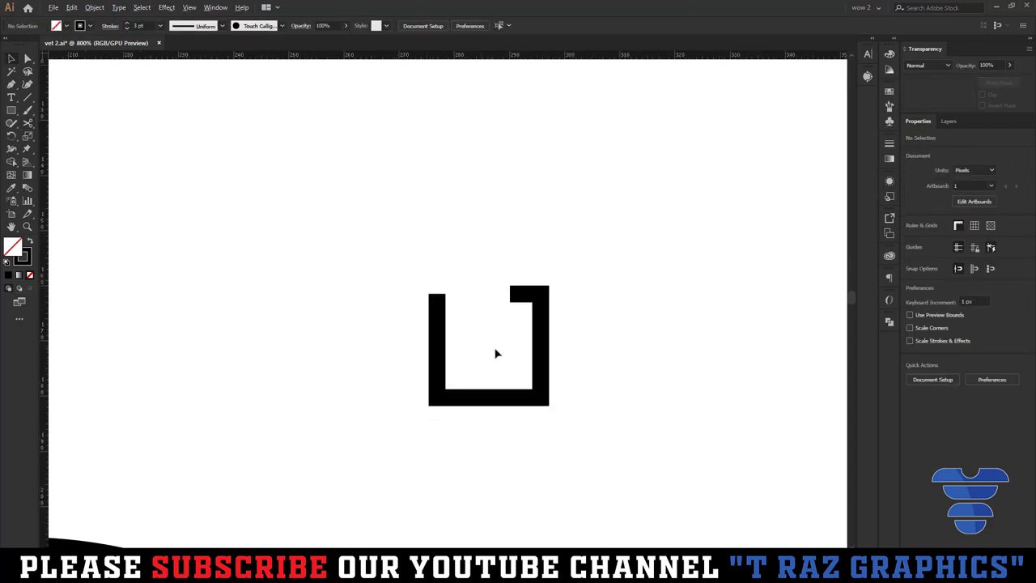
- Duplicate the open square, flip the copy vertically, and interlock the two pieces
drag(541, 358, 593, 359)
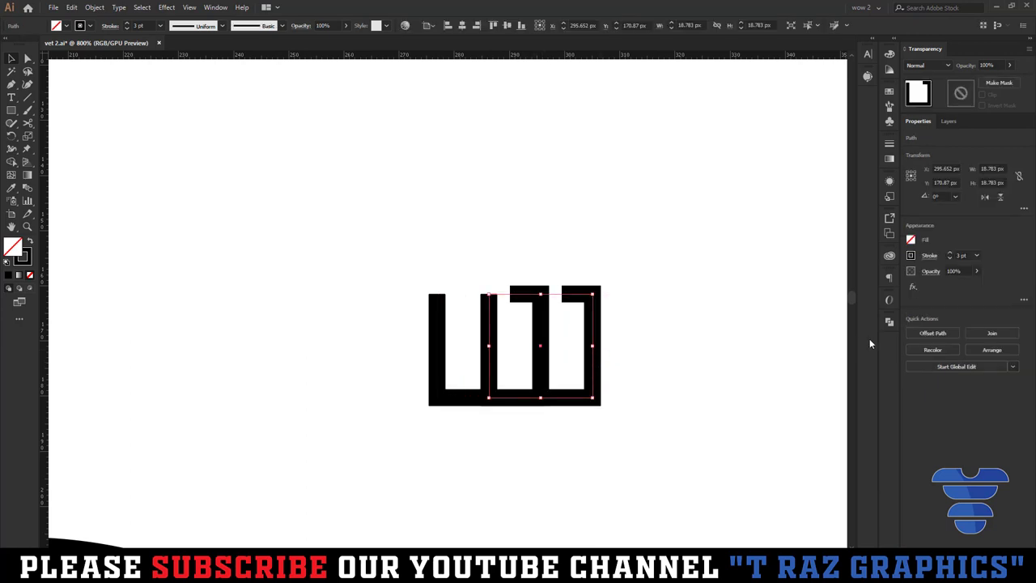
click(1000, 198)
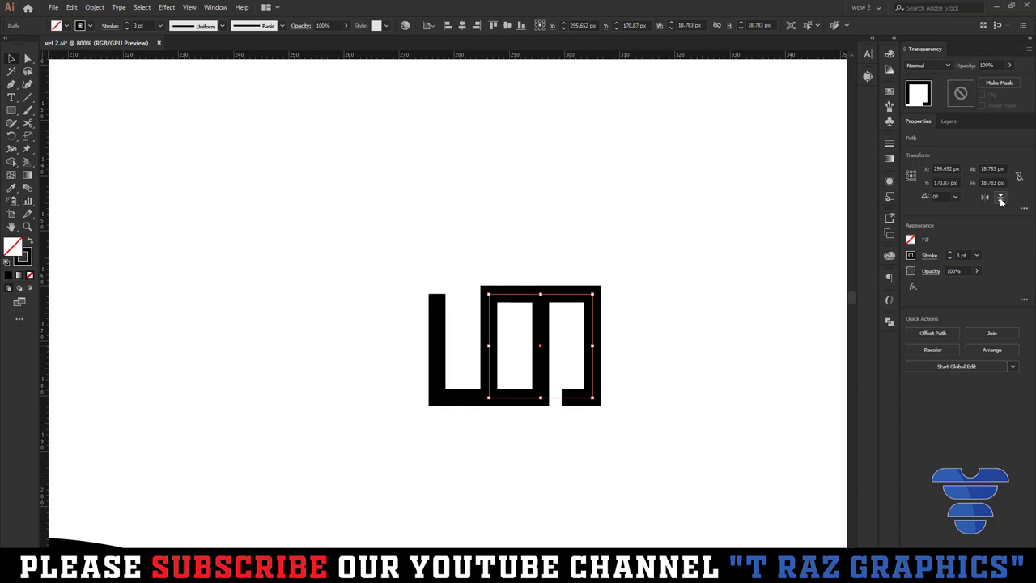
click(709, 386)
drag(599, 378, 601, 351)
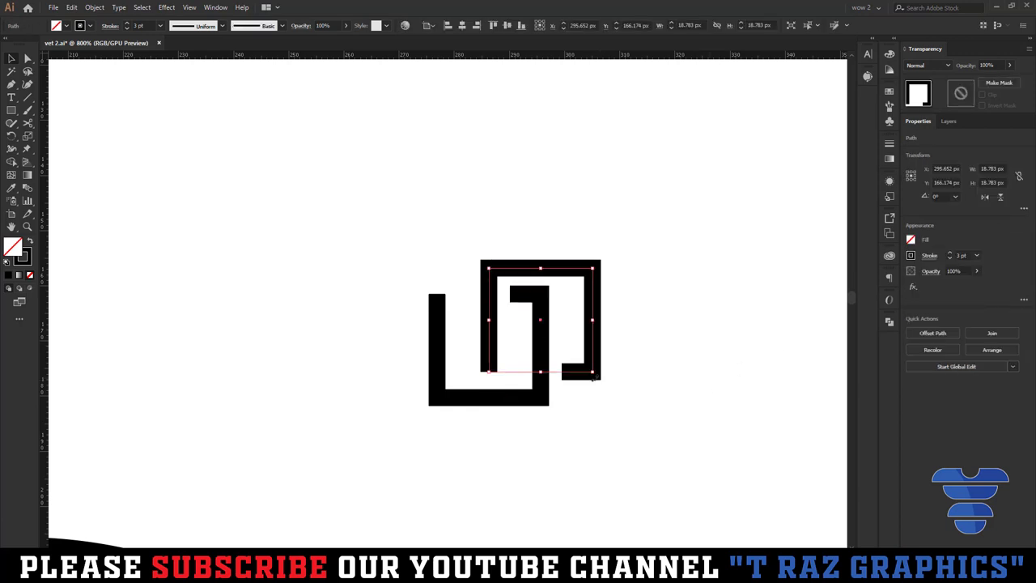
key(ctrl+z)
key(ctrl+z)
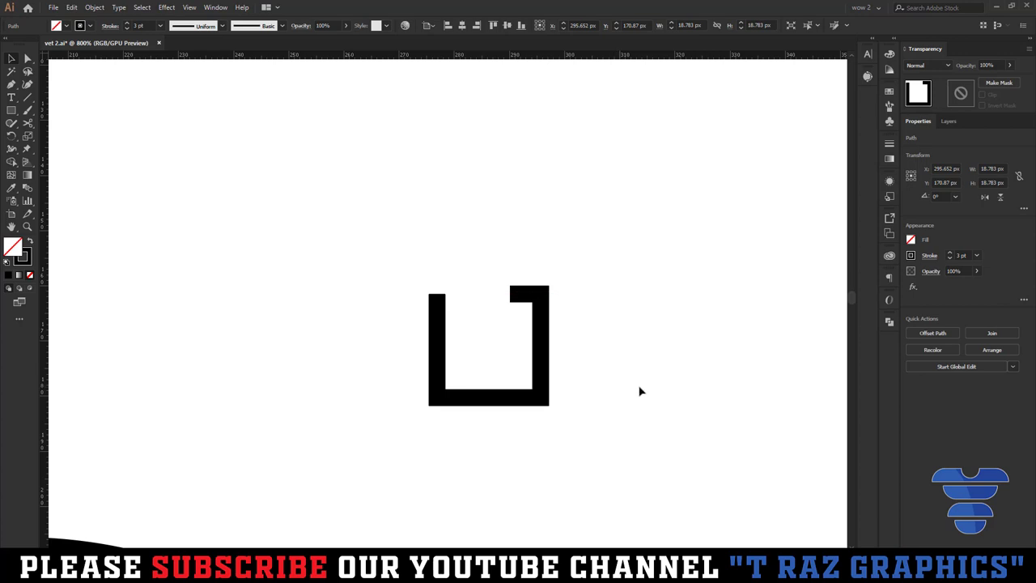
click(547, 370)
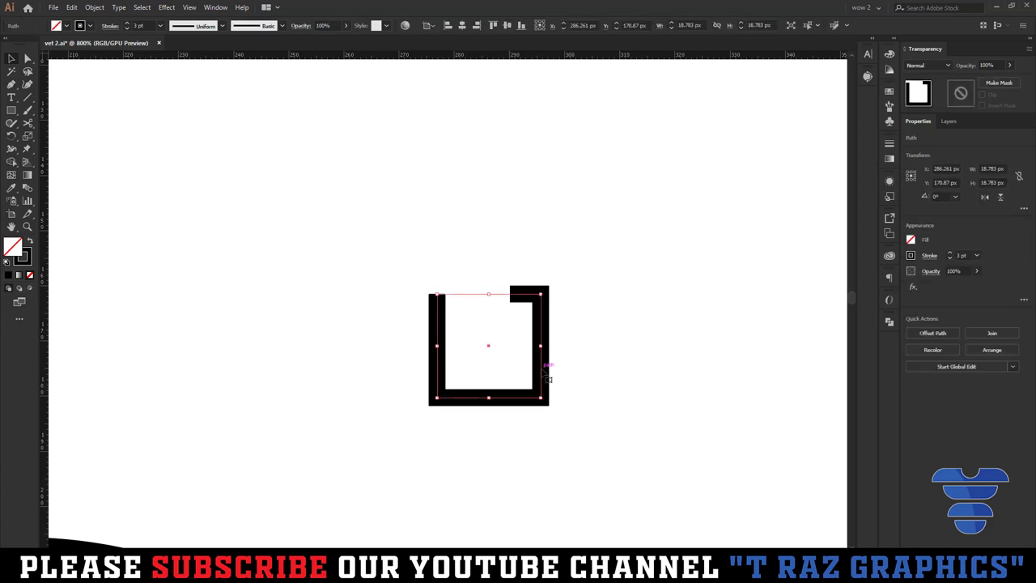
mouse_move(547, 378)
mouse_down()
mouse_move(596, 372)
mouse_move(502, 303)
mouse_up()
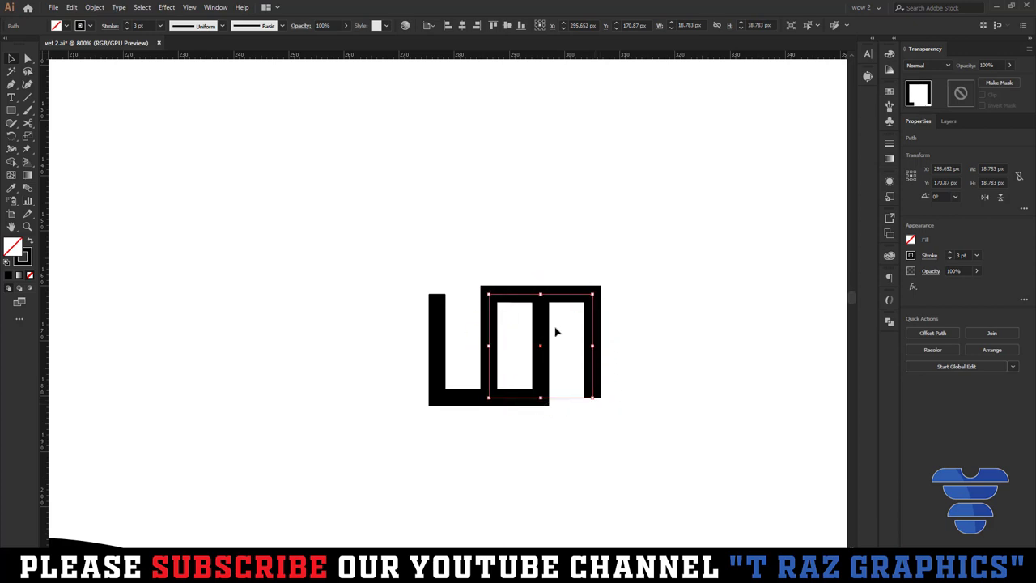
drag(595, 322, 595, 297)
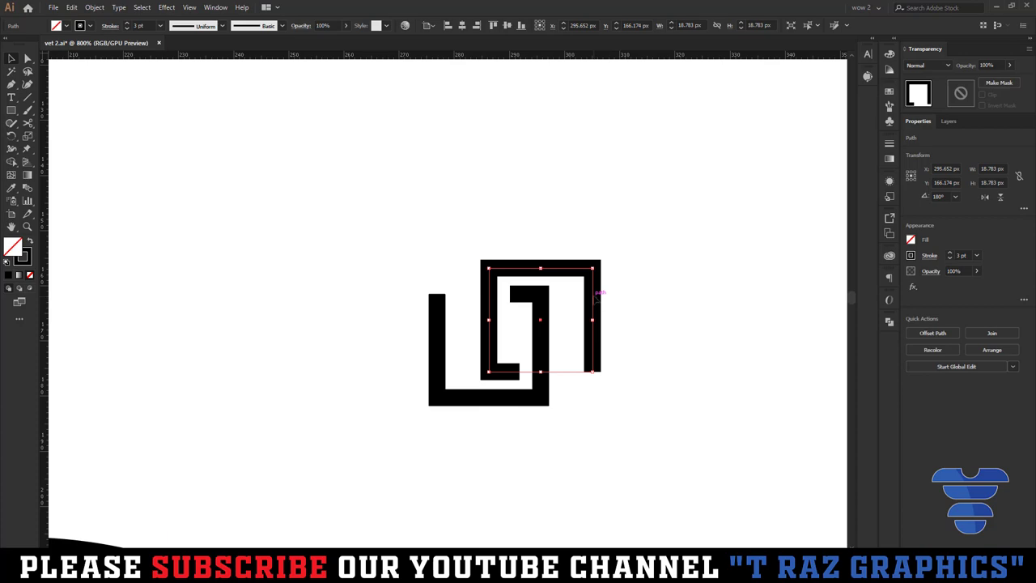
drag(597, 297, 602, 289)
- Copy the spiral to the right and repeat it with Ctrl+D for three spirals
click(624, 388)
scroll(615, 377, down, 2)
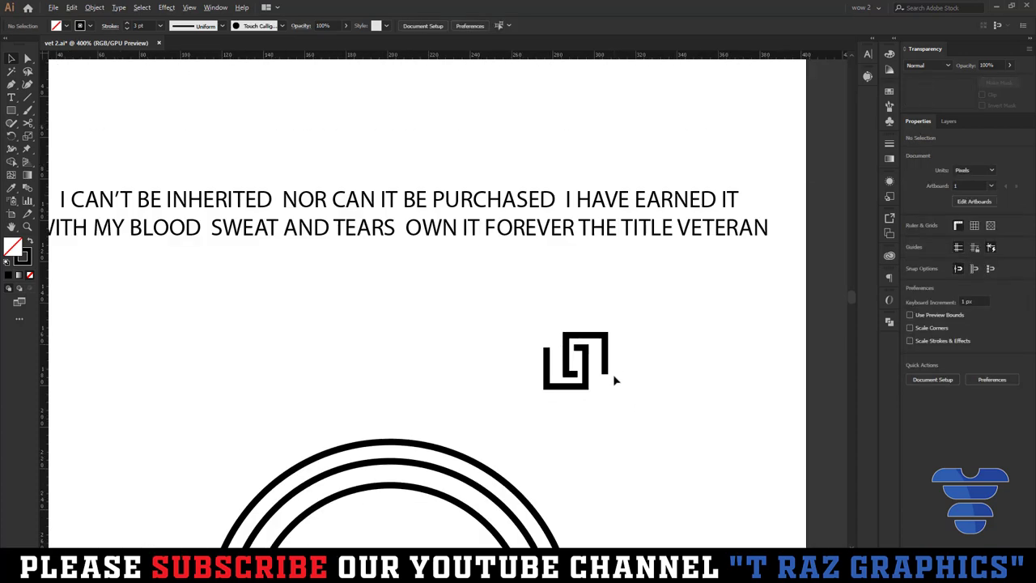
drag(634, 408, 474, 291)
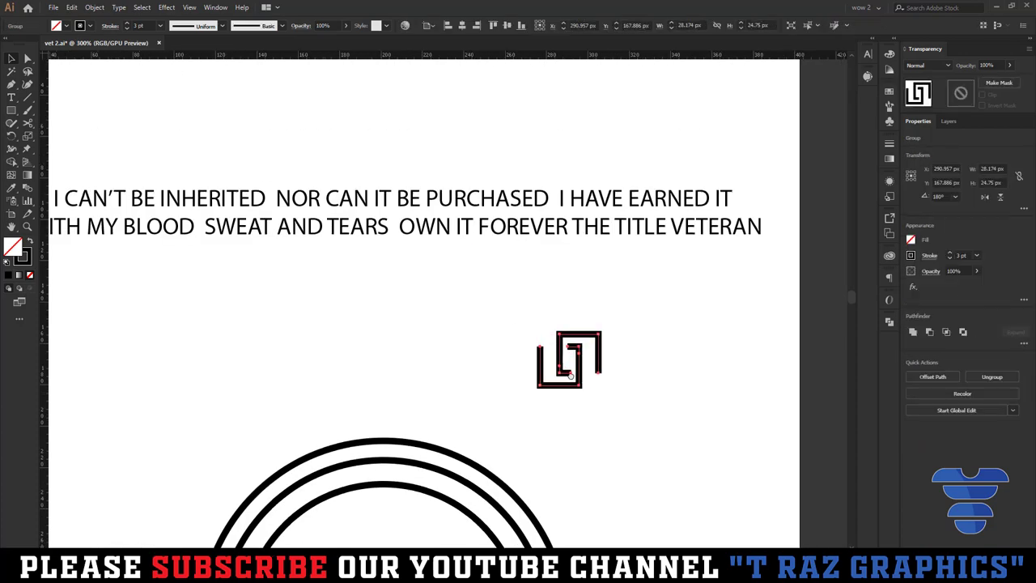
click(508, 358)
scroll(485, 350, up, 2)
scroll(486, 349, down, 1)
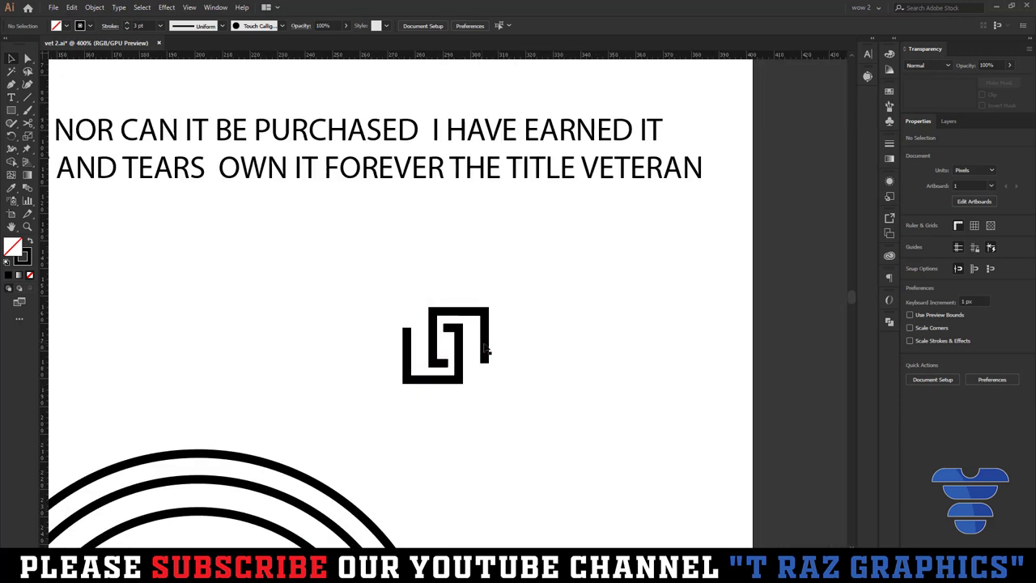
drag(485, 349, 568, 353)
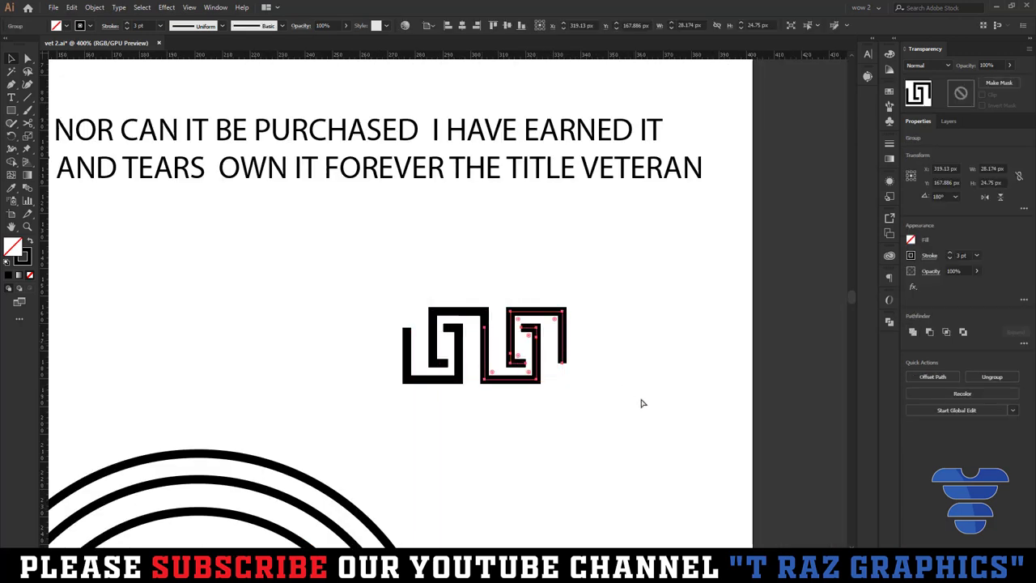
key(ctrl+d)
click(674, 409)
- Expand all three spirals into filled shapes with Object > Expand
scroll(678, 407, down, 1)
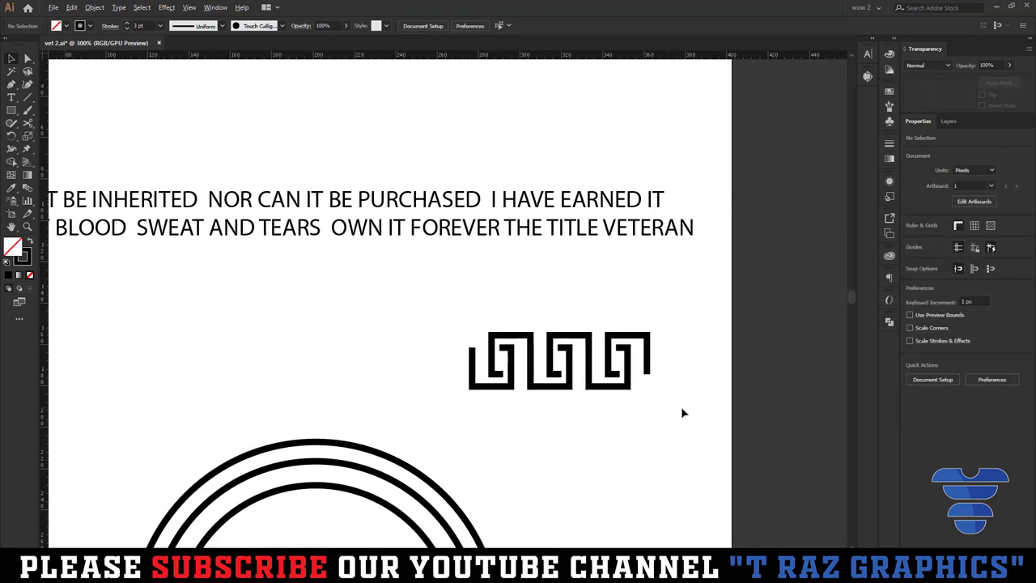
drag(693, 407, 434, 299)
click(94, 7)
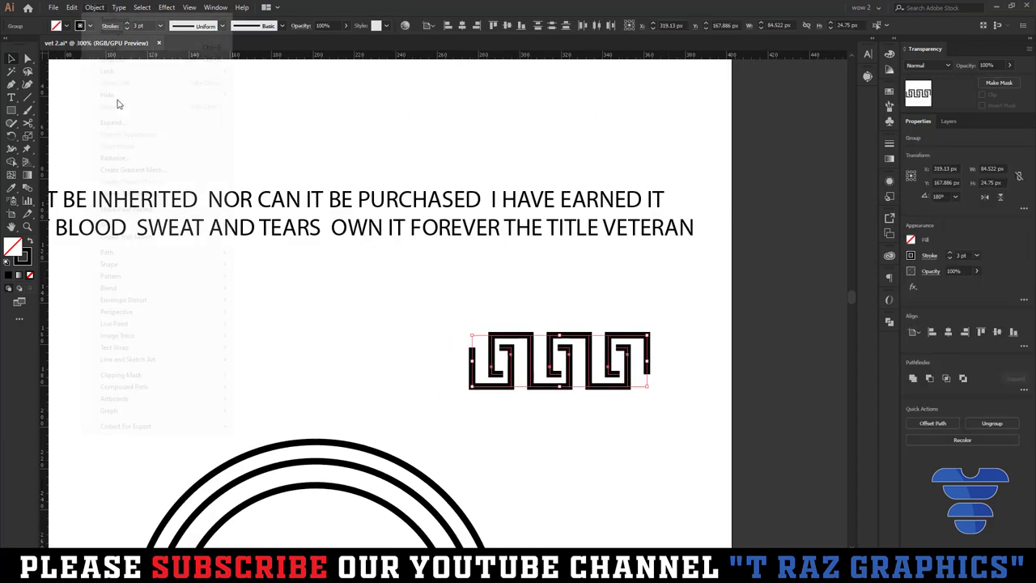
click(122, 121)
click(488, 345)
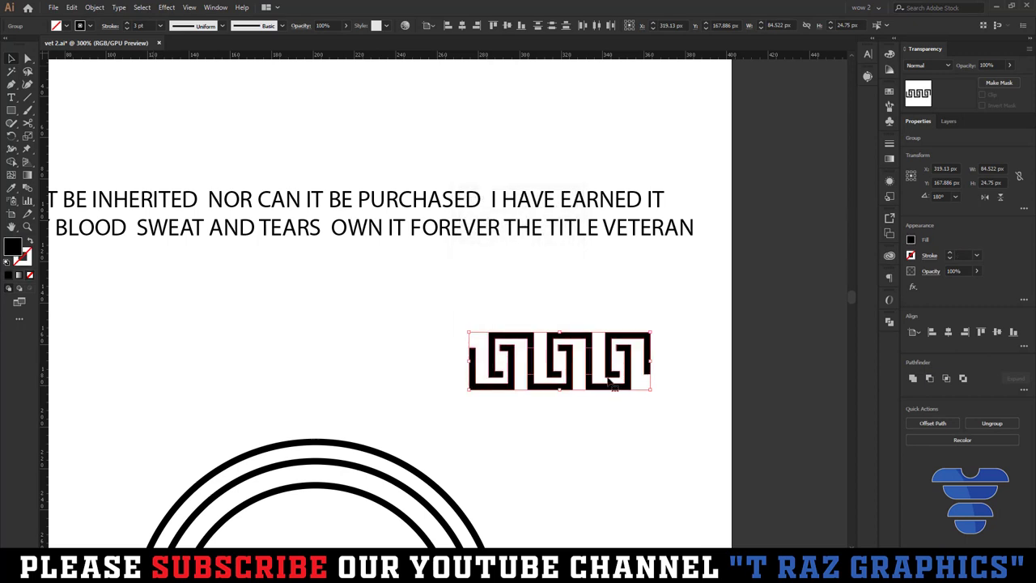
- Erase the extra piece at the right end and the loose stub at the left end
scroll(620, 411, up, 2)
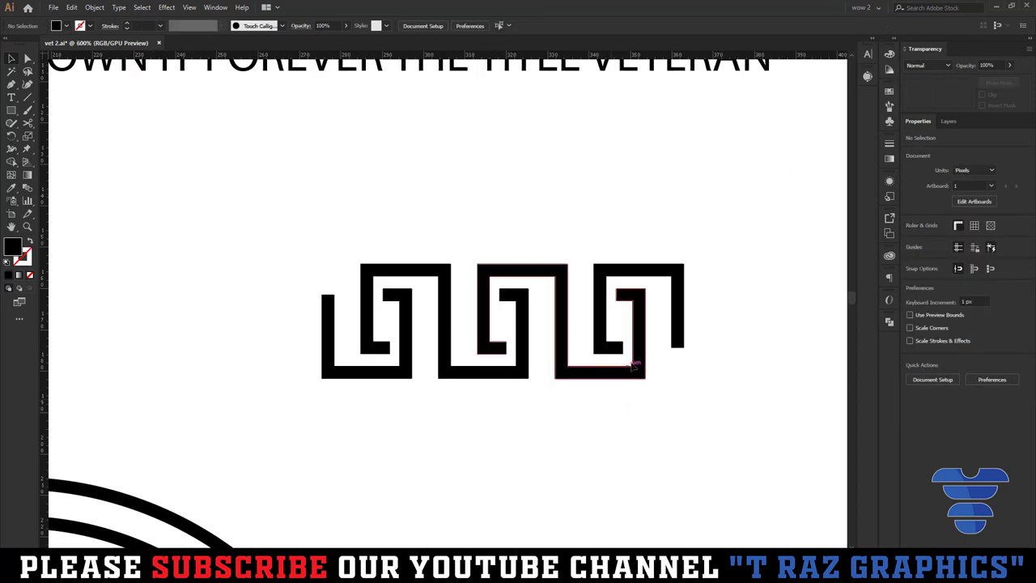
click(649, 357)
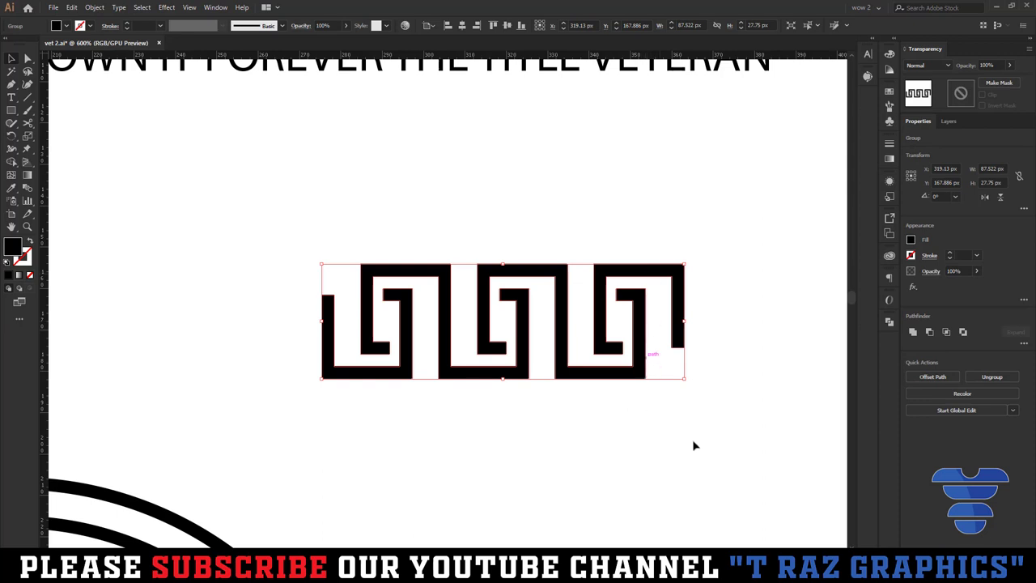
click(669, 411)
click(646, 373)
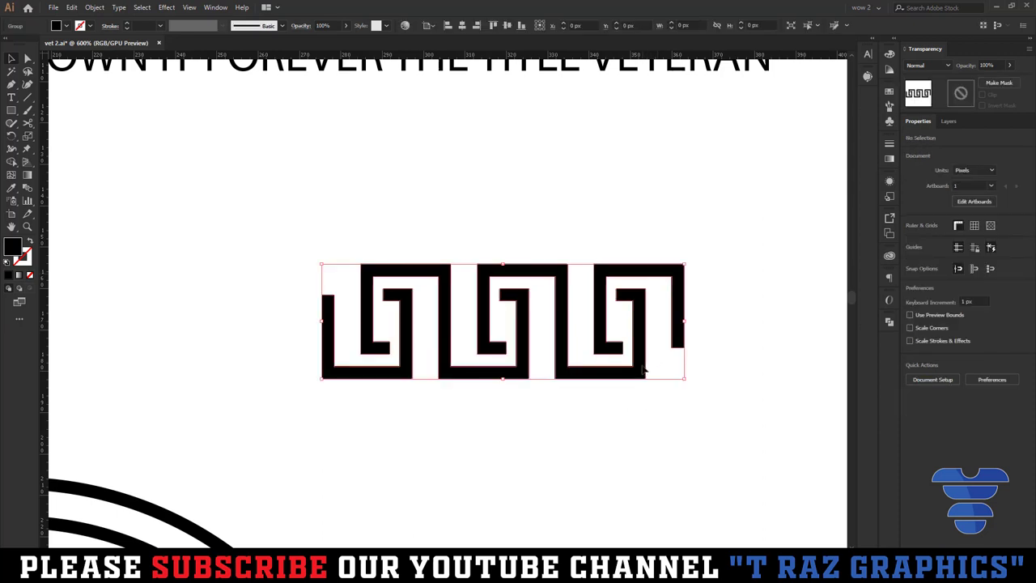
key(shift+e)
drag(738, 451, 623, 231)
drag(255, 196, 382, 430)
key(v)
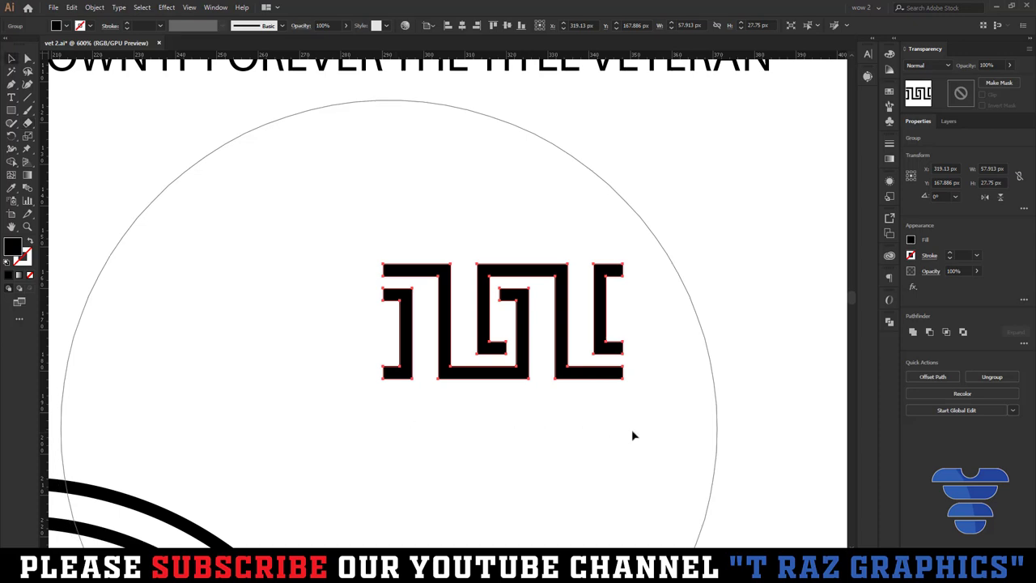
click(653, 406)
scroll(631, 396, down, 3)
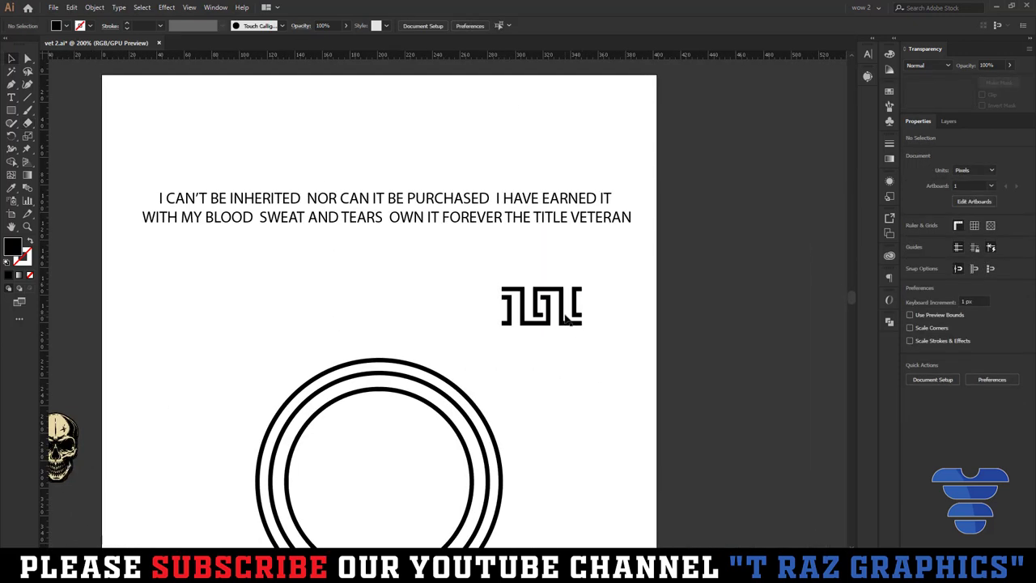
- Make the Greek key strip a new pattern brush in the Brushes panel
click(571, 321)
scroll(578, 324, down, 1)
scroll(599, 307, down, 1)
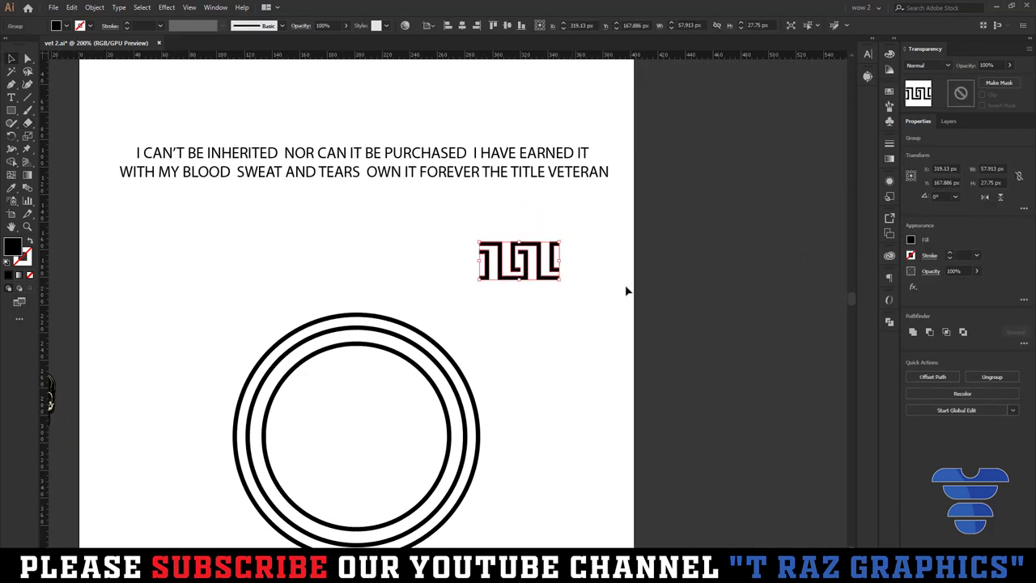
click(888, 106)
drag(551, 267, 792, 252)
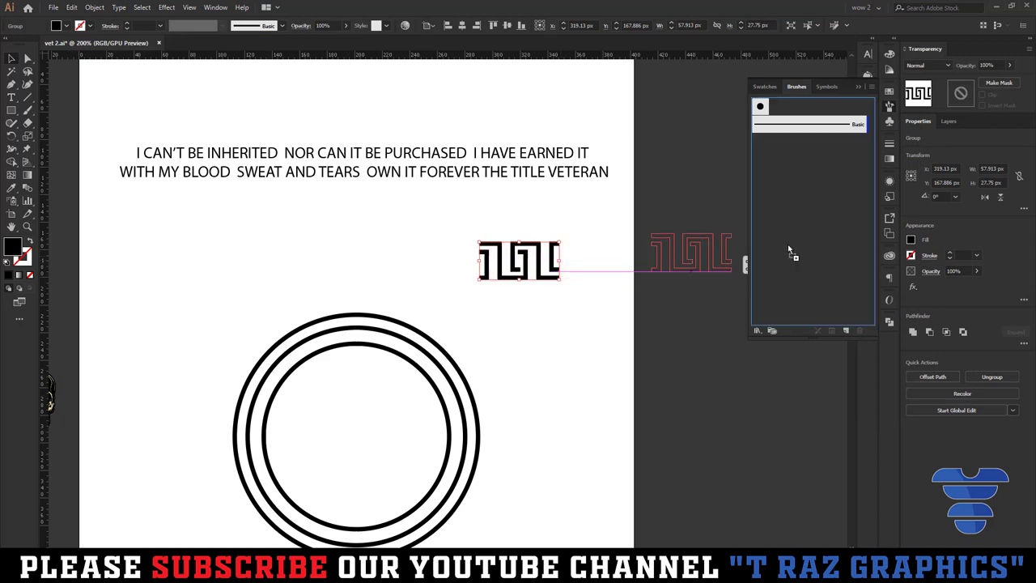
click(477, 339)
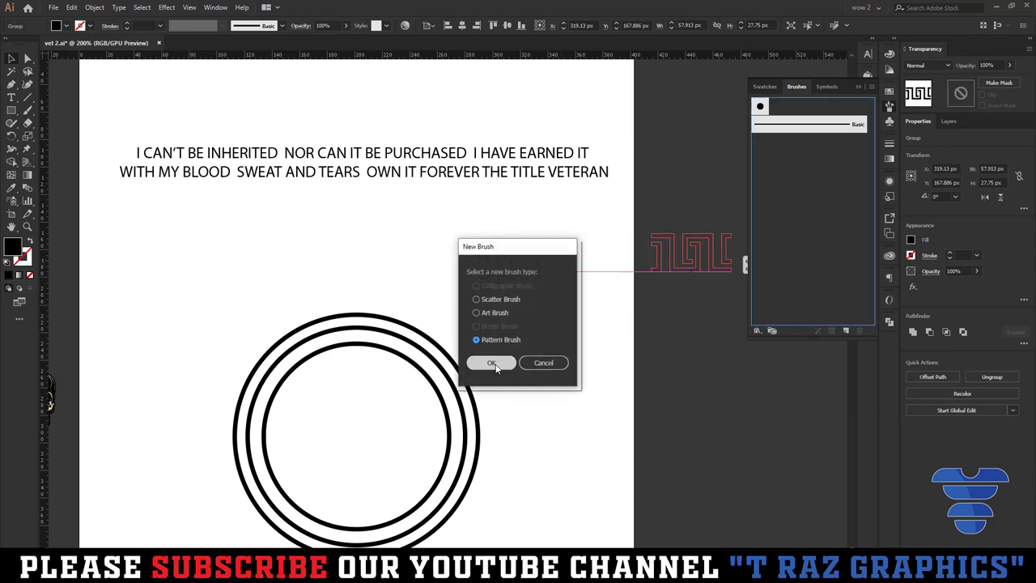
click(494, 363)
click(603, 429)
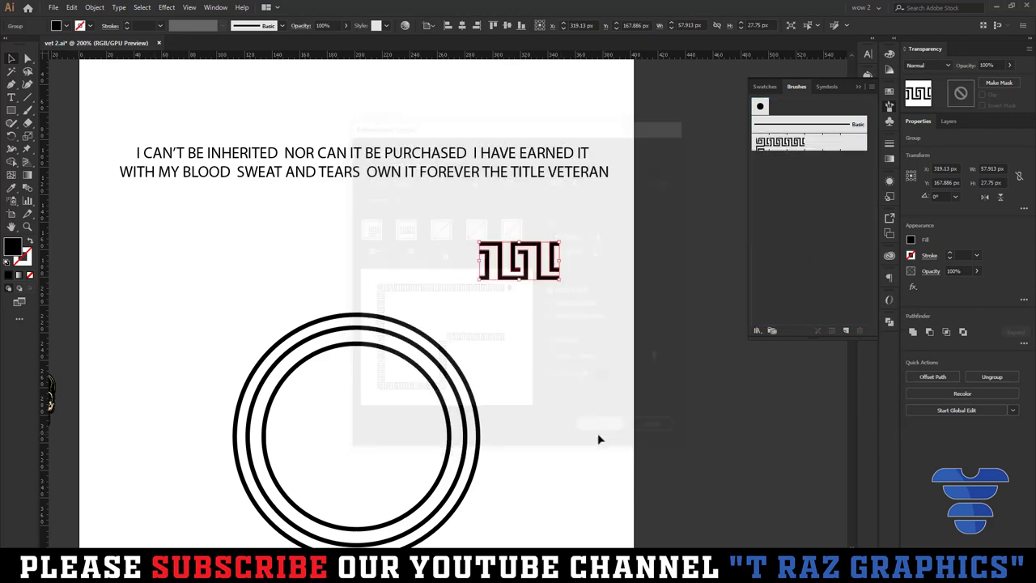
- Apply the Greek key pattern brush to the middle circle at 0.5 pt stroke weight
drag(598, 440, 709, 375)
click(466, 259)
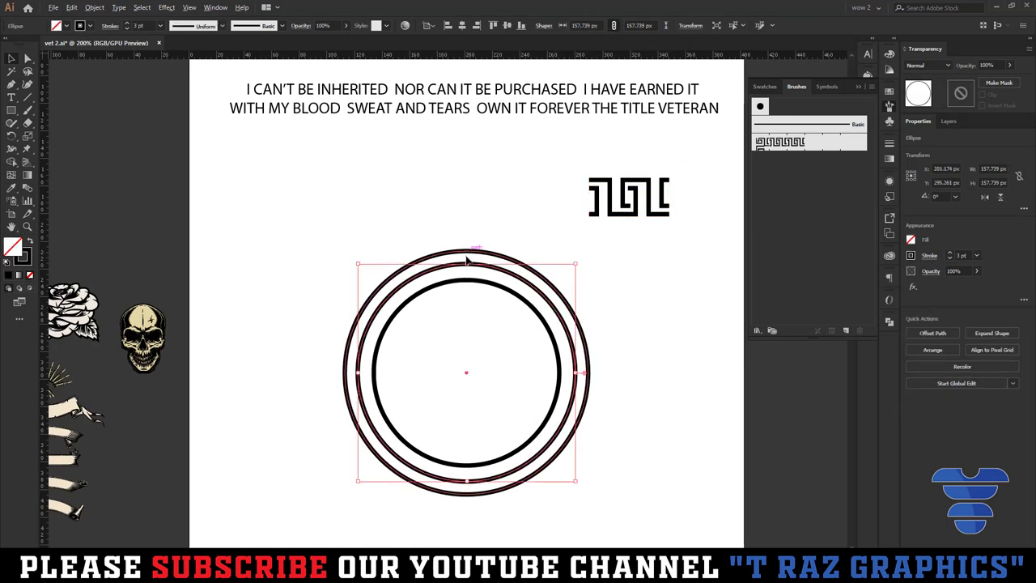
alt+scroll(466, 259, up, 4)
drag(476, 281, 478, 284)
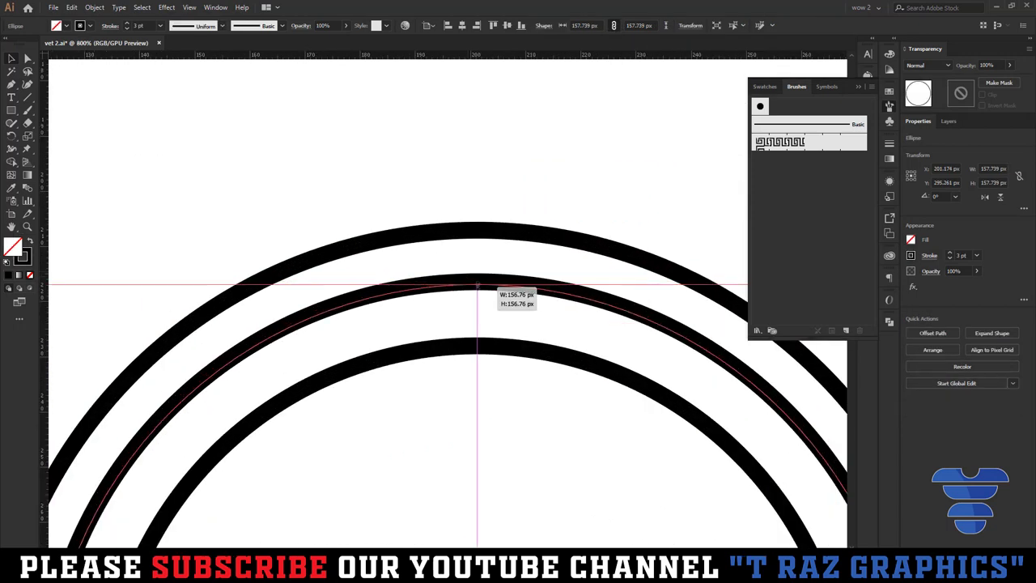
alt+scroll(477, 284, down, 1)
alt+scroll(477, 284, down, 1)
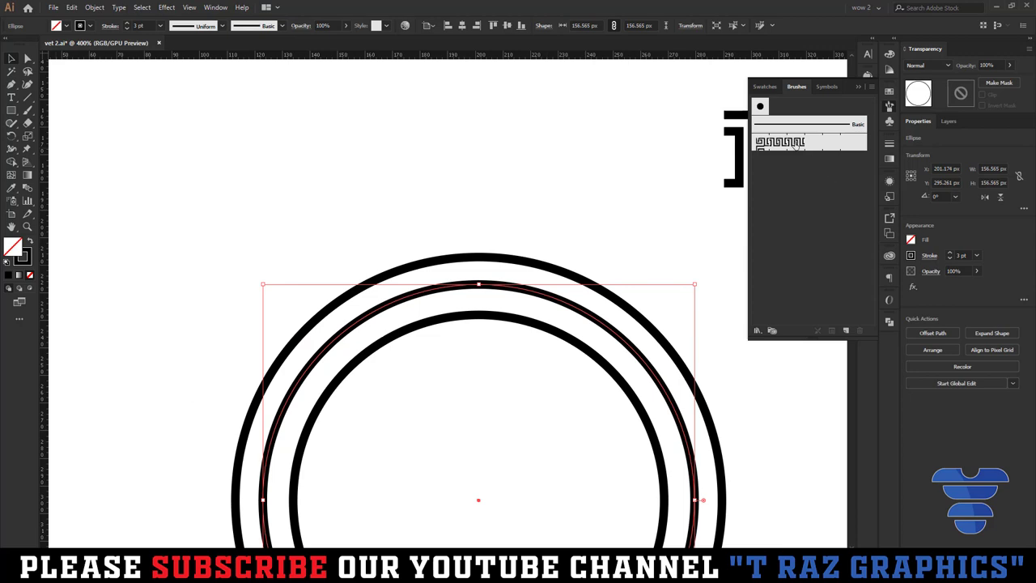
click(796, 143)
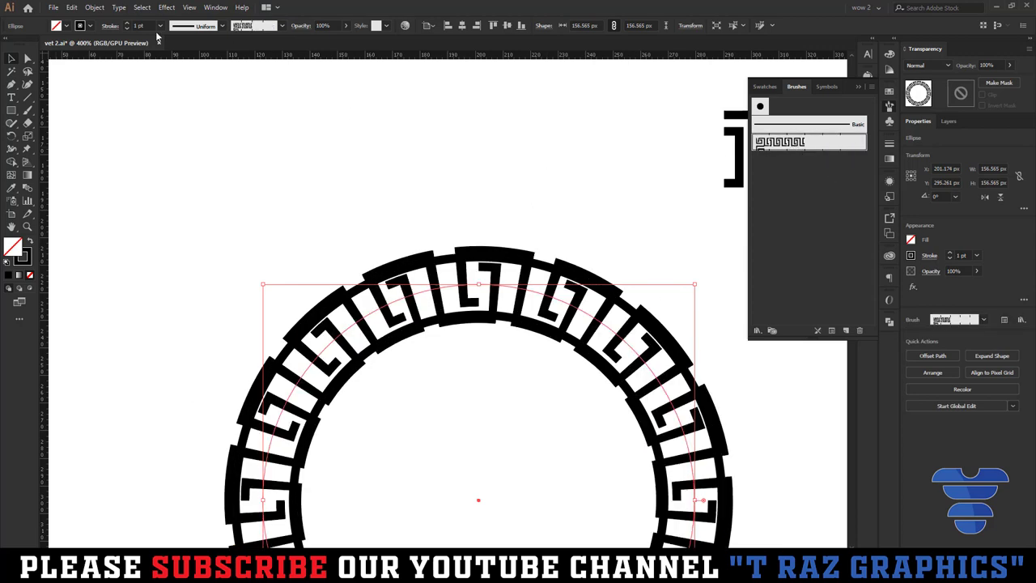
click(127, 28)
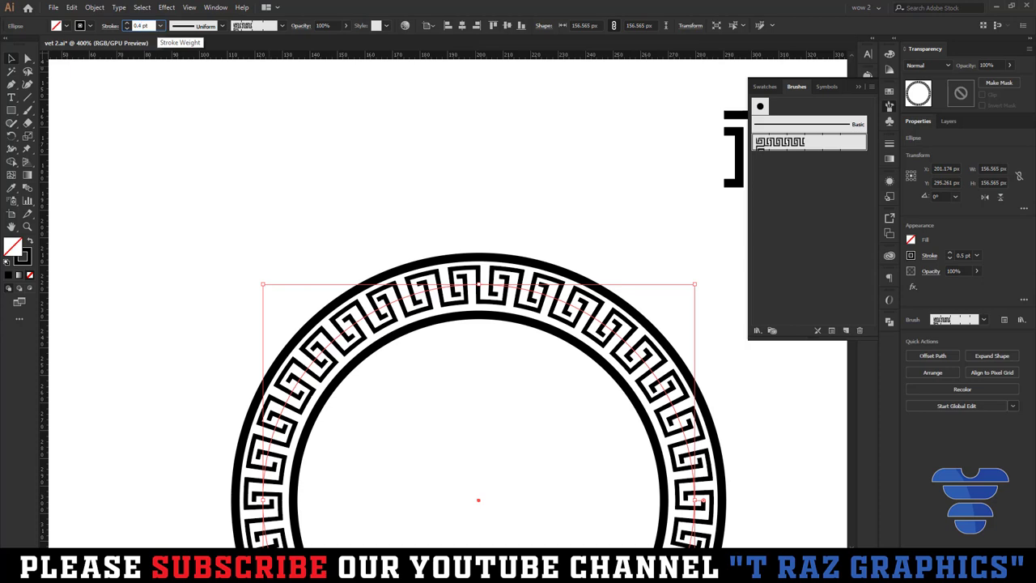
click(317, 215)
scroll(435, 304, up, 2)
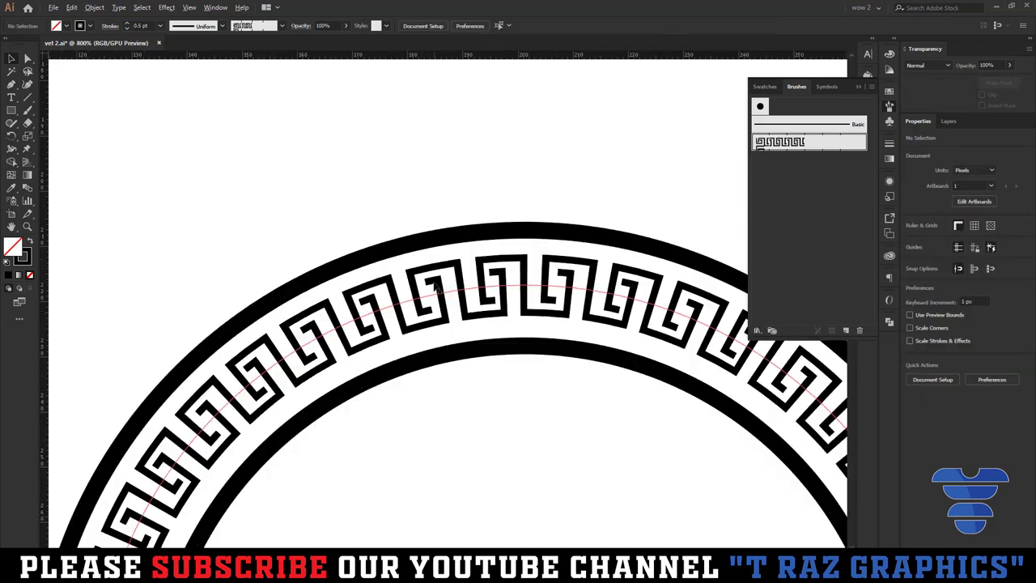
- Scale the inner black circle up so it fits snugly around the Greek key pattern
click(465, 231)
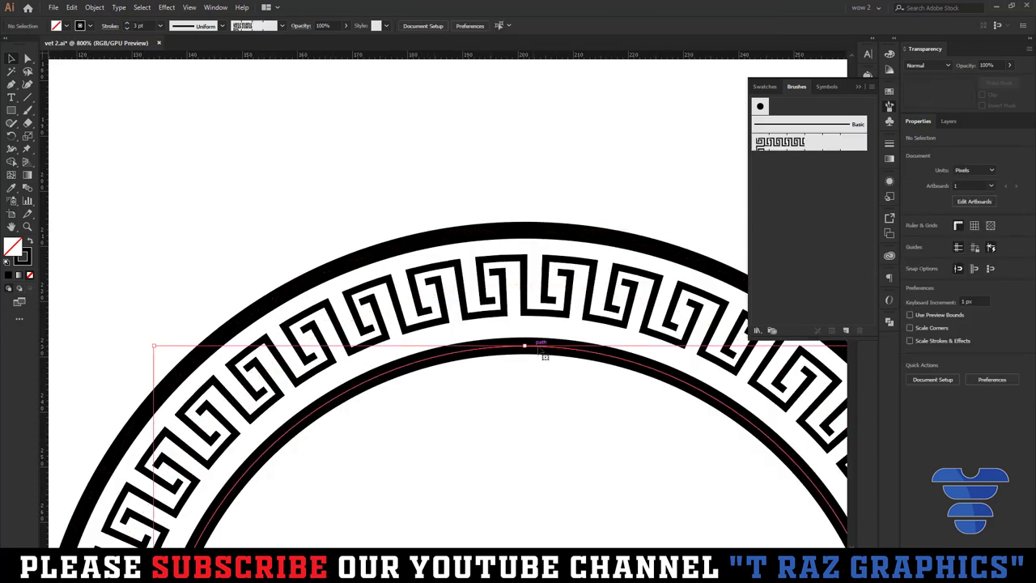
scroll(544, 356, up, 2)
drag(544, 356, 531, 293)
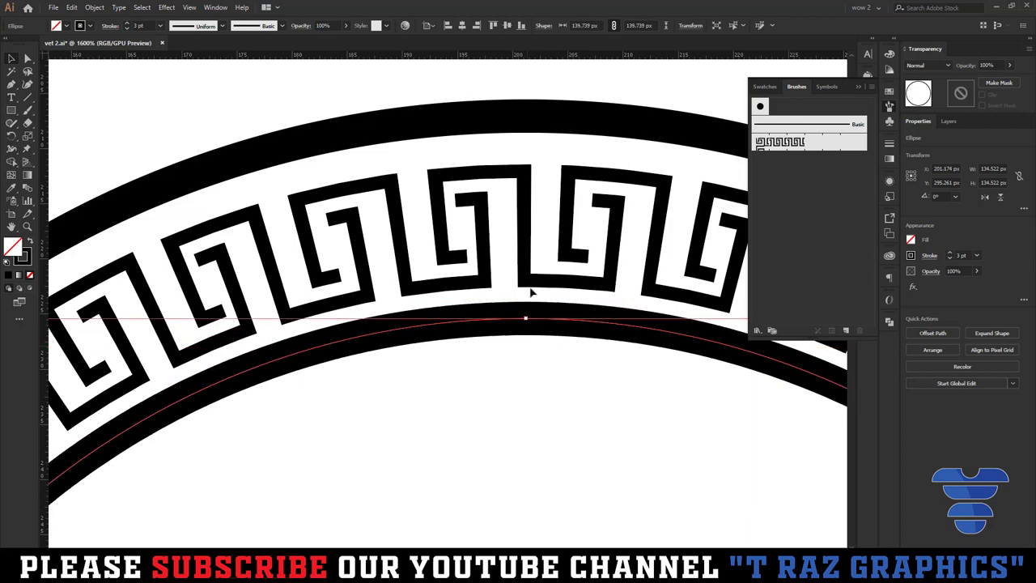
drag(489, 128, 518, 121)
drag(526, 116, 526, 130)
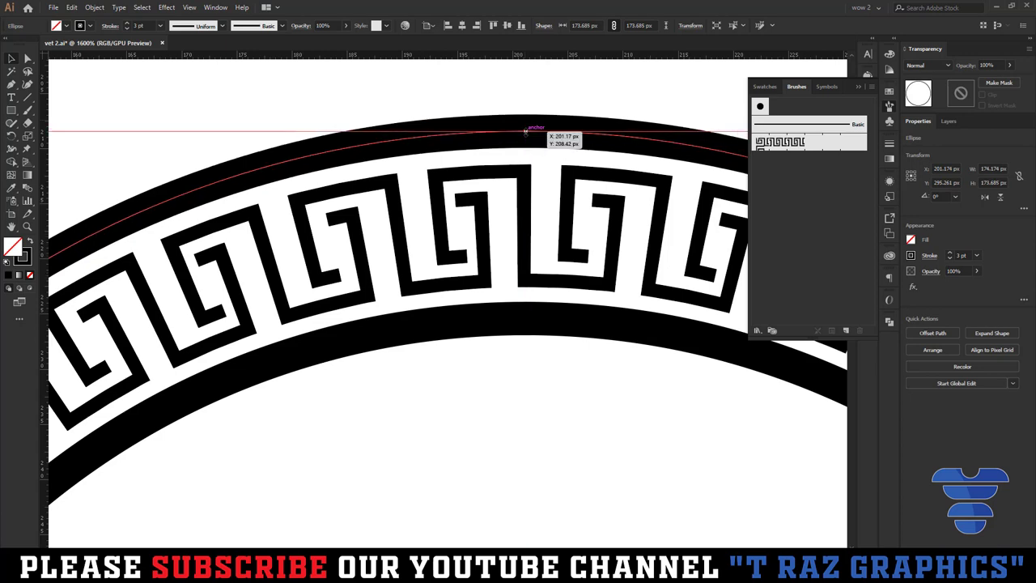
key(ctrl+minus)
key(ctrl+minus)
key(ctrl+minus)
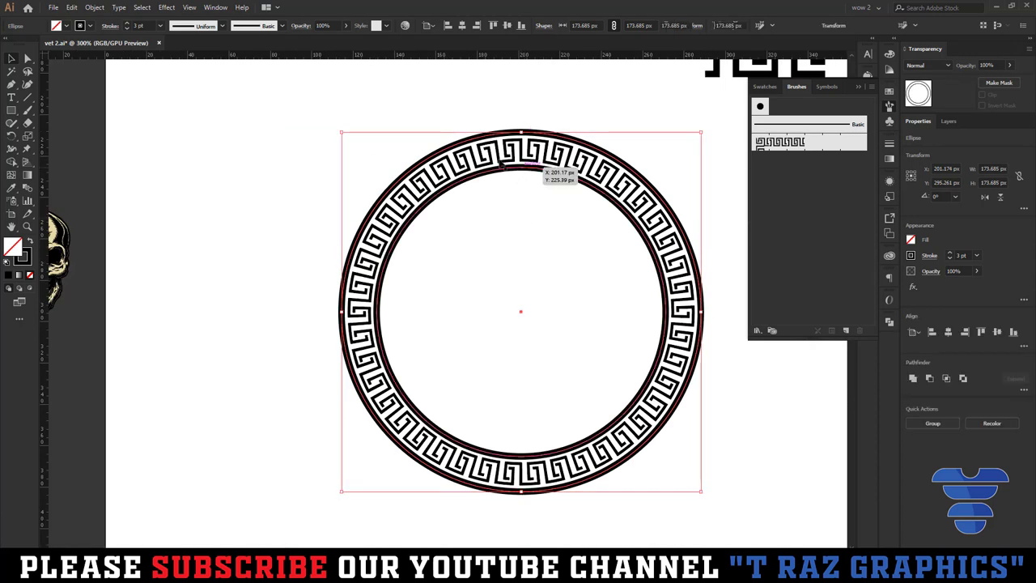
- Undo the last change, then marquee-select all the ring's parts and group them
key(ctrl+z)
scroll(140, 26, up, 1)
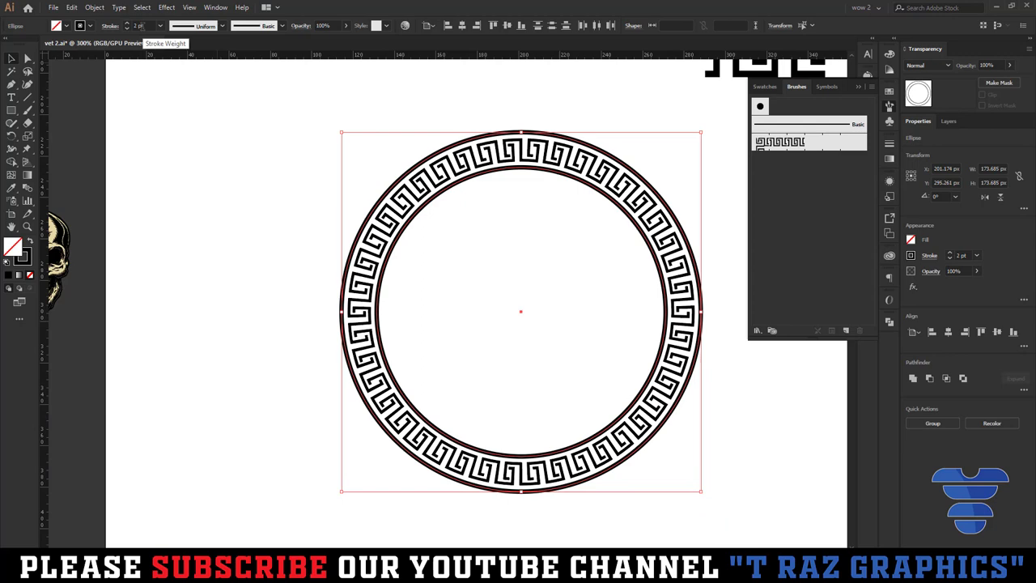
click(238, 190)
scroll(239, 188, down, 1)
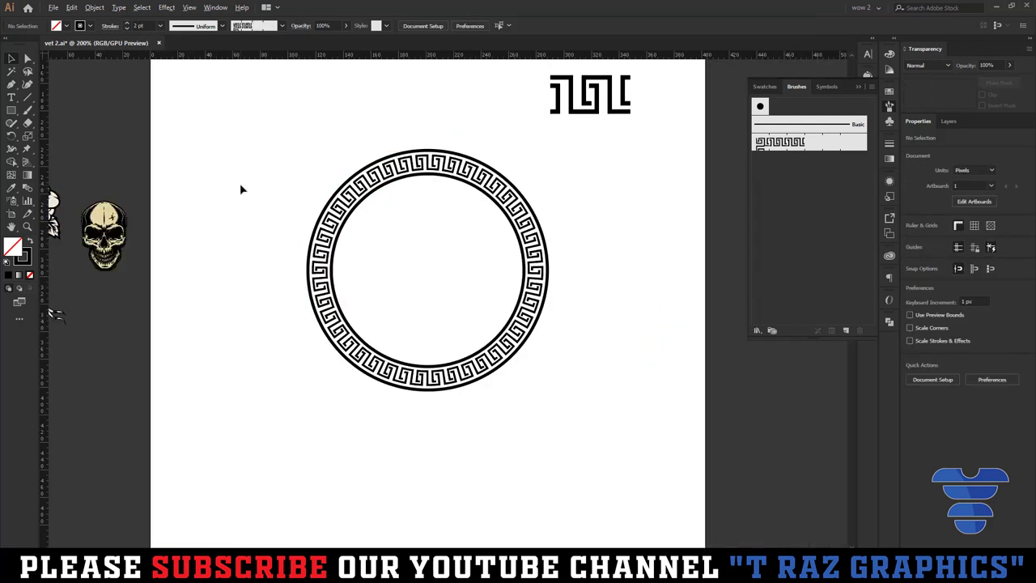
scroll(239, 189, down, 1)
drag(502, 369, 251, 174)
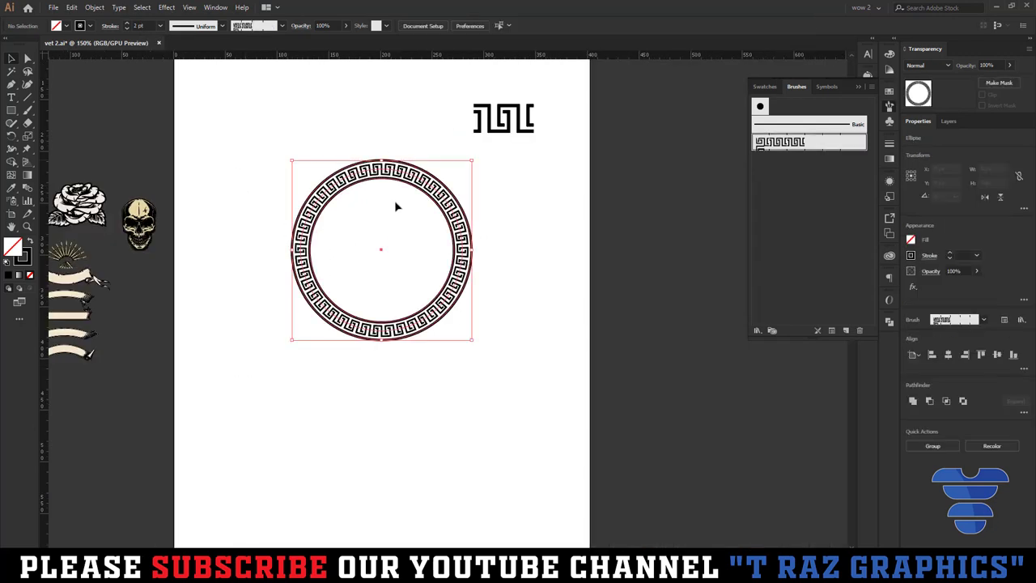
key(ctrl+g)
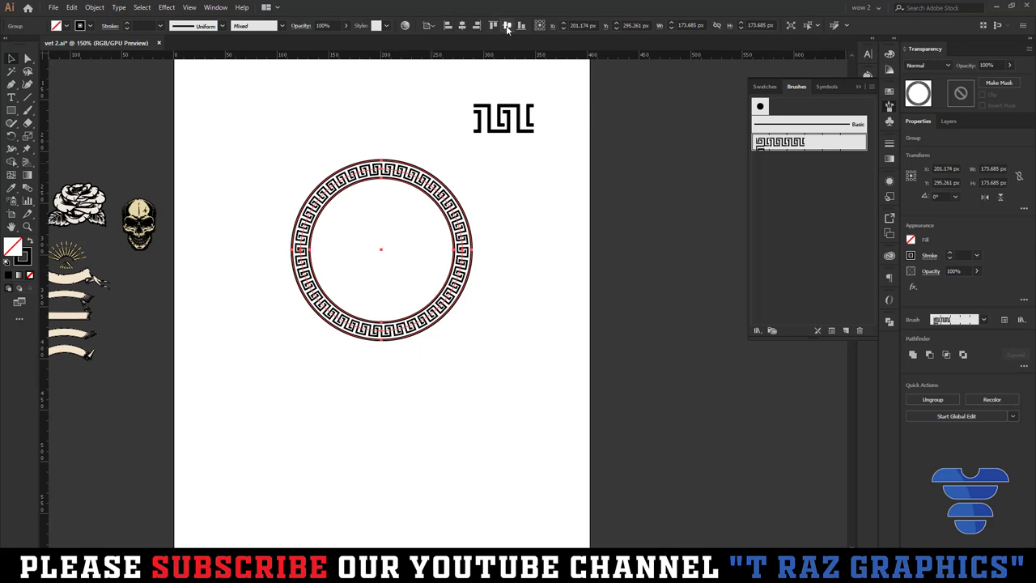
- Enlarge the grouped ring around its centre and expand its appearance into shapes
click(468, 253)
drag(475, 247, 488, 248)
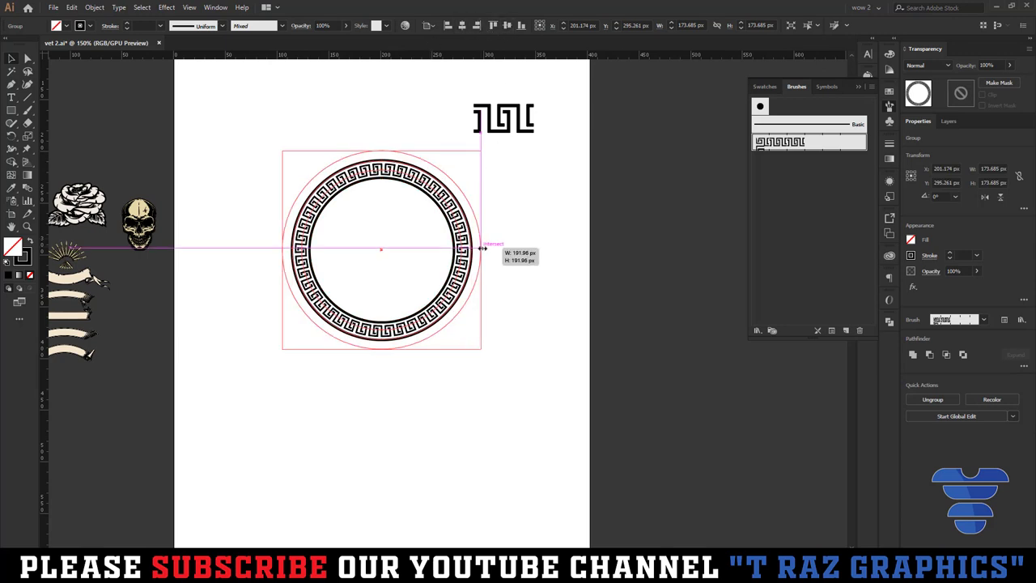
click(100, 10)
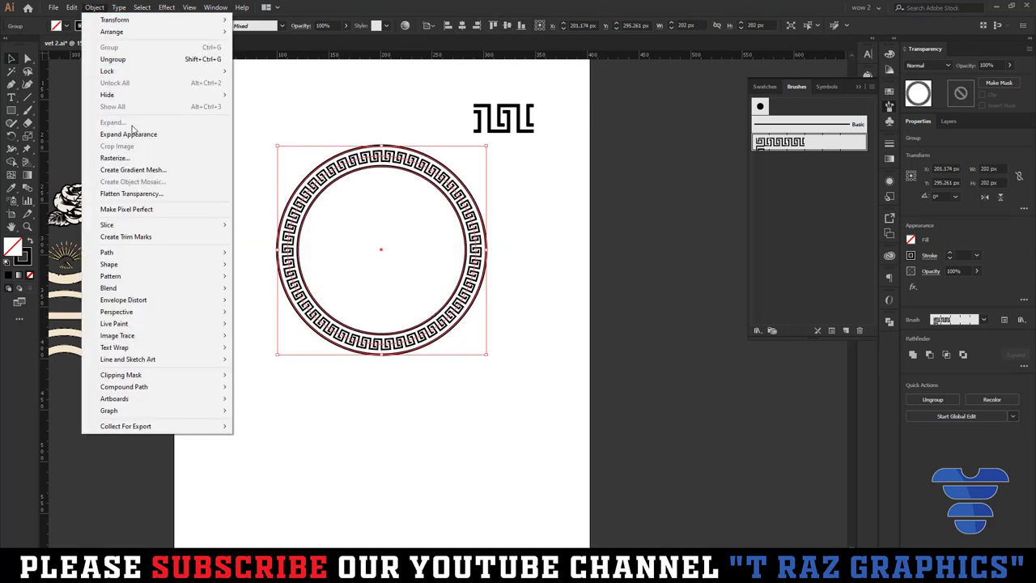
click(135, 138)
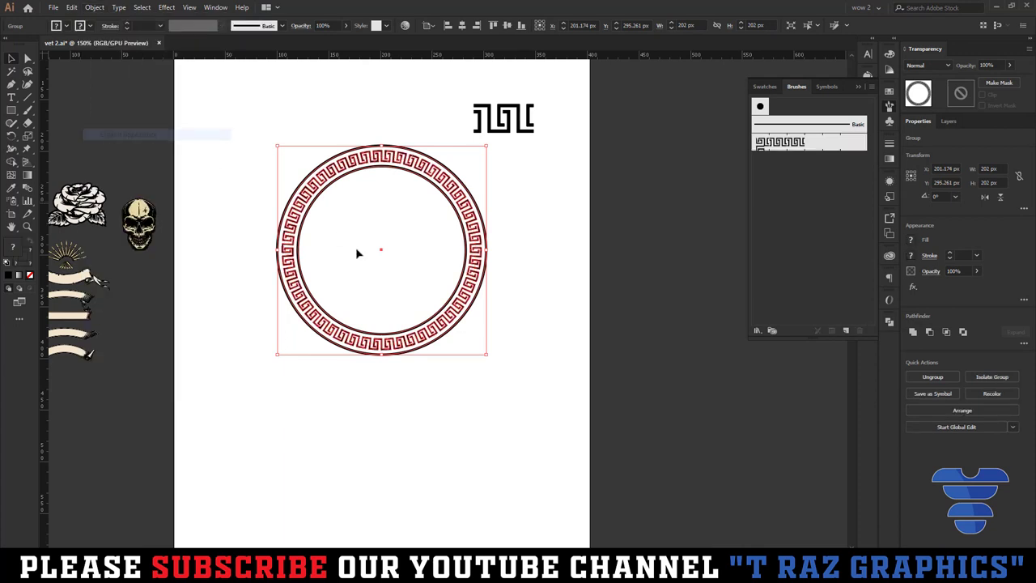
click(569, 296)
click(860, 87)
- Delete the leftover Greek key tile and expand the ring into outlines
drag(606, 217, 615, 279)
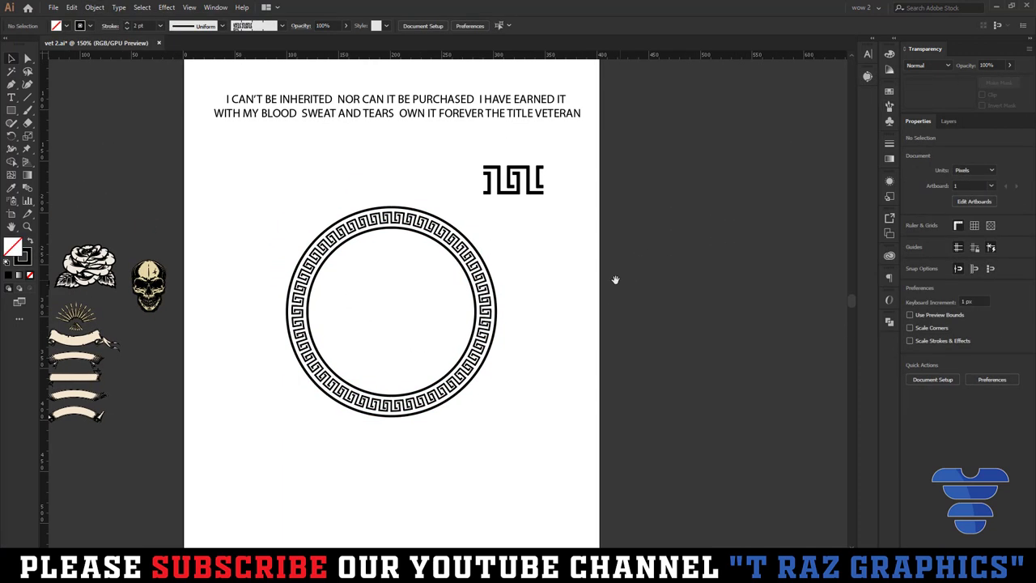
click(518, 174)
key(Delete)
click(350, 229)
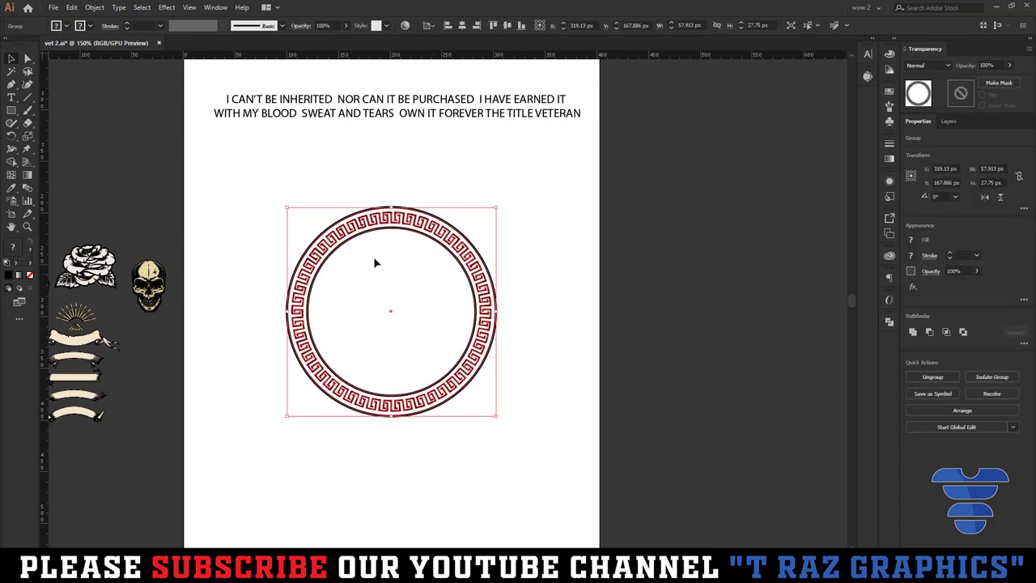
scroll(351, 229, up, 2)
click(95, 7)
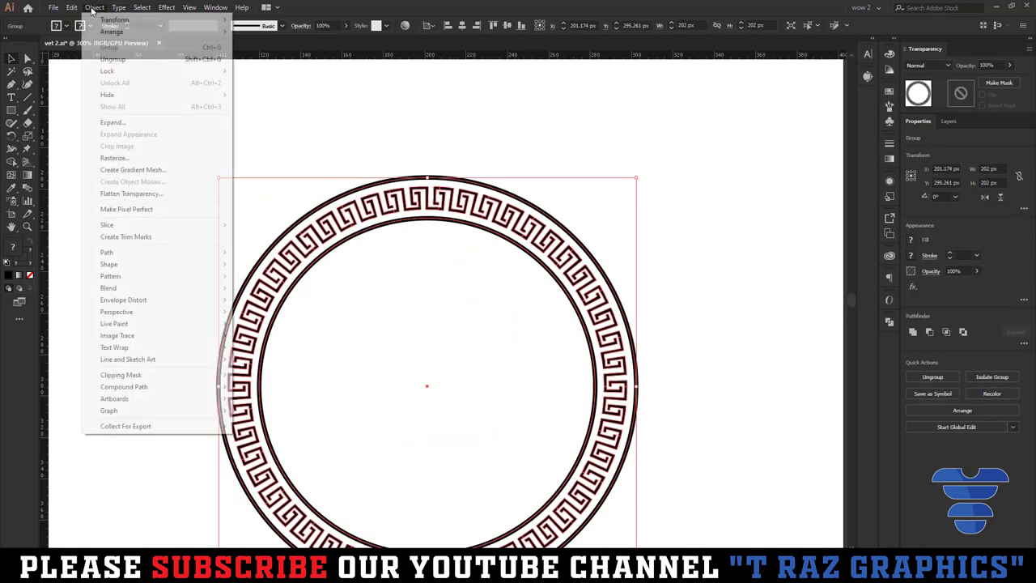
click(113, 124)
click(492, 348)
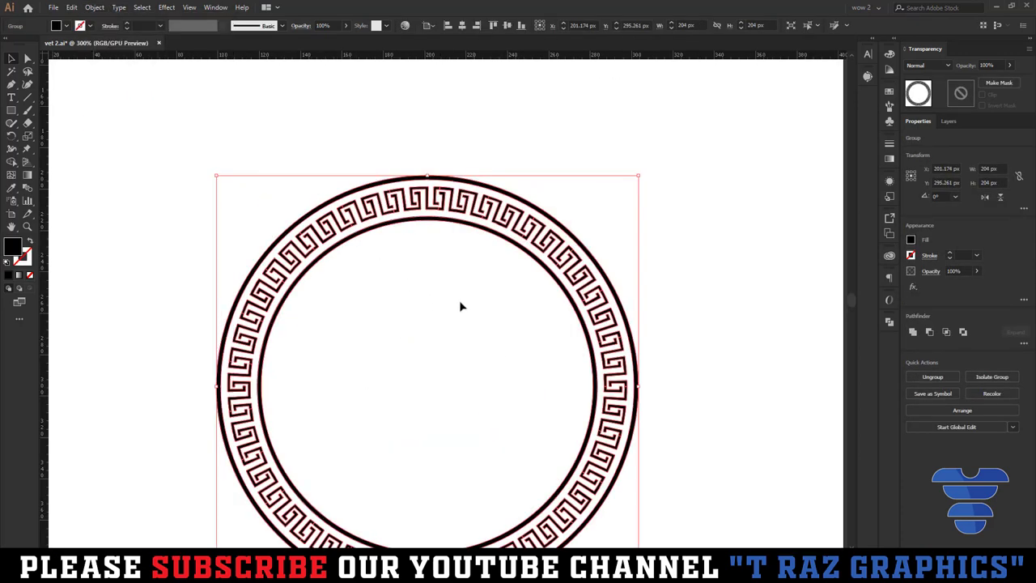
- Move the Pathfinder and Transparency panels aside, then marquee-select the ring to check it
scroll(461, 305, down, 2)
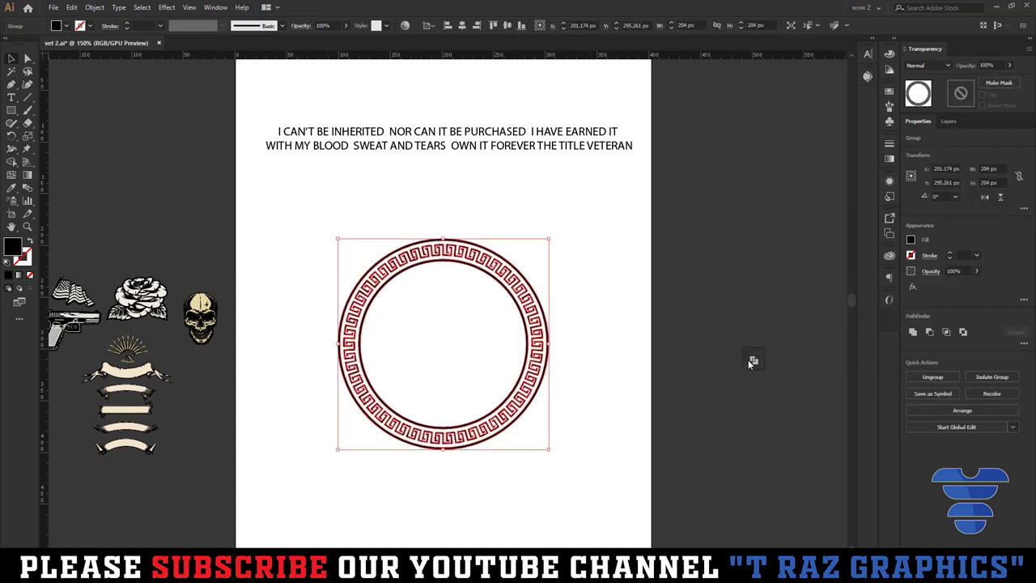
click(751, 350)
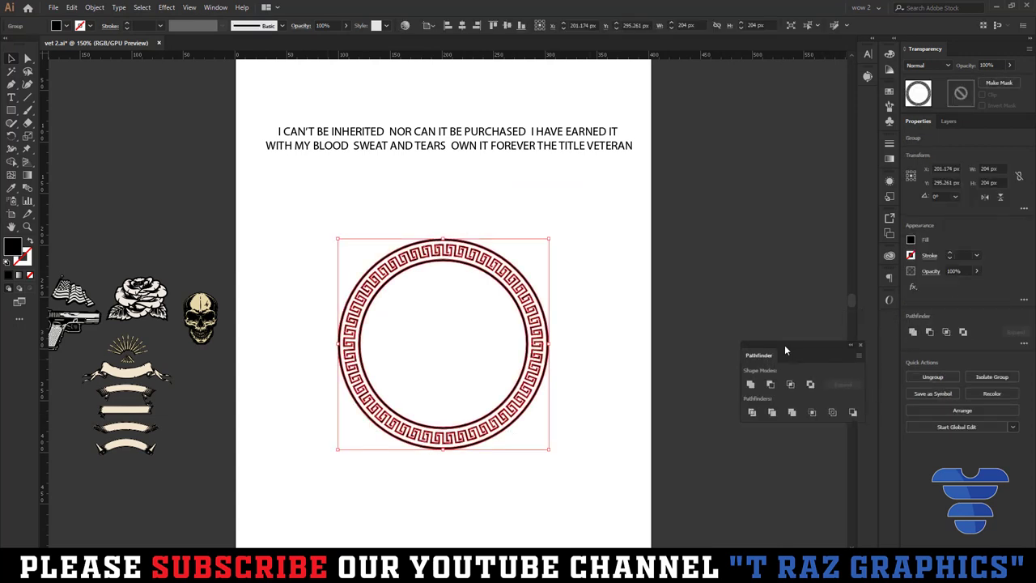
drag(732, 347, 675, 349)
click(597, 425)
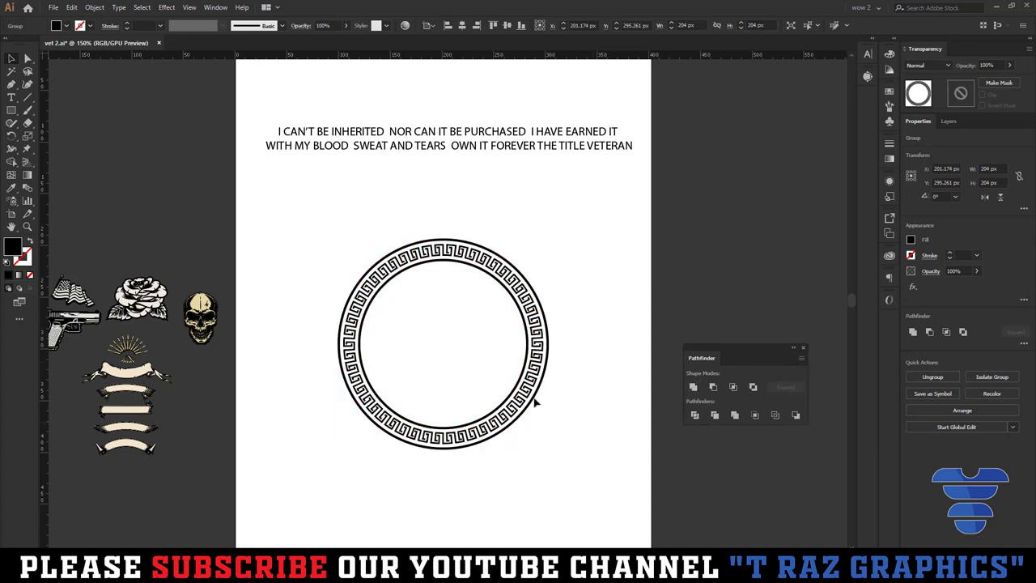
click(491, 348)
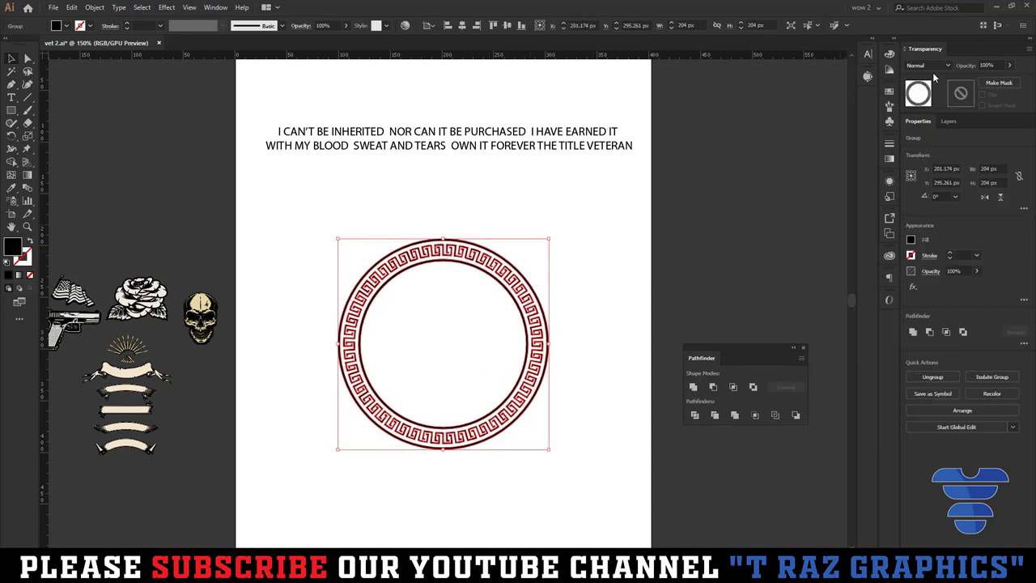
drag(926, 53, 705, 258)
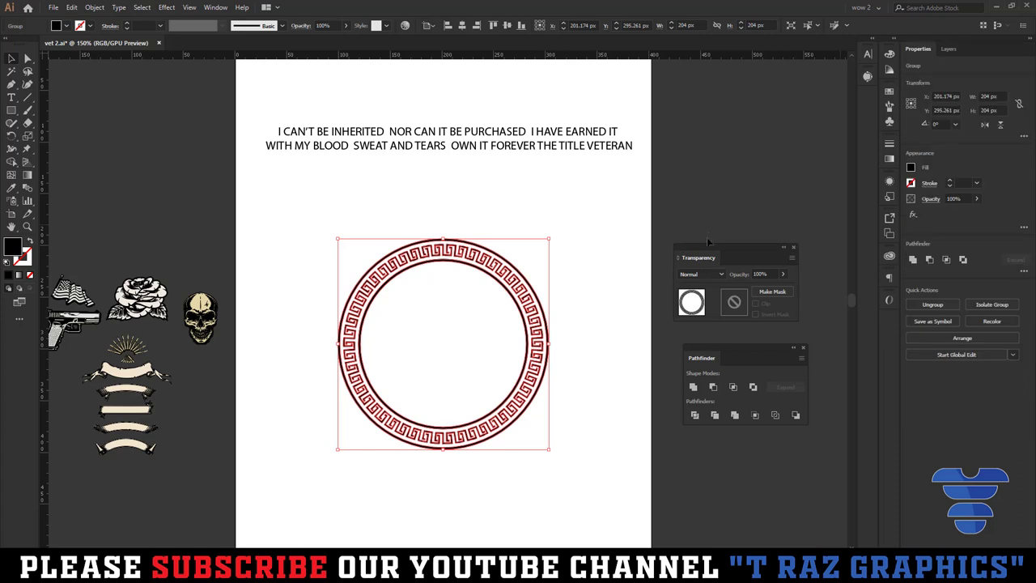
click(735, 211)
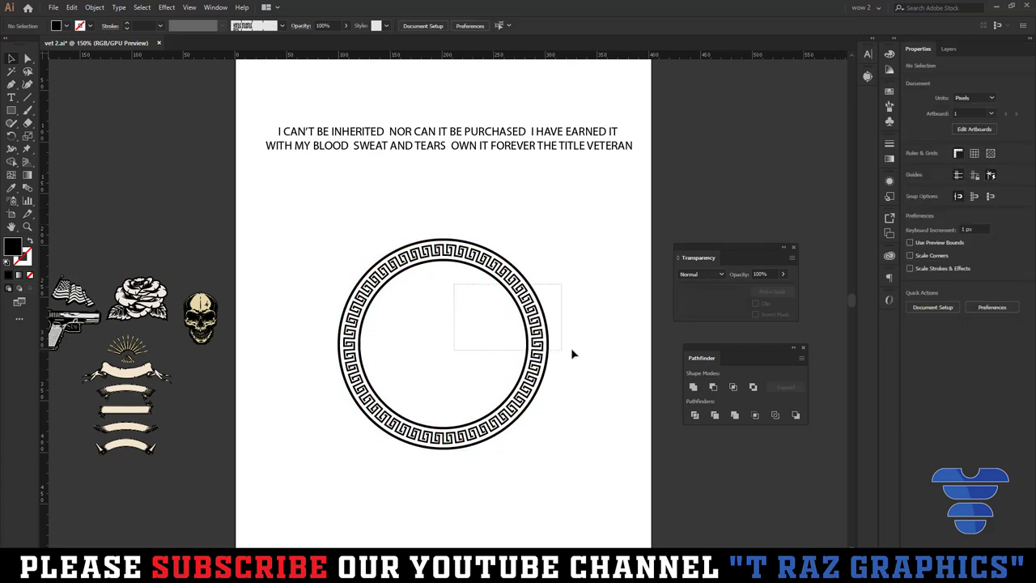
drag(454, 284, 571, 354)
drag(415, 365, 460, 330)
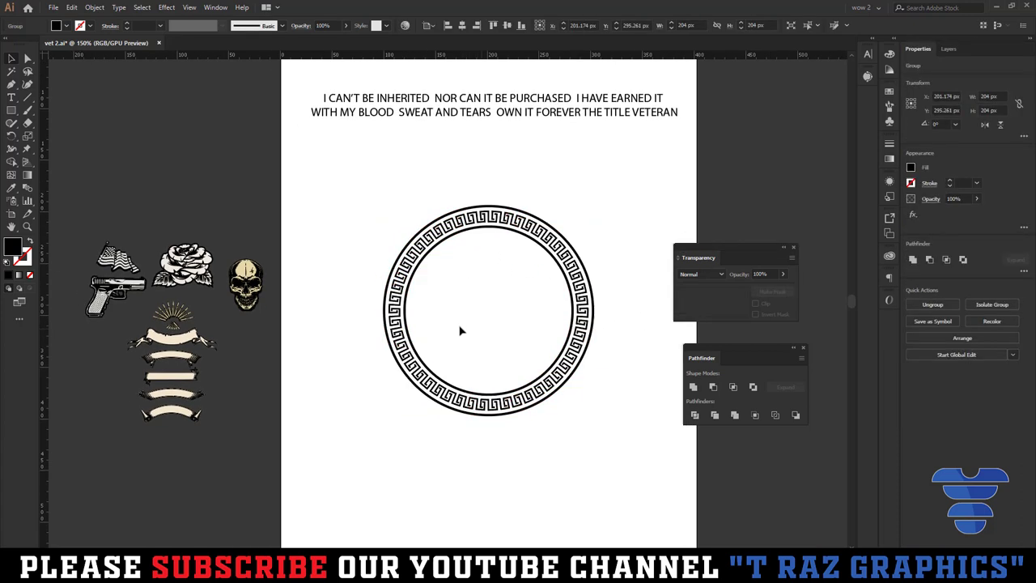
click(145, 296)
- Drag the flag into the ring's centre and enlarge it
mouse_move(143, 263)
mouse_down()
mouse_move(540, 310)
mouse_move(641, 299)
mouse_up()
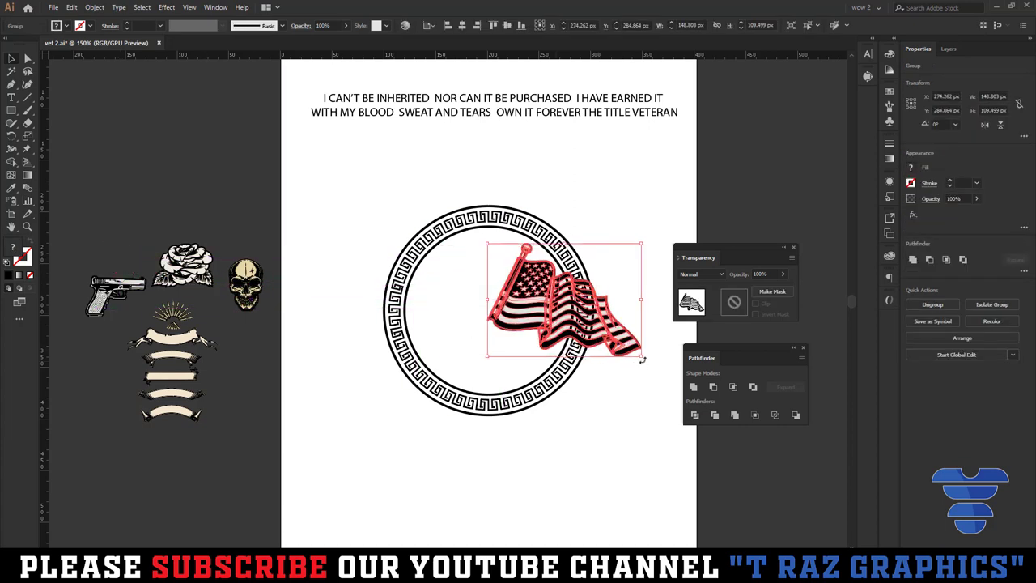
mouse_move(642, 358)
mouse_down()
mouse_move(662, 364)
mouse_move(618, 418)
mouse_up()
click(617, 418)
scroll(531, 332, down, 2)
- Shrink the flag and move it up and to the right, off the ring's centre
drag(531, 331, 612, 275)
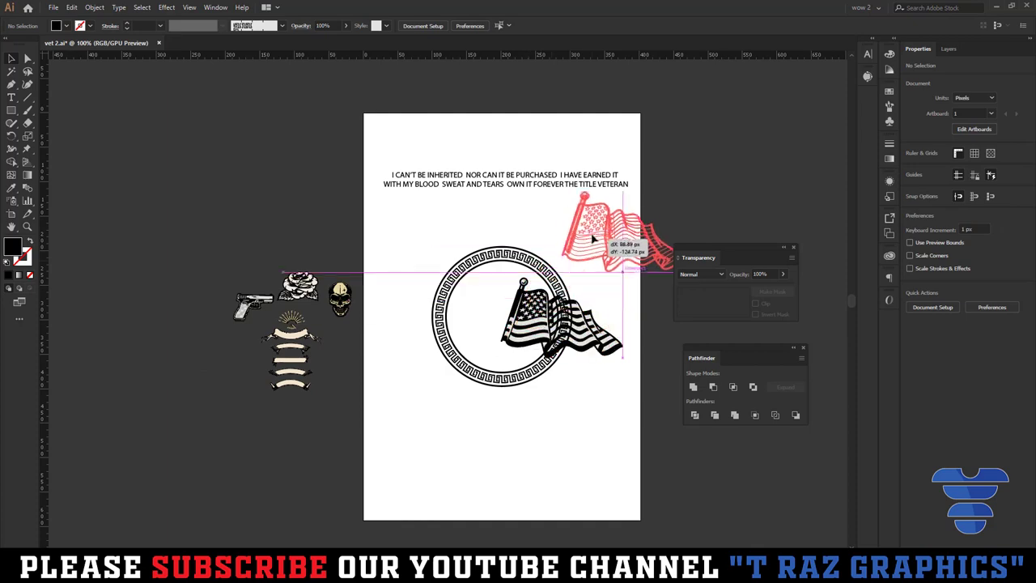
scroll(613, 275, up, 1)
scroll(782, 231, up, 2)
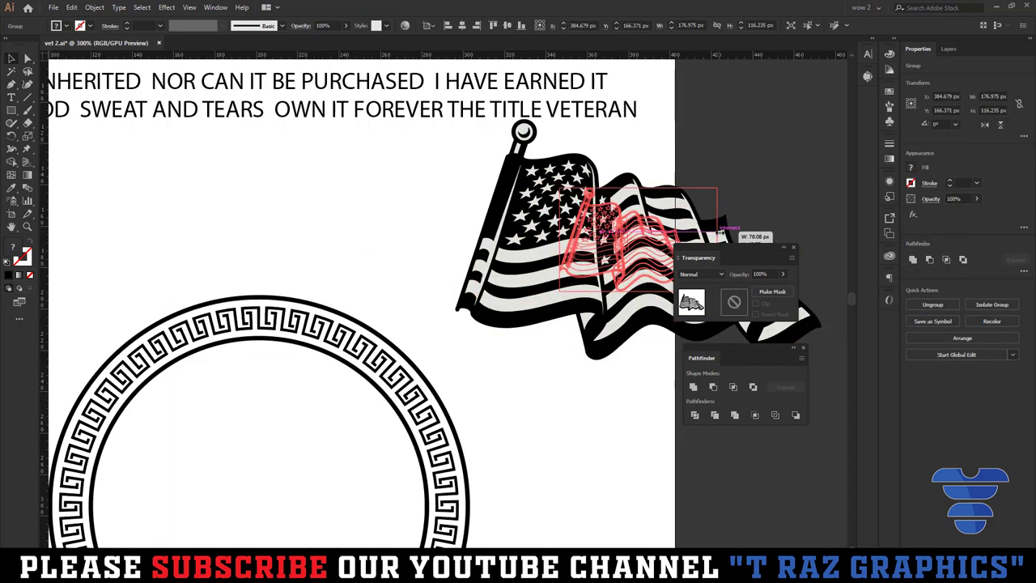
drag(821, 241, 693, 243)
click(479, 264)
scroll(479, 265, up, 3)
scroll(447, 408, down, 2)
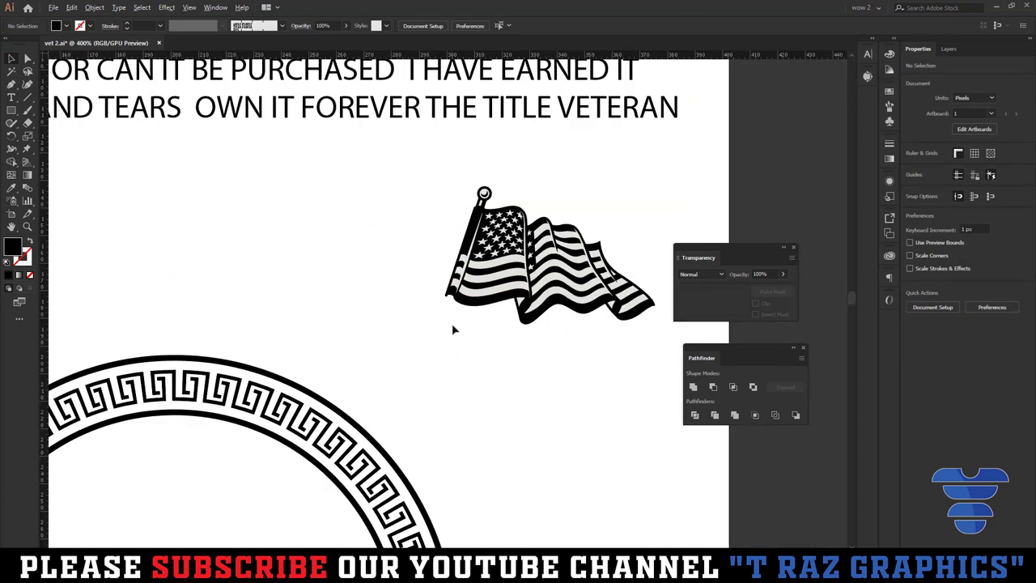
drag(478, 300, 502, 251)
click(499, 310)
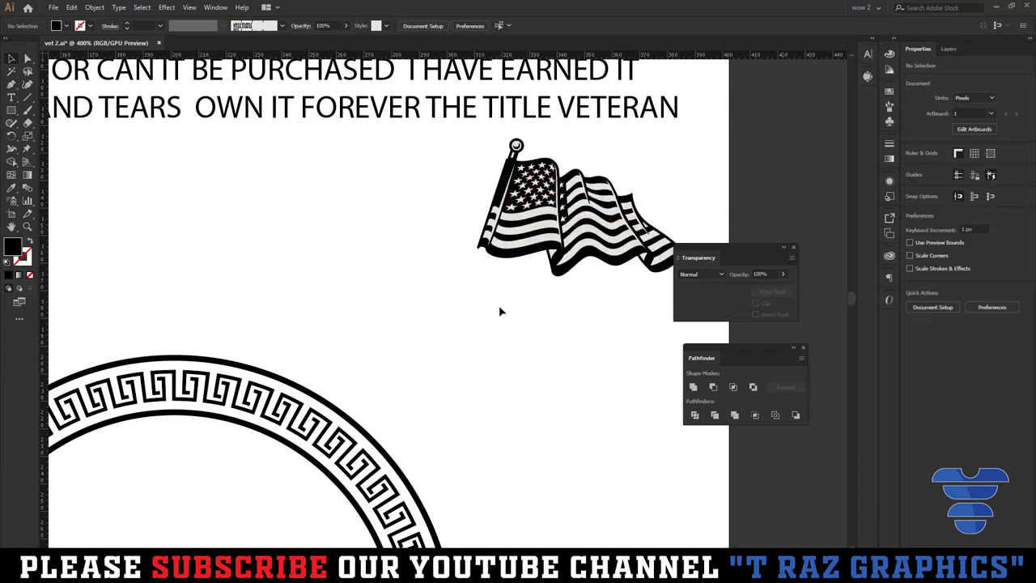
- Draw a long pole with the Pen tool from the flag's base, slanting down to the left
click(492, 253)
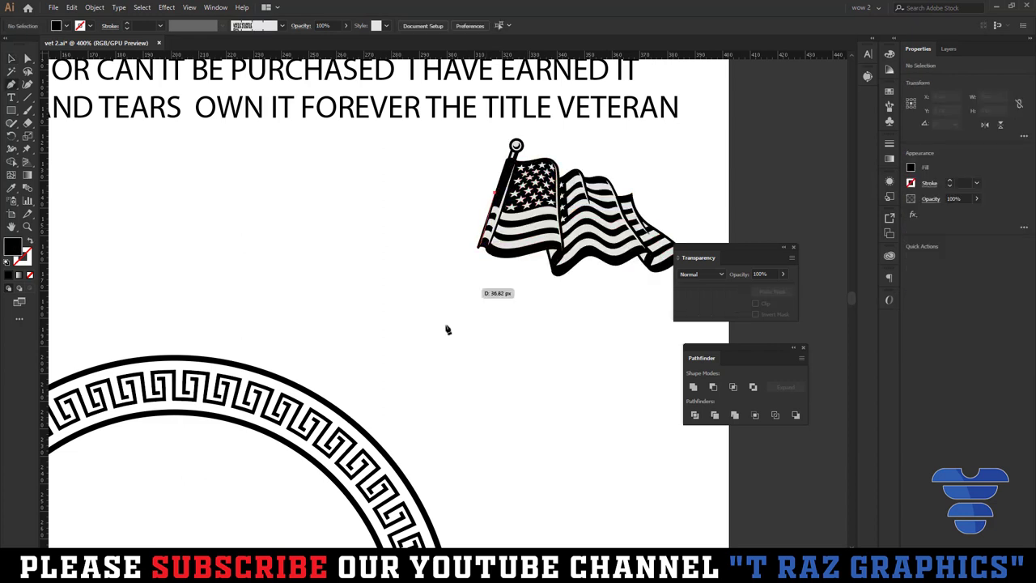
drag(485, 247, 440, 388)
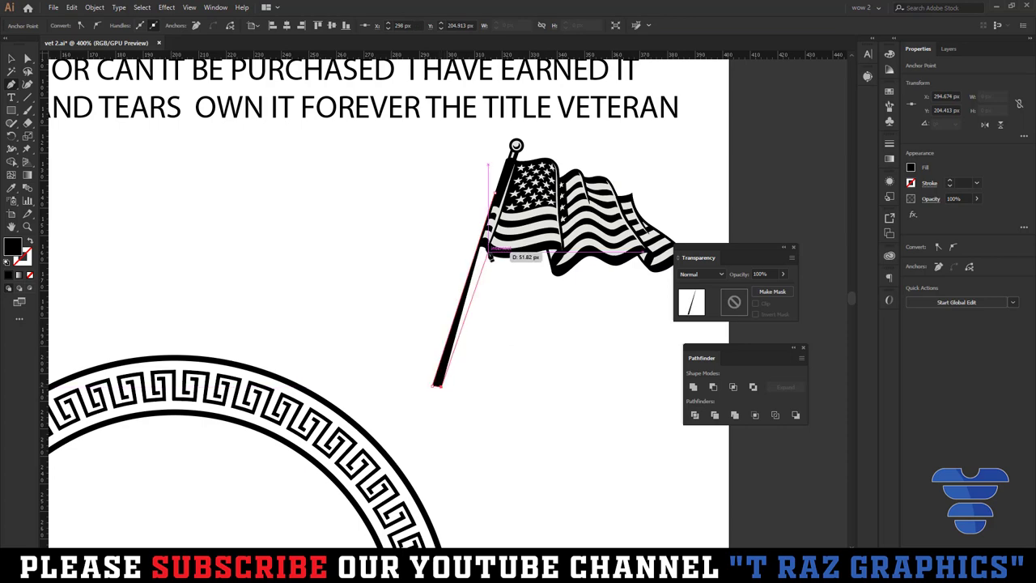
drag(488, 250, 483, 248)
key(v)
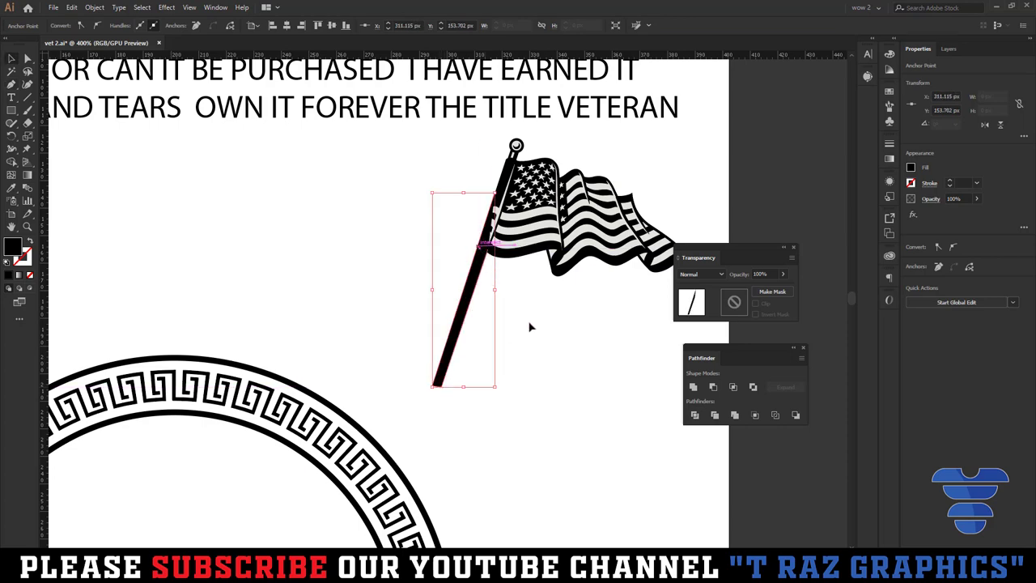
click(530, 324)
key(ctrl+0)
drag(488, 282, 550, 340)
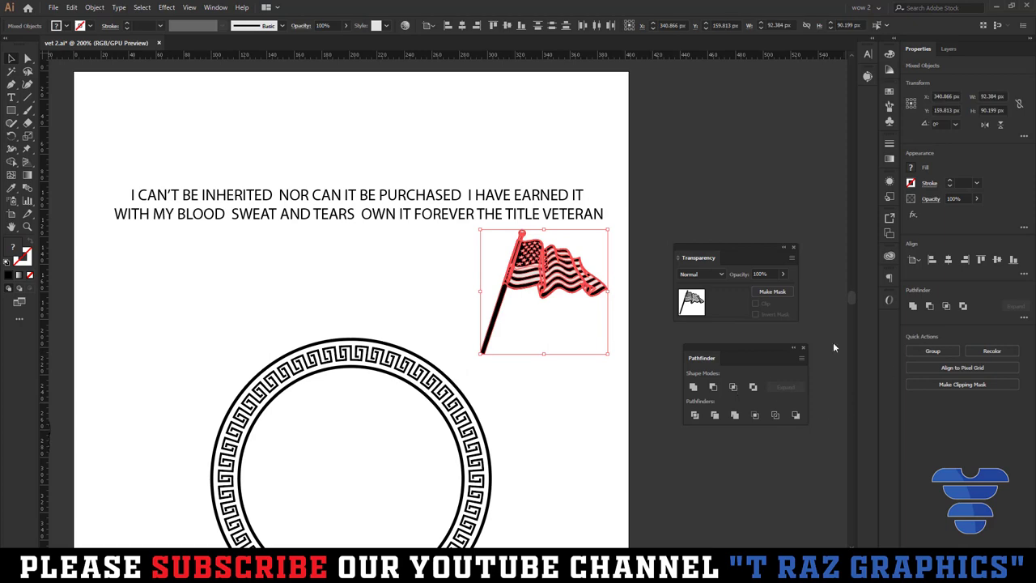
- Try merging the flag pieces into one shape, then undo to restore the stripes
click(693, 387)
scroll(450, 356, up, 3)
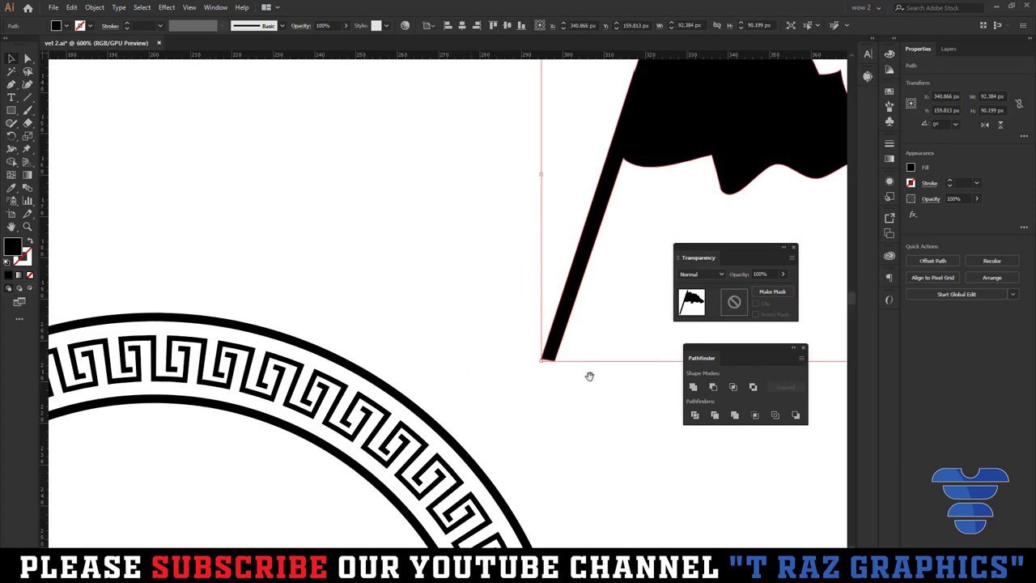
key(ctrl+z)
click(477, 392)
scroll(404, 324, down, 2)
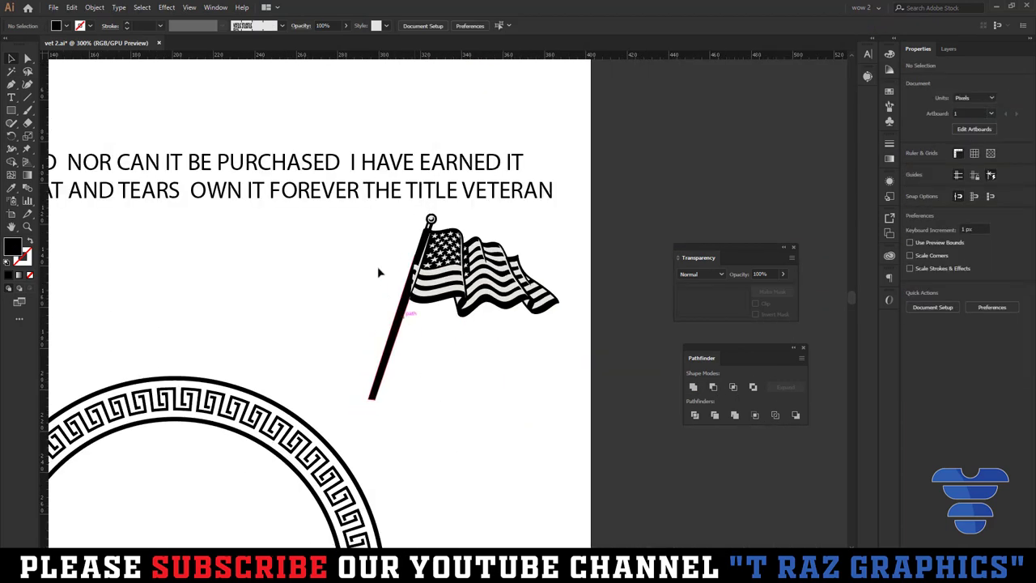
click(441, 306)
click(548, 416)
scroll(425, 300, up, 2)
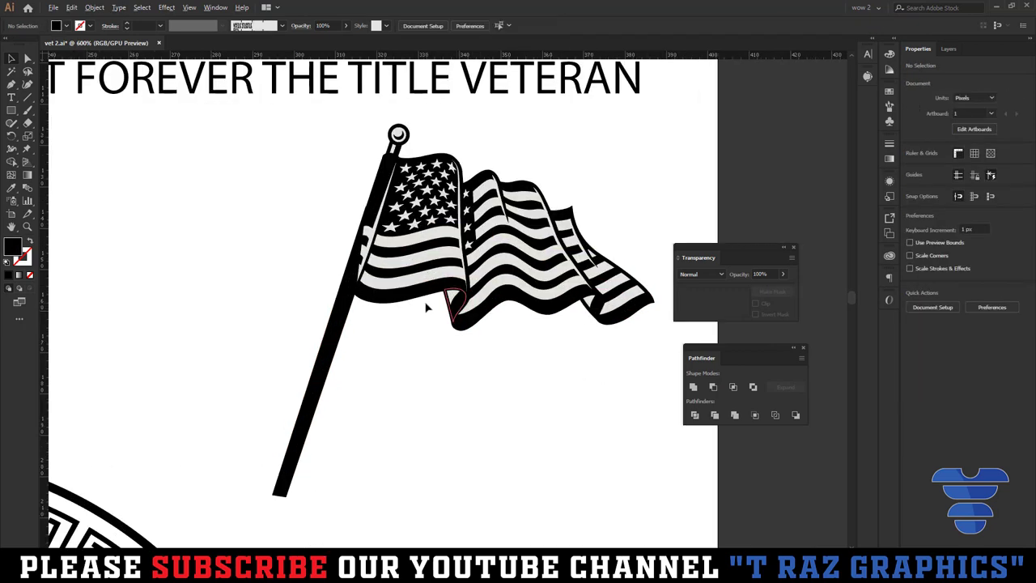
scroll(411, 271, up, 2)
scroll(411, 272, down, 2)
scroll(365, 342, down, 1)
- Inside the isolated flag group, Magic Wand the light grey stripes and stars and make them white
click(480, 320)
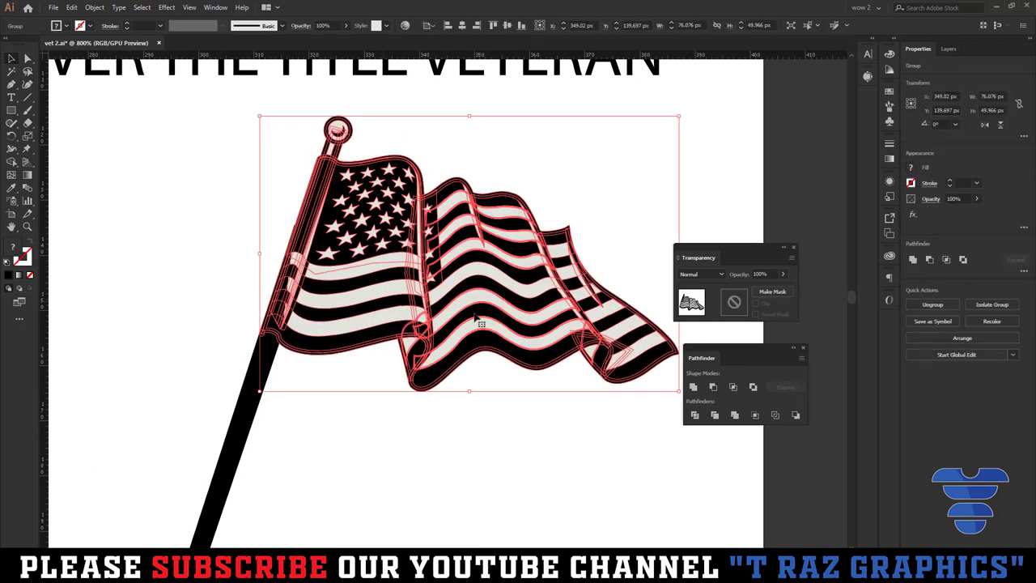
scroll(486, 449, down, 1)
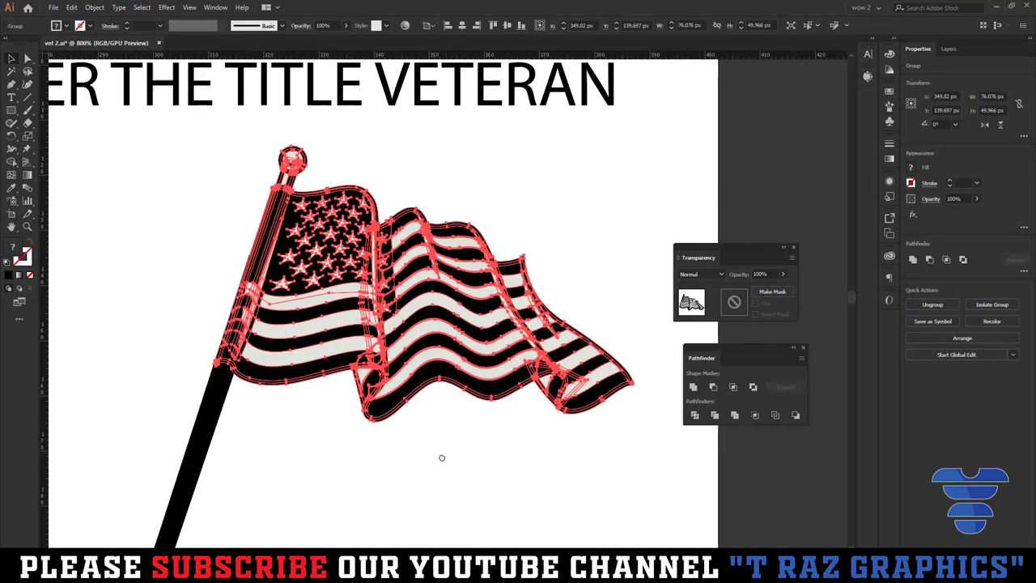
click(440, 455)
scroll(419, 314, up, 2)
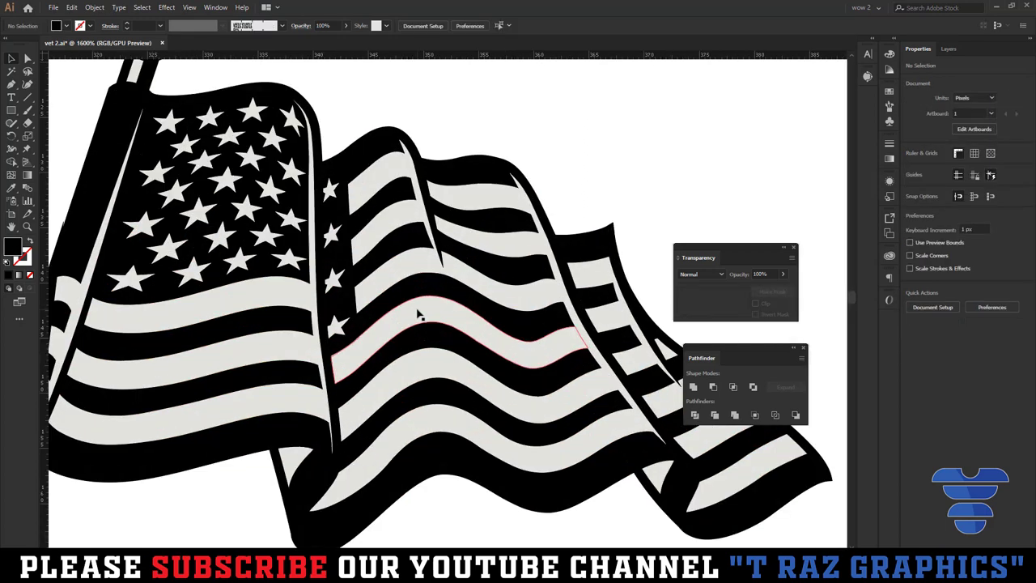
scroll(420, 314, down, 2)
double_click(418, 309)
scroll(420, 316, up, 1)
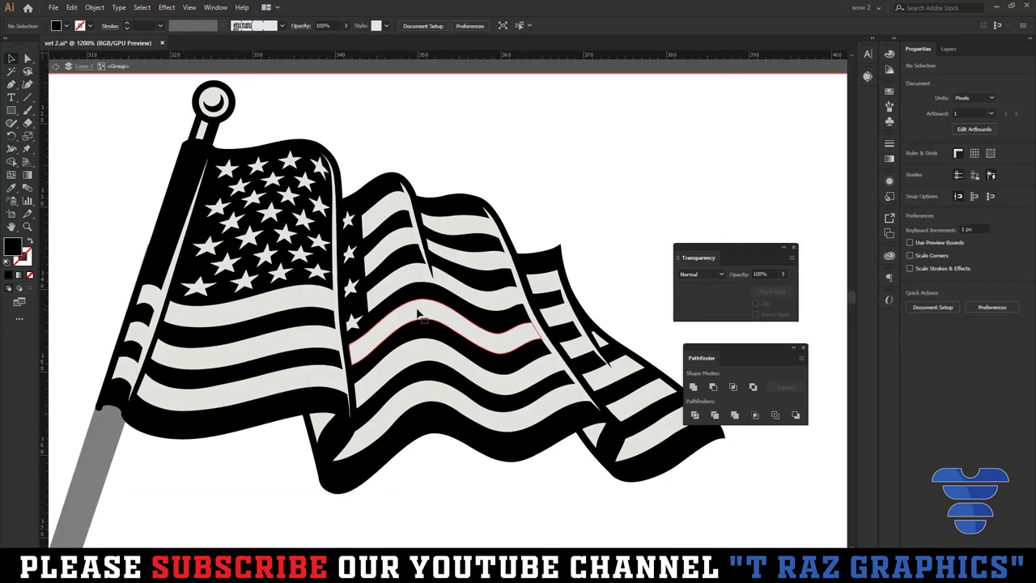
key(y)
click(419, 314)
key(ctrl+shift+a)
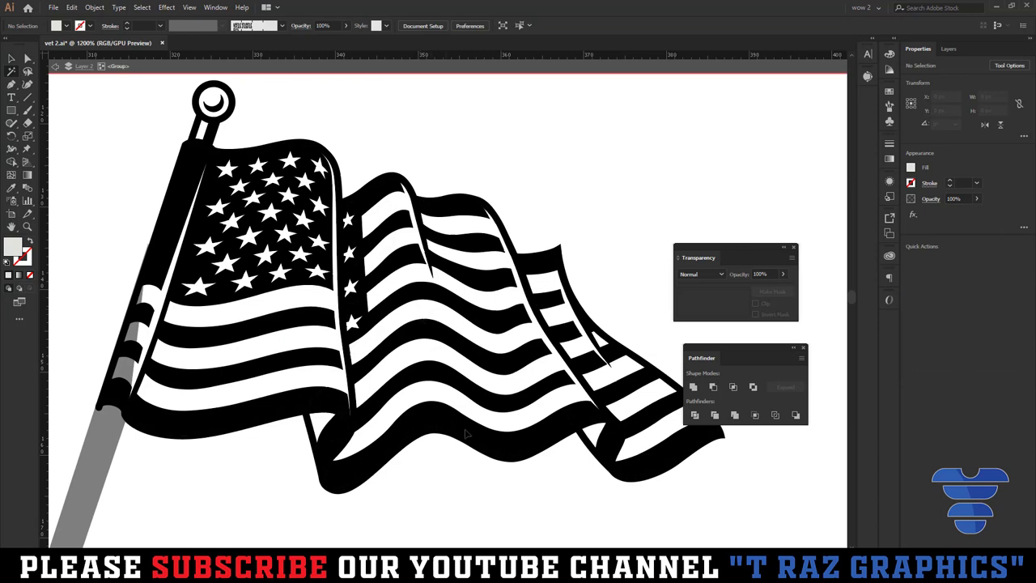
key(Escape)
- Group the flag together with its long pole
scroll(510, 511, down, 1)
scroll(480, 463, down, 2)
drag(285, 358, 380, 421)
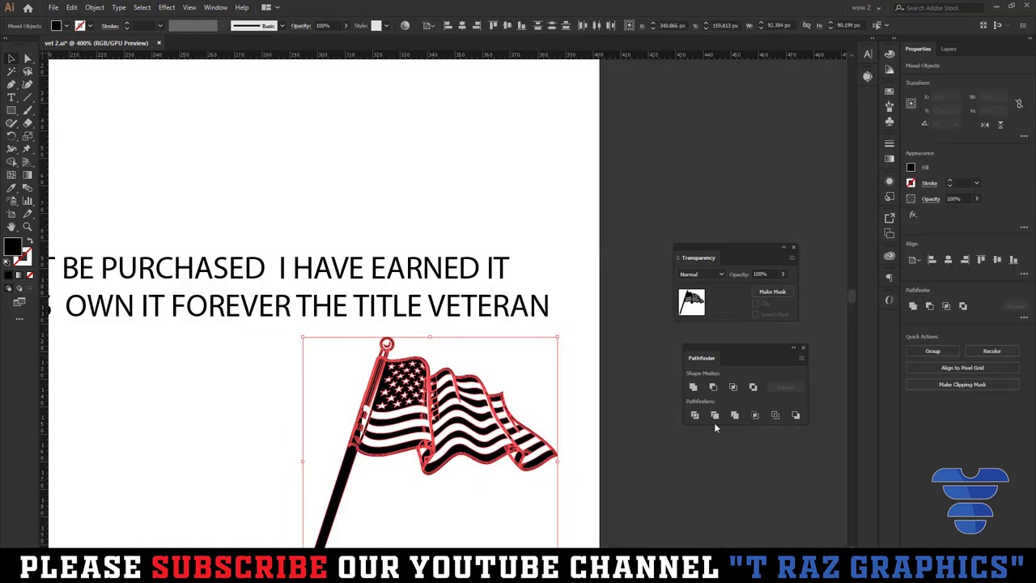
key(ctrl+g)
scroll(587, 374, down, 3)
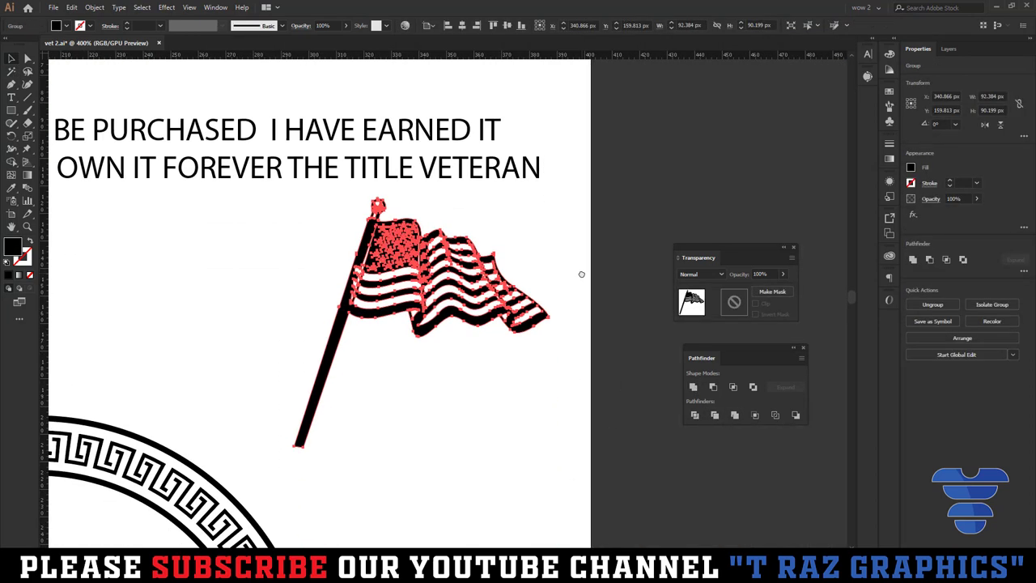
click(532, 329)
scroll(385, 402, down, 1)
scroll(385, 402, up, 2)
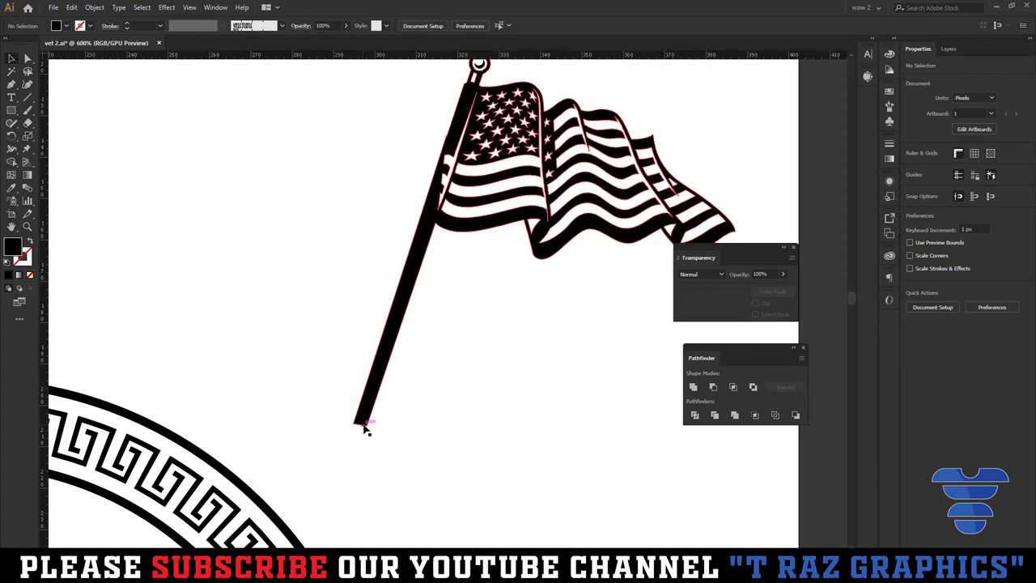
- Adjust the pole's bottom corner anchor with the Direct Selection tool
key(a)
drag(368, 431, 367, 440)
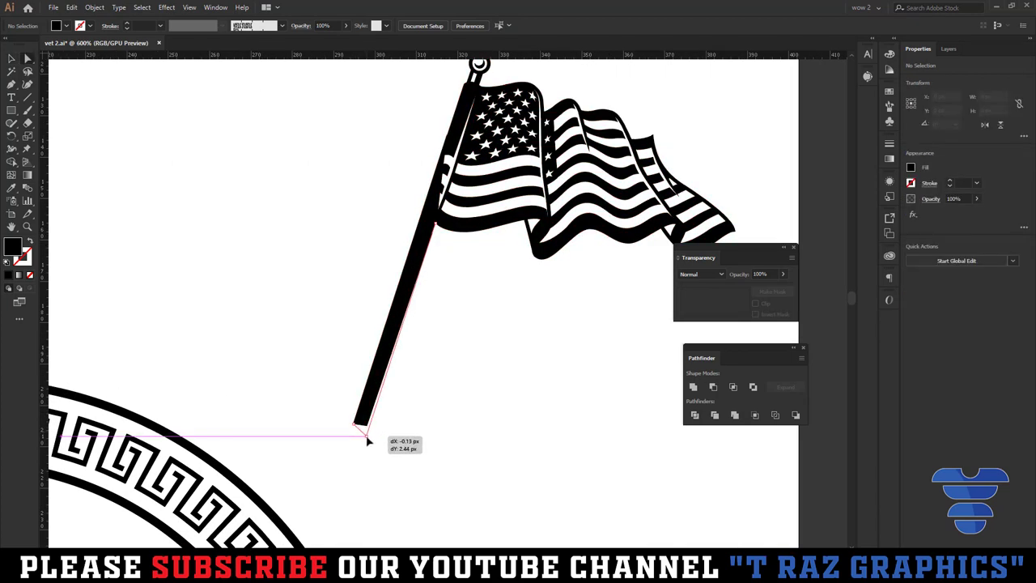
click(524, 427)
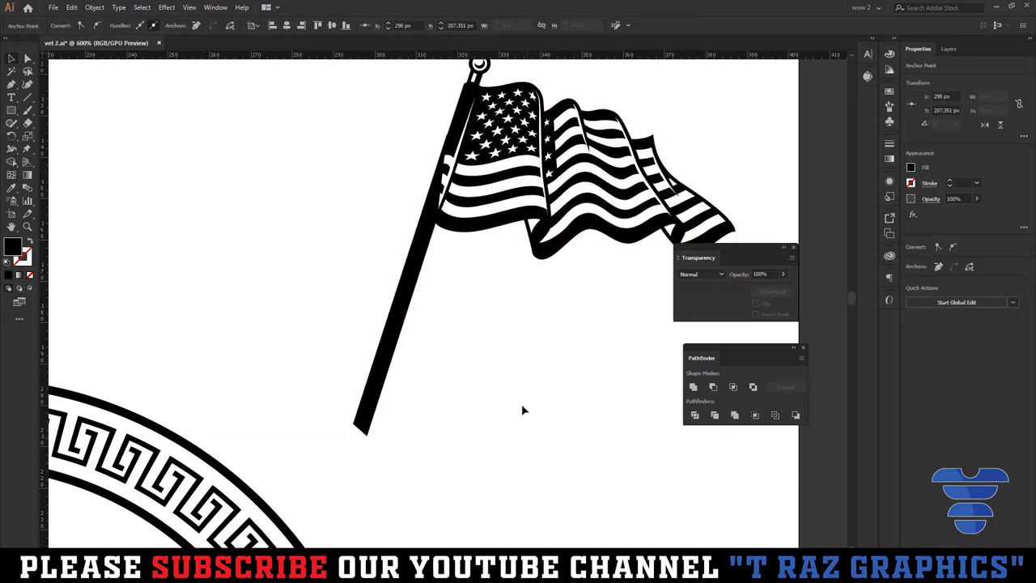
scroll(524, 428, down, 5)
- Move the flag into the Greek key ring and enlarge it to about twice its size
scroll(523, 411, down, 3)
mouse_move(530, 230)
mouse_down()
mouse_move(413, 394)
mouse_move(410, 346)
mouse_up()
drag(420, 389, 463, 397)
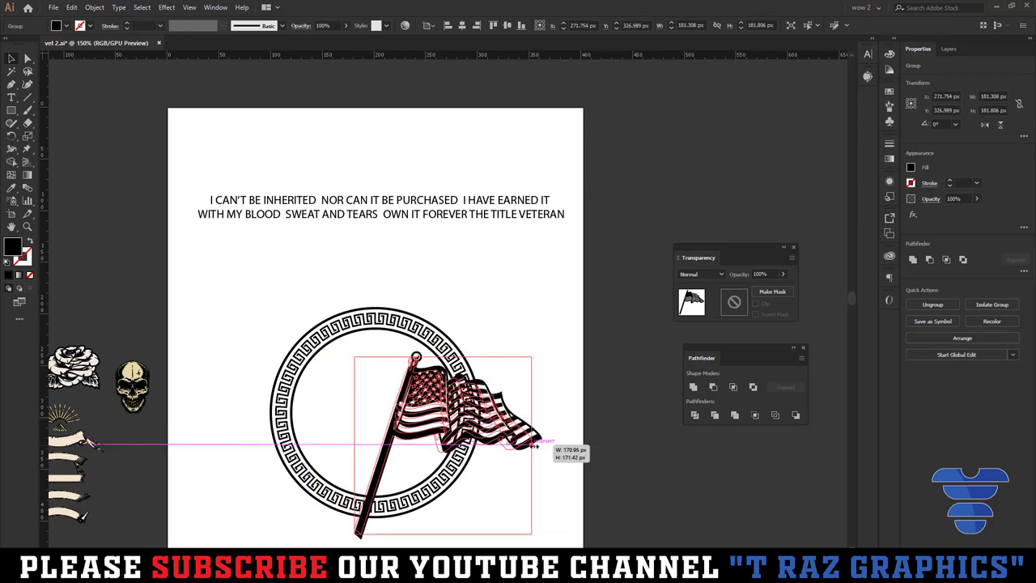
click(579, 449)
- Copy the flag, reflect the copy horizontally, cross the two, and centre them horizontally
drag(571, 450, 636, 383)
drag(515, 330, 424, 331)
click(985, 127)
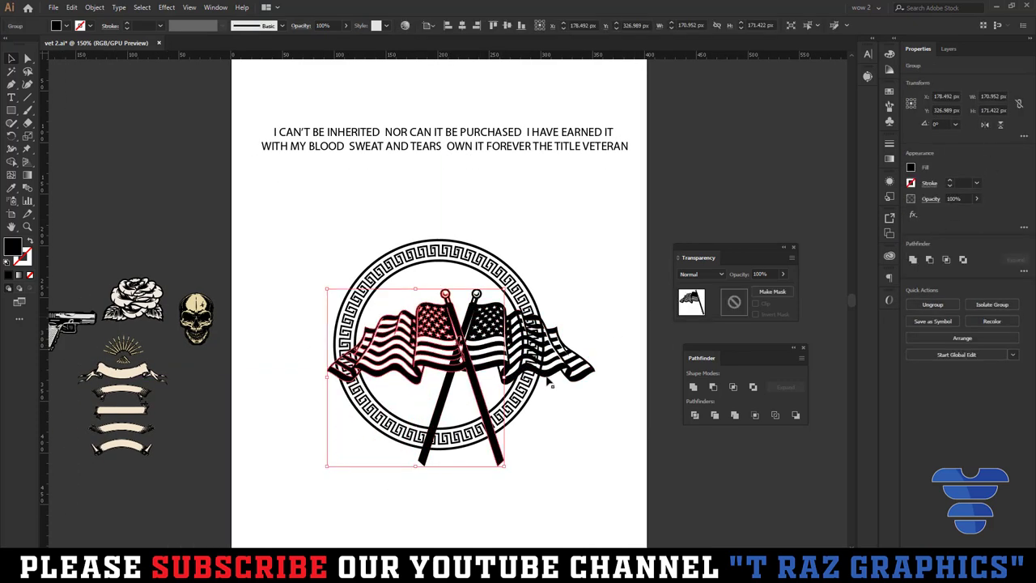
mouse_move(482, 397)
mouse_down()
mouse_move(427, 396)
mouse_move(414, 382)
mouse_up()
click(555, 444)
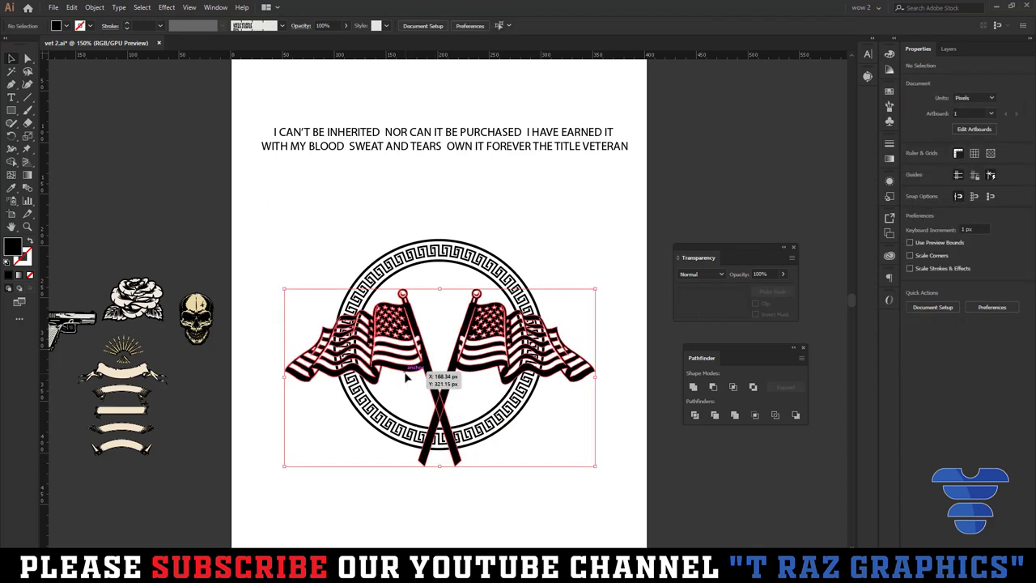
click(463, 27)
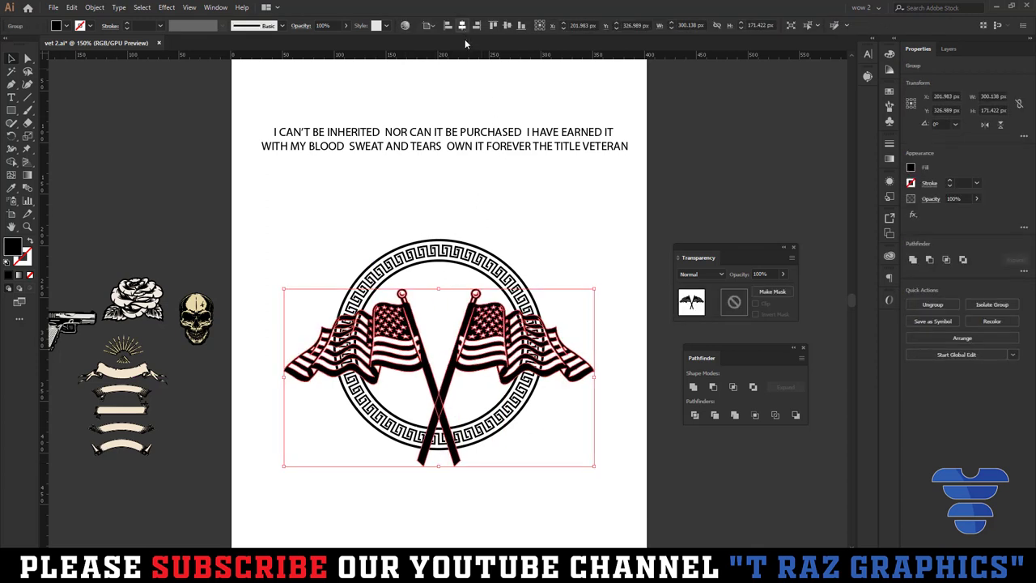
click(538, 447)
click(482, 378)
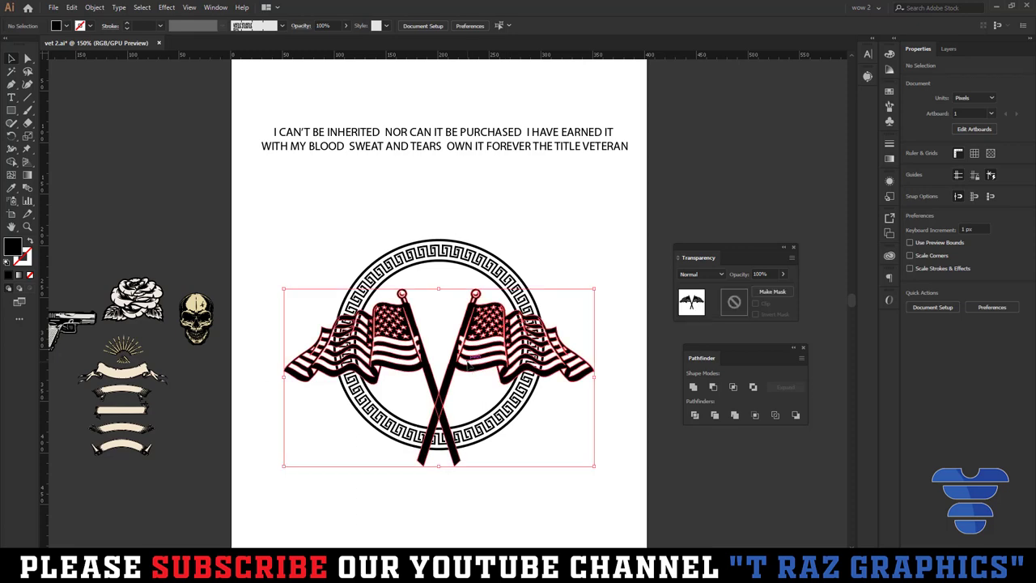
click(565, 459)
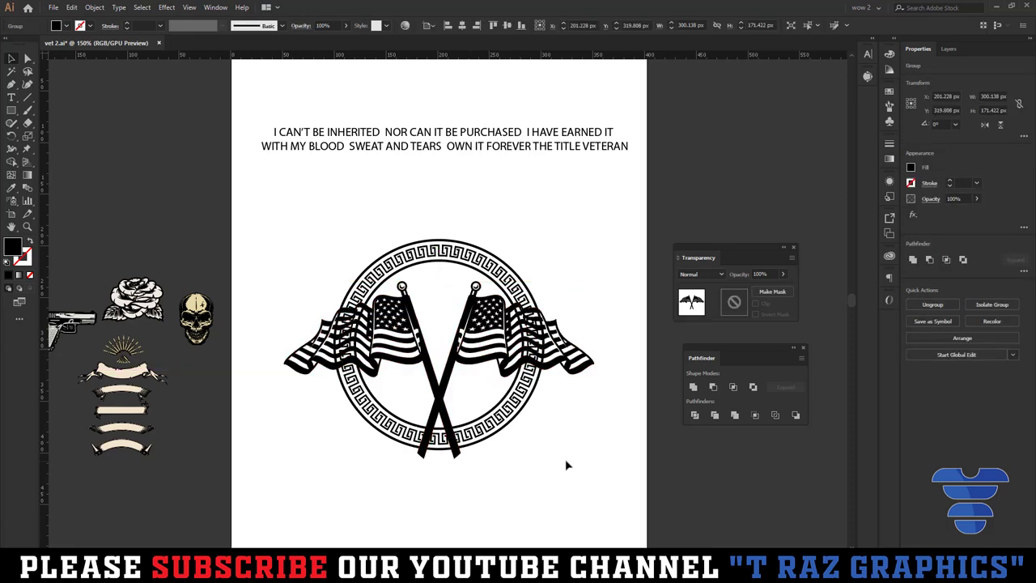
- Move the pistol onto the emblem above the ring
scroll(480, 374, right, 1)
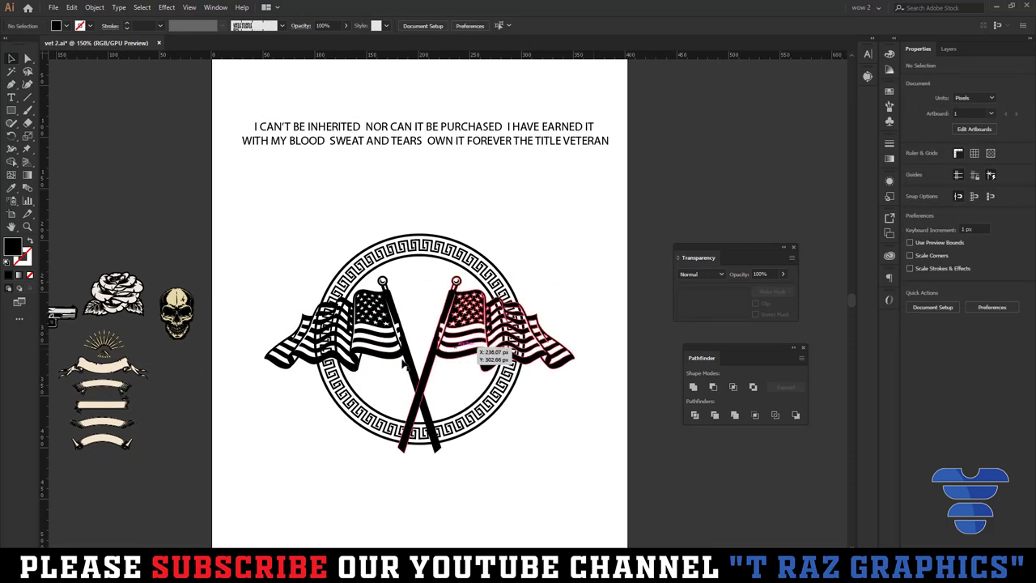
scroll(255, 380, left, 5)
mouse_move(149, 291)
mouse_down()
mouse_move(136, 298)
mouse_move(518, 178)
mouse_move(566, 194)
mouse_up()
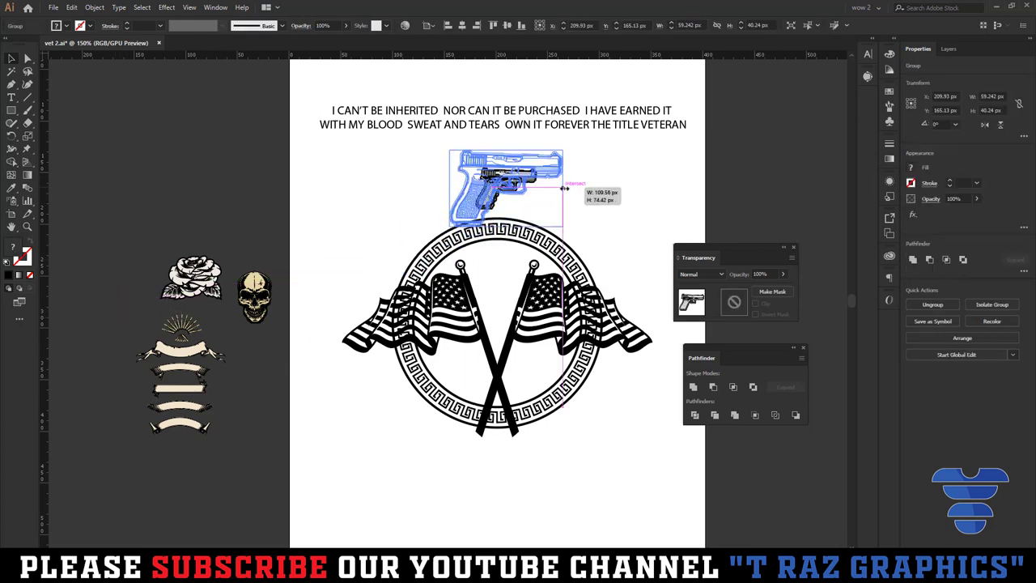
- Move the enlarged pistol to the right of the artboard and select the crossed flags
scroll(541, 198, right, 10)
drag(384, 191, 603, 195)
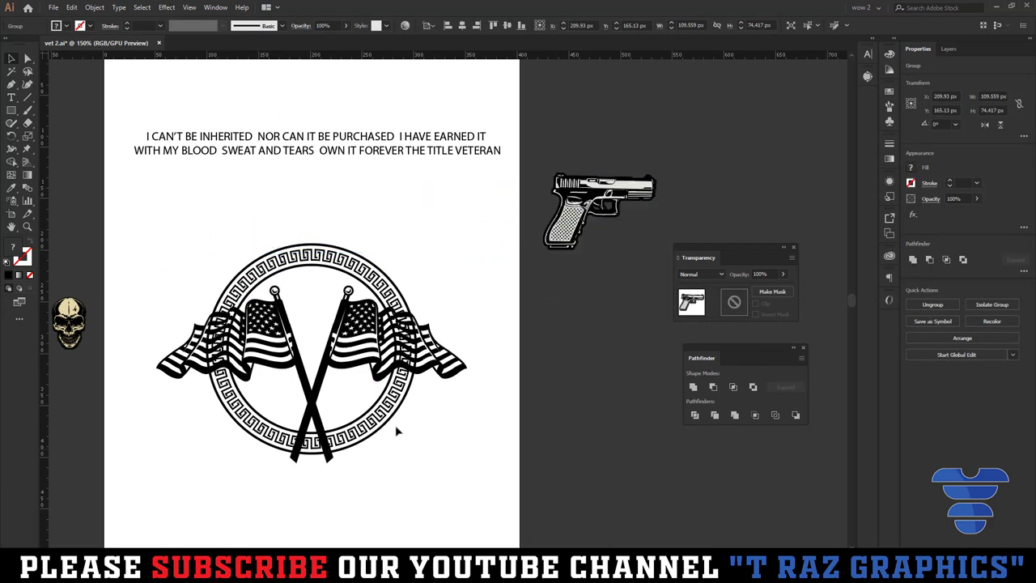
click(397, 429)
scroll(397, 388, up, 3)
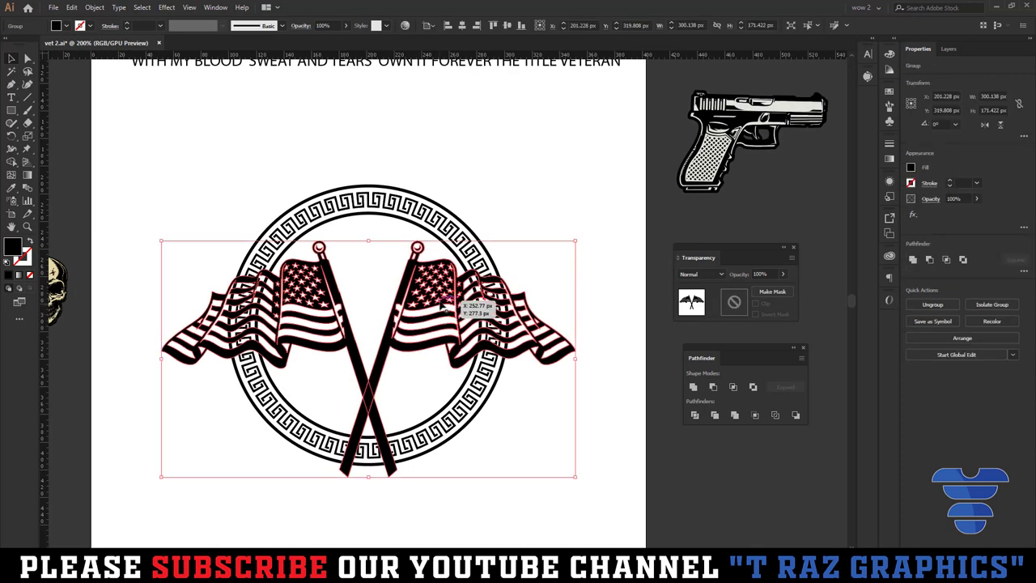
drag(453, 305, 445, 298)
click(96, 7)
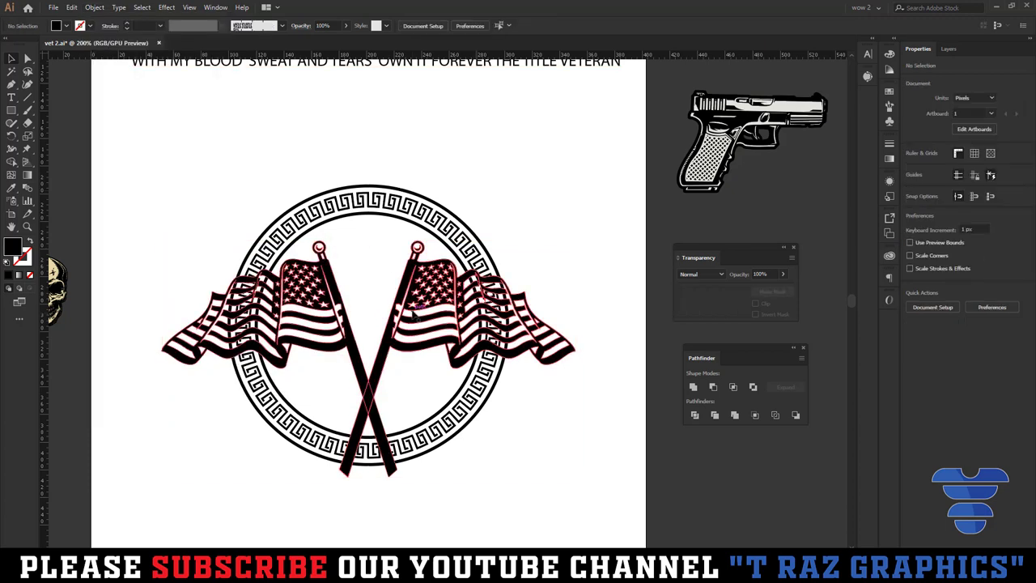
- Apply Offset Path to the crossed flags with Round joins and a 1 px offset
click(423, 295)
key(a)
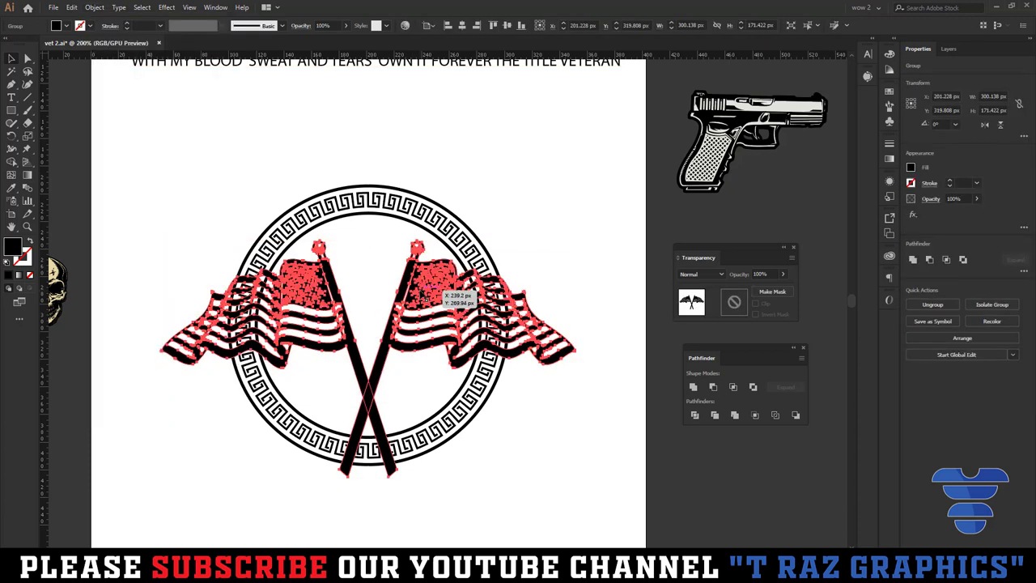
drag(499, 229, 552, 132)
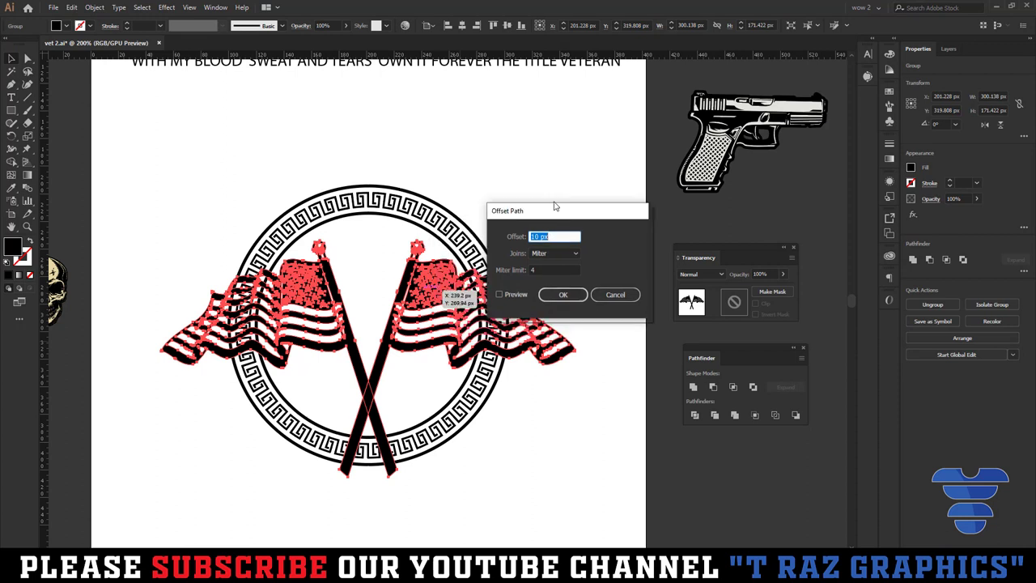
click(502, 215)
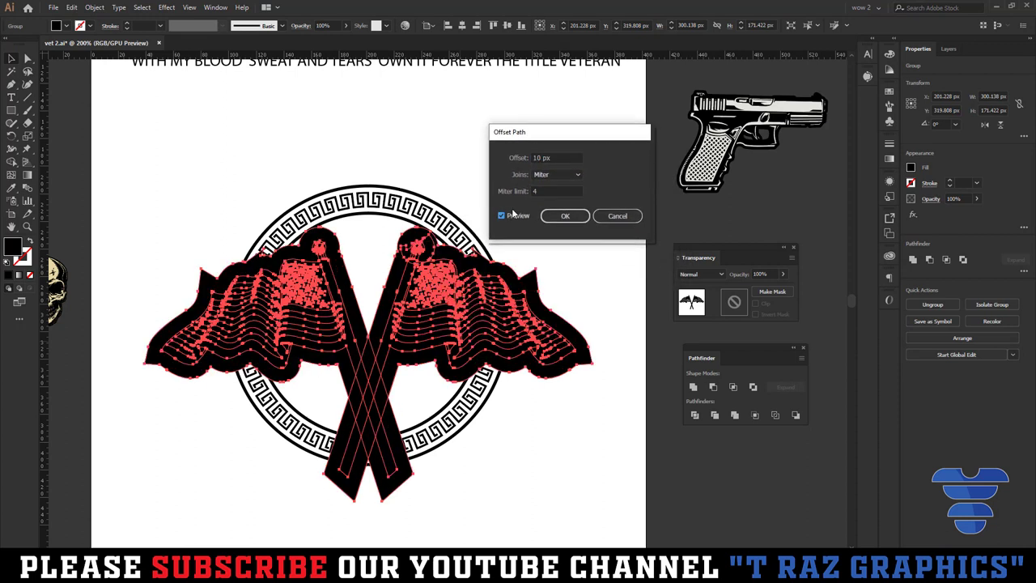
click(557, 174)
click(546, 186)
click(562, 157)
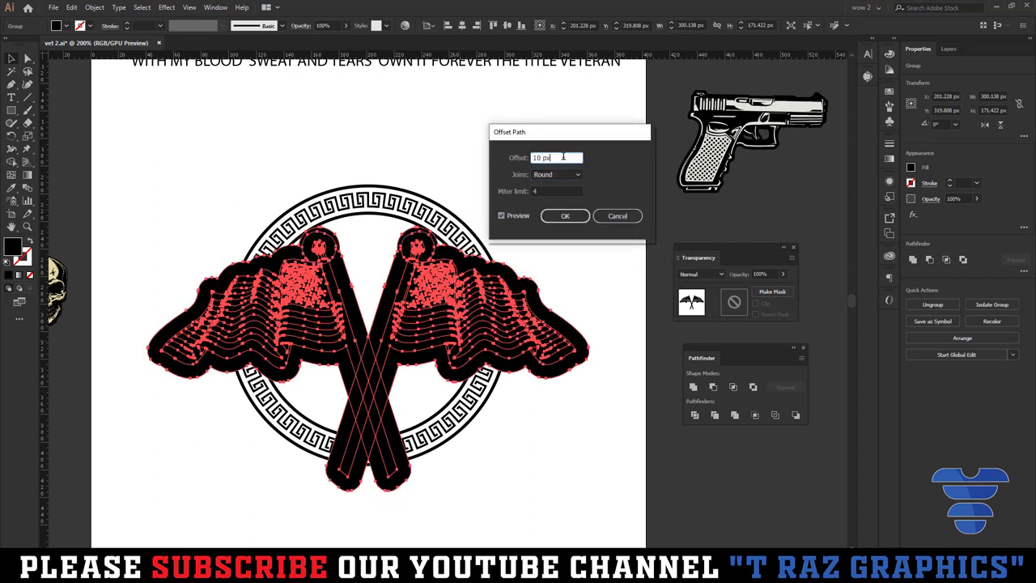
key(Down)
key(Down)
key(Down)
key(Down)
key(Down)
key(Down)
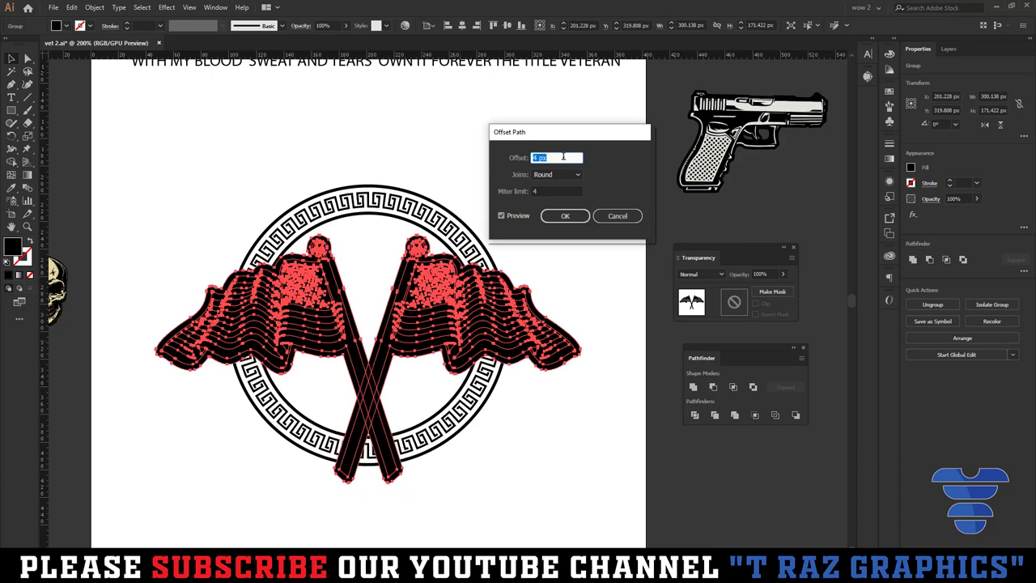
key(Down)
key(Down)
key(Down)
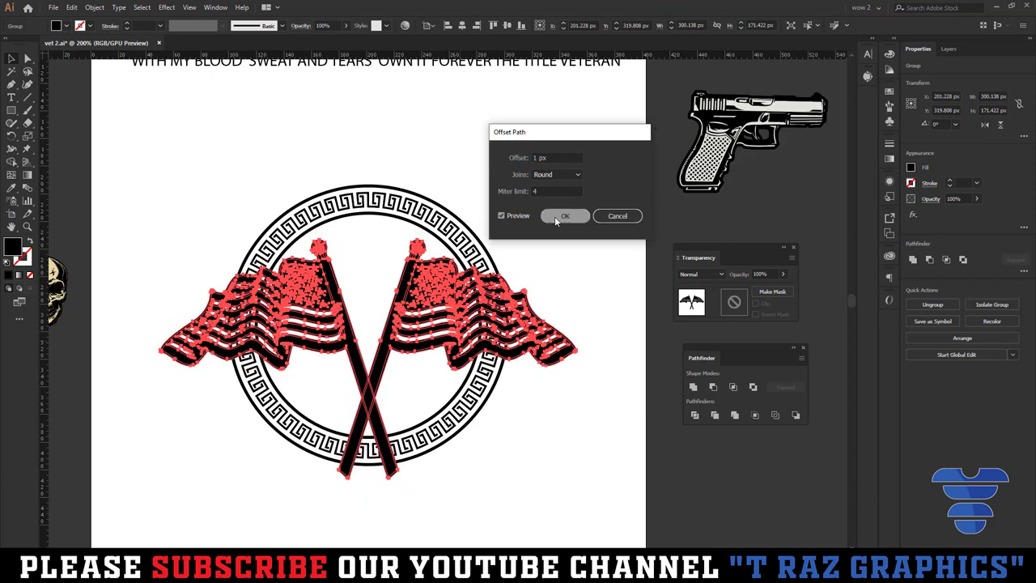
click(555, 216)
click(567, 255)
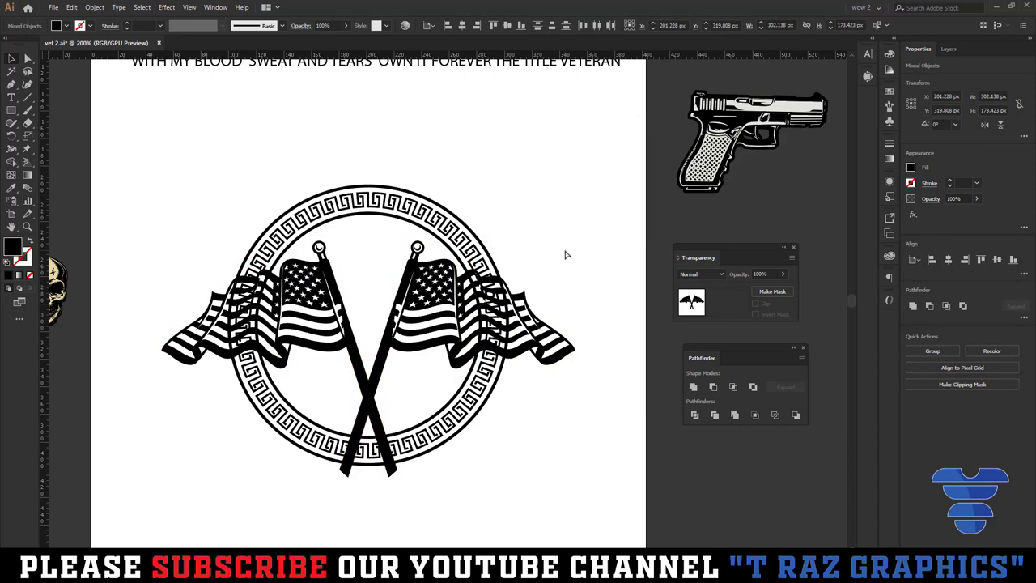
click(491, 254)
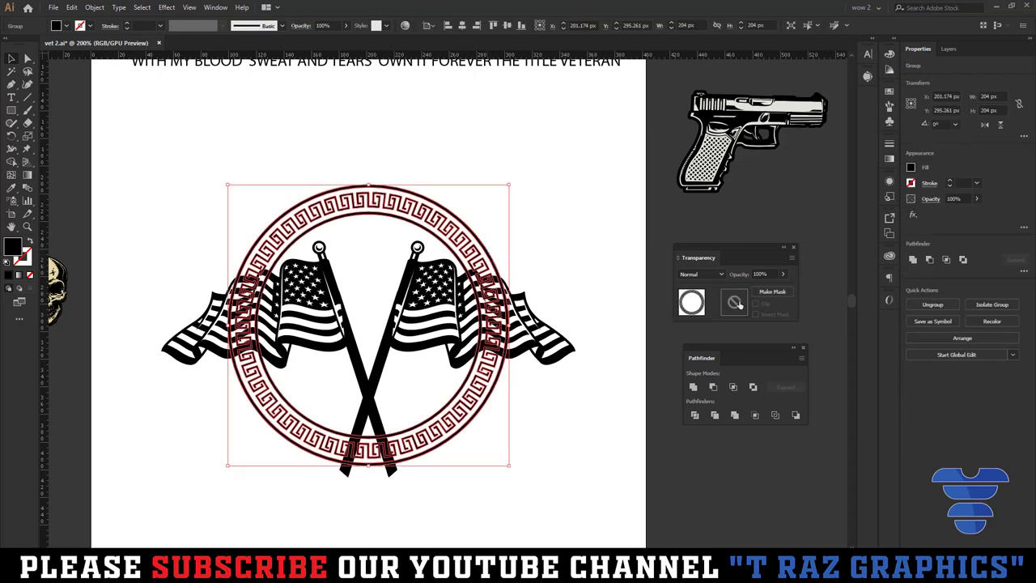
- Make an opacity mask on the ring with Clip off and paste the flags into it
click(736, 302)
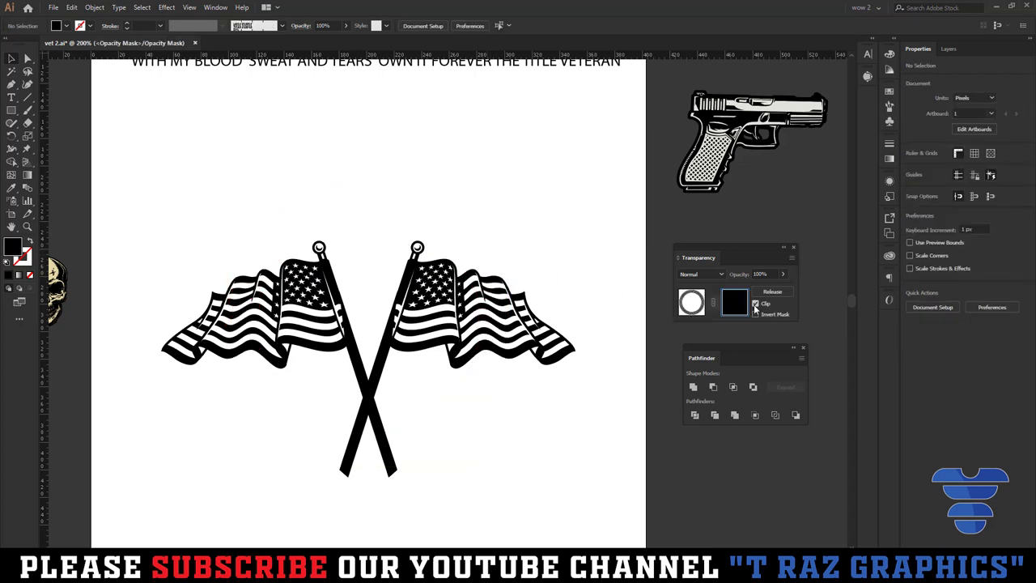
click(755, 304)
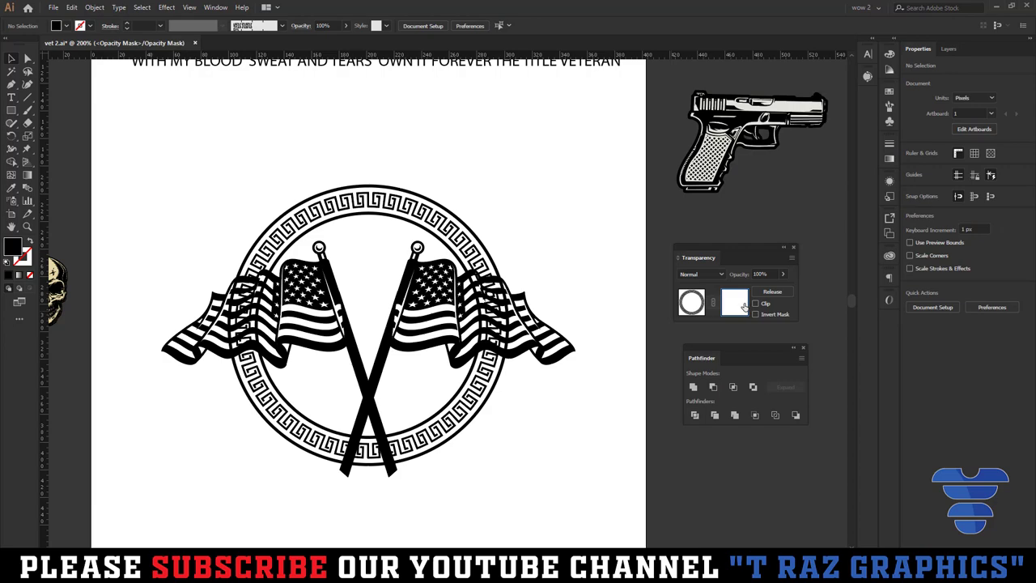
key(ctrl+f)
key(ctrl+plus)
key(ctrl+plus)
key(ctrl+plus)
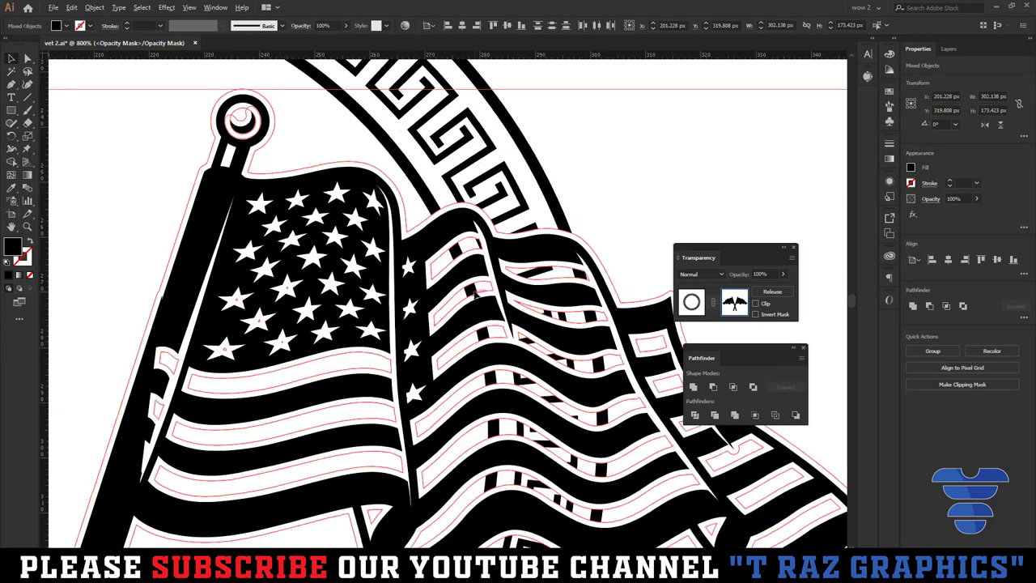
key(ctrl+minus)
key(ctrl+minus)
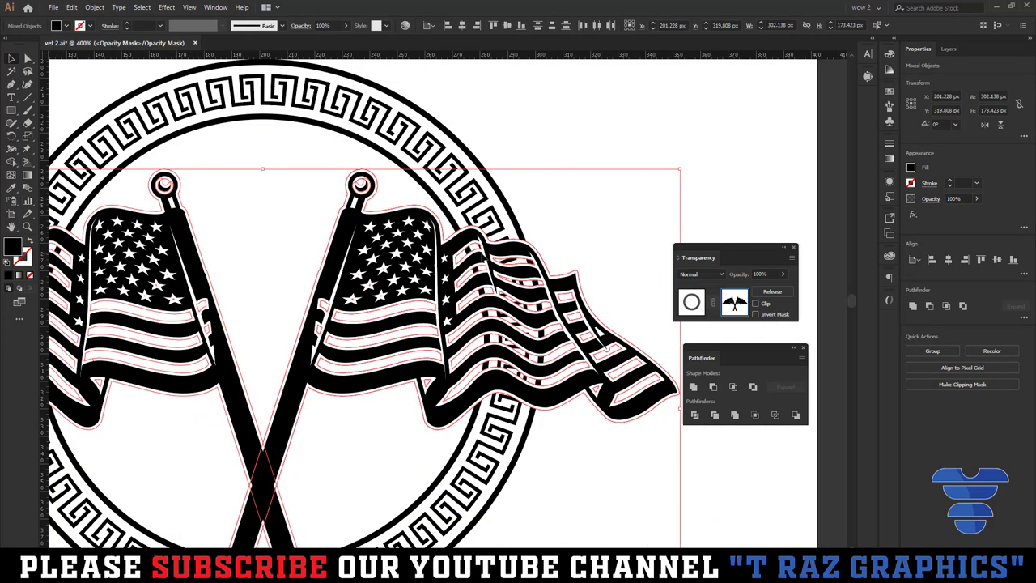
scroll(497, 297, up, 2)
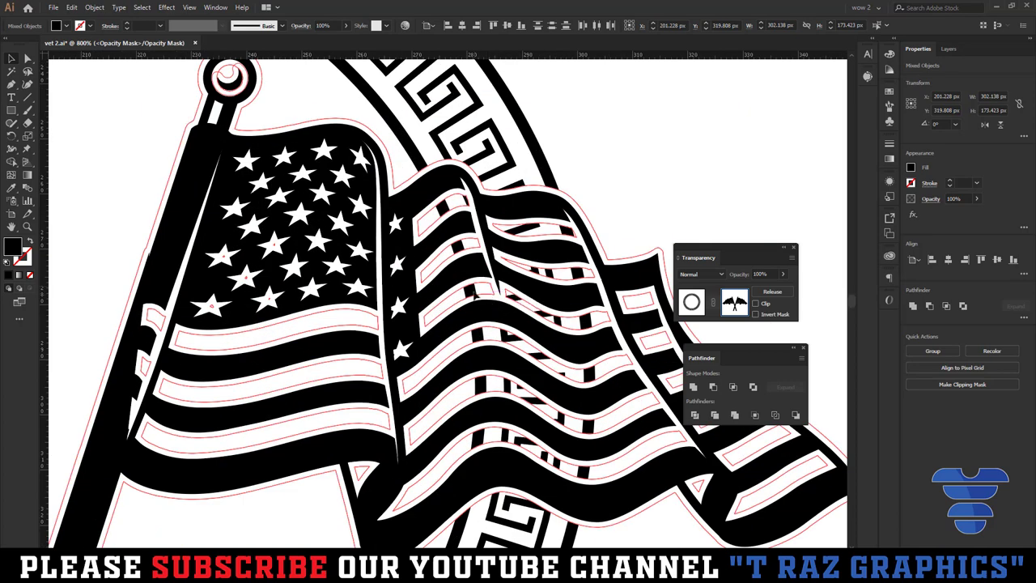
click(622, 143)
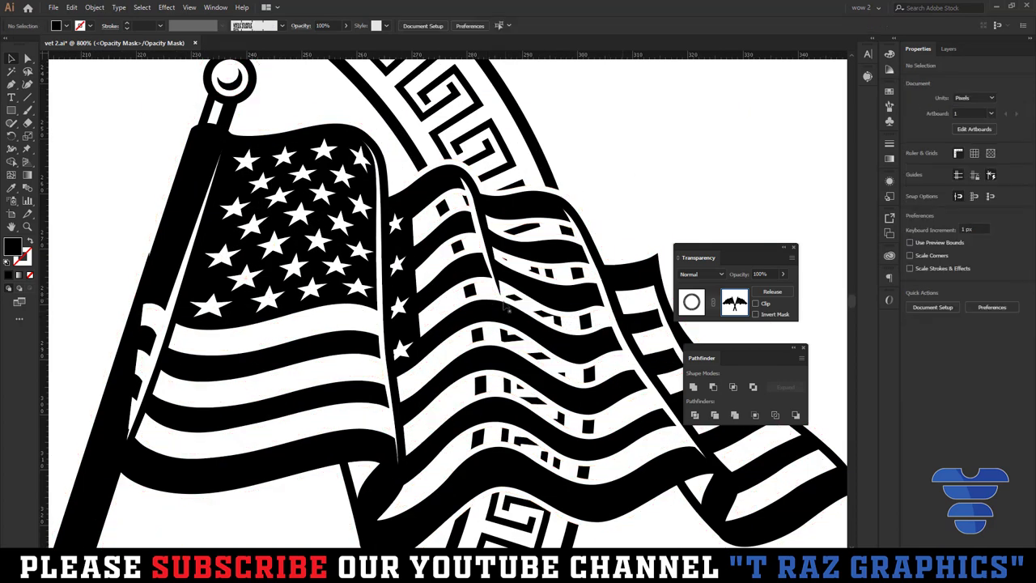
- Set one stripe shape in the right flag to no fill
scroll(459, 278, down, 4)
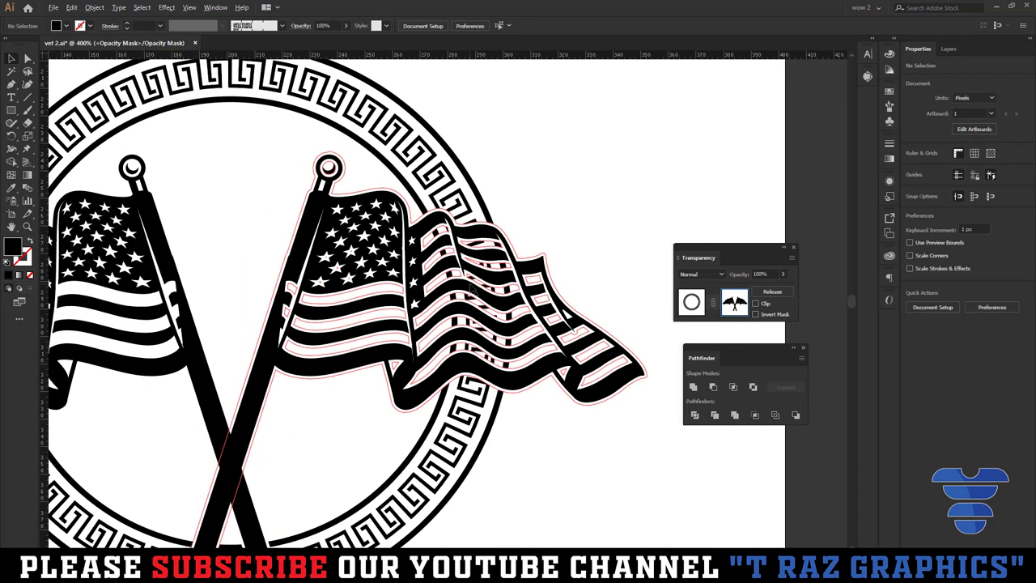
scroll(489, 289, up, 2)
scroll(458, 261, down, 1)
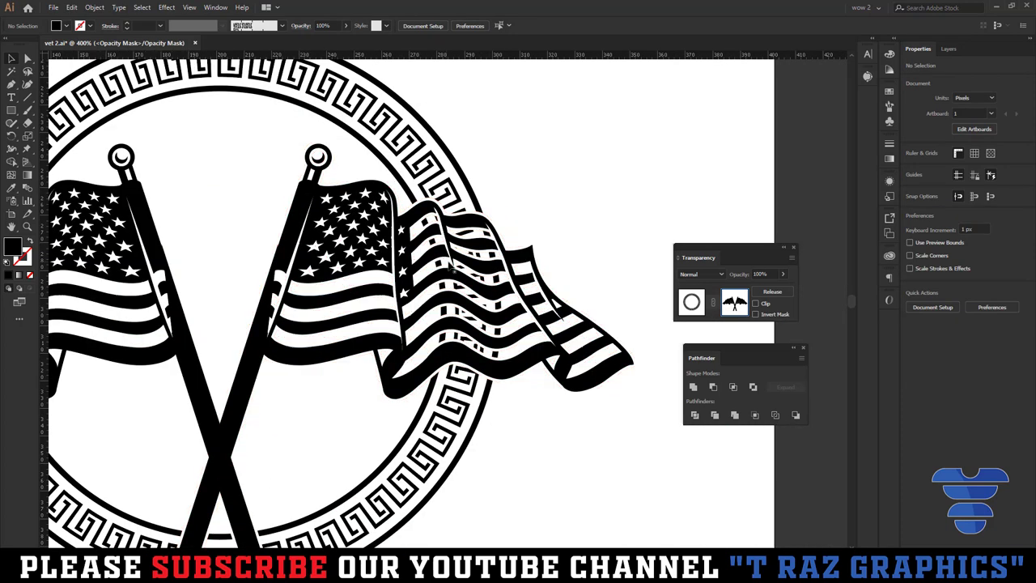
key(n)
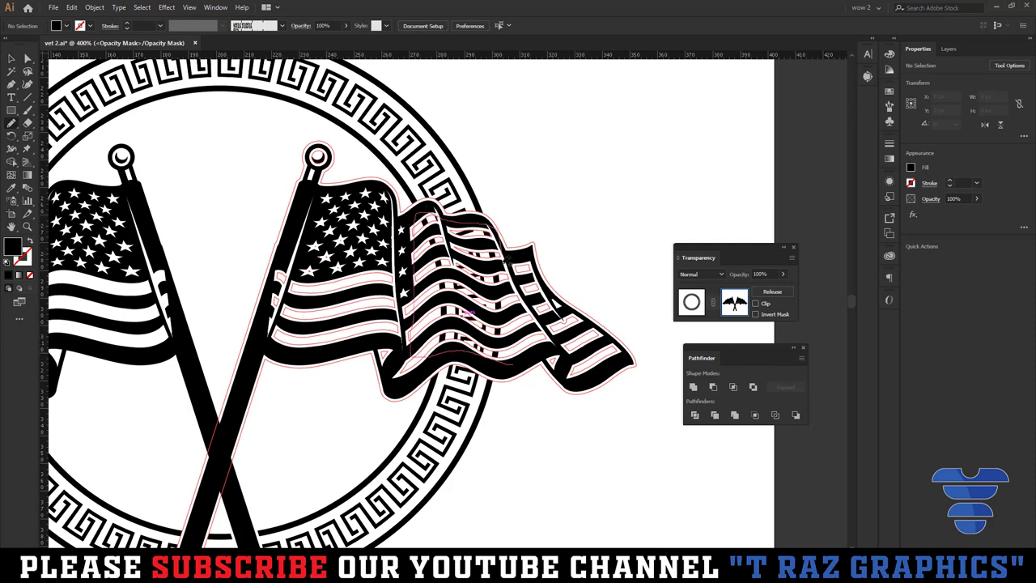
ctrl+click(510, 363)
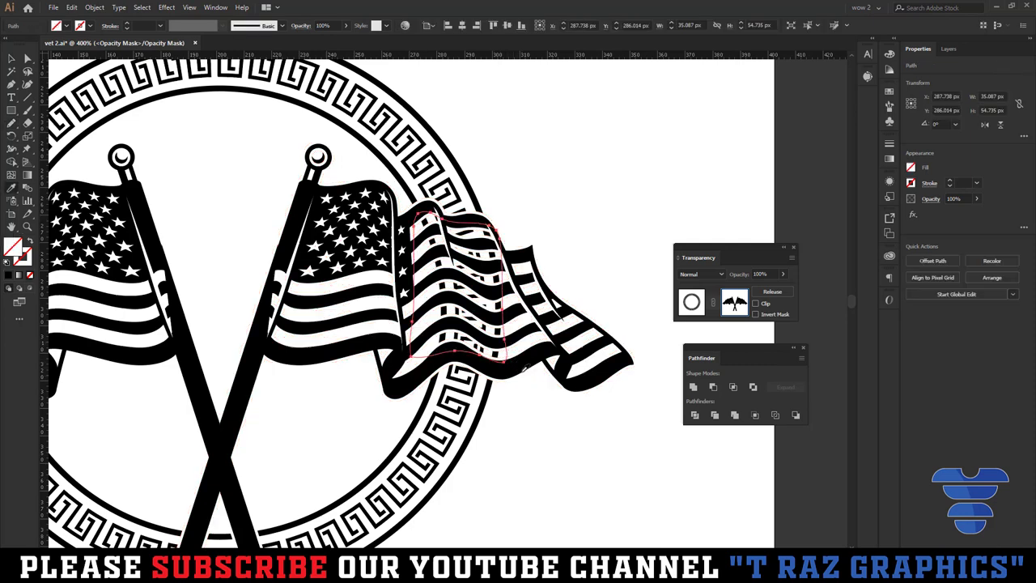
key(slash)
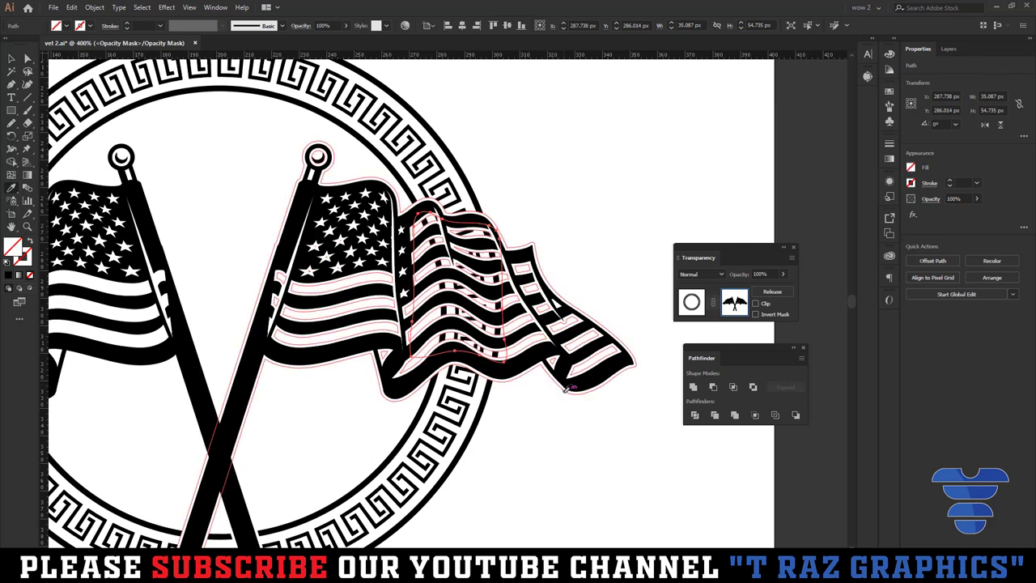
ctrl+click(576, 403)
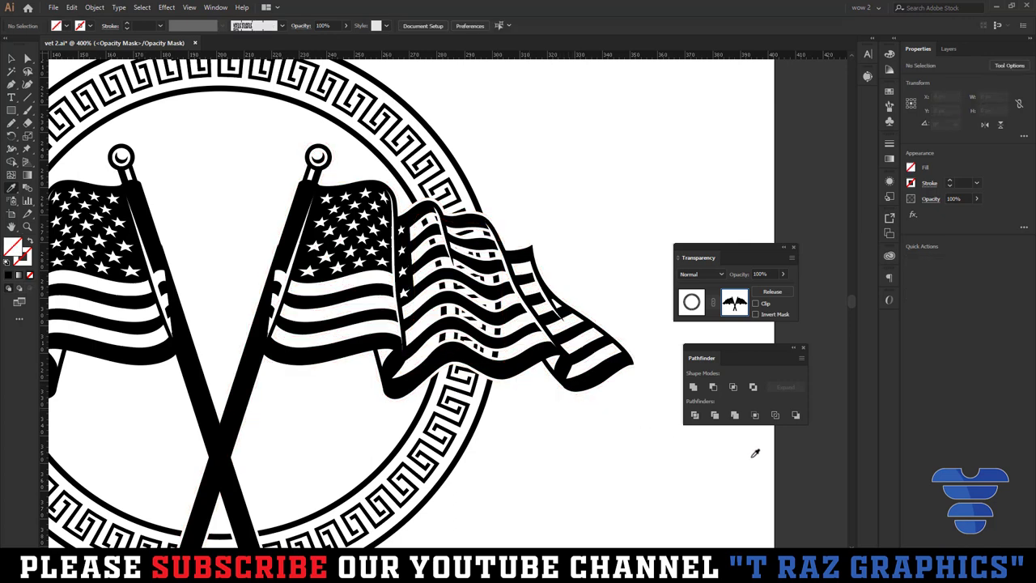
- Try Pathfinder Merge, then Unite, on the flag shapes in the mask
click(735, 416)
click(621, 299)
click(694, 389)
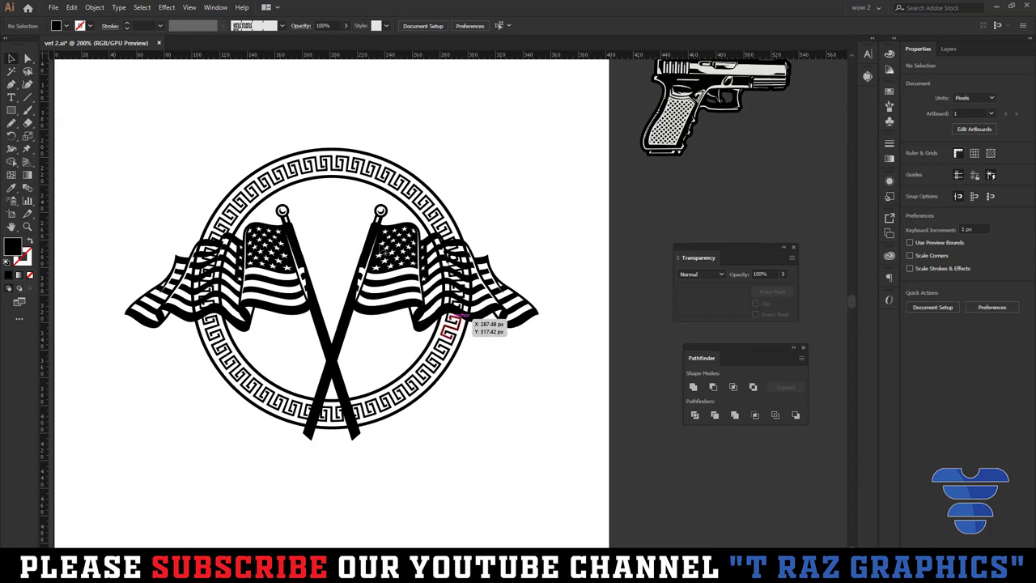
- Remask the ring with Clip off, pasting in the flags and uniting them into one path
click(416, 212)
click(732, 304)
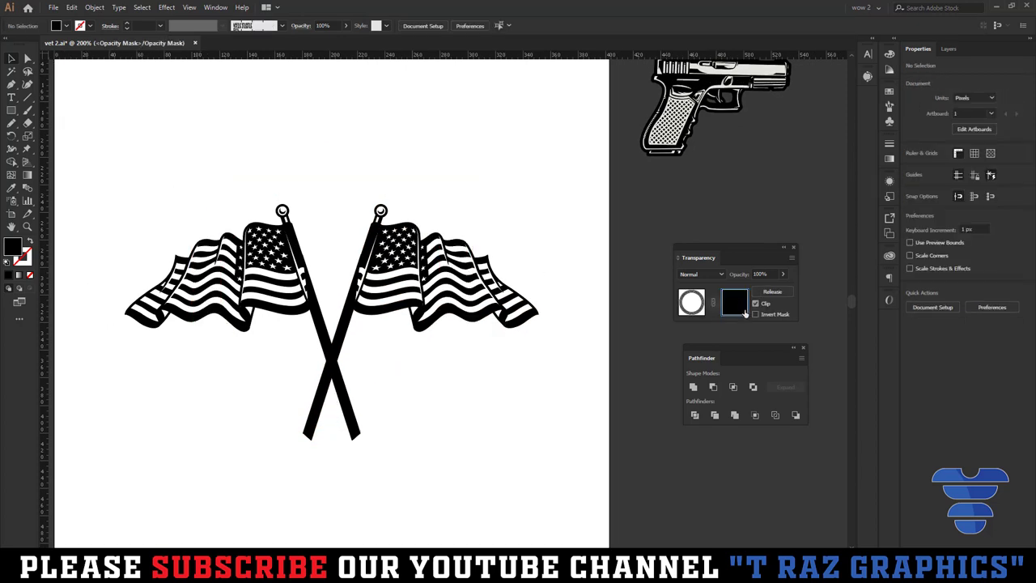
click(754, 304)
key(ctrl+f)
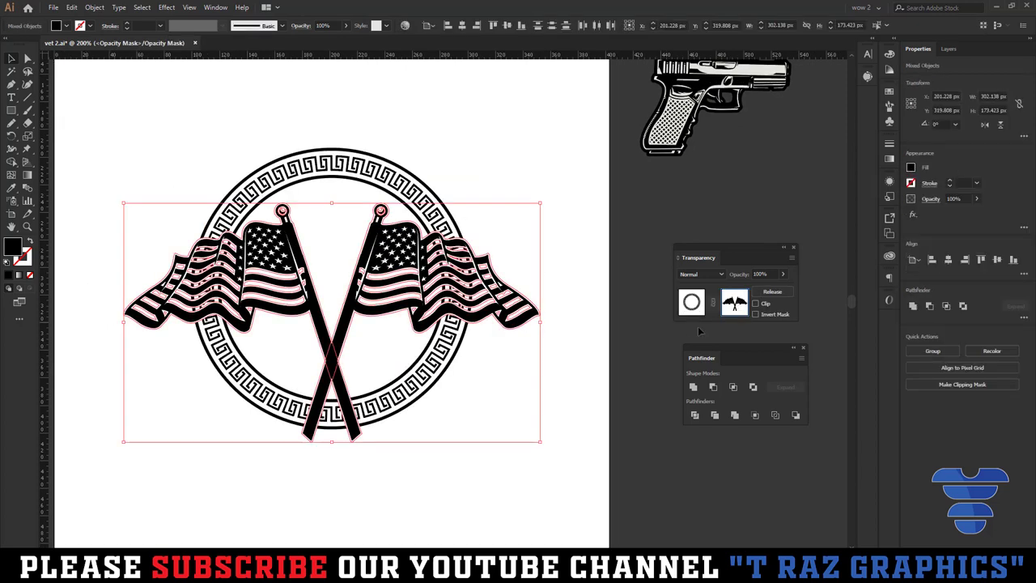
key(ctrl+plus)
key(ctrl+plus)
scroll(474, 311, down, 1)
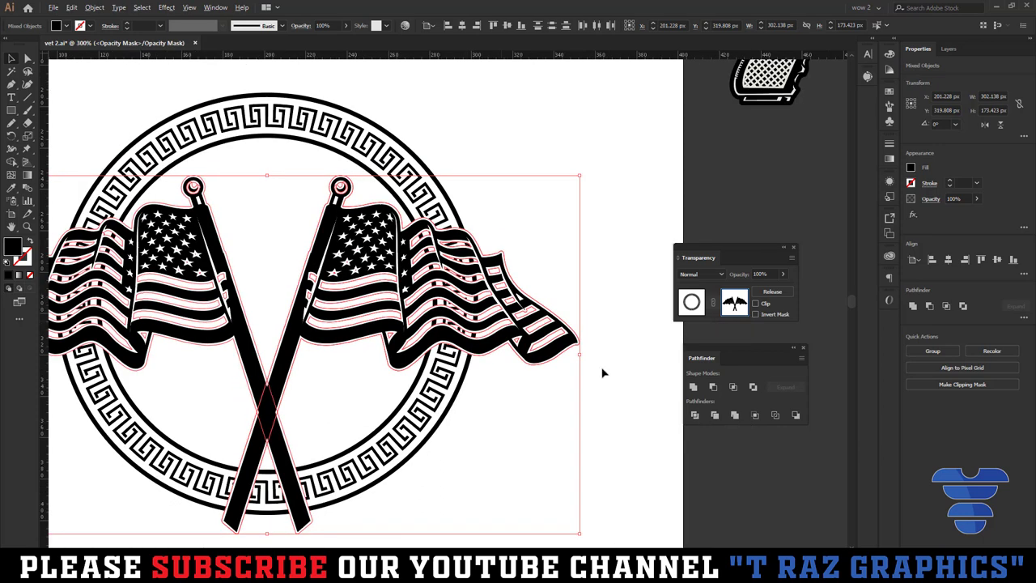
click(735, 415)
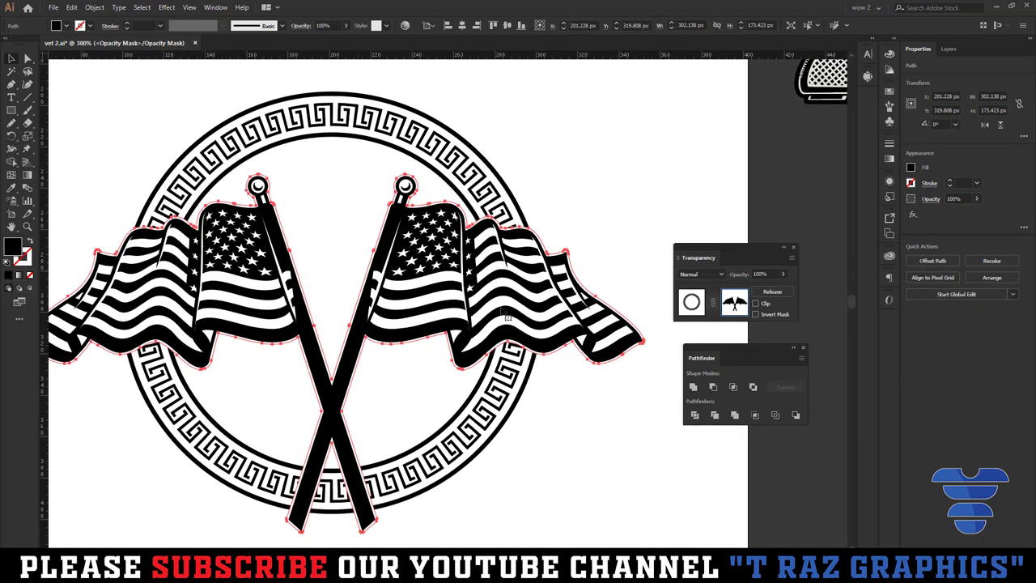
- Check the united flags shape, then deselect and view the whole artboard
click(493, 269)
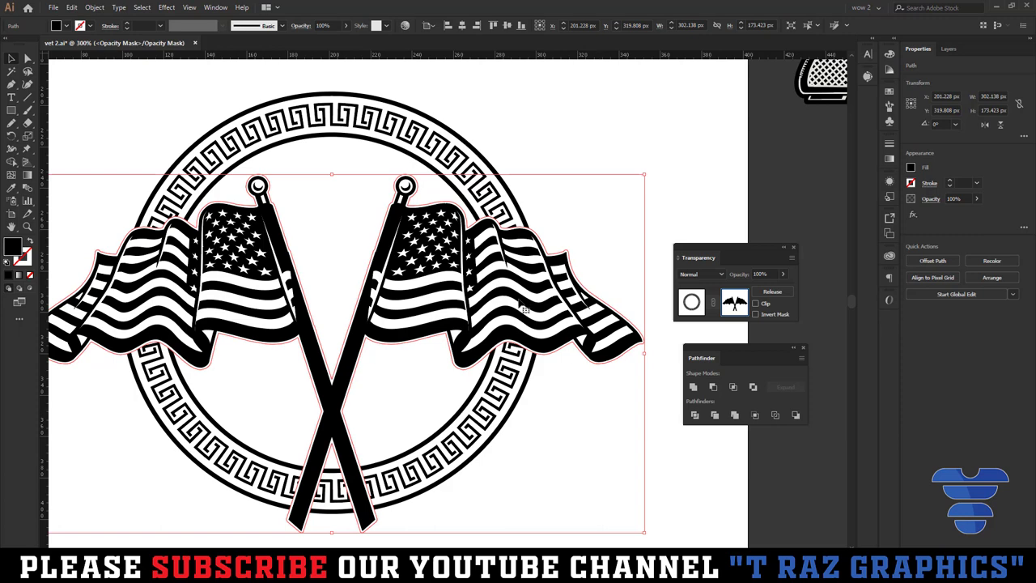
scroll(523, 284, up, 1)
scroll(523, 285, up, 1)
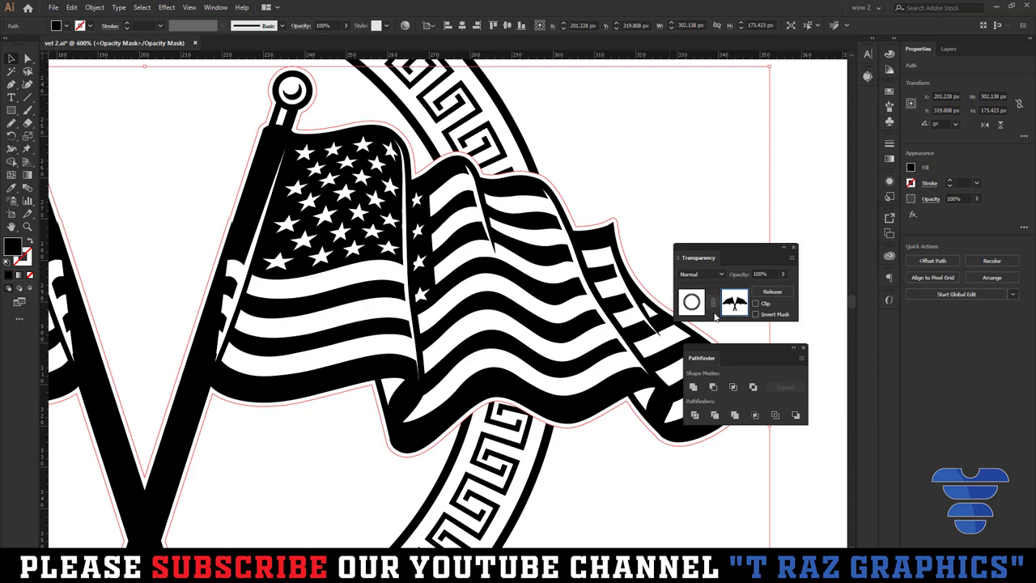
scroll(494, 299, down, 3)
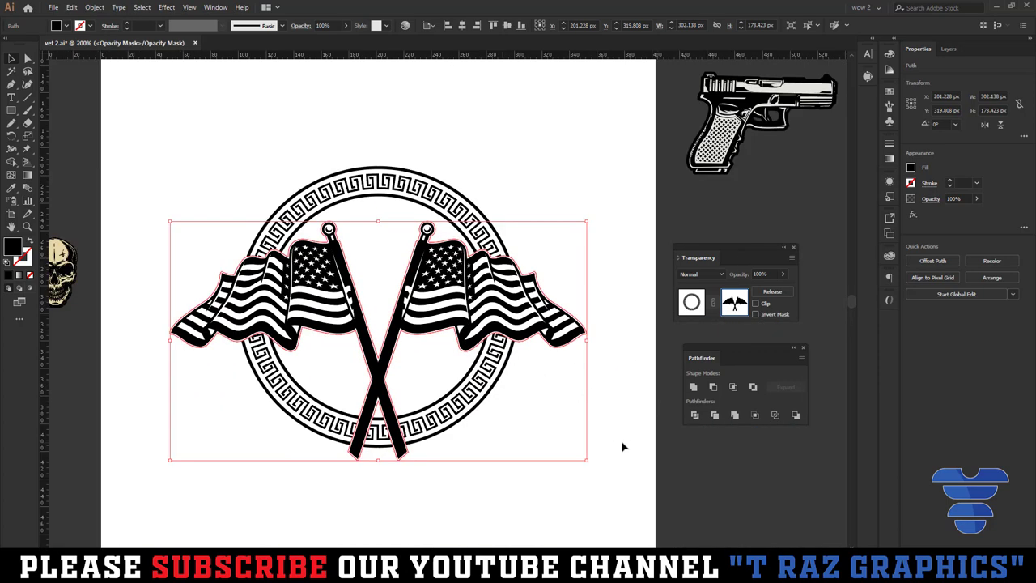
click(640, 442)
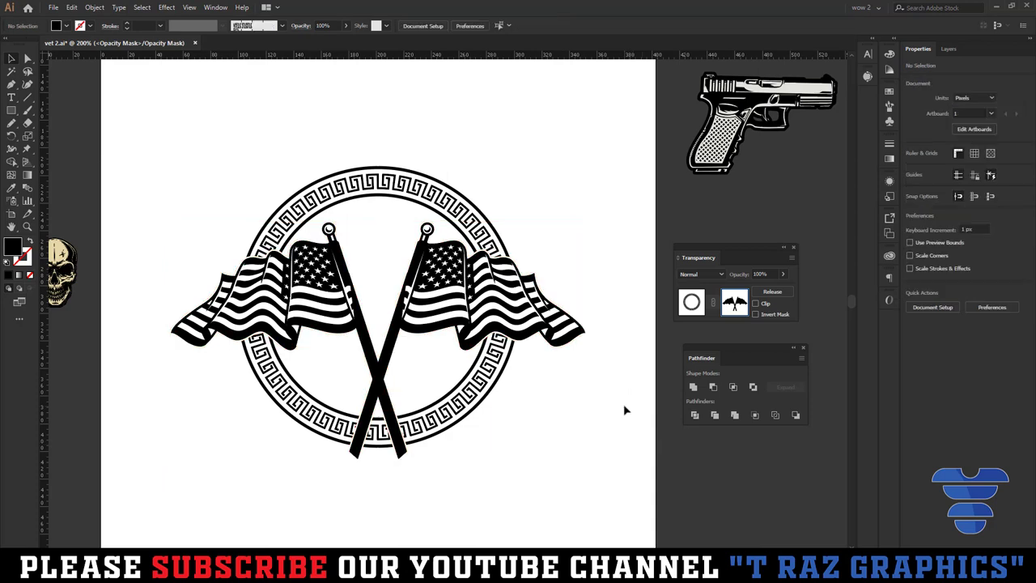
scroll(619, 388, down, 1)
scroll(611, 356, down, 1)
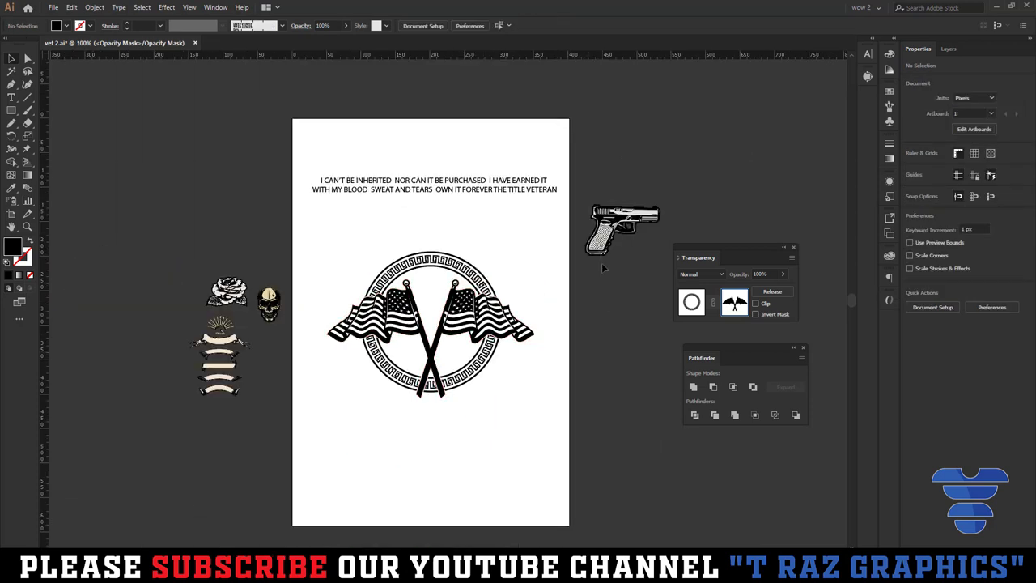
- Alt-drag a pistol copy below and unite it into one silhouette
click(692, 302)
drag(623, 233, 626, 336)
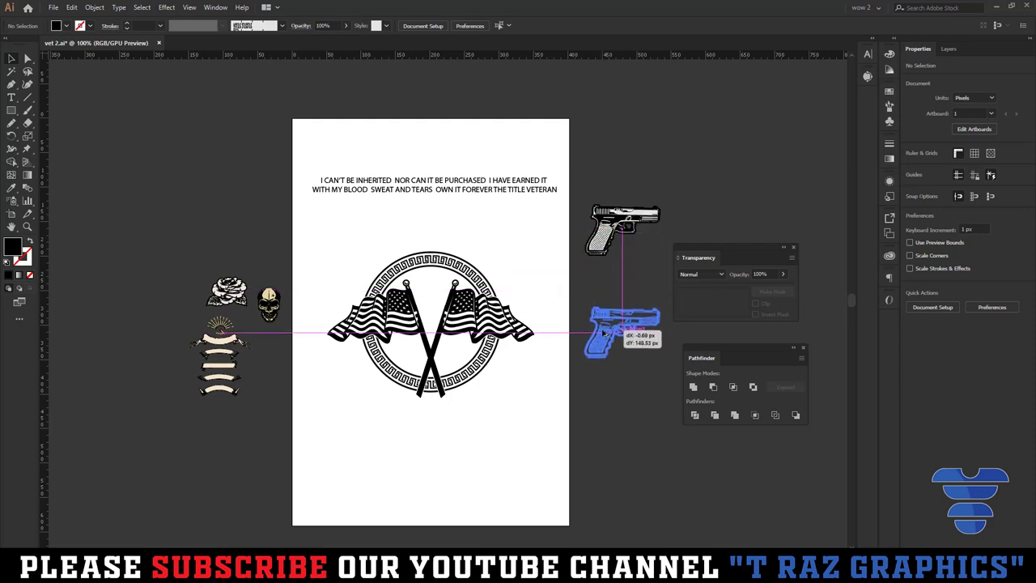
scroll(629, 359, up, 1)
scroll(628, 359, up, 1)
scroll(629, 360, up, 1)
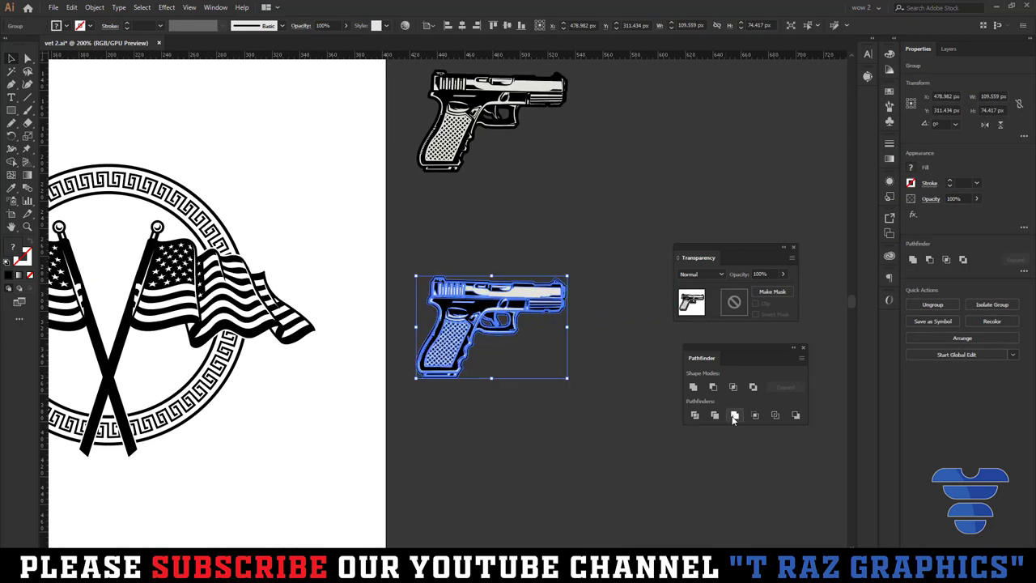
click(693, 386)
click(605, 375)
scroll(605, 376, up, 1)
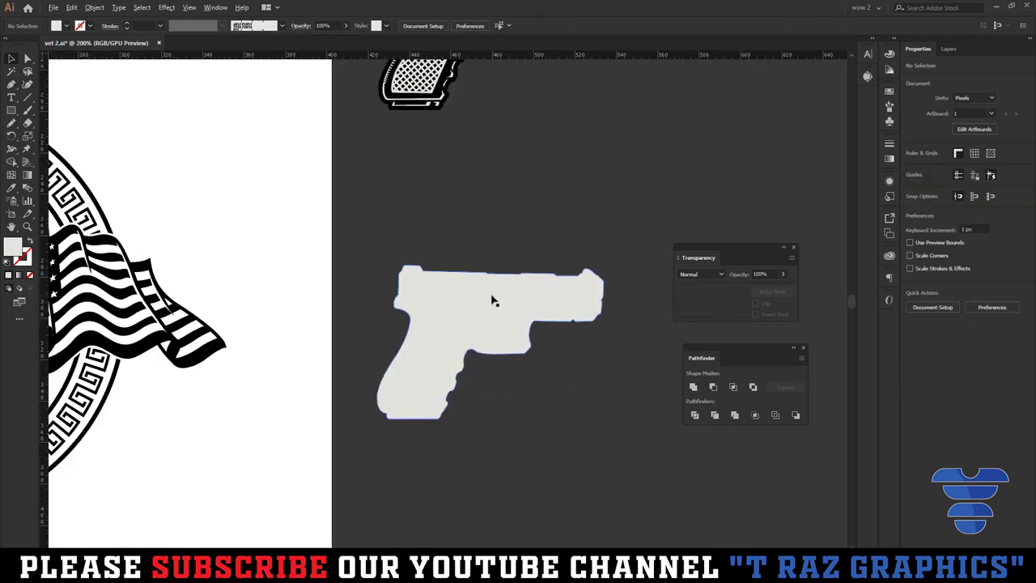
scroll(491, 301, up, 1)
scroll(454, 325, down, 1)
scroll(454, 326, down, 1)
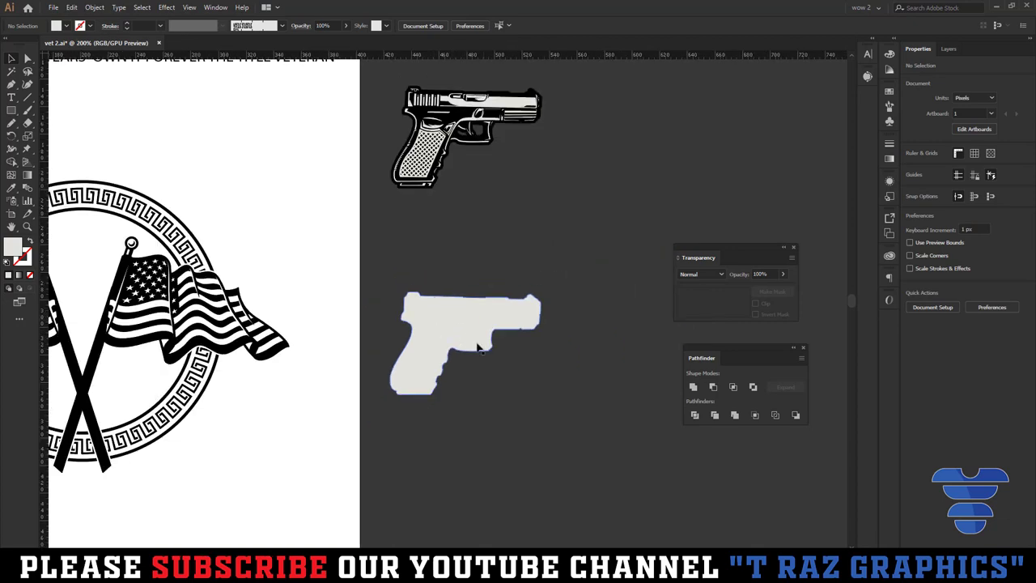
- Delete the grey pistol silhouette and move the pistol onto the artboard below the emblem
drag(477, 347, 652, 306)
click(599, 291)
key(ctrl+x)
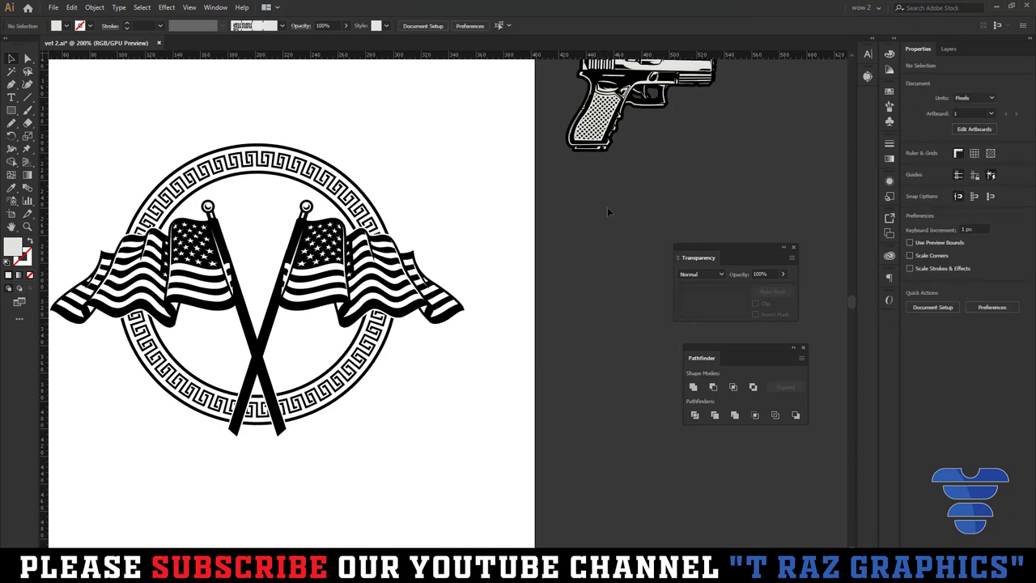
scroll(609, 212, down, 1)
drag(688, 136, 420, 453)
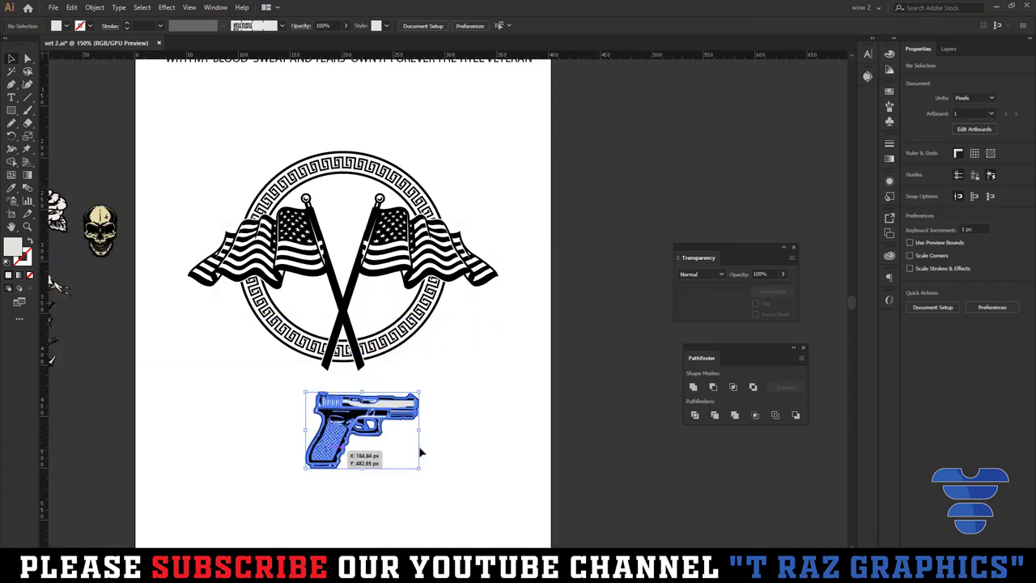
- Try rotating the pistol over the flags' crossing, then undo back to horizontal
scroll(420, 454, up, 2)
scroll(451, 320, down, 2)
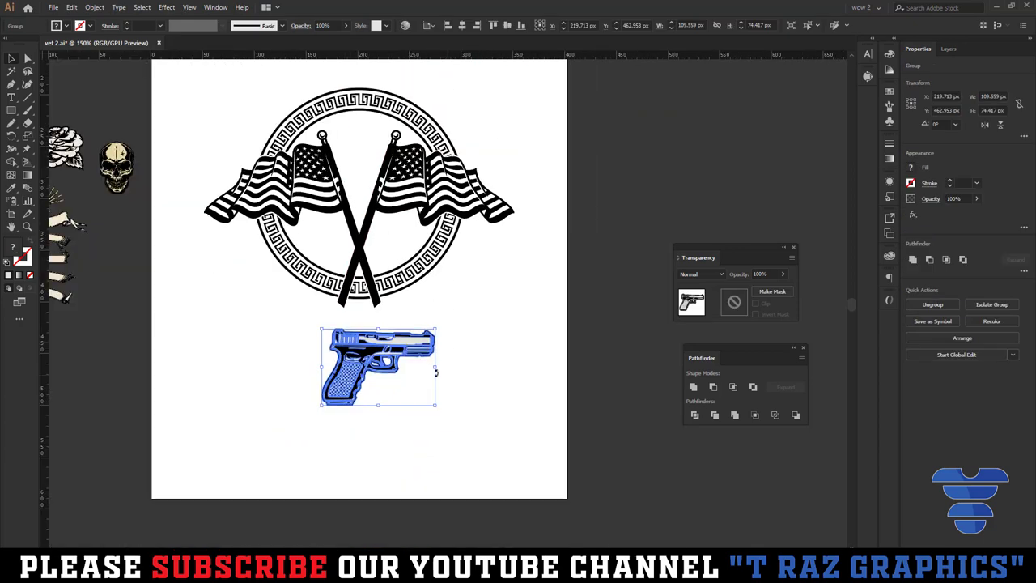
drag(437, 370, 434, 310)
drag(397, 343, 422, 192)
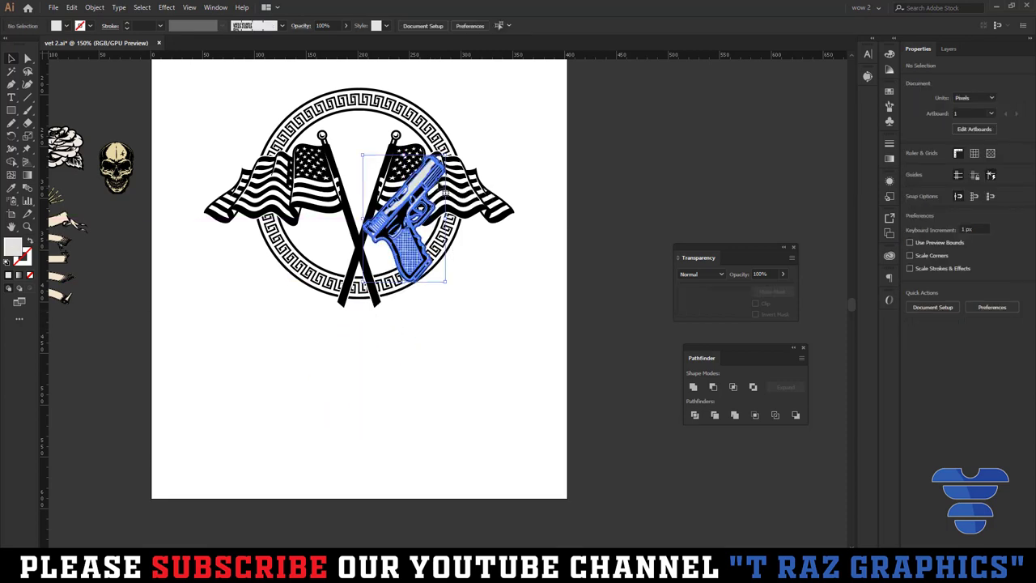
drag(449, 155, 474, 85)
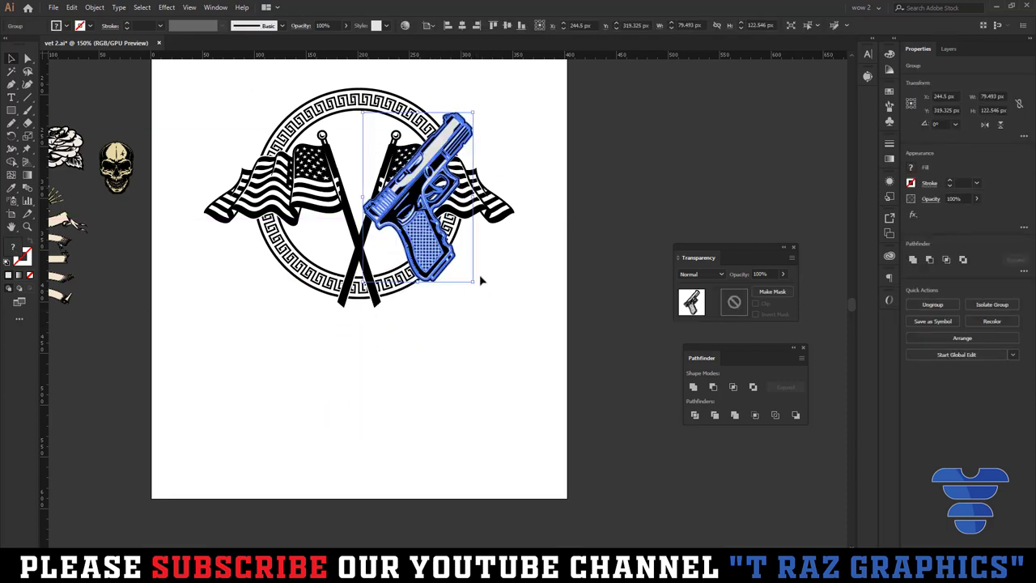
drag(476, 286, 451, 274)
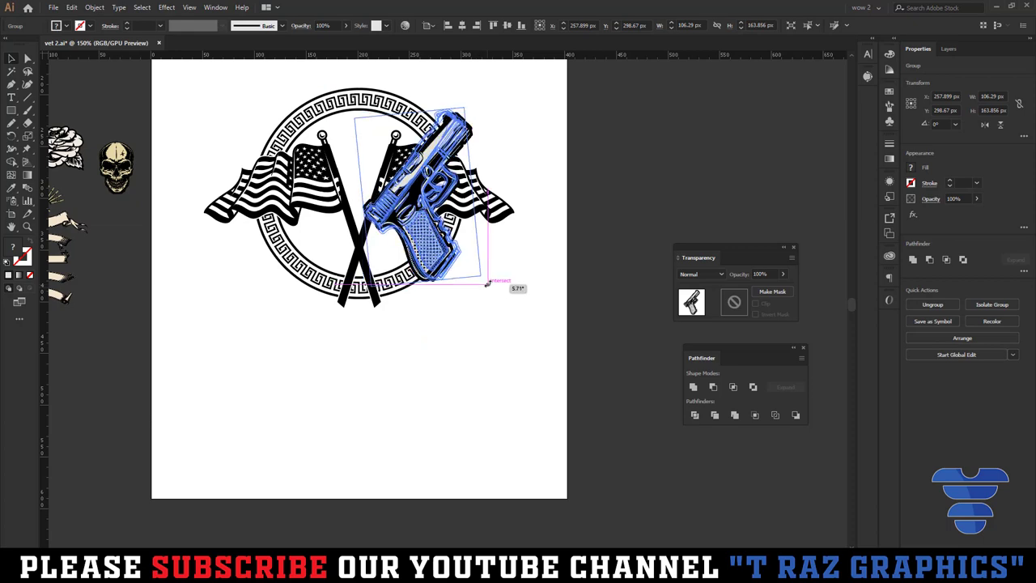
key(ctrl+z)
key(ctrl+z)
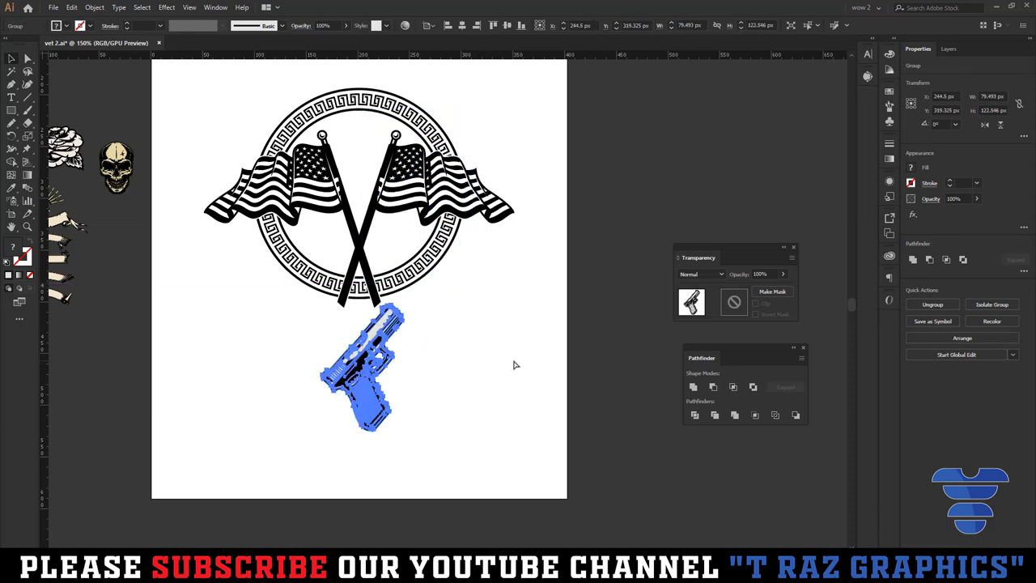
key(ctrl+z)
- Inside the pistol group, make the grey slide and grip highlights white
click(449, 364)
scroll(429, 361, up, 2)
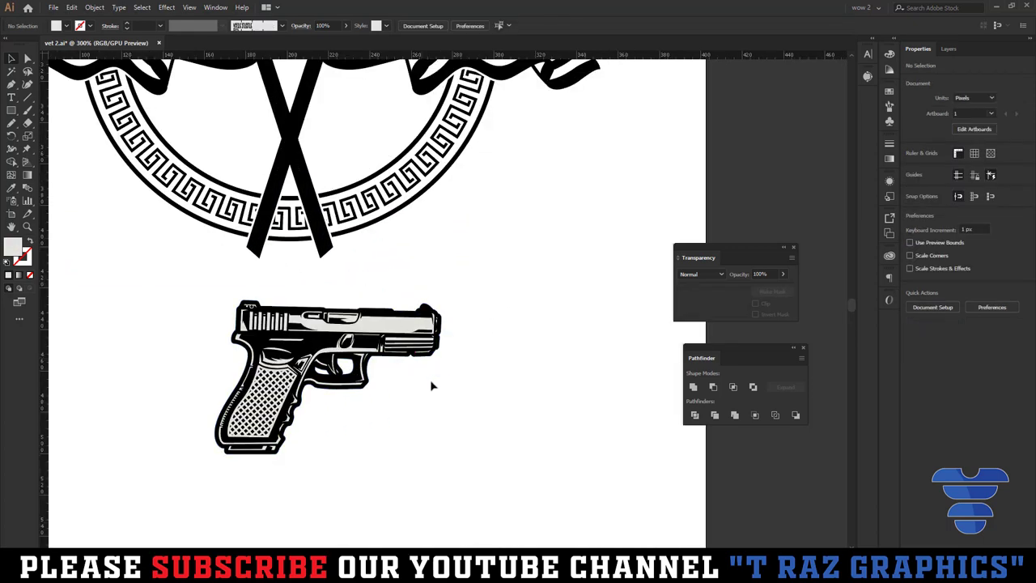
click(340, 344)
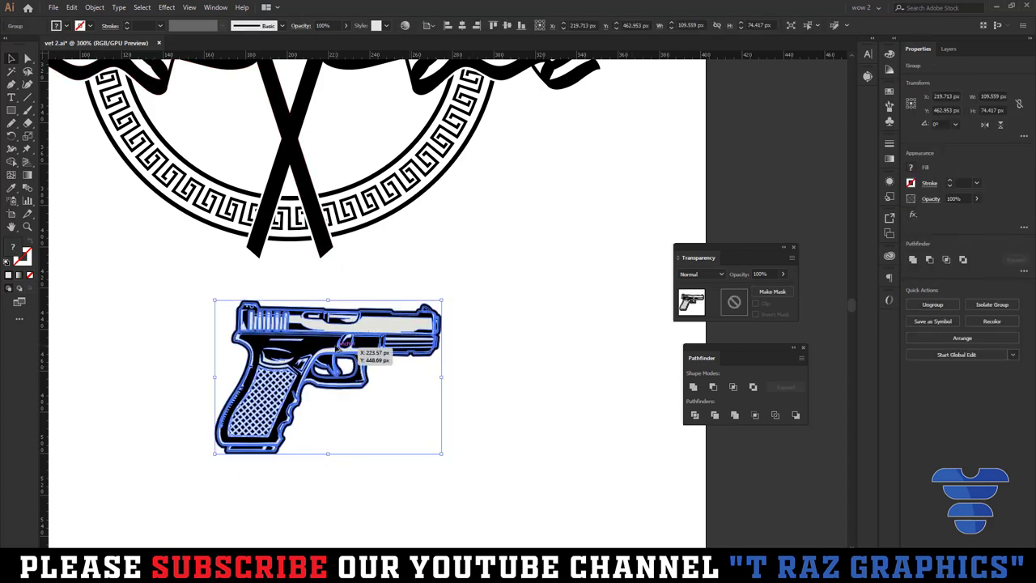
scroll(339, 345, up, 2)
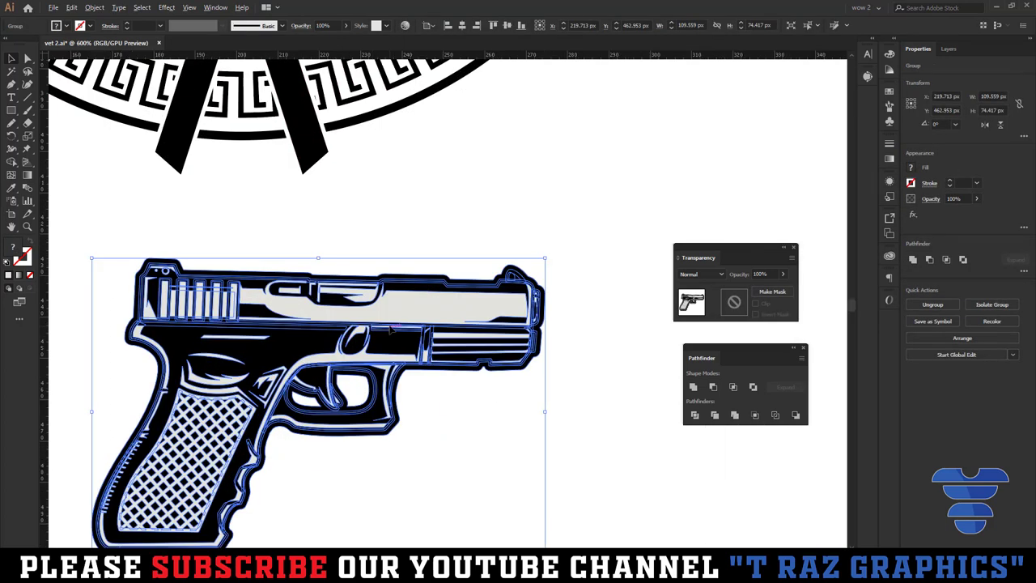
click(611, 422)
click(458, 314)
double_click(457, 312)
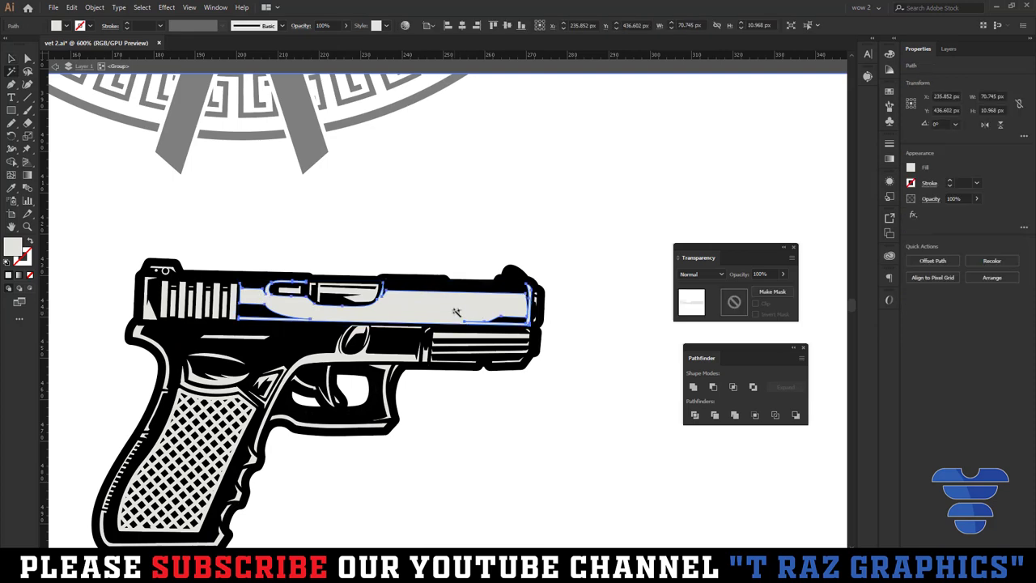
key(ctrl+a)
key(ctrl+shift+a)
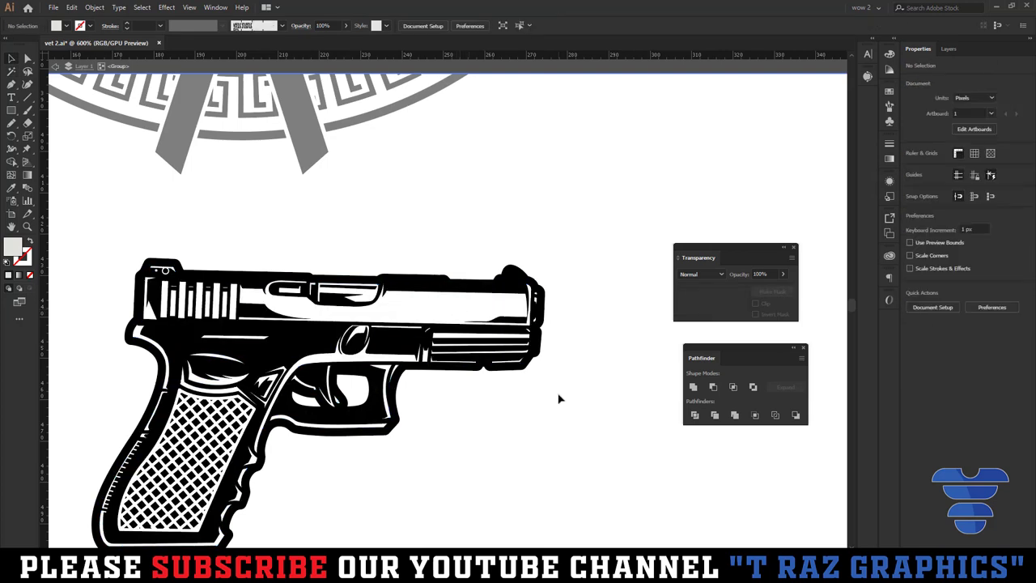
double_click(558, 398)
- Inspect the whitened pistol with selection edges hidden, then reselect the pistol group
click(534, 348)
key(ctrl+h)
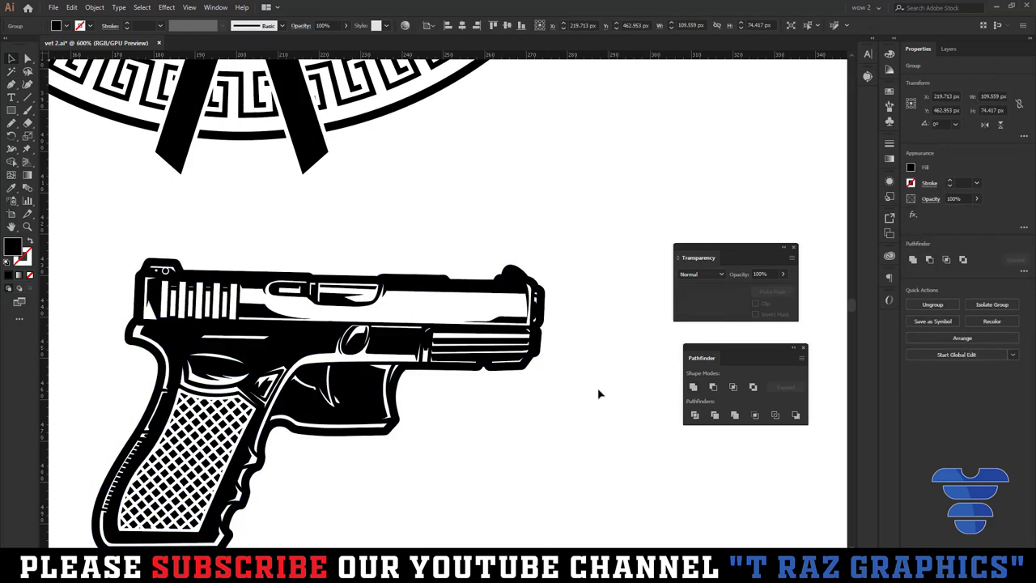
click(599, 394)
scroll(550, 384, down, 2)
scroll(402, 296, up, 1)
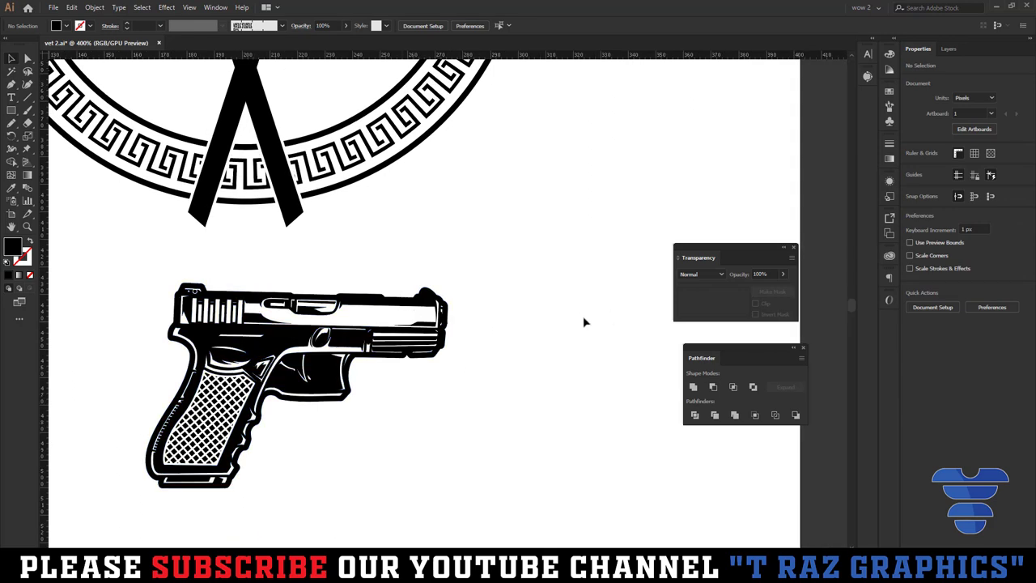
click(431, 343)
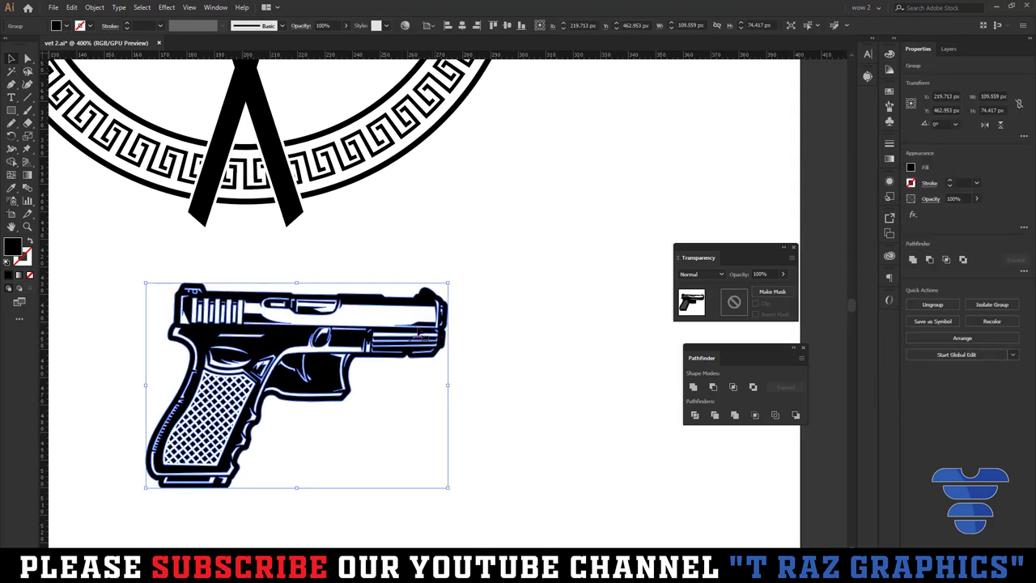
click(26, 59)
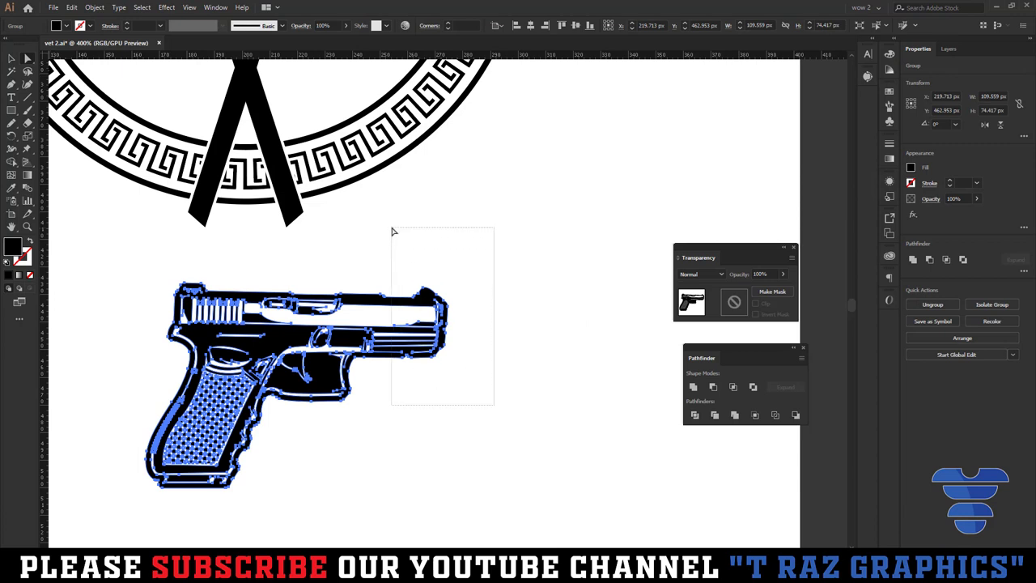
- Drag the slide's front anchors about 53 px right to lengthen the barrel, then tilt the pistol upward
drag(494, 404, 392, 231)
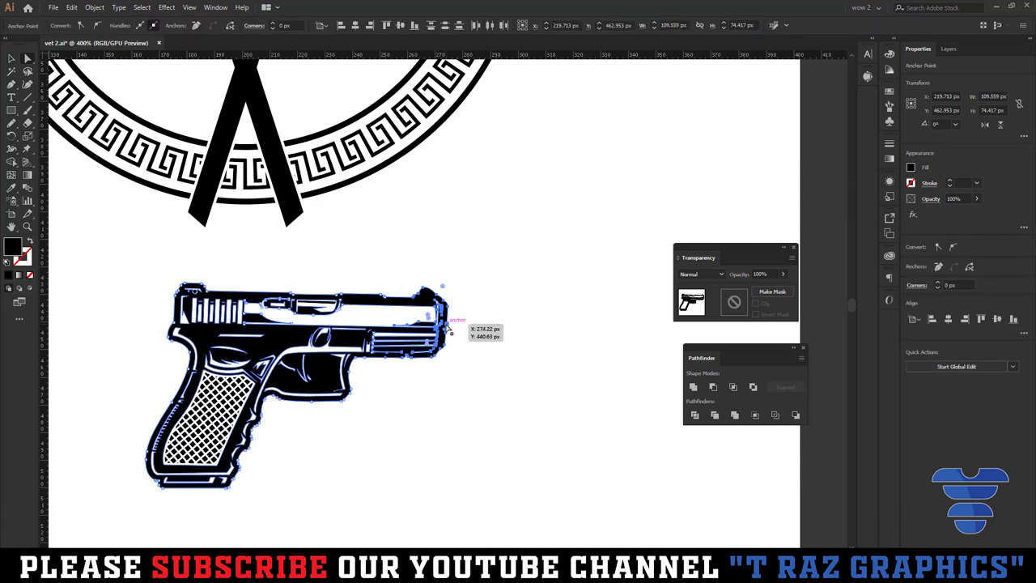
drag(450, 326, 596, 333)
key(v)
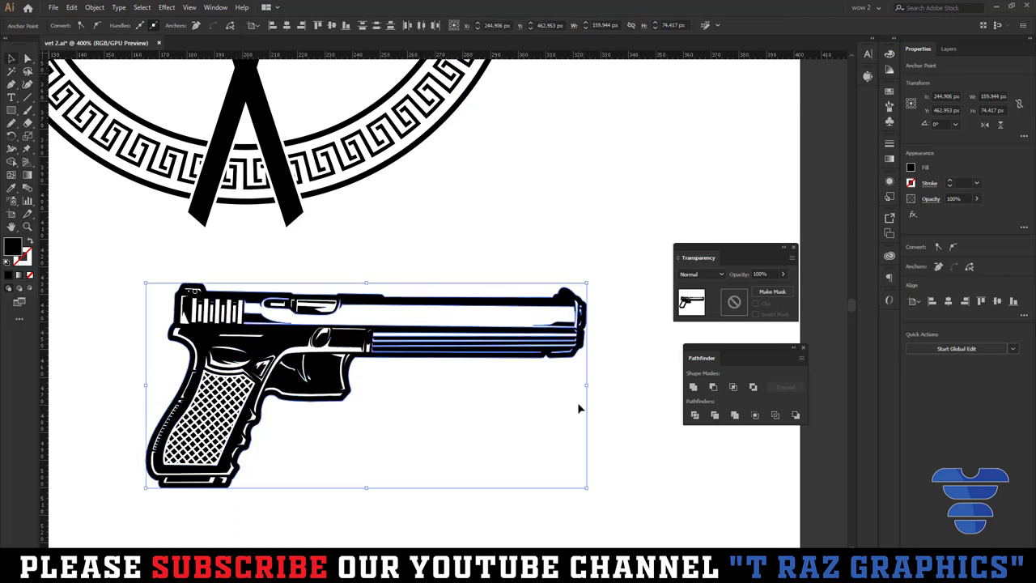
click(578, 407)
scroll(445, 391, down, 1)
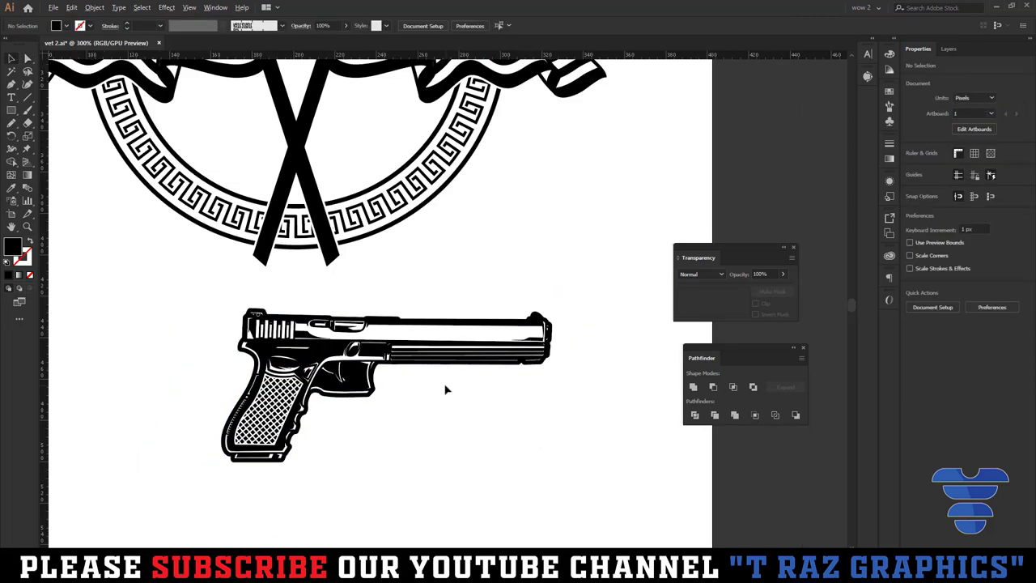
scroll(445, 391, down, 1)
click(458, 369)
mouse_move(522, 386)
mouse_down()
mouse_move(499, 286)
mouse_move(509, 286)
mouse_up()
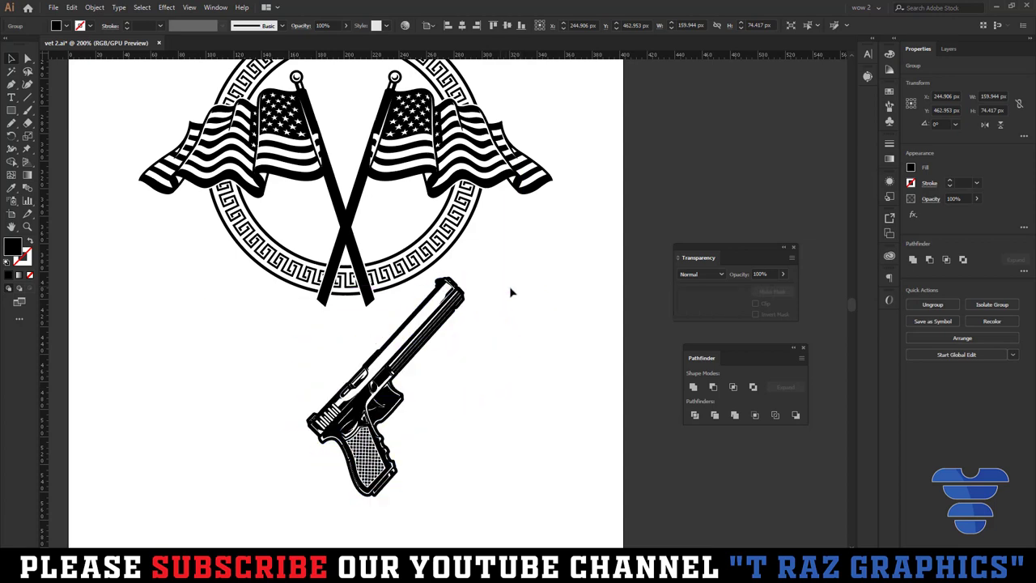
- Move the tilted pistol up onto the flags and stretch it taller
scroll(509, 285, down, 2)
mouse_move(469, 325)
mouse_down()
mouse_move(503, 190)
mouse_move(526, 165)
mouse_up()
scroll(504, 190, up, 2)
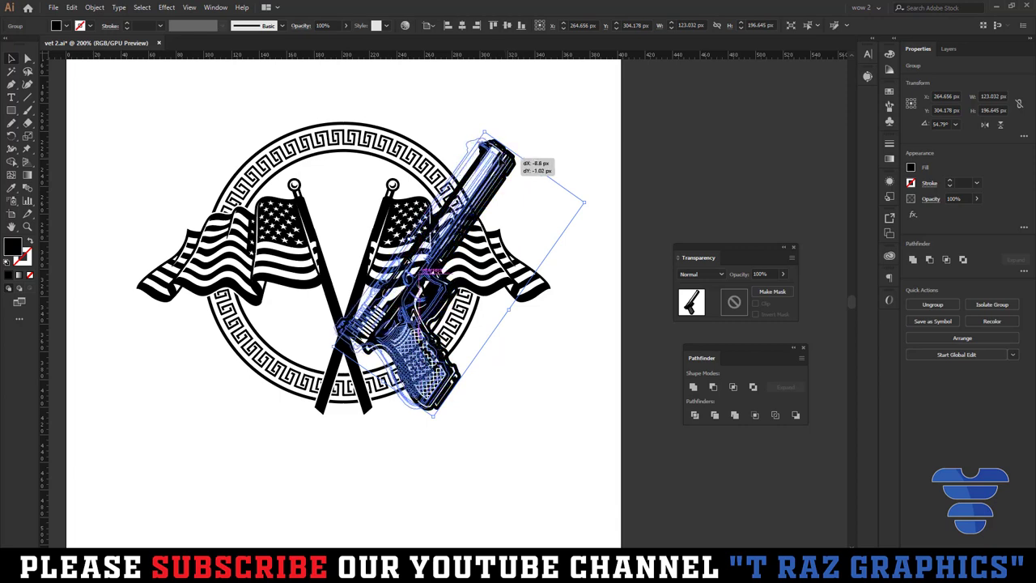
click(526, 160)
click(490, 154)
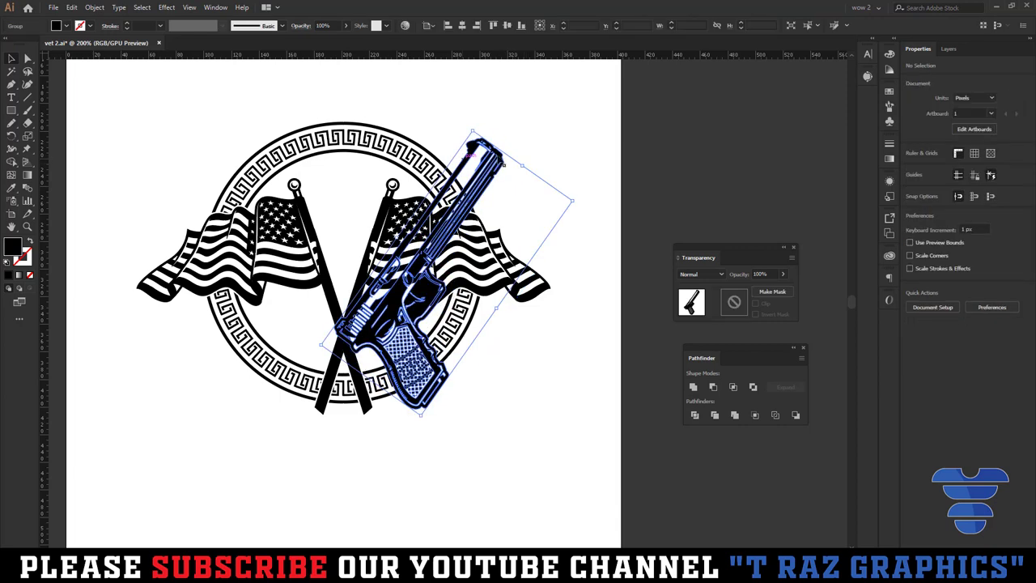
mouse_move(522, 165)
mouse_down()
mouse_move(512, 192)
mouse_move(522, 170)
mouse_move(489, 174)
mouse_up()
- Enlarge the pistol slightly from its bottom edge and rotate it a little further
click(508, 424)
scroll(506, 426, left, 3)
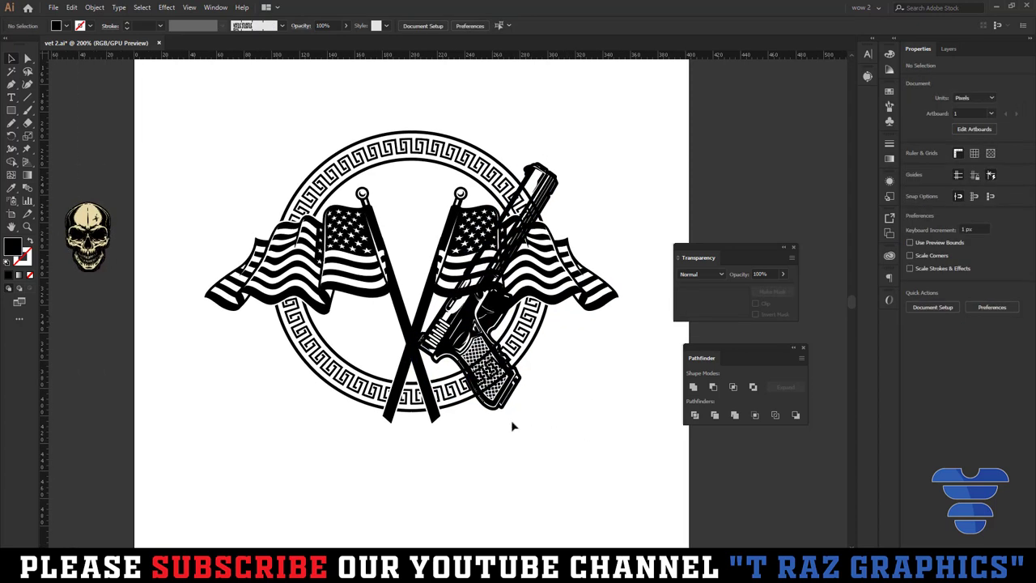
click(501, 411)
drag(499, 416, 503, 435)
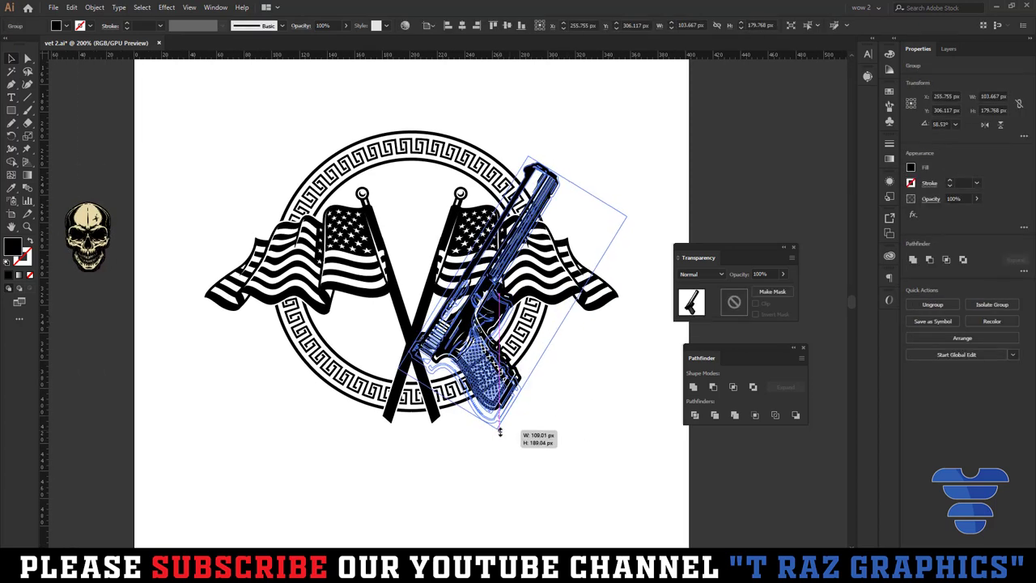
click(527, 442)
click(510, 409)
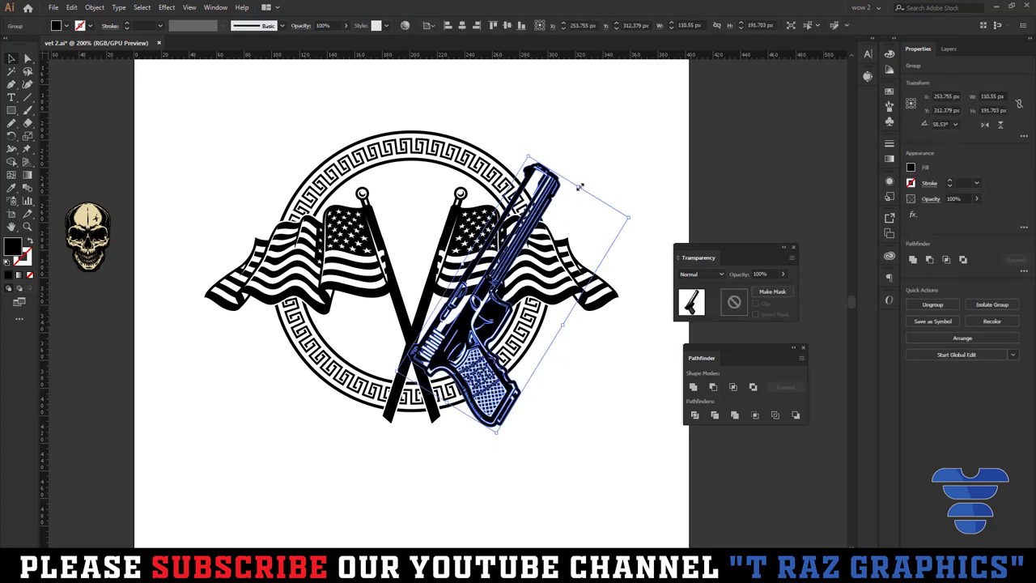
drag(579, 187, 599, 172)
click(583, 396)
key(ctrl+minus)
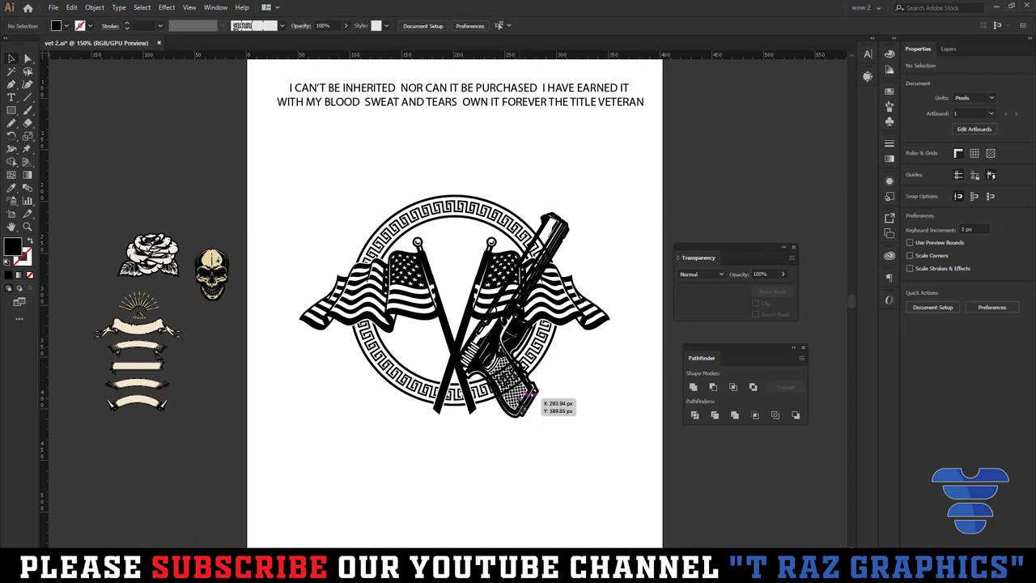
- Place a pistol copy left of the flags, reflected across the vertical axis
drag(526, 395, 399, 396)
click(985, 125)
key(ctrl+plus)
key(ctrl+plus)
key(ctrl+minus)
key(ctrl+minus)
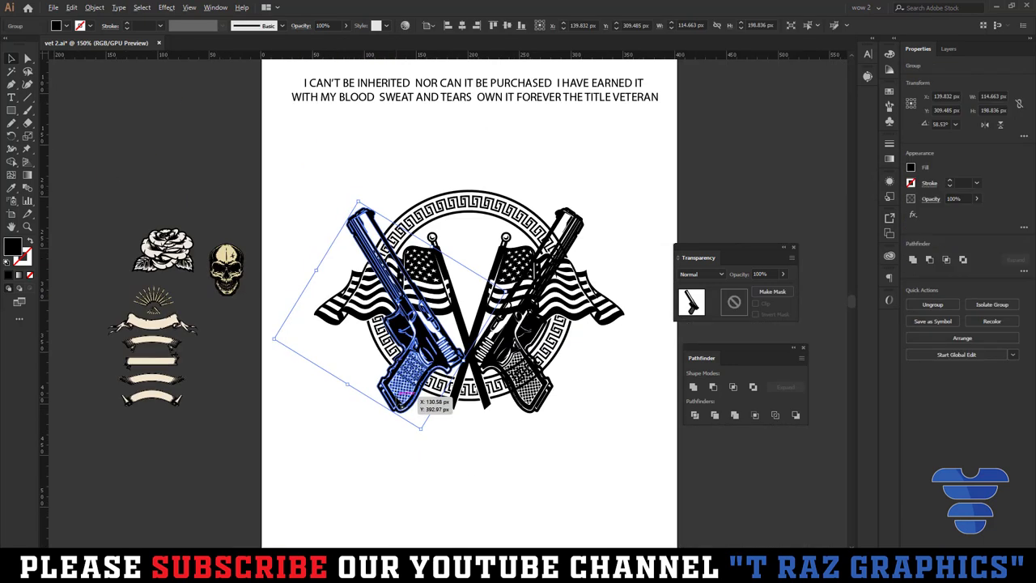
key(ctrl+minus)
- Group both pistols and move the pair down below the ring
shift+click(490, 397)
key(ctrl+h)
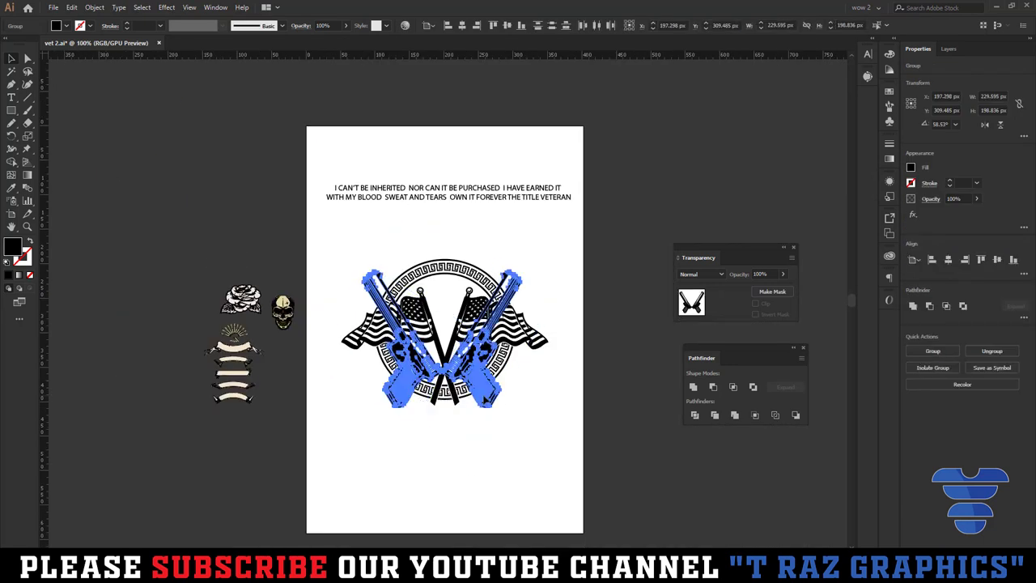
key(ctrl+g)
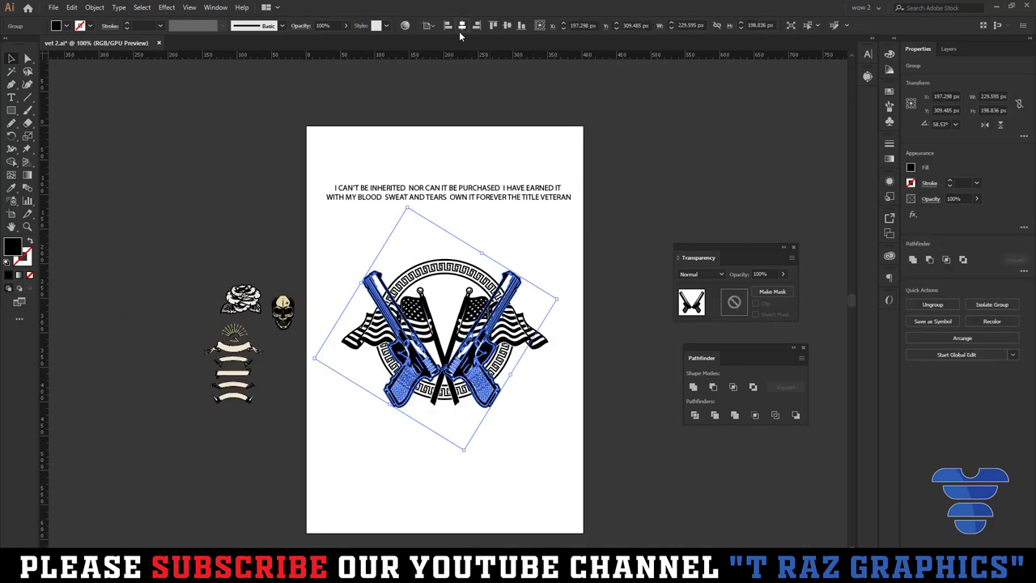
key(ctrl+z)
key(ctrl+shift+a)
key(ctrl+plus)
key(ctrl+plus)
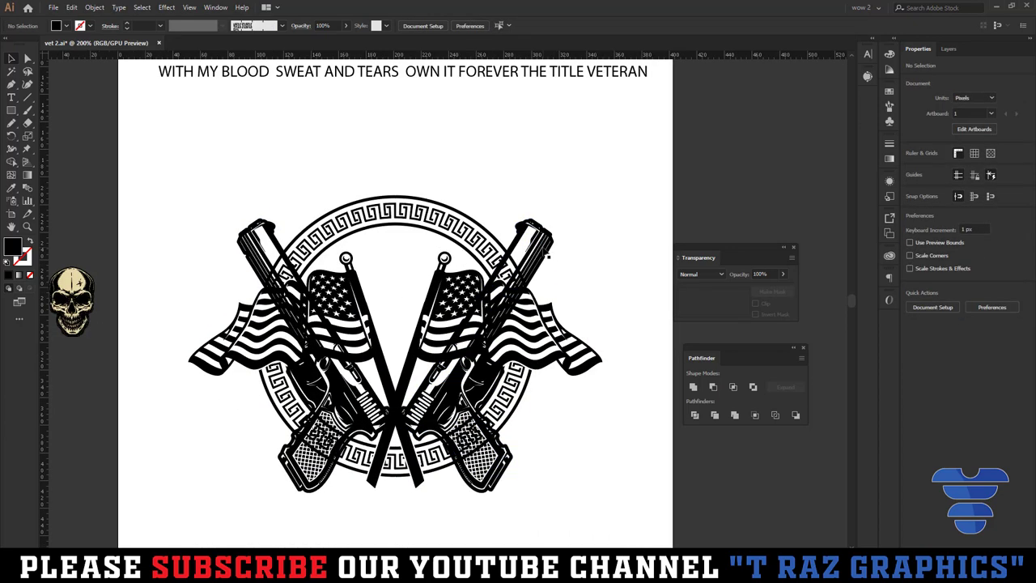
click(535, 282)
key(ctrl+shift+a)
key(ctrl+minus)
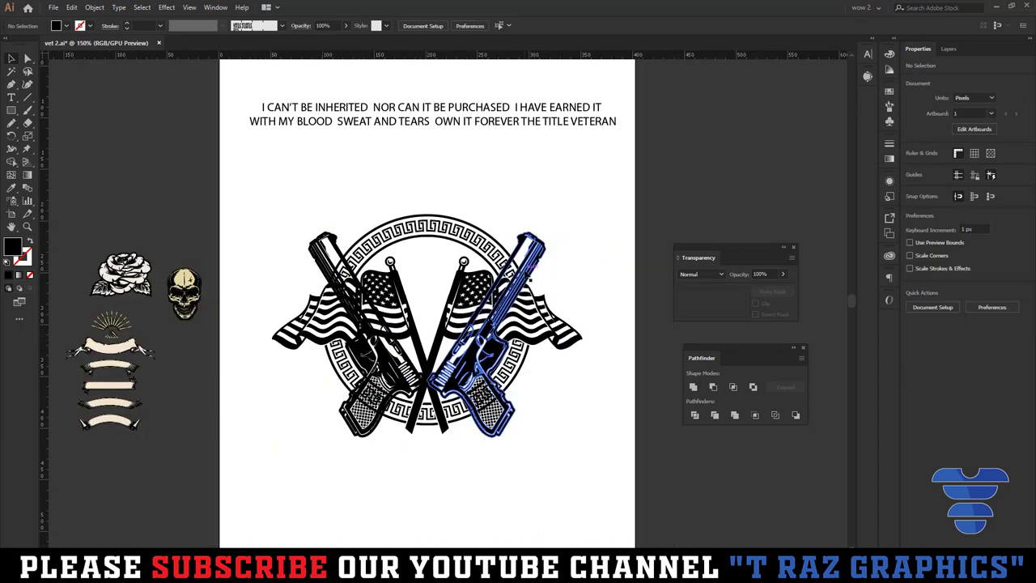
key(ctrl+minus)
drag(530, 257, 577, 411)
key(ctrl+plus)
key(ctrl+plus)
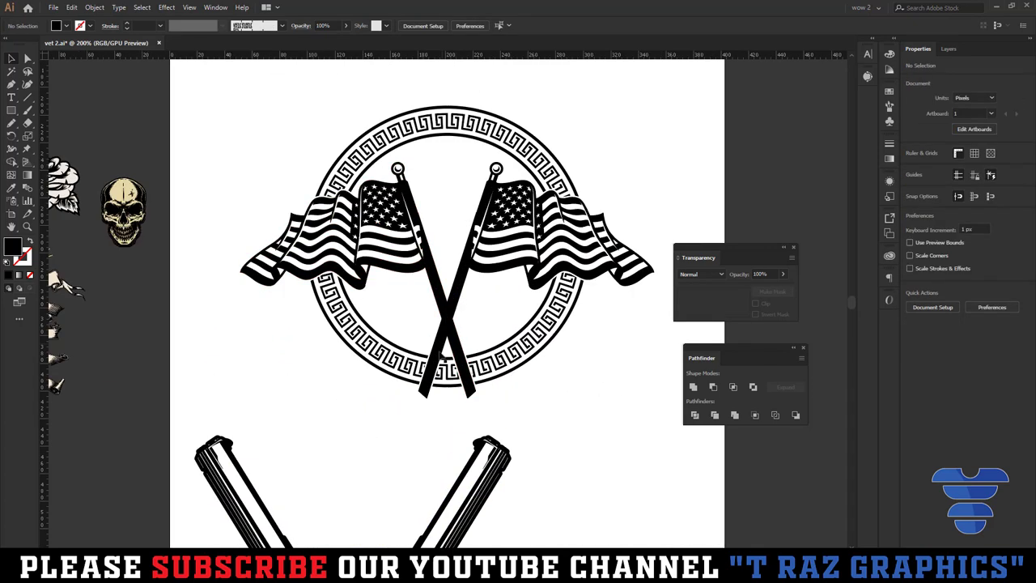
- Offset the Greek key ring path by 1 px
key(ctrl+plus)
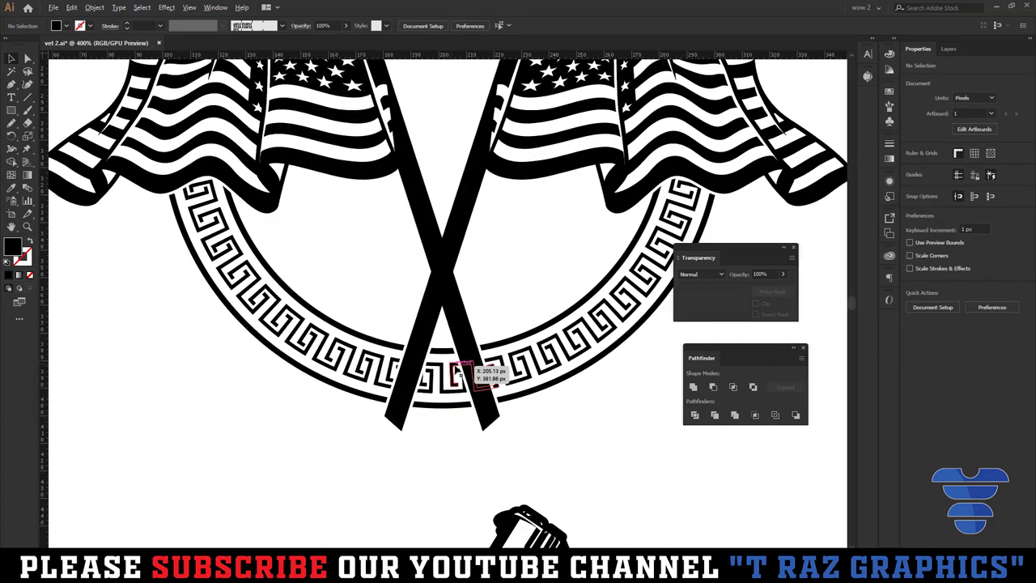
key(ctrl+plus)
key(ctrl+minus)
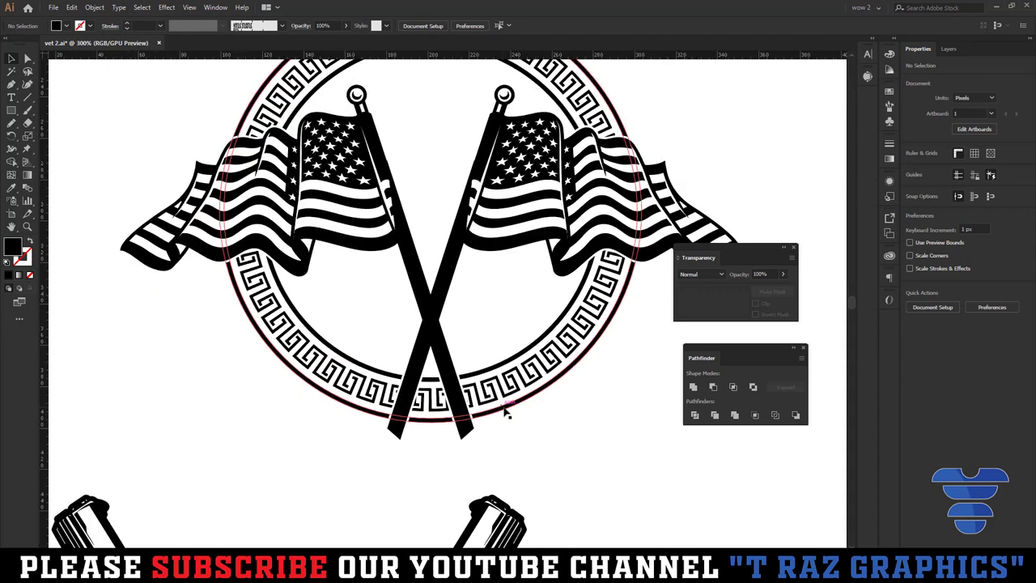
drag(501, 421, 451, 404)
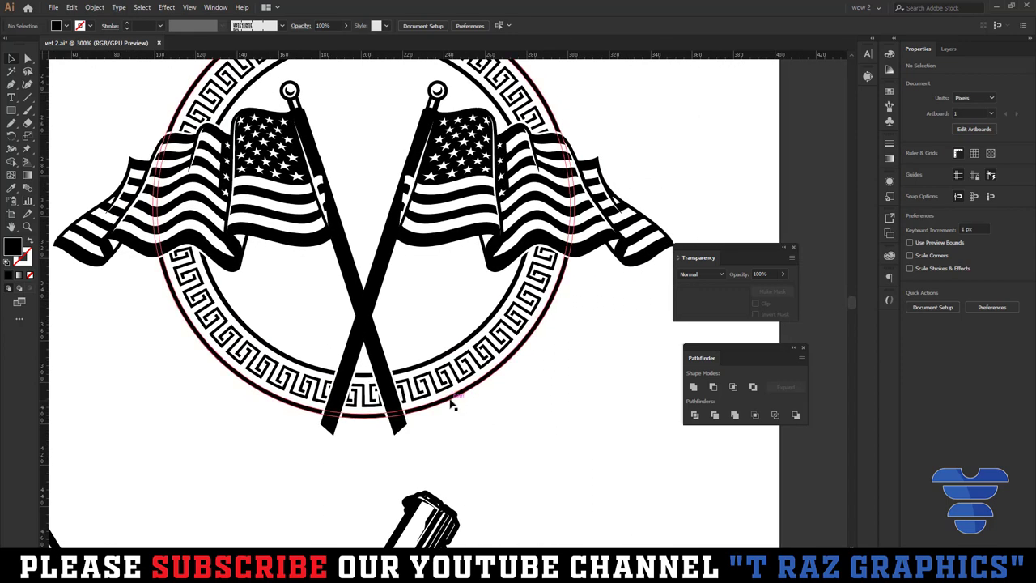
click(453, 405)
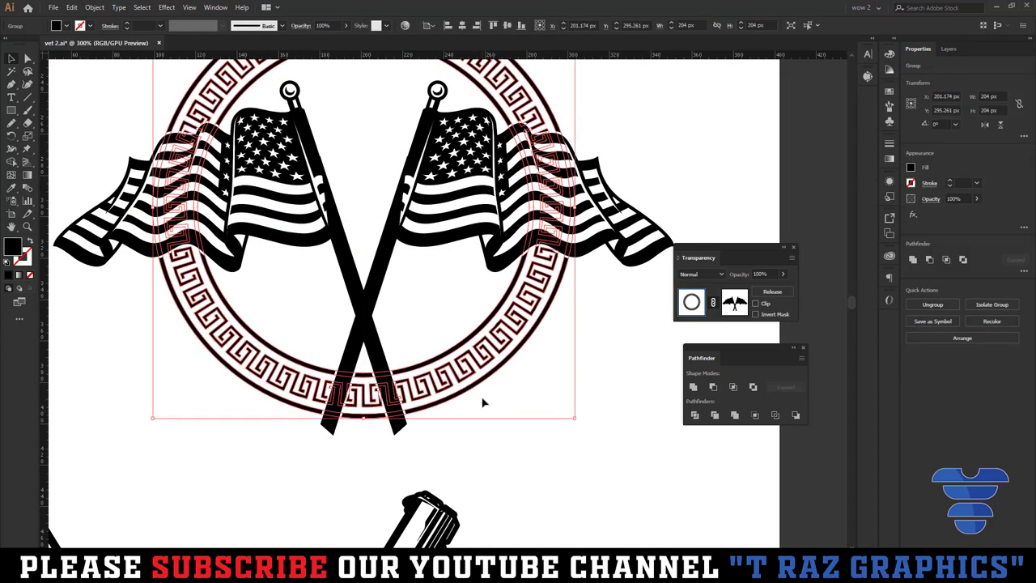
click(486, 235)
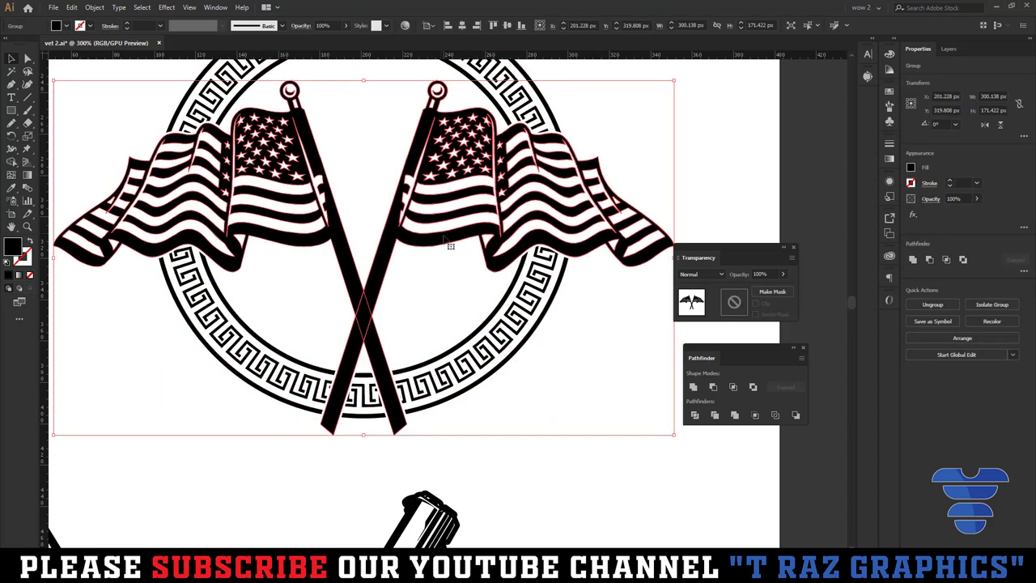
click(493, 364)
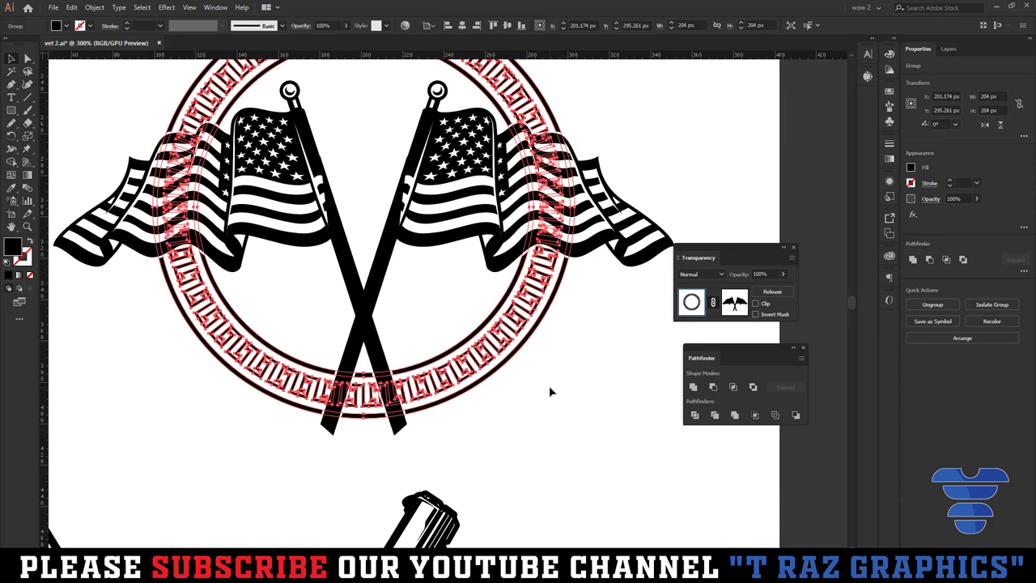
key(ctrl+alt+o)
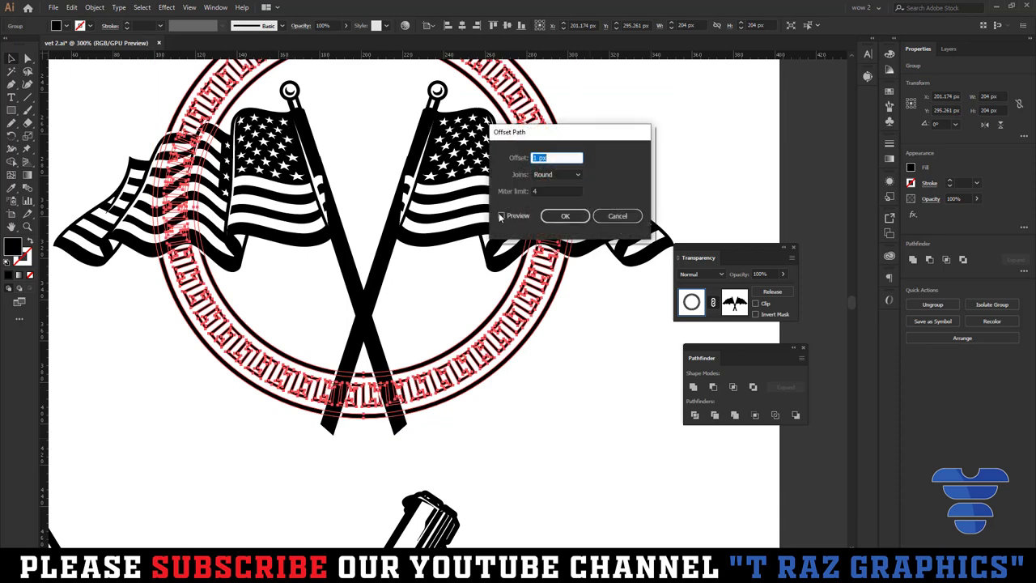
click(501, 215)
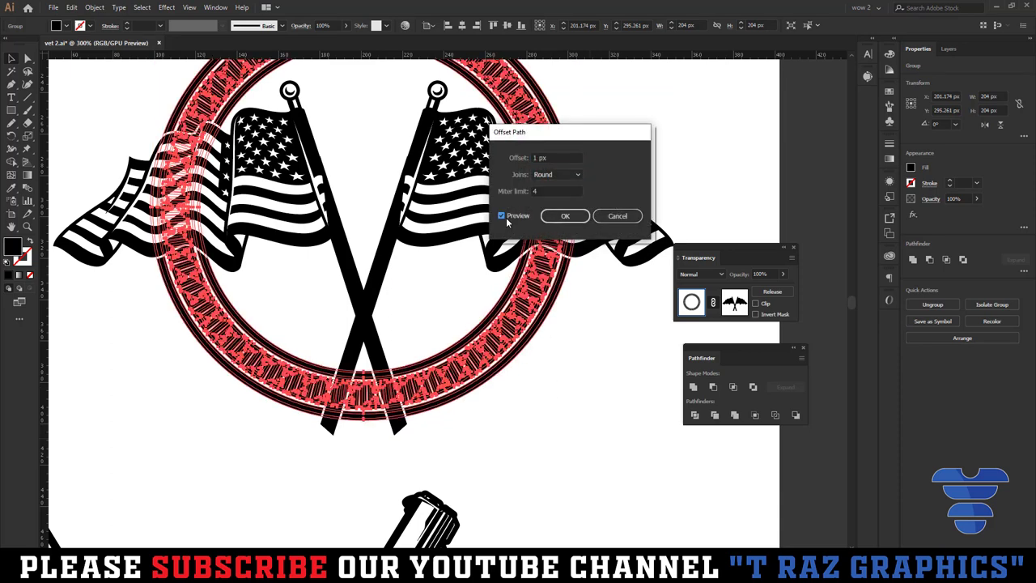
click(555, 217)
- Make an opacity mask on the flags with Clip off and paste the ring into it
click(569, 420)
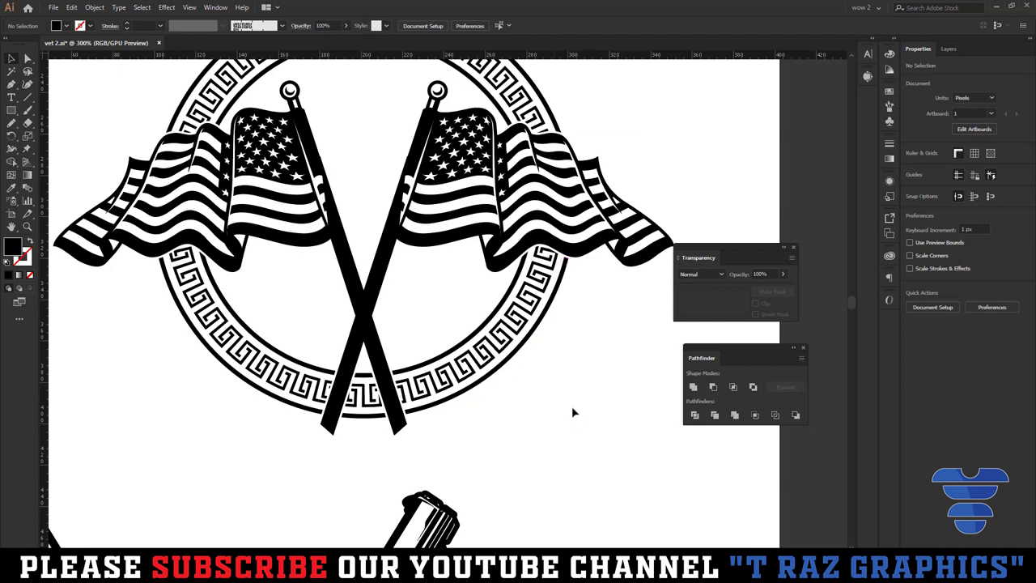
click(495, 299)
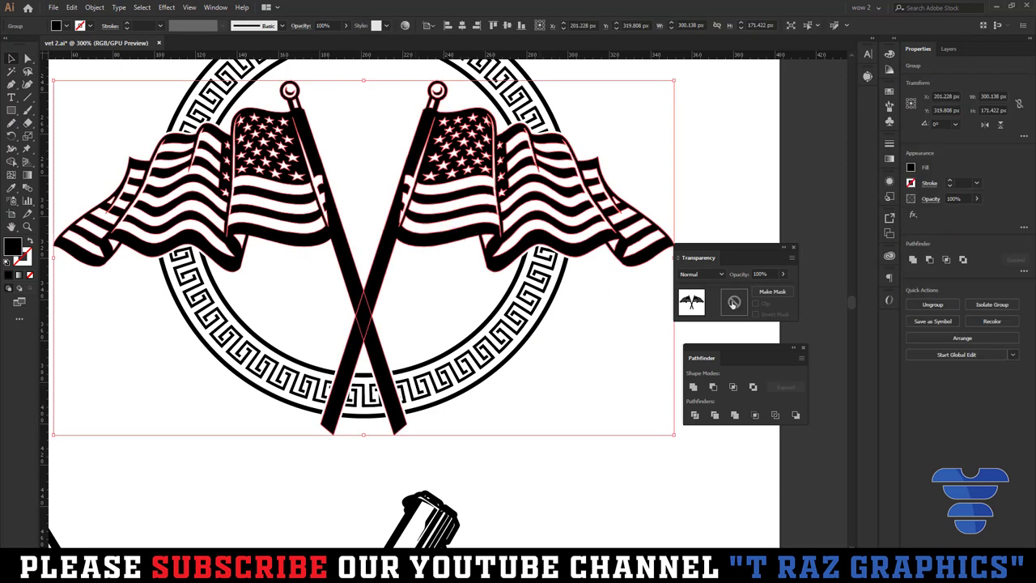
click(733, 302)
click(755, 303)
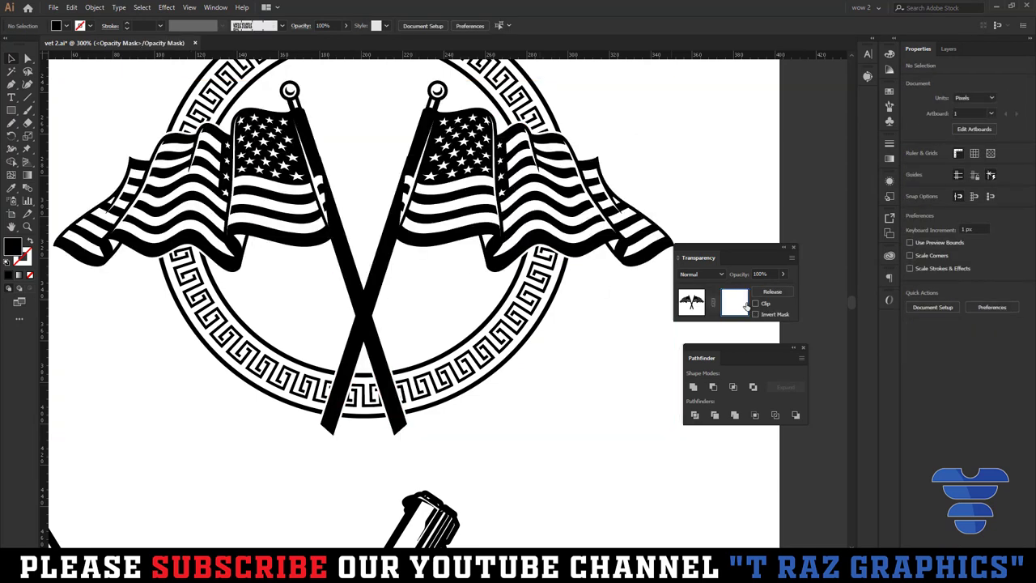
key(ctrl+f)
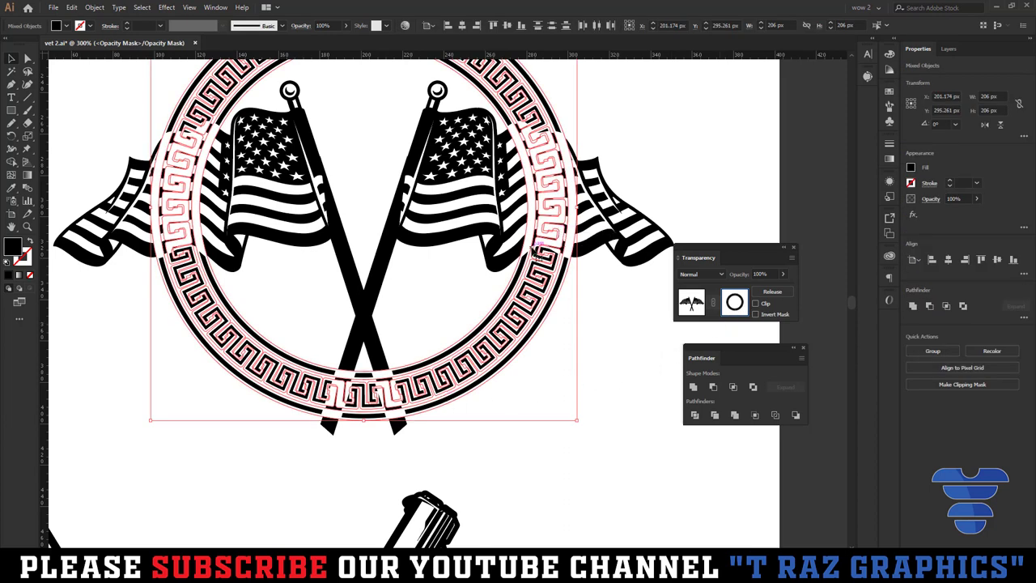
scroll(548, 268, up, 2)
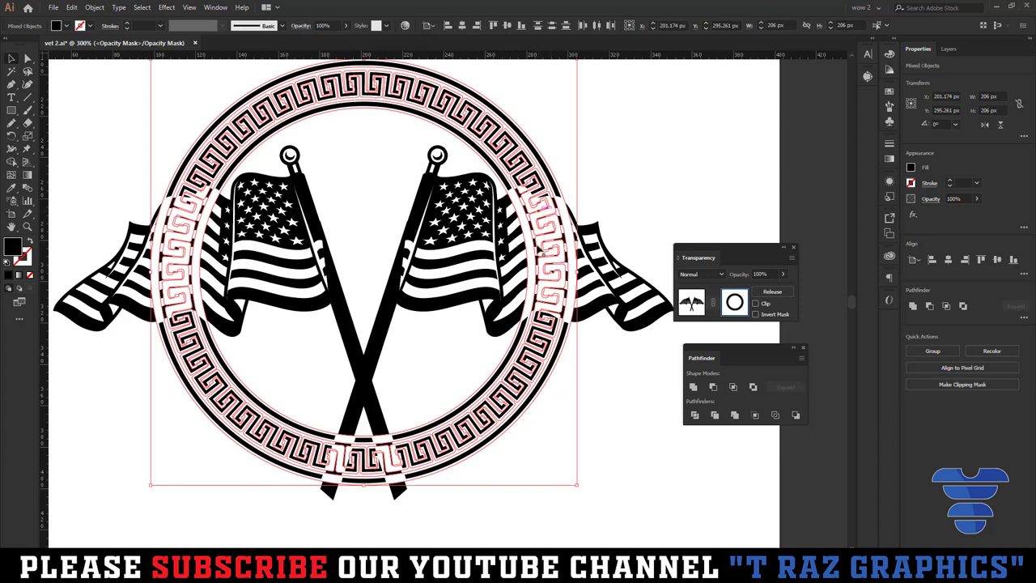
- Subtract a rectangle over the ring's upper part in the flags' mask, keeping the lower arc
scroll(542, 318, down, 1)
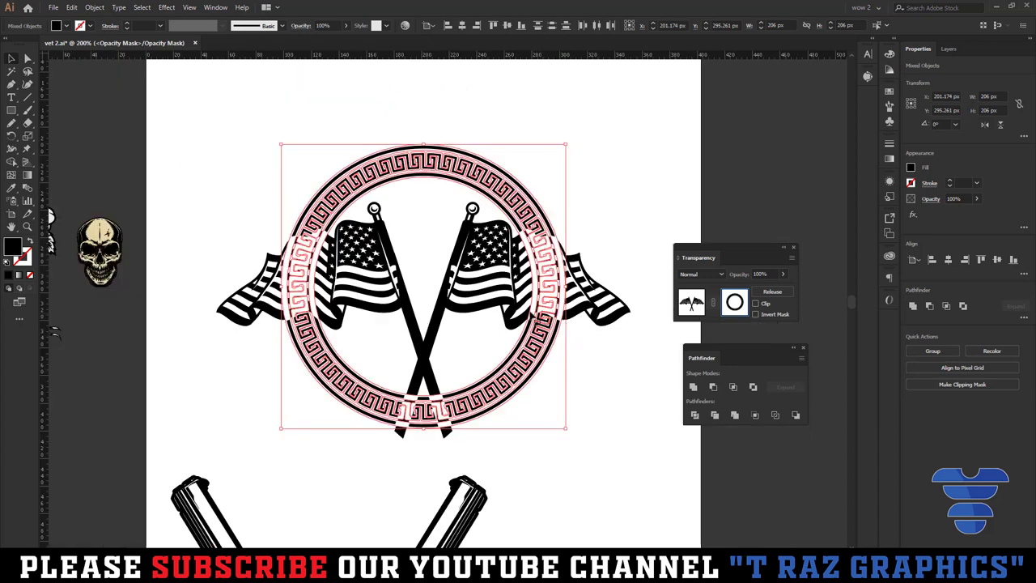
mouse_move(218, 162)
mouse_down()
mouse_move(627, 343)
mouse_move(604, 395)
mouse_up()
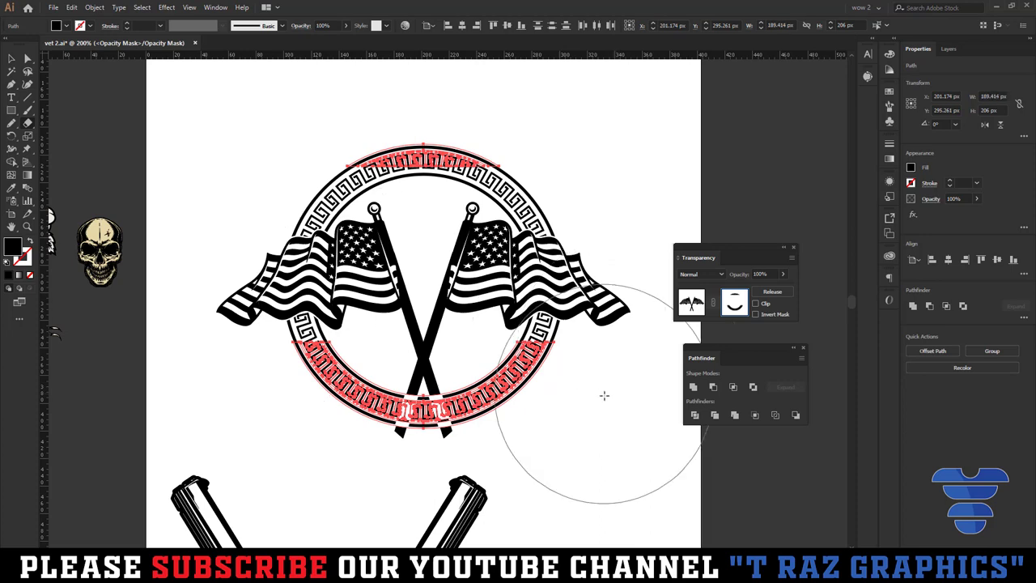
scroll(427, 425, up, 2)
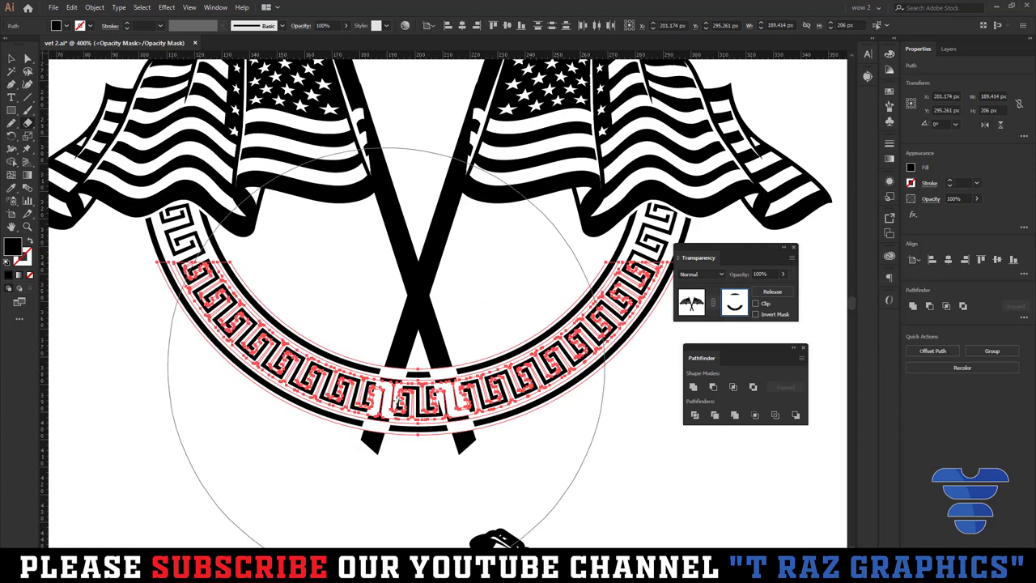
click(731, 413)
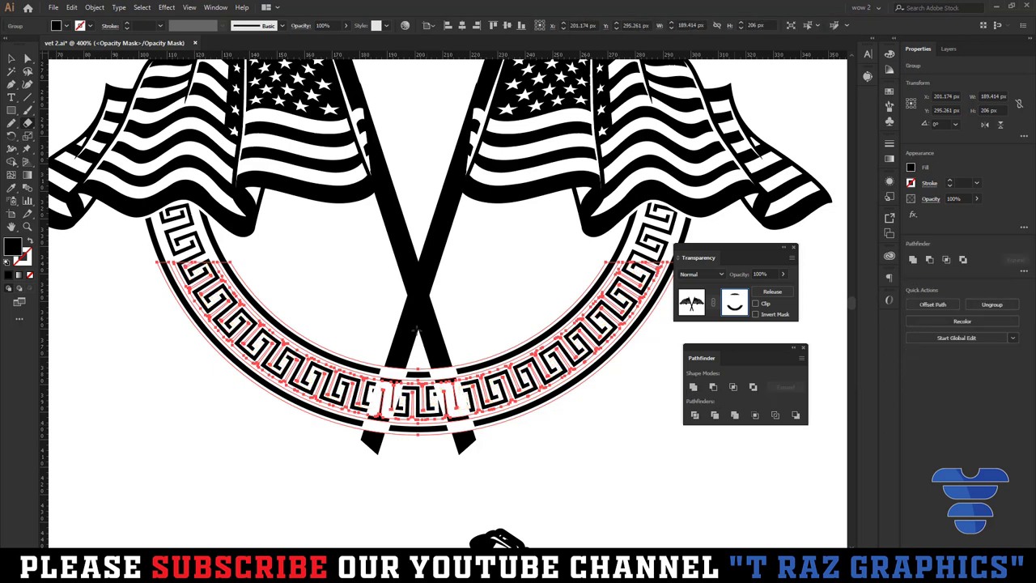
click(691, 303)
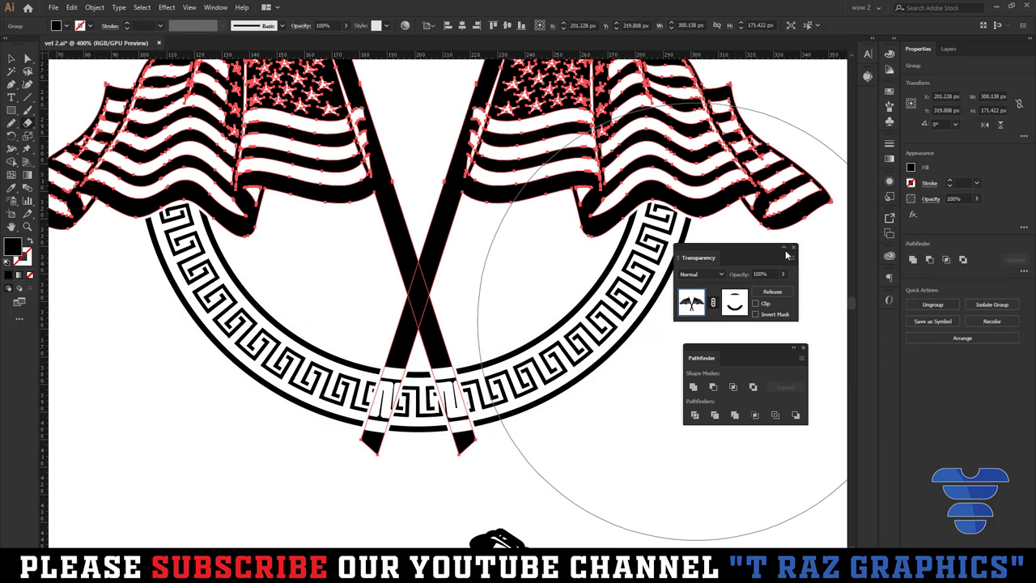
- Select the ring and open its opacity mask for editing
click(149, 372)
scroll(453, 445, down, 2)
scroll(510, 356, up, 1)
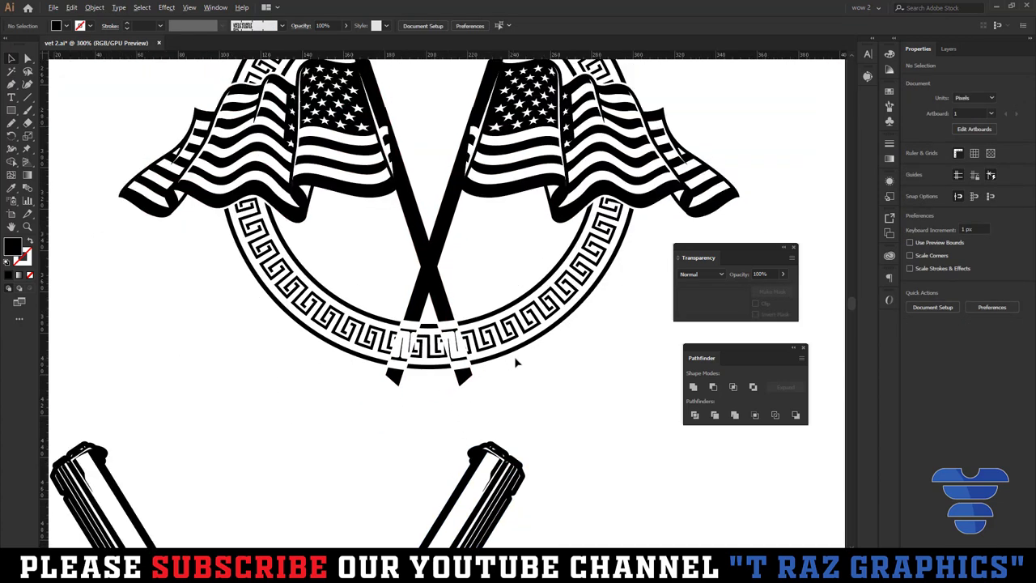
click(526, 351)
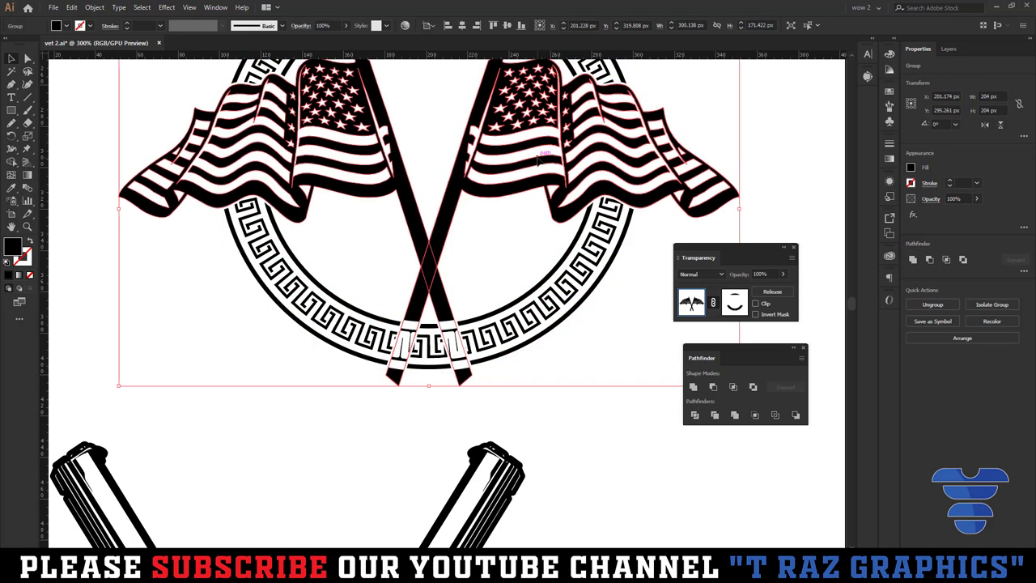
scroll(577, 332, up, 1)
click(578, 332)
click(734, 302)
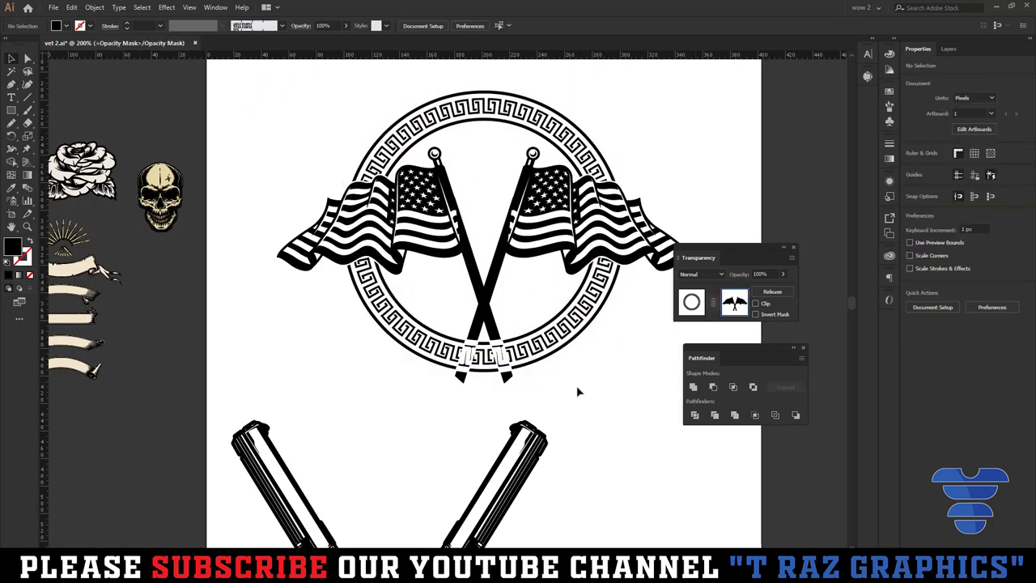
- Paint out the flag poles over the ring's bottom with the Blob Brush, then leave mask editing
key(shift+b)
drag(561, 412, 439, 369)
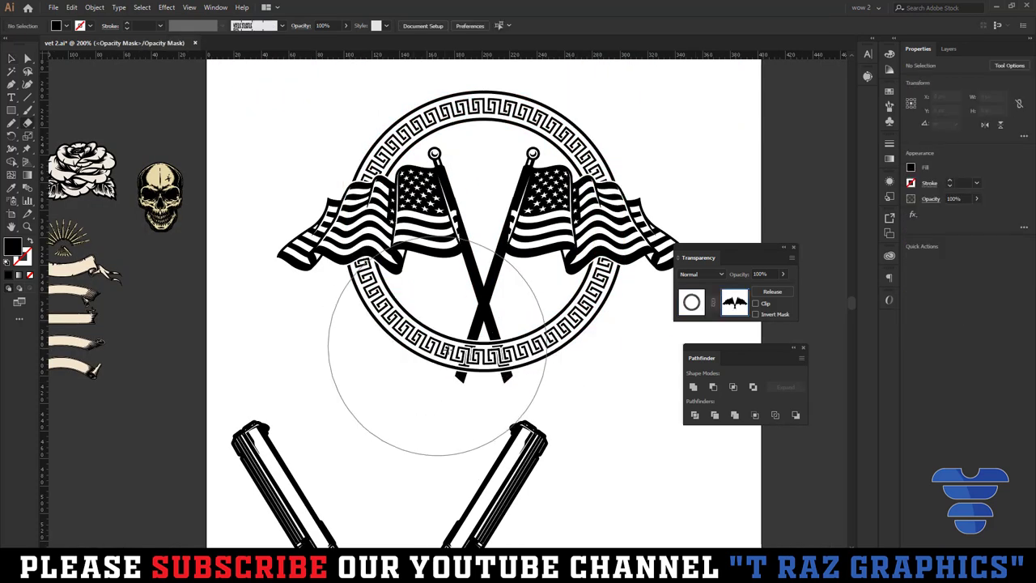
scroll(364, 388, up, 5)
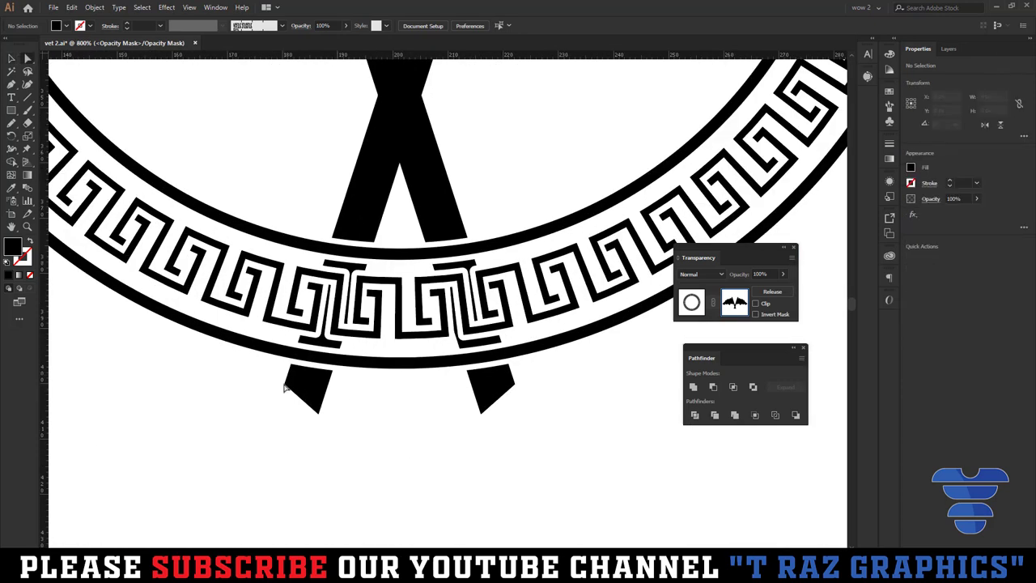
click(694, 306)
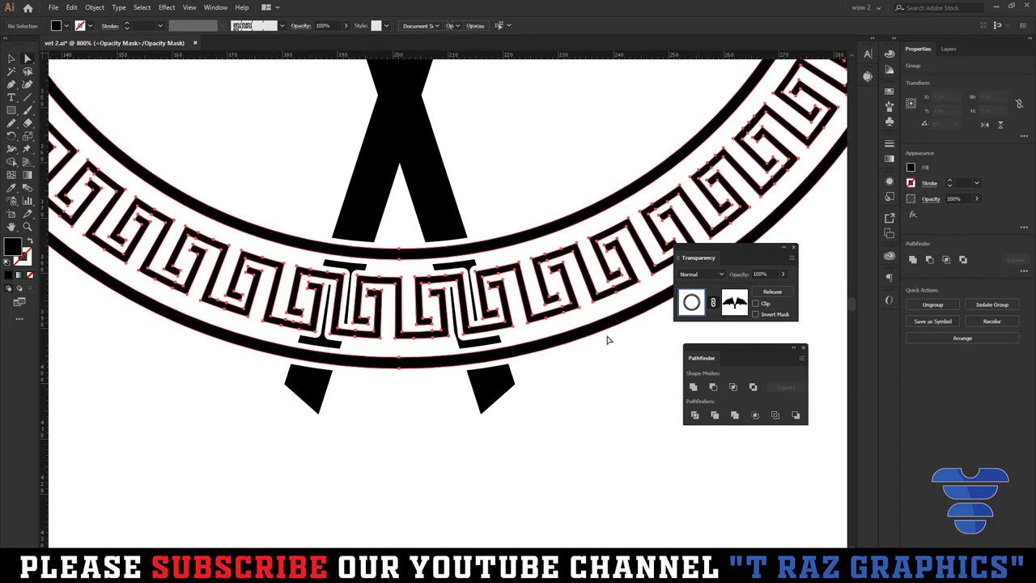
- Drag both flag poles' bottom anchors down so they end evenly below the ring
click(290, 374)
drag(284, 392, 279, 407)
drag(516, 391, 521, 404)
scroll(542, 417, down, 3)
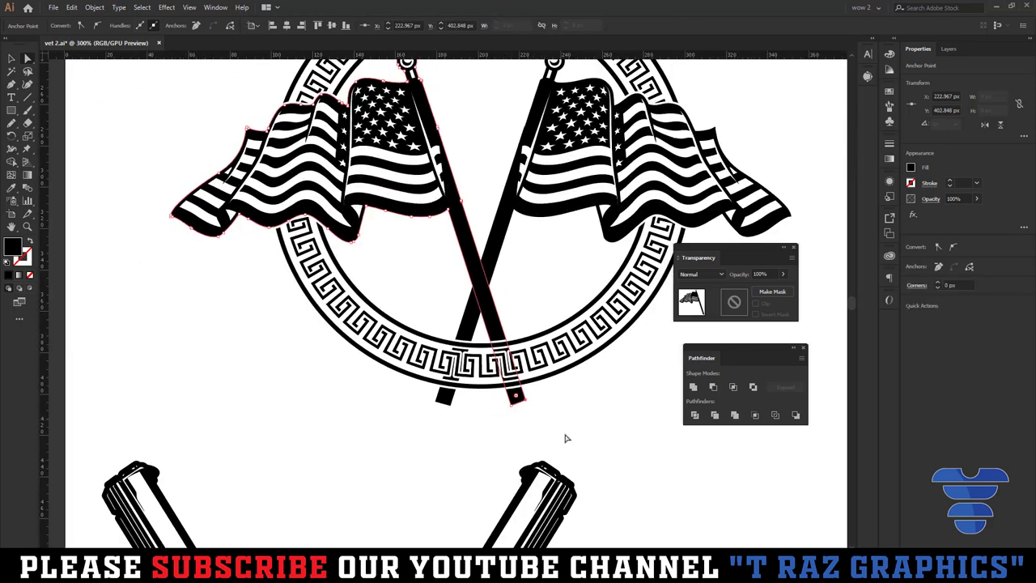
click(608, 437)
drag(608, 437, 546, 431)
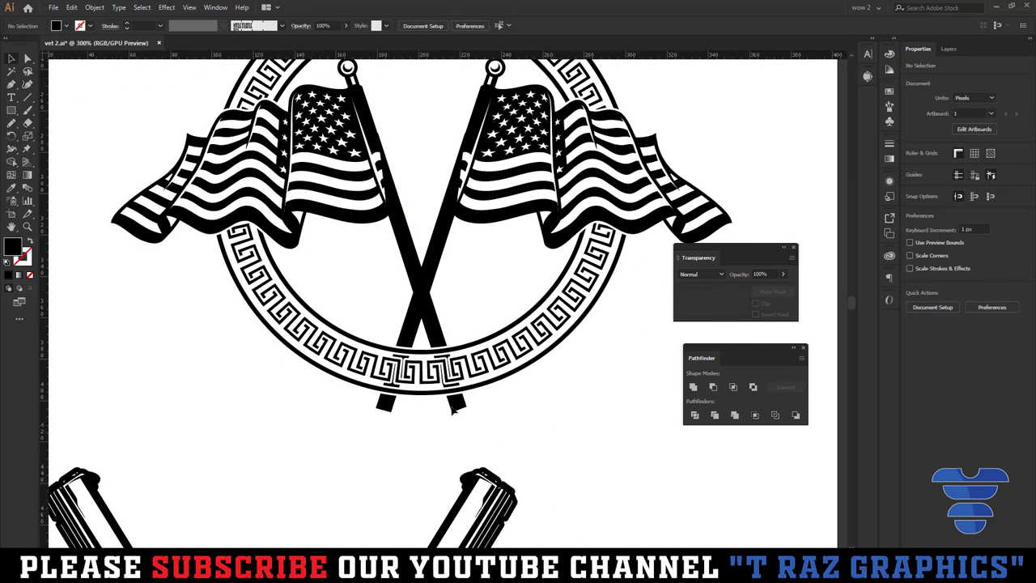
scroll(518, 185, down, 2)
scroll(723, 153, down, 1)
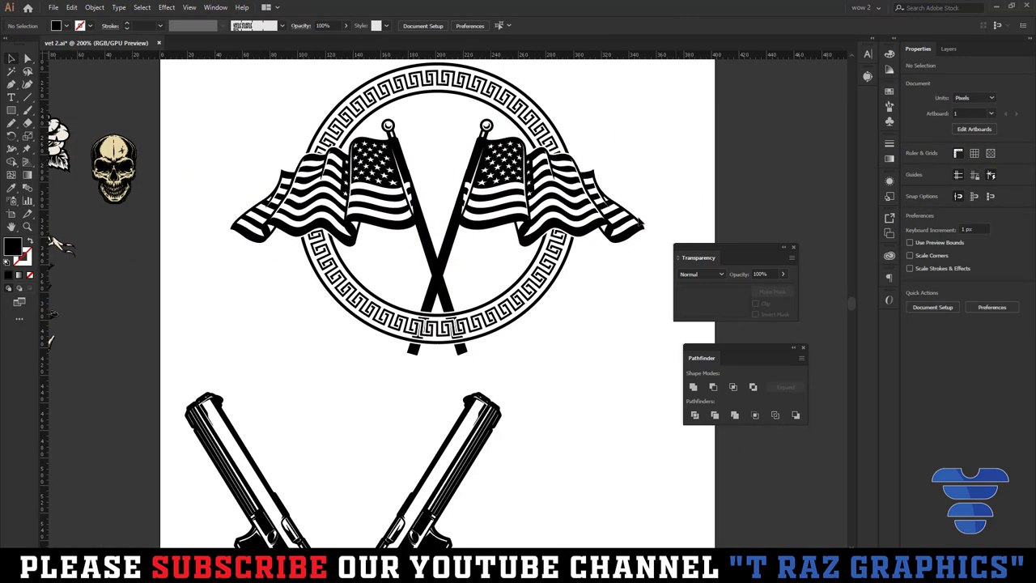
scroll(558, 321, down, 1)
- Move the crossed pistols group up onto the flag emblem
scroll(558, 321, down, 1)
click(494, 421)
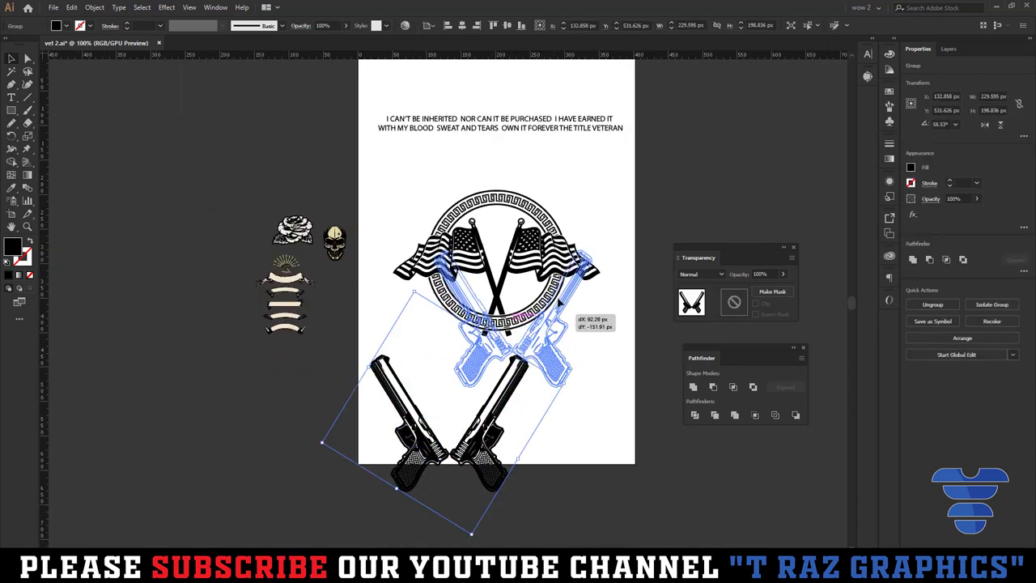
drag(494, 421, 544, 264)
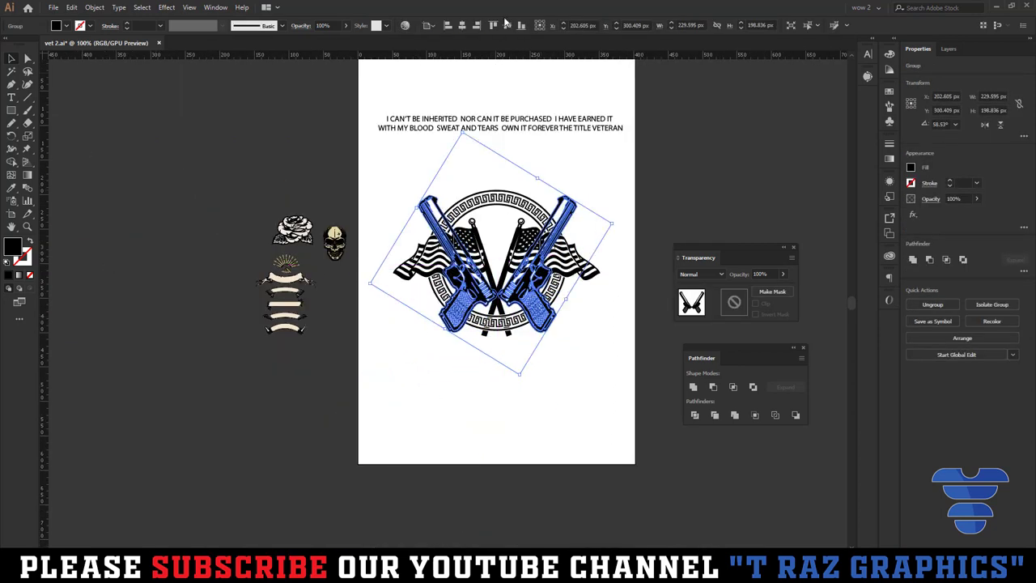
click(620, 220)
- Rotate the pistols so they stand more upright
scroll(593, 234, up, 1)
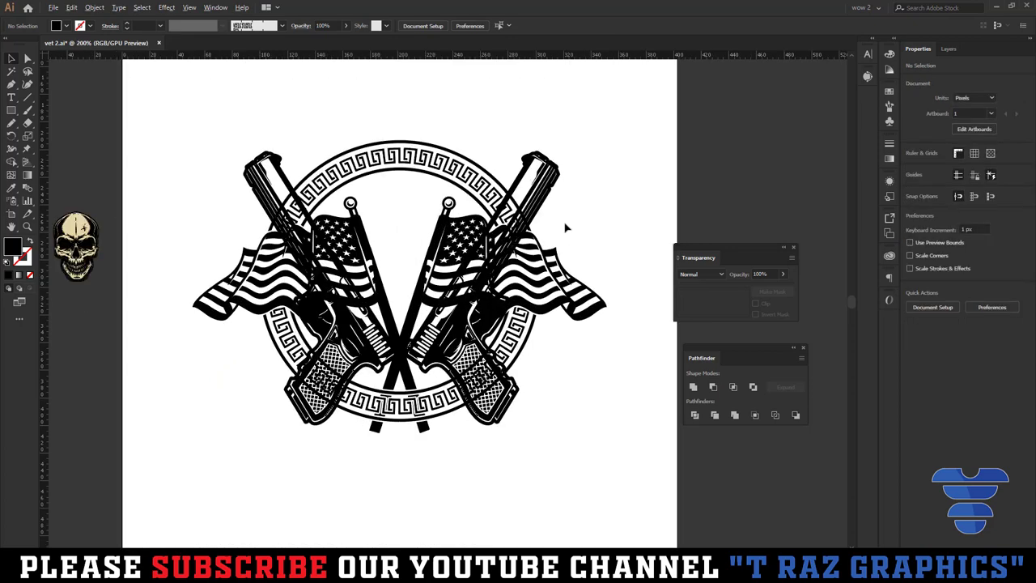
click(543, 189)
drag(479, 118, 473, 132)
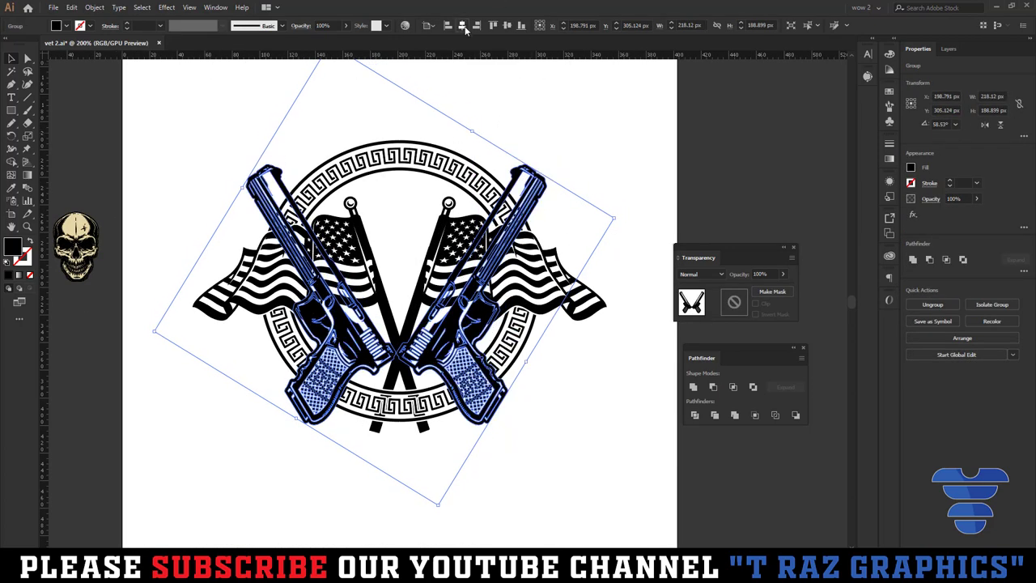
click(636, 178)
- Give the pistols an offset outline with Offset Path
scroll(636, 178, down, 1)
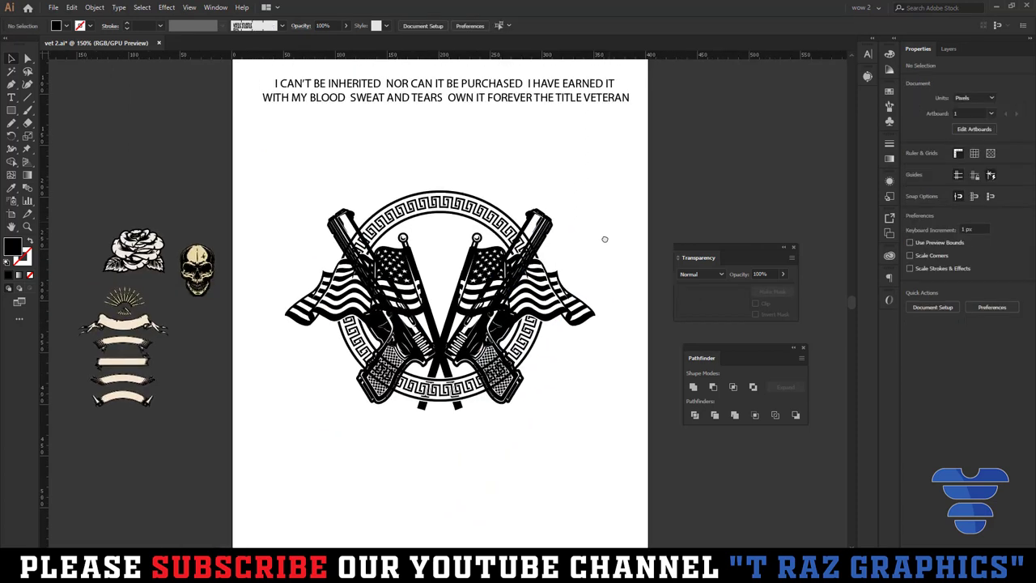
click(554, 237)
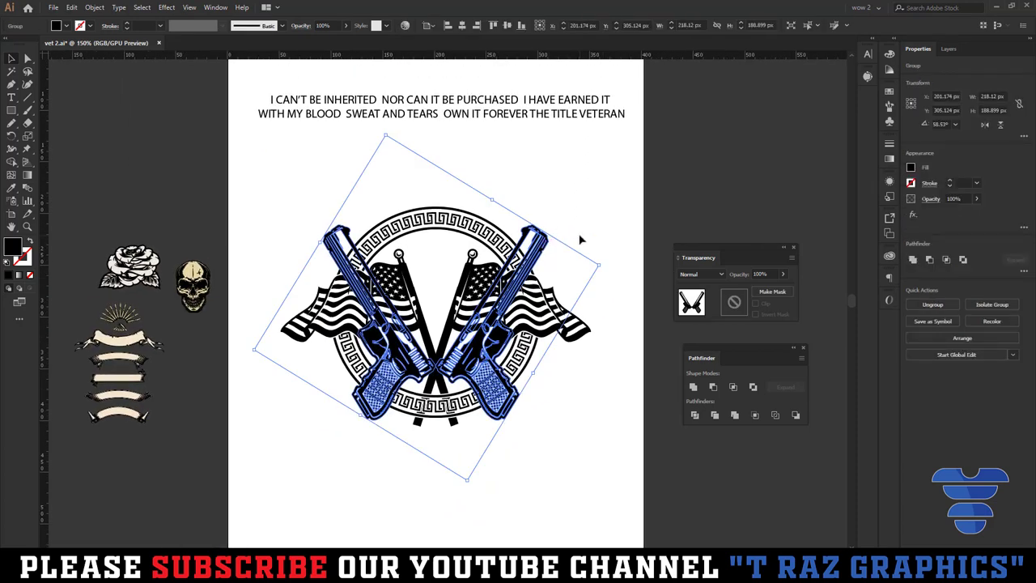
key(ctrl+shift+o)
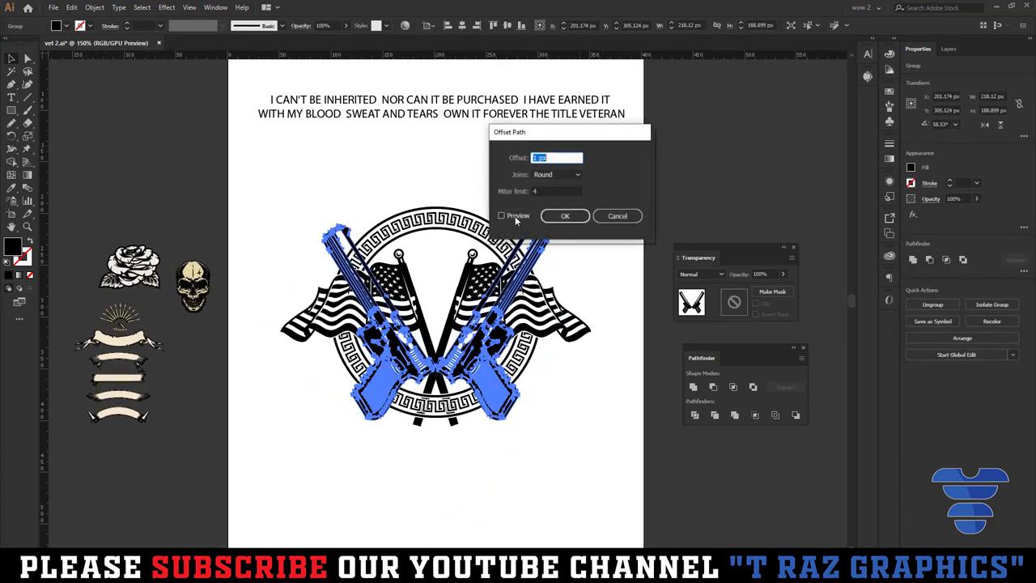
click(565, 216)
click(571, 222)
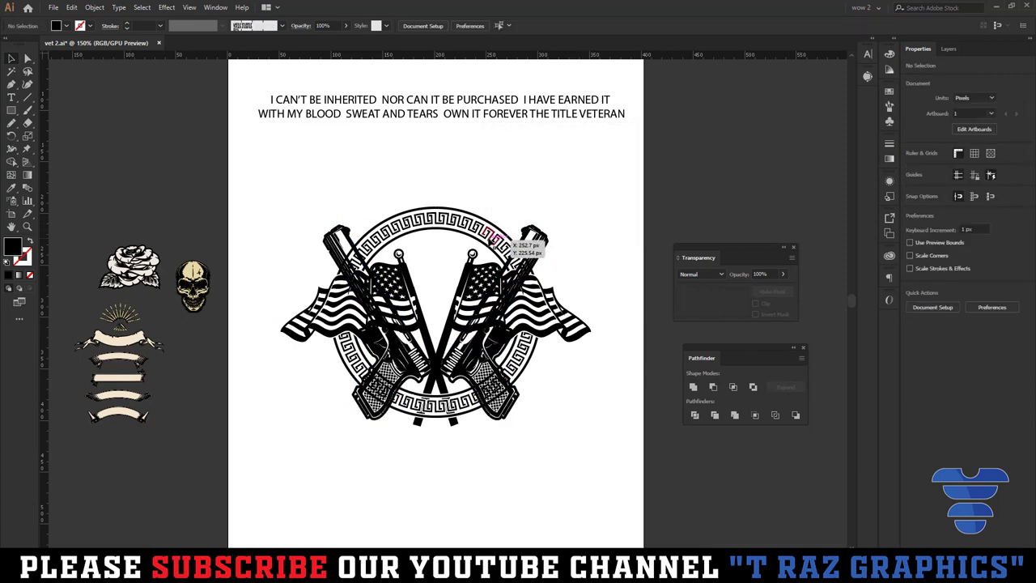
- Select the ring and flags artwork together, undoing an accidental move
click(506, 240)
click(539, 353)
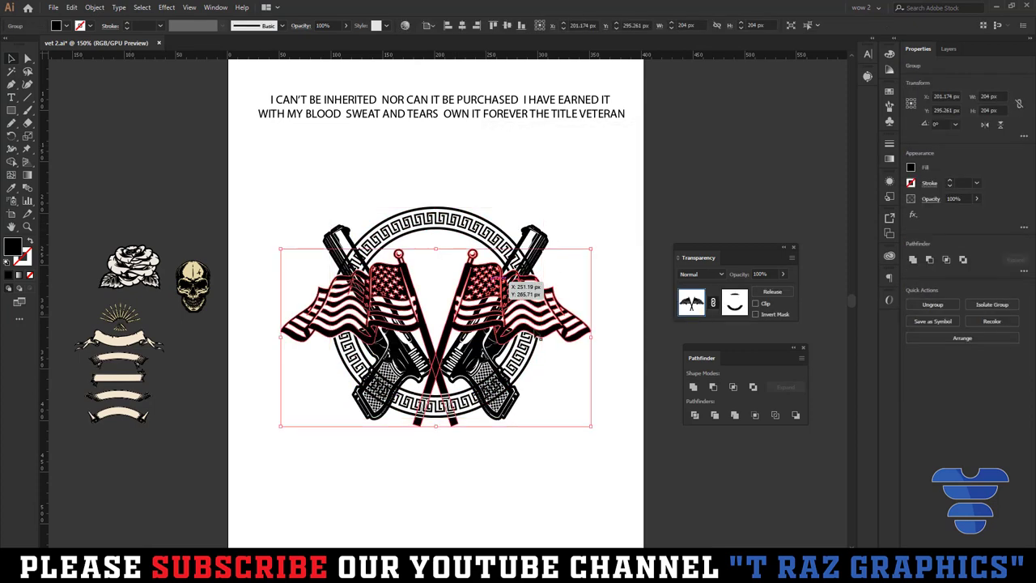
shift+click(538, 353)
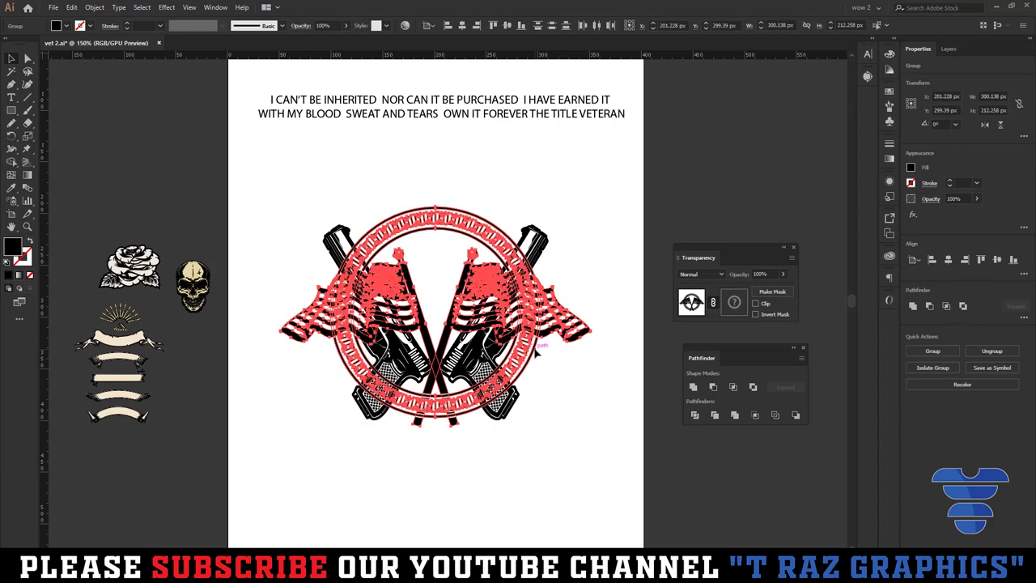
drag(587, 357, 596, 393)
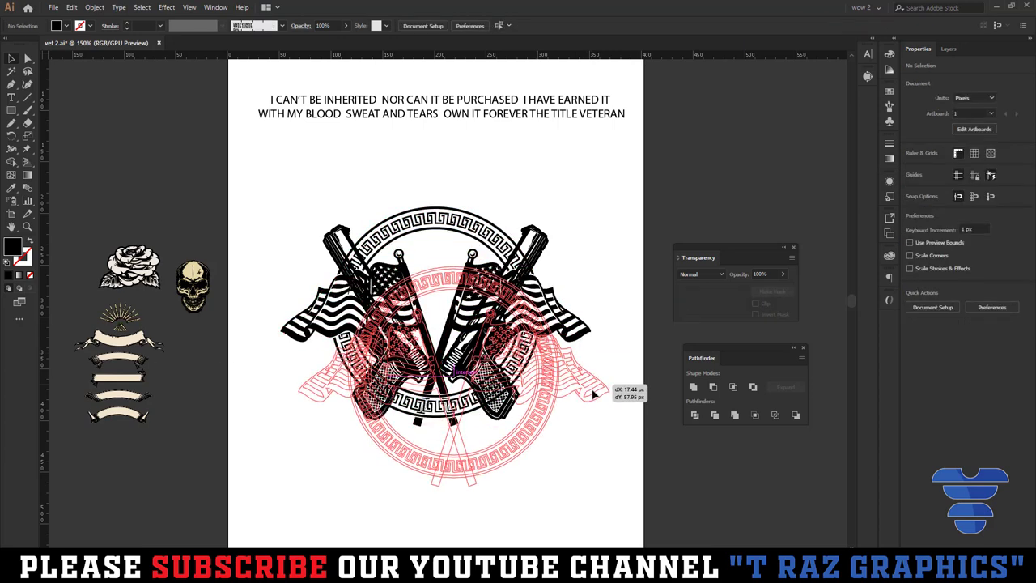
key(ctrl+z)
- Make an opacity mask on the flag and ring artwork with Clip turned off
click(600, 395)
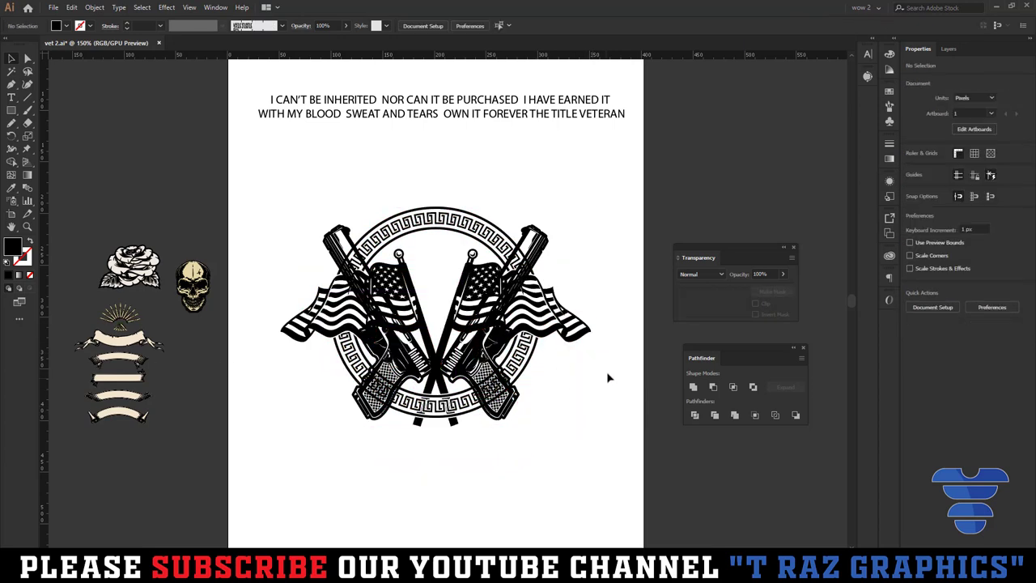
click(585, 326)
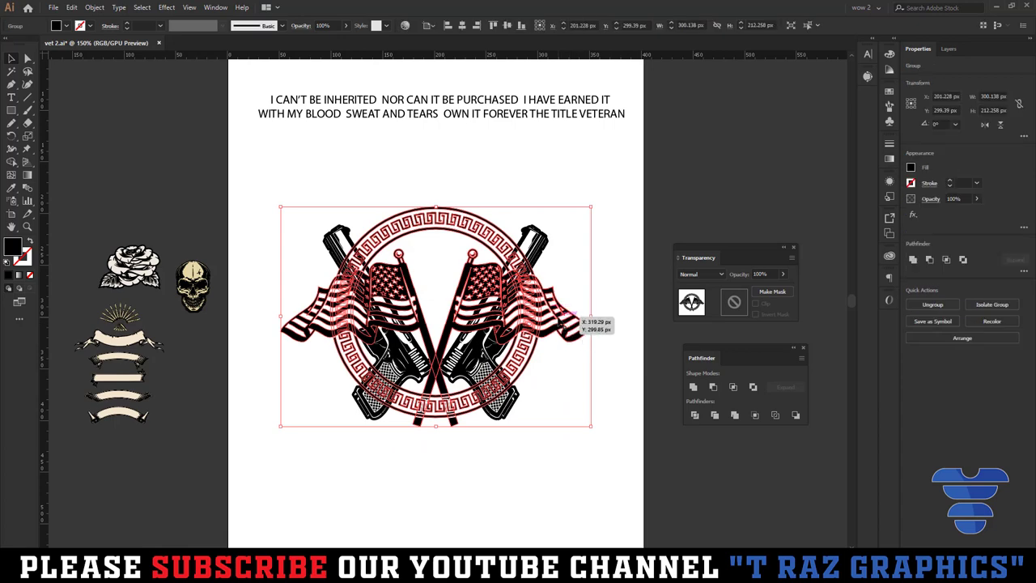
click(579, 324)
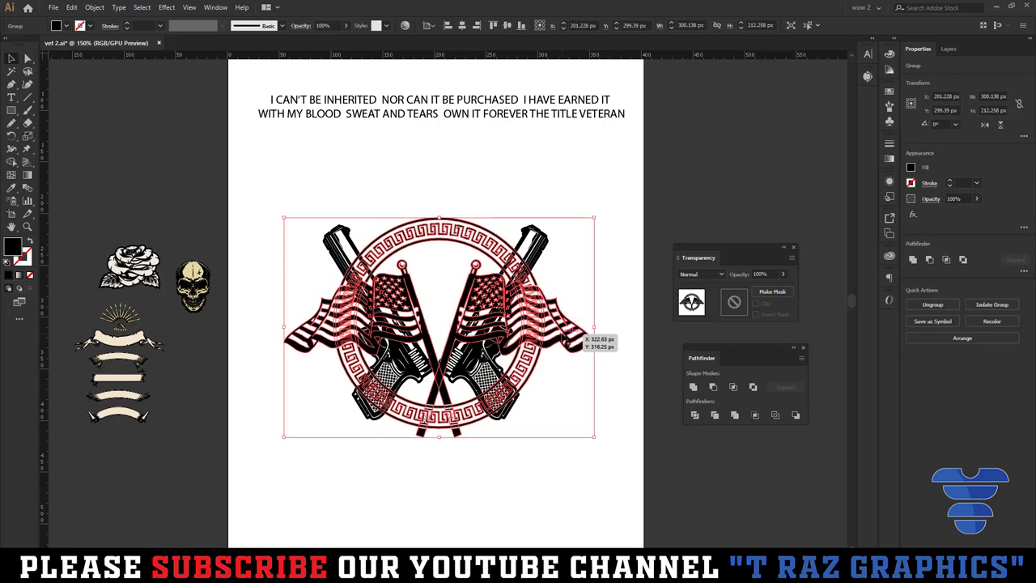
click(734, 301)
click(755, 305)
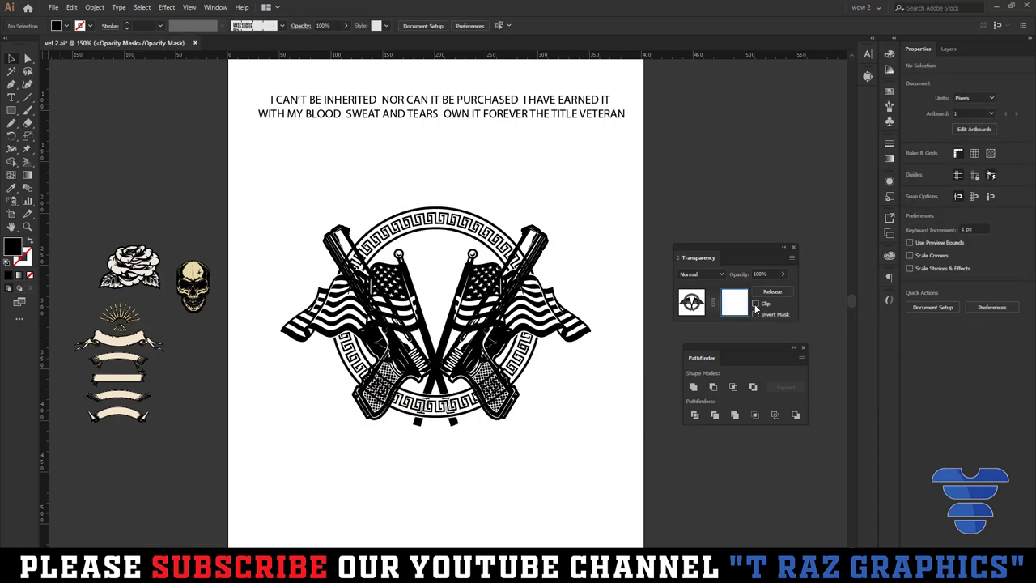
- Paste the pistol offset outline in front, inside the mask
key(ctrl+f)
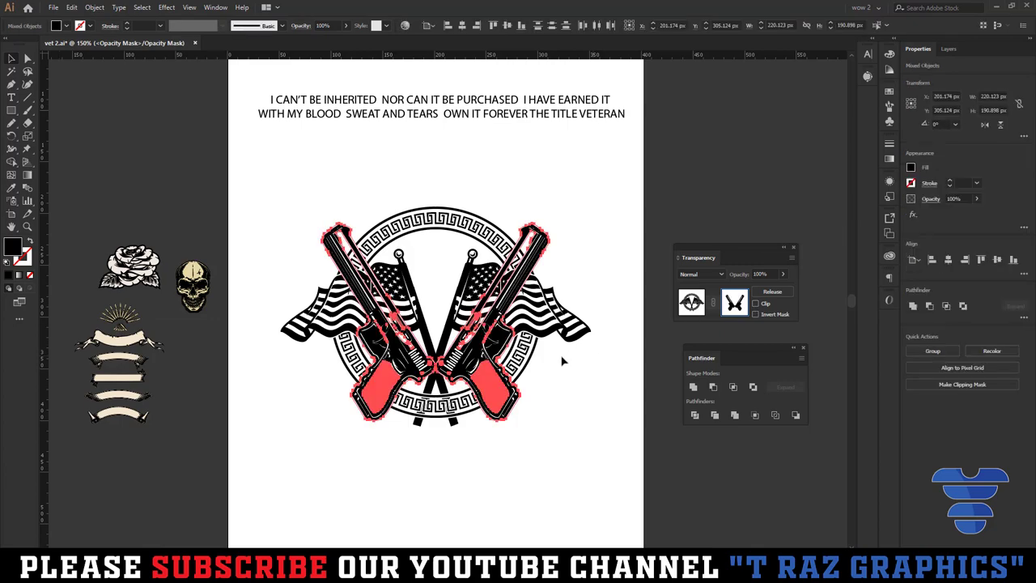
key(ctrl+plus)
key(ctrl+plus)
key(ctrl+plus)
key(ctrl+minus)
key(ctrl+minus)
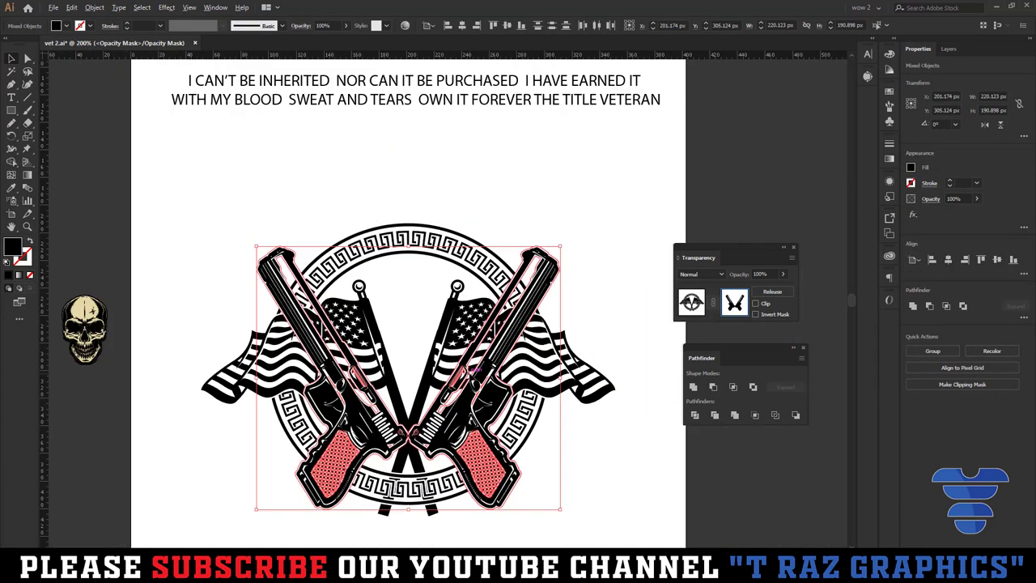
drag(607, 429, 613, 365)
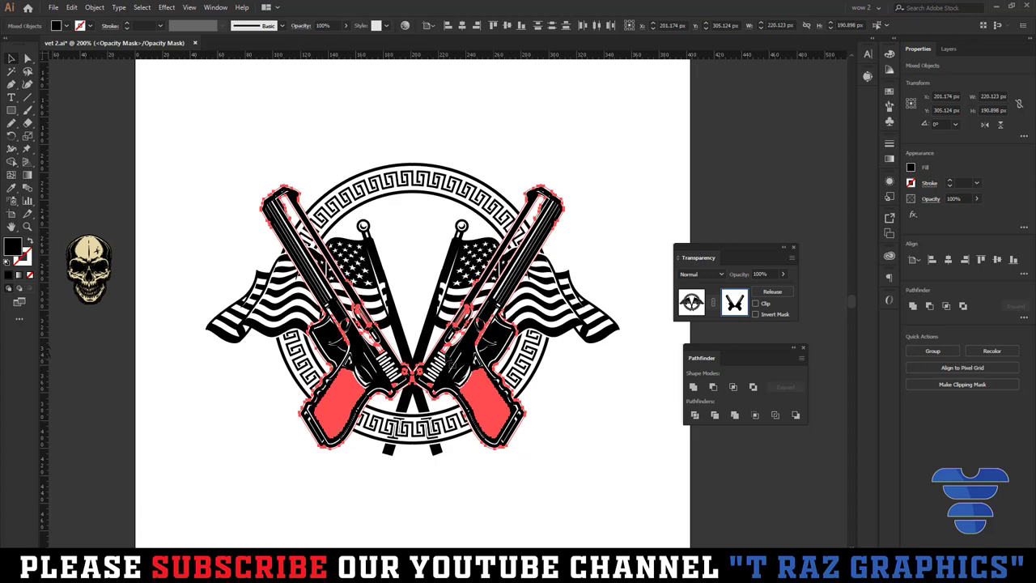
key(ctrl+plus)
key(ctrl+plus)
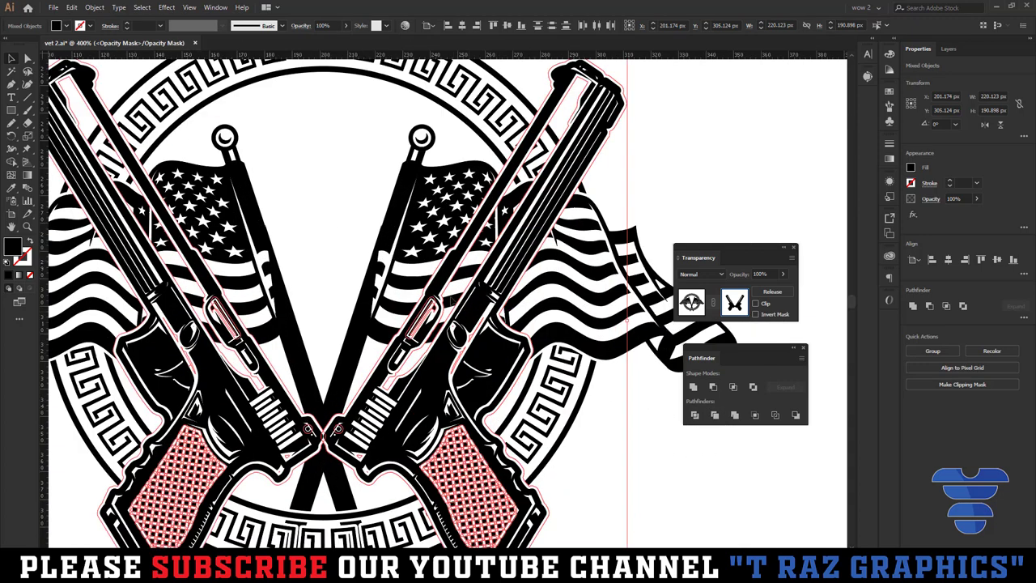
key(ctrl+minus)
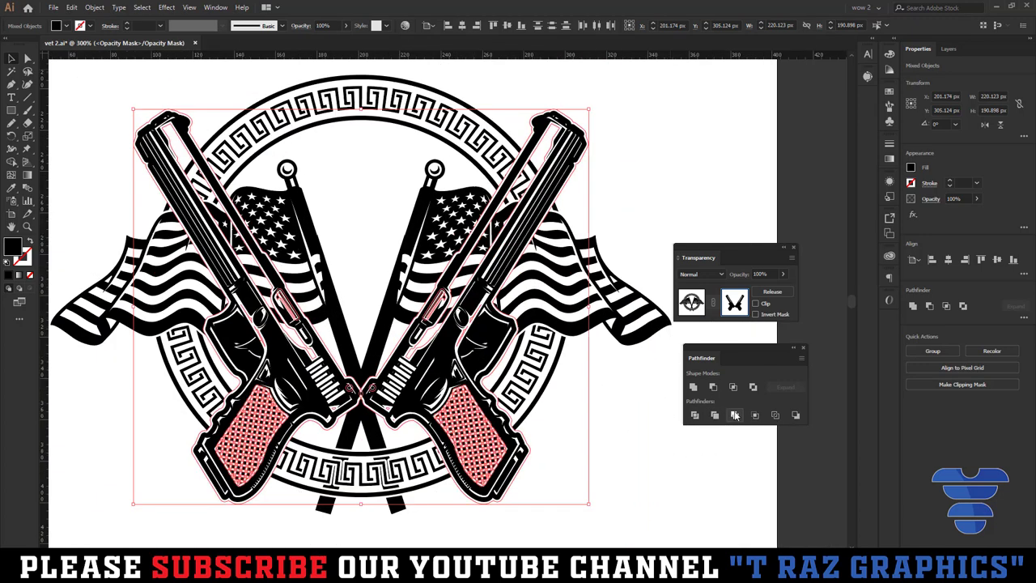
- Merge the pasted pistol outline pieces into one silhouette with Pathfinder Merge
click(735, 415)
click(693, 388)
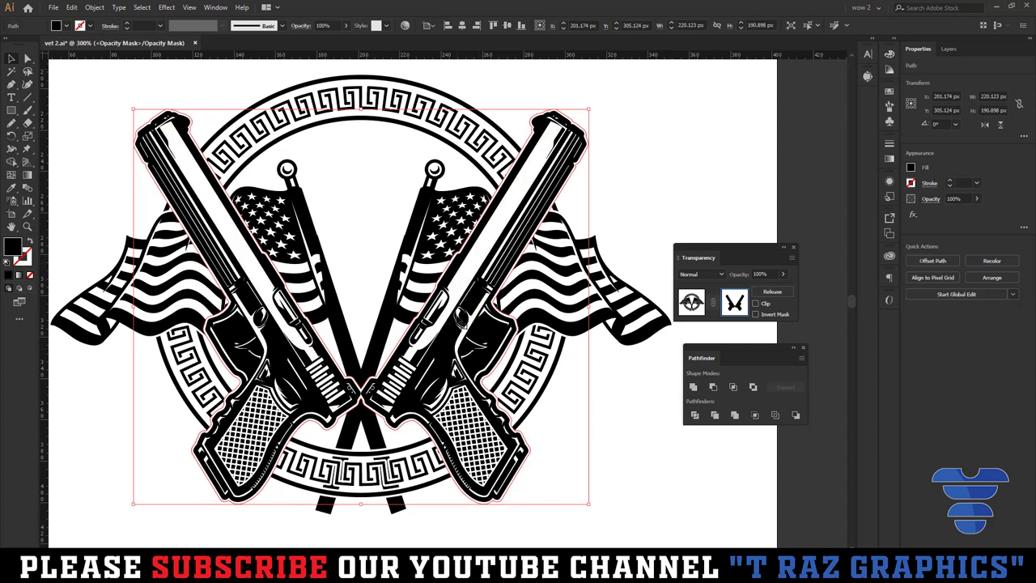
click(594, 440)
key(ctrl+minus)
key(ctrl+minus)
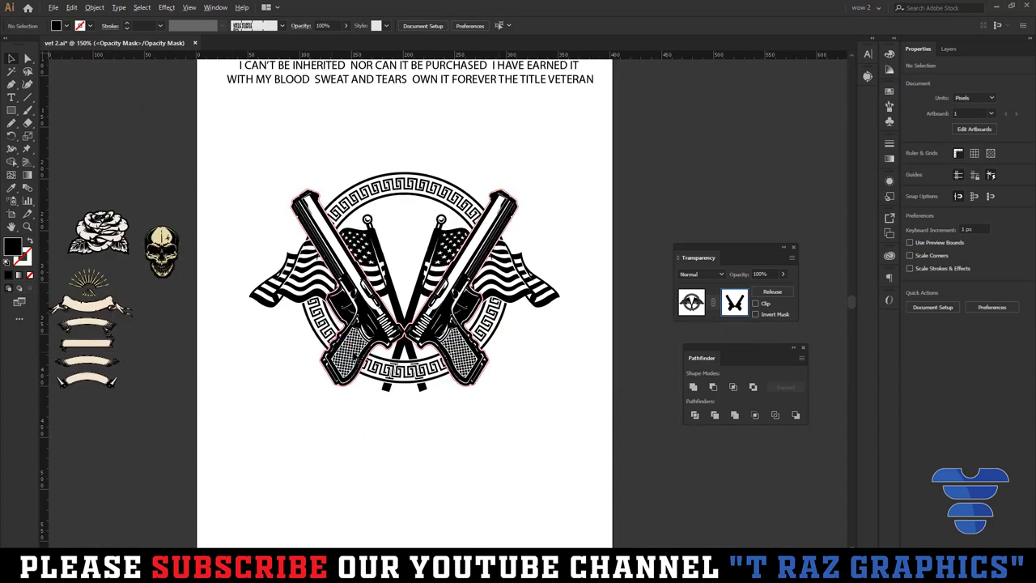
key(ctrl+plus)
key(ctrl+plus)
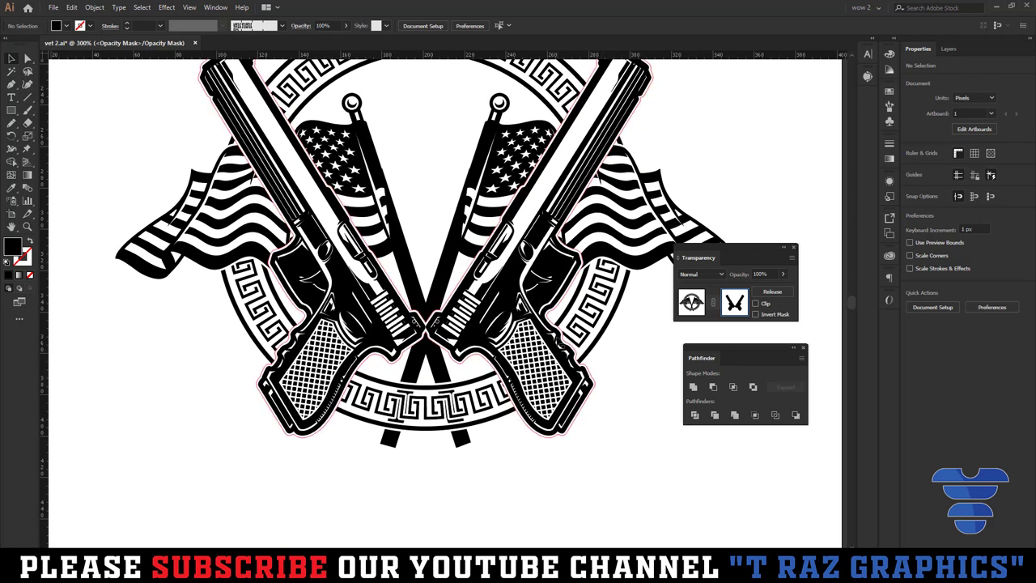
drag(623, 417, 603, 422)
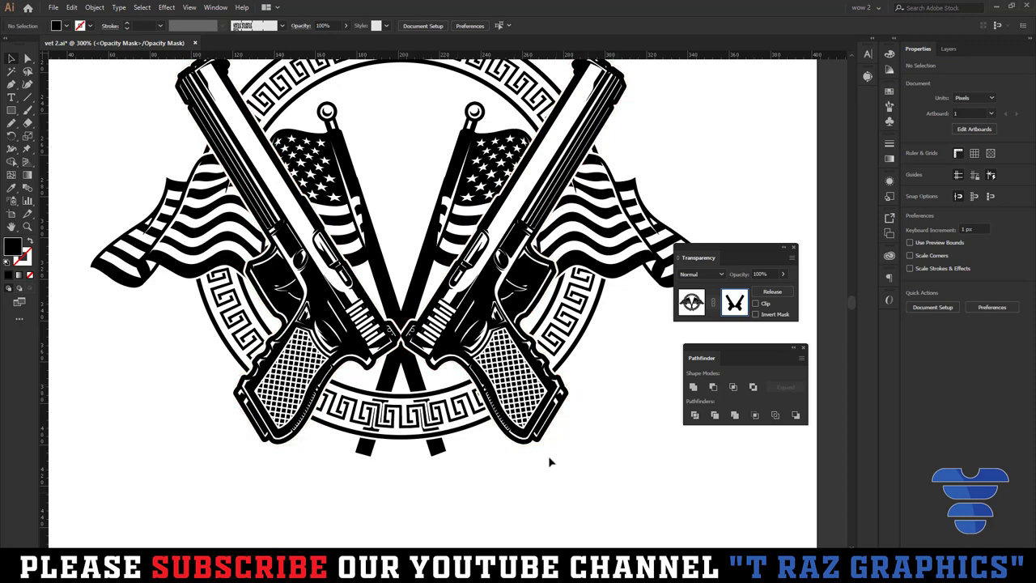
- Apply an offset path to the crossed gun group, then undo it
mouse_move(609, 431)
mouse_down()
mouse_move(605, 455)
mouse_move(567, 432)
mouse_up()
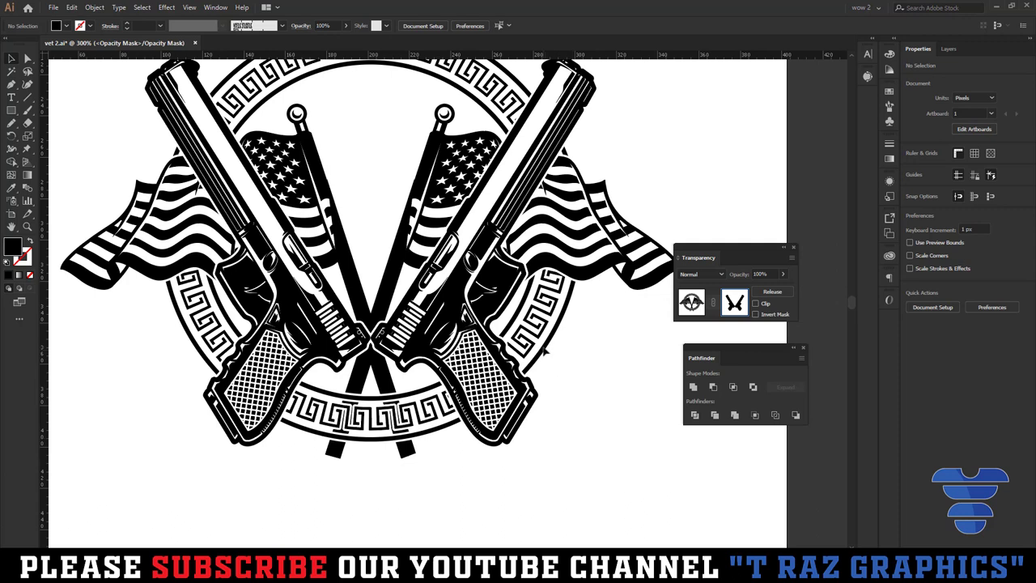
click(690, 302)
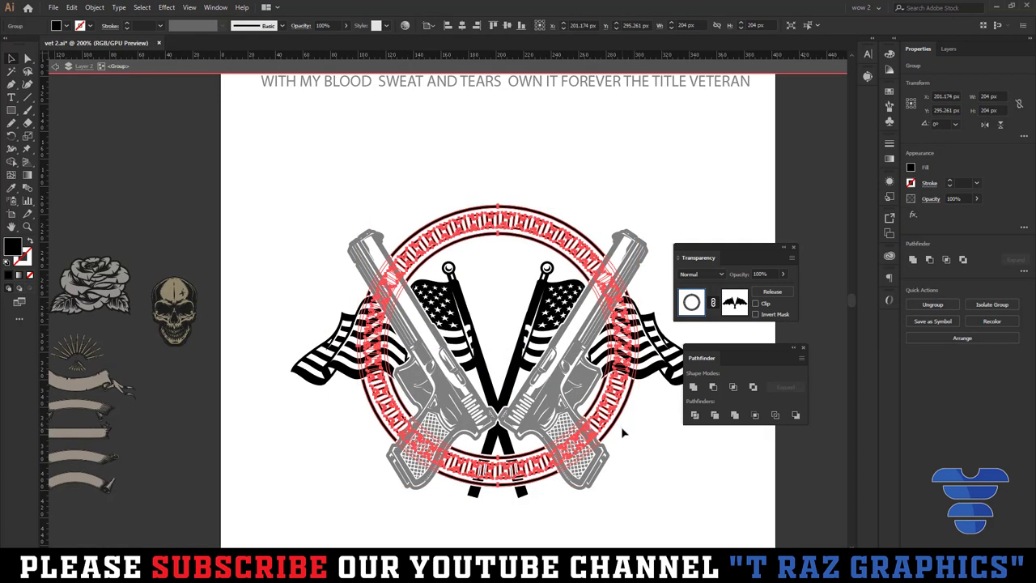
key(ctrl+alt+o)
click(564, 217)
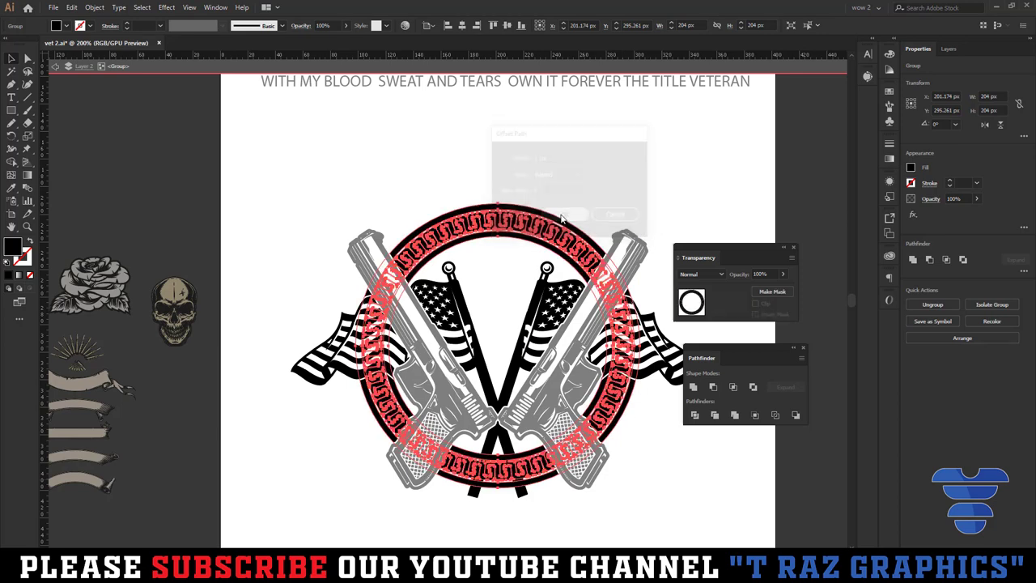
click(647, 451)
key(ctrl+z)
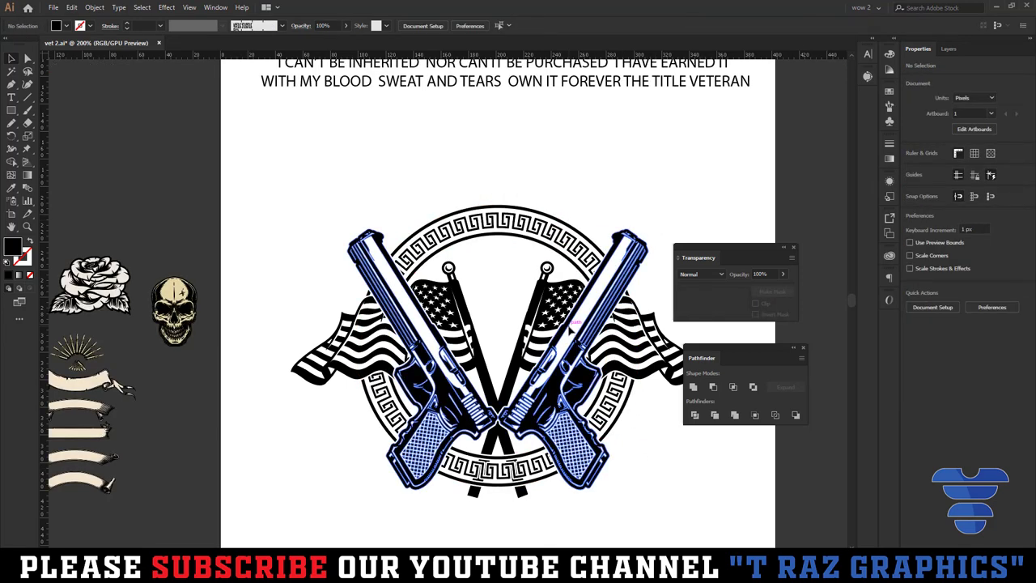
- Create an opacity mask on the guns, paste the ring in, and erase its top half
click(734, 303)
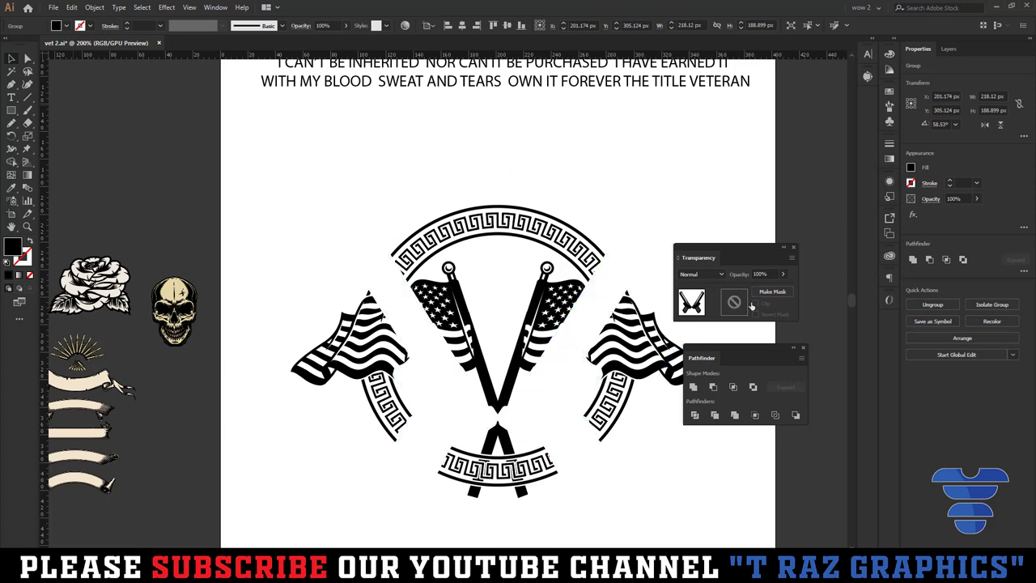
key(ctrl+f)
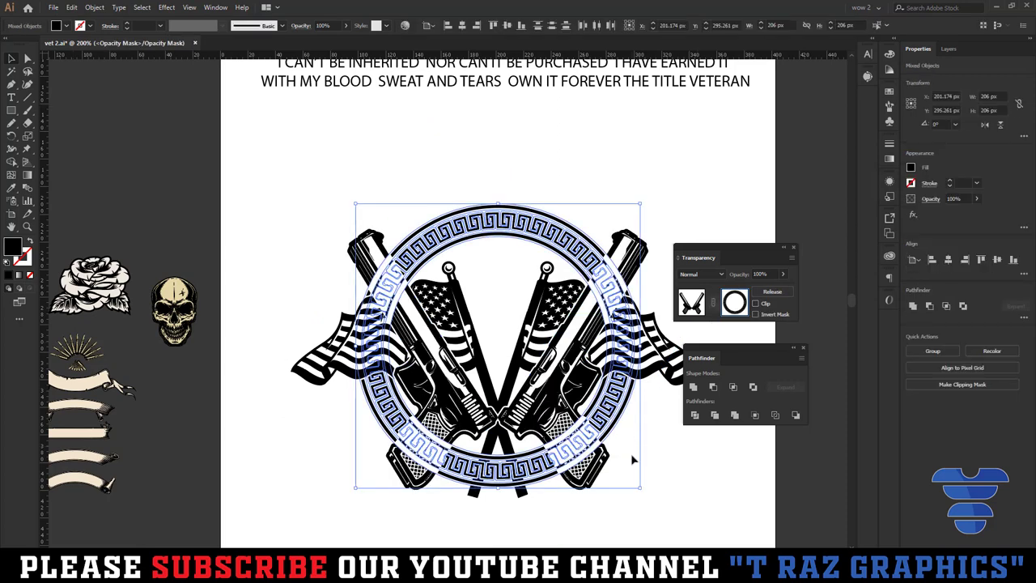
drag(632, 458, 543, 430)
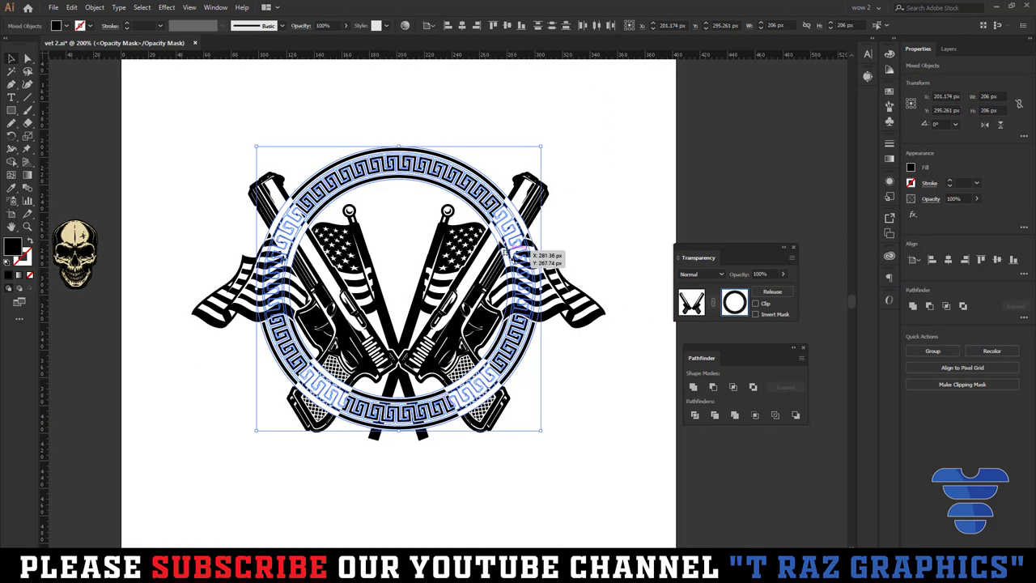
drag(208, 144, 559, 293)
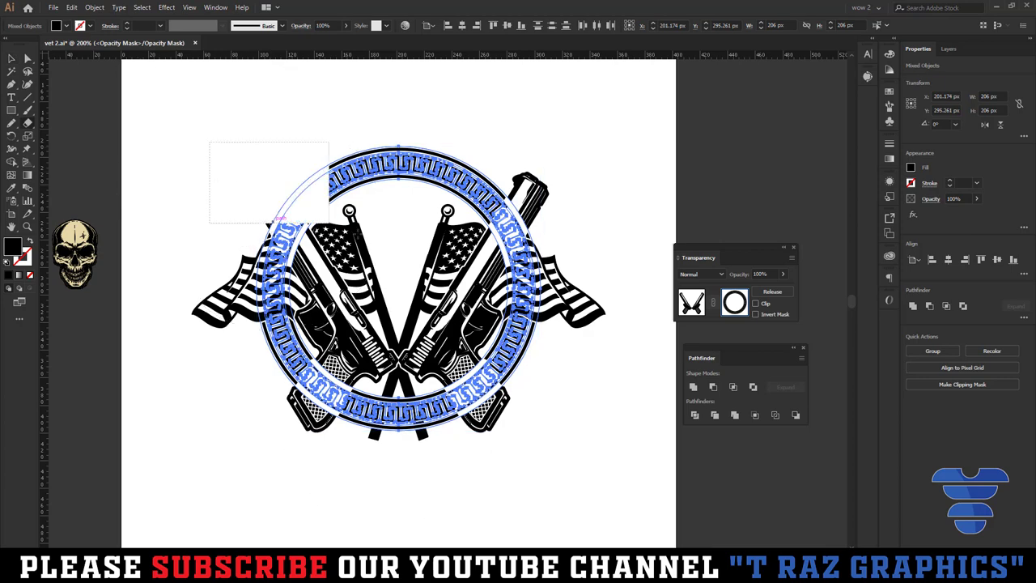
key(v)
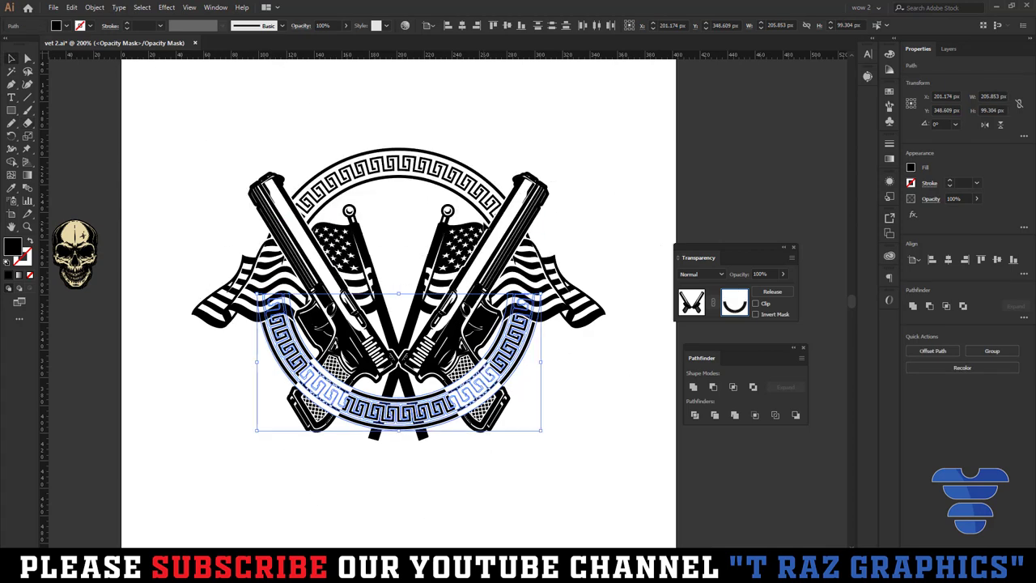
click(551, 469)
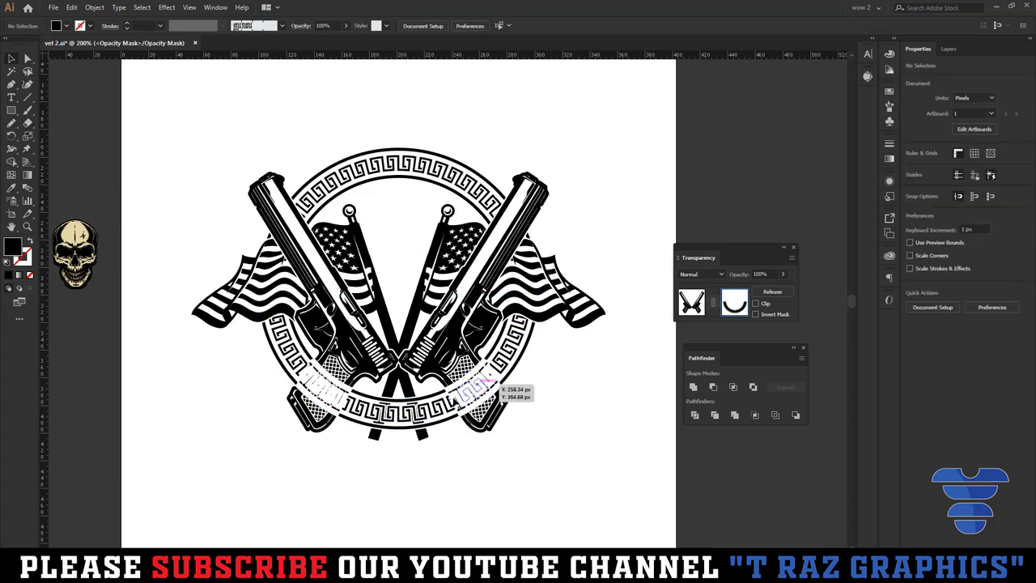
click(692, 302)
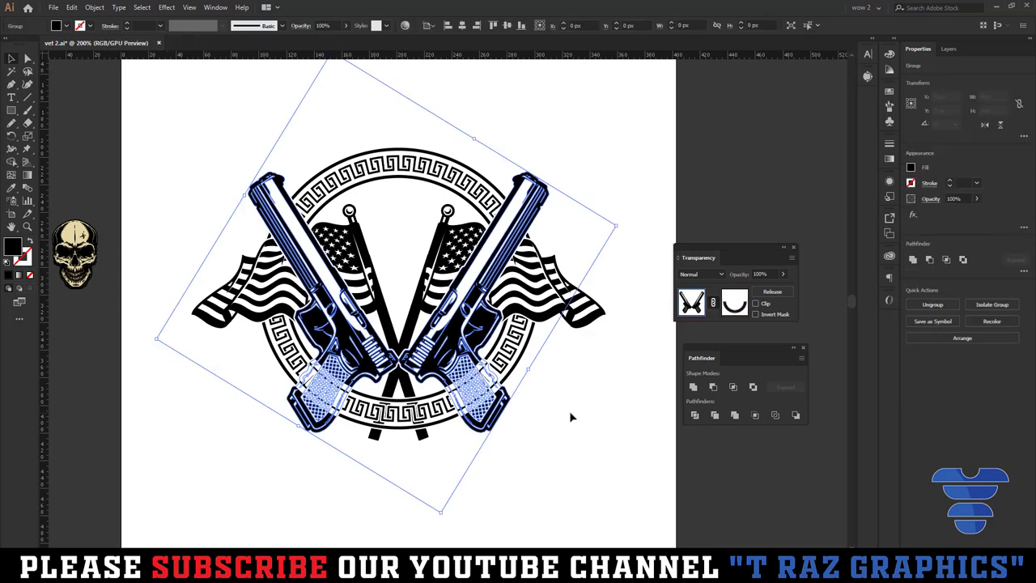
- Re-enter the opacity mask, undo the stray shape, and exit mask editing
click(734, 306)
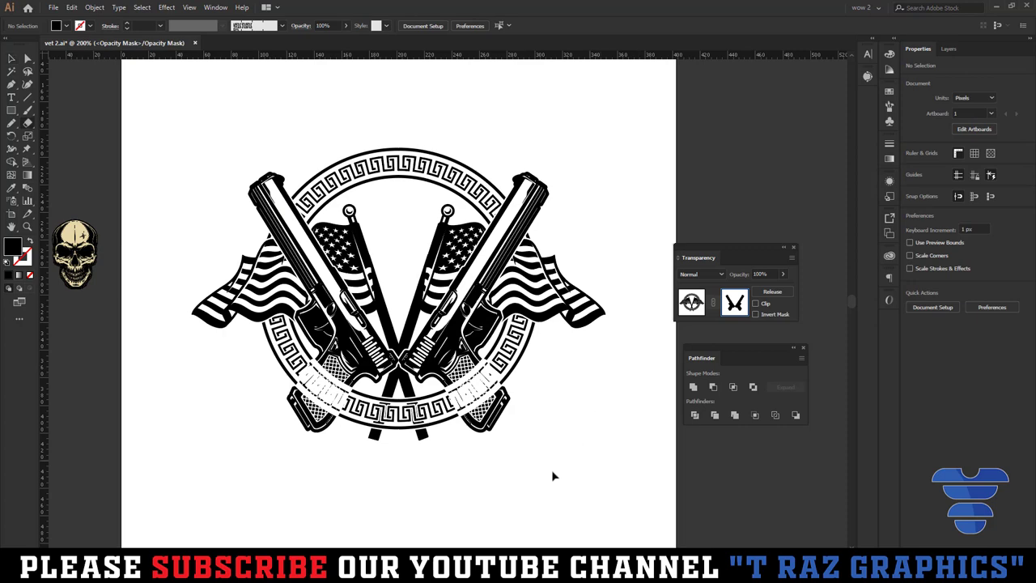
key(ctrl+z)
key(ctrl+z)
key(ctrl+z)
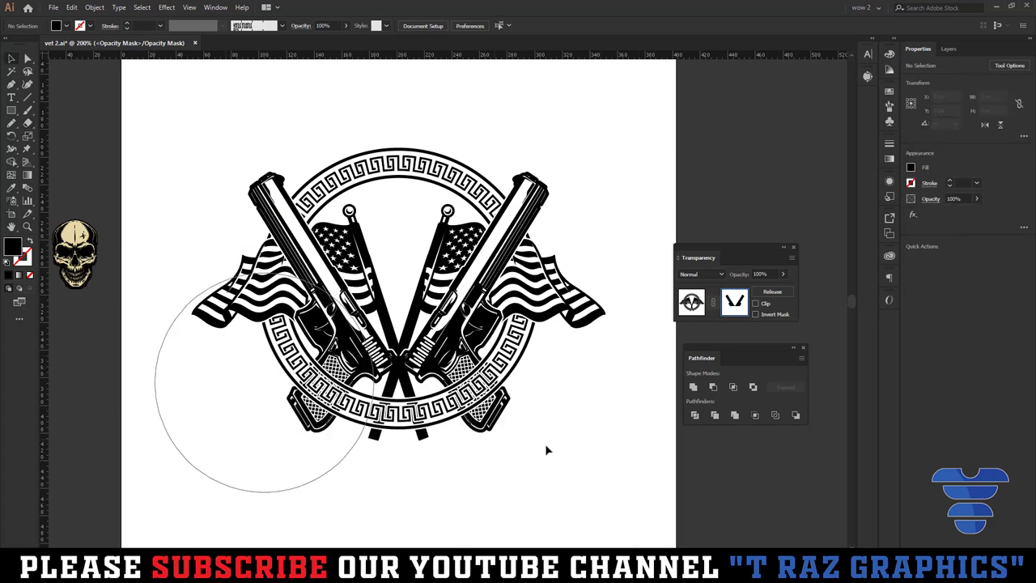
key(ctrl+z)
click(690, 302)
scroll(508, 425, up, 1)
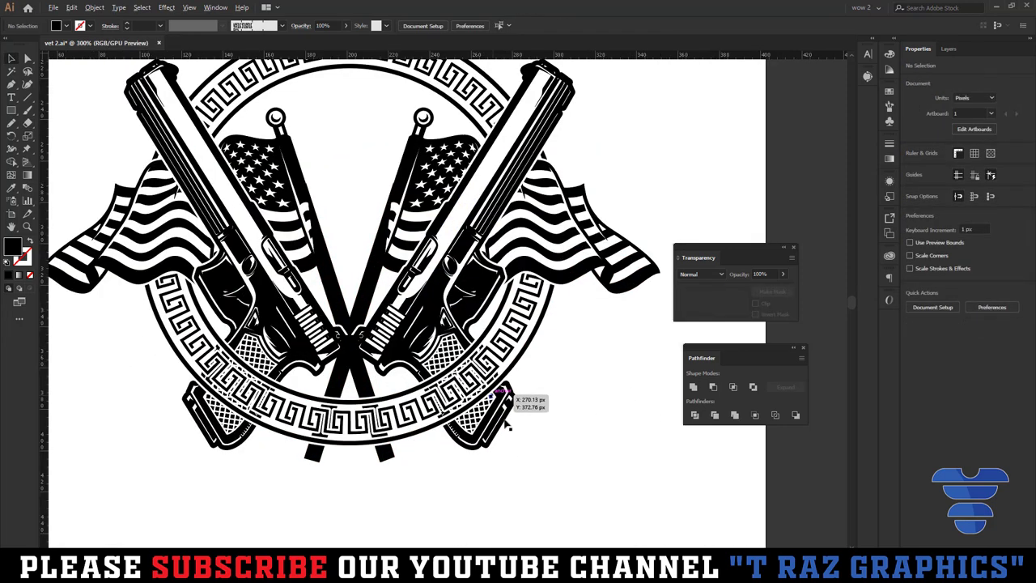
scroll(555, 386, down, 1)
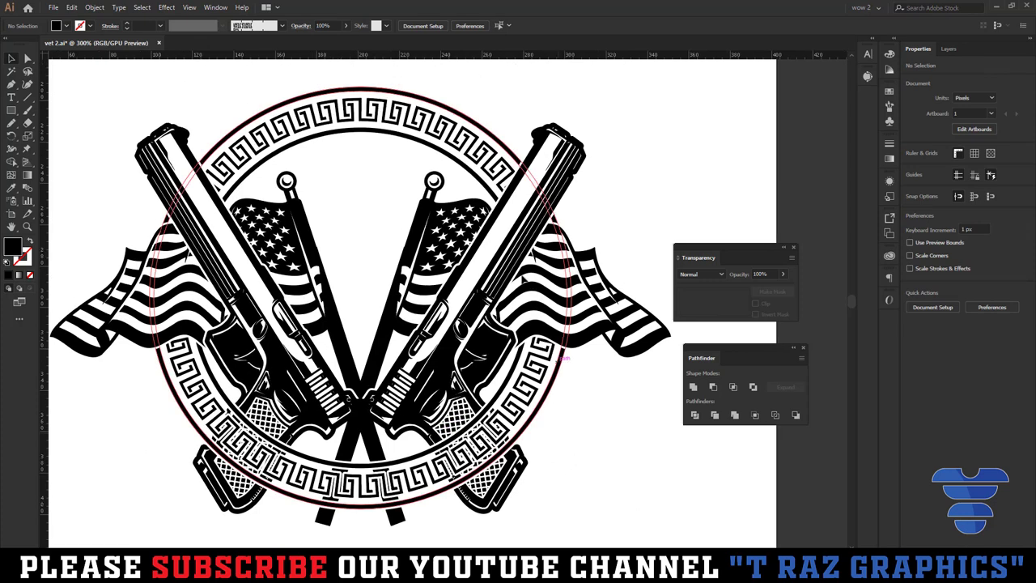
scroll(606, 199, down, 1)
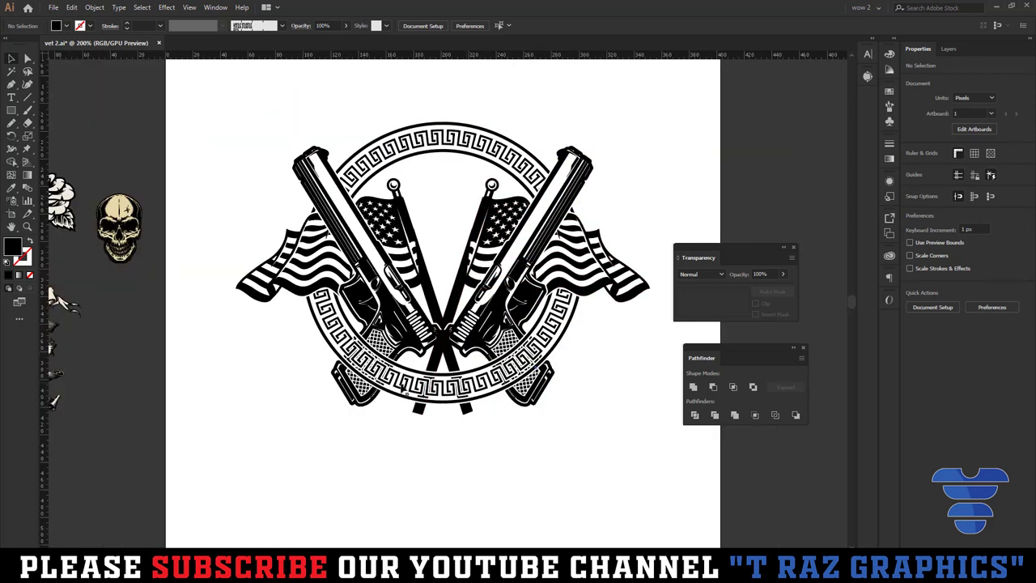
drag(609, 432, 599, 441)
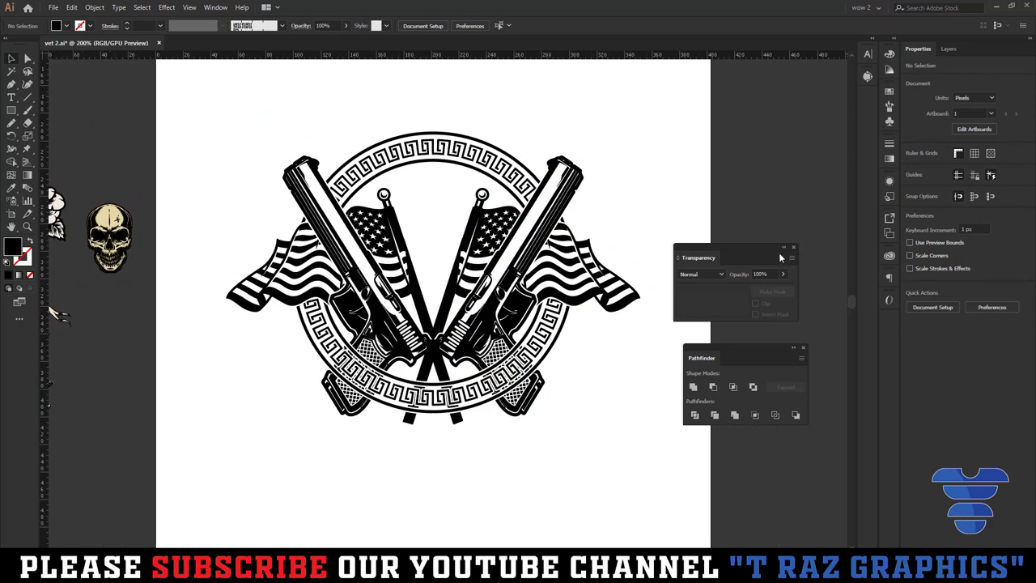
scroll(601, 412, down, 1)
- Bring the skull onto the artboard and enlarge it beside the emblem
drag(575, 417, 298, 168)
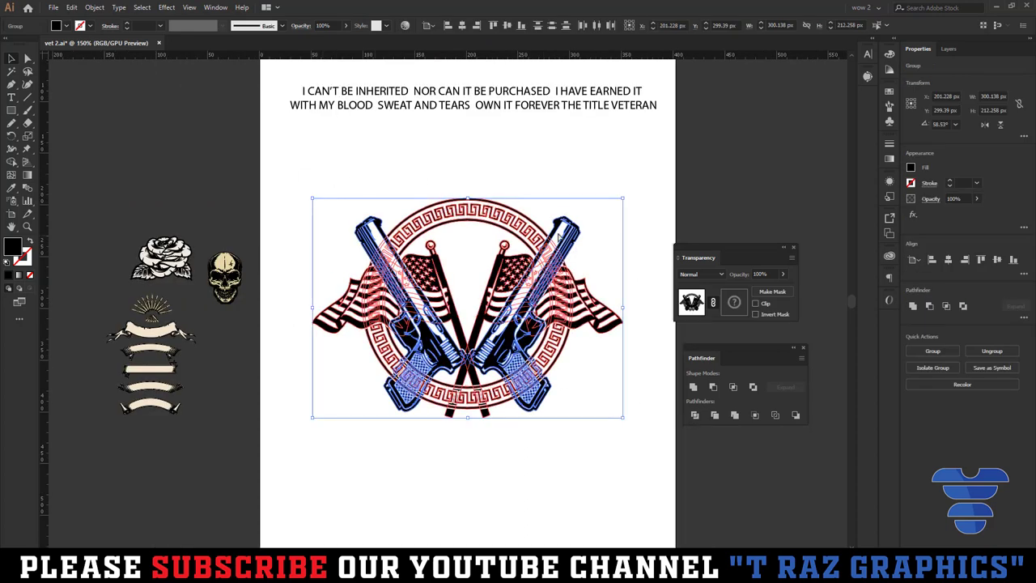
click(561, 178)
scroll(557, 176, down, 1)
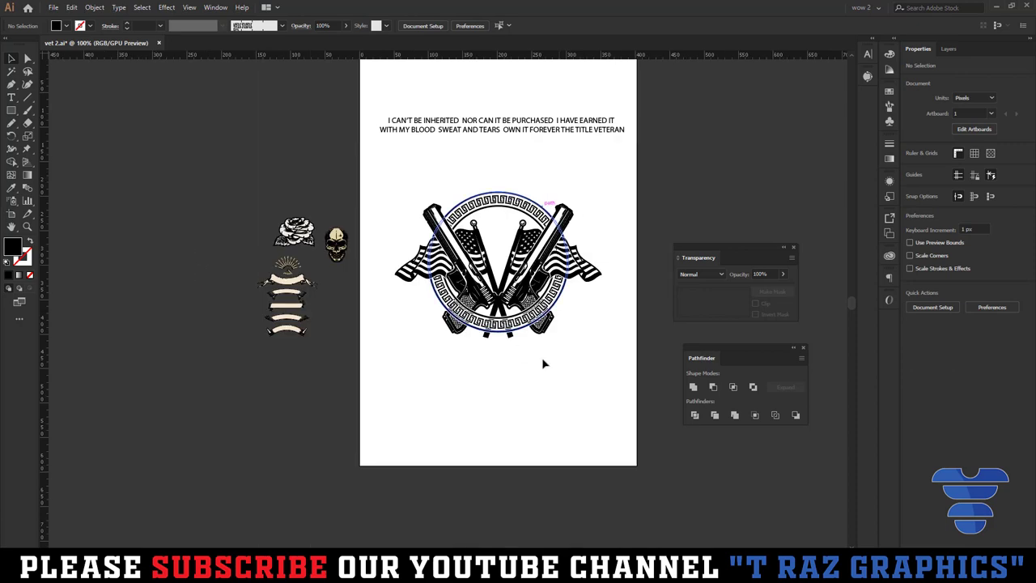
mouse_move(320, 267)
mouse_down()
mouse_move(475, 388)
mouse_move(527, 463)
mouse_up()
mouse_move(479, 433)
mouse_down()
mouse_move(509, 447)
mouse_move(605, 290)
mouse_move(602, 307)
mouse_up()
scroll(602, 307, up, 2)
click(584, 319)
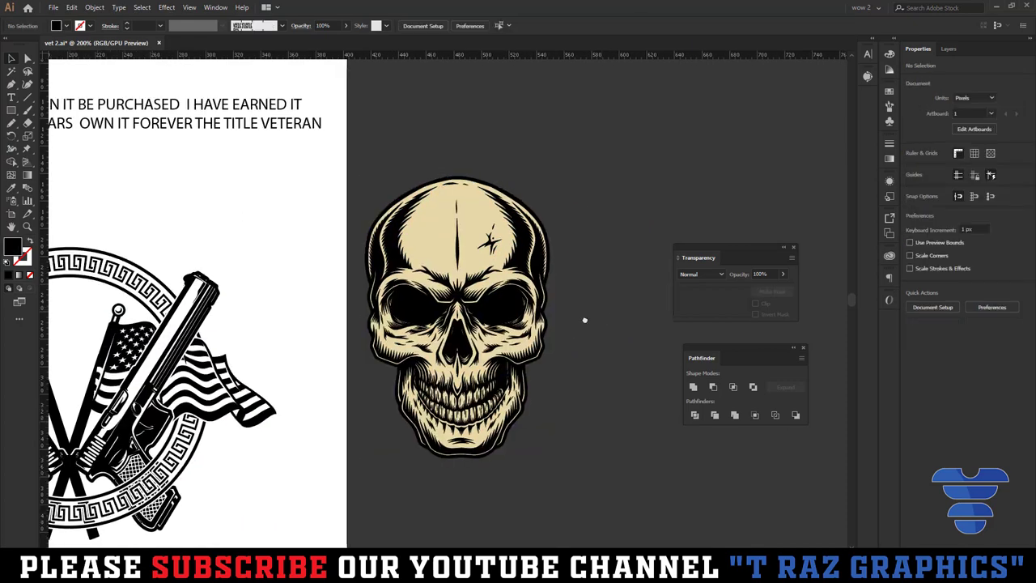
- Isolate the skull group, remove its beige-filled parts, and exit isolation
click(518, 322)
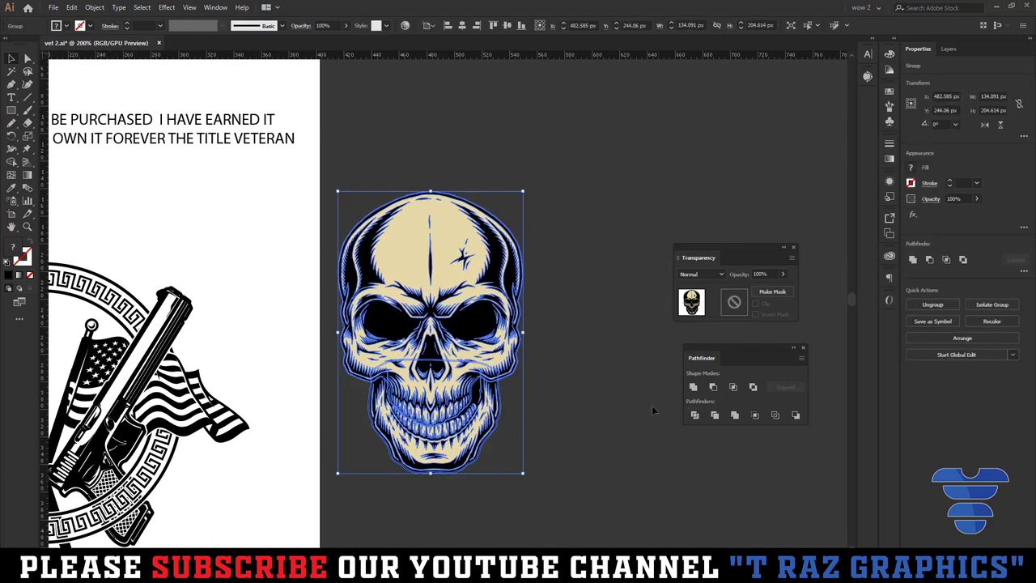
click(569, 394)
click(457, 241)
double_click(458, 241)
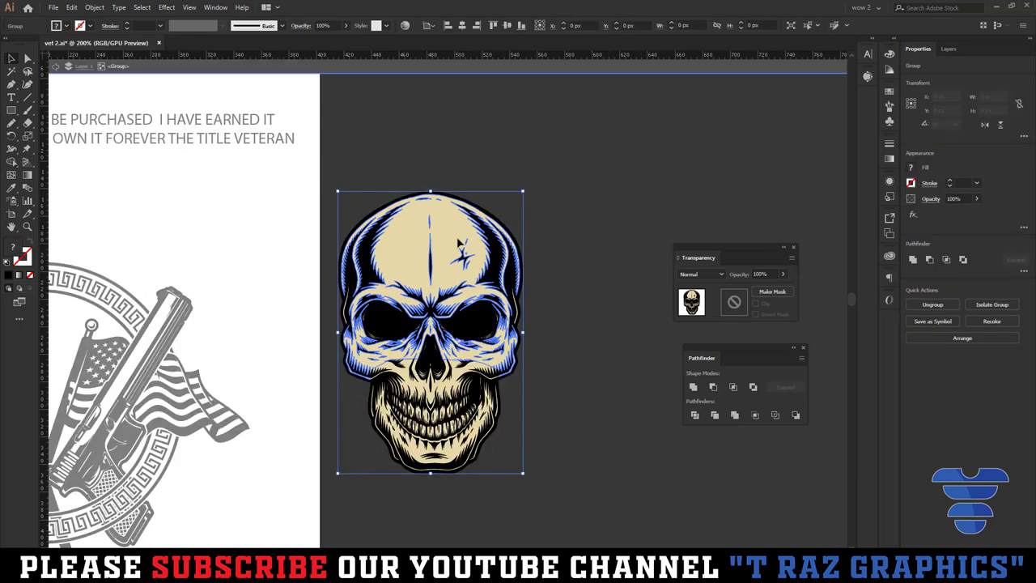
click(457, 241)
key(ctrl+a)
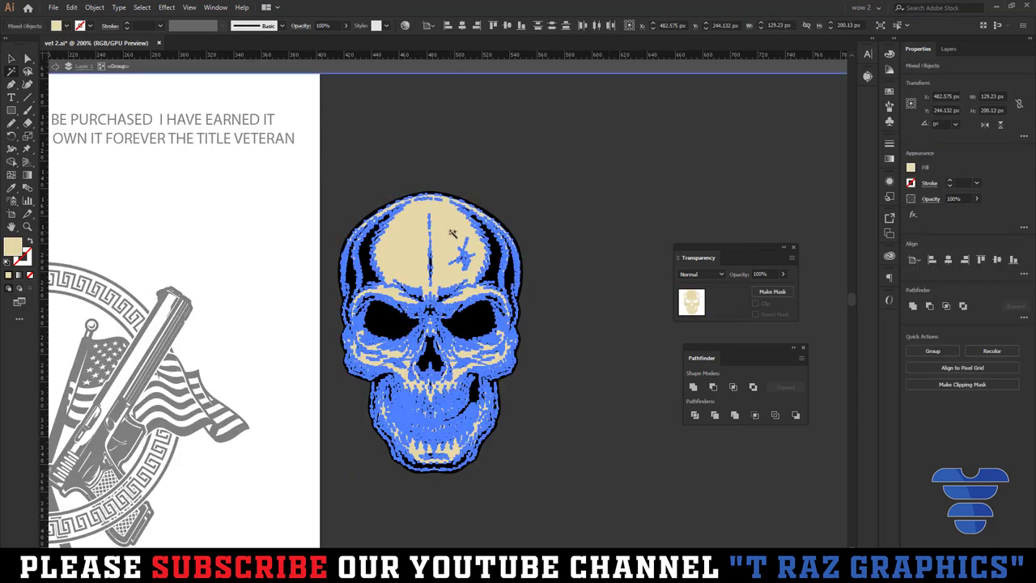
click(455, 238)
double_click(600, 325)
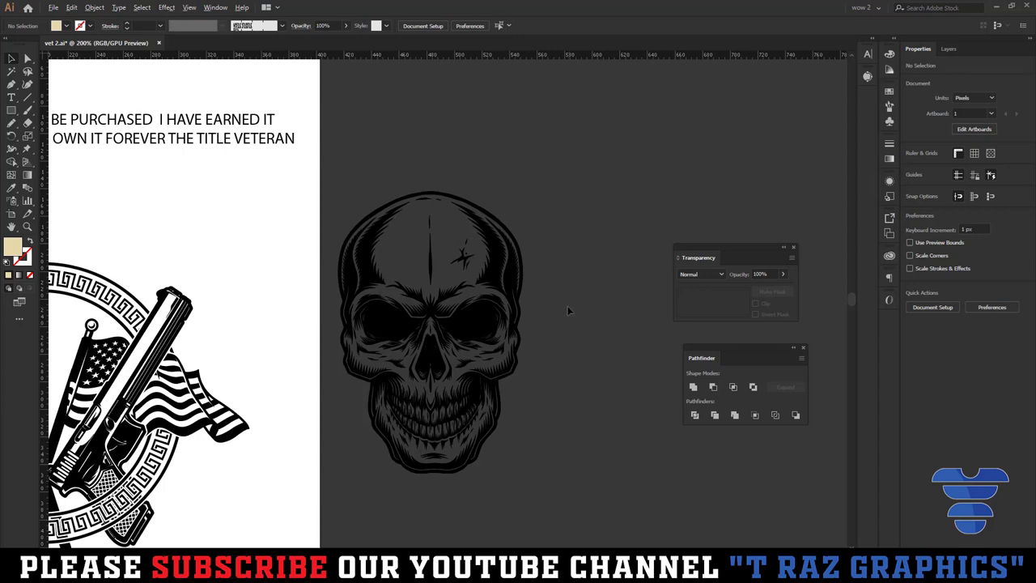
key(ctrl+minus)
click(522, 322)
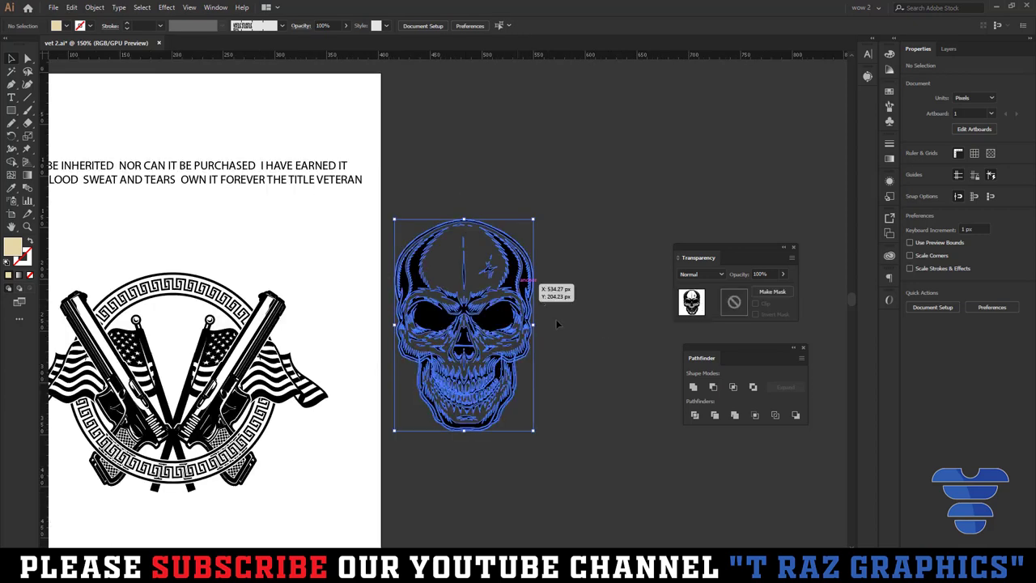
click(588, 367)
key(ctrl+minus)
- Move the skull onto the emblem and center it horizontally
drag(458, 357, 260, 400)
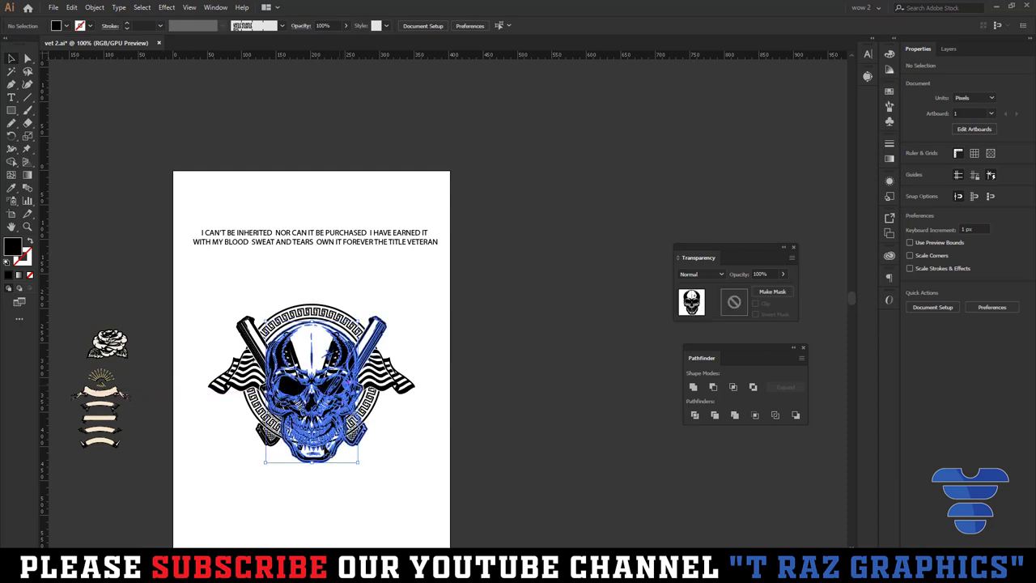
drag(313, 461, 314, 453)
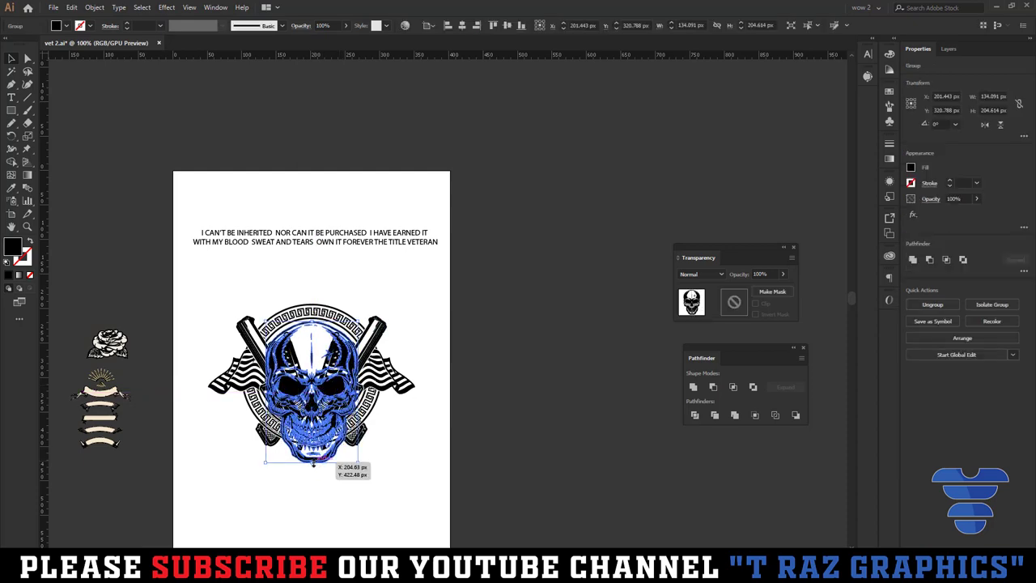
click(391, 465)
drag(392, 465, 524, 473)
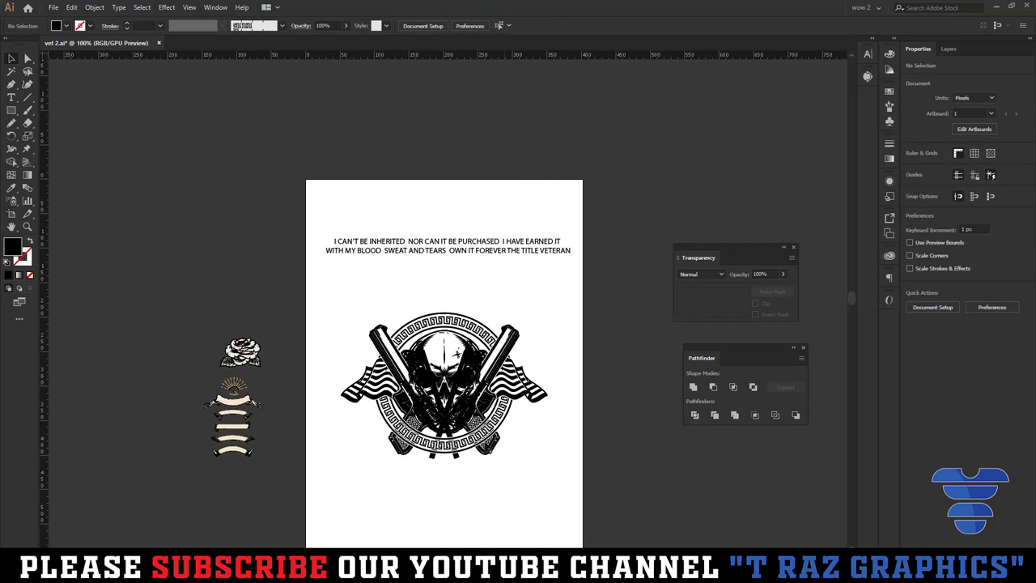
scroll(452, 400, up, 2)
drag(444, 279, 439, 285)
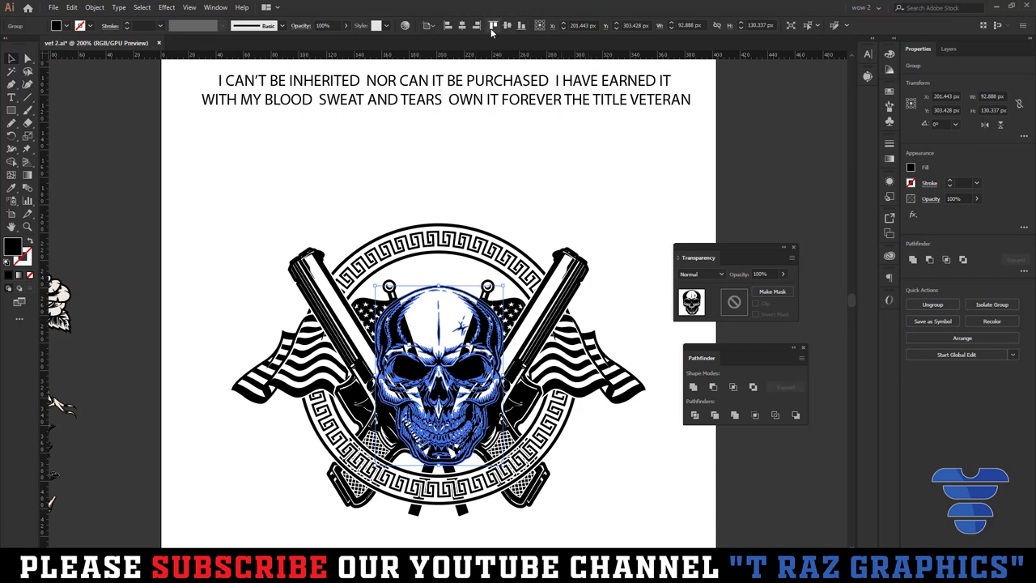
click(461, 29)
- Scale the skull group down slightly using its bounding box
click(550, 192)
click(447, 293)
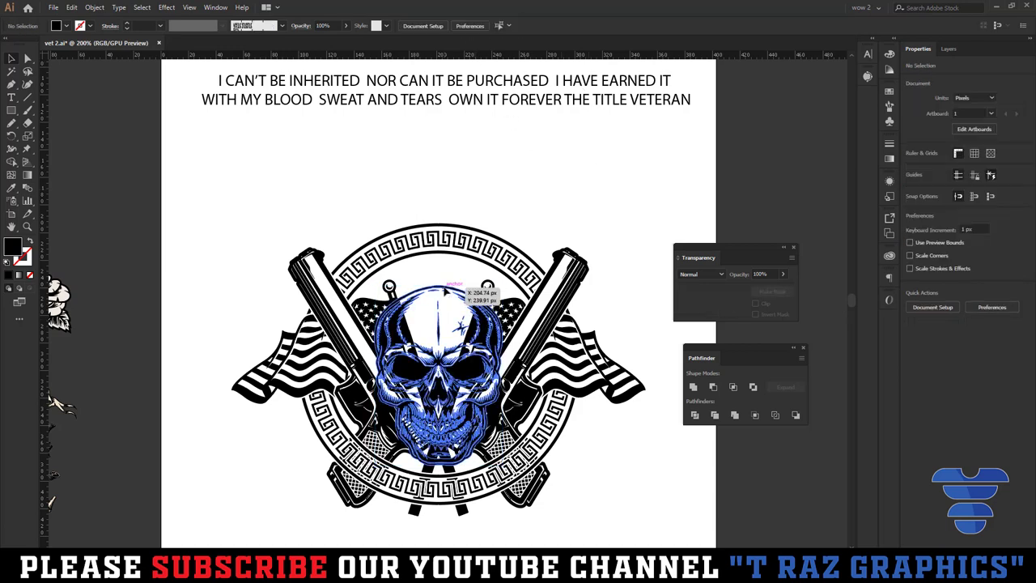
drag(437, 285, 438, 289)
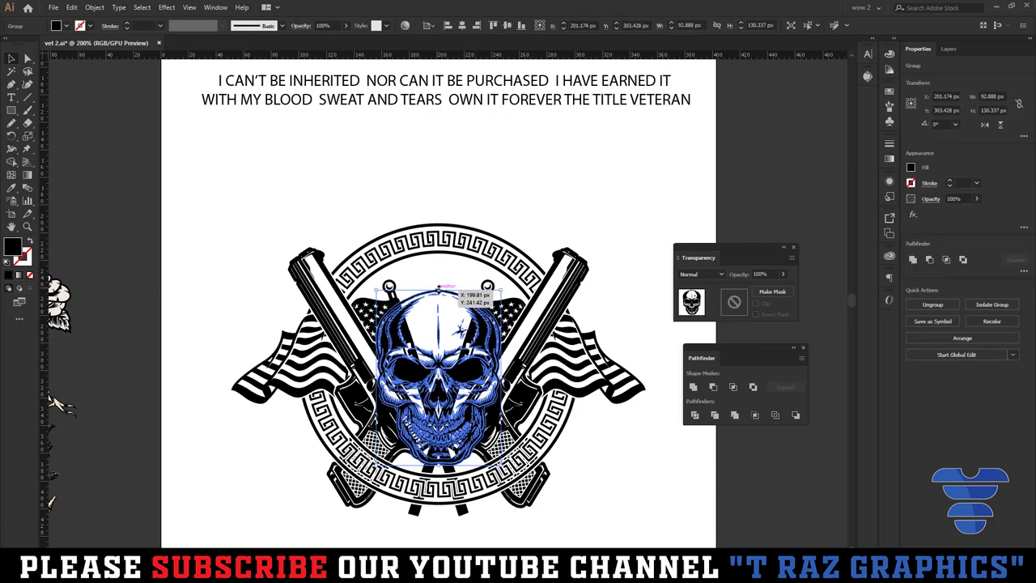
click(570, 210)
drag(569, 210, 595, 161)
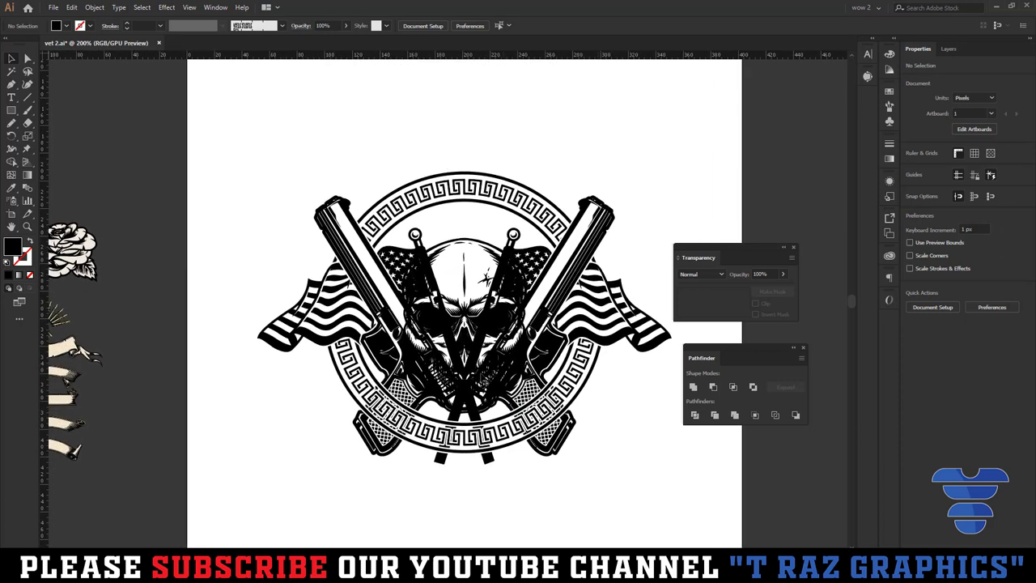
click(465, 411)
drag(466, 417, 486, 419)
click(547, 496)
- Add a 1 px round-join offset path around the skull group
drag(574, 494, 562, 488)
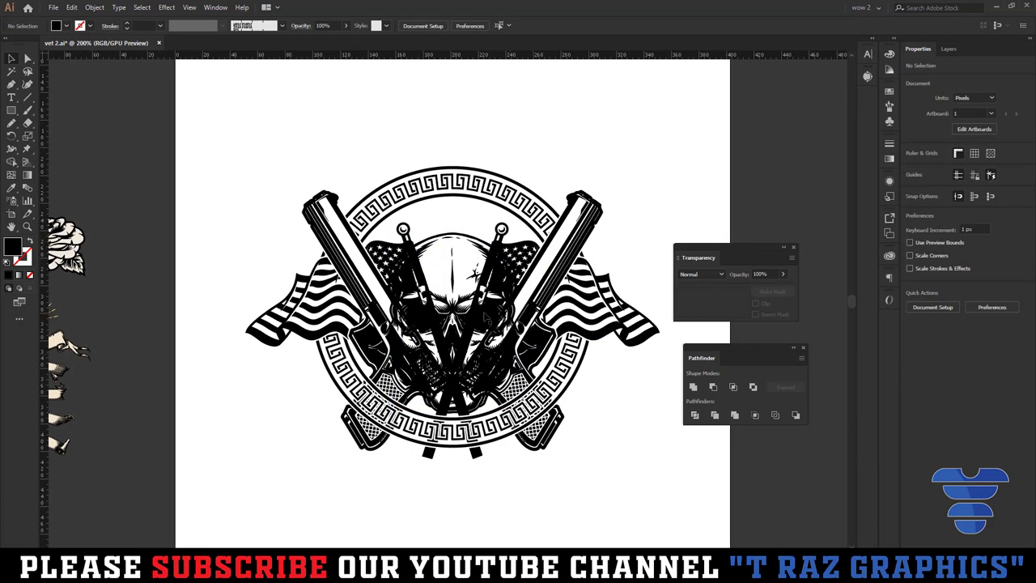
click(488, 318)
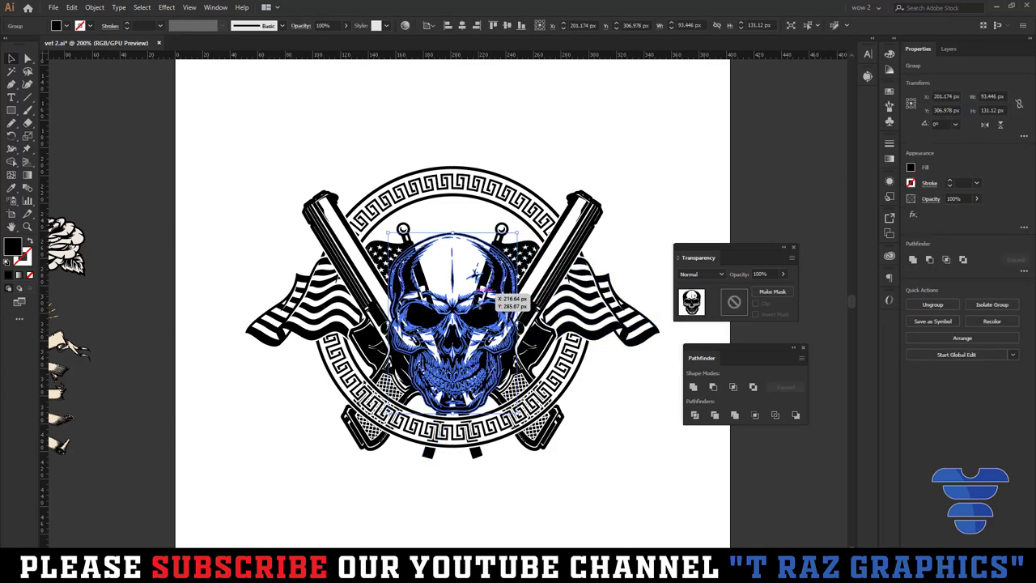
scroll(459, 437, up, 2)
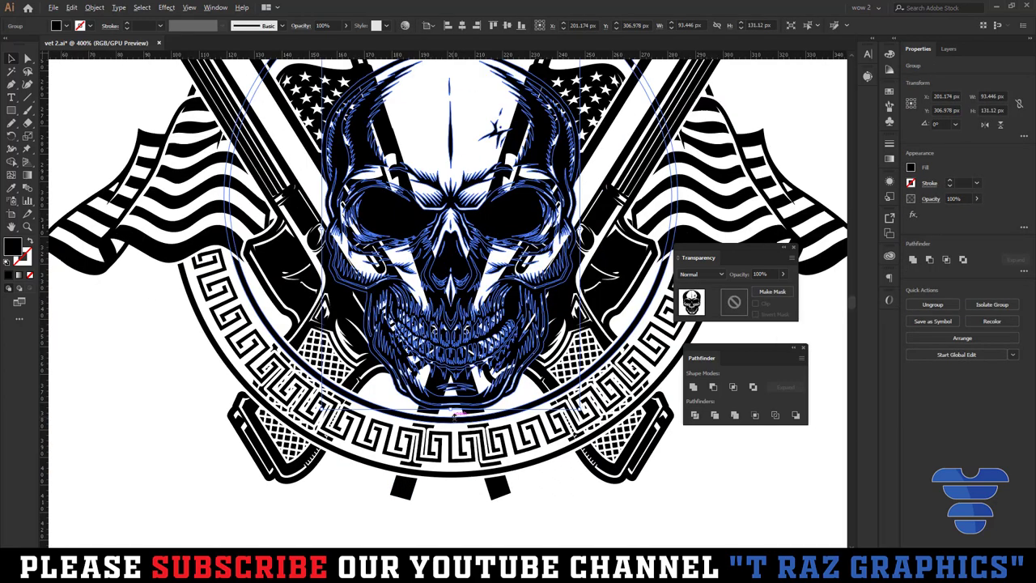
scroll(455, 407, down, 2)
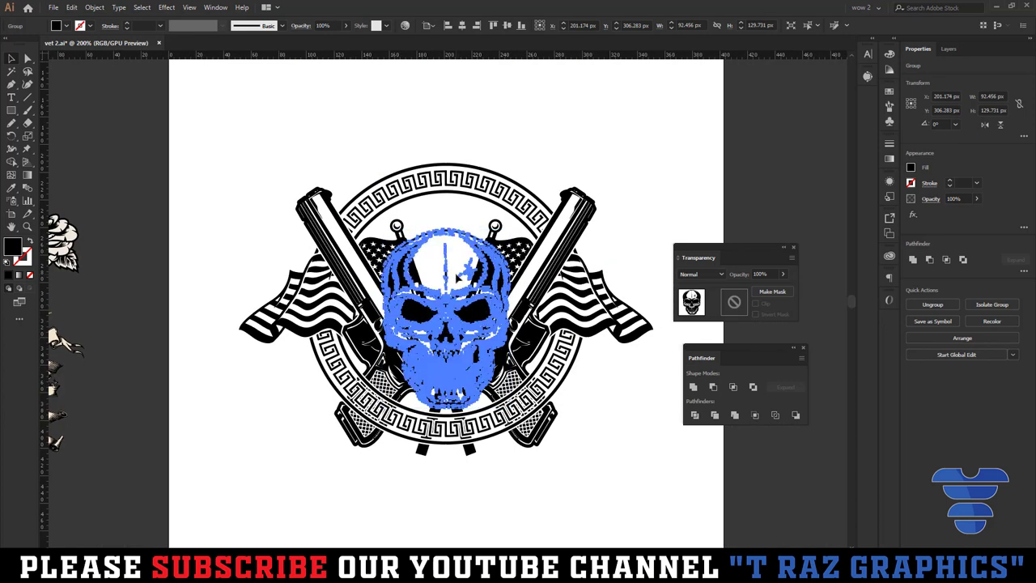
click(560, 216)
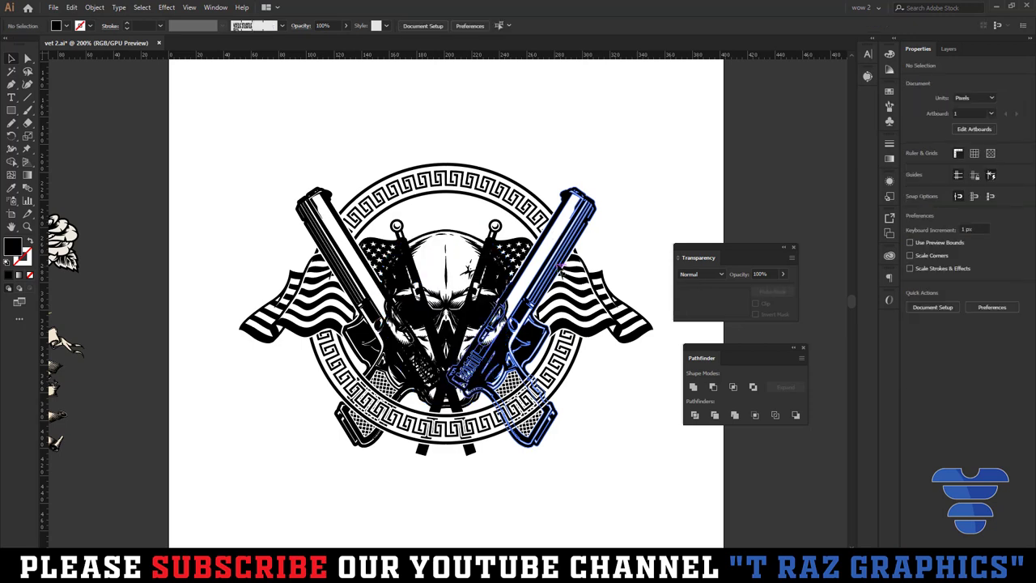
- Give the emblem an unclipped opacity mask containing the skull, merged with Pathfinder Merge
click(558, 271)
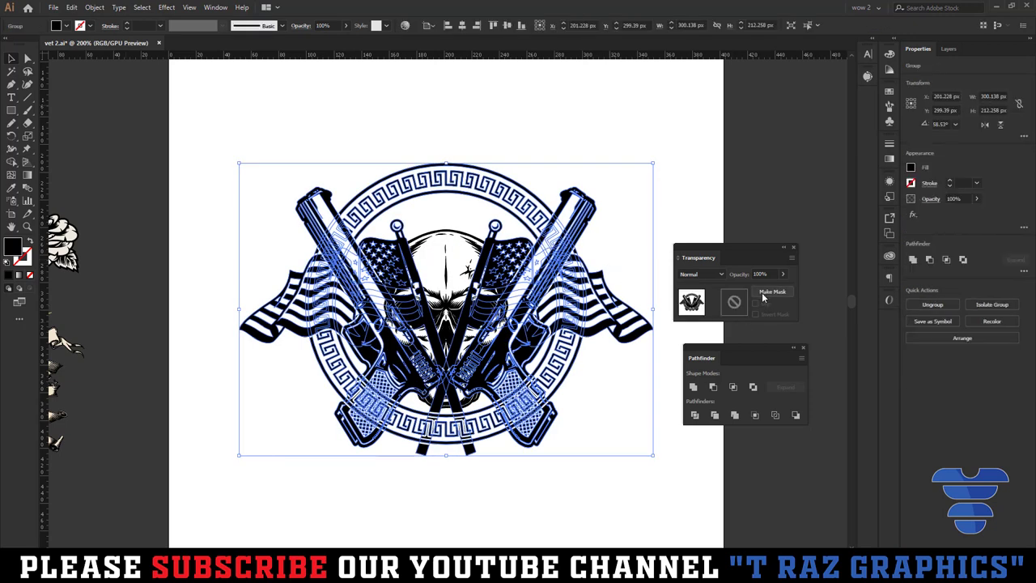
click(735, 302)
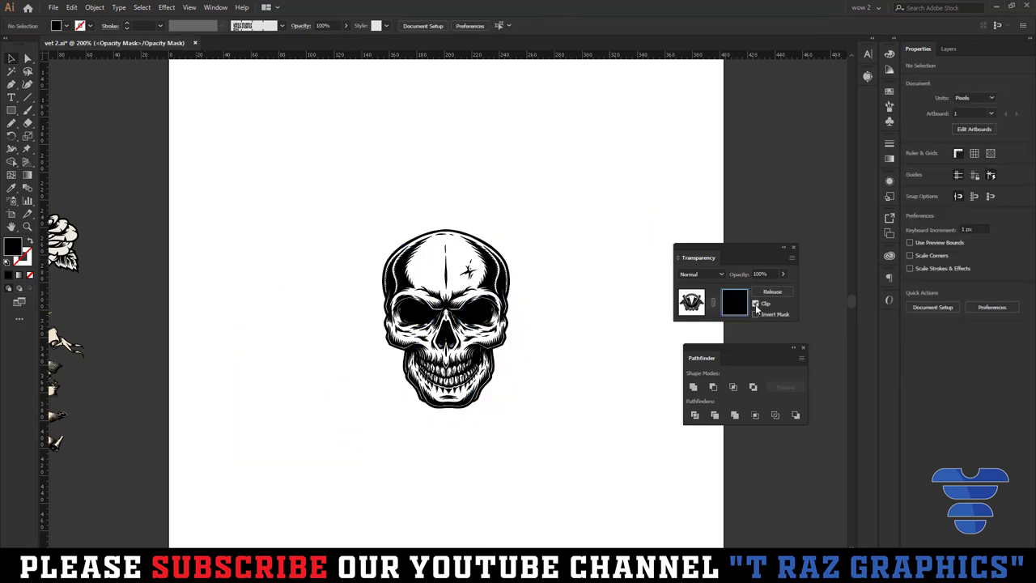
click(755, 304)
key(ctrl+f)
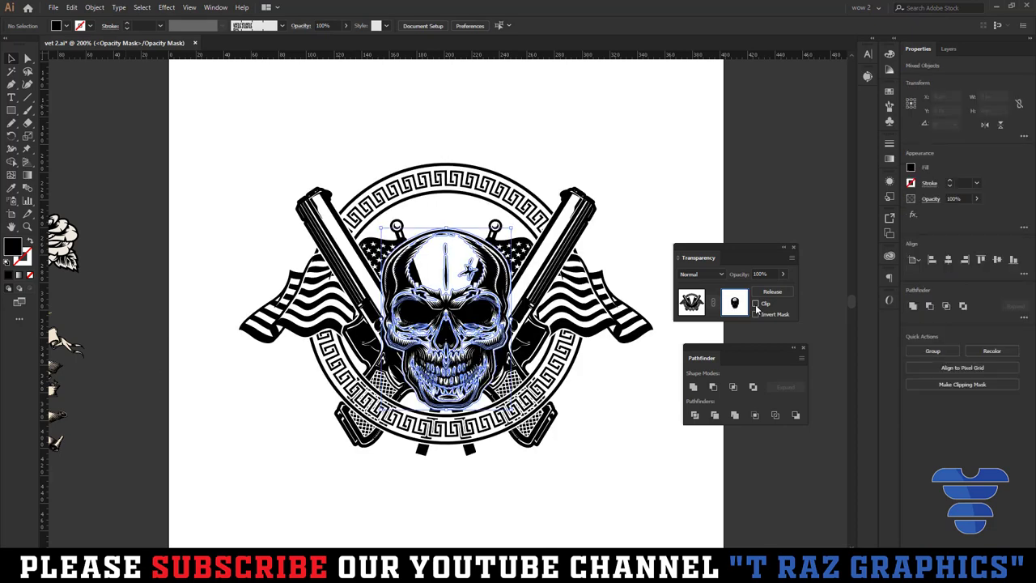
scroll(502, 328, up, 2)
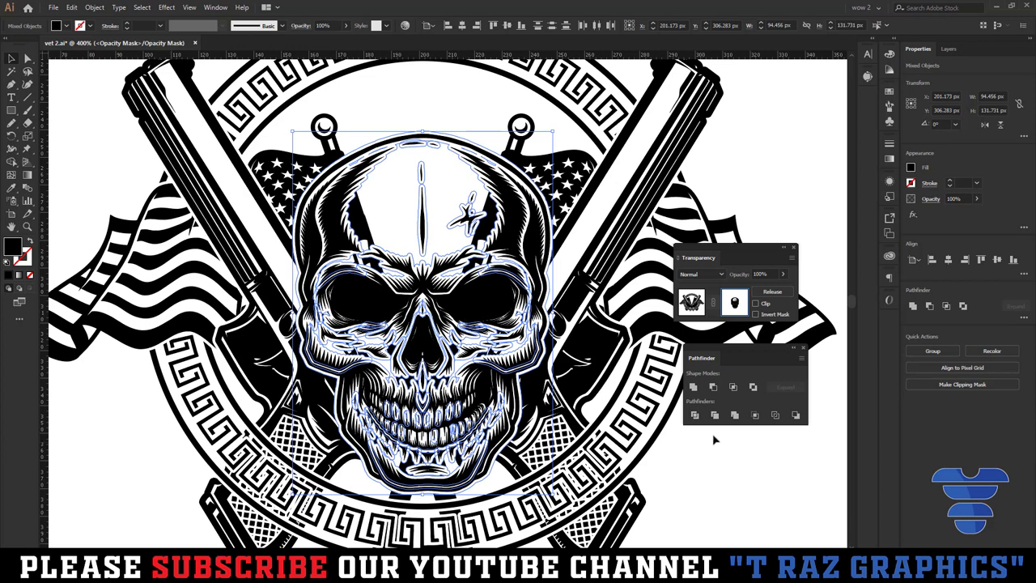
click(735, 416)
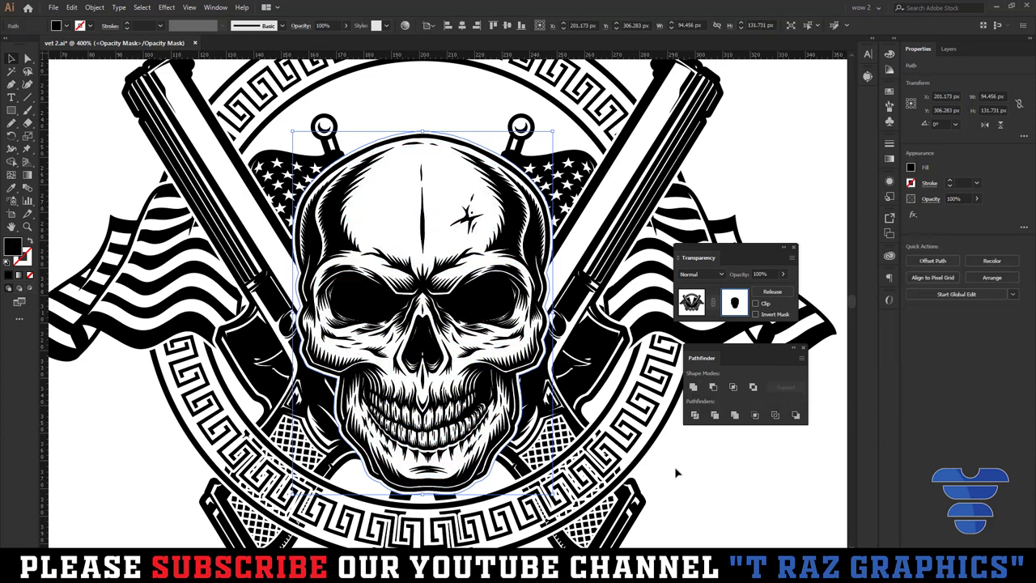
click(719, 488)
scroll(381, 274, down, 2)
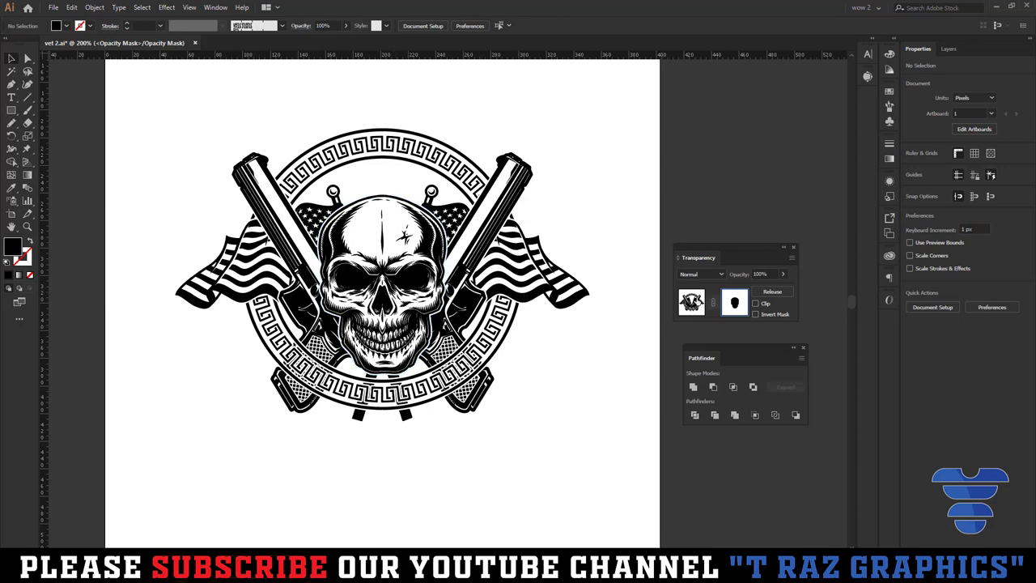
click(691, 302)
- Deselect and pan the view toward the headline text
click(576, 344)
scroll(575, 344, up, 2)
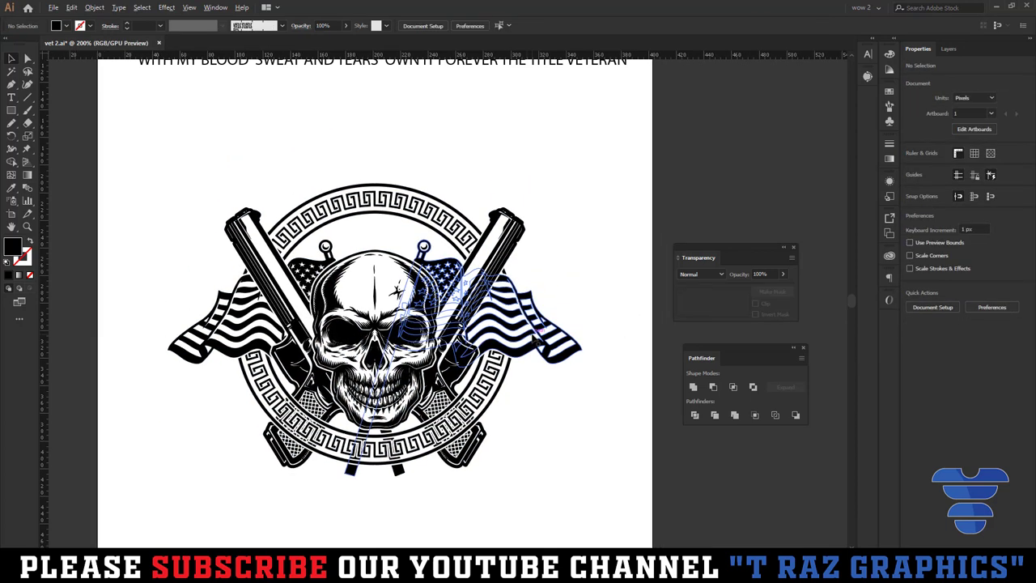
scroll(534, 336, down, 2)
scroll(570, 380, up, 1)
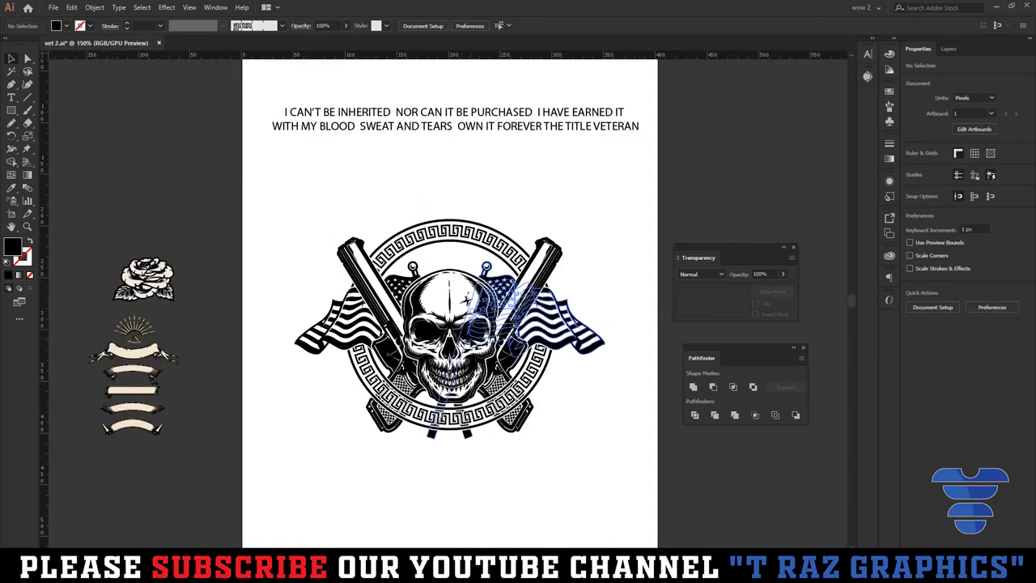
key(p)
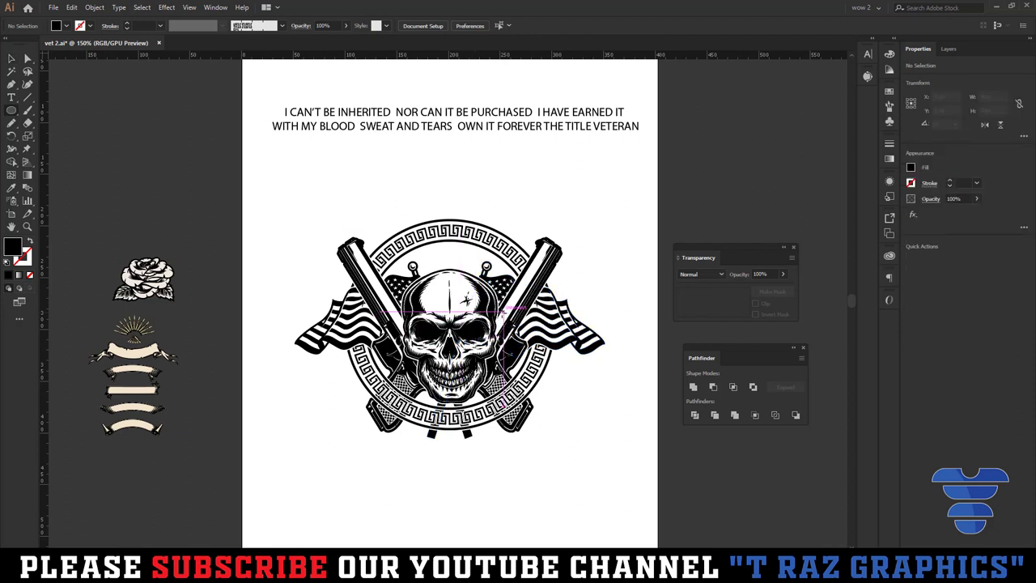
key(v)
drag(623, 389, 620, 391)
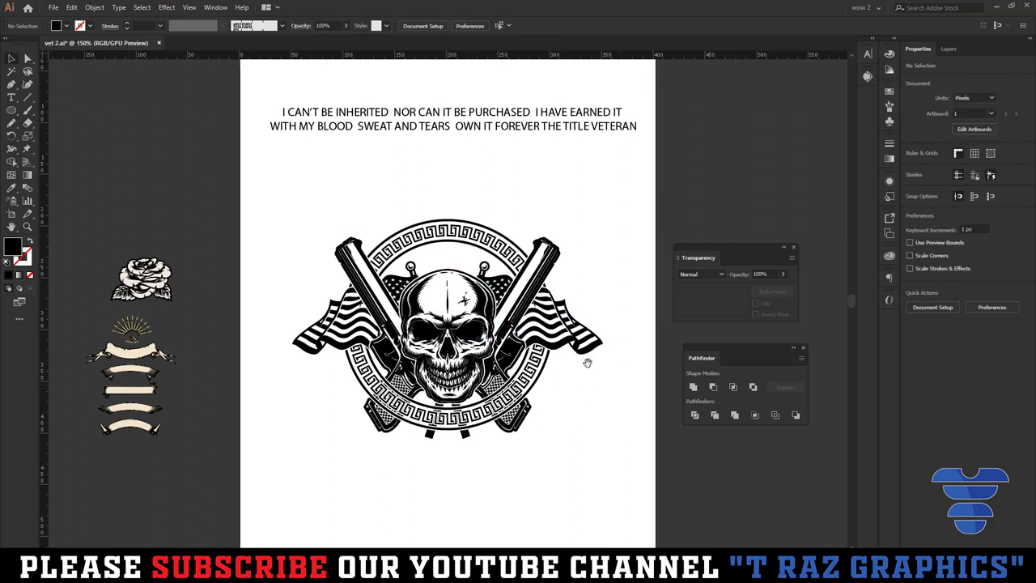
drag(455, 170, 438, 199)
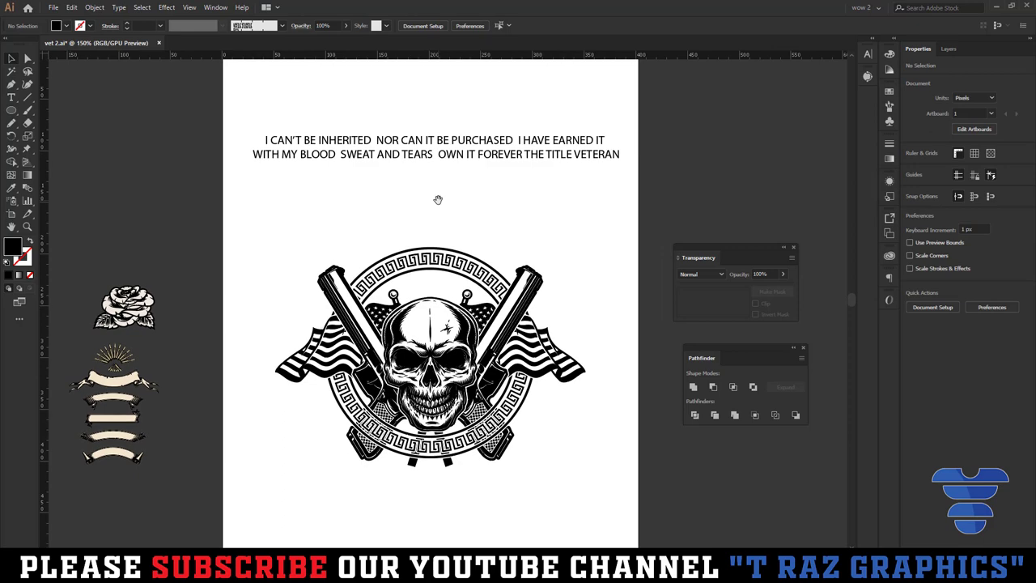
scroll(162, 421, up, 1)
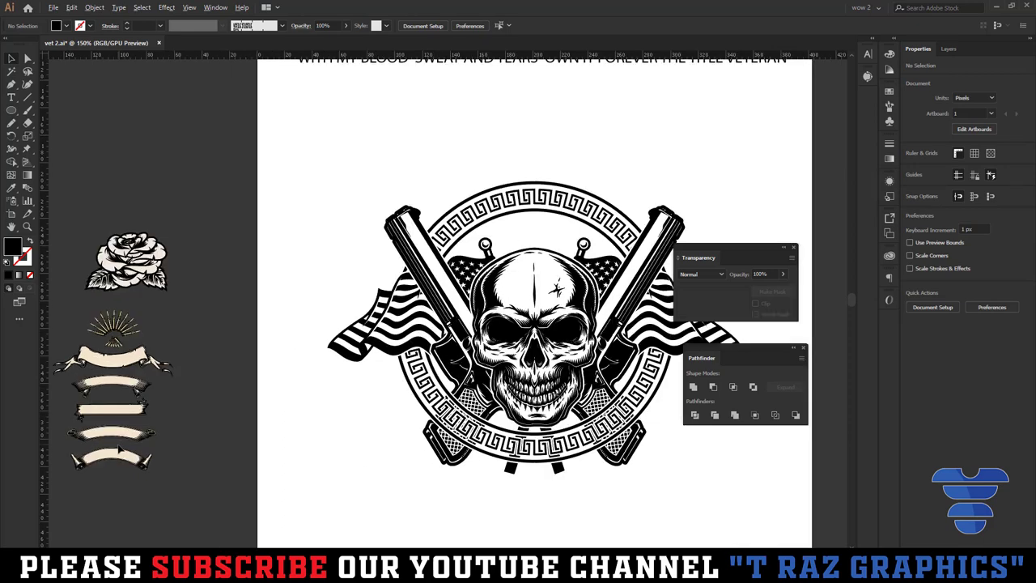
scroll(161, 421, up, 2)
scroll(172, 428, down, 2)
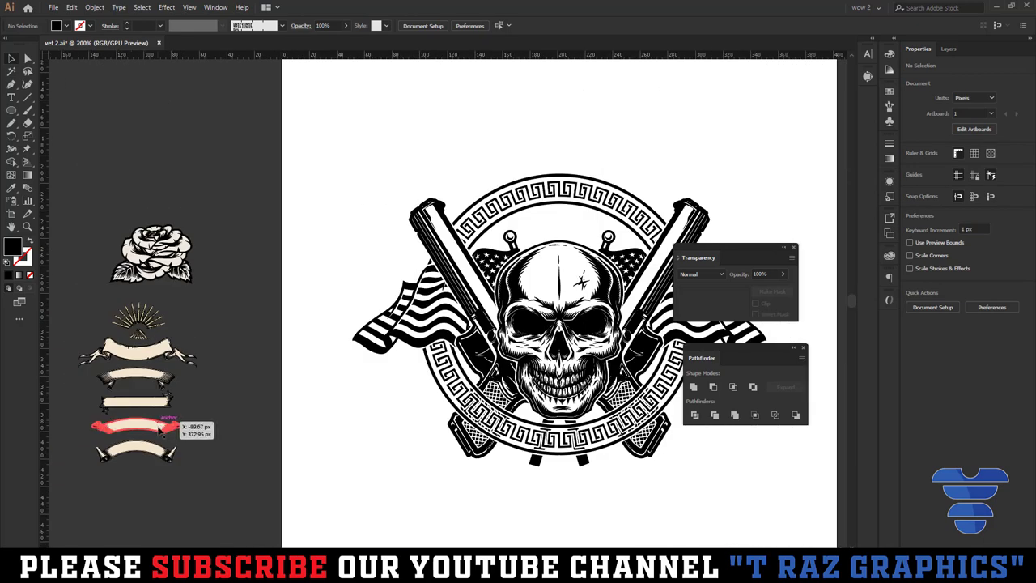
- Place the red banner above the emblem, discarding the large one, and flatten it to 41 px
mouse_move(172, 429)
mouse_down()
mouse_move(613, 183)
mouse_move(670, 184)
mouse_up()
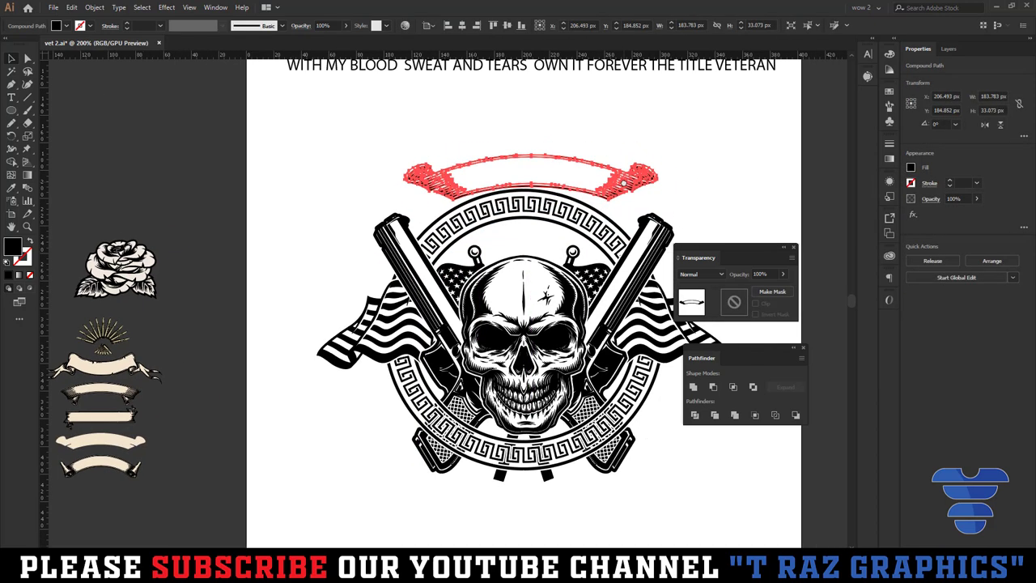
drag(670, 185, 578, 197)
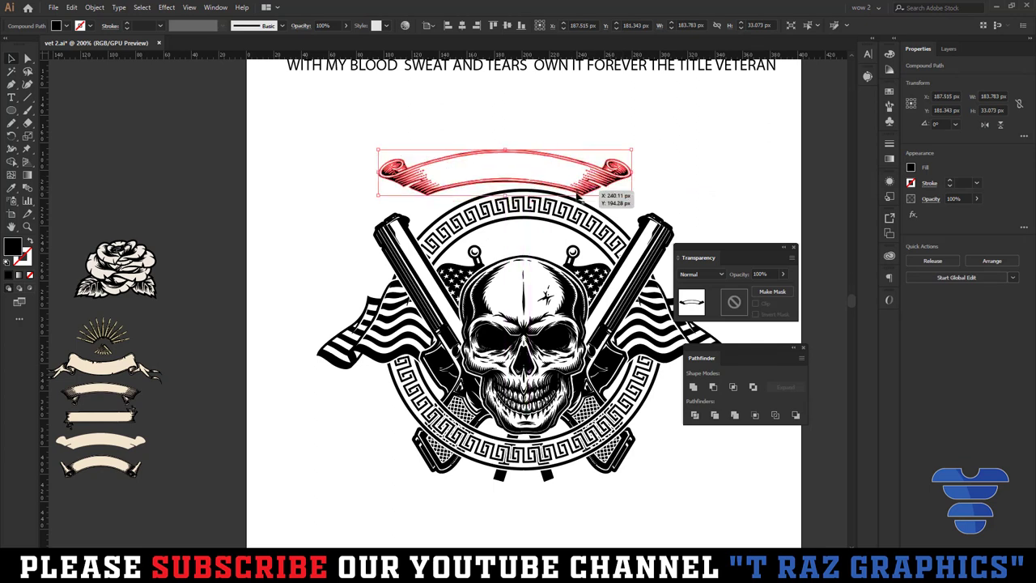
key(Delete)
drag(101, 463, 553, 162)
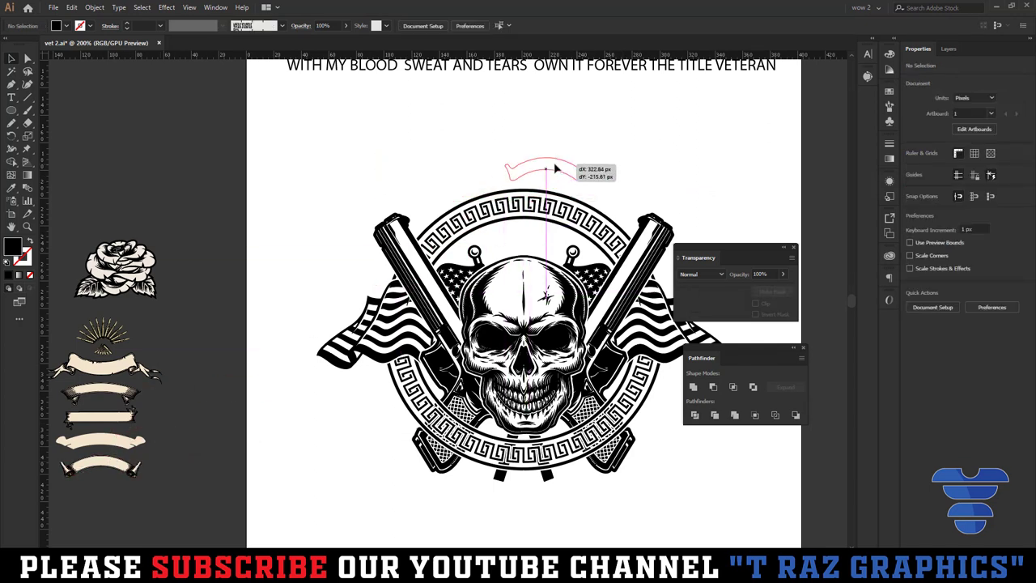
mouse_move(137, 472)
mouse_down()
mouse_move(557, 187)
mouse_move(653, 176)
mouse_up()
mouse_move(511, 223)
mouse_down()
mouse_move(588, 196)
mouse_move(597, 203)
mouse_up()
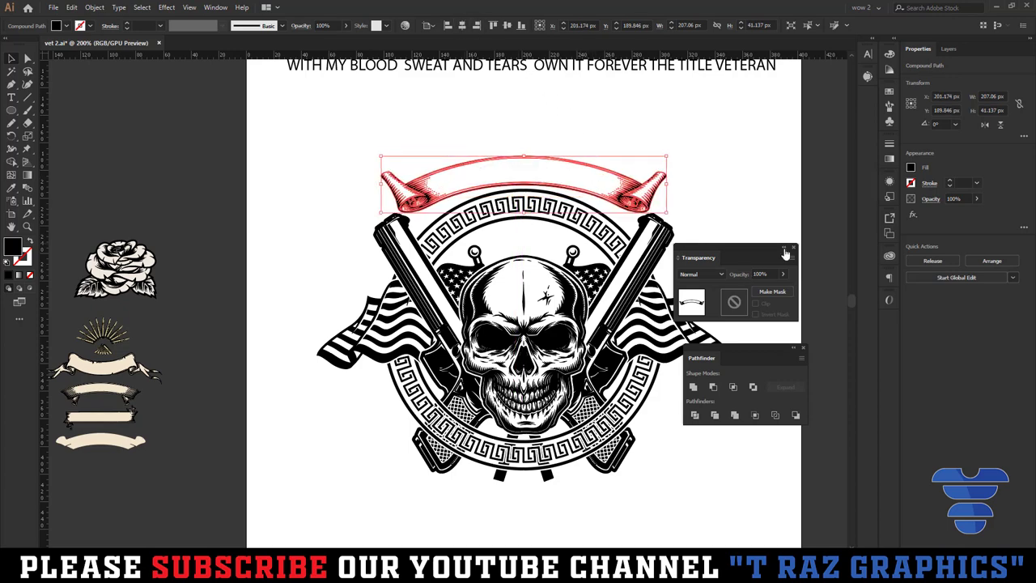
scroll(664, 197, up, 5)
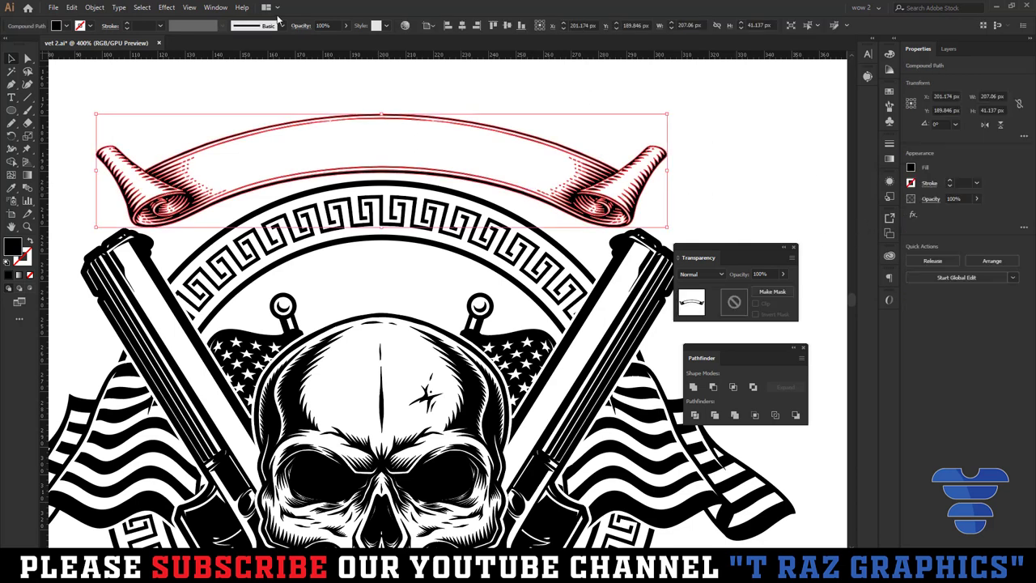
- Apply an Arc warp with 12% bend to the top banner
click(167, 8)
click(319, 151)
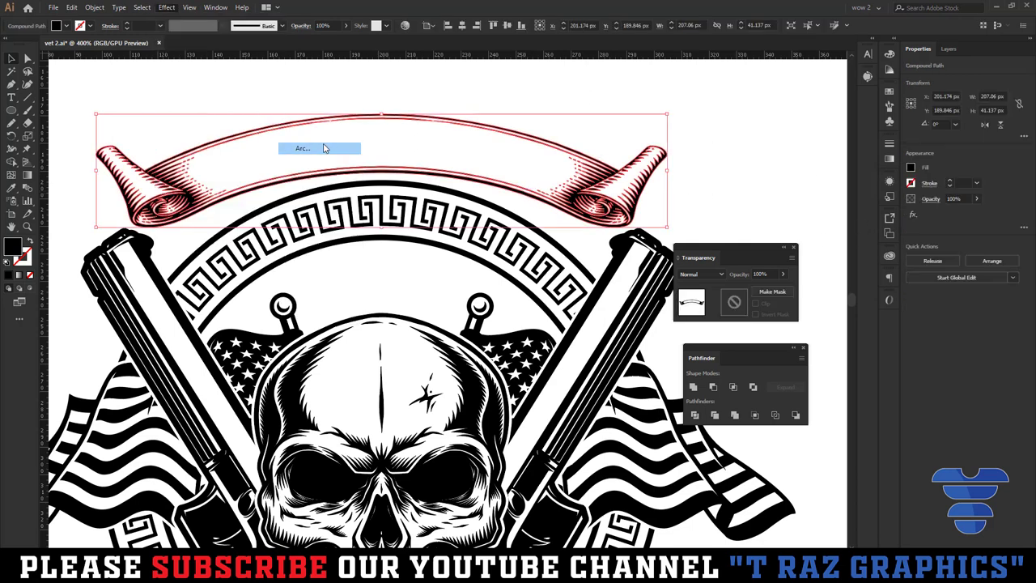
drag(857, 298, 849, 300)
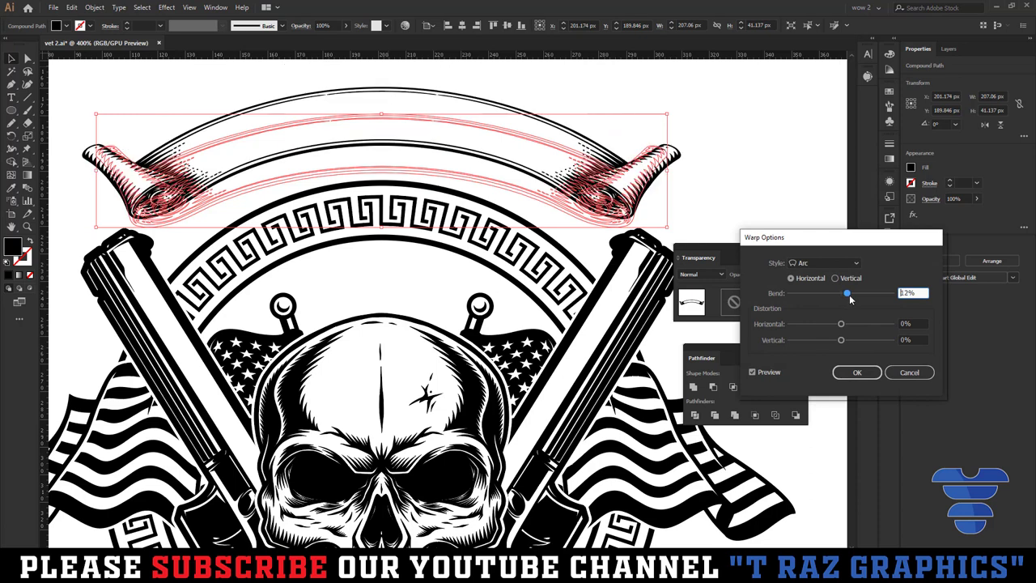
click(857, 372)
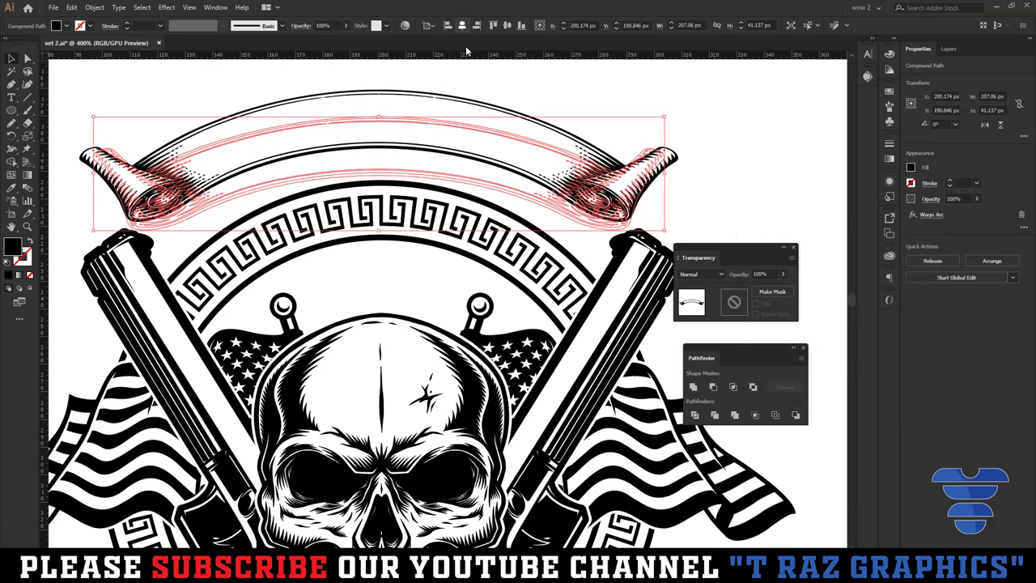
- Shrink the banner slightly, lower it over the ring, and raise the arc bend to 15%
key(Right)
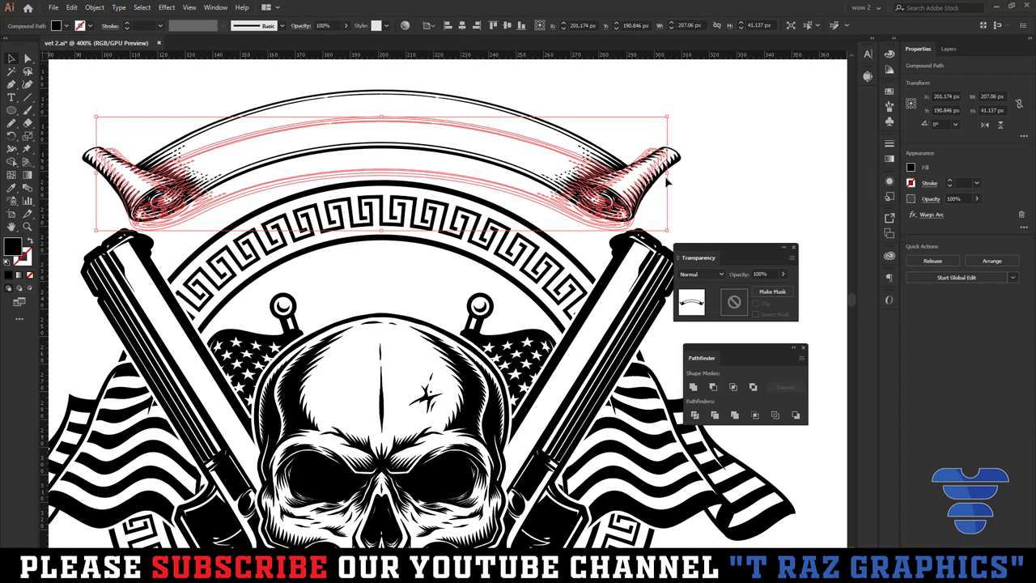
drag(667, 183, 583, 192)
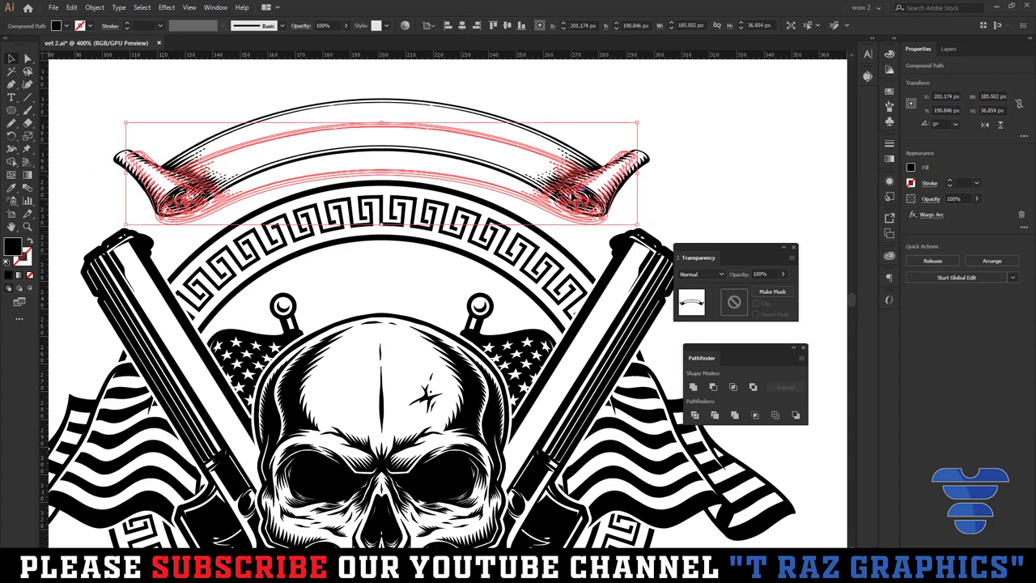
key(Down)
key(Down)
key(Down)
key(Down)
key(Down)
key(Down)
key(Down)
key(Down)
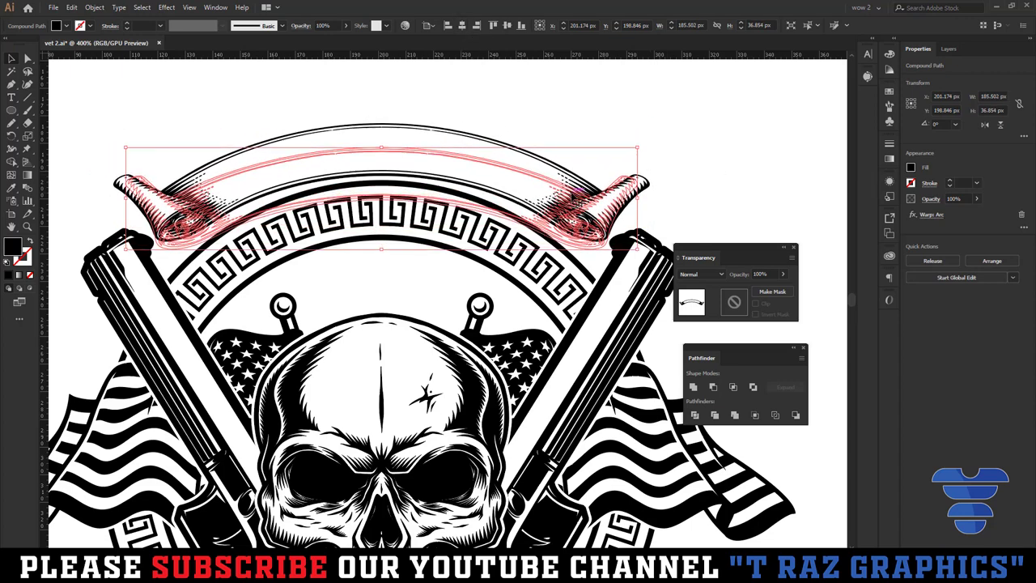
click(930, 215)
key(Up)
key(Up)
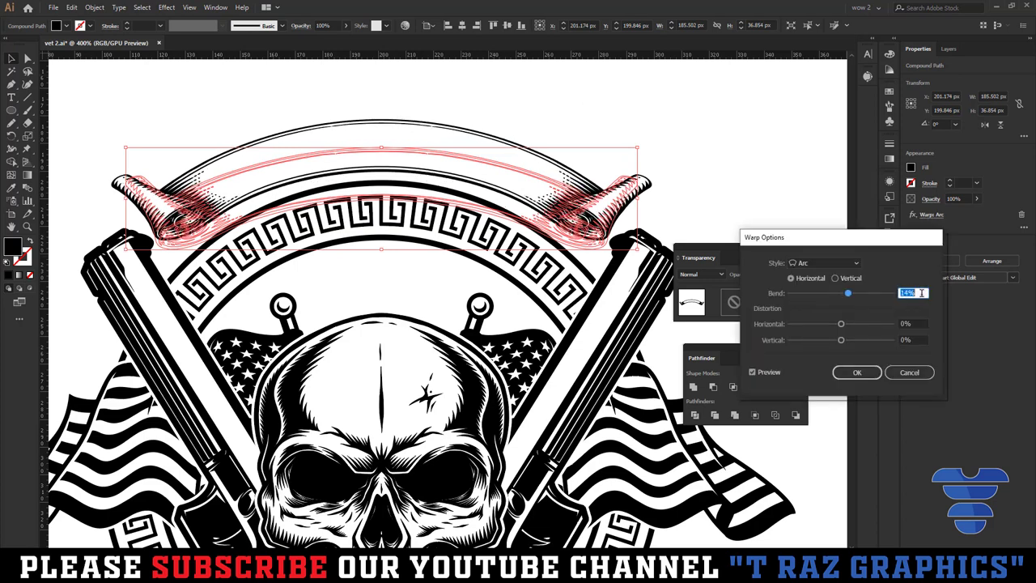
key(Up)
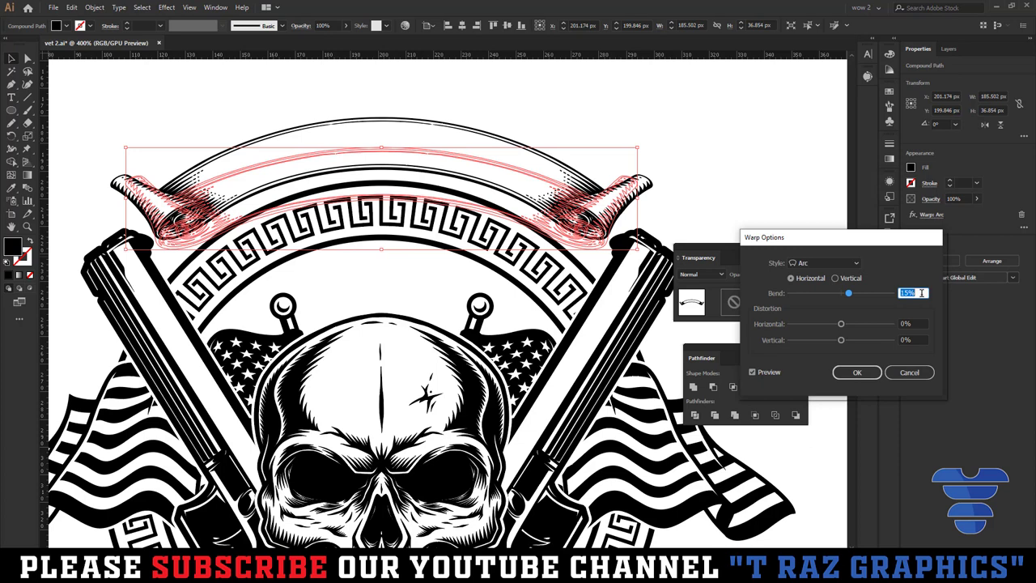
key(Up)
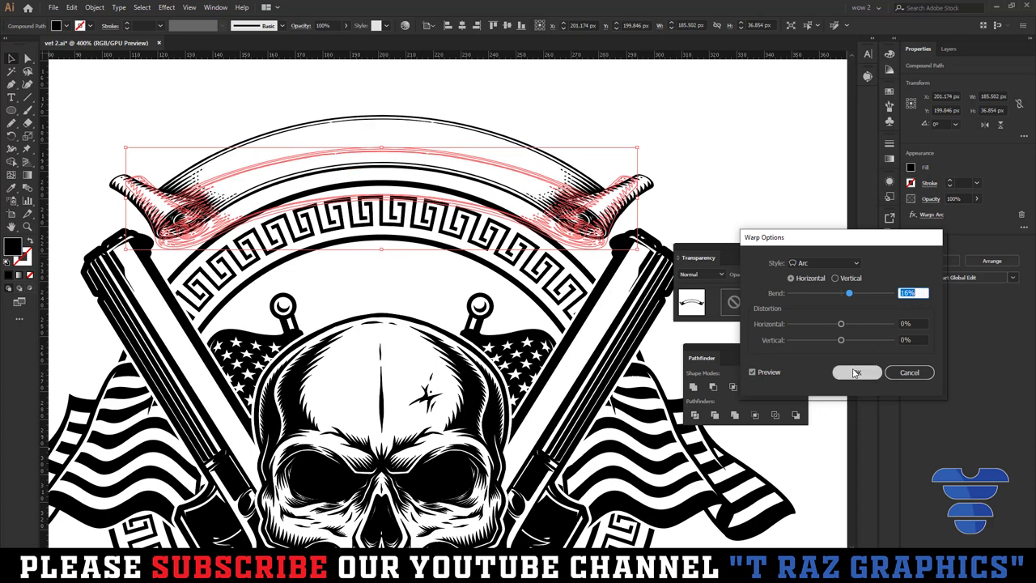
click(855, 372)
- Increase the banner's arc bend to 18% and nudge it down one step
key(Down)
key(Down)
key(Down)
key(Down)
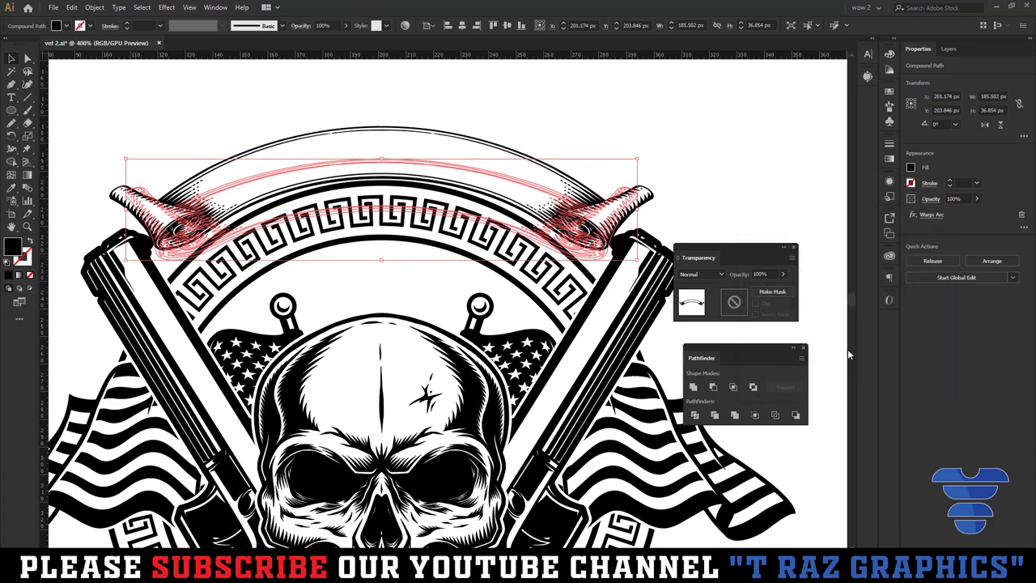
key(Up)
click(933, 217)
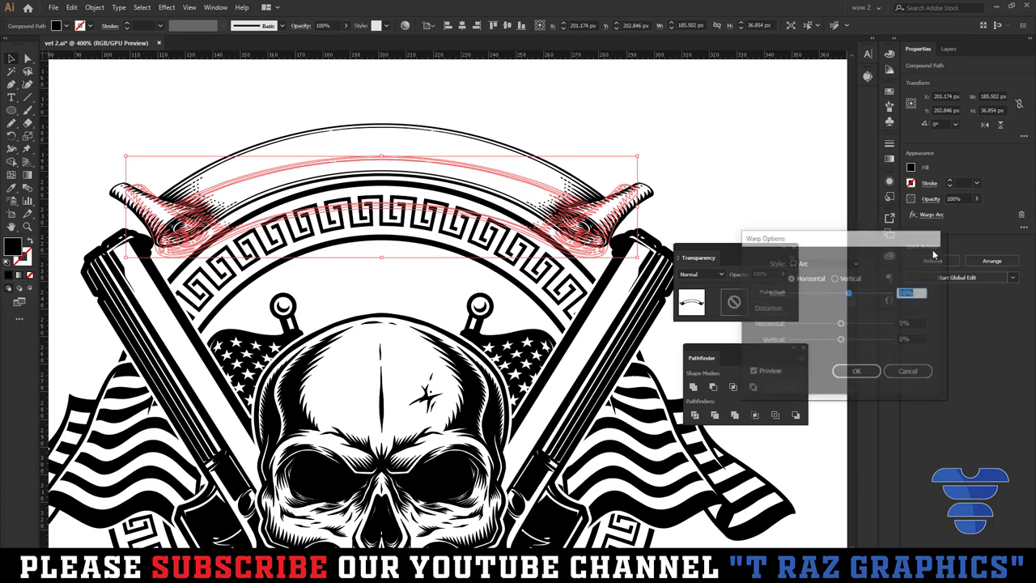
key(Up)
key(Up)
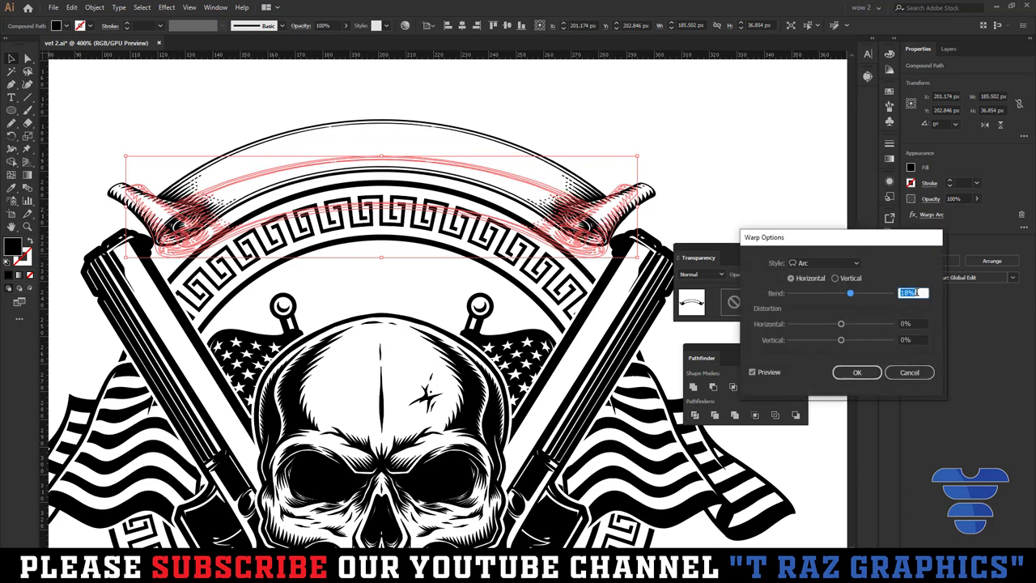
key(Up)
click(858, 372)
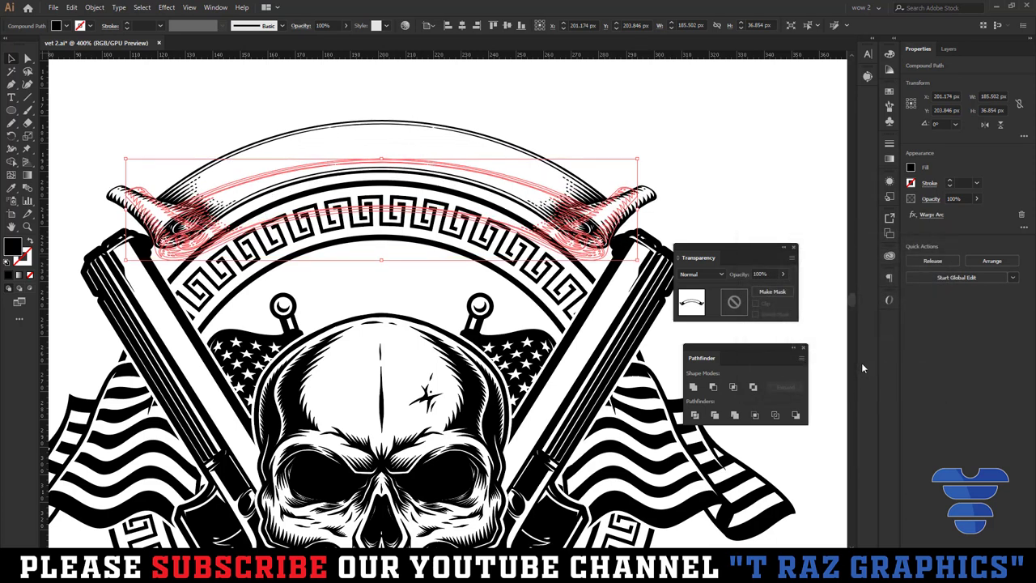
key(Down)
- Move the warped banner up slightly and check it against the whole emblem
click(715, 158)
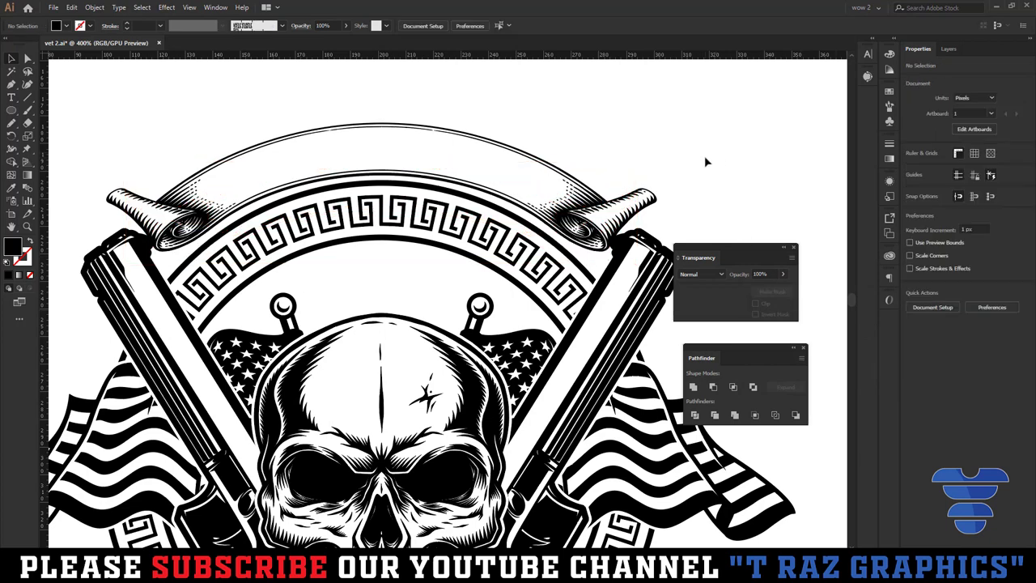
key(ctrl+minus)
key(ctrl+minus)
scroll(602, 175, up, 2)
click(509, 222)
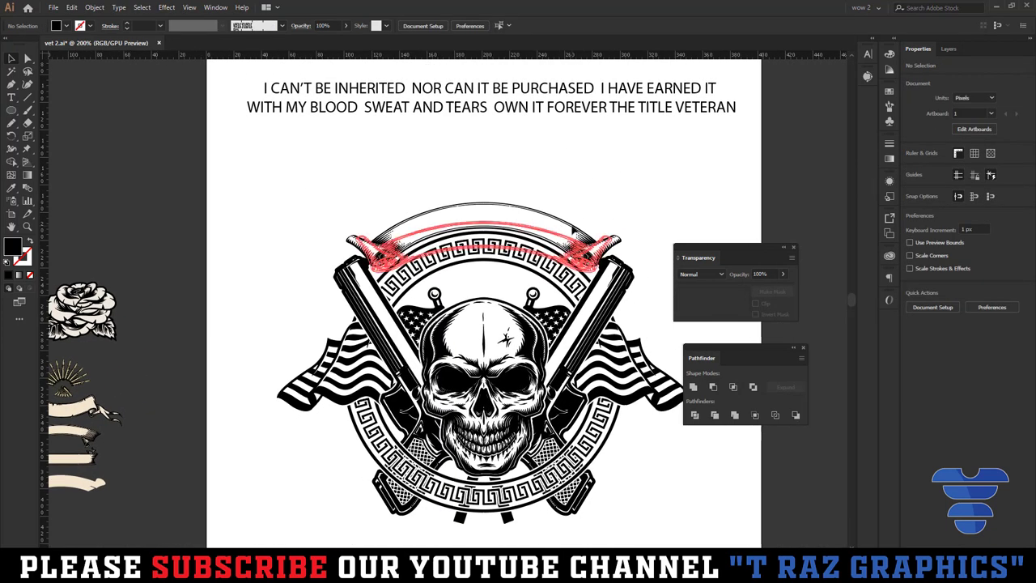
key(ctrl+plus)
key(ctrl+plus)
drag(486, 225, 554, 159)
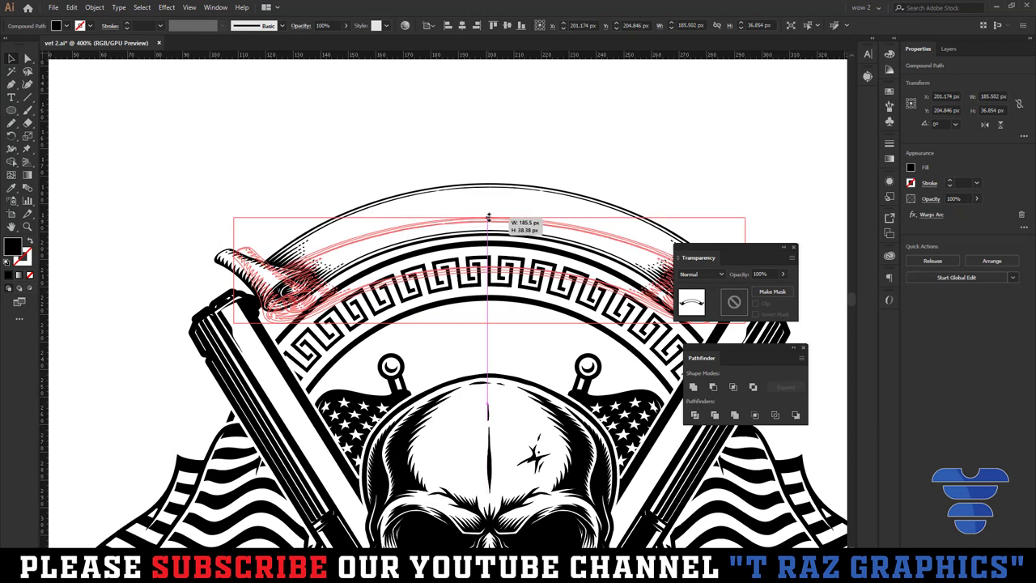
click(554, 159)
key(ctrl+minus)
key(ctrl+minus)
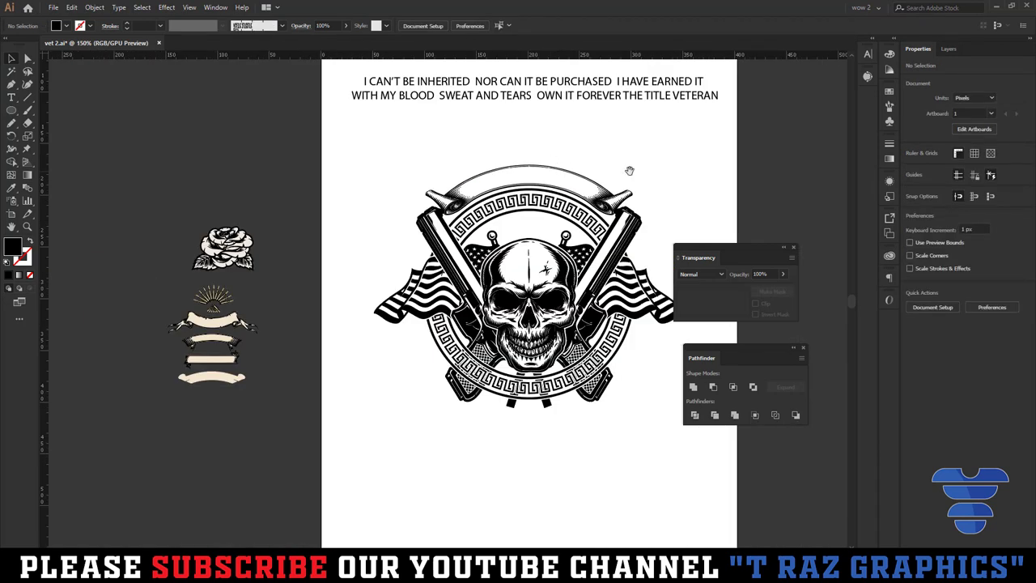
- Try moving a side banner onto the emblem's top scroll, then deselect
key(ctrl+minus)
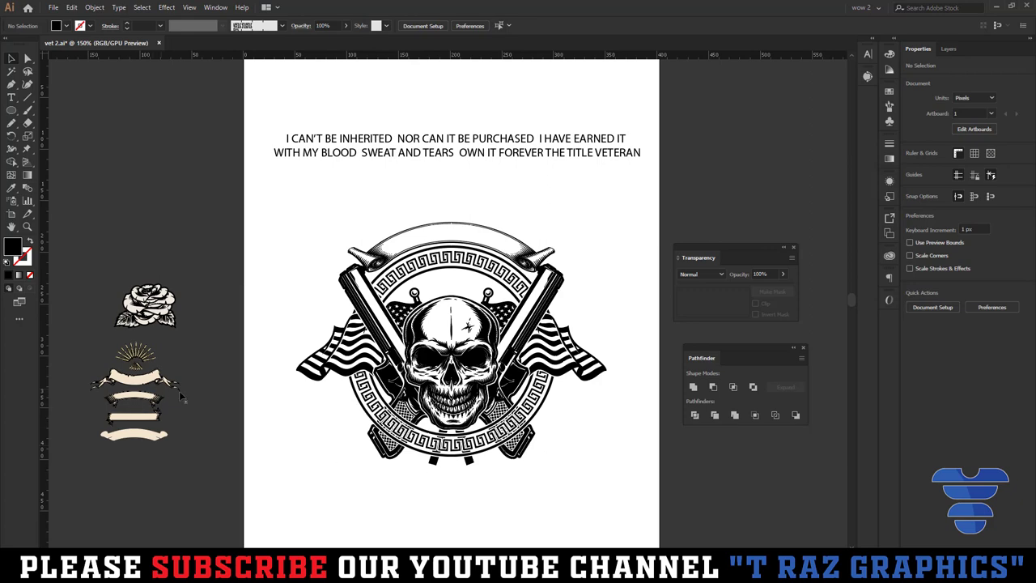
click(148, 387)
drag(148, 387, 462, 262)
key(ctrl+plus)
key(ctrl+plus)
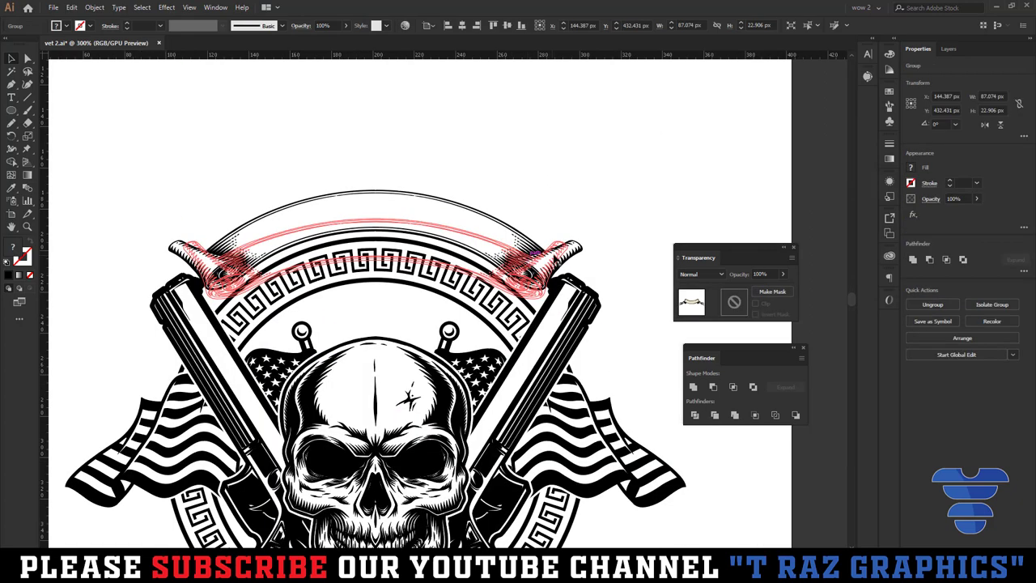
drag(566, 257, 582, 257)
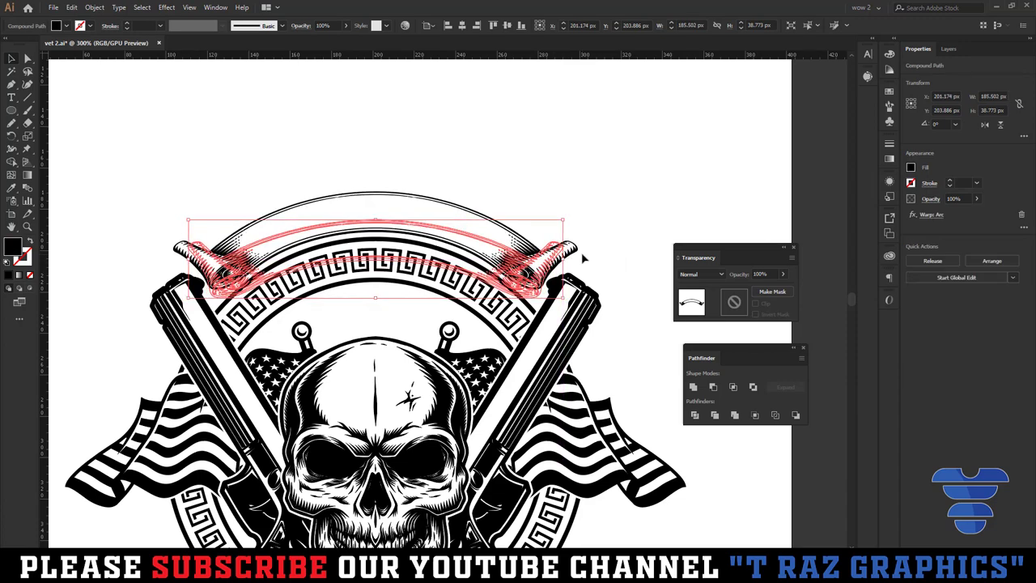
click(582, 258)
key(ctrl+minus)
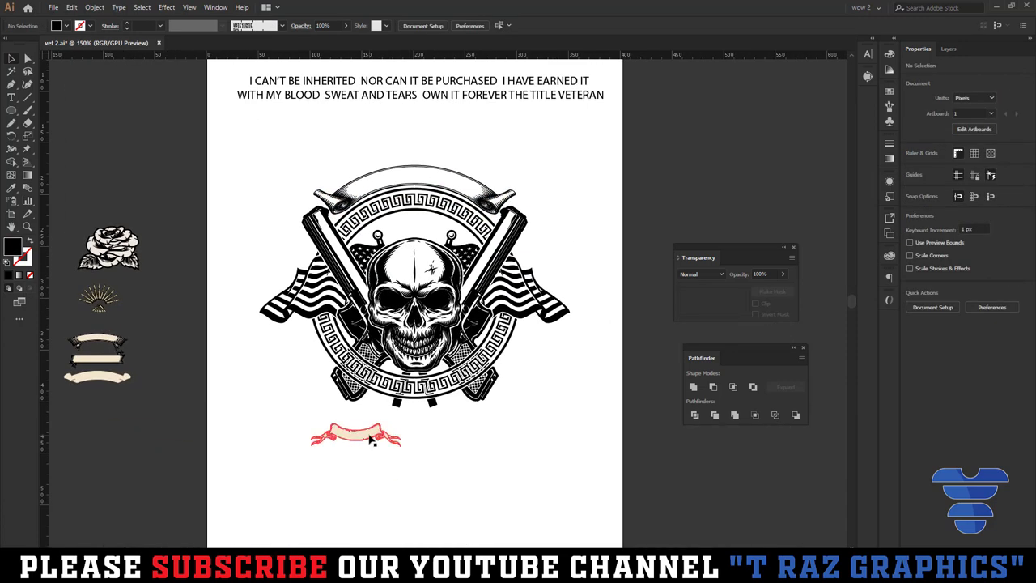
- Delete the small banner's cream fill shape, leaving only its black linework
click(371, 439)
key(ctrl+plus)
key(ctrl+plus)
key(ctrl+plus)
double_click(365, 434)
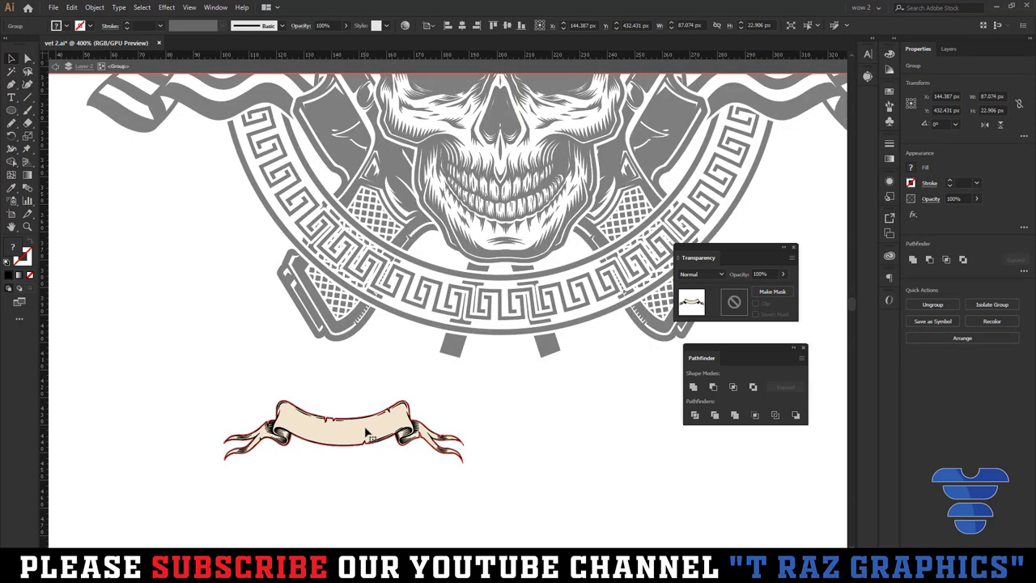
key(a)
click(386, 429)
key(Delete)
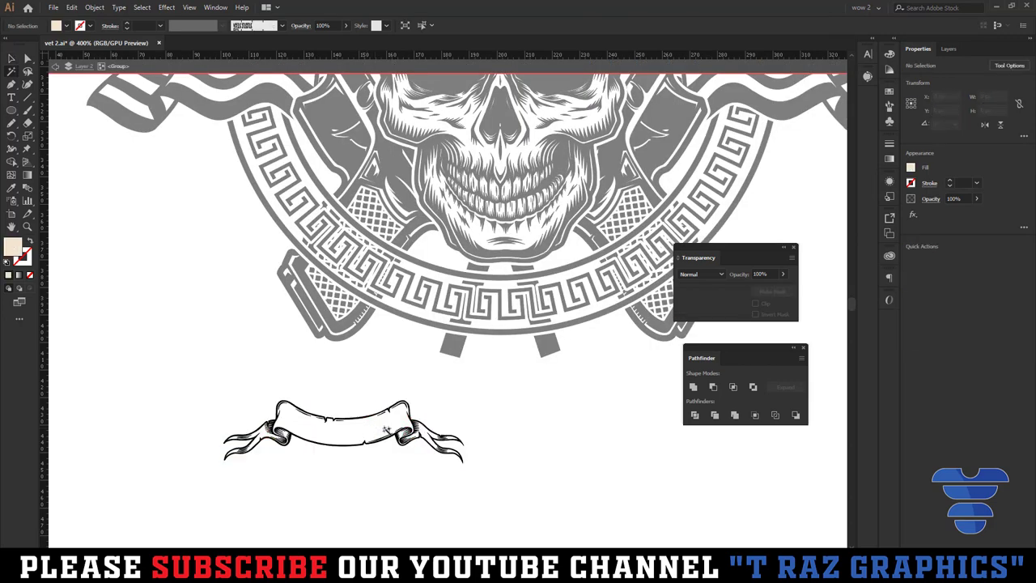
key(ctrl+a)
double_click(505, 436)
- Enlarge the line-art banner to about 134 px and place it across the ring's bottom
key(ctrl+minus)
key(v)
mouse_move(414, 426)
mouse_down()
mouse_move(527, 360)
mouse_move(486, 455)
mouse_up()
key(ctrl+plus)
key(ctrl+plus)
key(ctrl+plus)
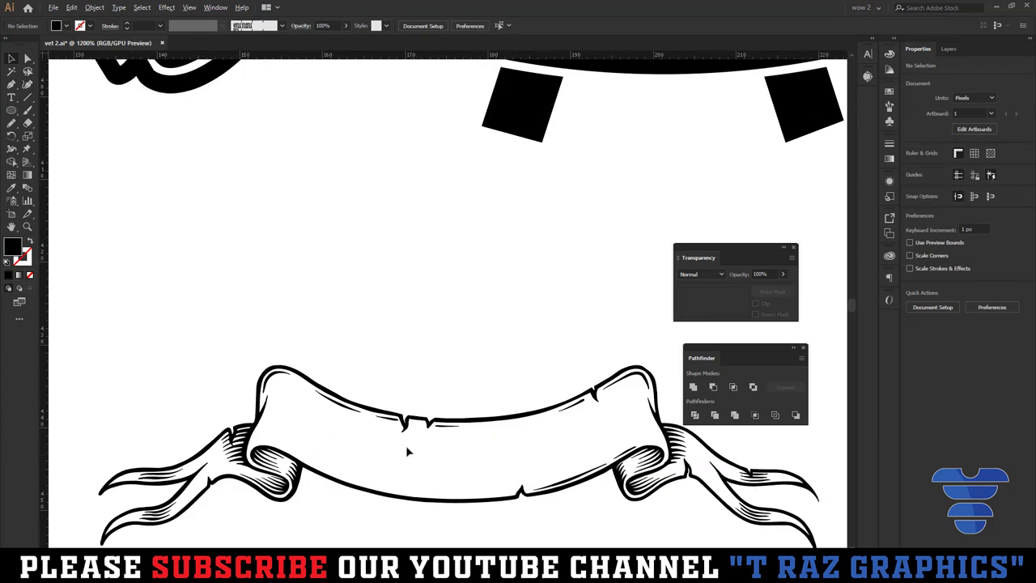
key(ctrl+minus)
key(ctrl+minus)
key(ctrl+minus)
click(423, 429)
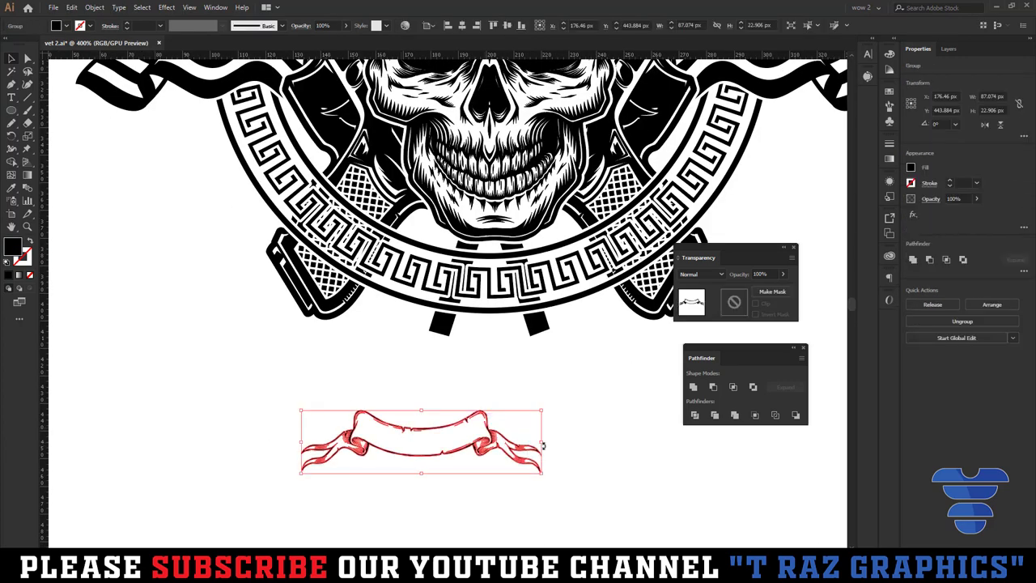
mouse_move(543, 444)
mouse_down()
mouse_move(608, 441)
mouse_move(554, 356)
mouse_up()
key(ctrl+minus)
key(ctrl+minus)
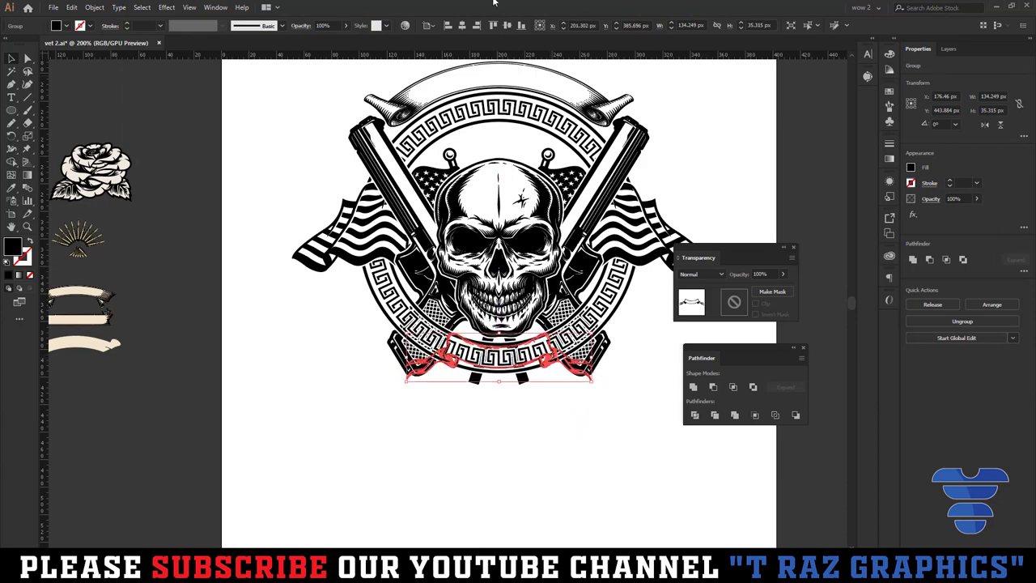
- Enlarge the lower banner to about 179 × 47 px across the ring and nudge it up
scroll(516, 397, up, 3)
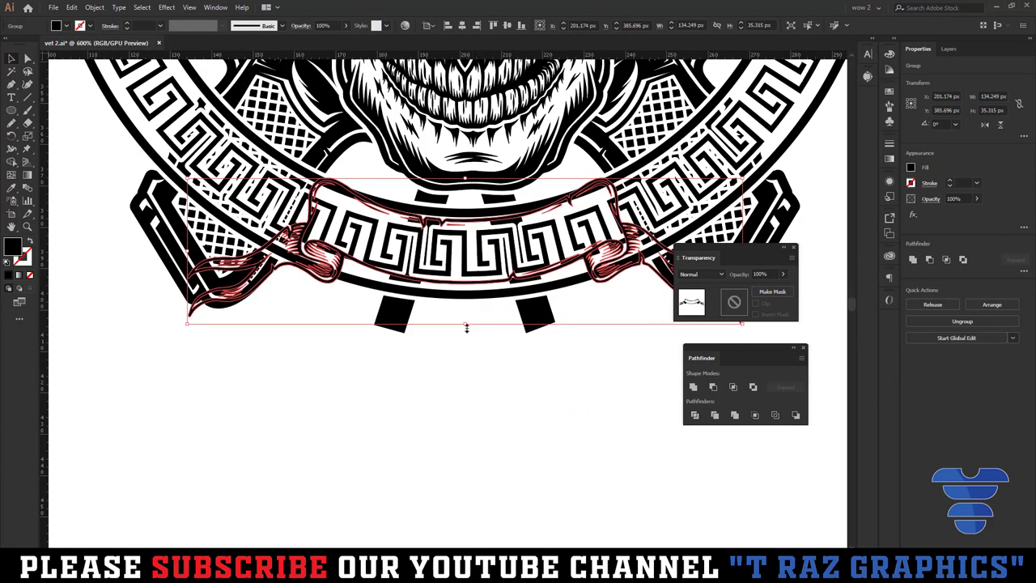
drag(466, 327, 466, 363)
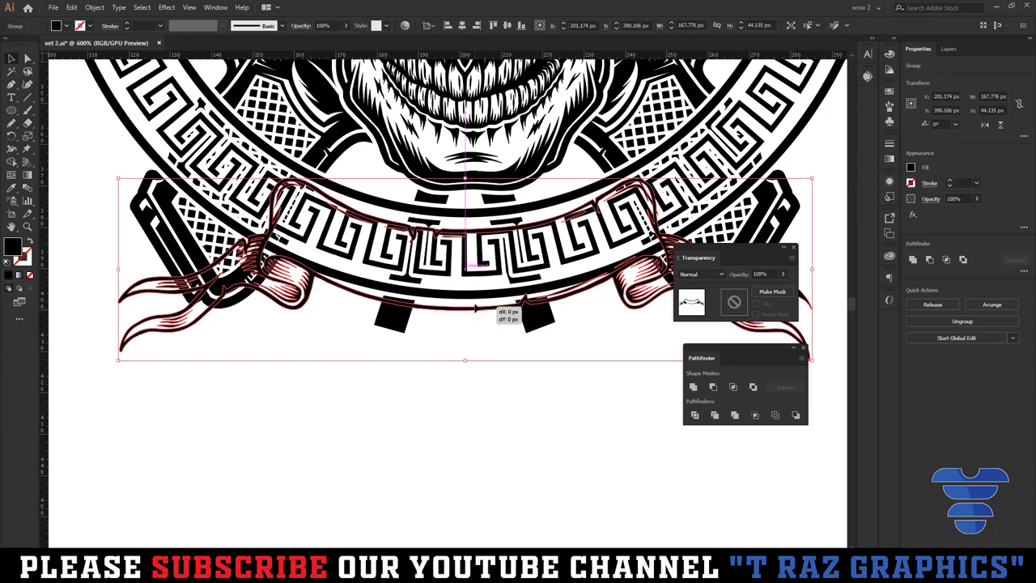
scroll(478, 296, down, 2)
mouse_move(476, 309)
mouse_down()
mouse_move(479, 292)
mouse_move(469, 323)
mouse_up()
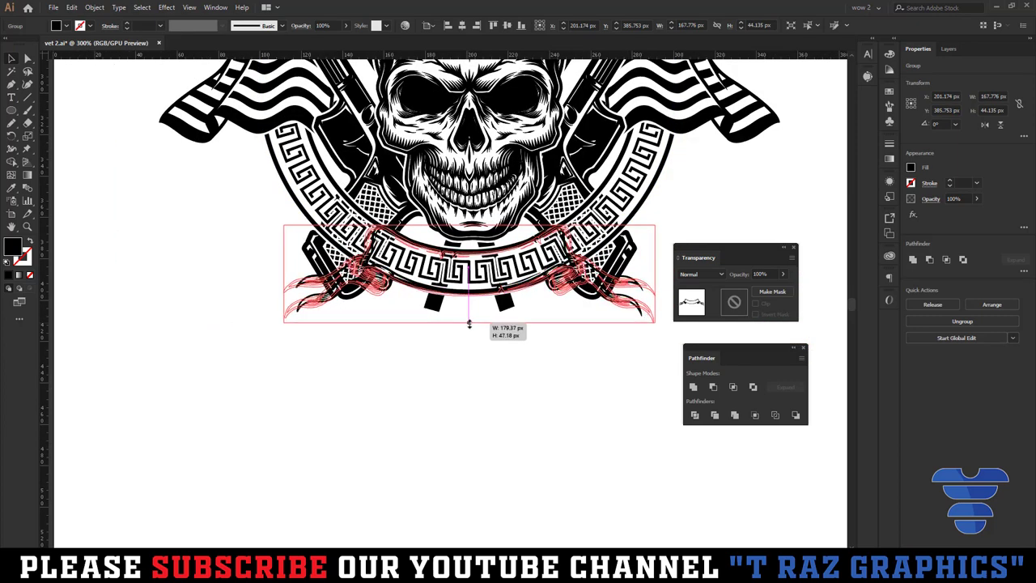
click(497, 378)
- Reselect the lower banner group and bring up Offset Path settings at 1 px, Round joins
scroll(490, 409, up, 1)
scroll(497, 353, up, 2)
scroll(634, 371, up, 2)
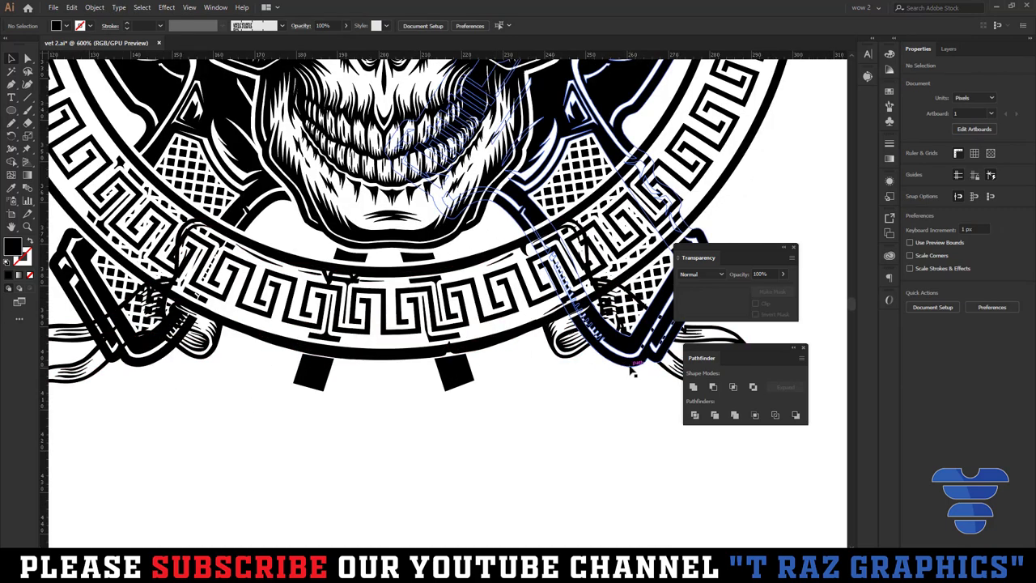
scroll(634, 371, down, 1)
click(589, 416)
scroll(589, 417, down, 2)
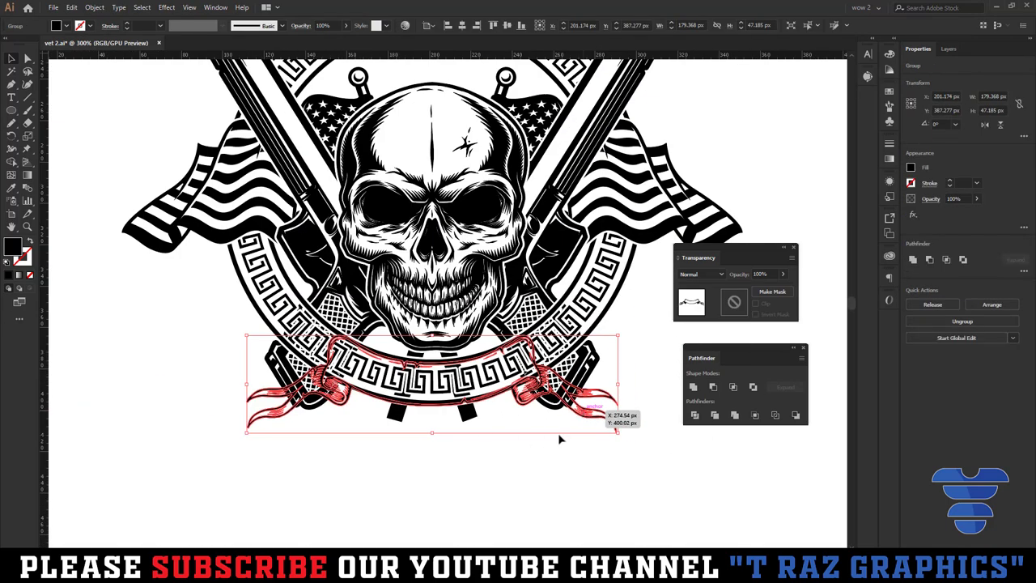
key(ctrl+alt+o)
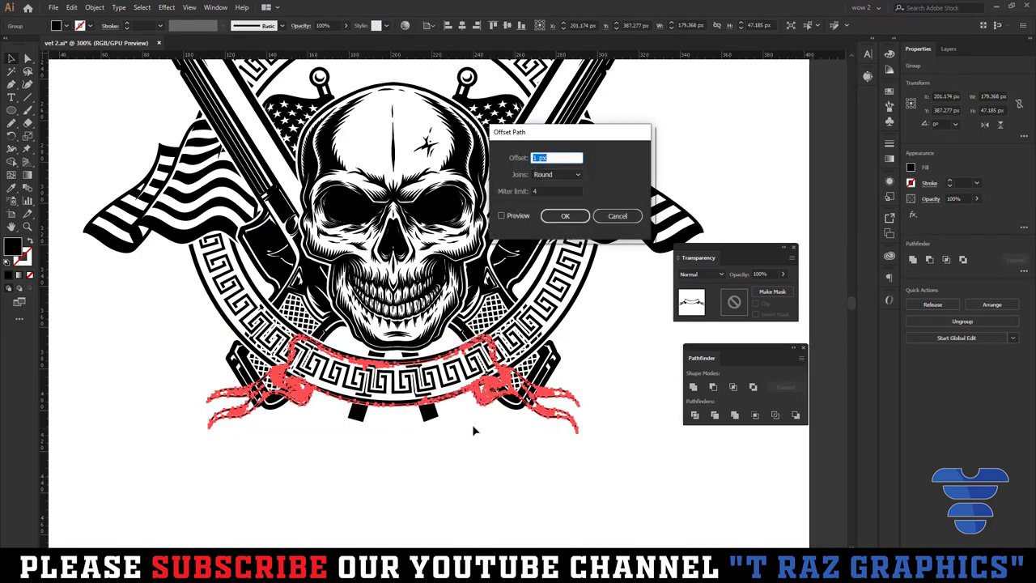
- Apply the 1 px banner offset and select the whole emblem artwork
key(Return)
click(517, 443)
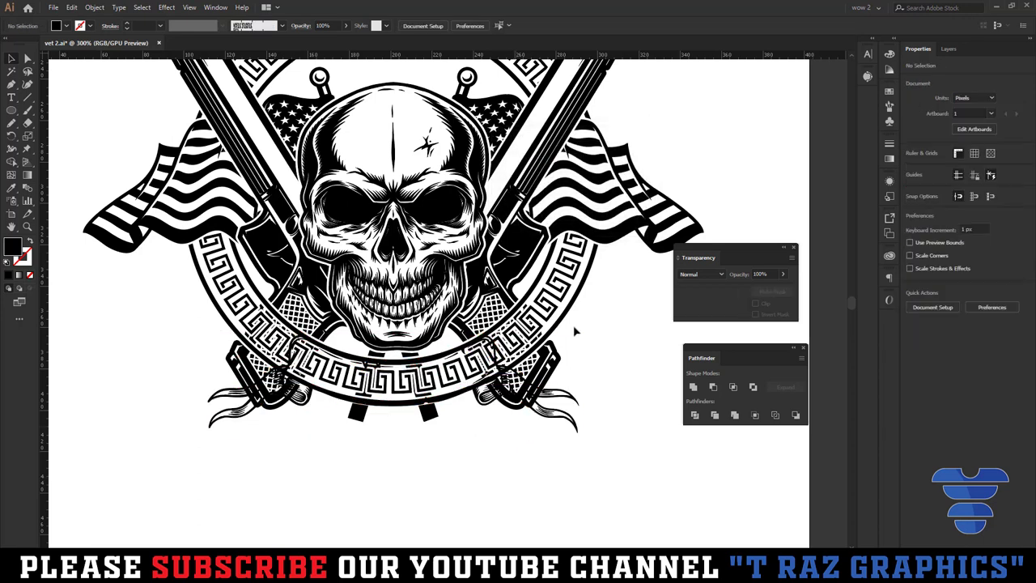
key(ctrl+a)
click(772, 291)
- Inside the opacity mask, Merge the lower banner's shapes, then exit mask editing
click(734, 305)
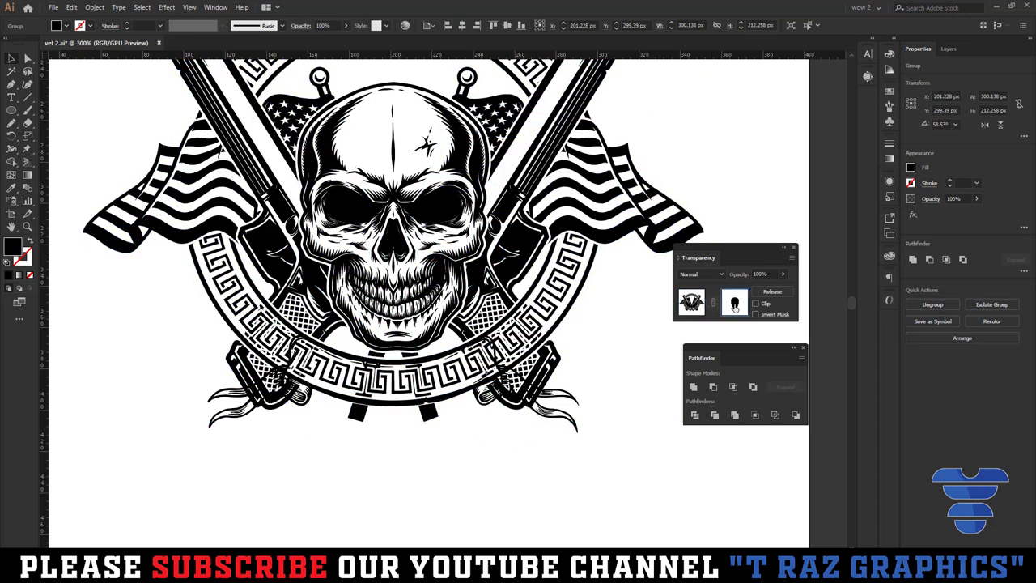
click(484, 410)
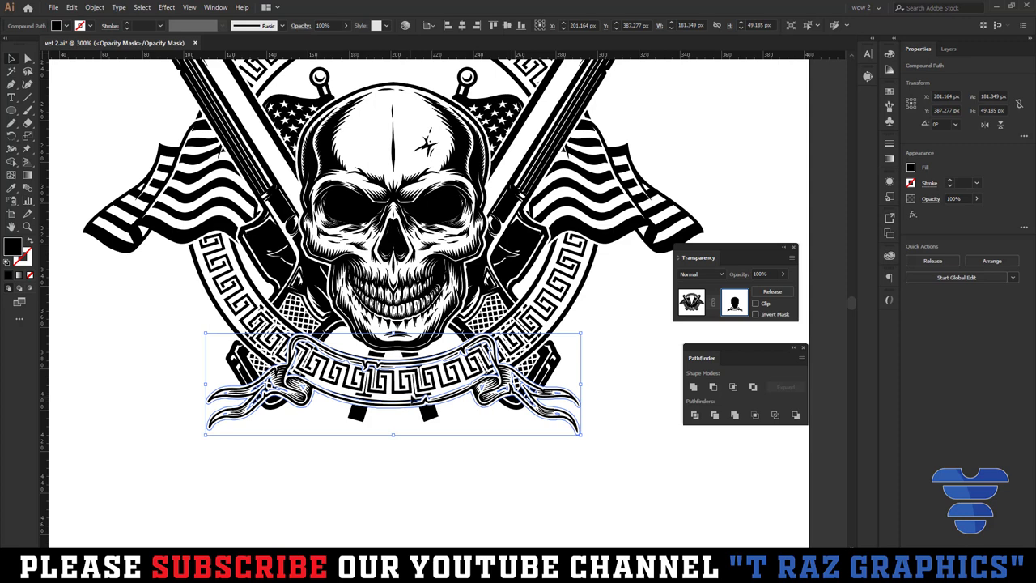
scroll(406, 398, up, 1)
click(734, 415)
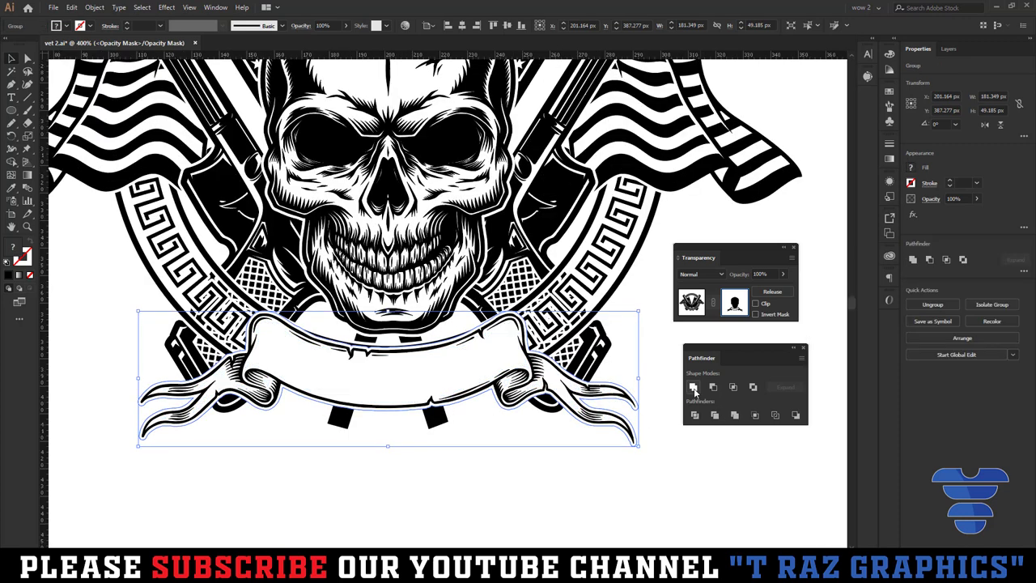
click(456, 486)
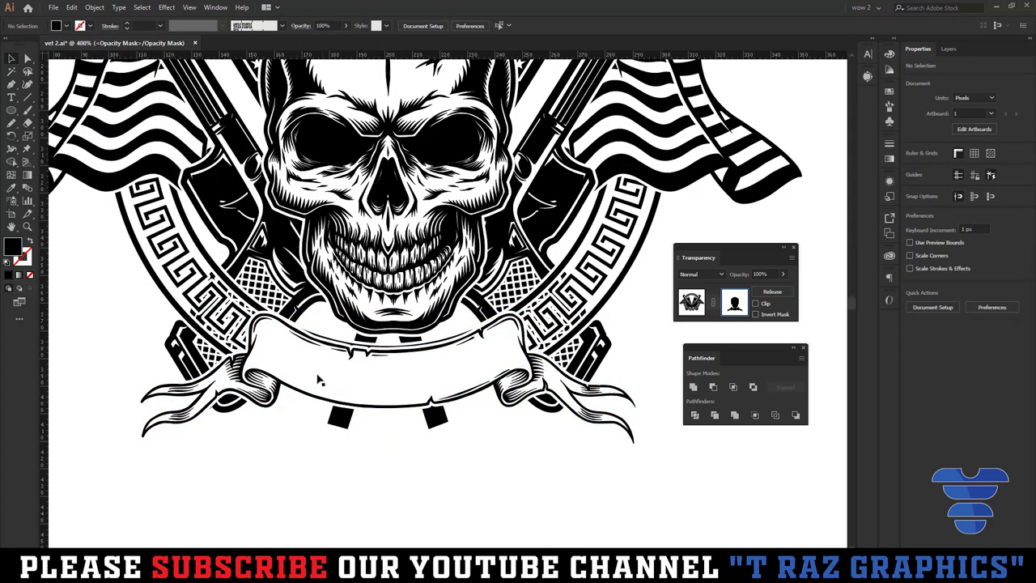
scroll(466, 427, down, 2)
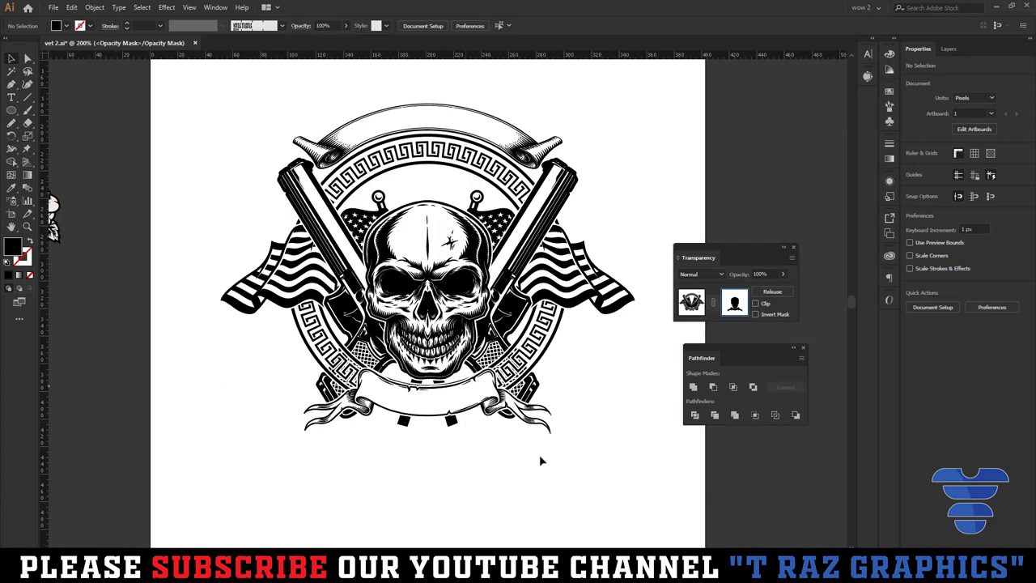
click(691, 303)
click(567, 467)
- Place two vertical guides on the left and right edges of the emblem's ring
scroll(587, 433, down, 2)
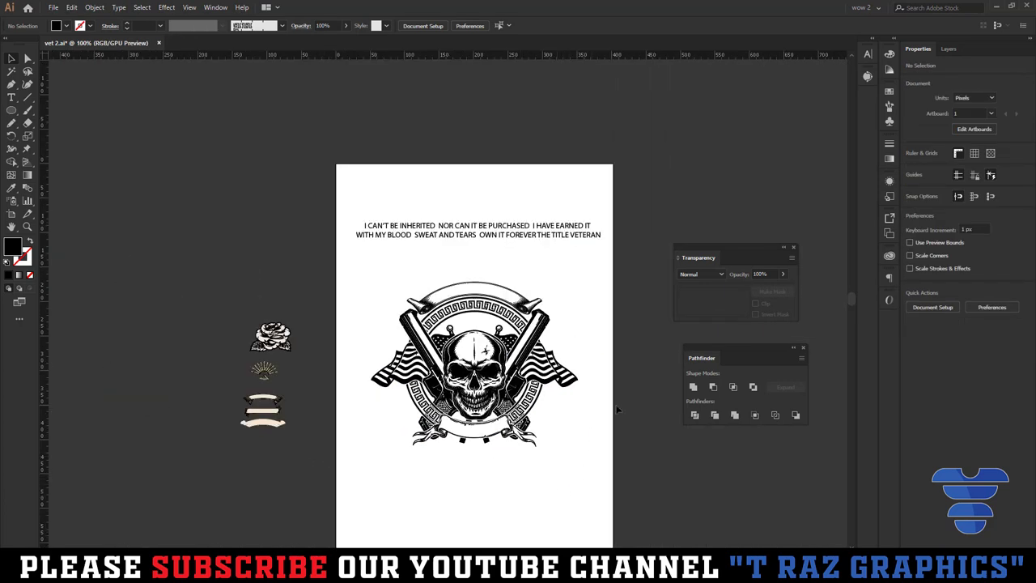
scroll(521, 335, up, 1)
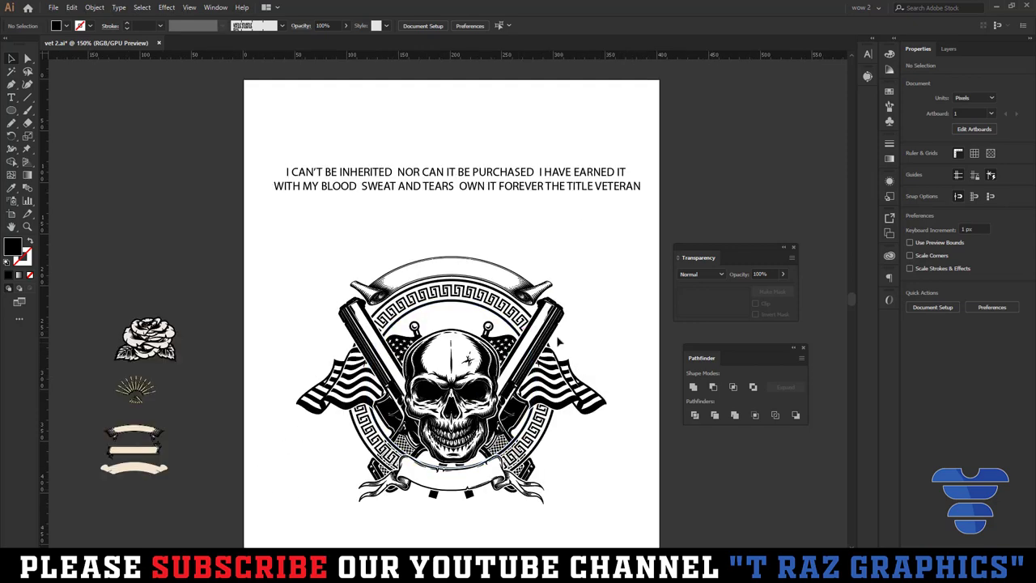
scroll(460, 334, up, 1)
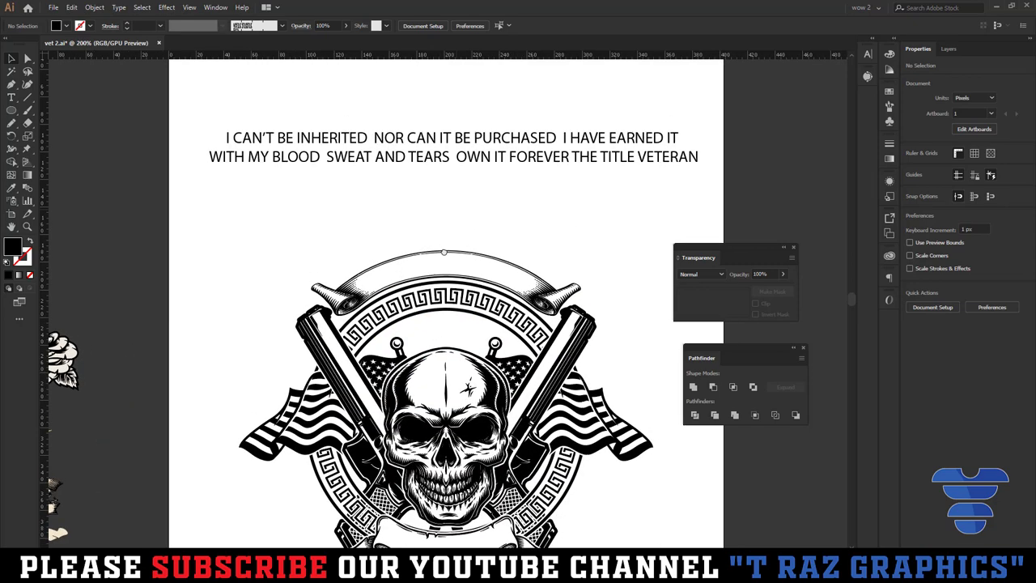
scroll(445, 311, up, 2)
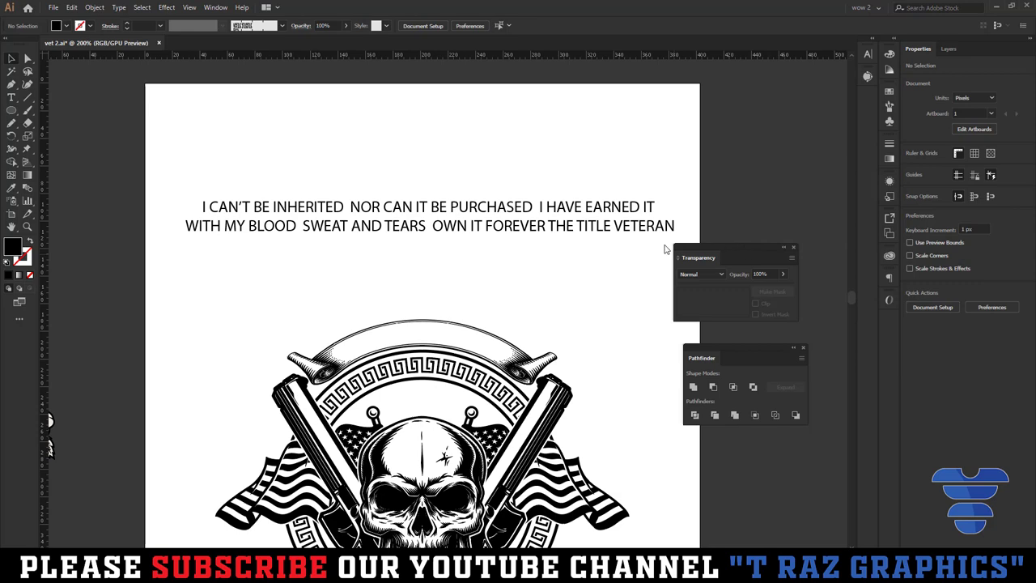
scroll(583, 227, down, 2)
scroll(497, 189, down, 1)
scroll(510, 195, down, 1)
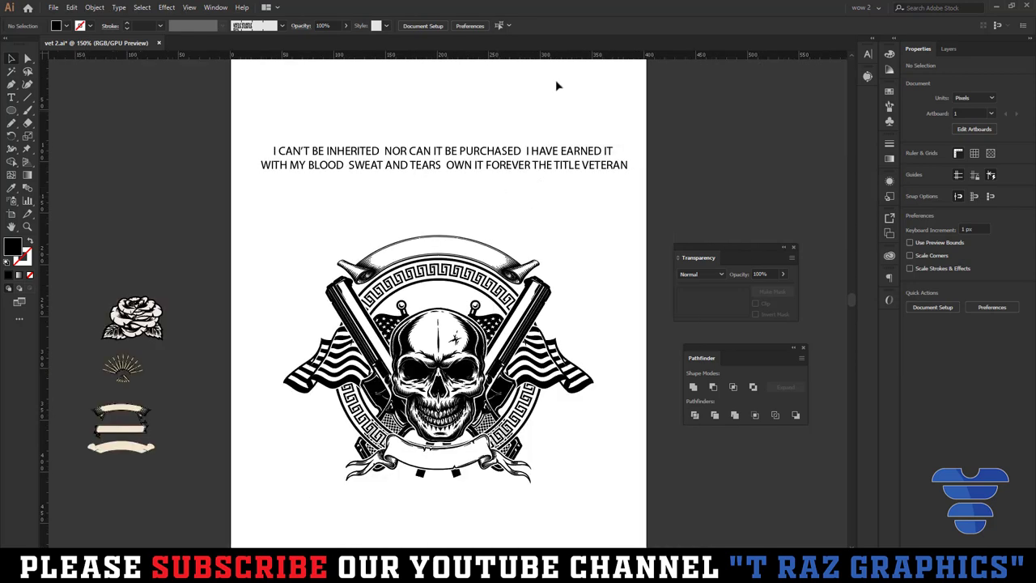
drag(576, 56, 551, 151)
drag(366, 129, 326, 177)
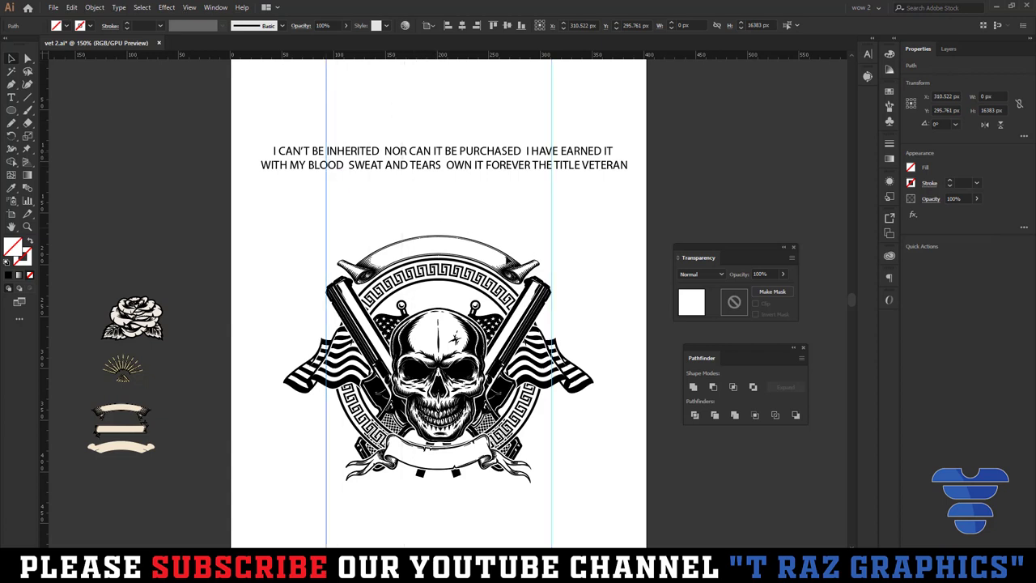
click(577, 261)
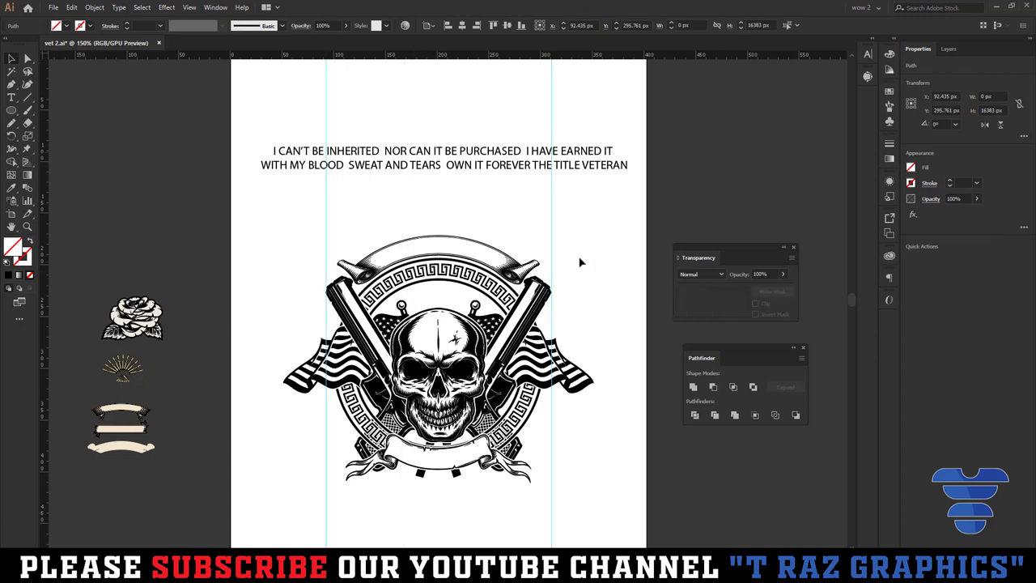
- Align the emblem group and lock the guides
click(606, 208)
click(462, 26)
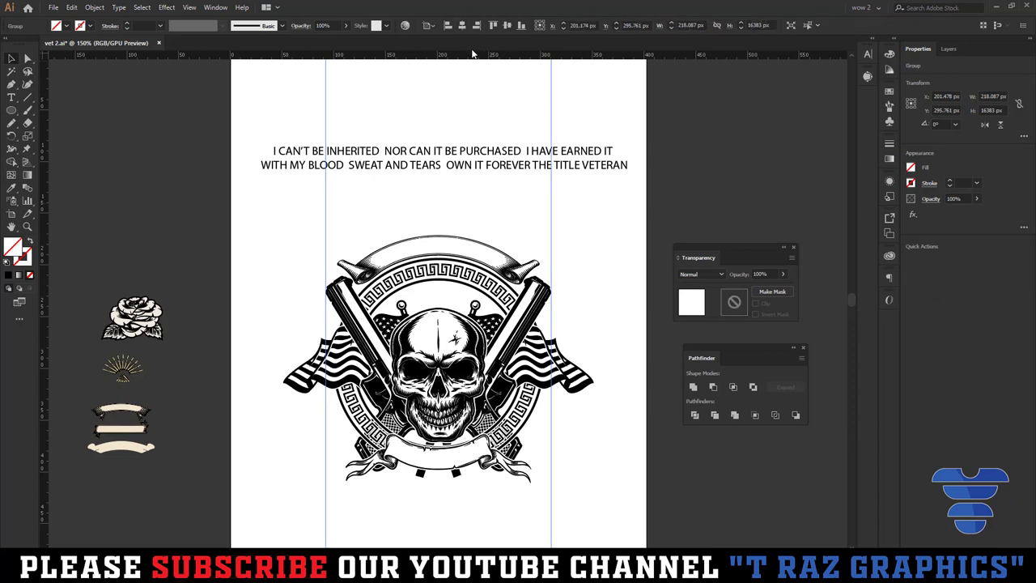
click(605, 219)
right_click(600, 212)
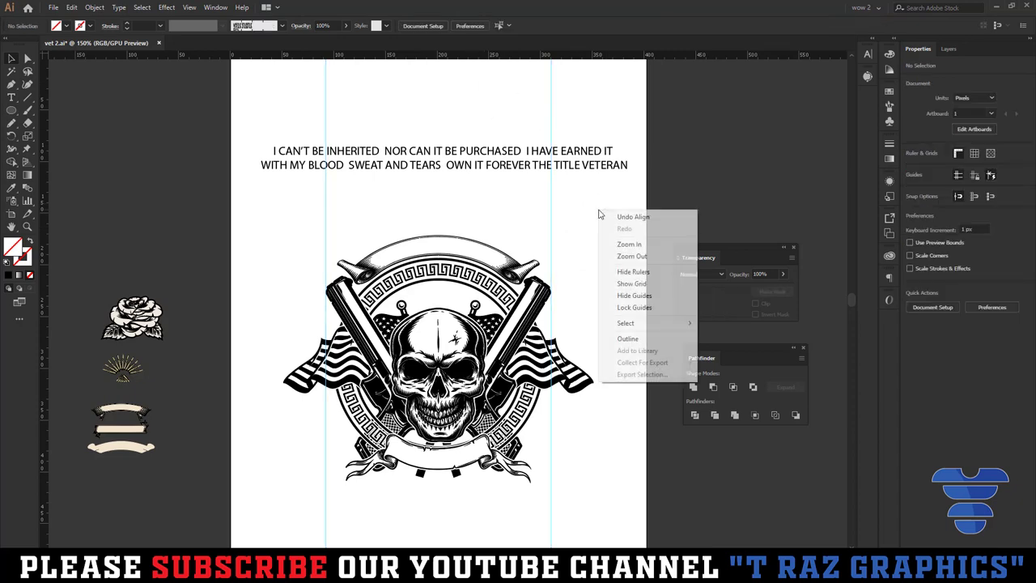
click(615, 307)
scroll(440, 134, up, 2)
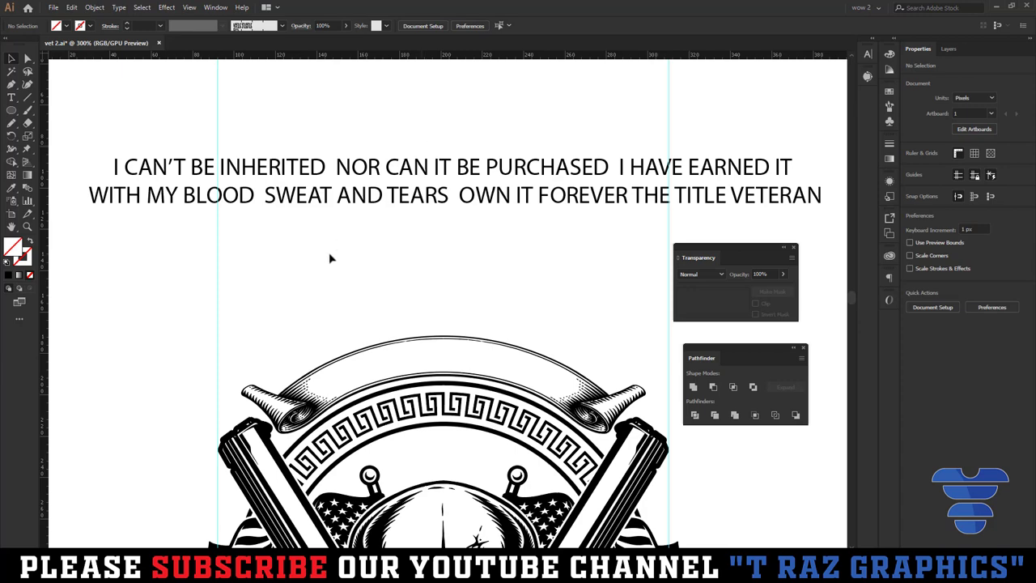
- Split I CAN'T BE INHERITED and NOR CAN IT BE PURCHASED out of the quote as separate lines
drag(329, 258, 298, 280)
double_click(298, 194)
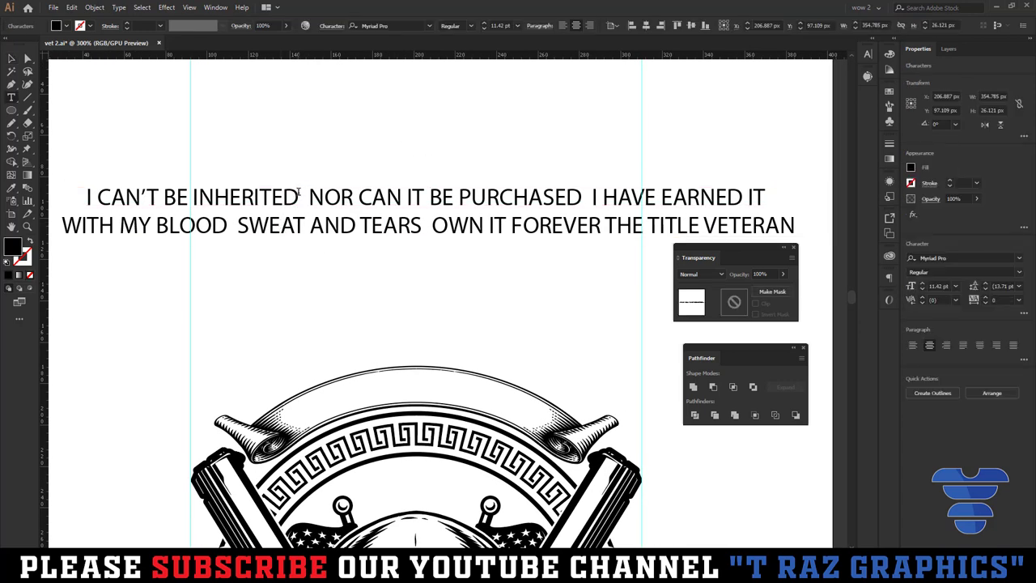
drag(298, 194, 102, 195)
key(ctrl+x)
key(Escape)
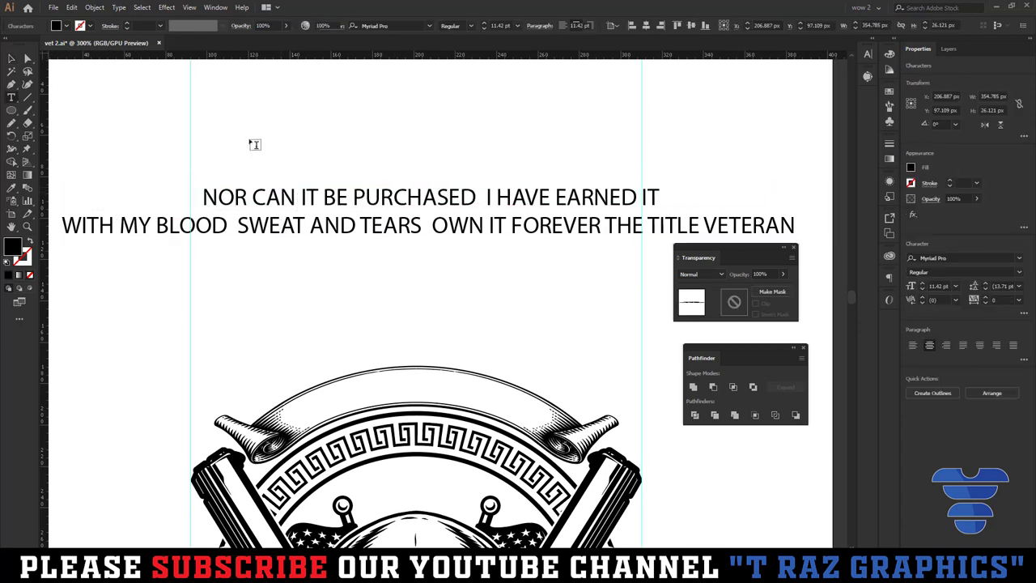
key(ctrl+v)
click(403, 209)
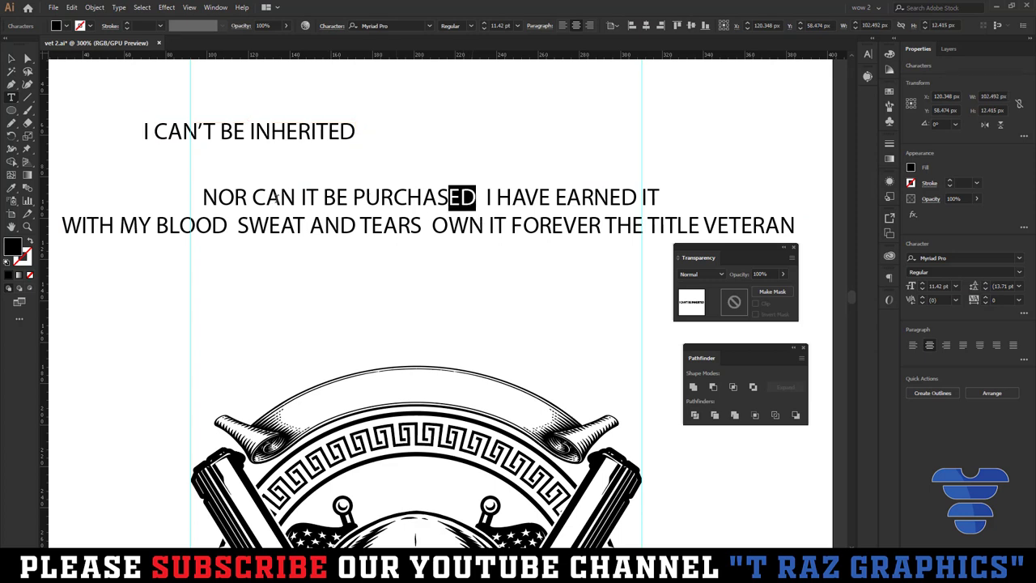
drag(275, 198, 175, 197)
key(ctrl+x)
click(372, 133)
key(ctrl+v)
key(Escape)
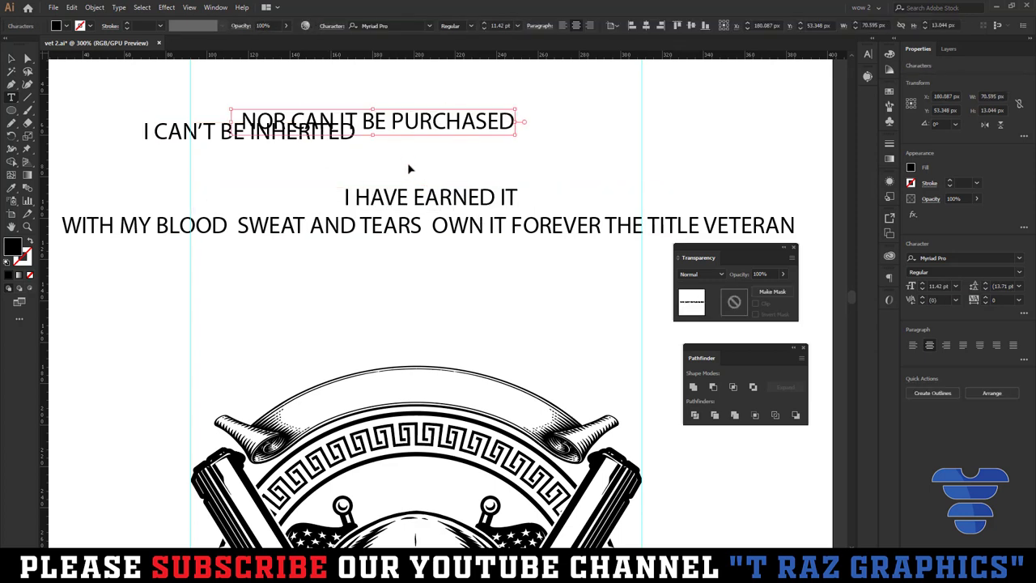
- Split I HAVE EARNED IT and WITH MY BLOOD into their own text lines
drag(344, 198, 519, 197)
key(ctrl+x)
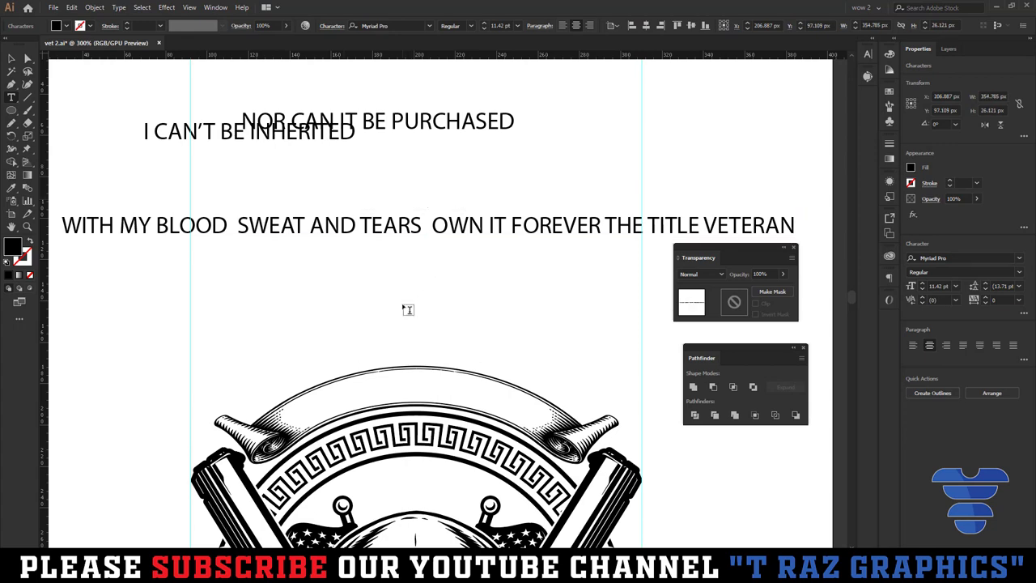
click(405, 306)
key(ctrl+v)
key(ctrl+minus)
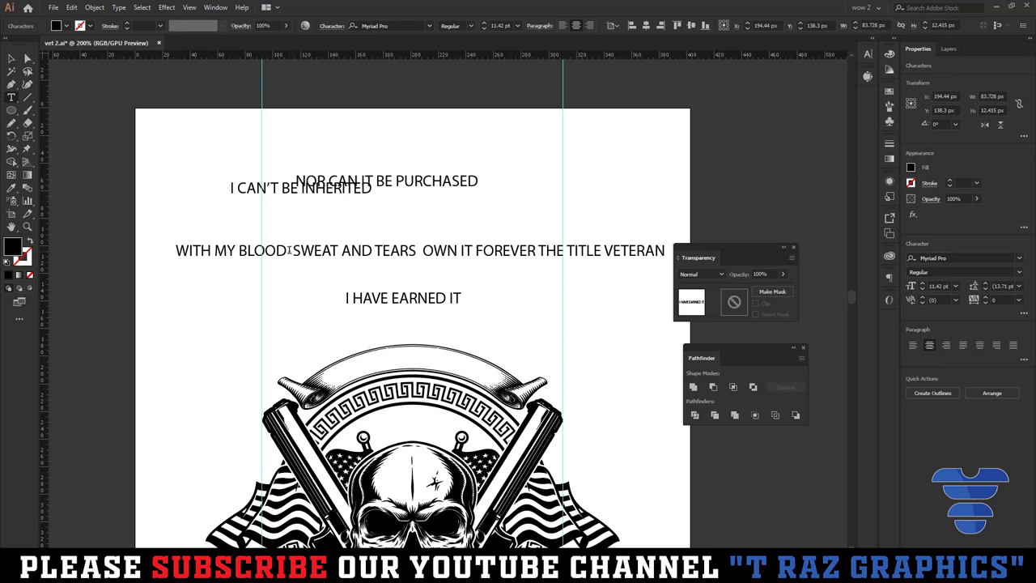
drag(289, 250, 176, 250)
key(ctrl+x)
click(173, 335)
key(ctrl+v)
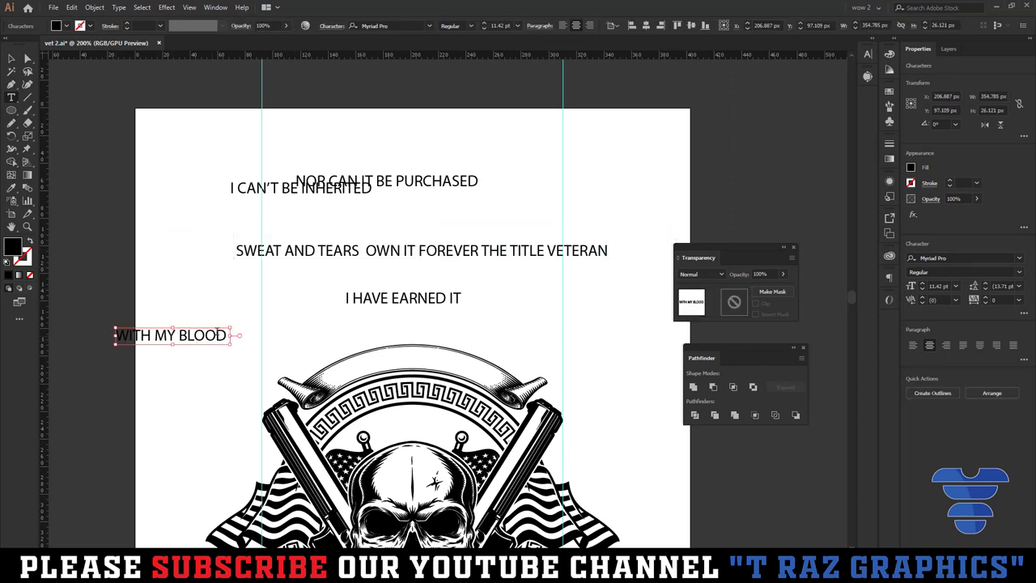
key(Escape)
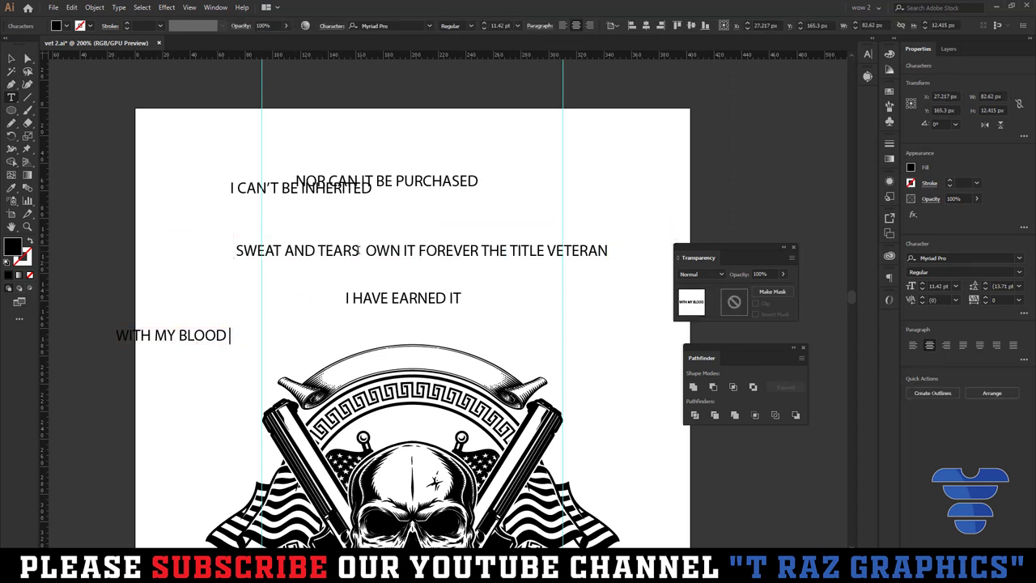
- Split SWEAT AND TEARS and VETERAN into their own text lines
drag(359, 250, 235, 250)
key(ctrl+x)
click(162, 384)
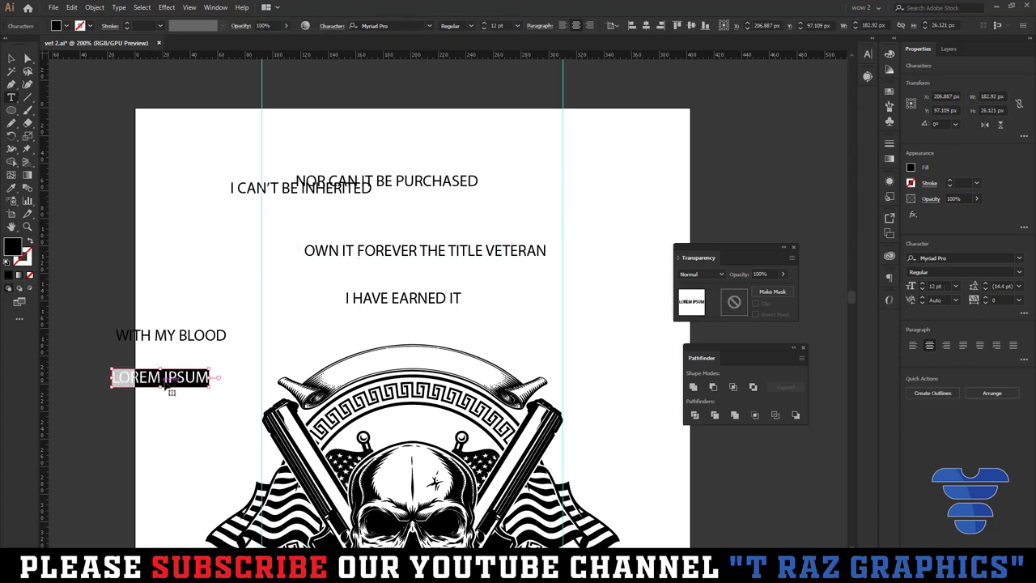
key(ctrl+v)
key(Escape)
drag(485, 251, 605, 246)
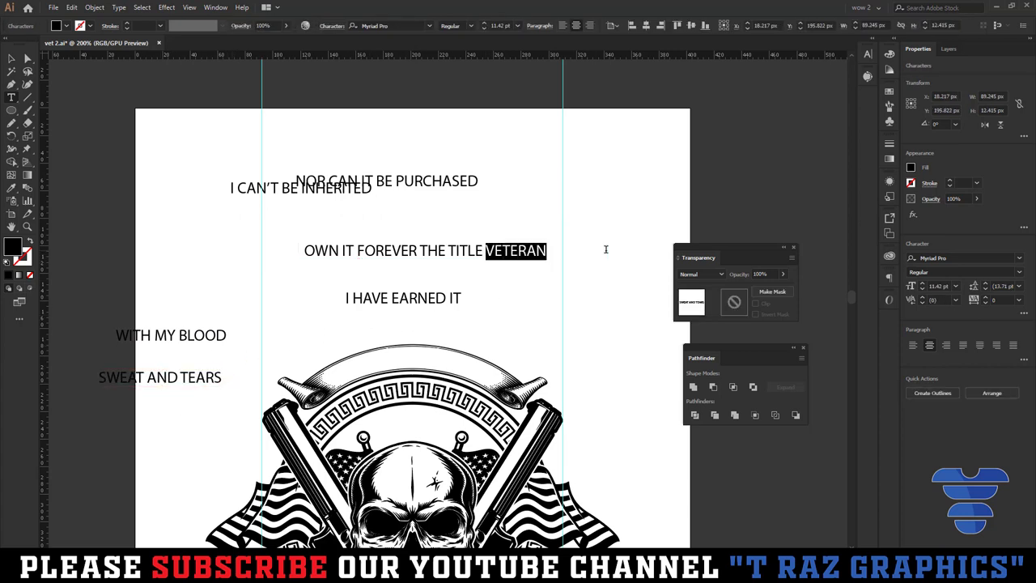
key(ctrl+x)
click(517, 340)
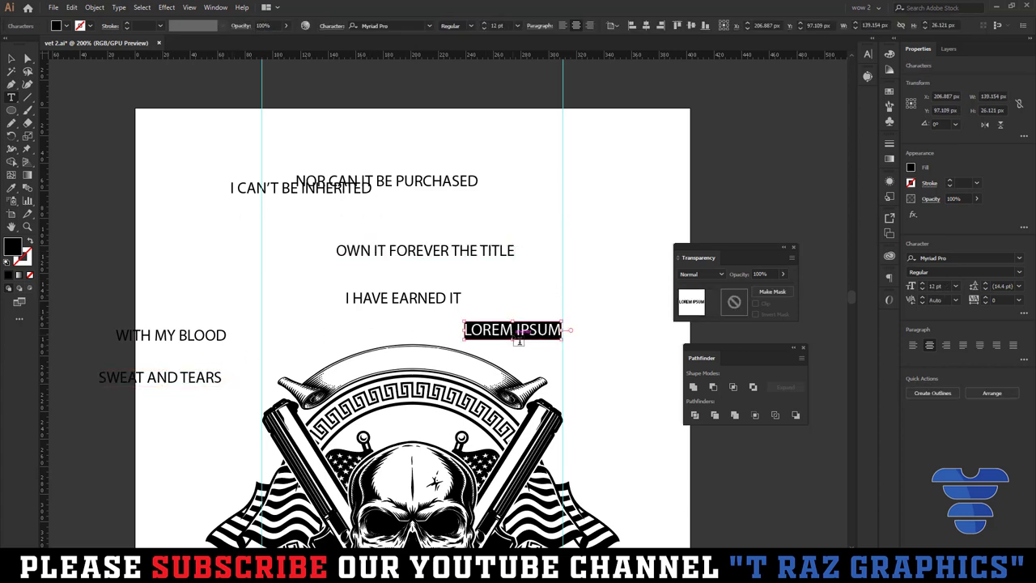
key(ctrl+v)
key(Escape)
- Stack OWN IT FOREVER THE TITLE, SWEAT AND TEARS and VETERAN under WITH MY BLOOD
click(13, 61)
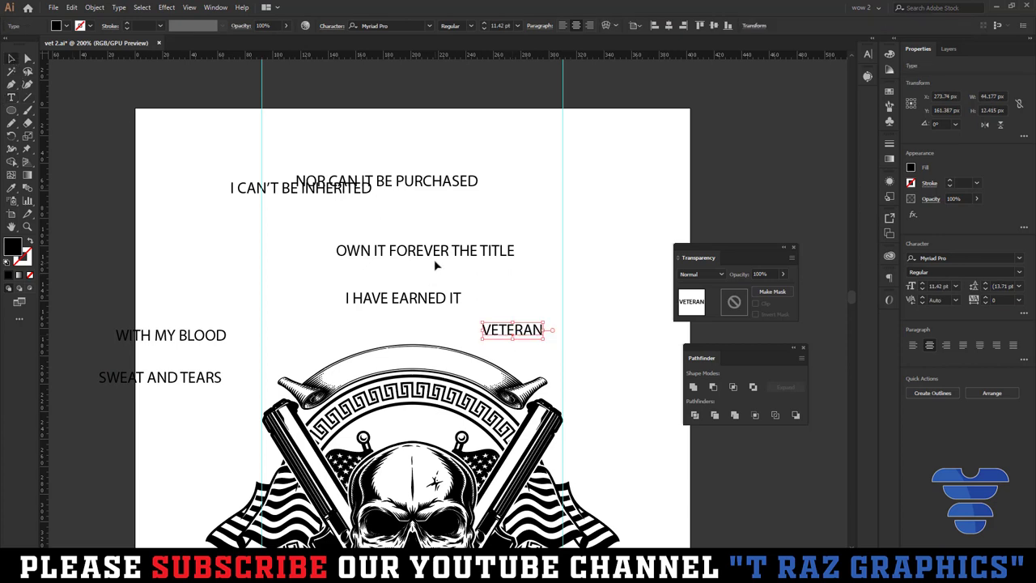
drag(468, 260, 195, 422)
shift+click(160, 377)
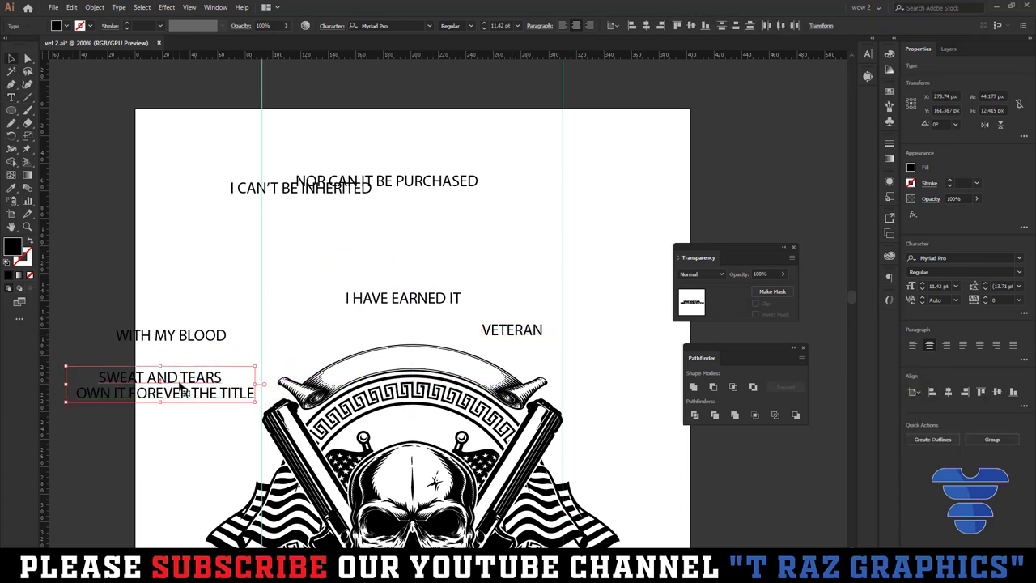
drag(160, 378, 160, 357)
drag(525, 333, 171, 395)
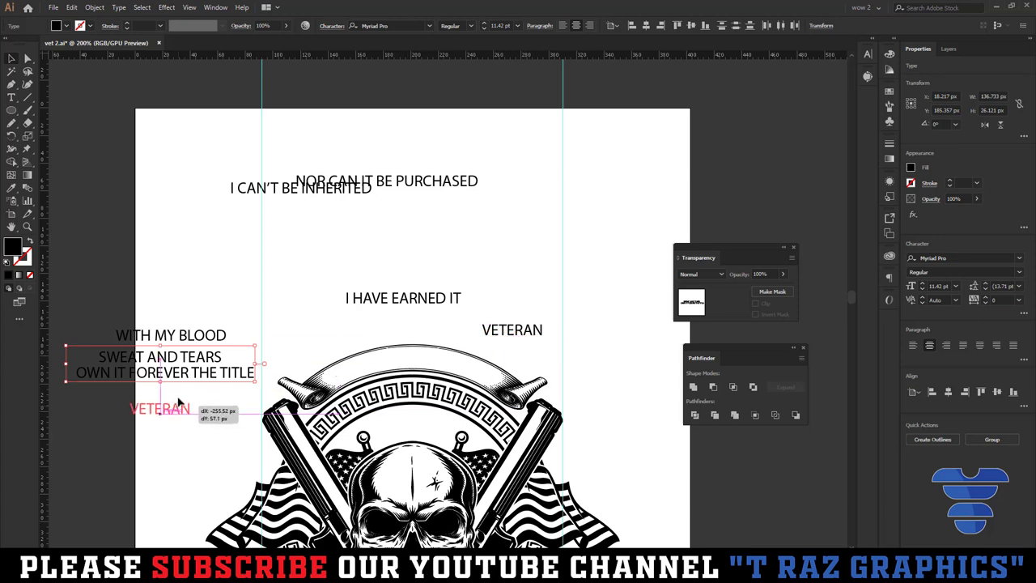
shift+click(171, 335)
- Stack the top three quote lines in order and move the block above the emblem
drag(430, 305, 205, 323)
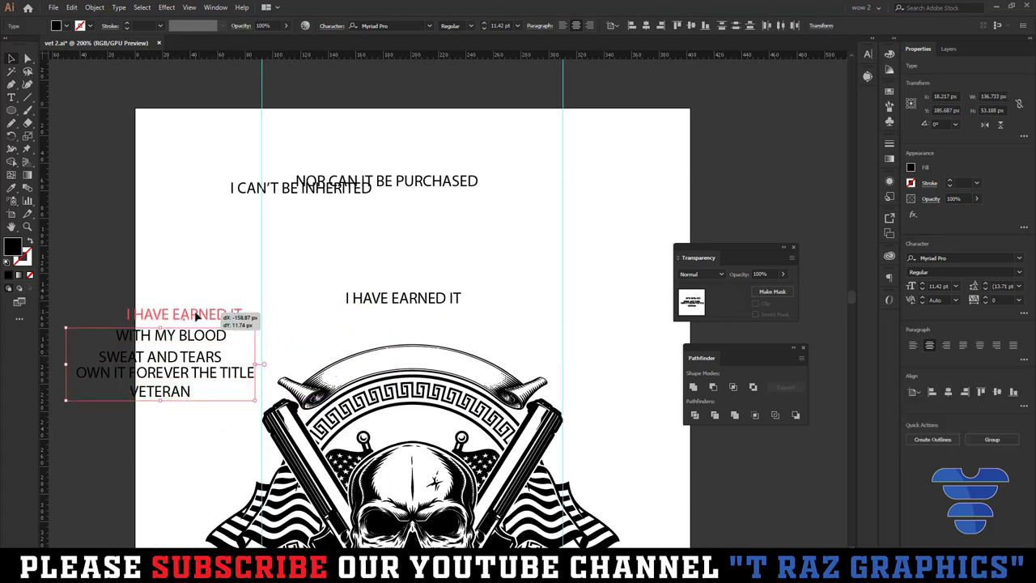
mouse_move(297, 186)
mouse_down()
mouse_move(182, 281)
mouse_move(108, 298)
mouse_up()
drag(301, 195, 190, 280)
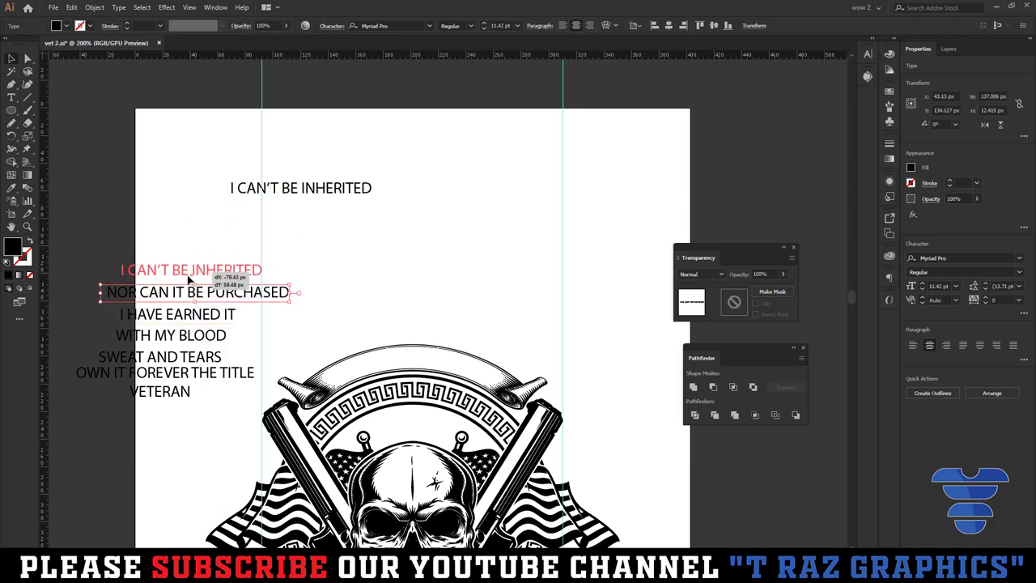
drag(185, 231, 192, 405)
drag(194, 301, 445, 178)
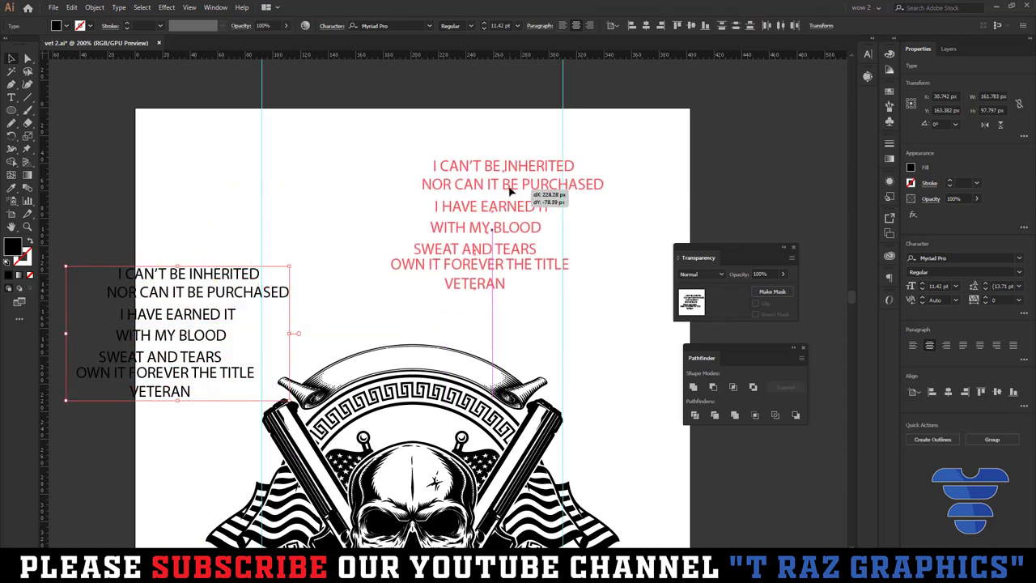
- Move I CAN'T BE INHERITED out of the quote block over the emblem and widen it
scroll(465, 179, down, 1)
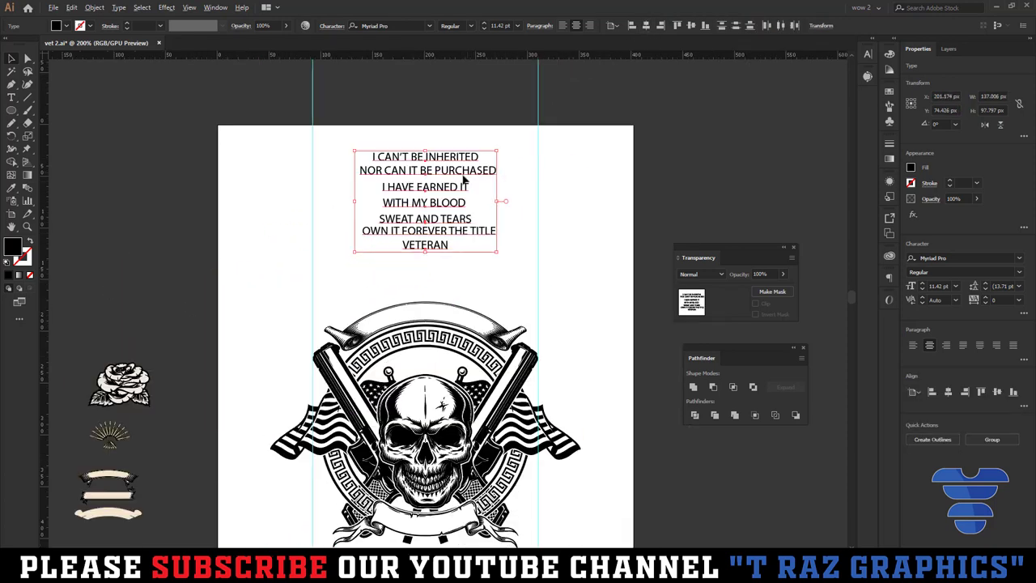
mouse_move(454, 201)
mouse_down()
mouse_move(402, 188)
mouse_move(603, 244)
mouse_up()
mouse_move(617, 191)
mouse_down()
mouse_move(334, 279)
mouse_move(469, 269)
mouse_up()
scroll(405, 278, up, 2)
drag(363, 273, 579, 275)
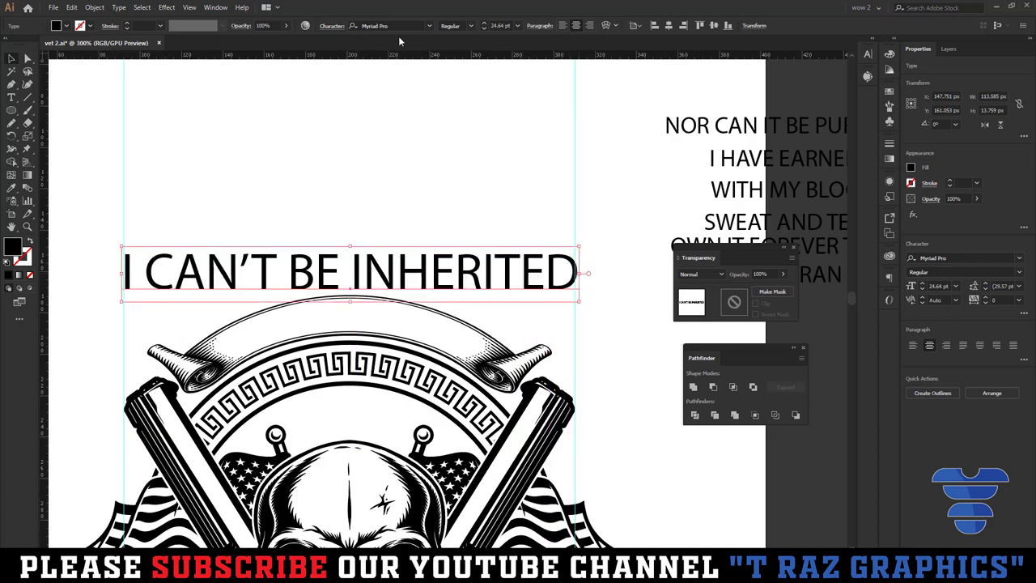
- Set the headline in the Stencilia-A stencil font
text(ac)
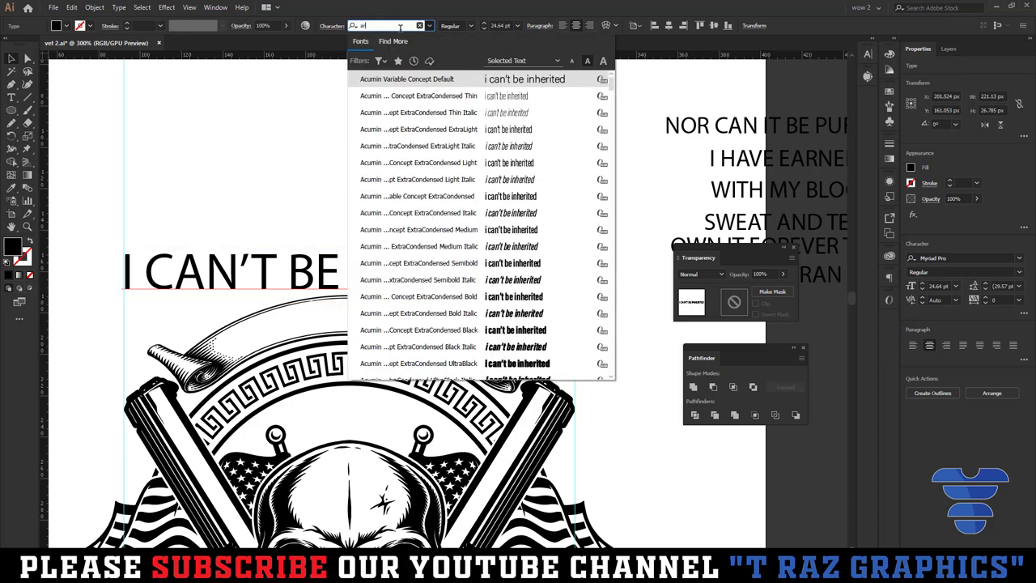
text(rm)
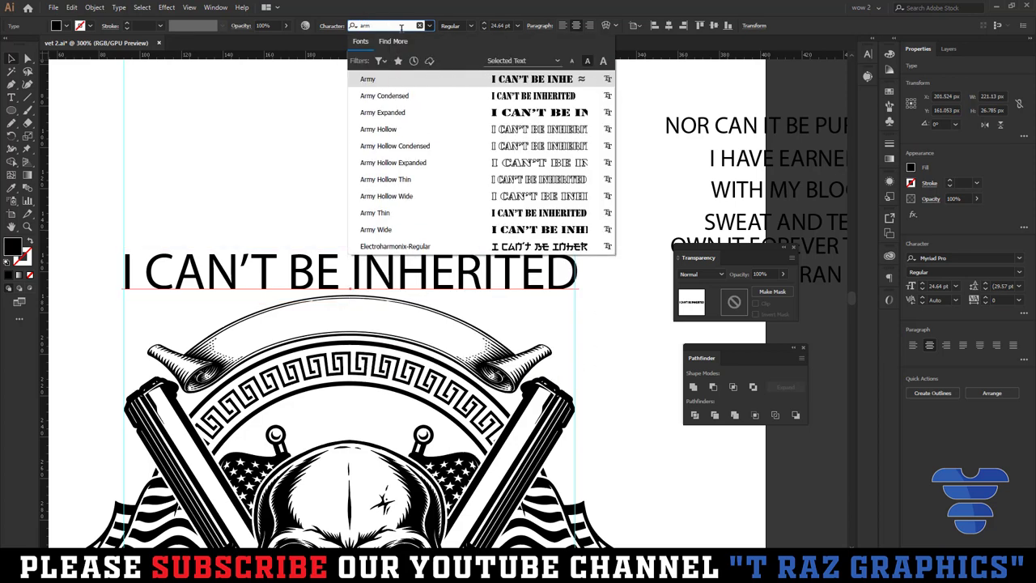
key(BackSpace)
key(BackSpace)
key(BackSpace)
text(st)
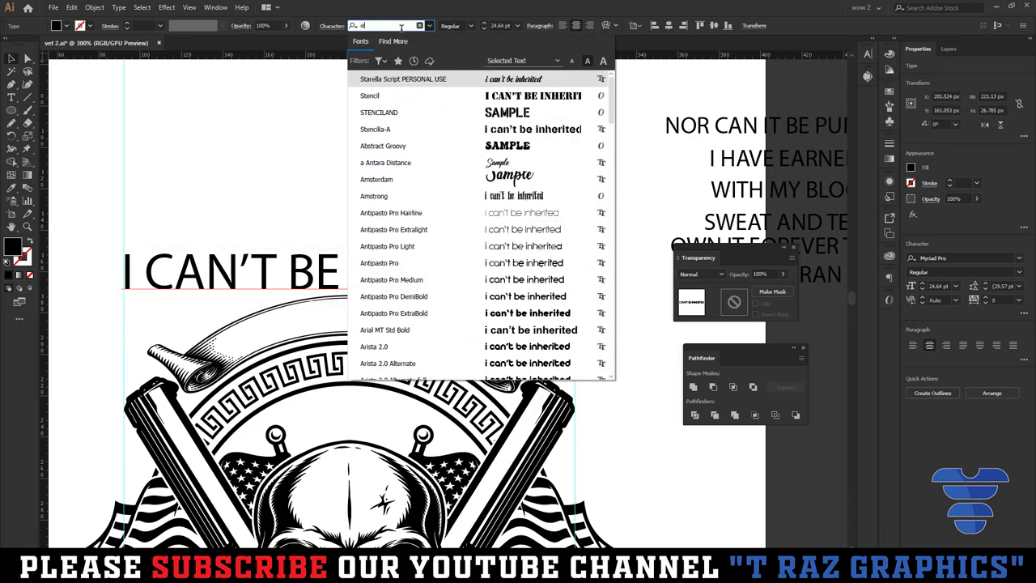
text(r)
key(BackSpace)
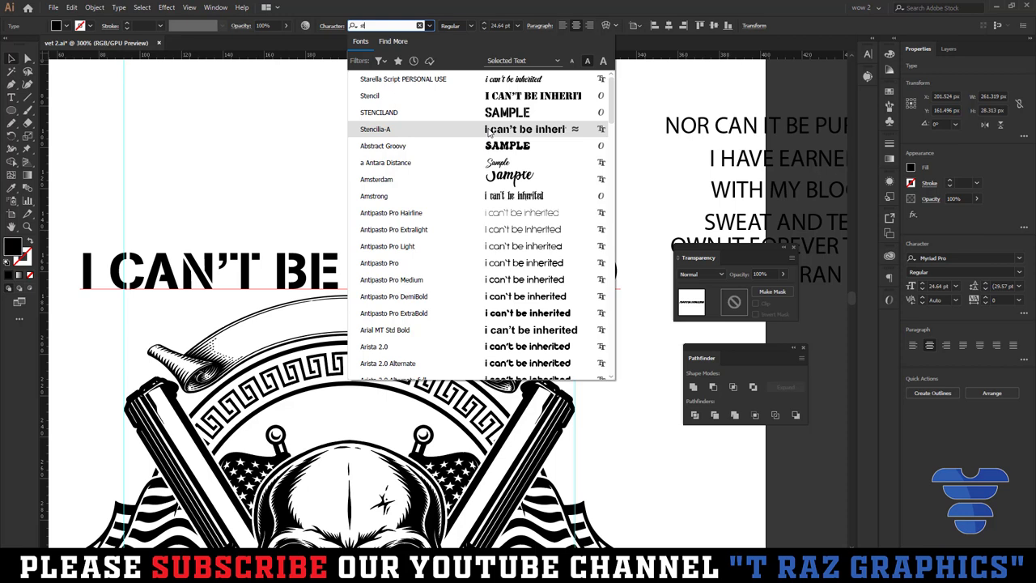
click(491, 129)
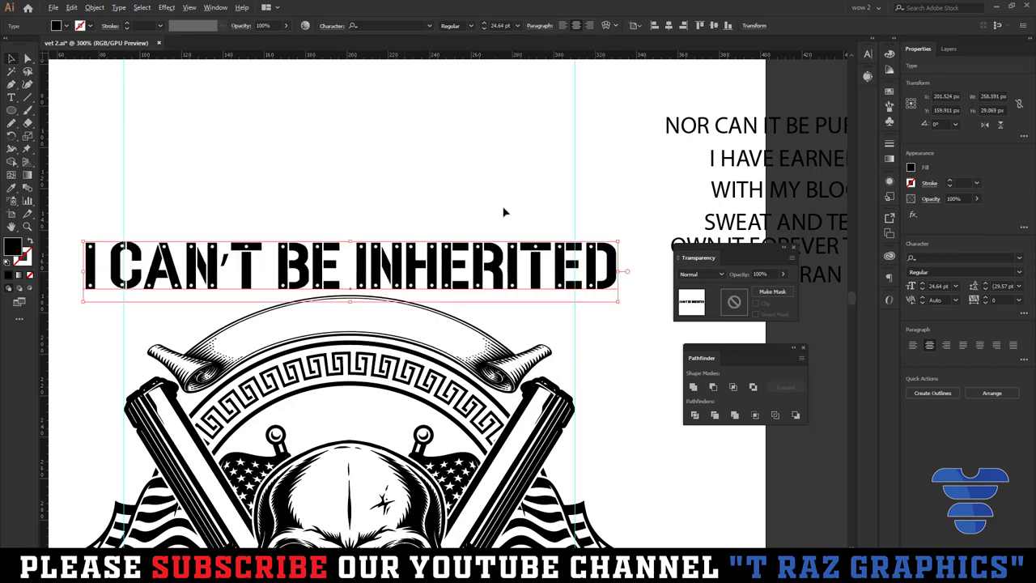
- Narrow the headline from both sides to about 201 px between the guides
key(ctrl+minus)
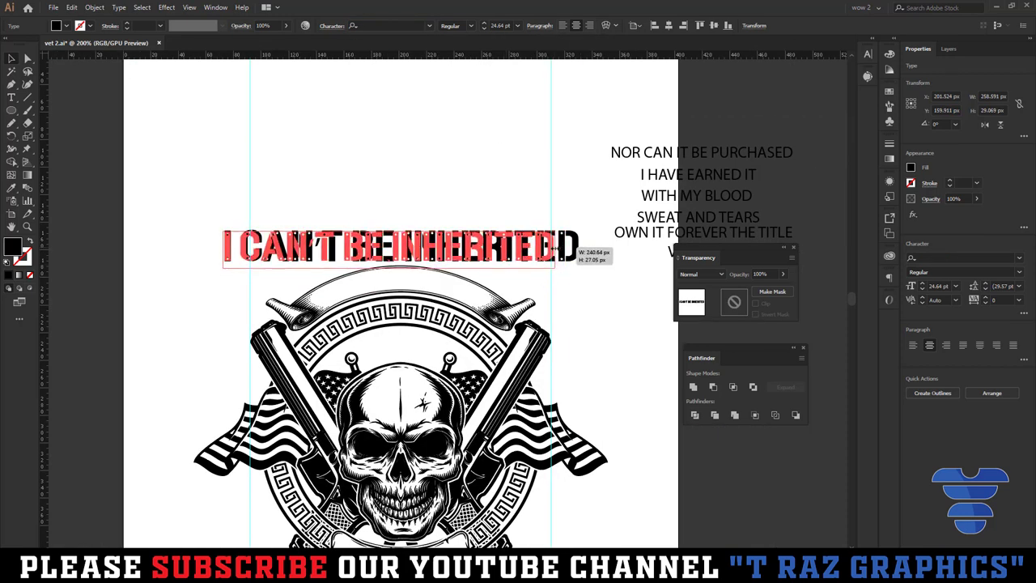
drag(581, 251, 553, 252)
drag(222, 250, 250, 246)
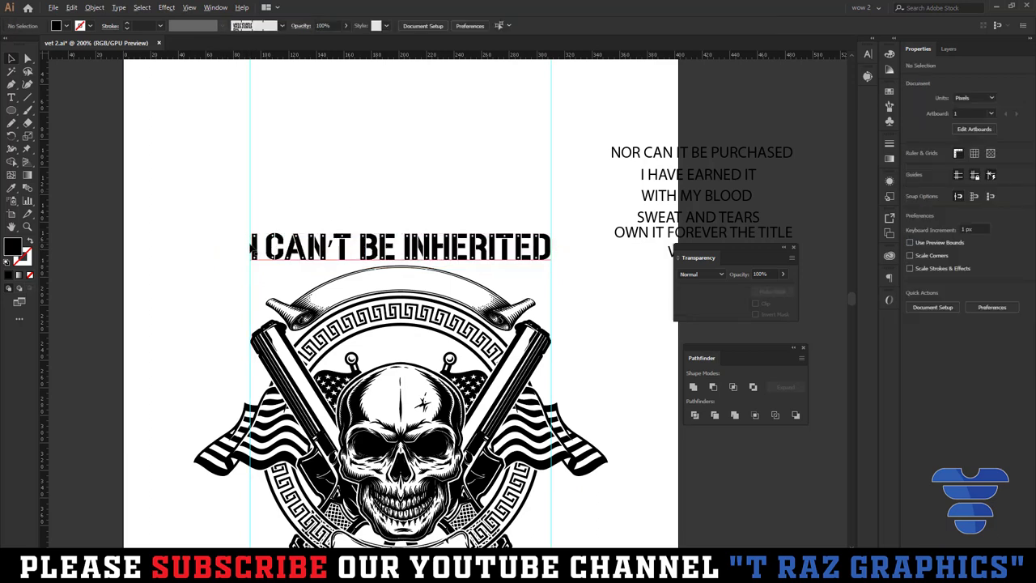
scroll(296, 254, up, 4)
scroll(237, 290, up, 2)
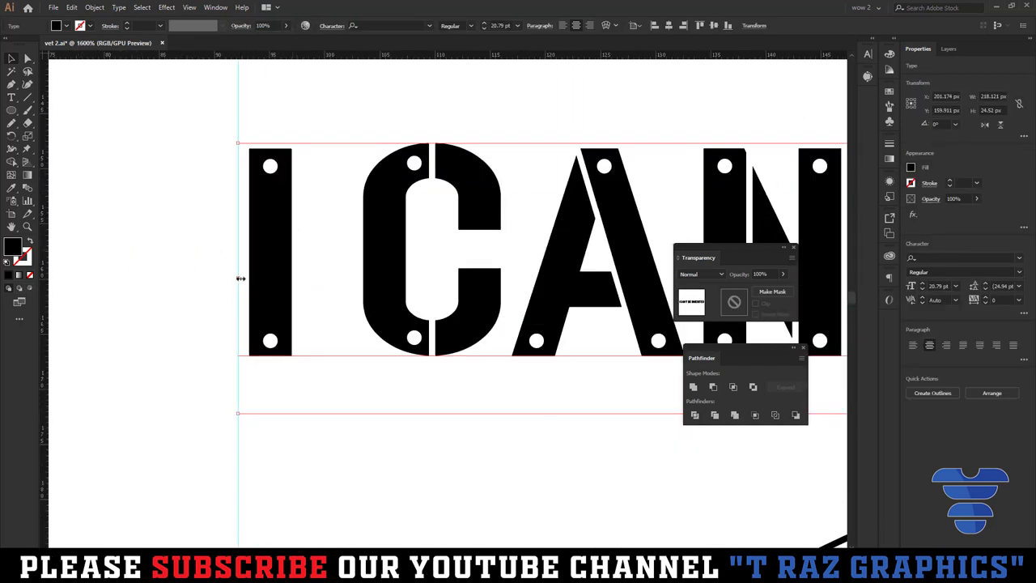
scroll(240, 278, down, 3)
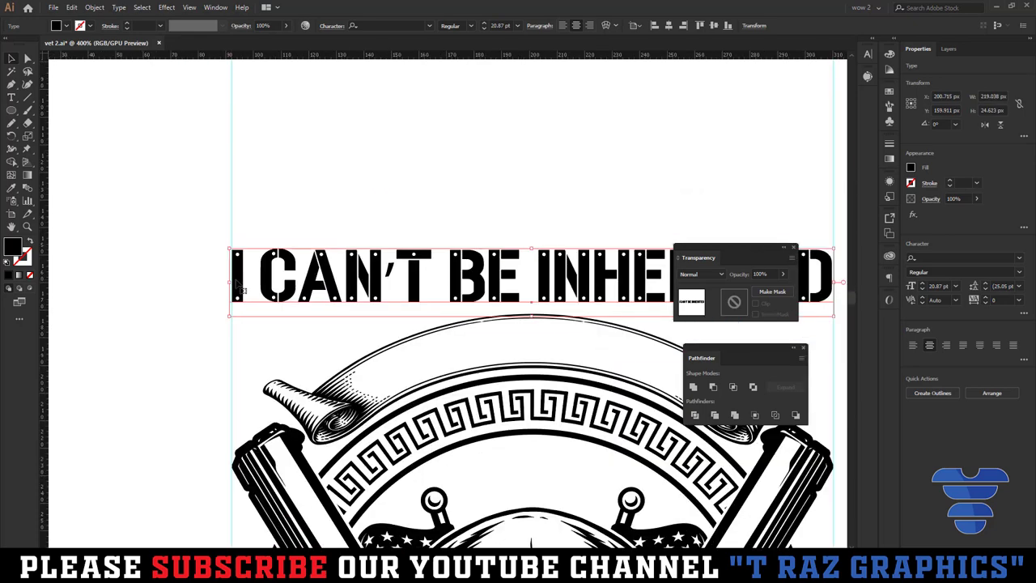
scroll(566, 210, up, 2)
scroll(607, 206, up, 1)
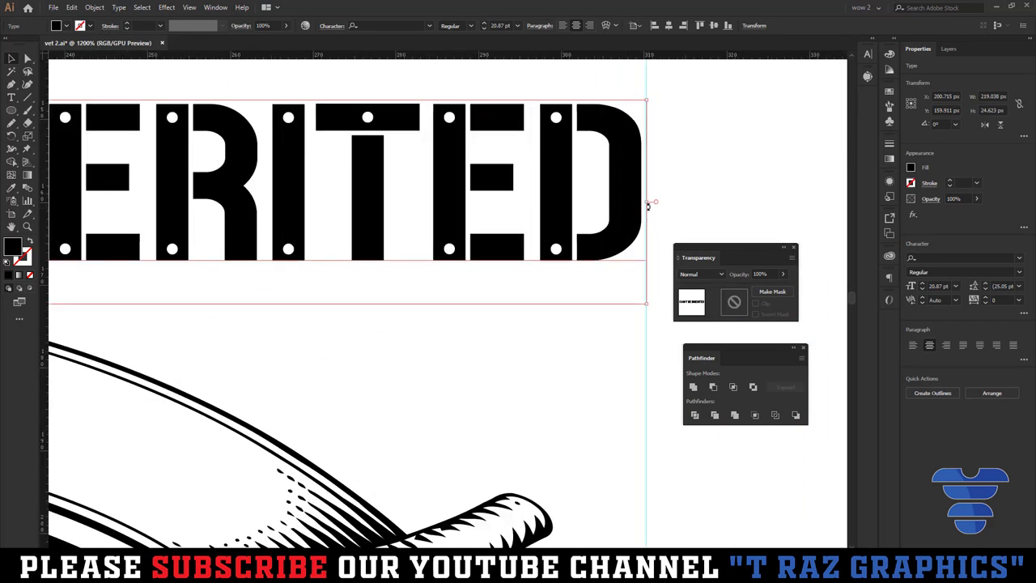
scroll(631, 208, down, 2)
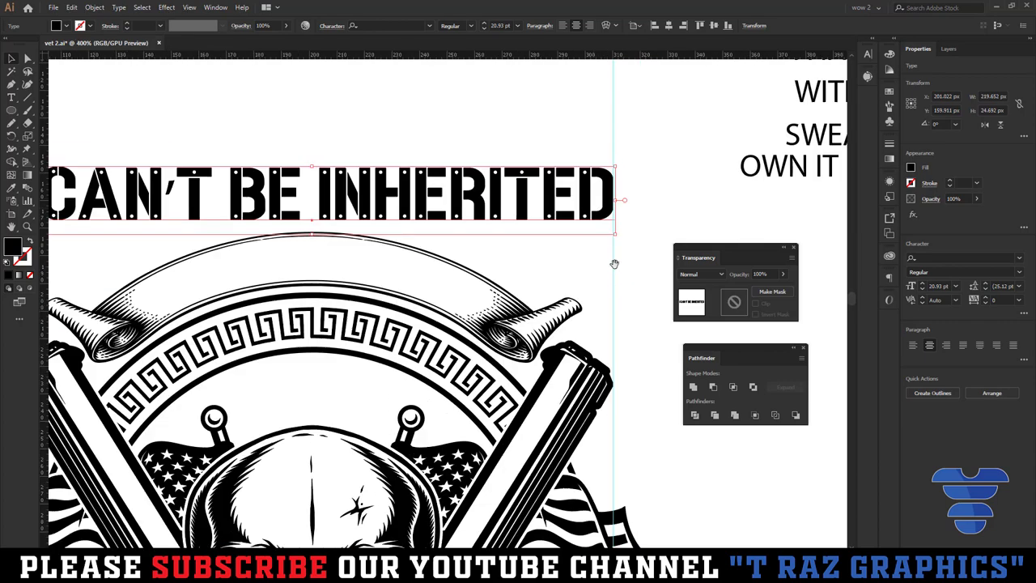
scroll(614, 263, down, 1)
scroll(511, 225, down, 1)
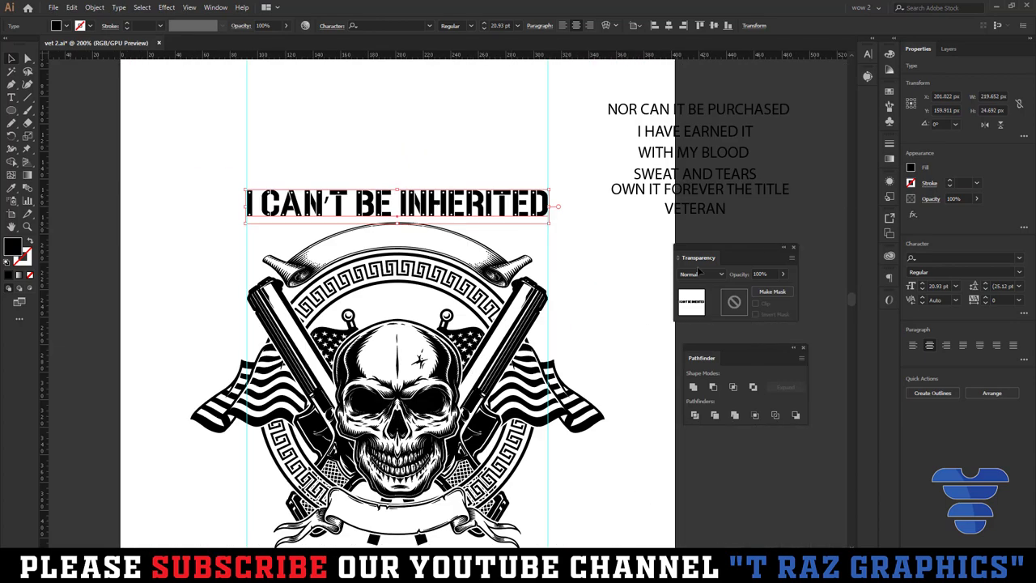
- Apply an Arc Lower warp with -15% bend and stretch the headline taller
click(914, 215)
mouse_move(932, 346)
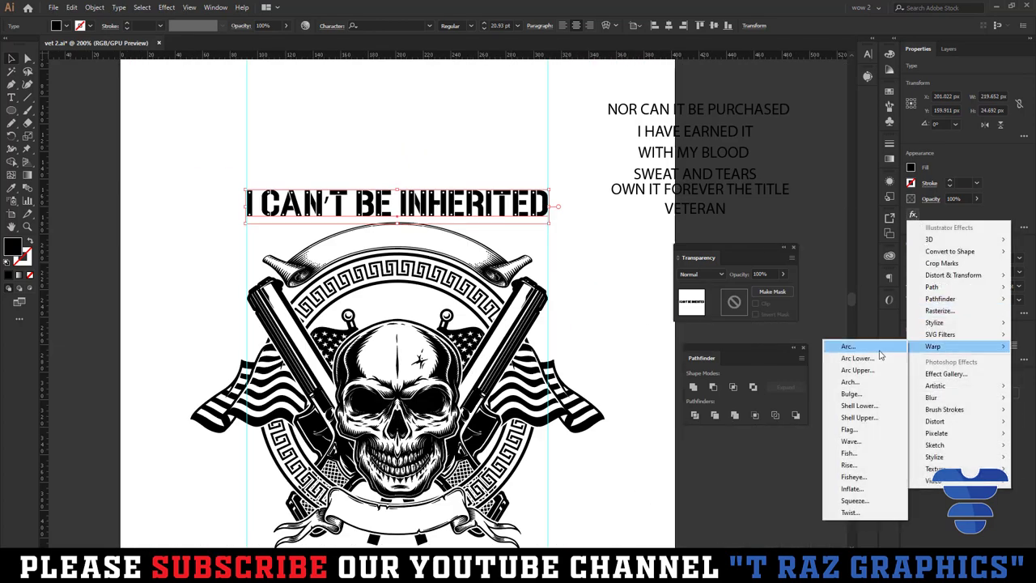
click(873, 357)
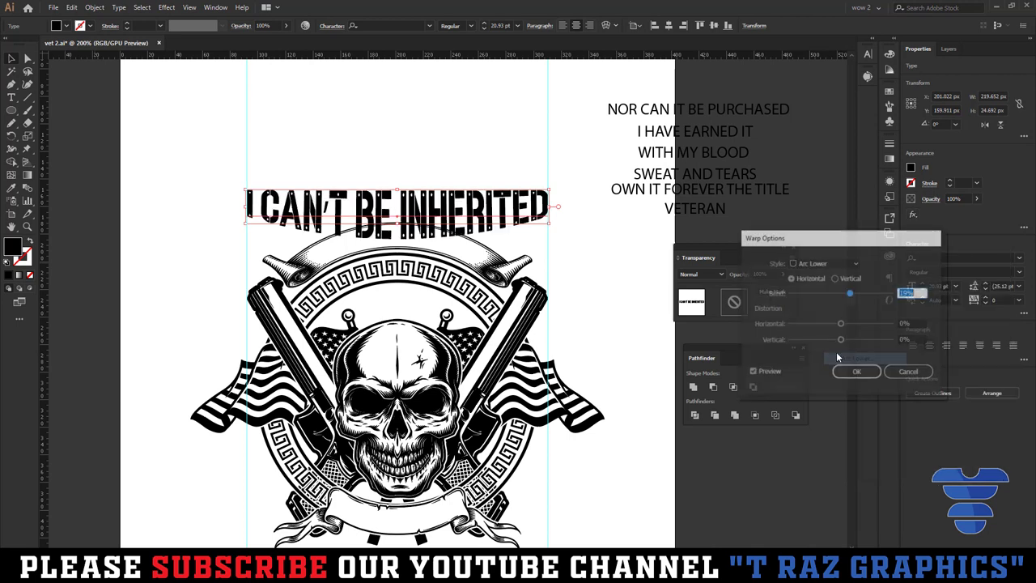
drag(841, 298, 835, 299)
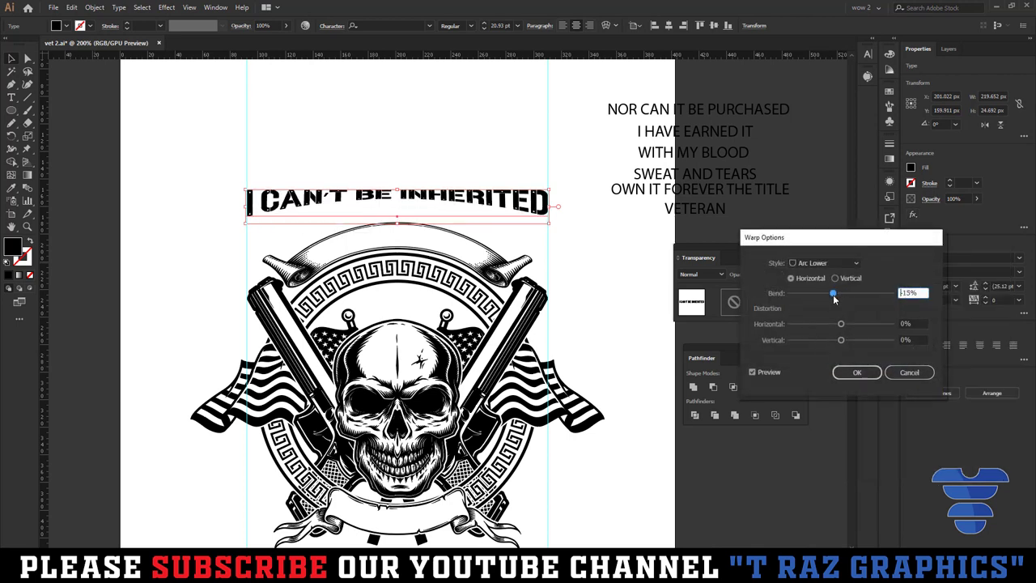
click(848, 375)
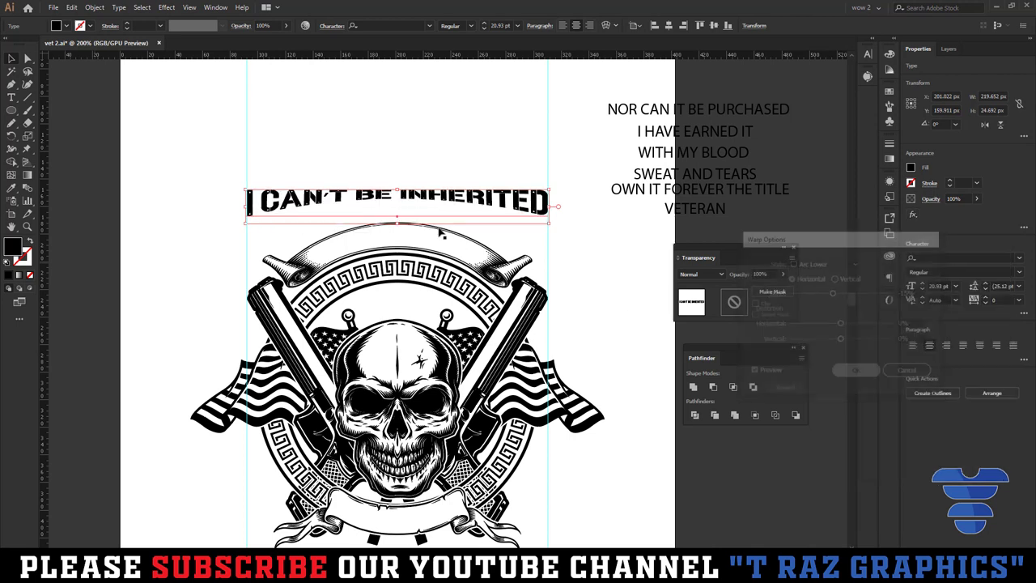
drag(397, 221, 398, 252)
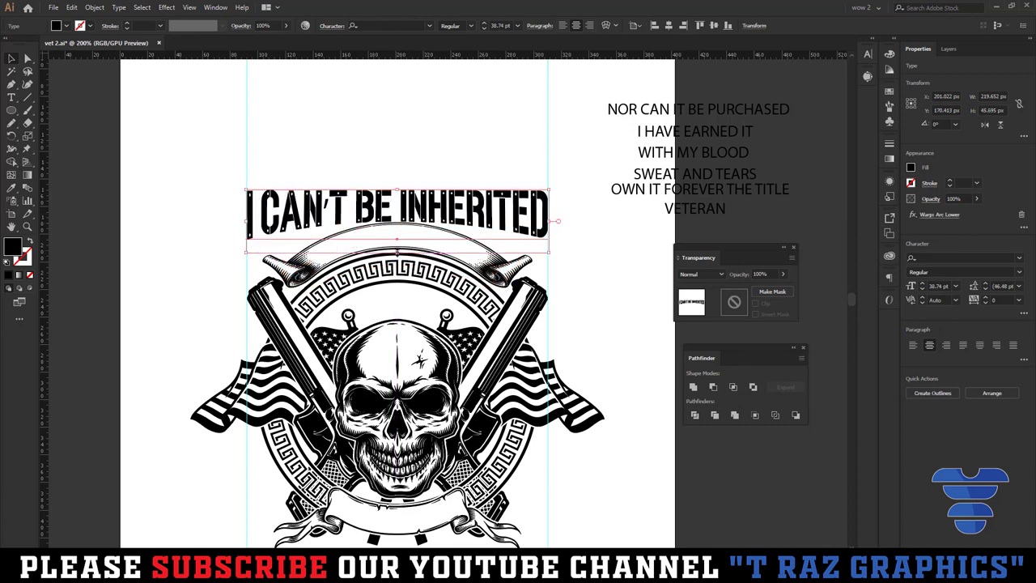
- Deepen the Arc Lower bend to -22% then -26%, enlarging the headline to 46.78 pt
click(926, 215)
drag(833, 295, 830, 294)
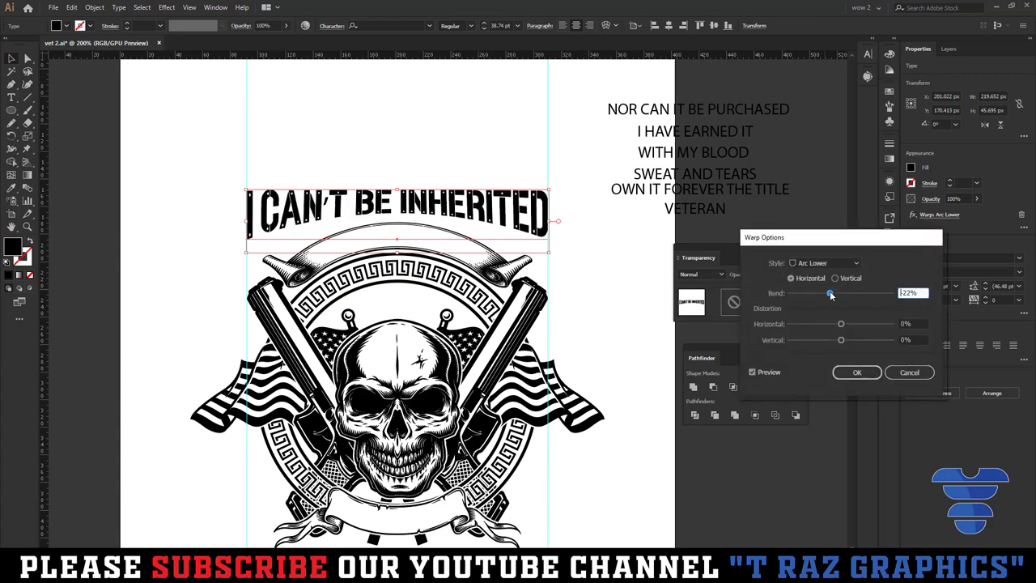
click(857, 373)
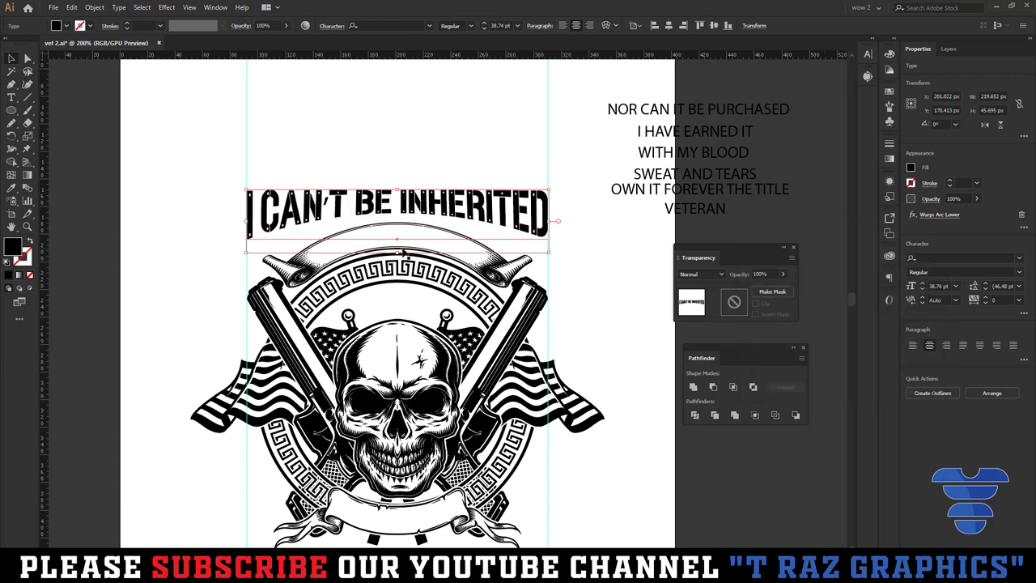
drag(402, 251, 401, 265)
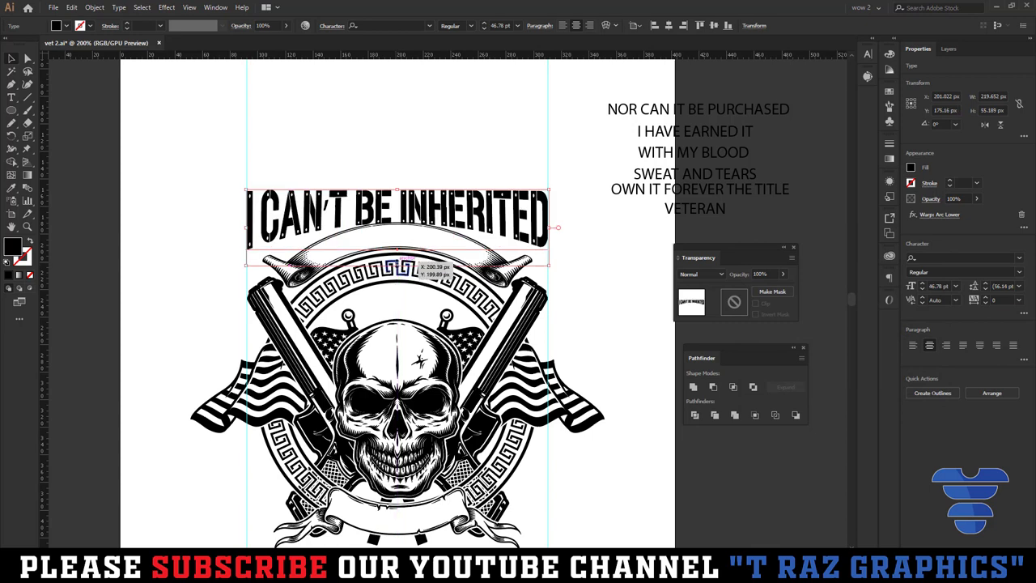
click(938, 215)
key(Down)
key(Down)
key(Down)
key(Down)
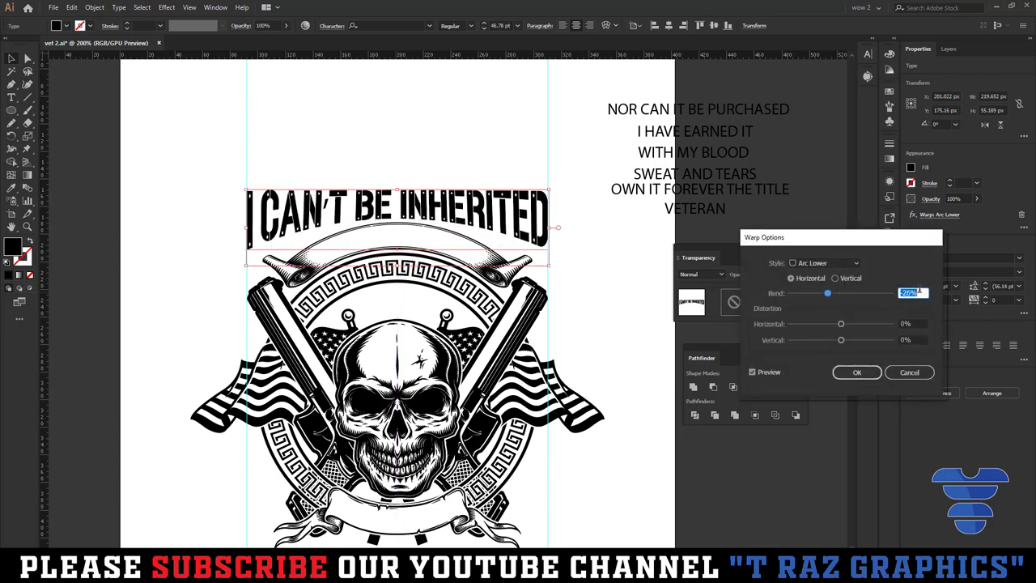
click(851, 373)
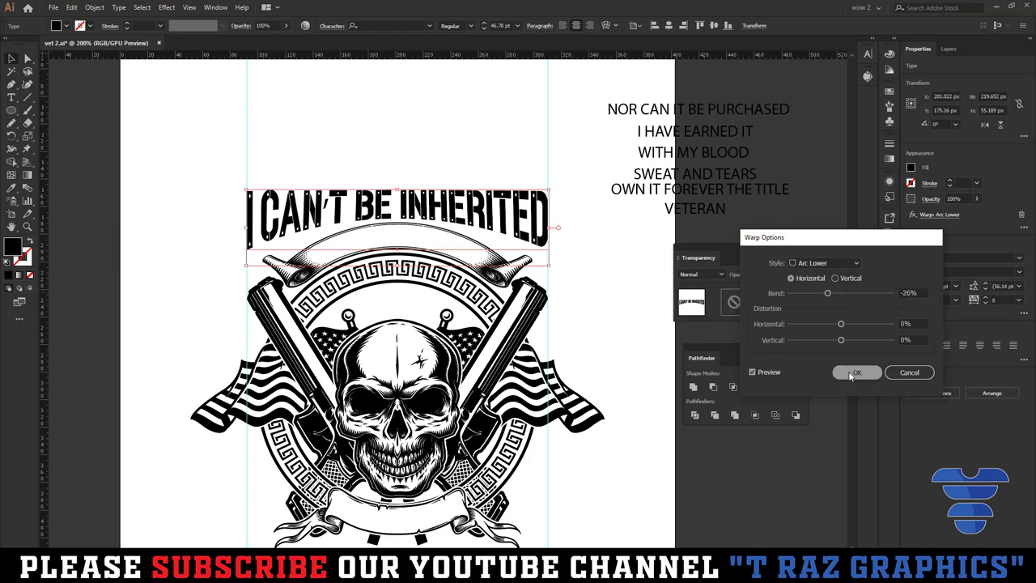
click(364, 148)
scroll(481, 116, down, 2)
- Move NOR CAN IT BE PURCHASED onto the top banner and set it in Army Condensed
drag(539, 122, 465, 232)
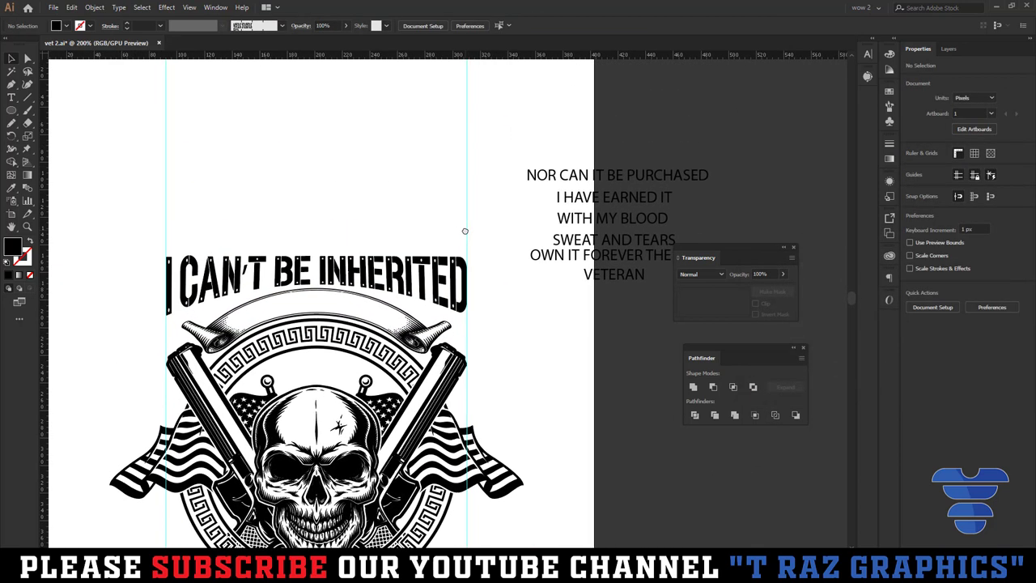
drag(577, 183, 285, 322)
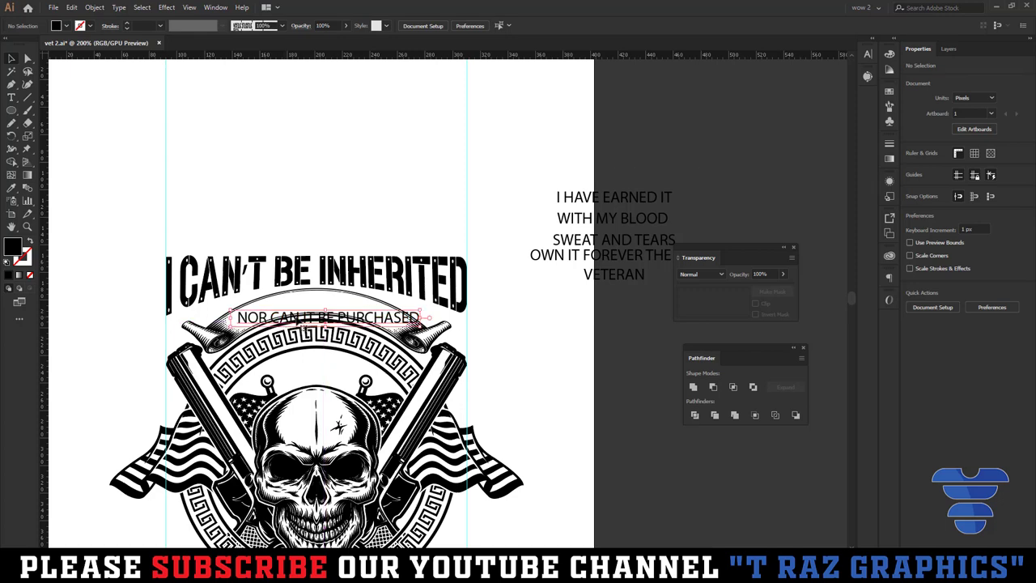
scroll(288, 316, up, 2)
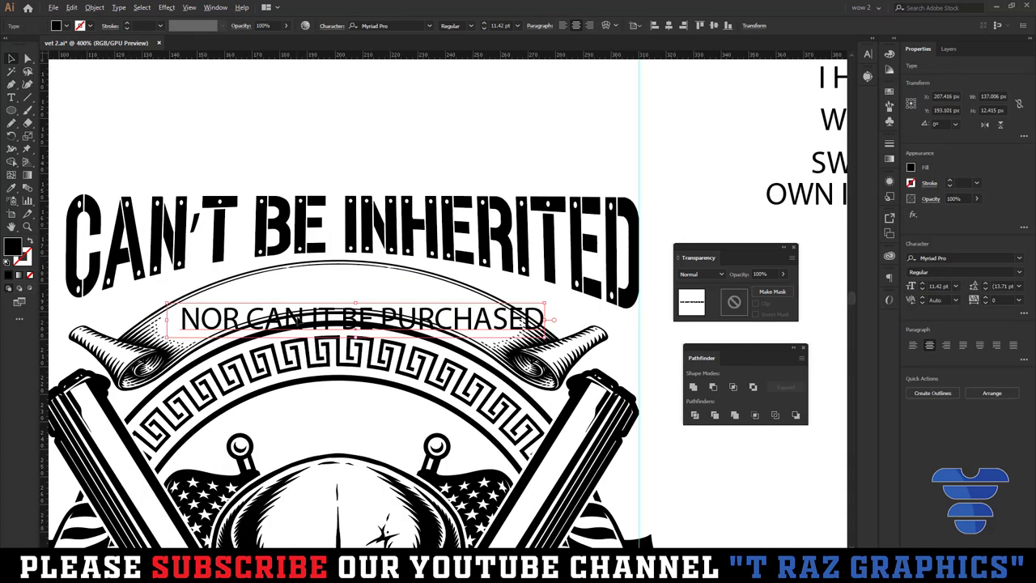
click(380, 25)
text(arm)
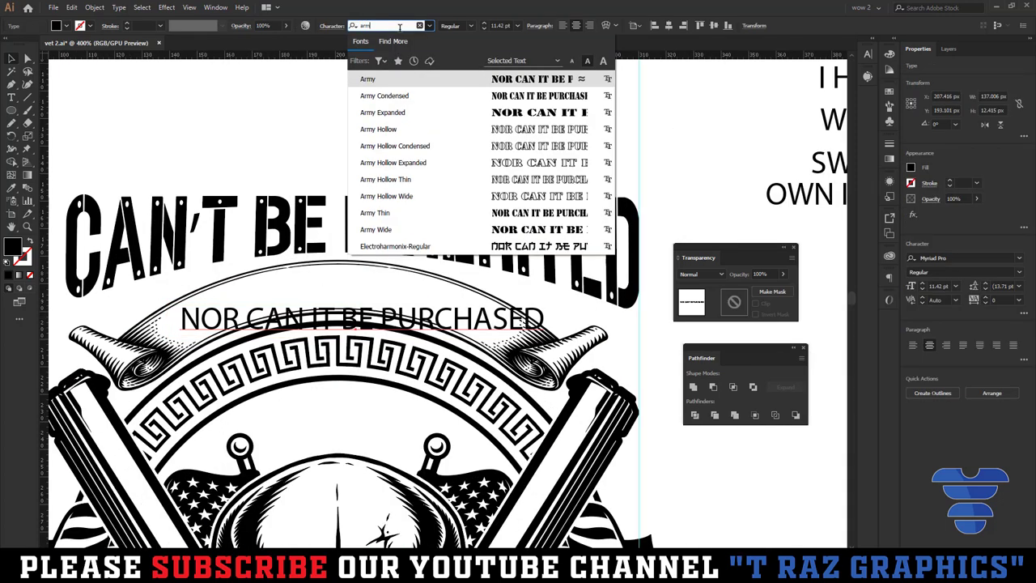
click(507, 95)
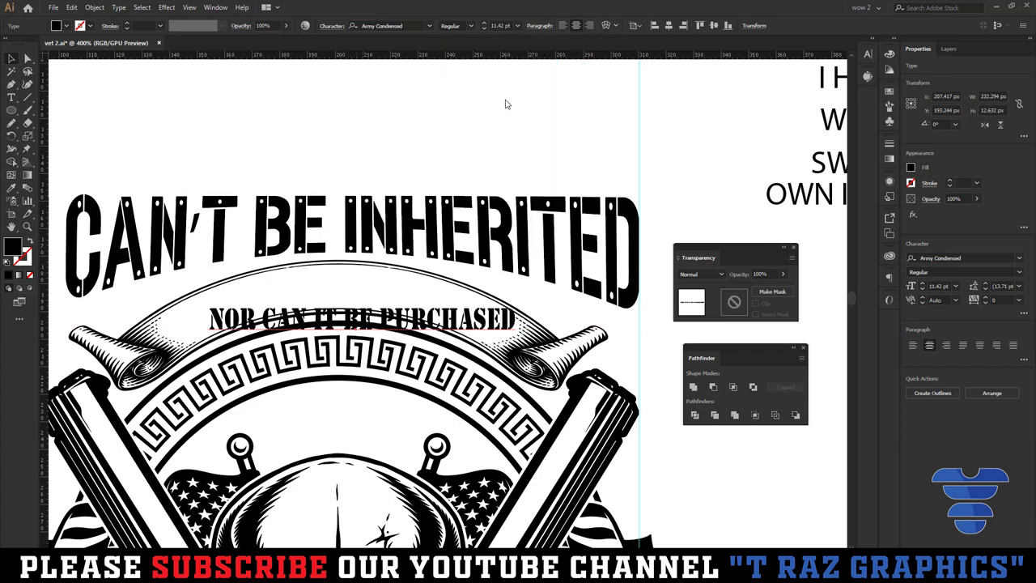
mouse_move(460, 323)
mouse_down()
mouse_move(433, 331)
mouse_move(513, 327)
mouse_up()
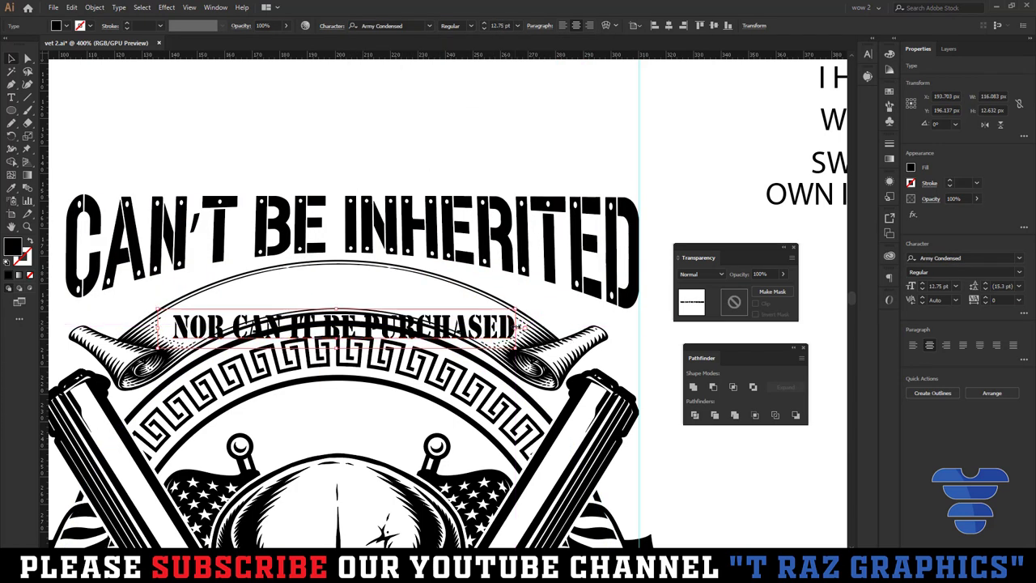
- Zoom out and bring up the effects list for the banner text
key(ctrl+minus)
scroll(508, 326, down, 5)
scroll(633, 183, up, 3)
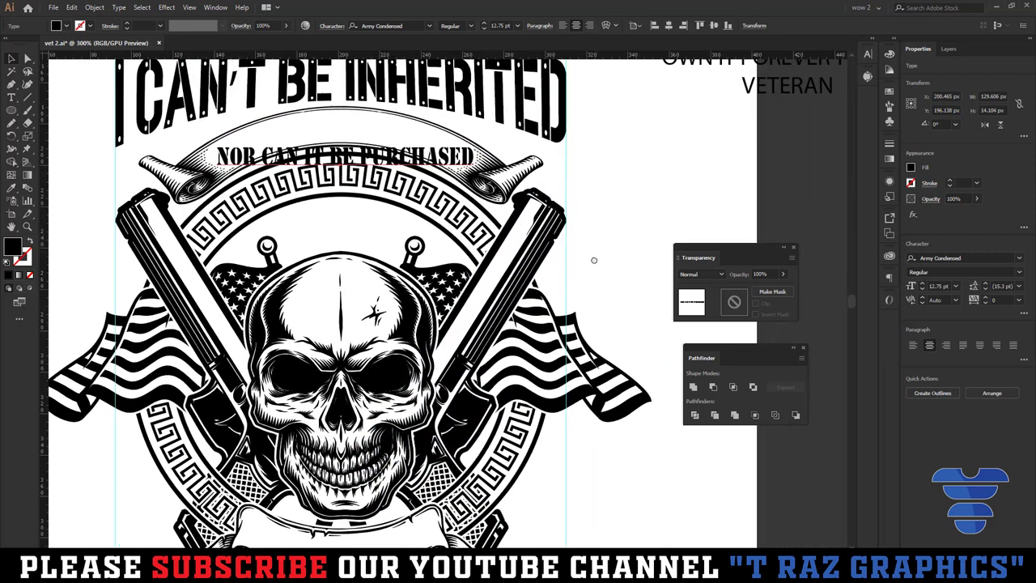
click(914, 216)
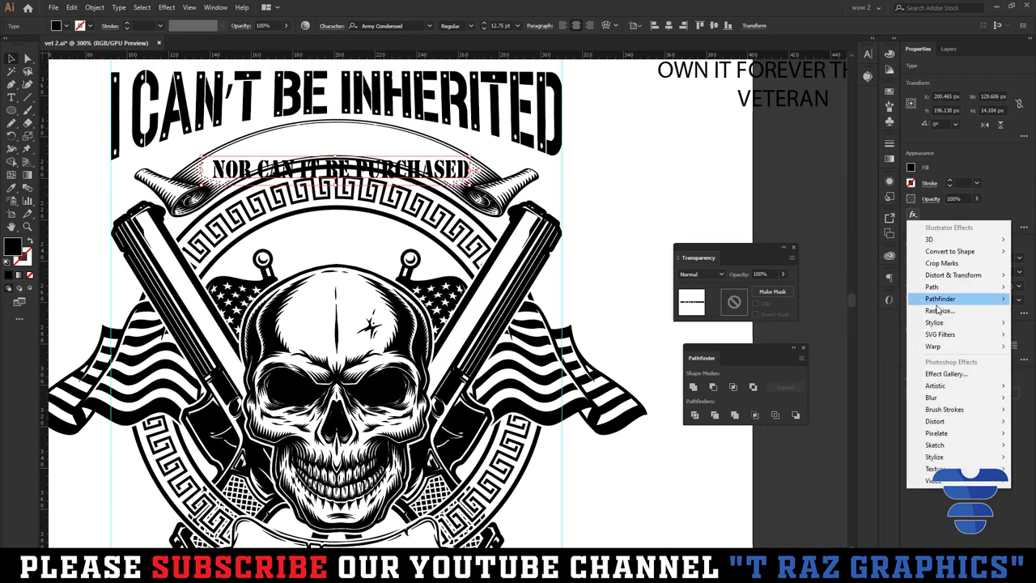
mouse_move(955, 345)
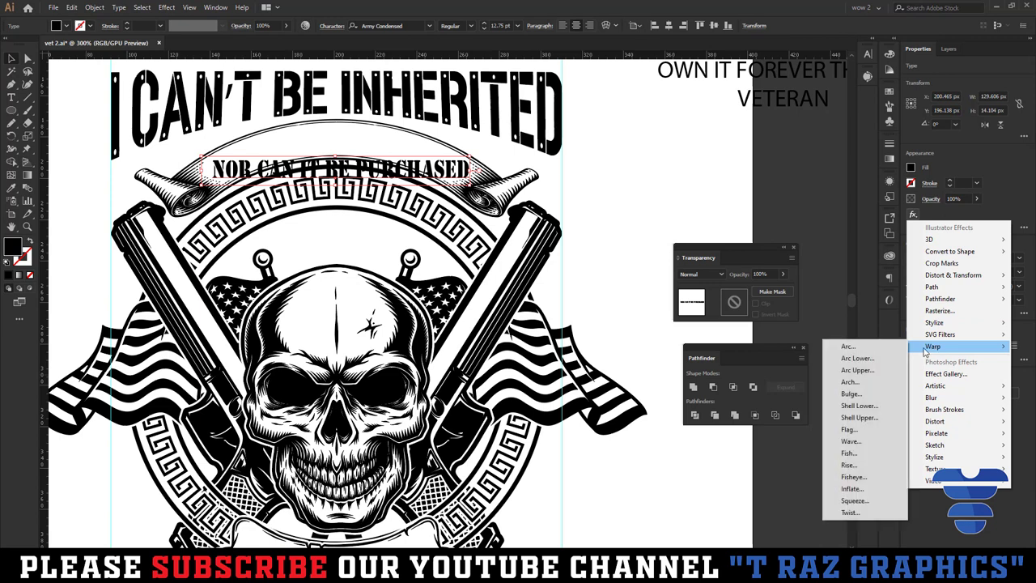
- Apply an upward-bending Arc warp to the banner text and shrink it slightly
click(846, 342)
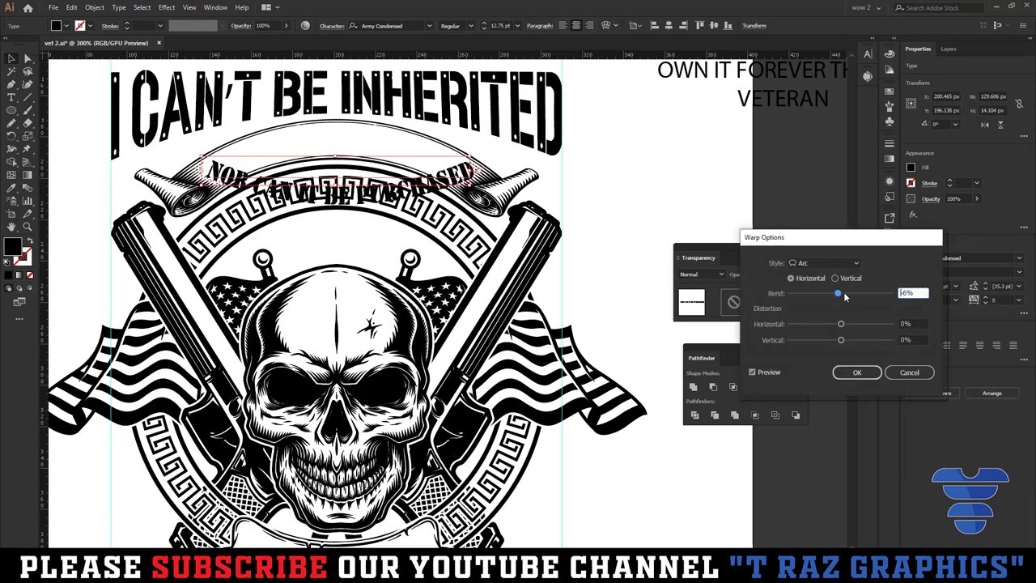
drag(844, 297, 863, 294)
click(847, 371)
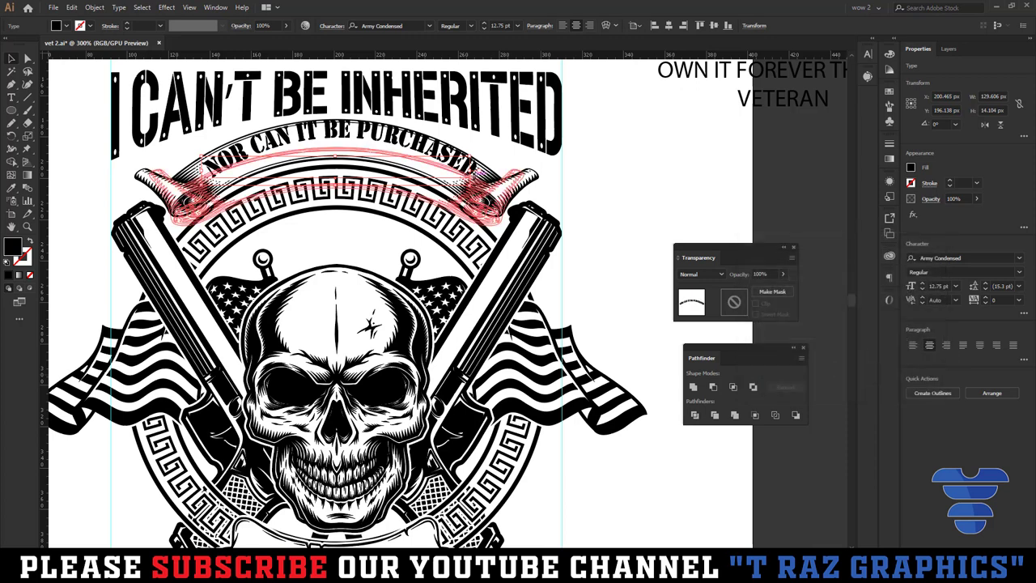
drag(473, 171, 468, 173)
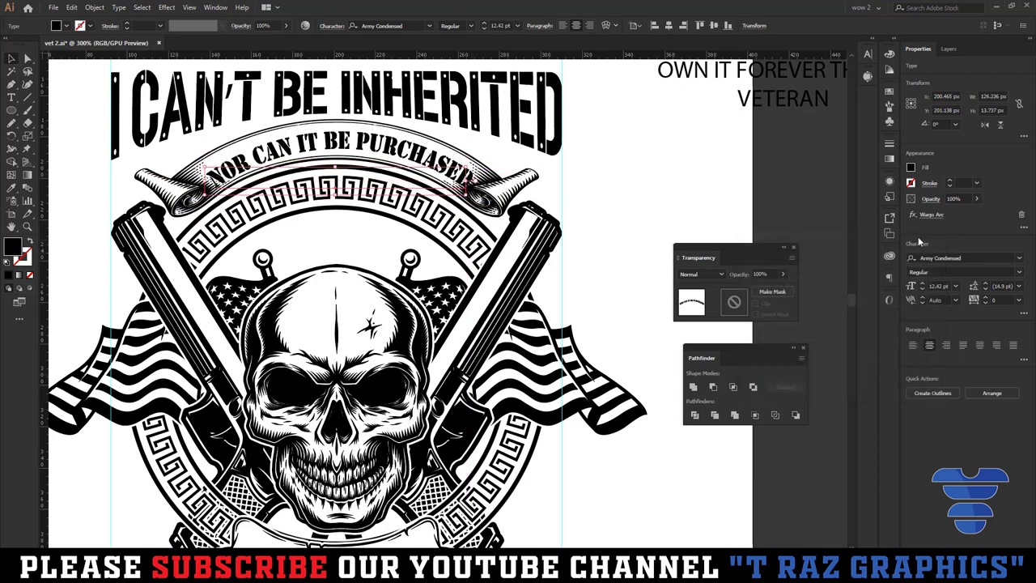
- Reduce the Arc bend to 35%, centre the text horizontally and nudge it two pixels left
click(931, 216)
key(Down)
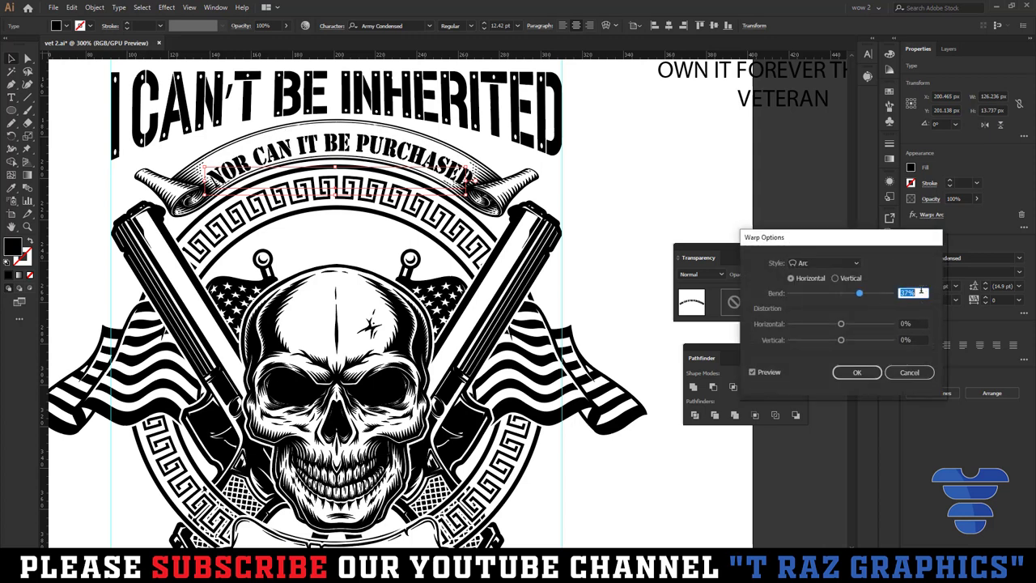
key(Down)
key(Down)
key(Down)
click(856, 372)
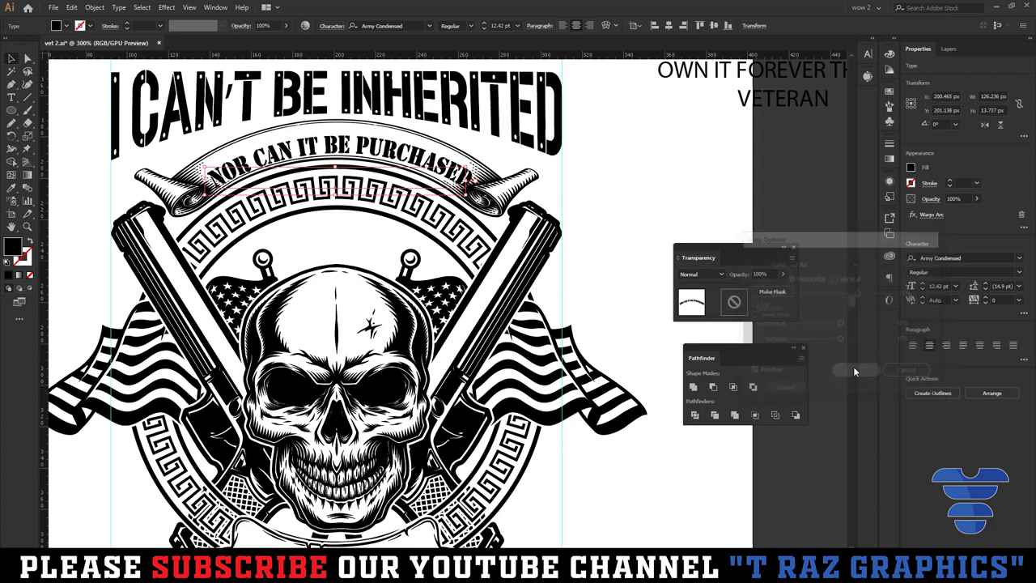
click(668, 25)
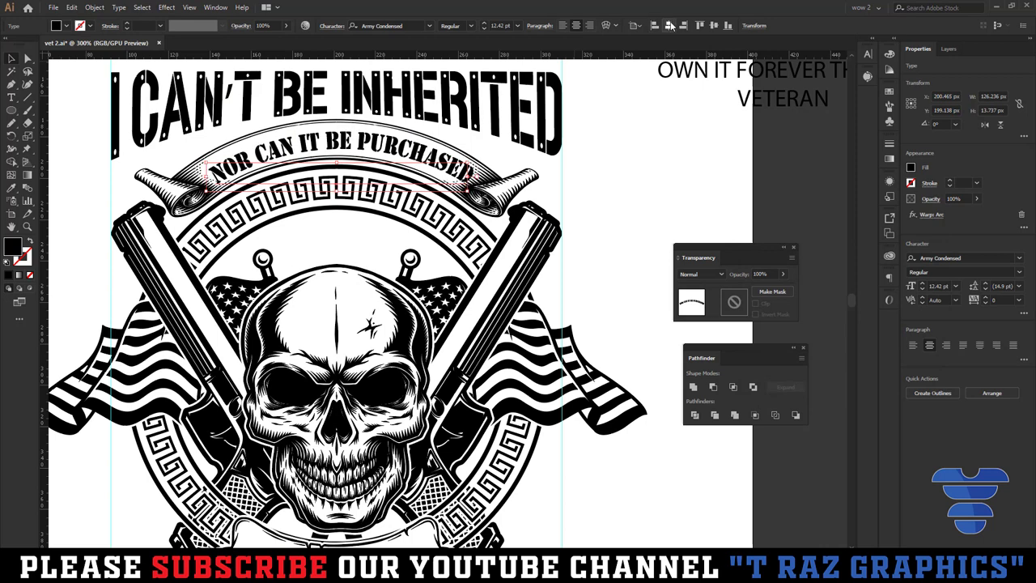
key(Left)
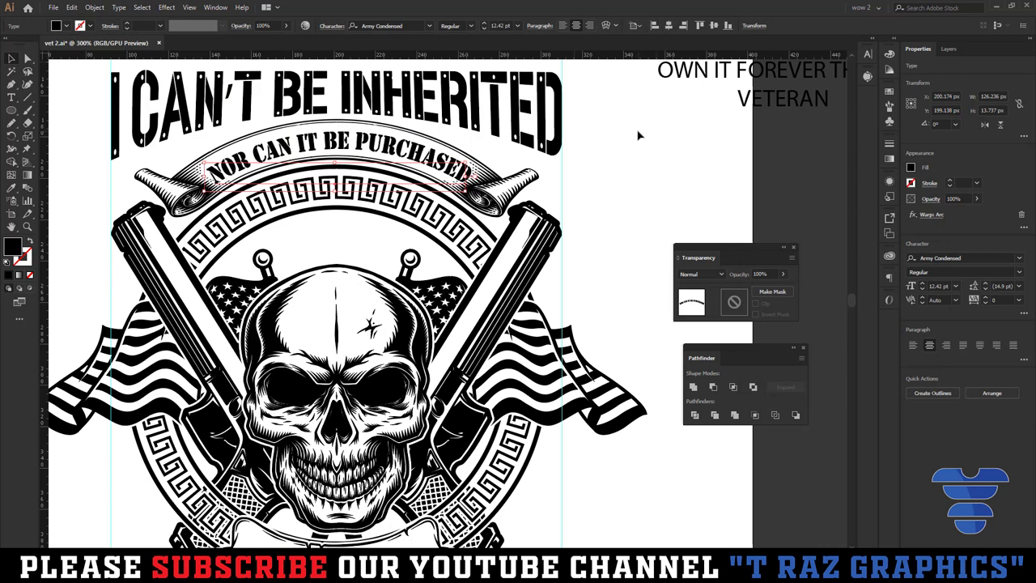
key(Left)
- Enlarge the arced NOR CAN IT BE PURCHASED text to about 17.24 pt and move it onto the ribbon
click(634, 159)
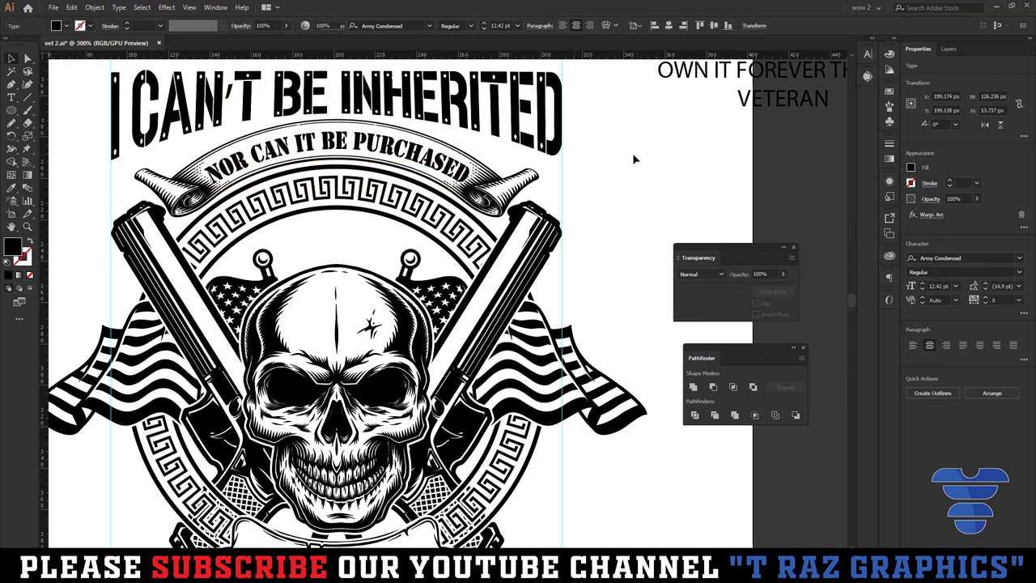
scroll(340, 162, up, 3)
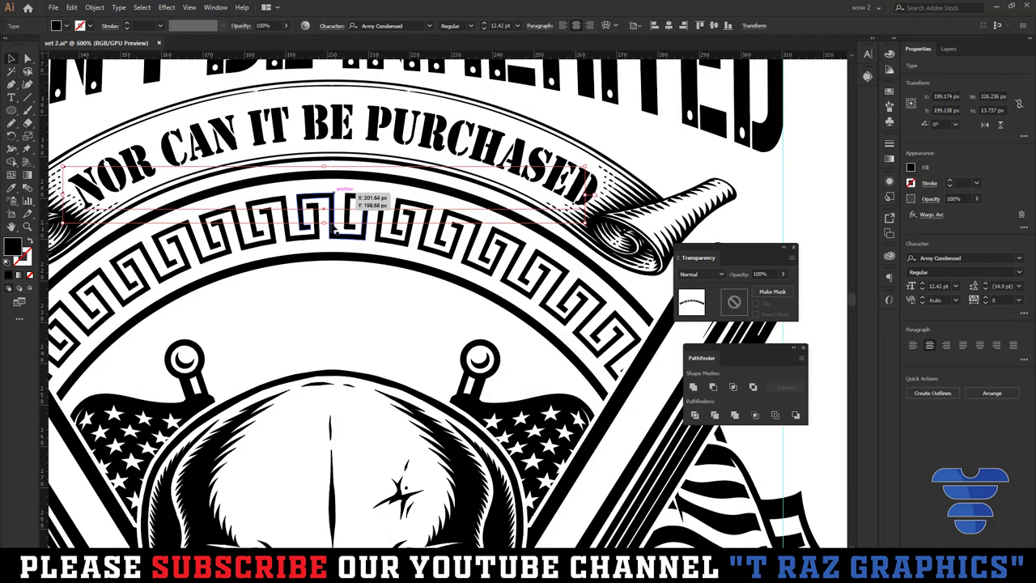
click(328, 198)
drag(321, 231, 321, 231)
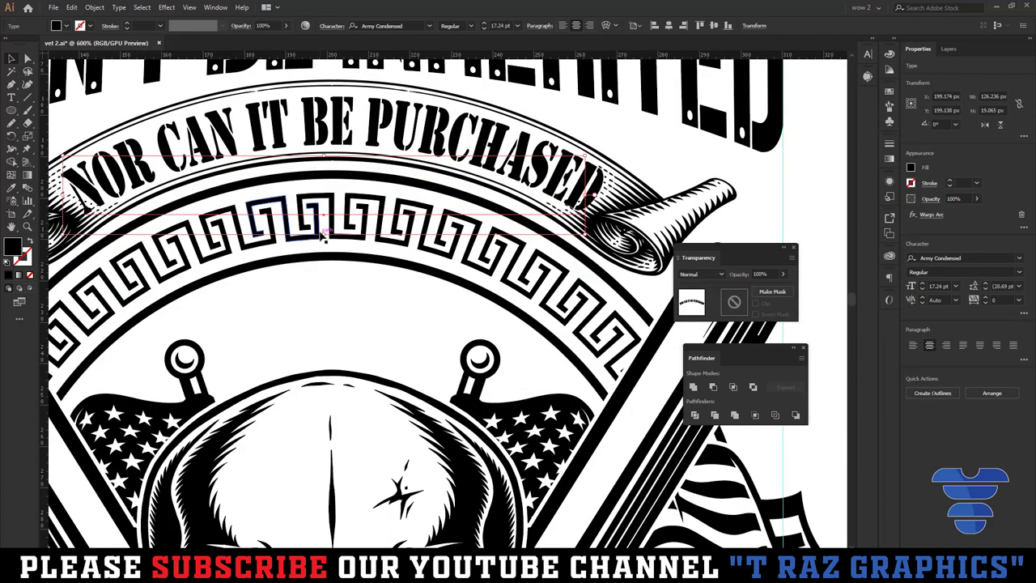
scroll(323, 227, down, 2)
scroll(324, 227, down, 1)
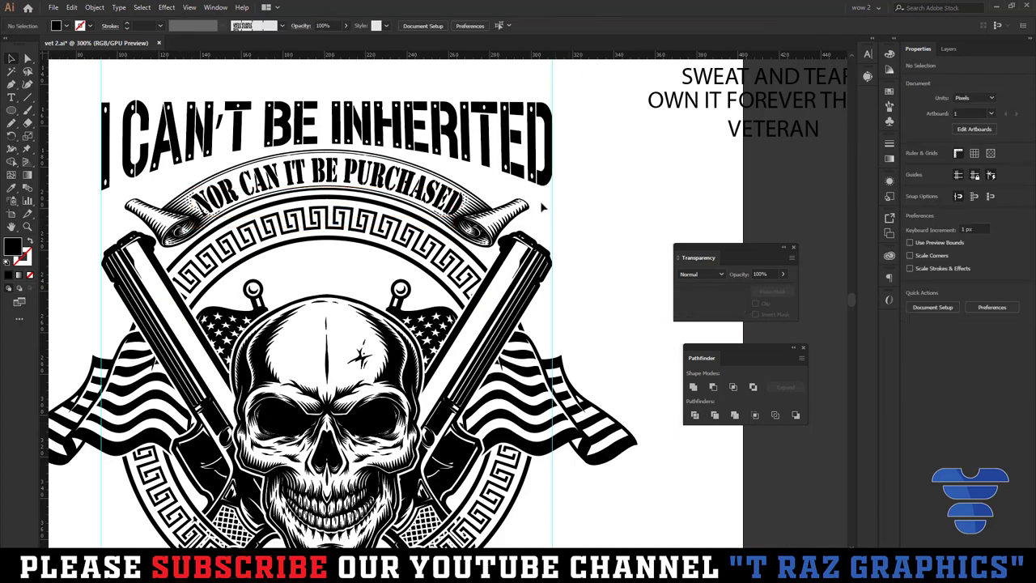
mouse_move(437, 197)
mouse_down()
mouse_move(464, 150)
mouse_move(454, 166)
mouse_up()
- Expand the arced text's appearance into plain shapes via the Object menu
right_click(348, 149)
click(454, 162)
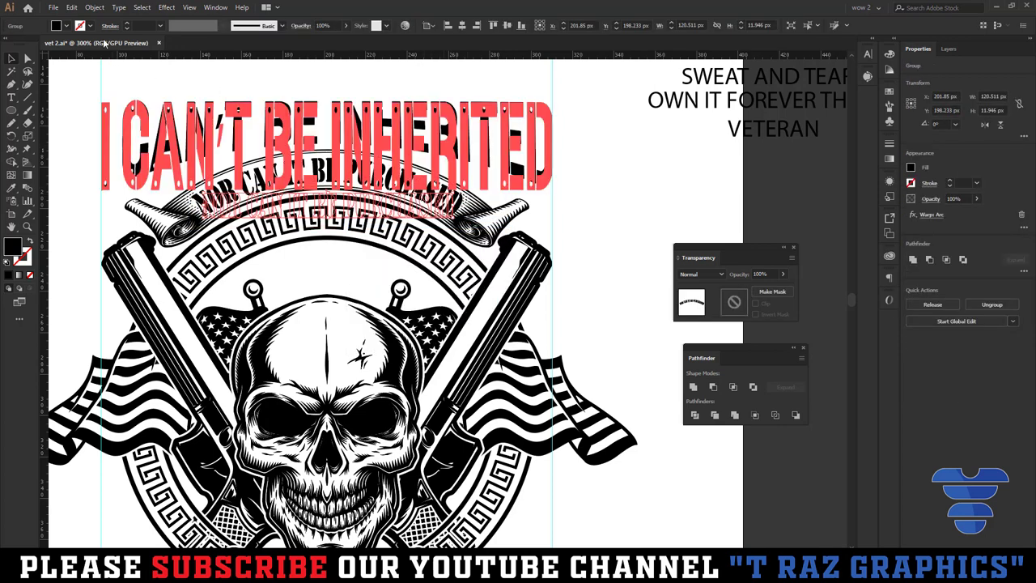
click(94, 7)
click(125, 135)
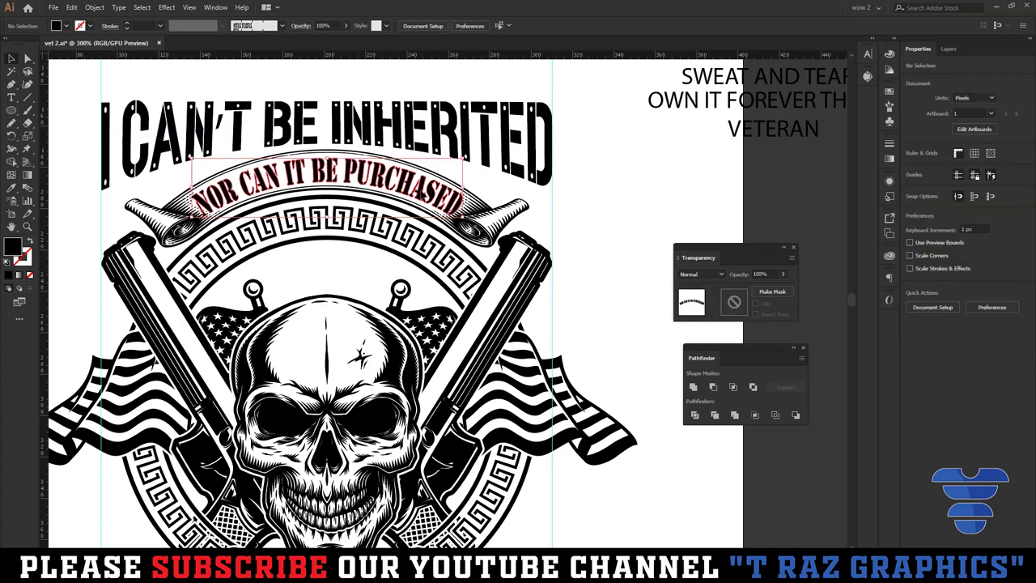
scroll(412, 188, up, 2)
key(ctrl+z)
scroll(433, 215, down, 2)
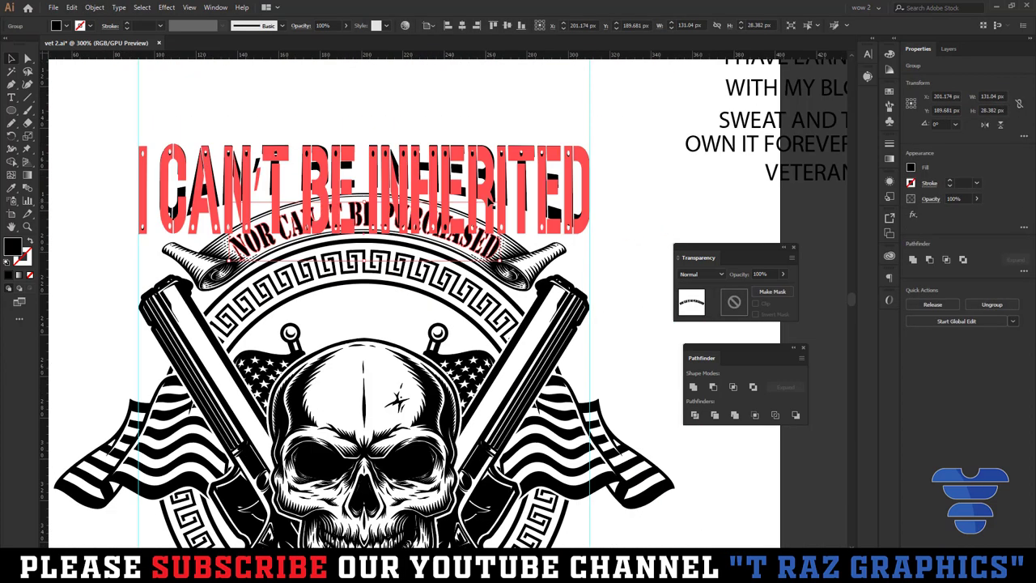
- Expand the I CAN'T BE INHERITED headline's warp into plain shapes
click(95, 7)
click(122, 134)
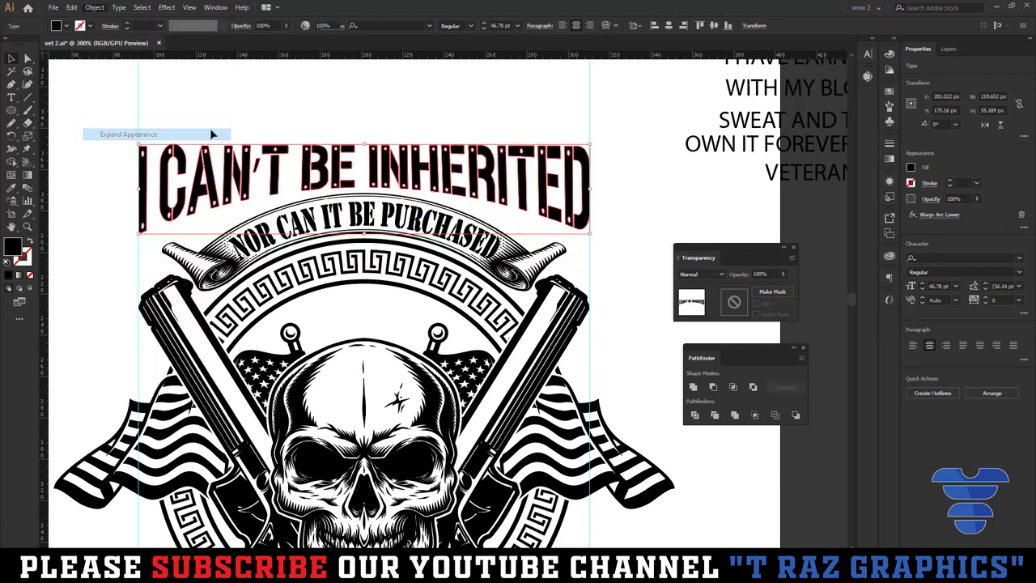
click(322, 109)
click(456, 231)
scroll(429, 229, up, 2)
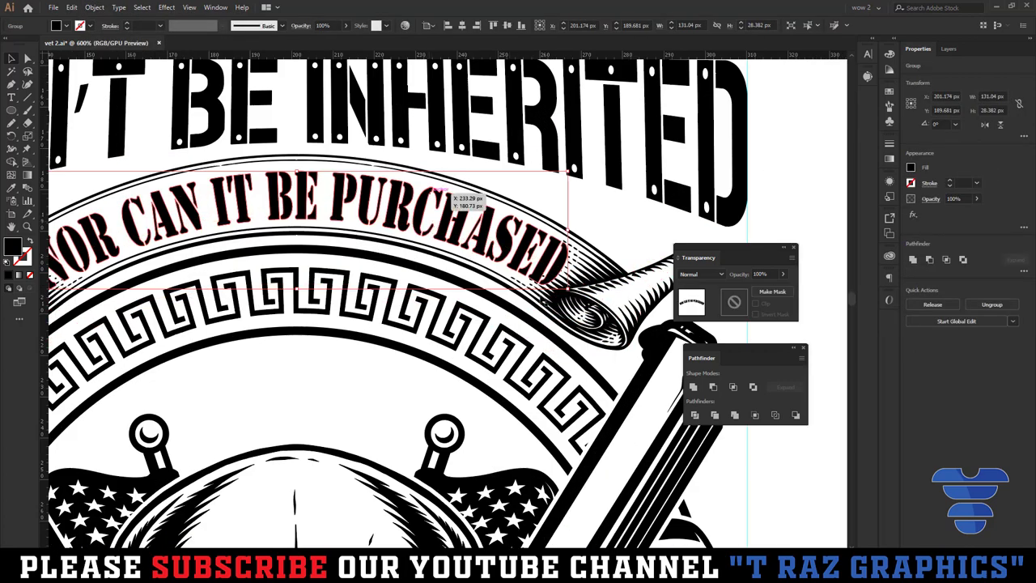
- Add the ribbon to the selection and expand its appearance into plain shapes
shift+click(602, 310)
key(ctrl+8)
click(95, 7)
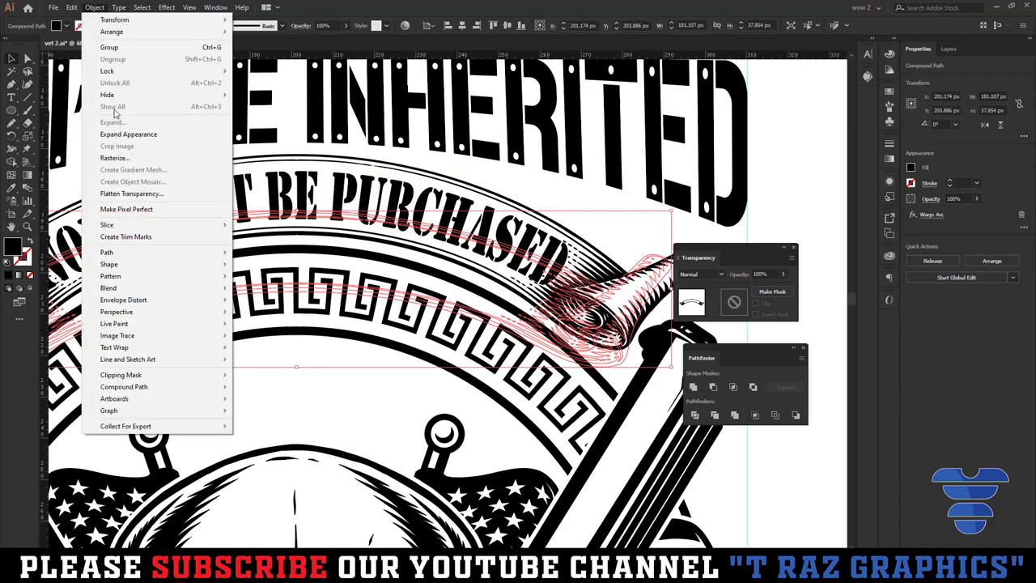
click(127, 134)
click(392, 389)
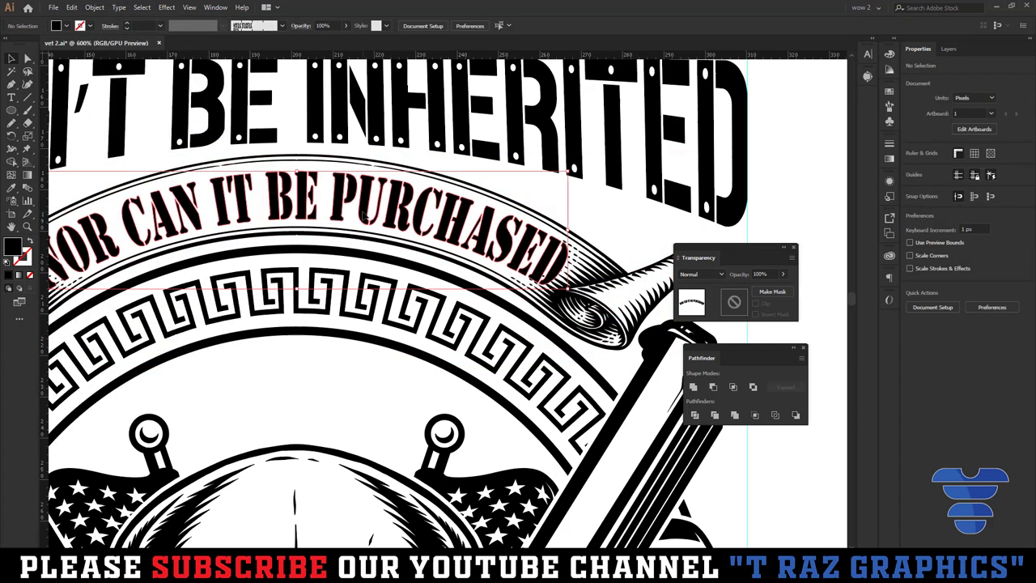
- Apply a 1 px Round offset path to the arced NOR CAN IT BE PURCHASED text
click(364, 214)
key(alt+o)
key(p)
key(o)
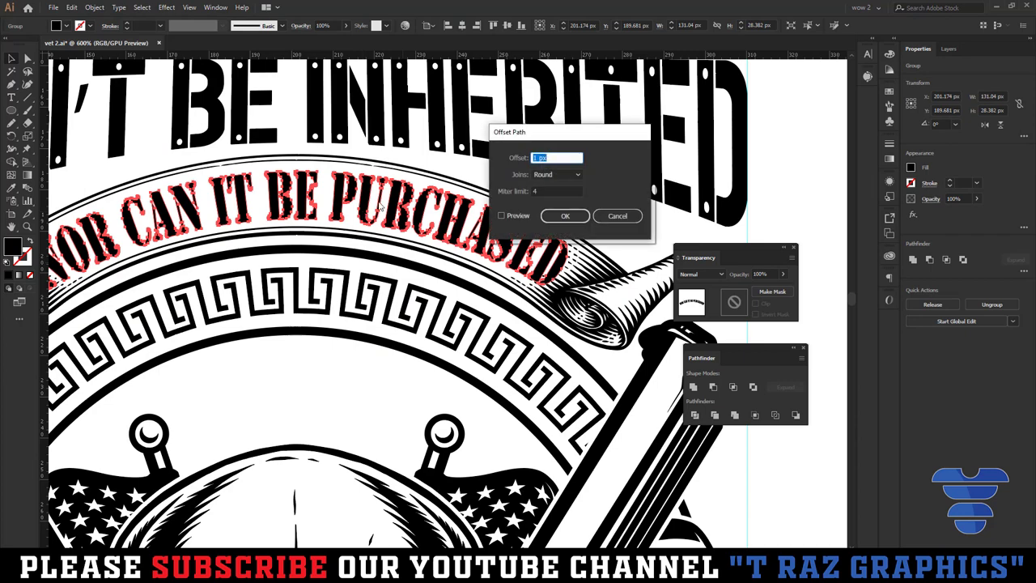
click(617, 217)
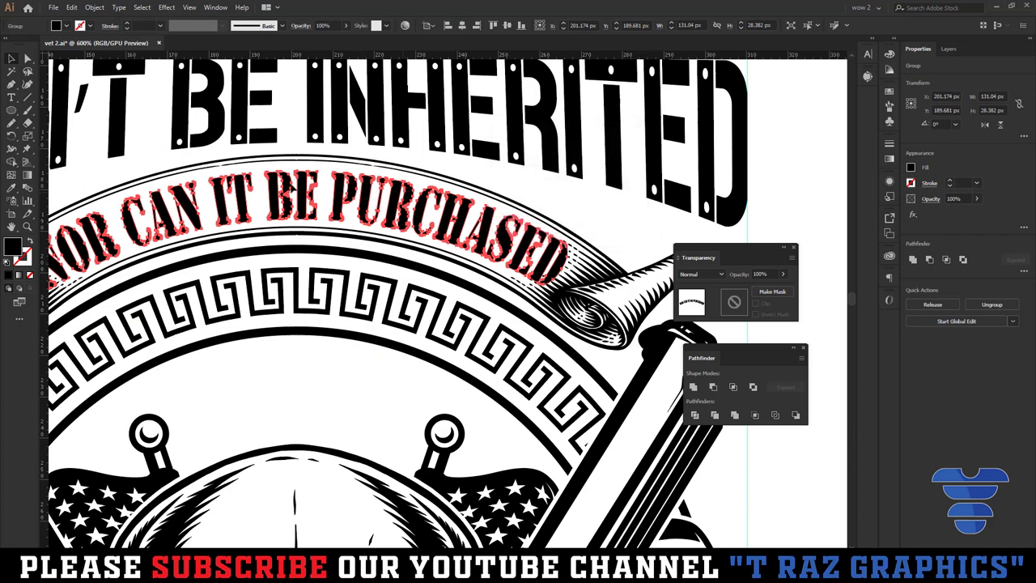
scroll(340, 182, up, 3)
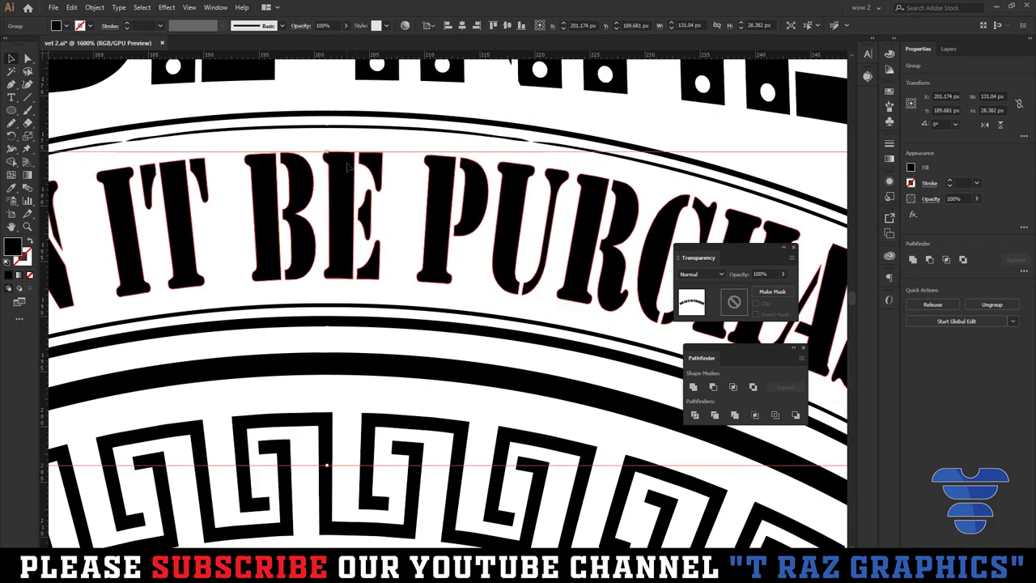
scroll(350, 174, down, 3)
key(alt+o)
key(p)
key(o)
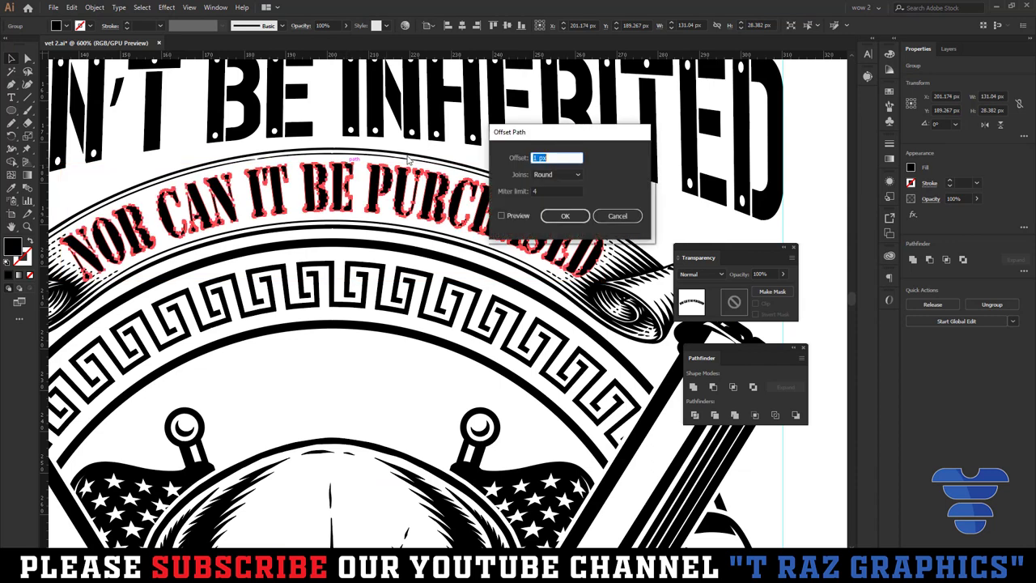
click(565, 216)
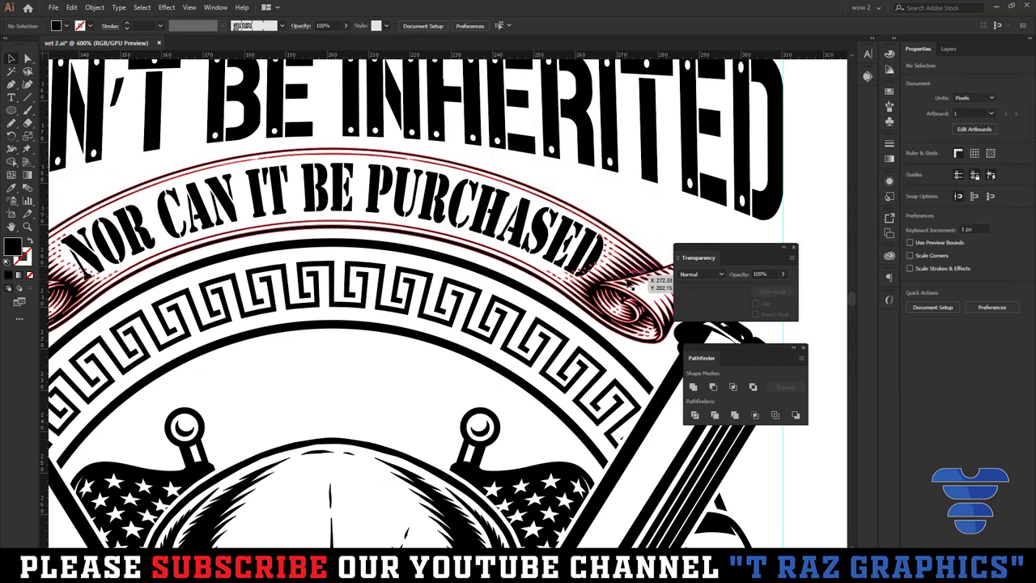
- Make an opacity mask on the ribbon using the pasted offset text, then exit mask editing
scroll(615, 273, down, 1)
click(734, 301)
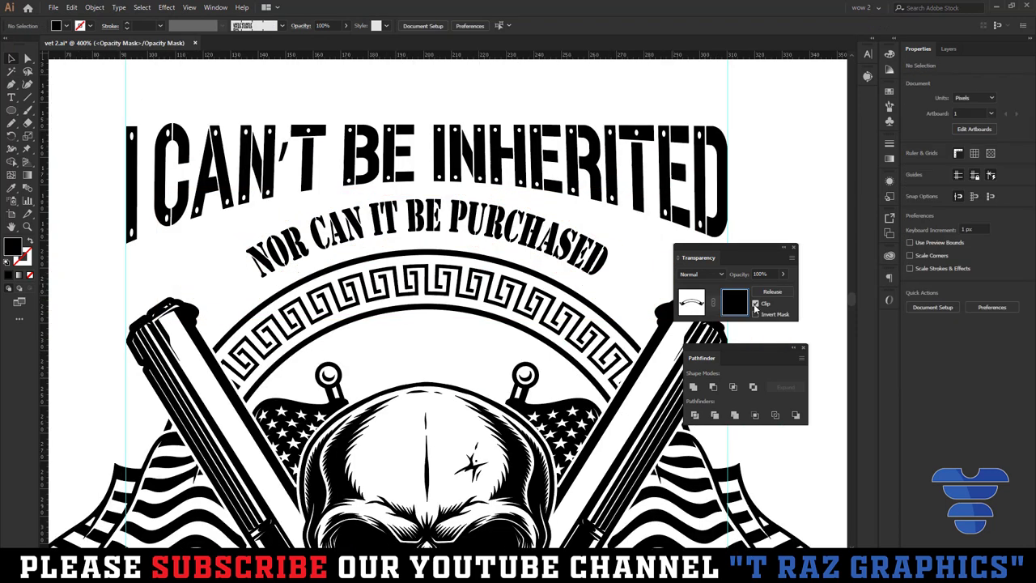
key(ctrl+f)
scroll(257, 301, up, 1)
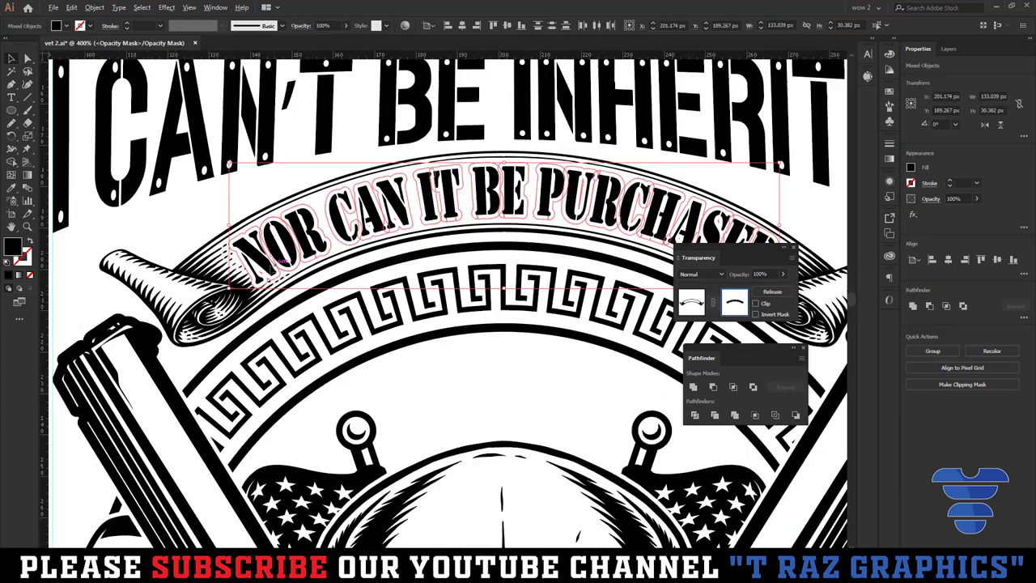
scroll(258, 301, up, 1)
click(695, 304)
key(ctrl+shift+a)
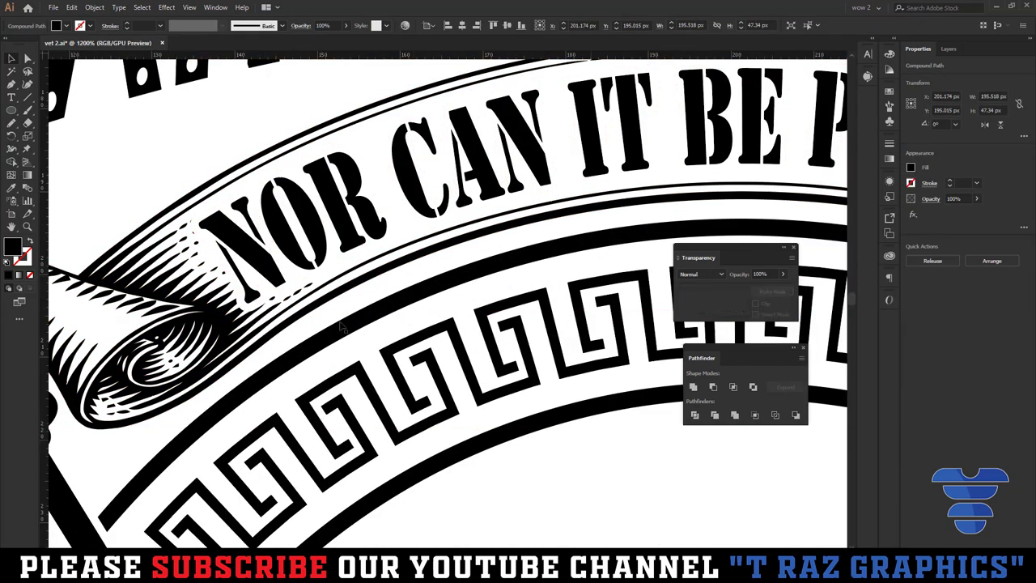
scroll(599, 261, down, 4)
- With Direct Selection, stretch the headline D's bottom anchors down toward the banner
click(478, 227)
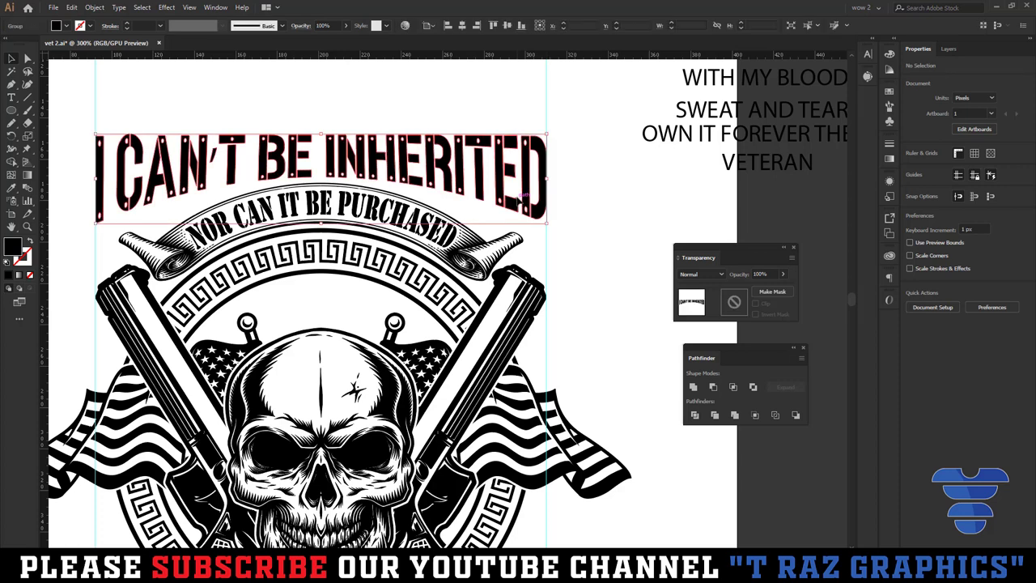
scroll(480, 232, up, 1)
scroll(480, 232, up, 1)
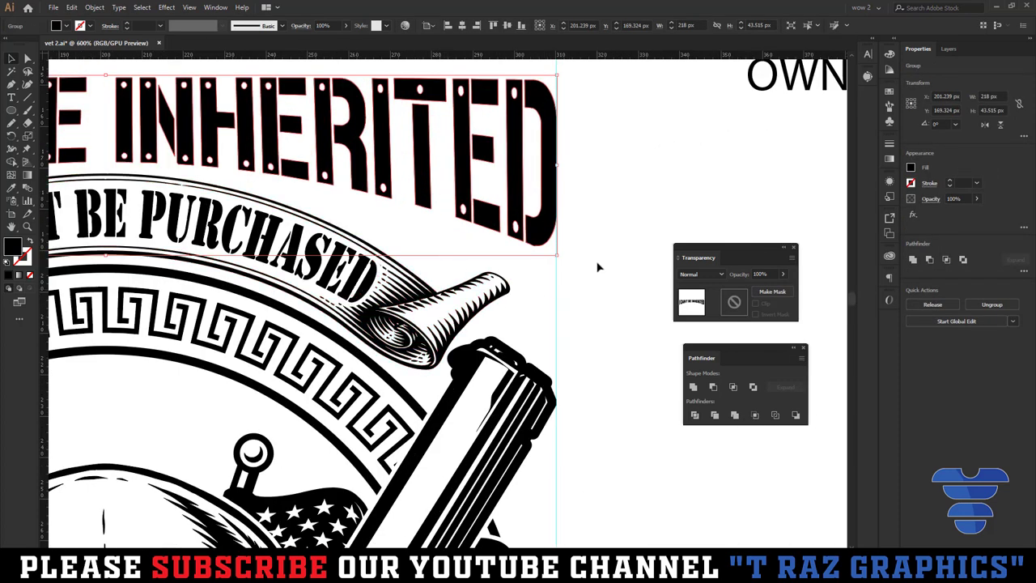
click(27, 59)
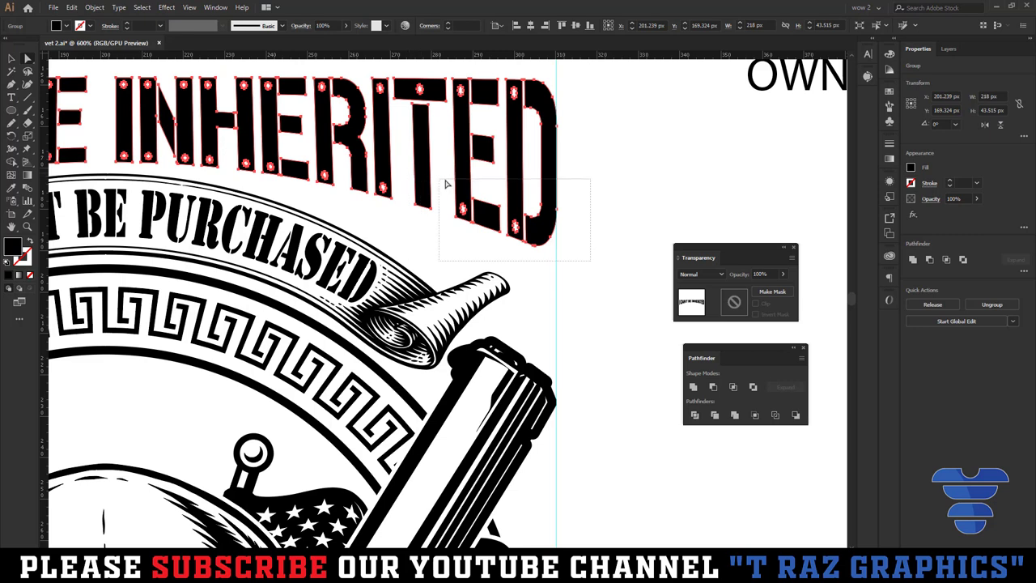
drag(591, 260, 504, 180)
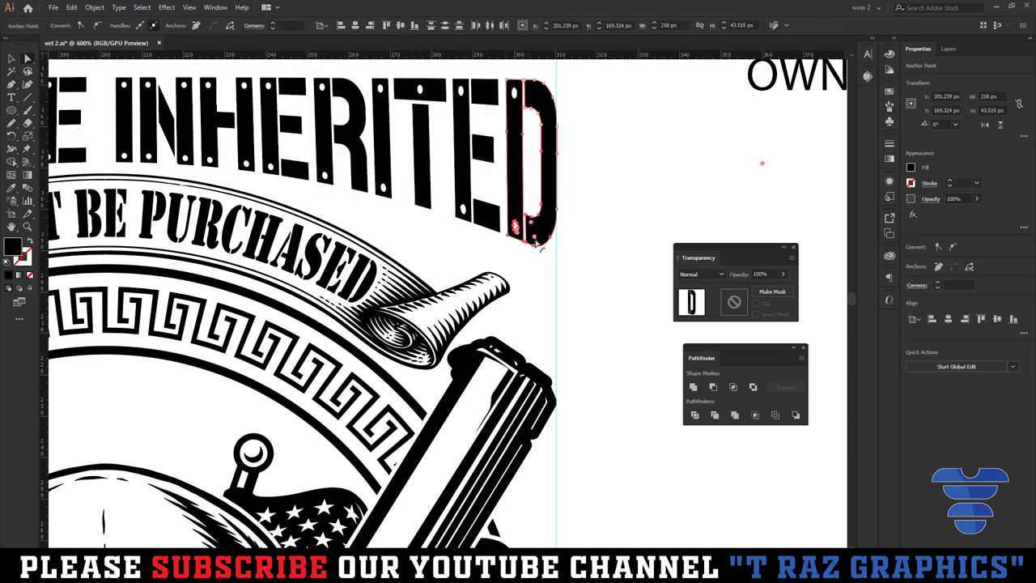
mouse_move(534, 251)
mouse_down()
mouse_move(534, 293)
mouse_move(527, 267)
mouse_move(503, 244)
mouse_move(474, 261)
mouse_move(458, 254)
mouse_up()
- Lengthen the bottoms of the E, I and T stems toward the banner
mouse_move(405, 194)
mouse_down()
mouse_move(435, 232)
mouse_move(418, 208)
mouse_move(418, 254)
mouse_up()
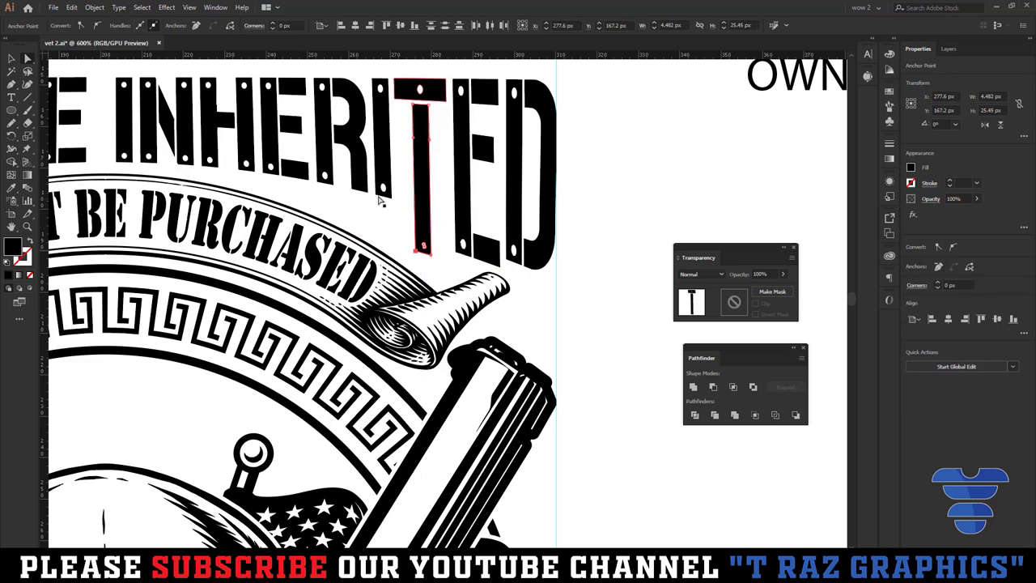
mouse_move(387, 212)
mouse_down()
mouse_move(382, 238)
mouse_move(500, 261)
mouse_up()
key(ctrl+minus)
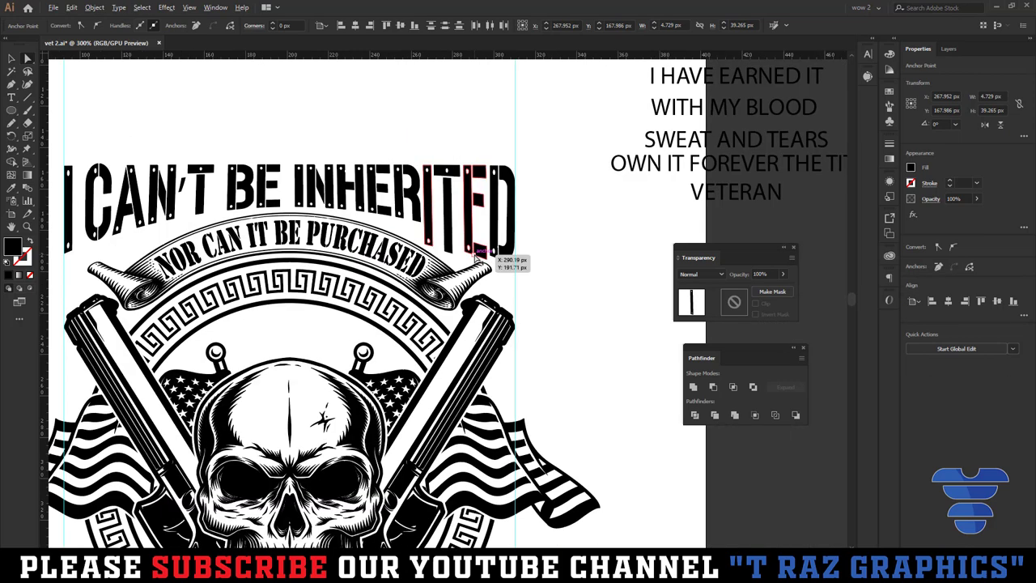
key(ctrl+minus)
key(ctrl+plus)
key(ctrl+plus)
key(ctrl+plus)
click(397, 264)
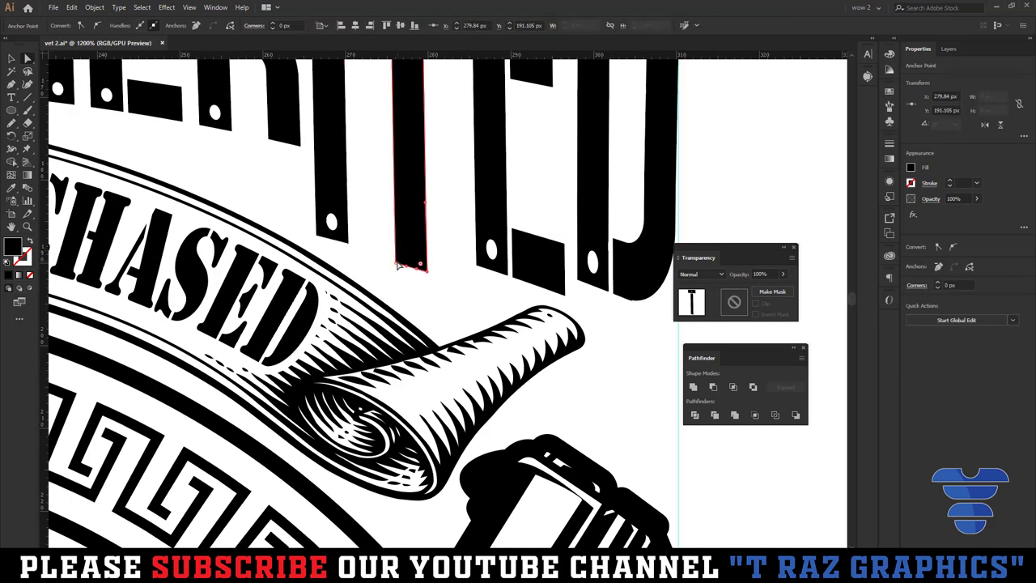
mouse_move(393, 247)
mouse_down()
mouse_move(434, 281)
mouse_move(416, 250)
mouse_move(316, 209)
mouse_move(330, 225)
mouse_up()
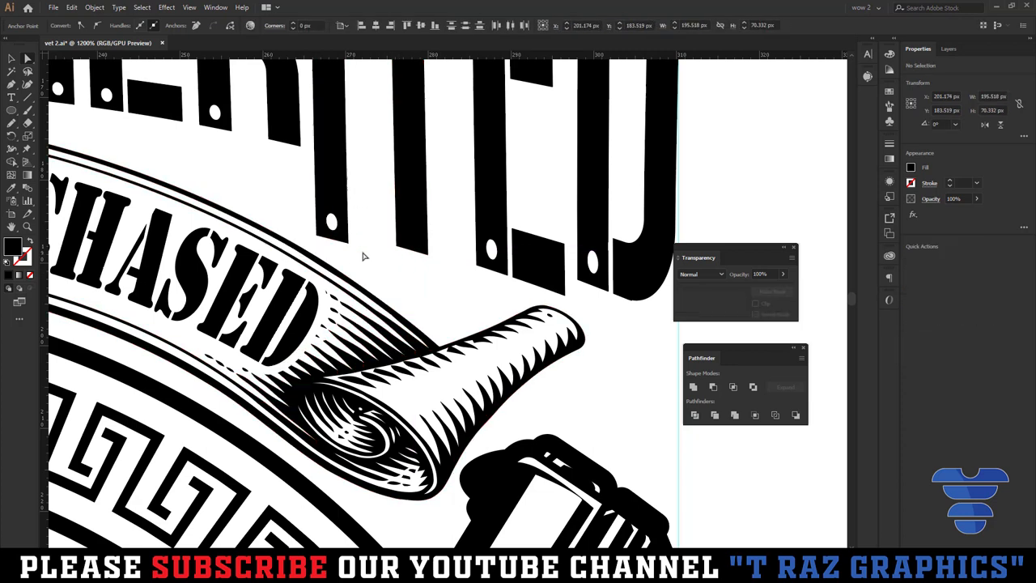
mouse_move(363, 254)
mouse_down()
mouse_move(319, 220)
mouse_move(346, 231)
mouse_up()
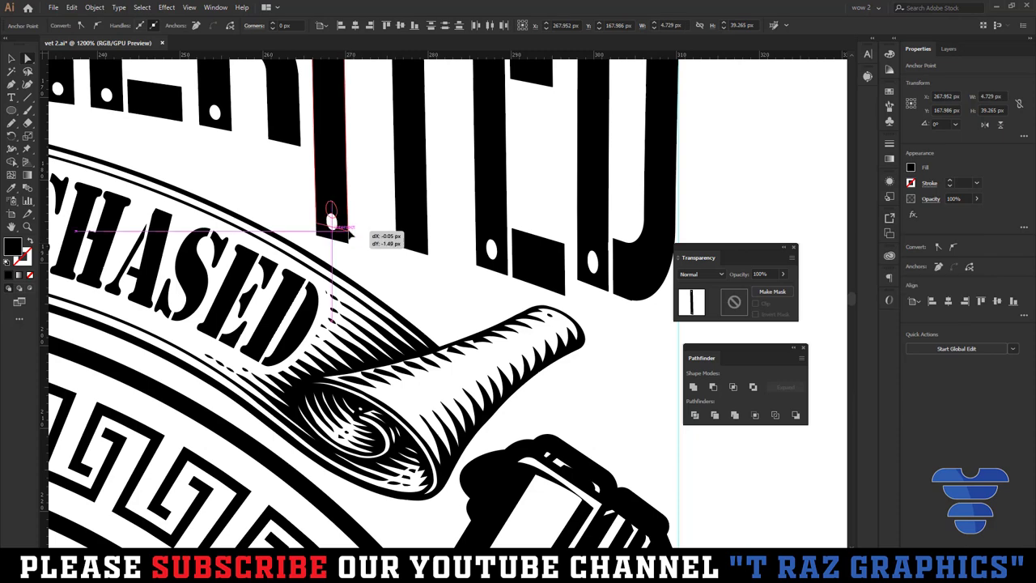
key(ctrl+minus)
key(ctrl+minus)
key(ctrl+minus)
- Extend the first I stem and the C's lower points down toward the banner
scroll(620, 289, left, 2)
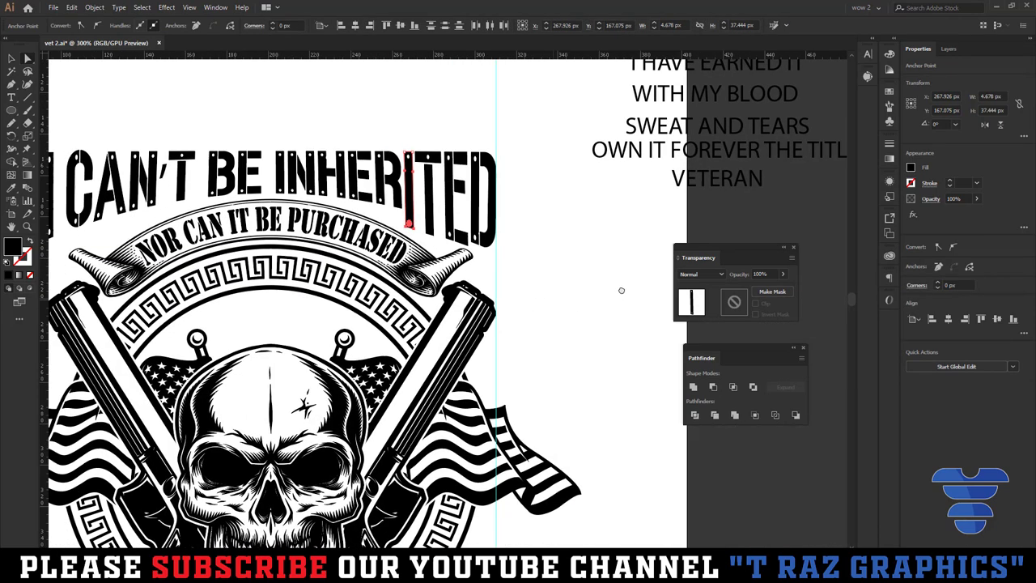
scroll(590, 296, left, 3)
scroll(721, 208, left, 2)
scroll(259, 195, up, 1)
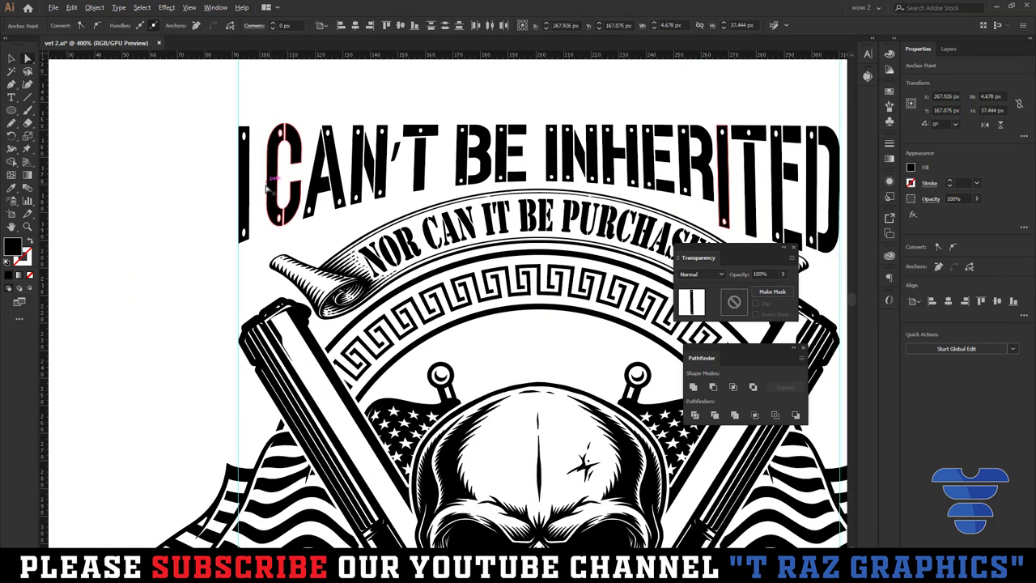
scroll(243, 210, up, 2)
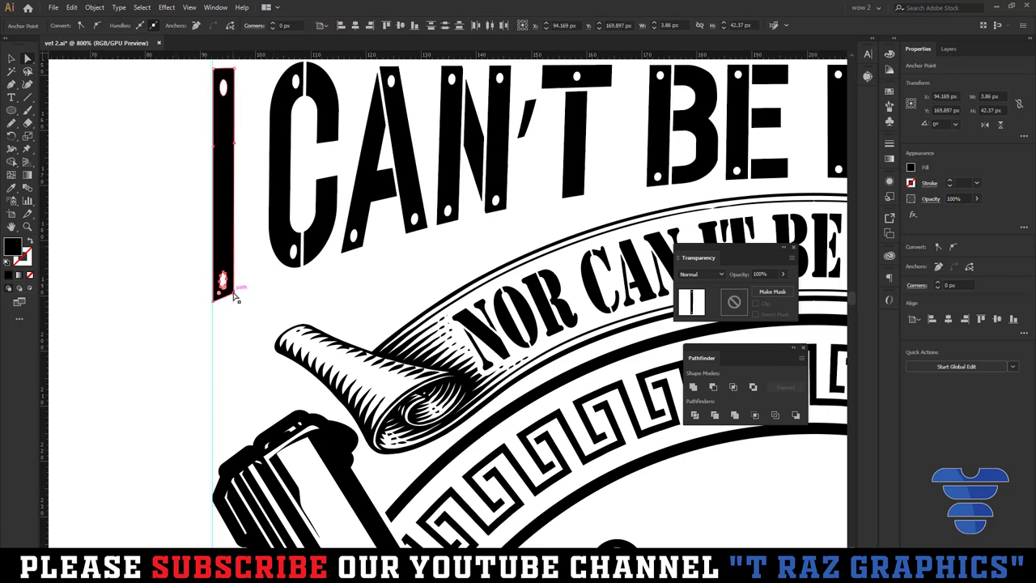
drag(234, 297, 285, 322)
drag(340, 284, 420, 265)
click(422, 257)
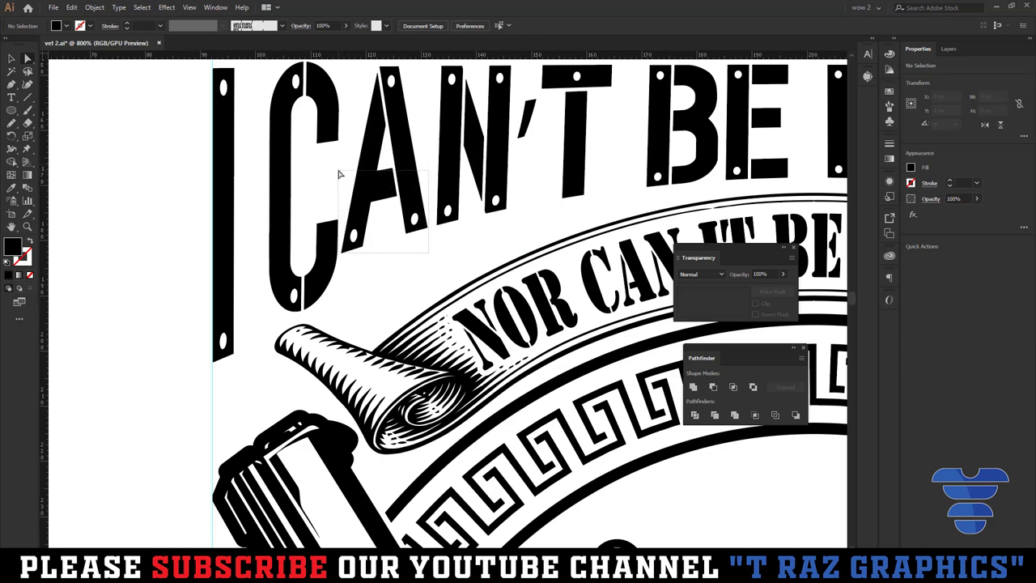
- Drag the bottom anchors of the A's strokes down toward the banner
drag(342, 173, 362, 254)
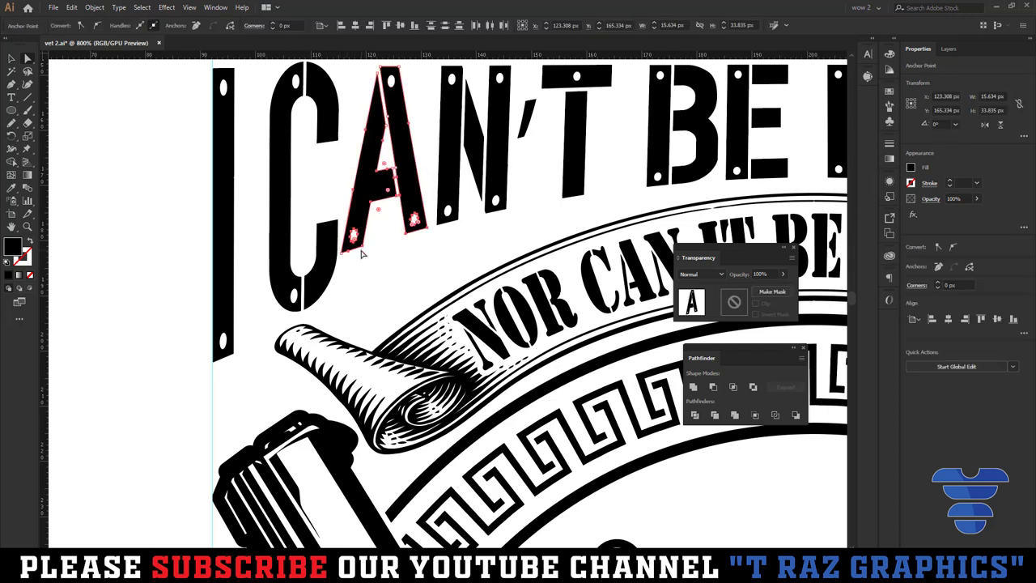
drag(324, 186, 380, 259)
scroll(352, 242, up, 2)
scroll(340, 231, up, 1)
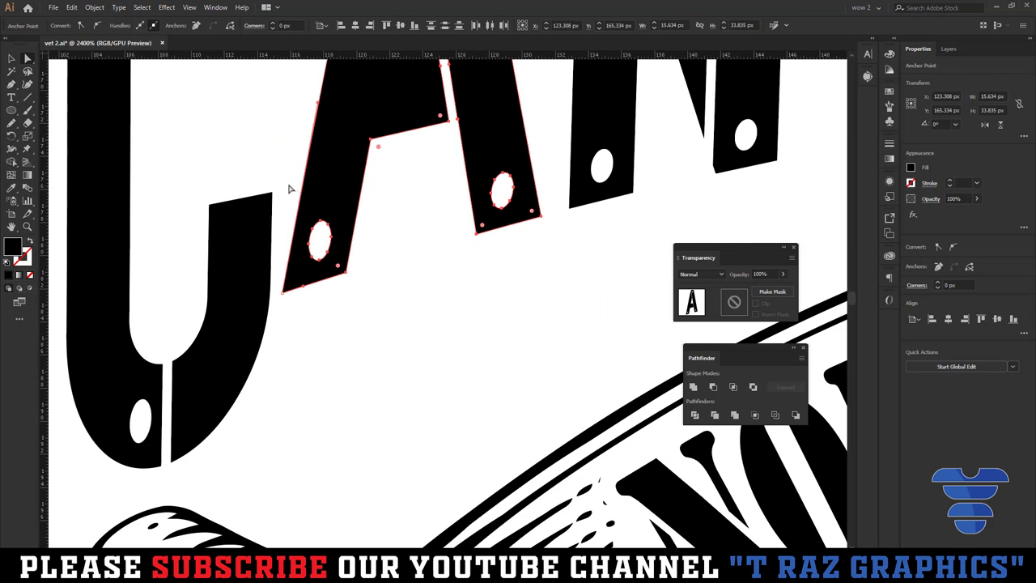
drag(314, 288, 548, 294)
drag(543, 339, 280, 144)
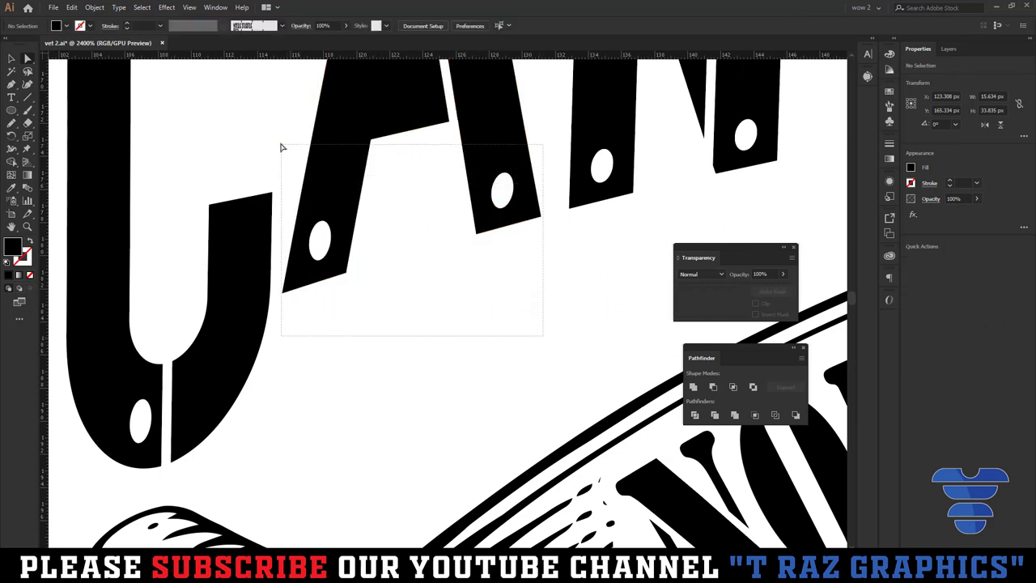
drag(283, 290, 278, 393)
scroll(287, 348, down, 2)
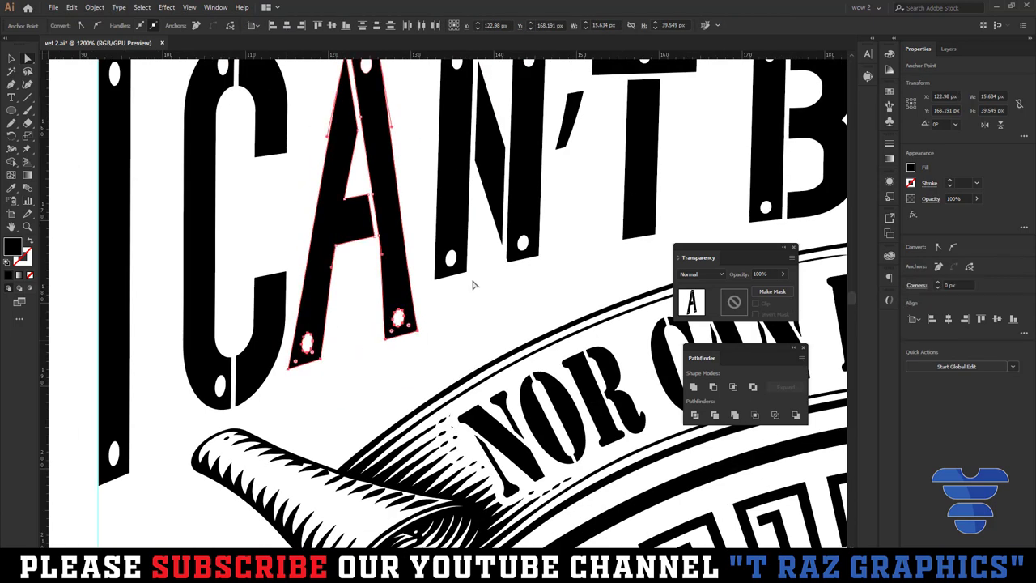
- Extend the N's left stroke downward toward the banner
drag(429, 236, 469, 313)
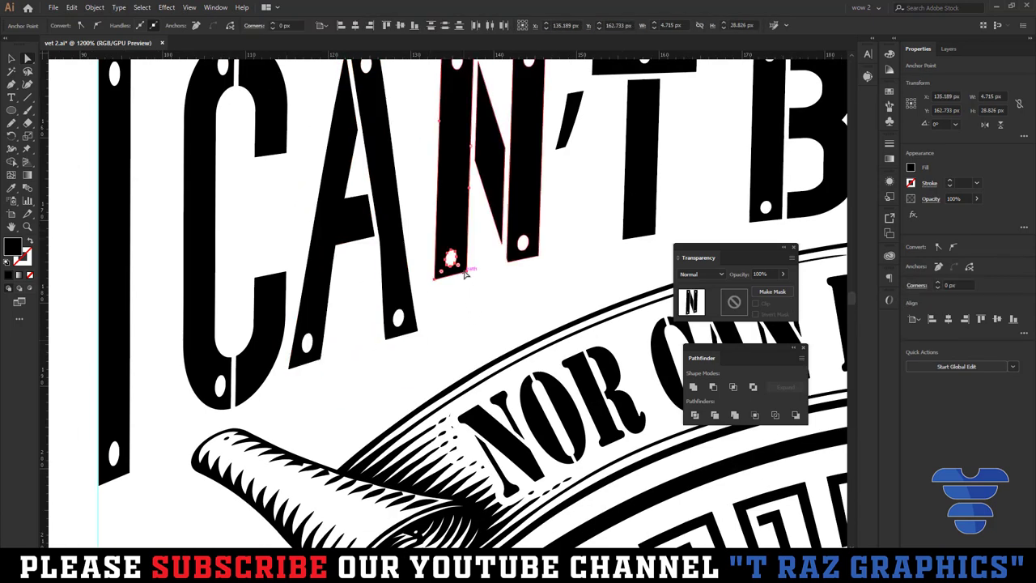
drag(463, 272, 467, 318)
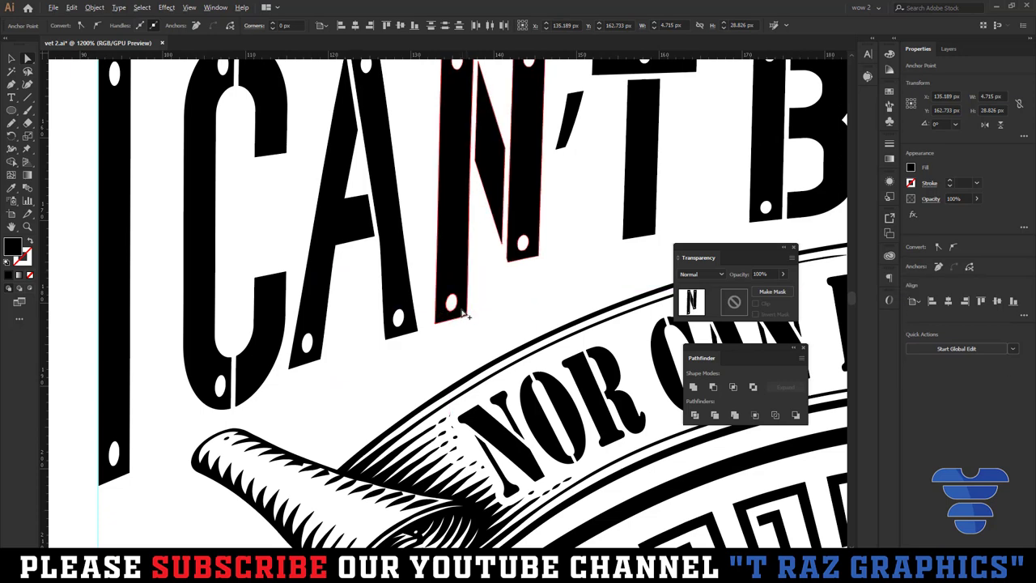
scroll(473, 292, down, 3)
click(604, 186)
drag(603, 185, 431, 141)
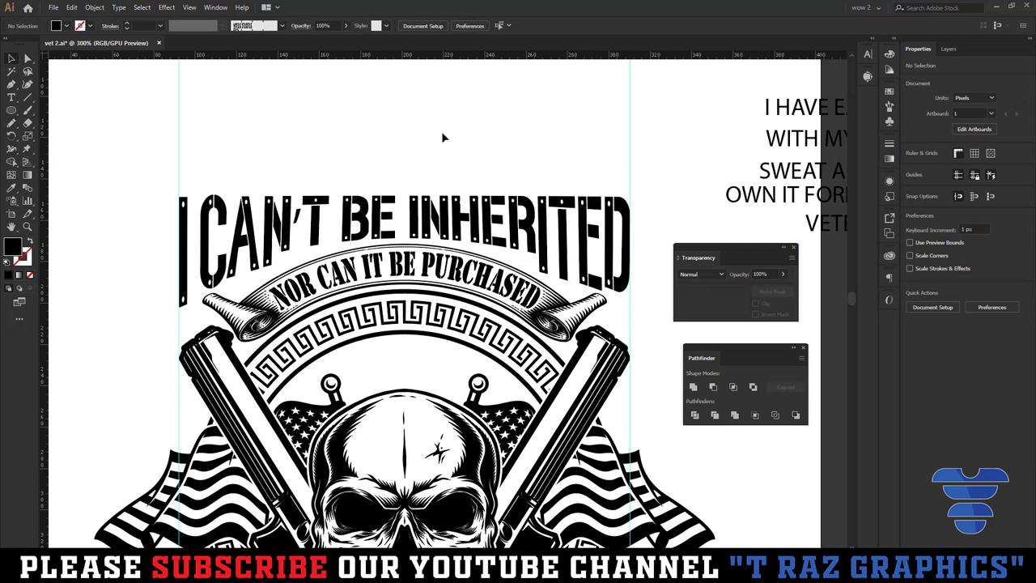
- Draw a thin rectangle bar across the headline's top and Alt-drag a copy above it
key(m)
drag(178, 191, 628, 191)
key(v)
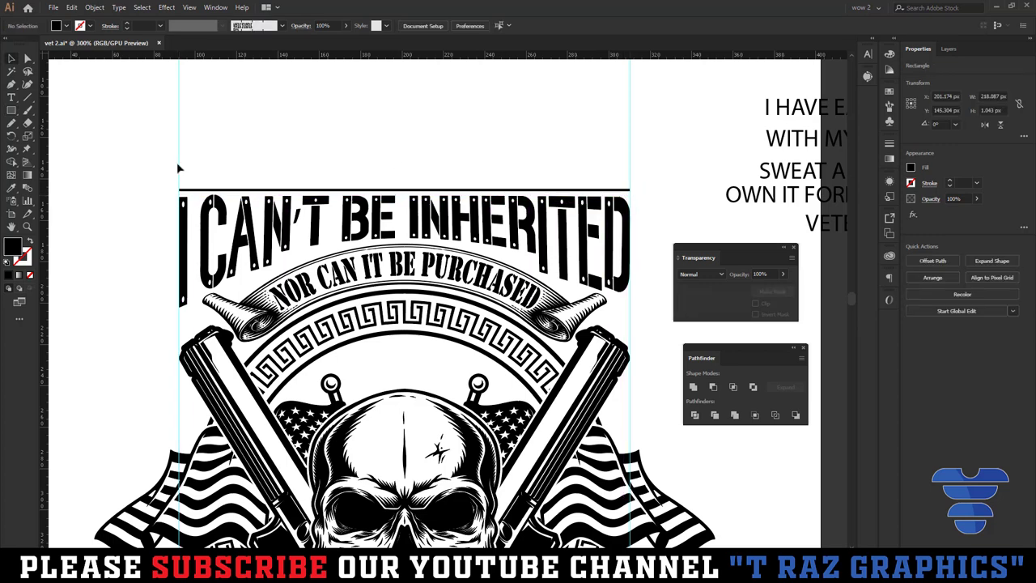
scroll(181, 167, up, 4)
drag(339, 260, 337, 208)
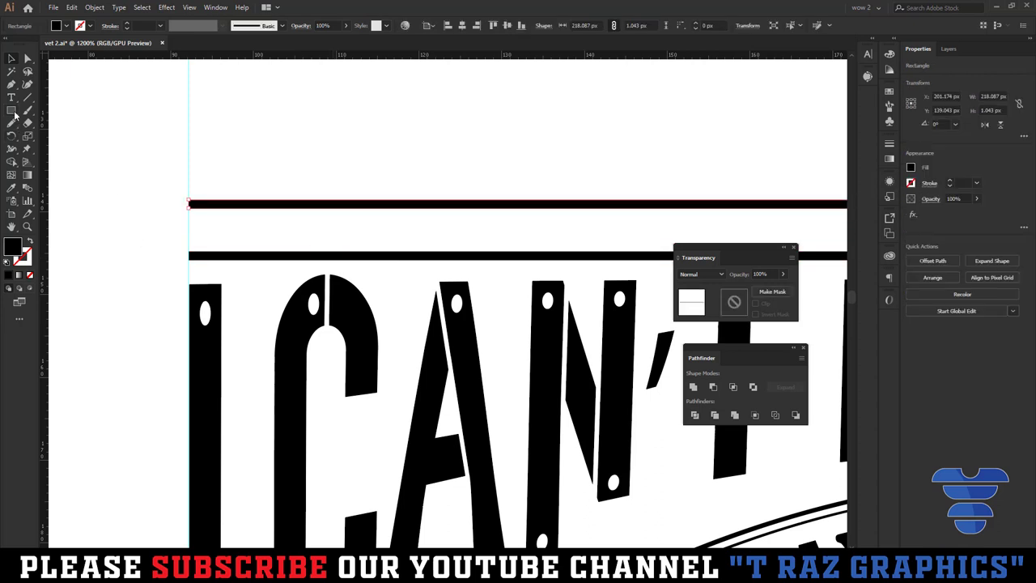
- Draw a small star between the two bars, placed at their left end
drag(14, 116, 63, 108)
scroll(175, 206, up, 3)
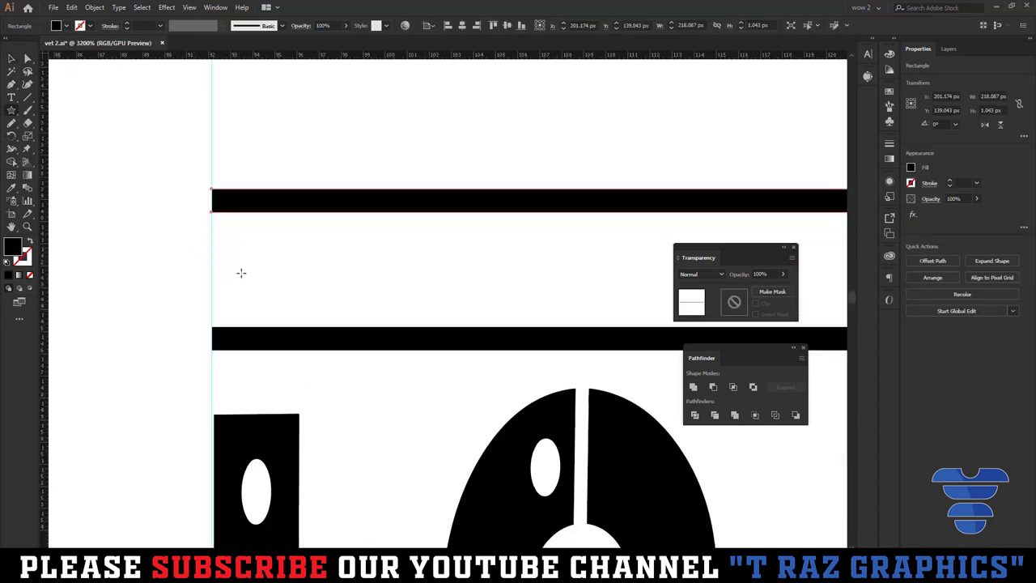
mouse_move(241, 265)
mouse_down()
mouse_move(273, 293)
mouse_move(272, 278)
mouse_up()
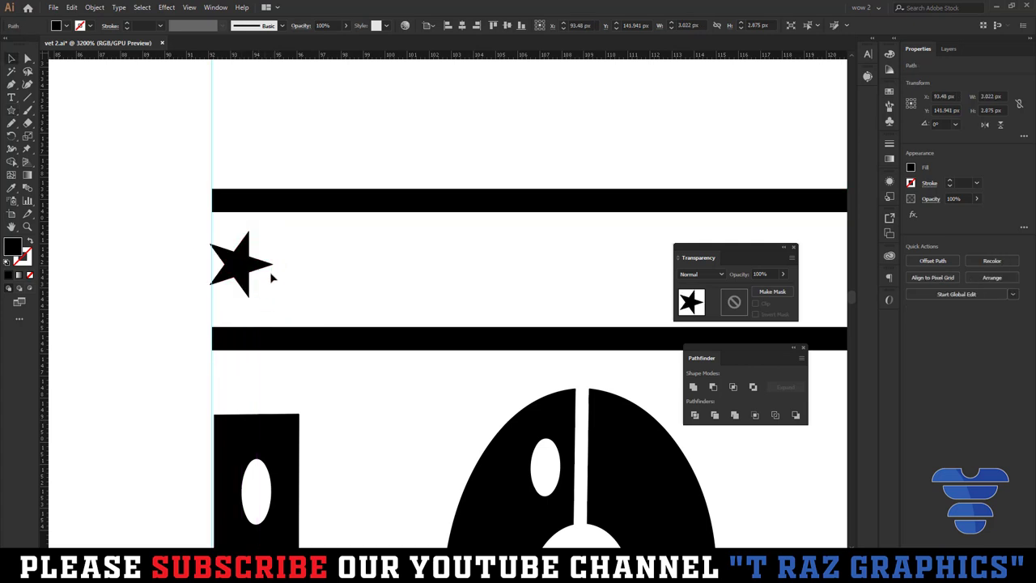
click(233, 264)
scroll(229, 265, up, 4)
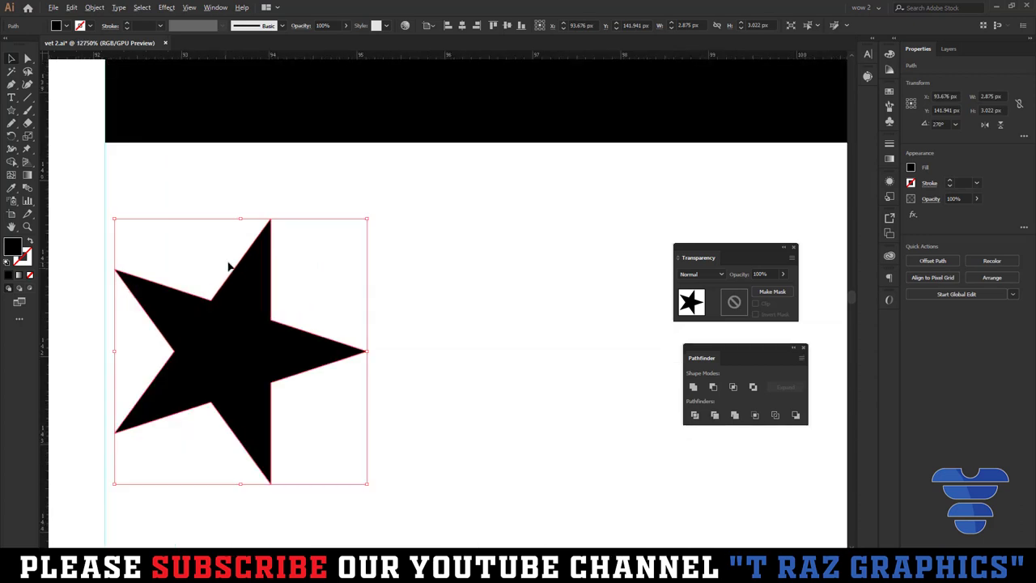
drag(184, 307, 175, 307)
click(305, 286)
- Alt-drag a star copy rightward and repeat with Ctrl+D to fill the band
scroll(323, 300, down, 4)
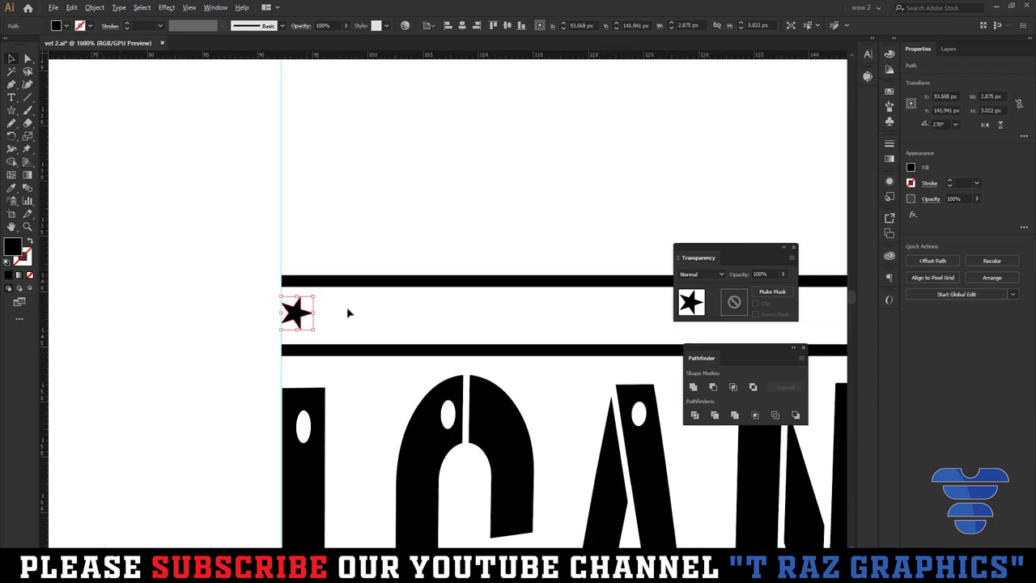
drag(305, 318, 336, 319)
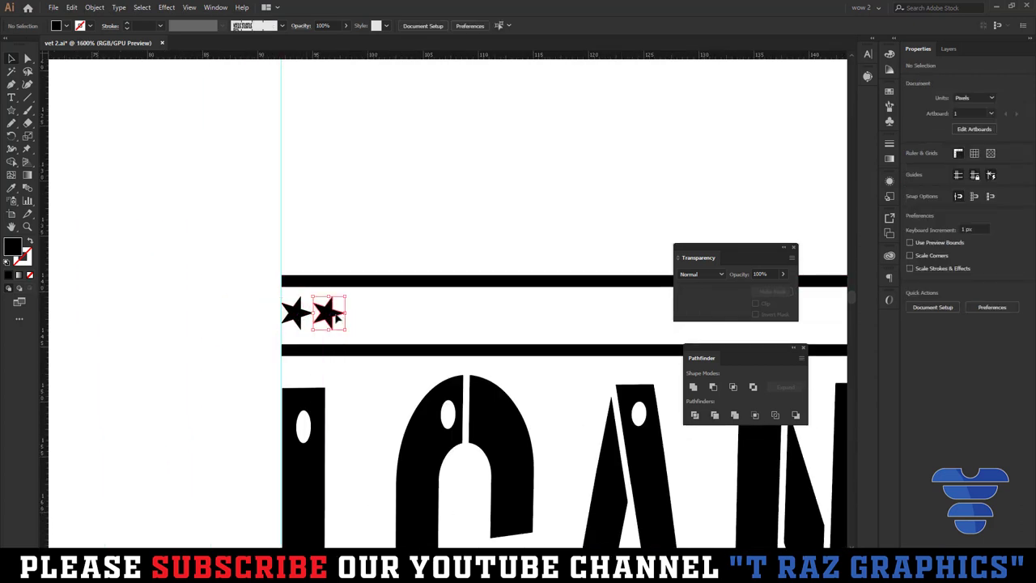
key(ctrl+d)
key(ctrl+d)
key(ctrl+d)
key(ctrl+d)
key(ctrl+d)
key(ctrl+d)
key(ctrl+d)
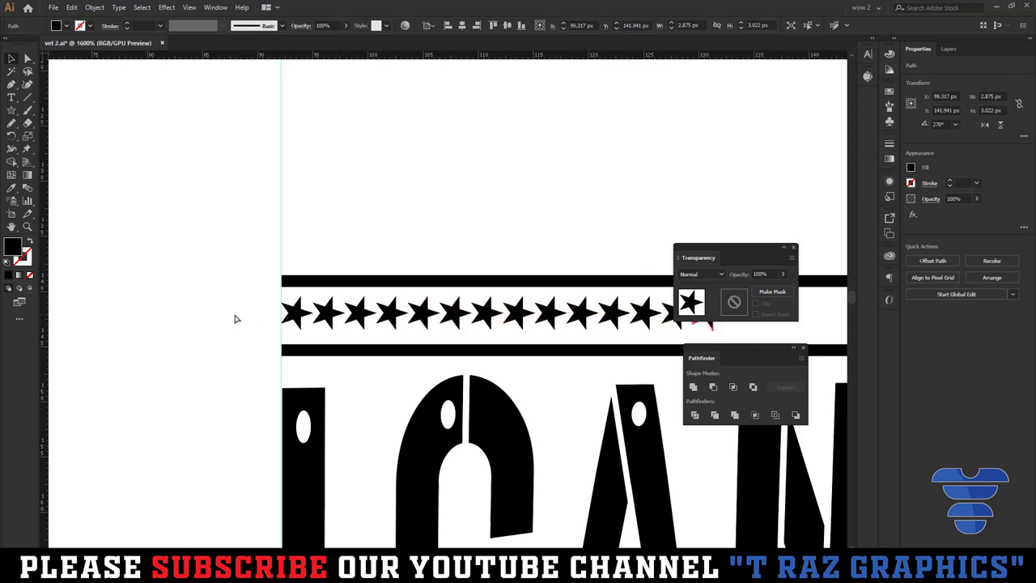
scroll(211, 297, down, 3)
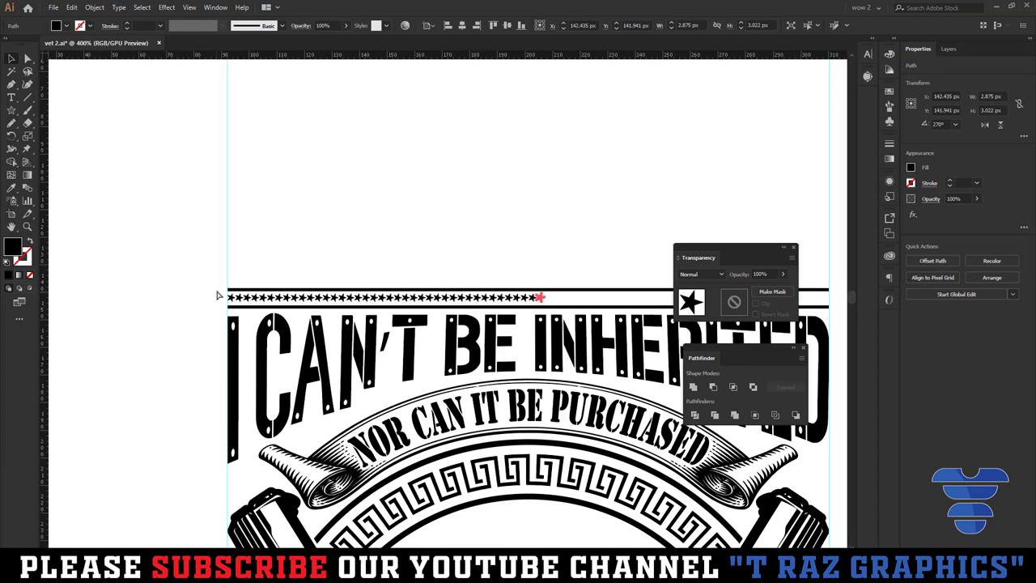
- Stretch the star row so it reaches the bars' right end
scroll(476, 230, down, 2)
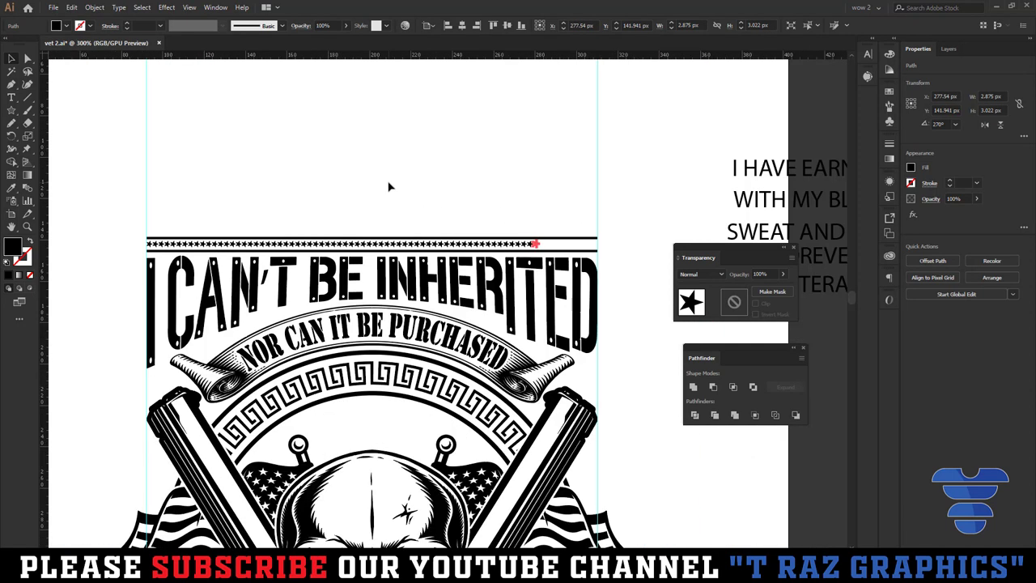
click(614, 251)
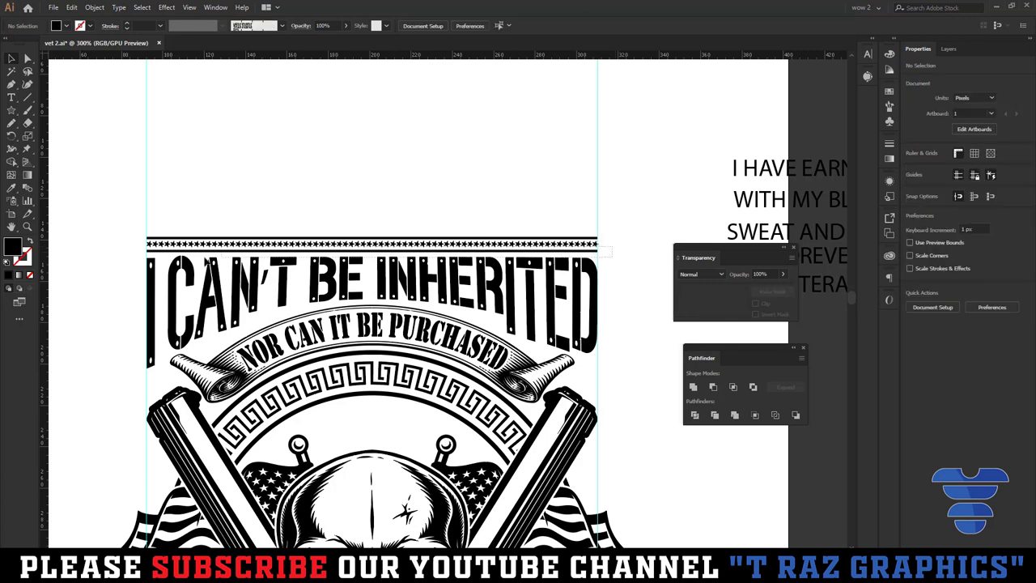
click(132, 243)
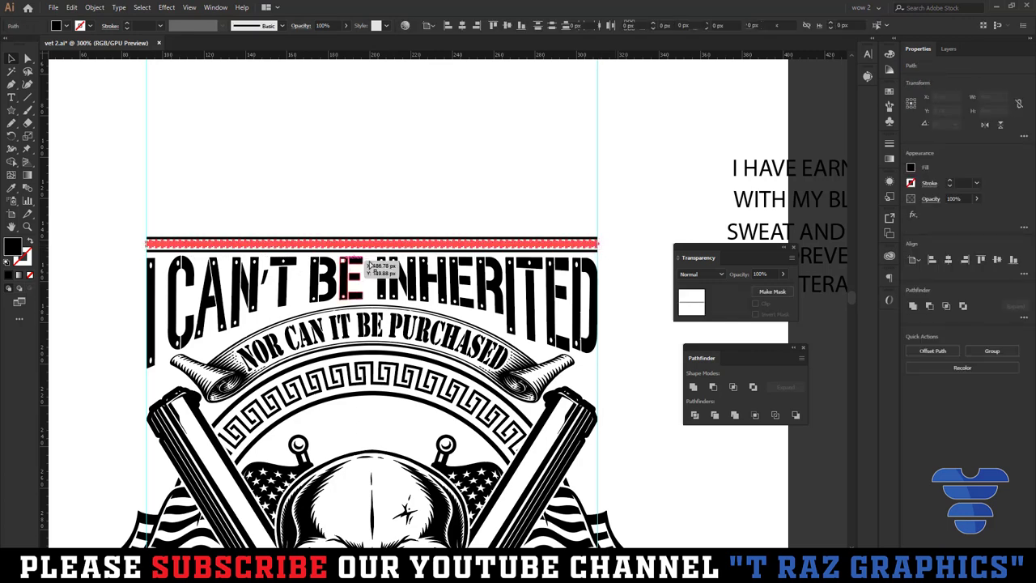
scroll(579, 241, up, 4)
drag(578, 241, 596, 244)
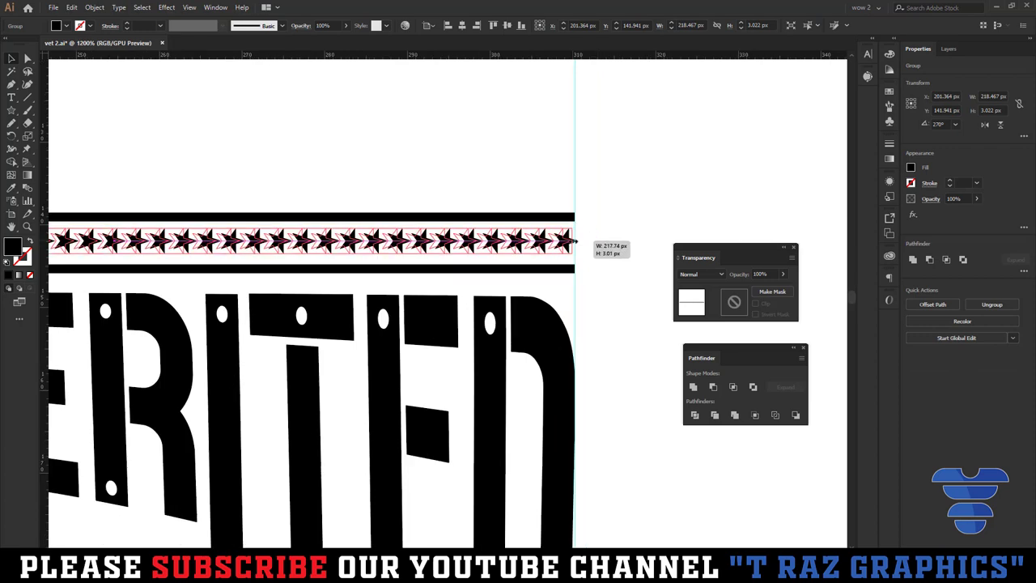
click(597, 244)
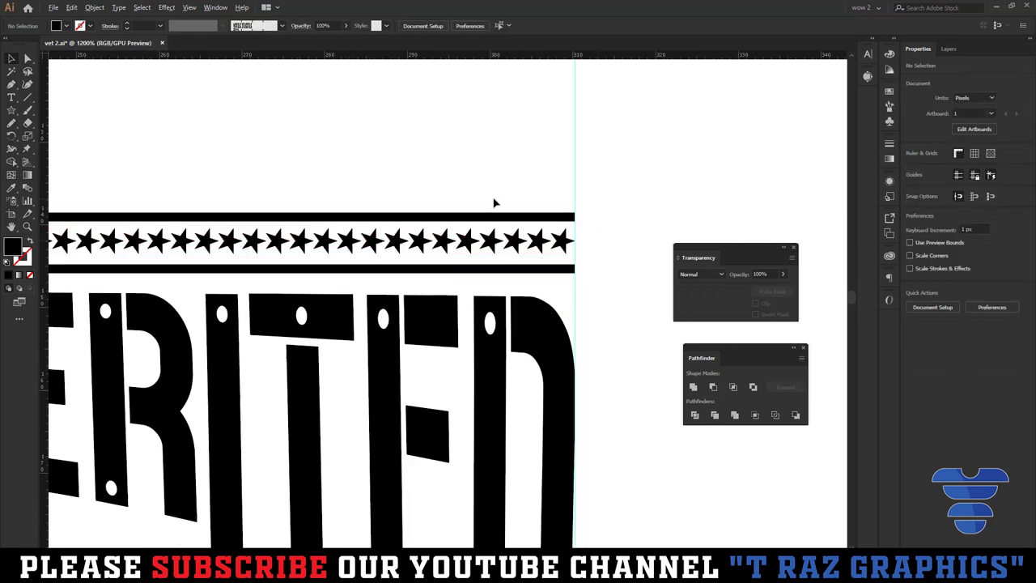
- Group the two bars with the star row and centre the stars vertically between the bars
click(534, 270)
click(548, 217)
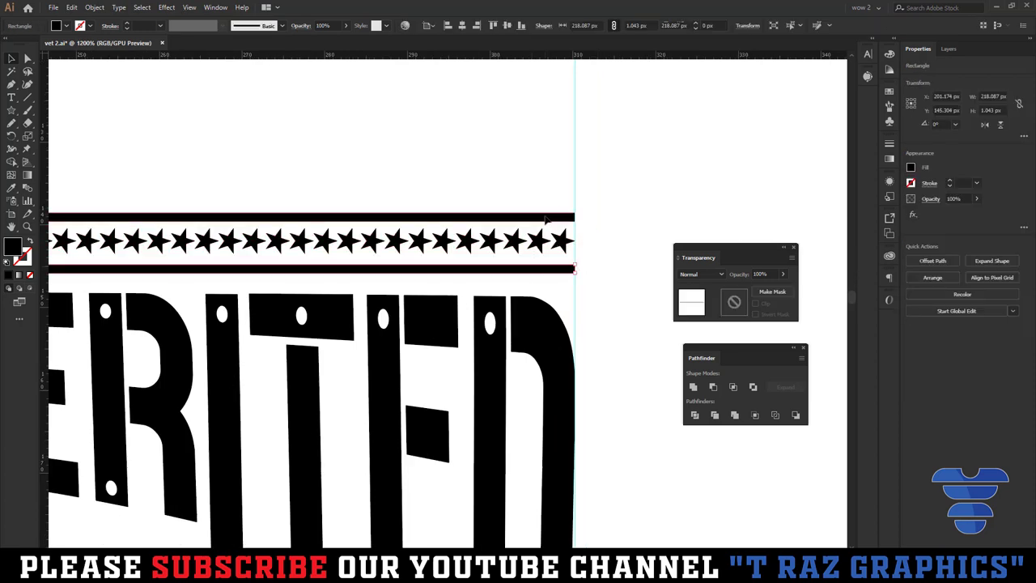
shift+click(548, 219)
shift+click(522, 230)
key(ctrl+g)
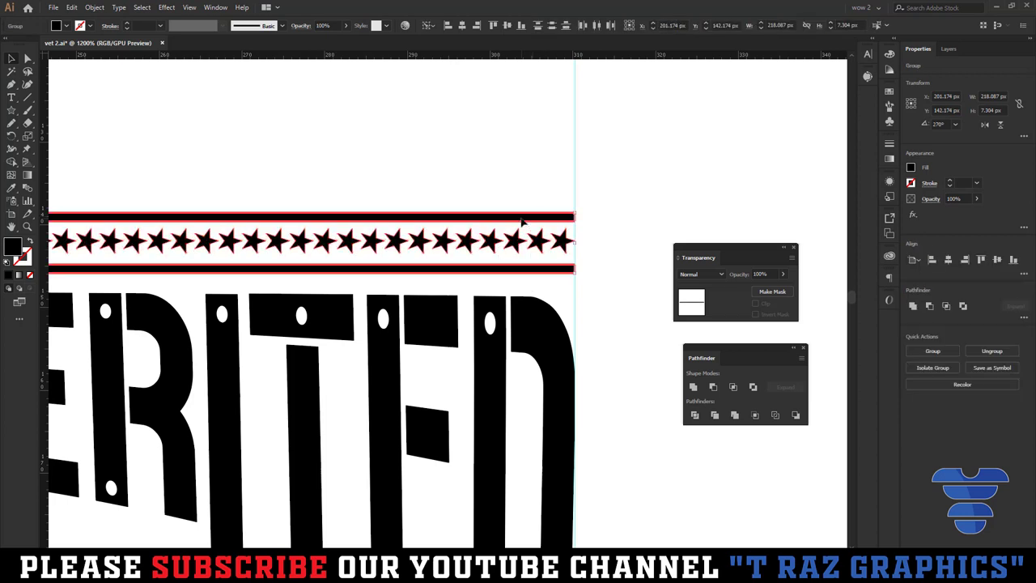
click(502, 26)
click(458, 166)
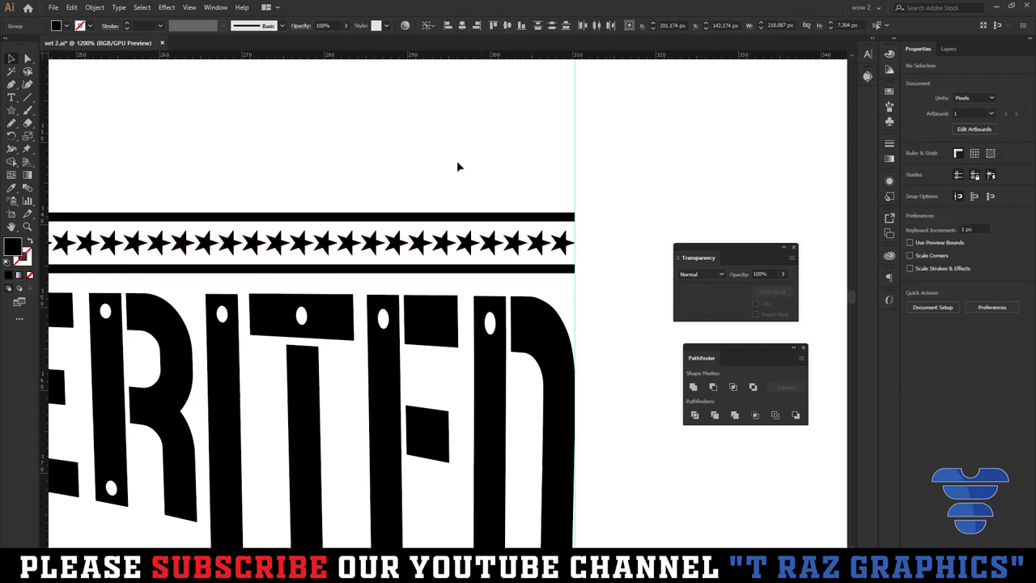
click(509, 272)
click(620, 240)
- Scale the I CAN'T BE INHERITED headline to about 55 px high
scroll(595, 232, up, 5)
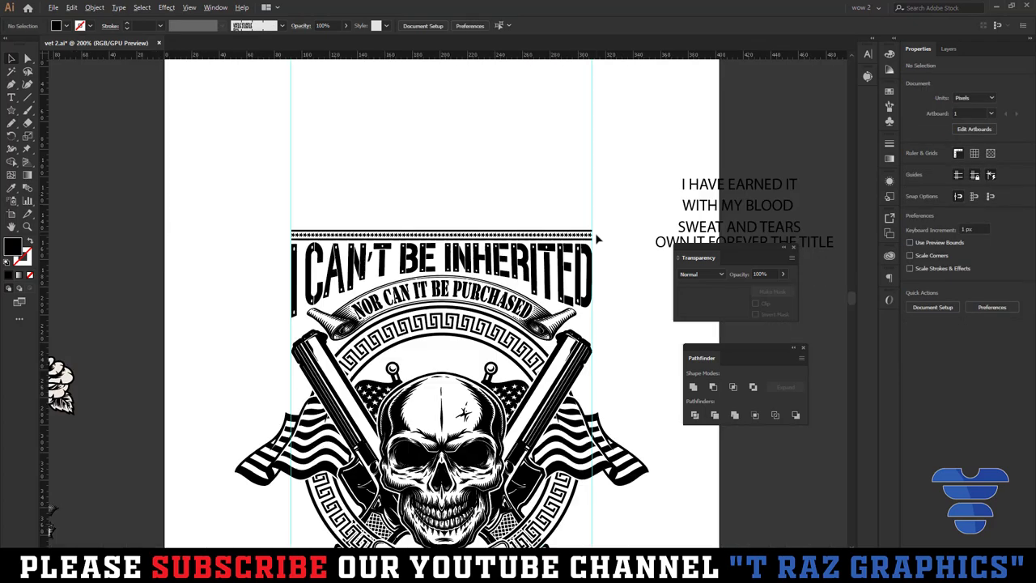
scroll(532, 179, down, 2)
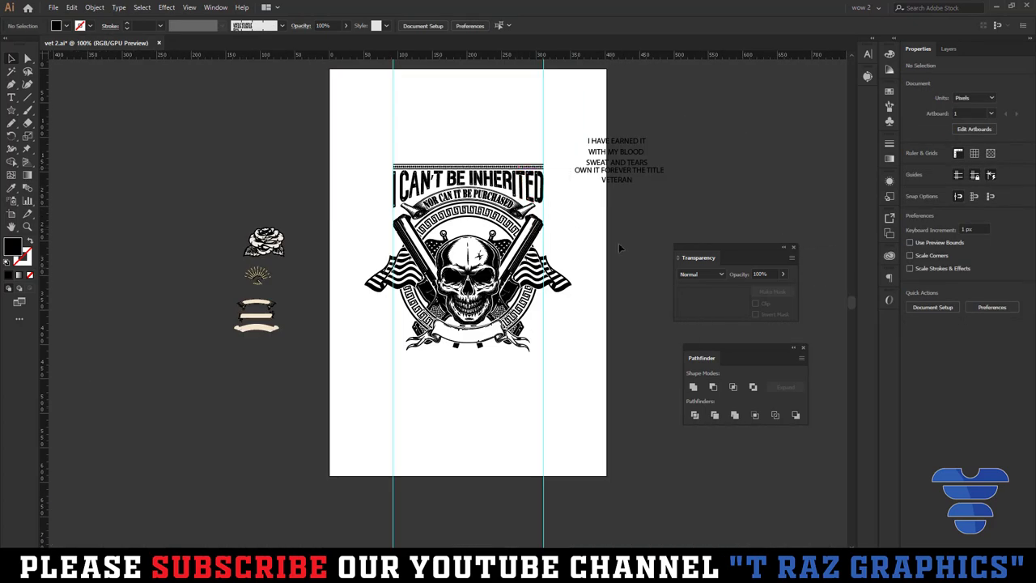
scroll(510, 187, up, 3)
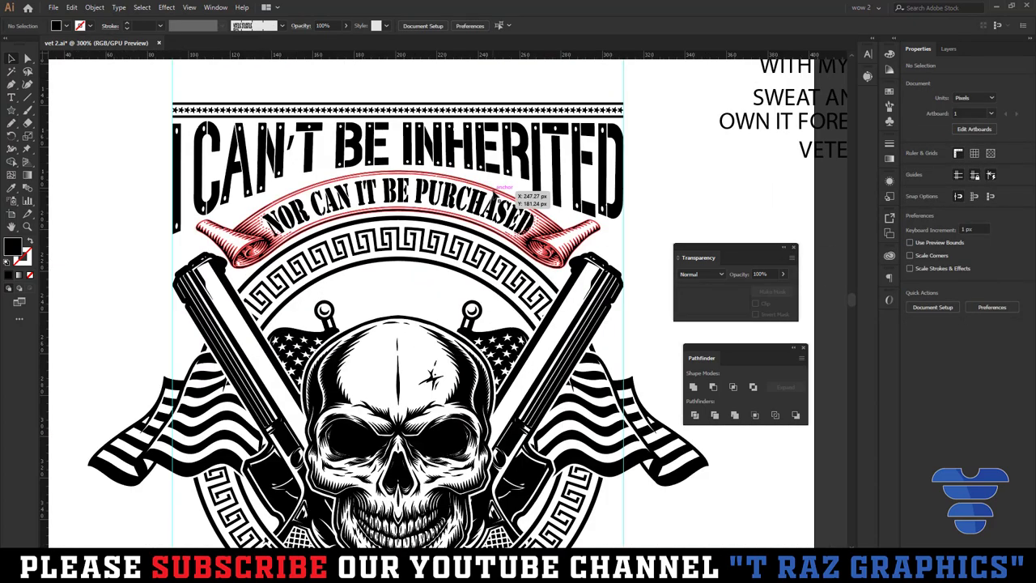
scroll(512, 228, up, 1)
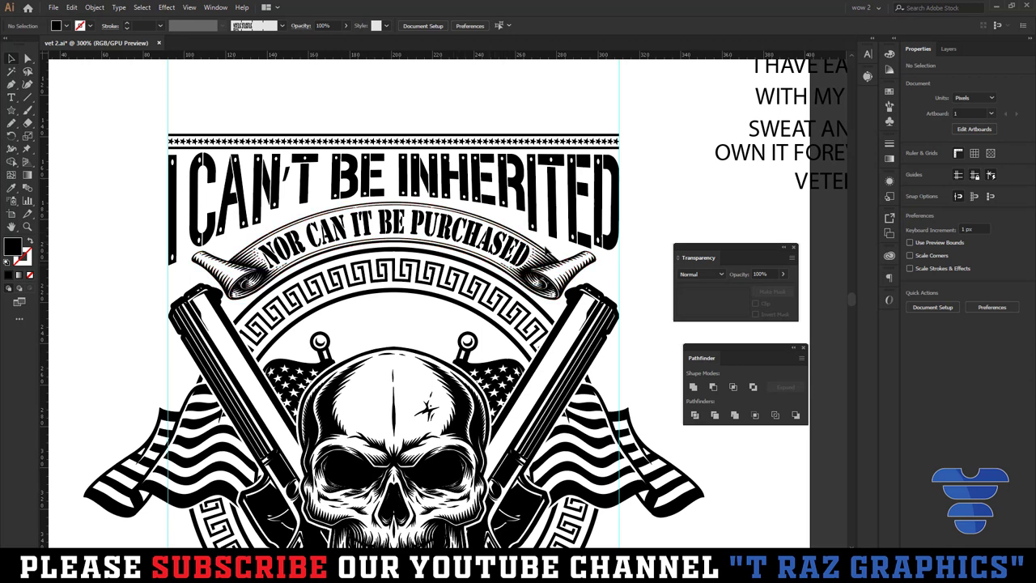
click(493, 205)
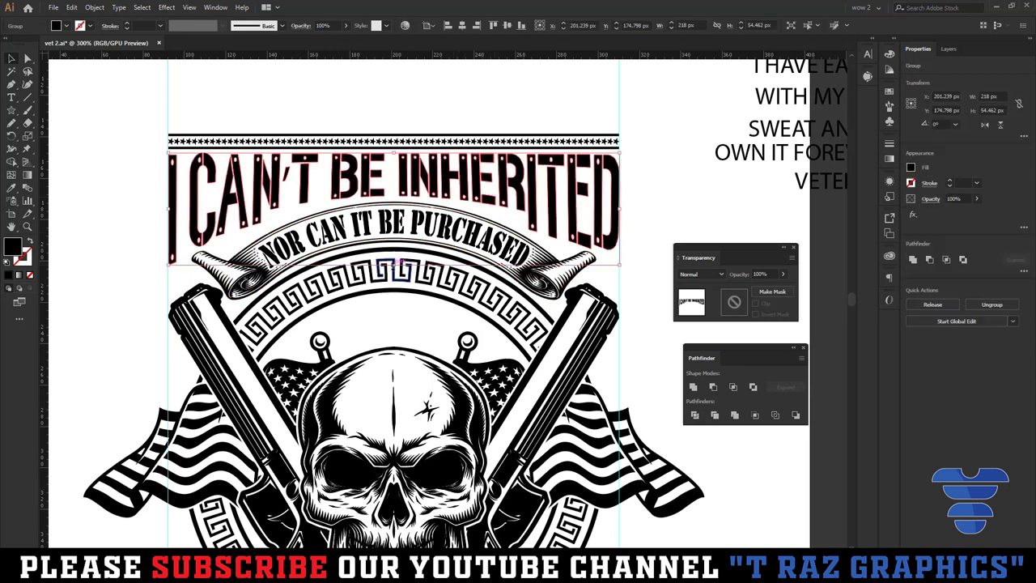
drag(397, 263, 398, 266)
scroll(398, 265, down, 2)
click(546, 284)
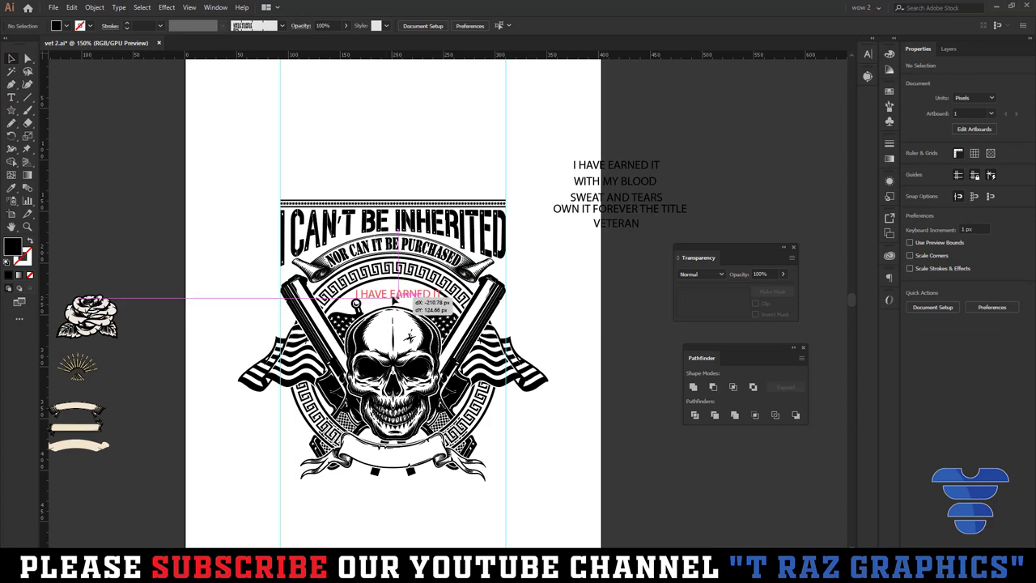
- Move the I HAVE EARNED IT line onto the emblem above the star border
mouse_move(600, 170)
mouse_down()
mouse_move(385, 301)
mouse_move(445, 102)
mouse_up()
scroll(384, 301, up, 2)
click(360, 304)
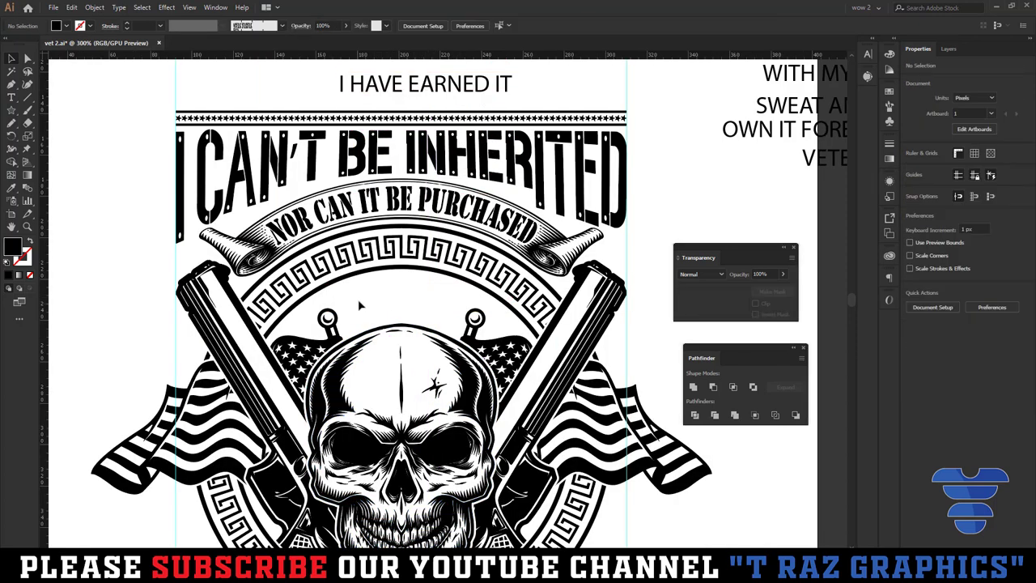
scroll(357, 299, up, 2)
scroll(358, 299, down, 3)
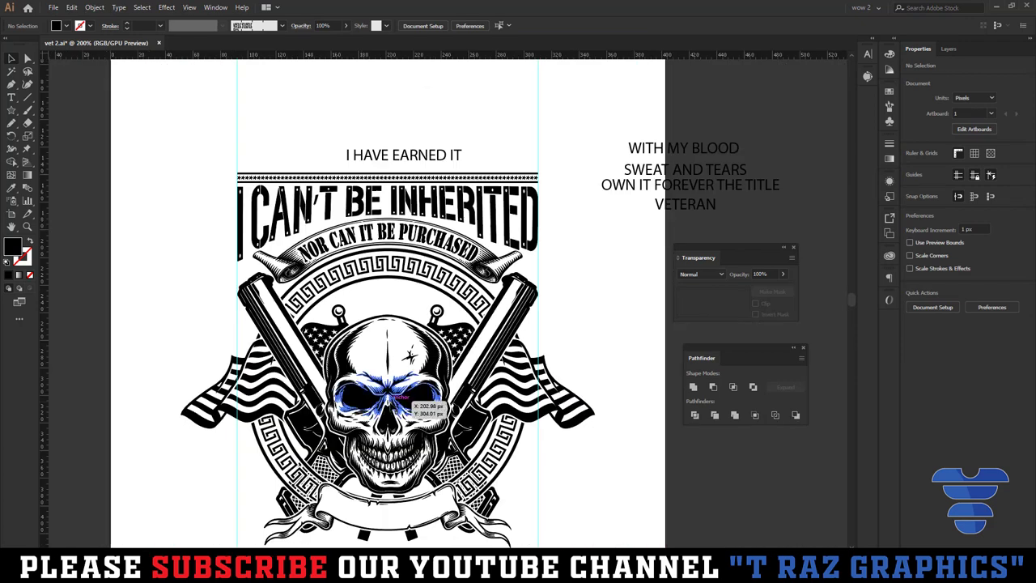
- Draw a circle over the skull and centre it horizontally and vertically on the artboard
key(l)
drag(384, 398, 412, 501)
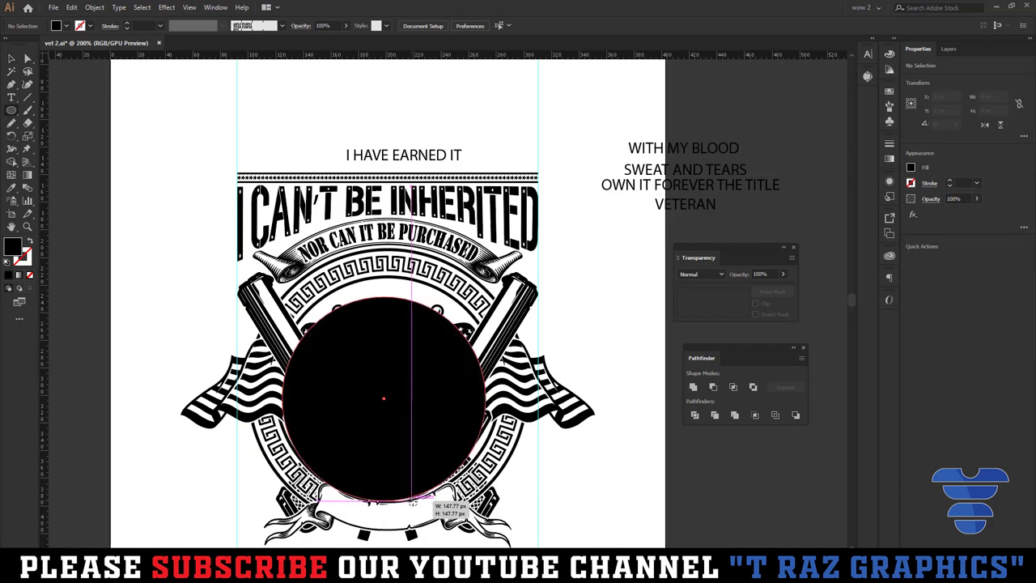
click(462, 25)
click(506, 26)
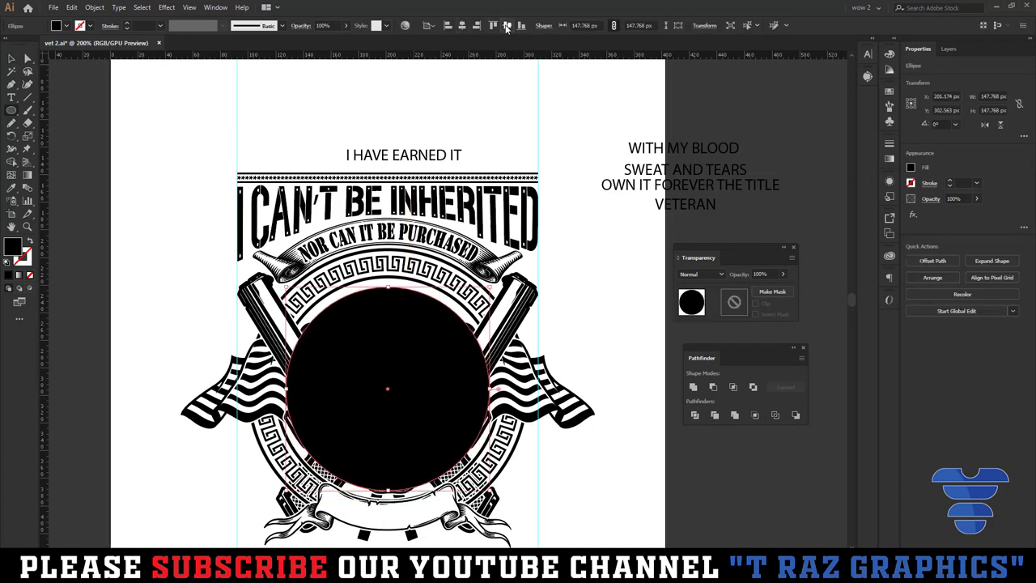
key(v)
scroll(393, 287, up, 3)
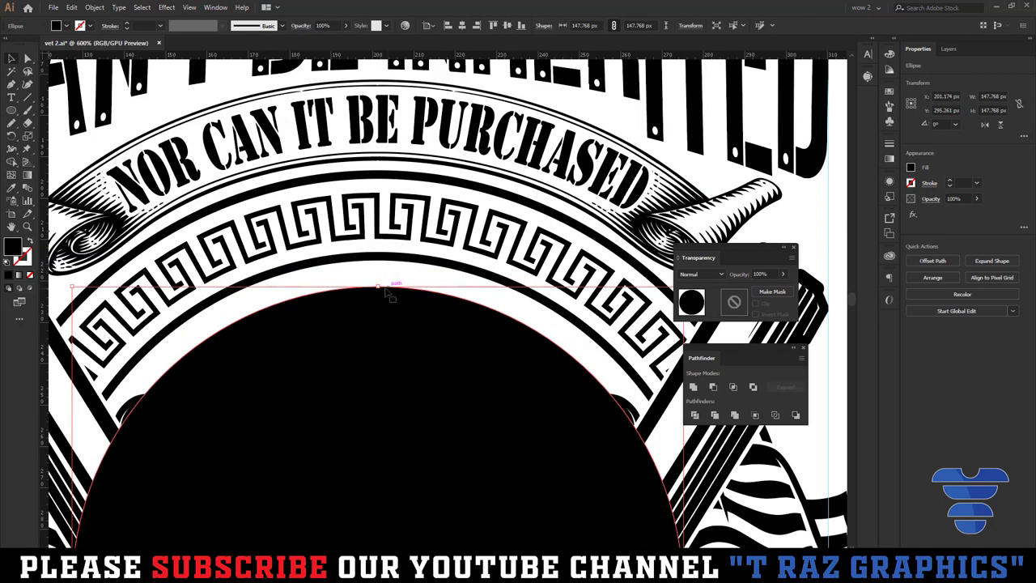
mouse_move(377, 287)
mouse_down()
mouse_move(376, 307)
mouse_move(382, 296)
mouse_up()
- Make the circle a 1 pt stroke-only outline, resized to about 140.5 px
key(shift+x)
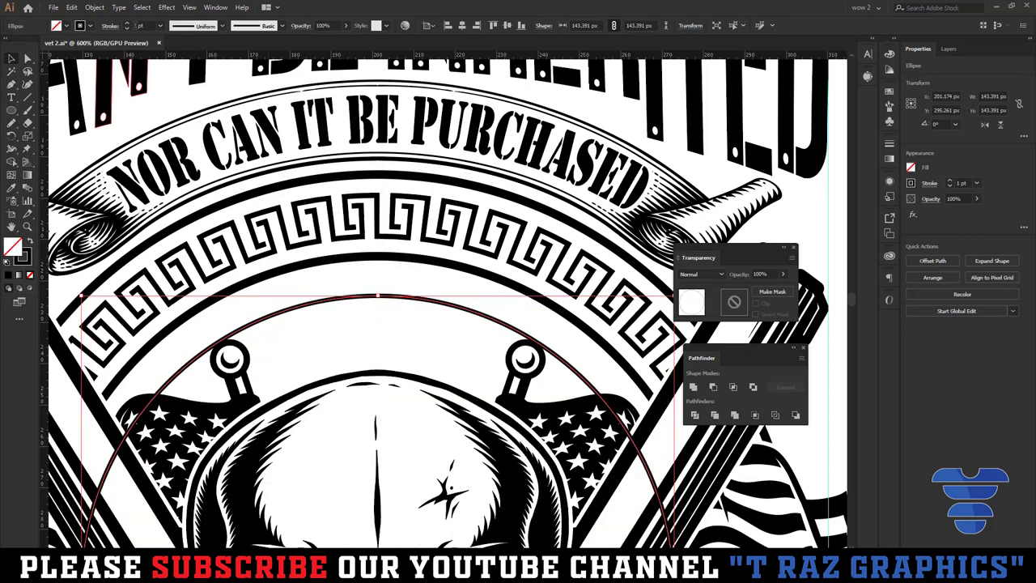
click(949, 180)
click(949, 186)
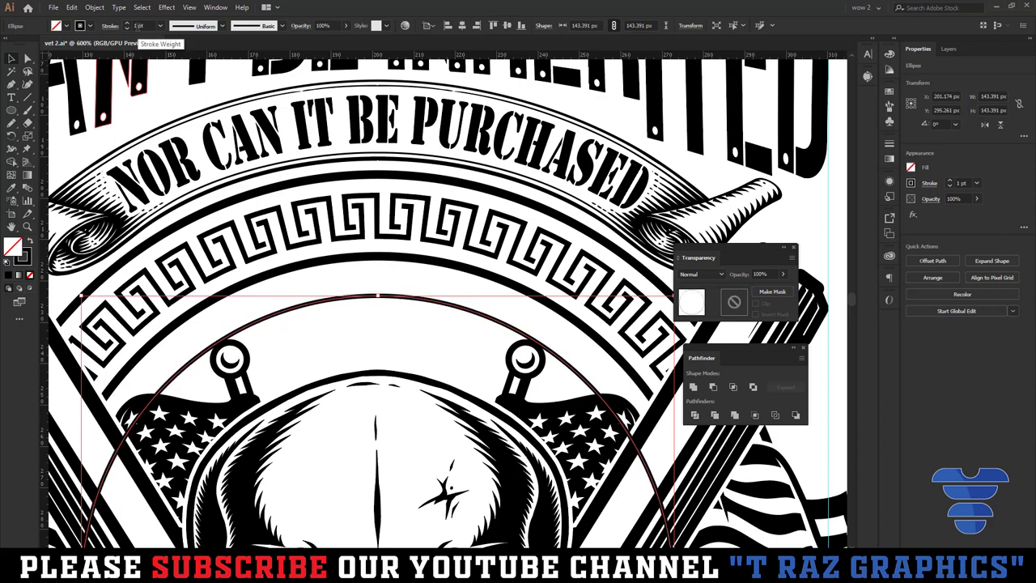
drag(377, 296, 376, 304)
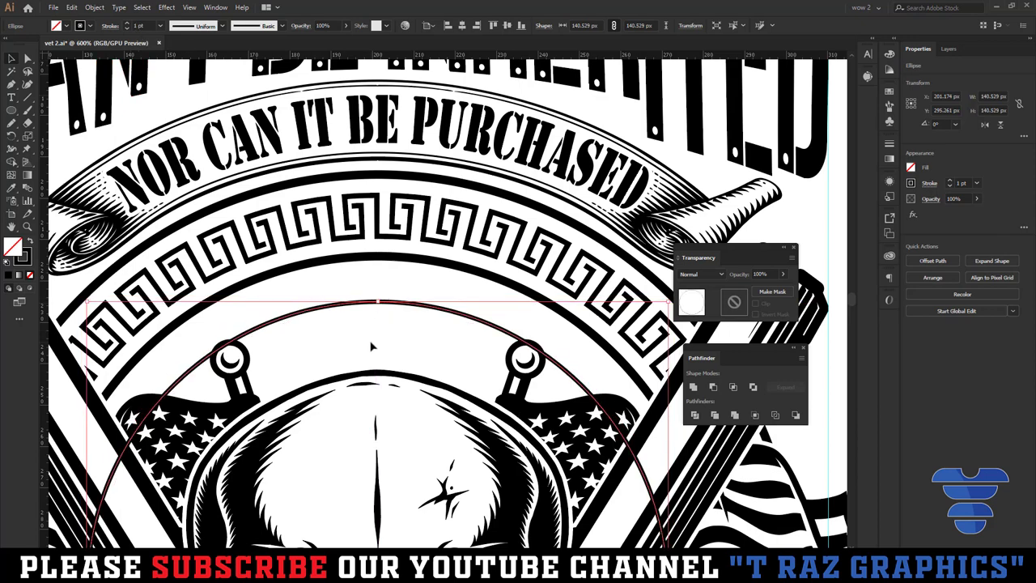
- Delete the circle's lower anchors to leave an arc between the flagpoles, and pull a curve from its left end
key(p)
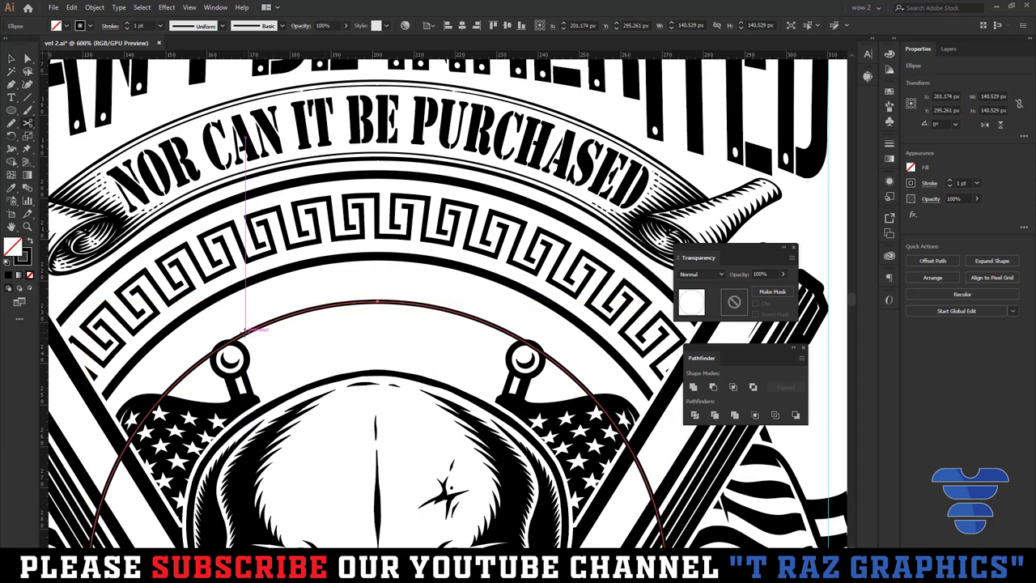
click(242, 332)
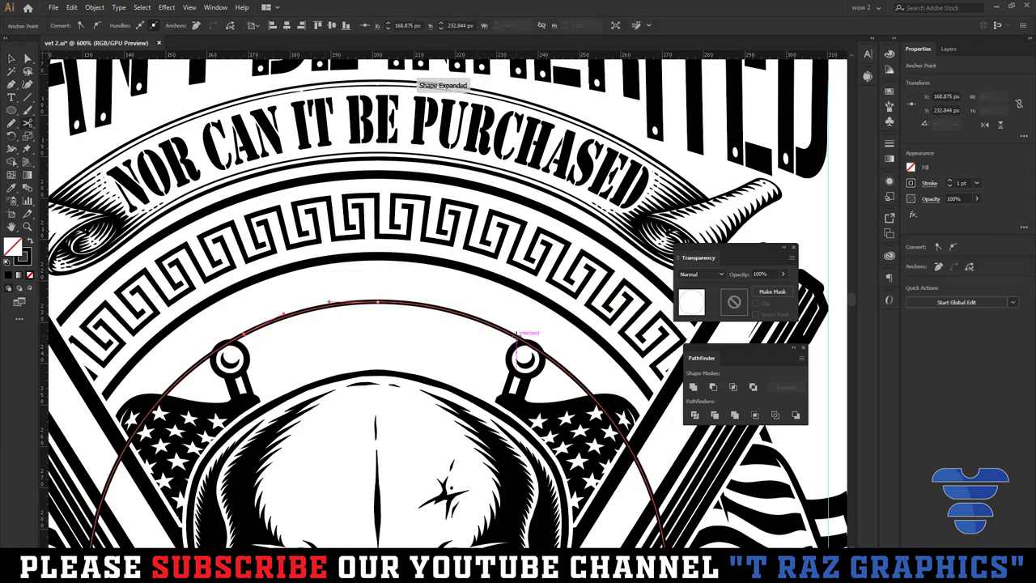
key(Delete)
key(v)
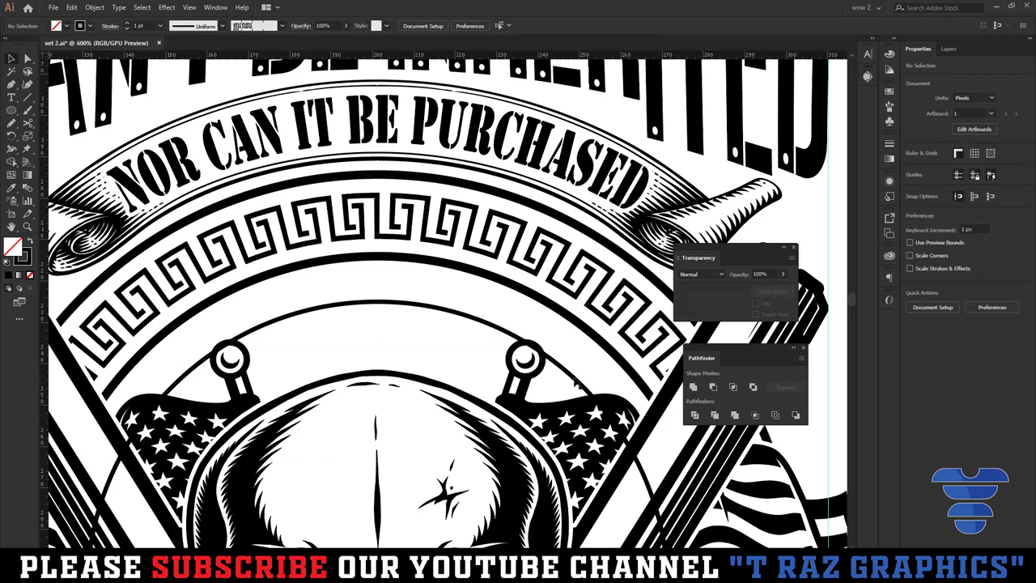
click(485, 384)
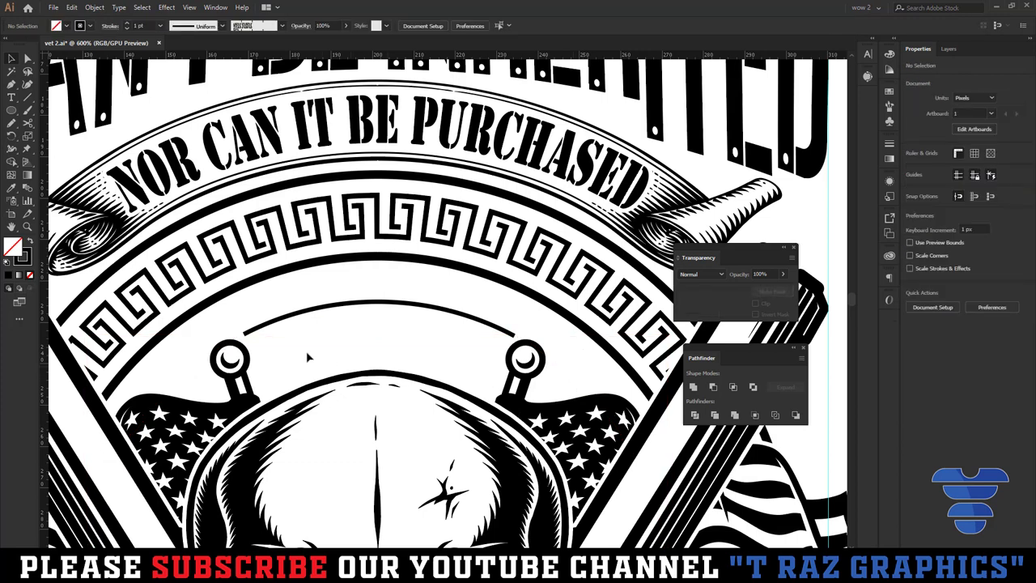
key(p)
drag(244, 332, 218, 298)
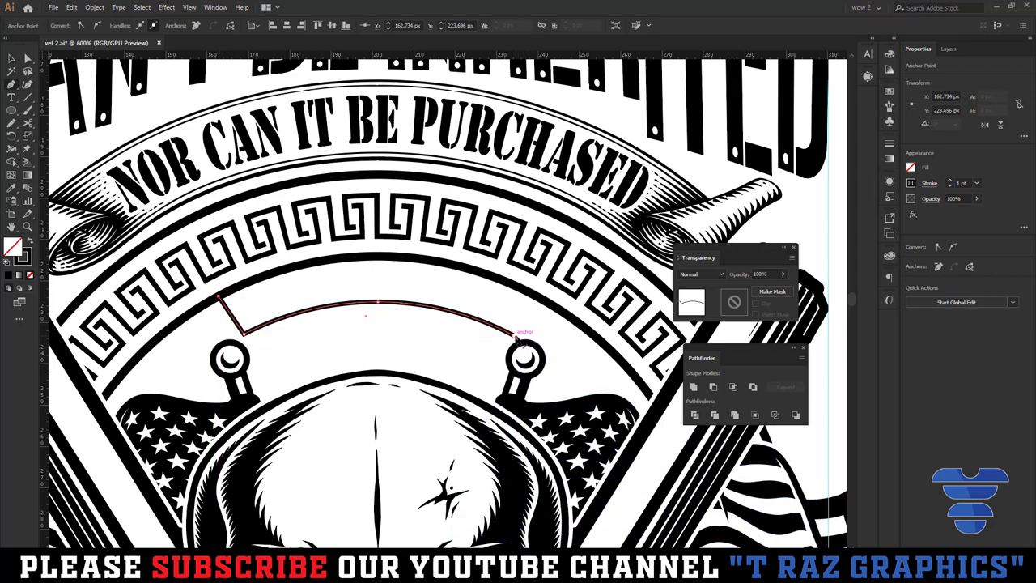
- Reshape the curve at the arc's right end and deselect it
drag(516, 335, 540, 299)
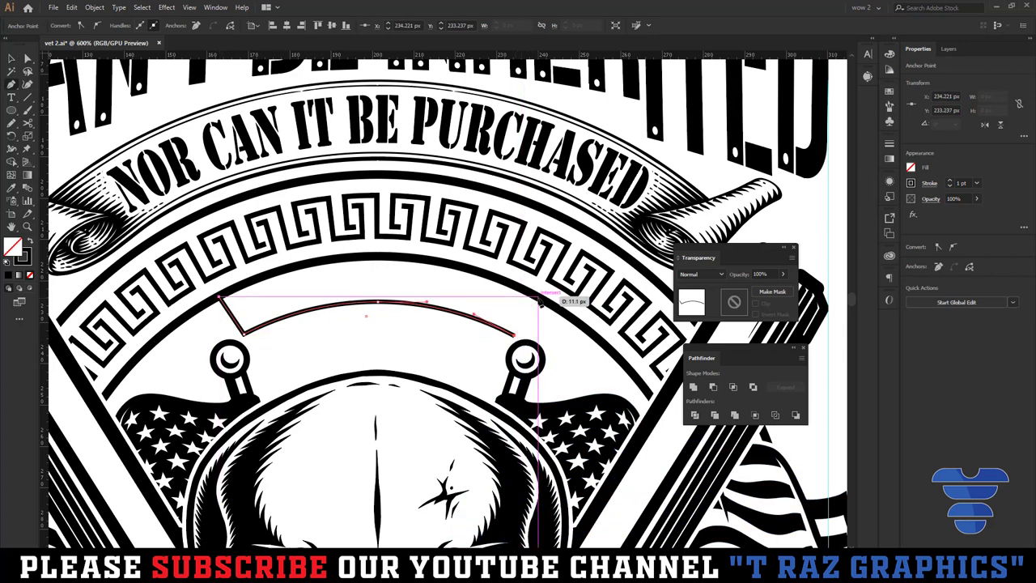
key(v)
click(421, 347)
key(ctrl+minus)
key(ctrl+minus)
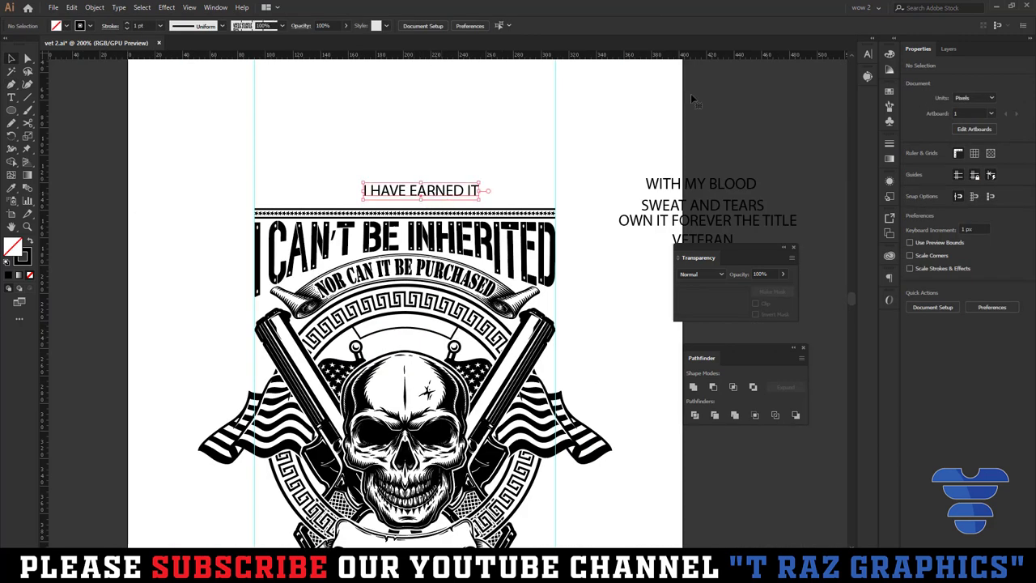
- Set 'I HAVE EARNED IT' in STENCILAND, move it onto the emblem, then remove it
click(446, 195)
click(868, 53)
click(847, 65)
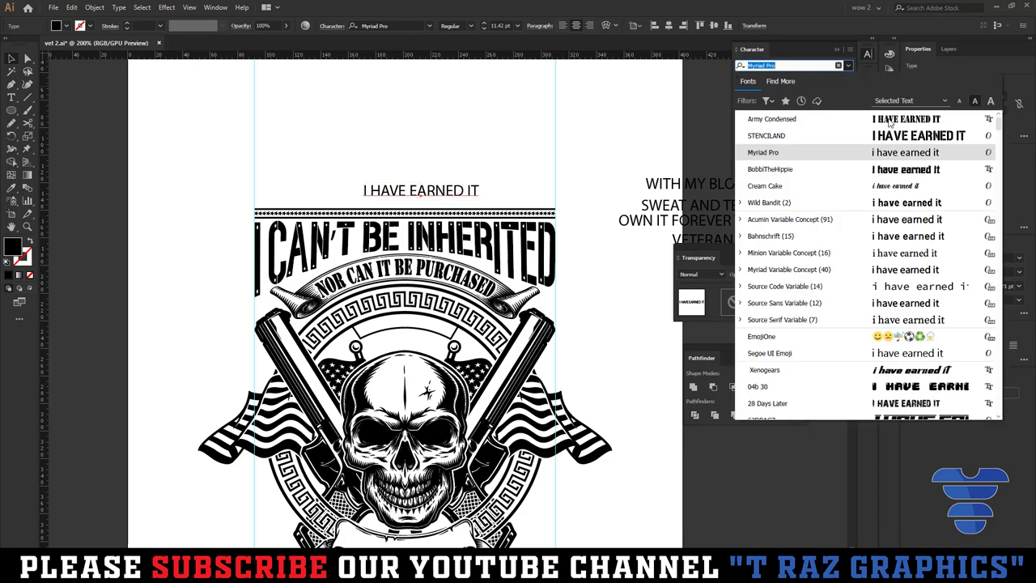
click(884, 135)
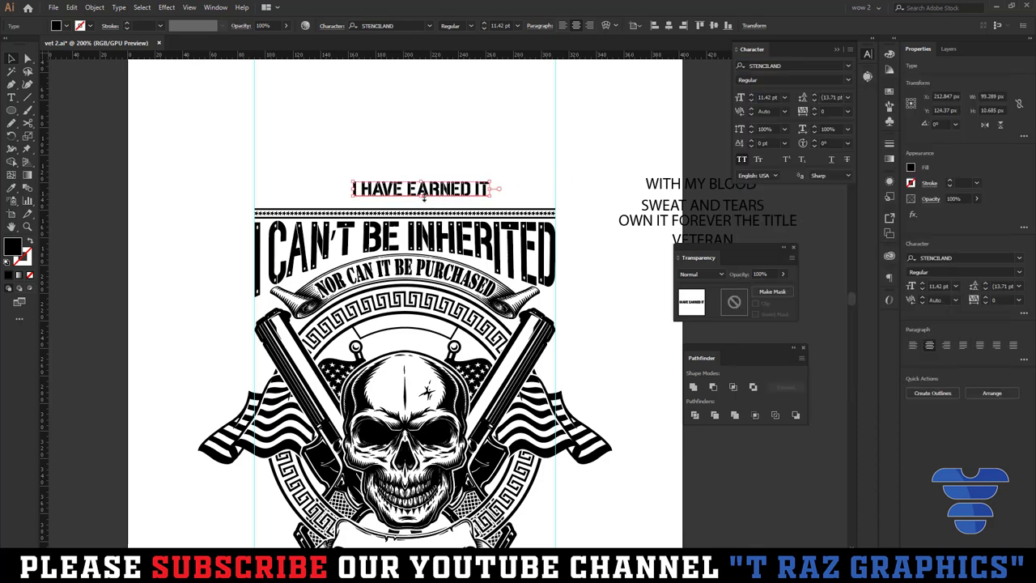
drag(423, 196, 404, 339)
key(ctrl+plus)
key(ctrl+plus)
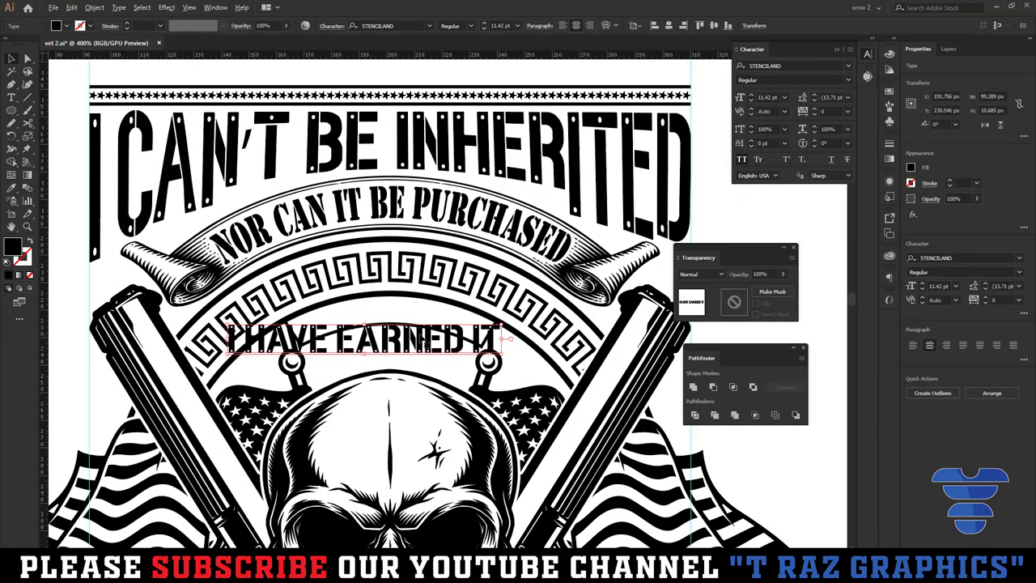
key(Delete)
key(ctrl+minus)
key(ctrl+minus)
key(ctrl+minus)
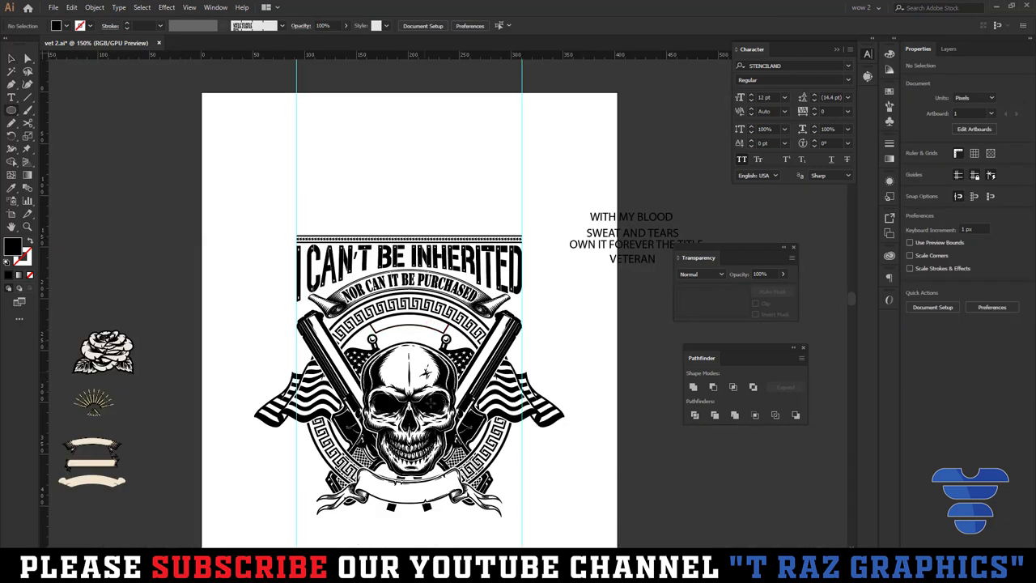
- Draw a circle centred on the artboard over the skull, resized to about 155 px
drag(410, 392, 498, 477)
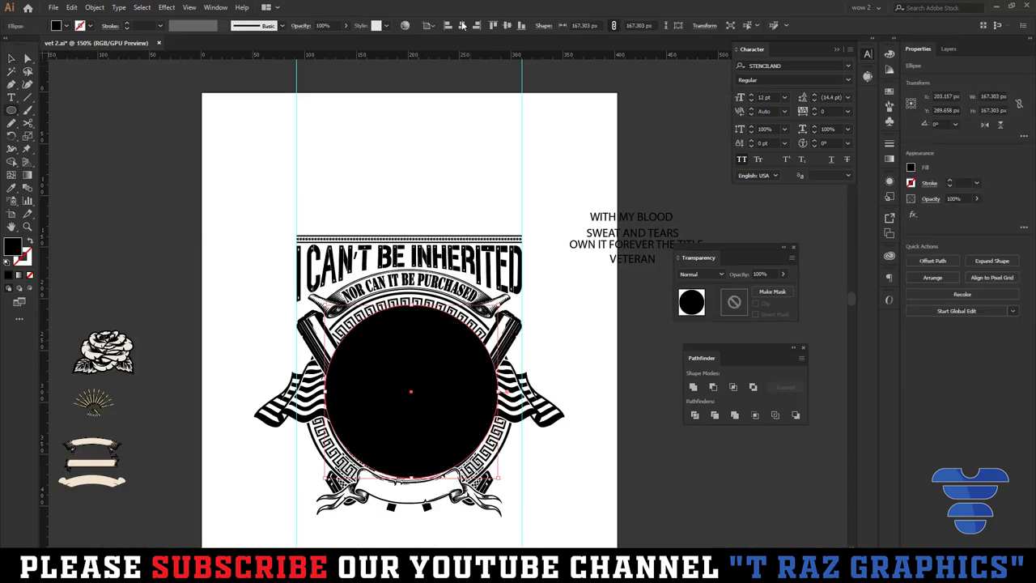
click(462, 25)
click(505, 25)
key(ctrl+plus)
key(ctrl+plus)
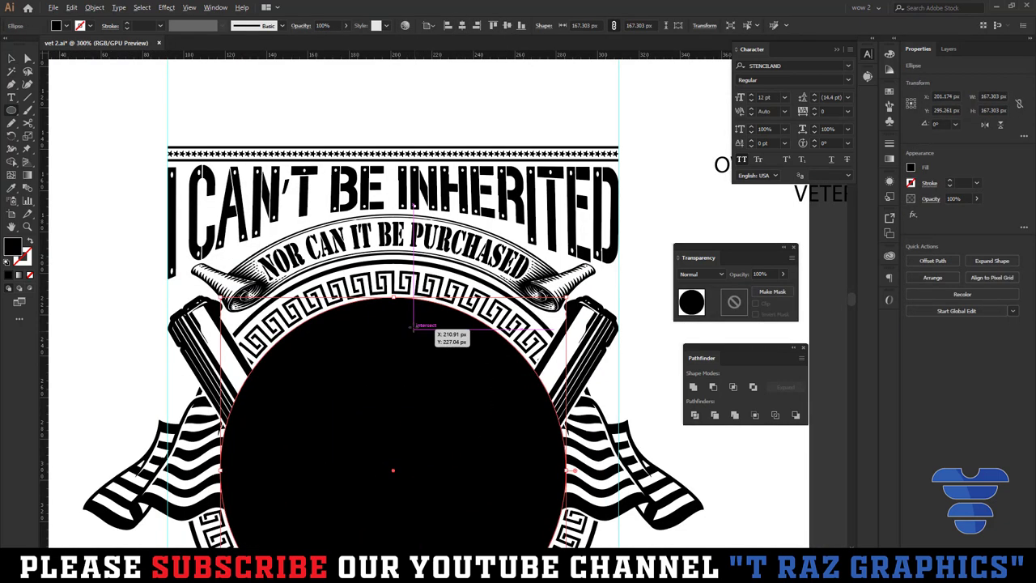
key(v)
drag(392, 298, 391, 310)
- Make the circle an unfilled outline about 151 px wide, fitted to the banner curve, and start path text on it
scroll(393, 308, up, 2)
key(shift+x)
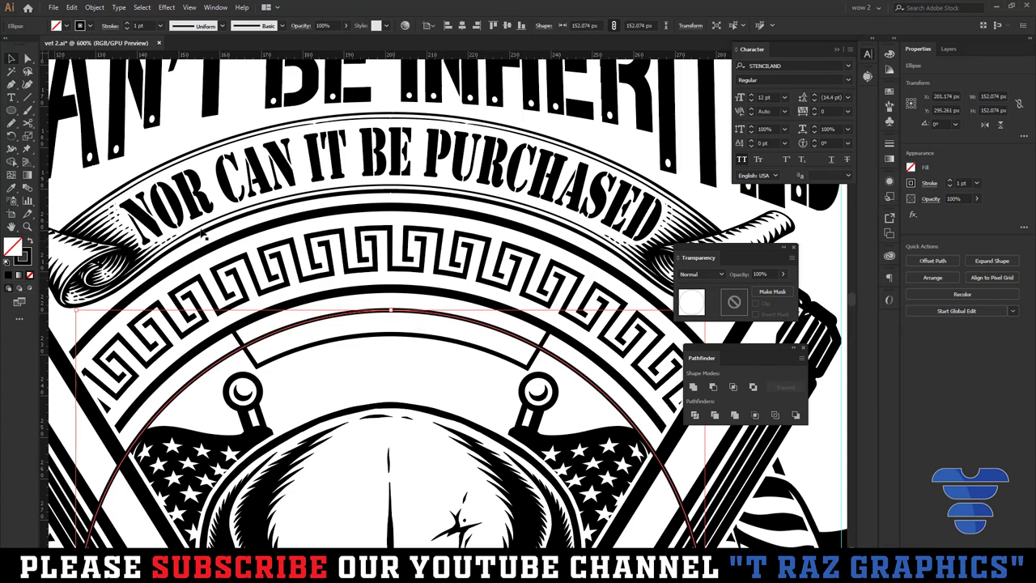
scroll(419, 318, up, 4)
drag(353, 299, 360, 307)
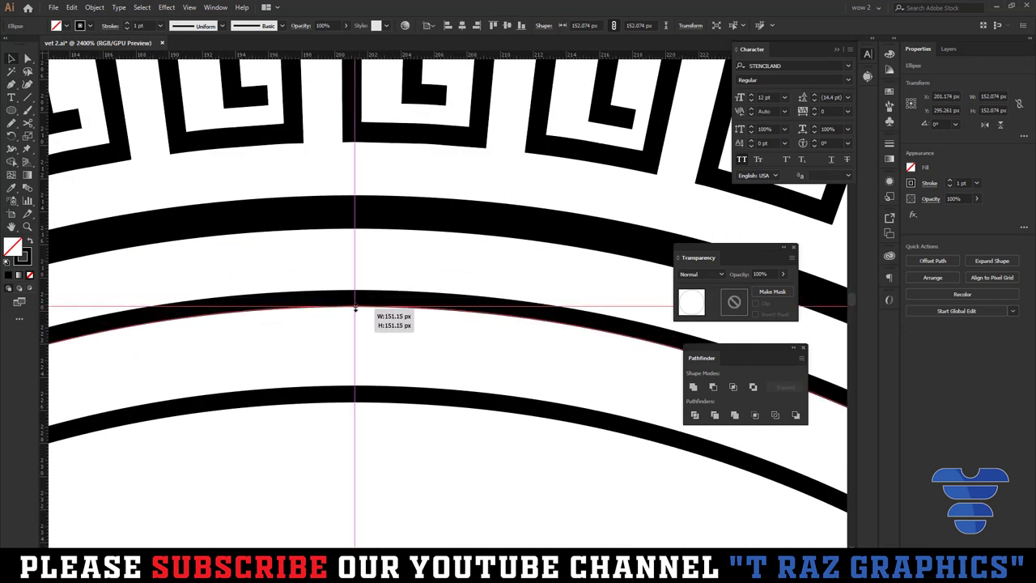
scroll(361, 307, down, 3)
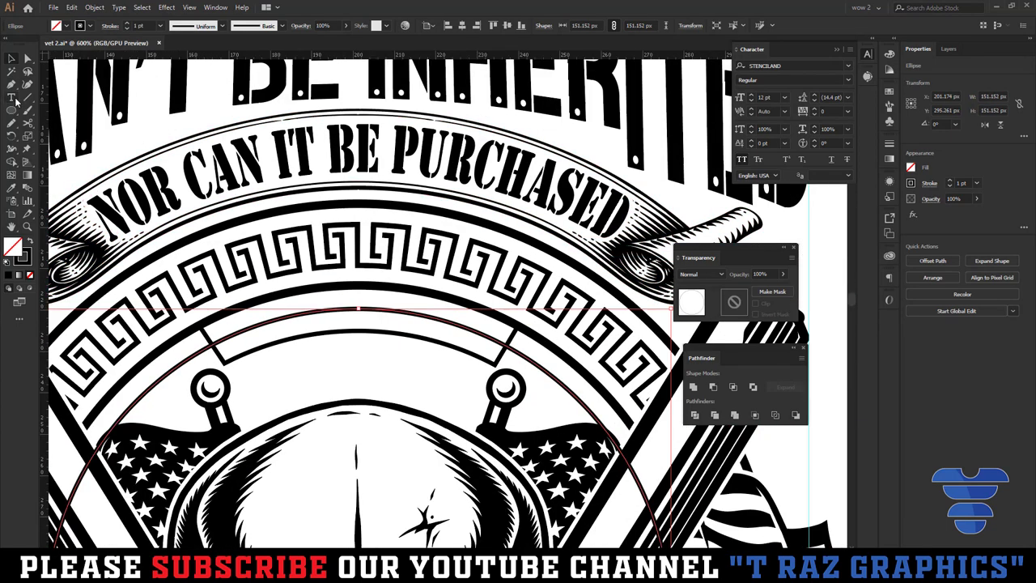
drag(16, 100, 73, 136)
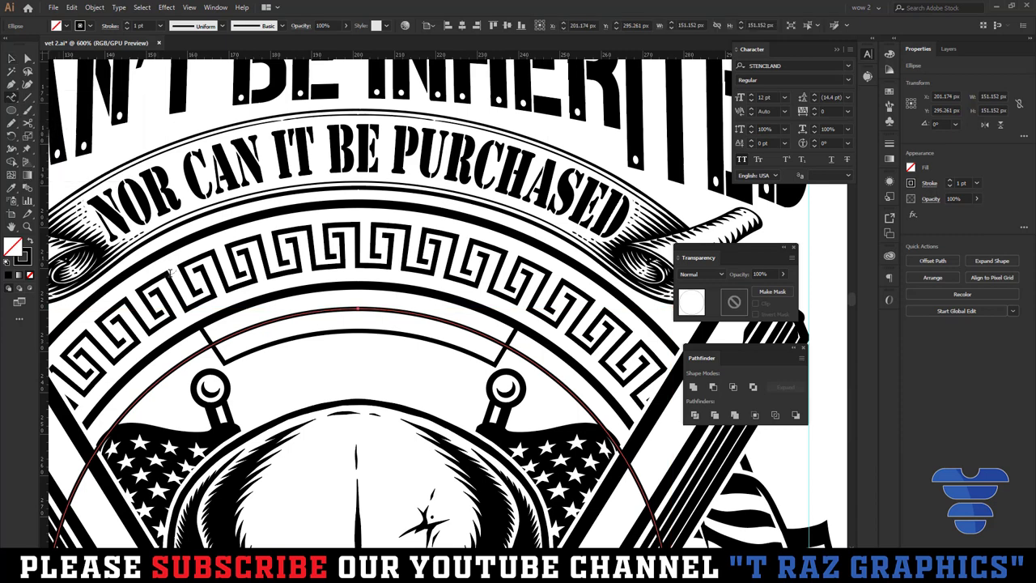
click(223, 333)
- Replace the path placeholder with 'I HAVE EARNED IT' and reselect the path text
key(BackSpace)
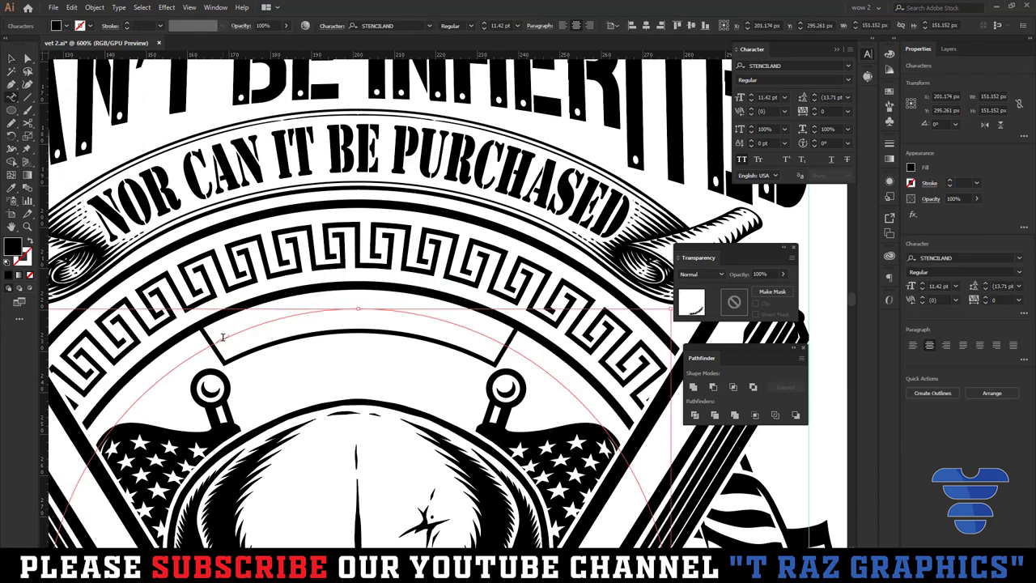
click(11, 61)
scroll(105, 154, down, 2)
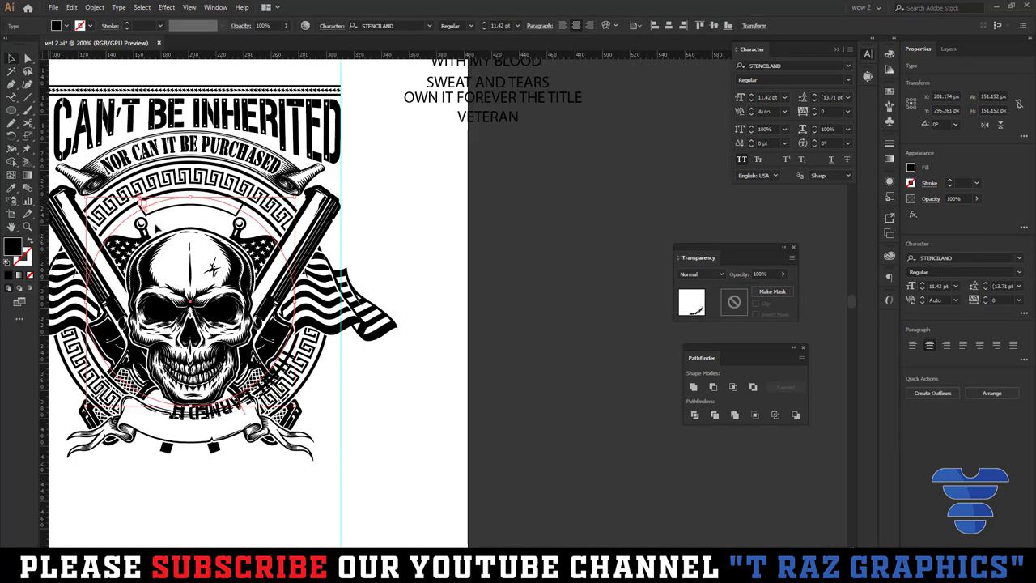
click(145, 209)
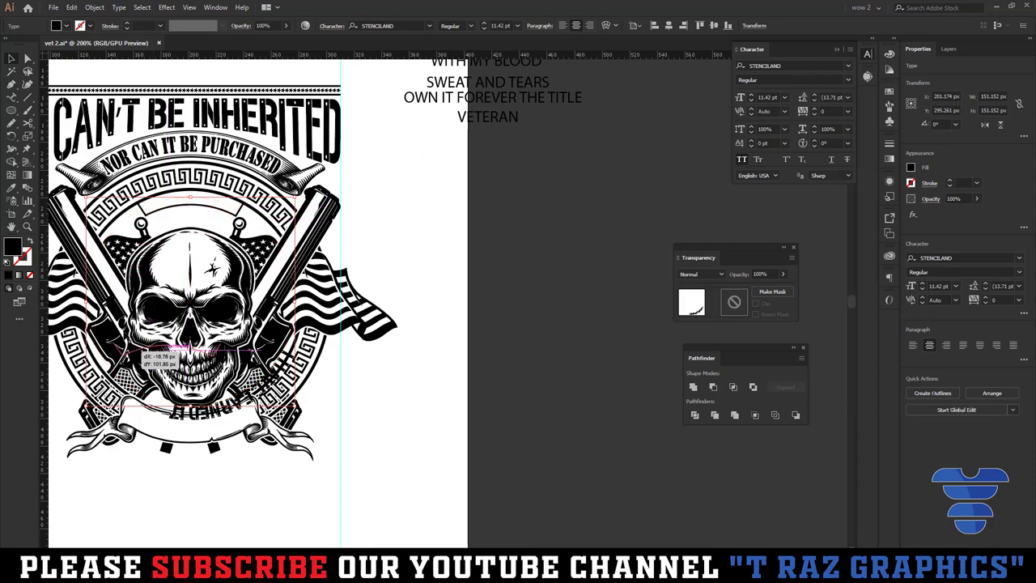
scroll(145, 209, up, 3)
click(210, 186)
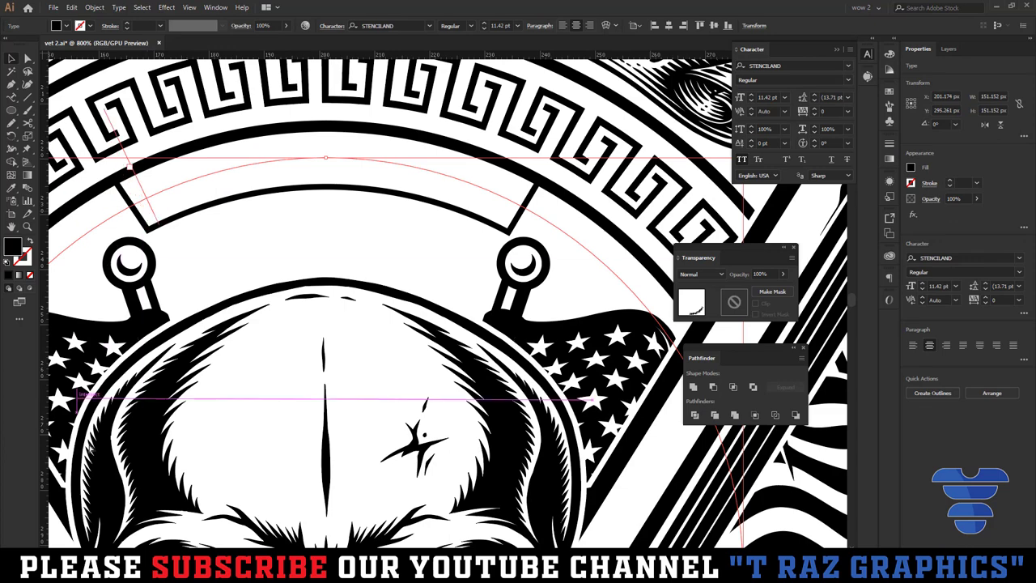
key(ctrl+f)
- Slide the text along the circle so it sits inside the top banner
drag(495, 224, 511, 205)
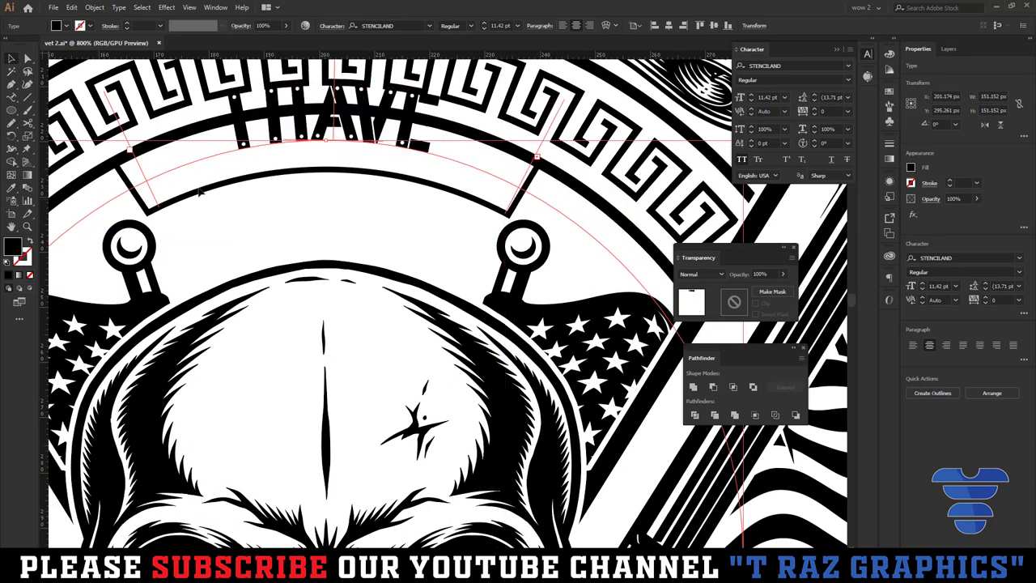
drag(154, 199, 140, 199)
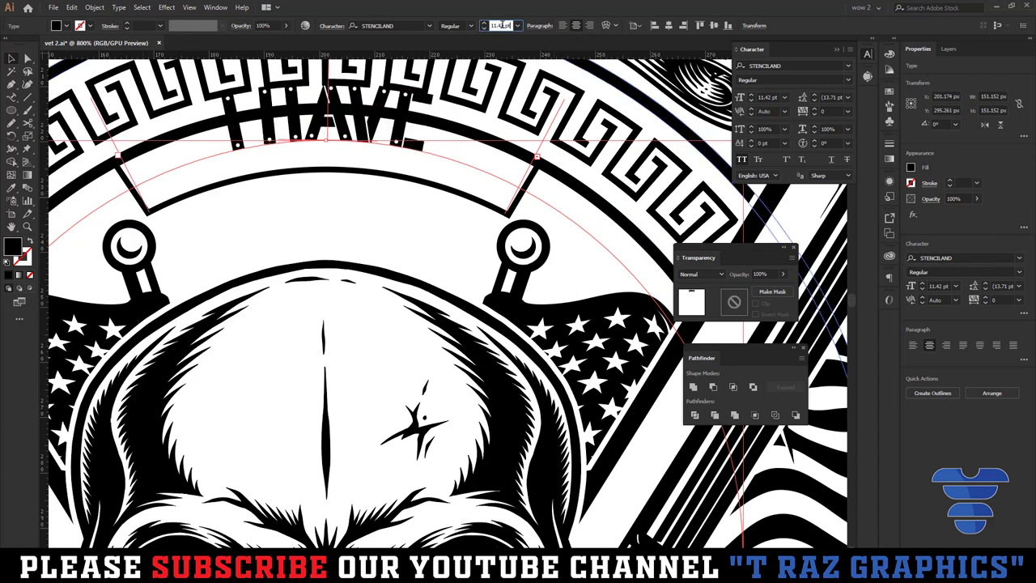
scroll(501, 24, down, 2)
scroll(502, 24, down, 1)
scroll(502, 24, down, 1)
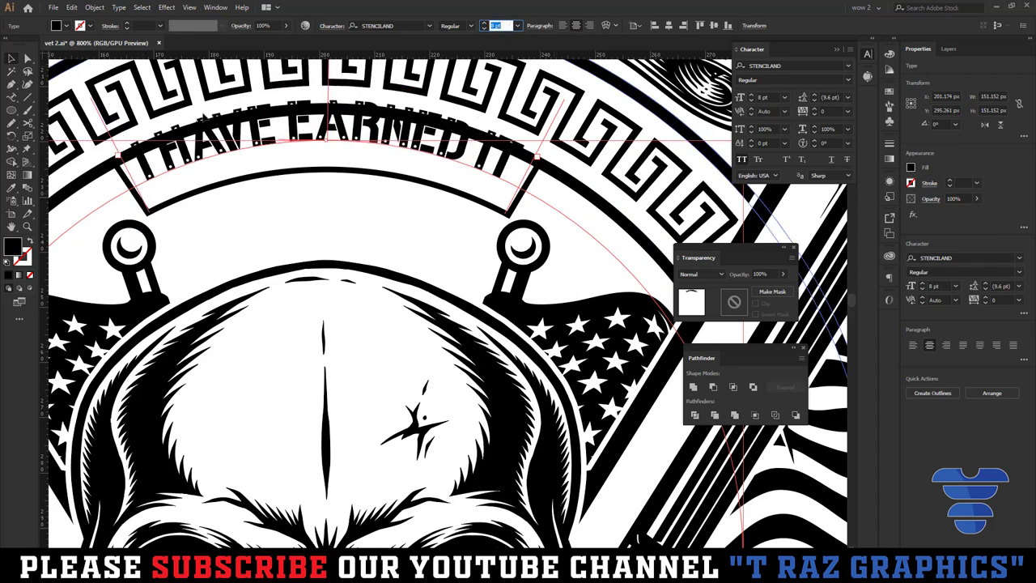
- Centre the text on the path via Type on a Path Options and reduce it to 7 pt
double_click(11, 99)
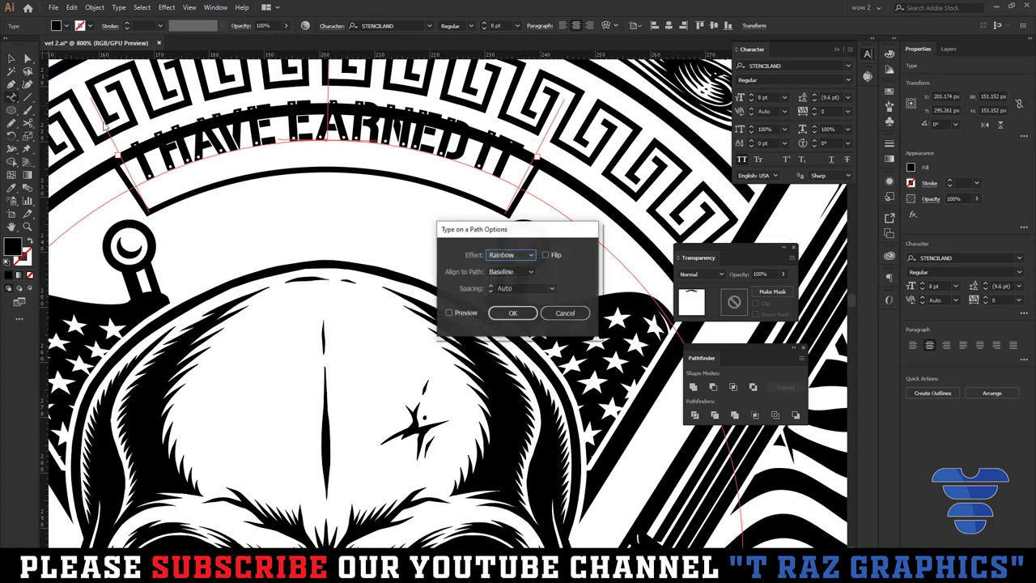
drag(498, 235, 579, 214)
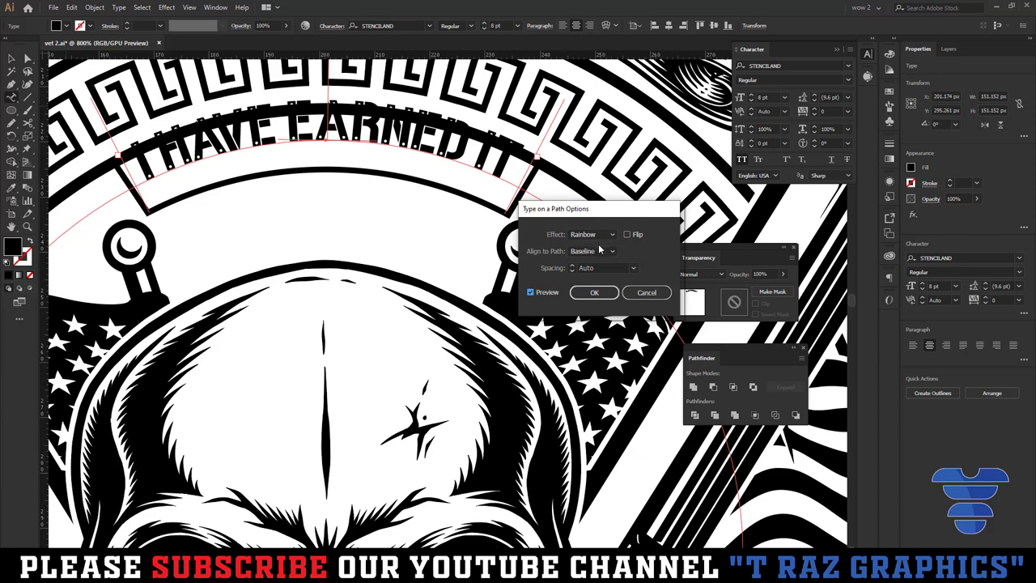
click(599, 251)
click(591, 291)
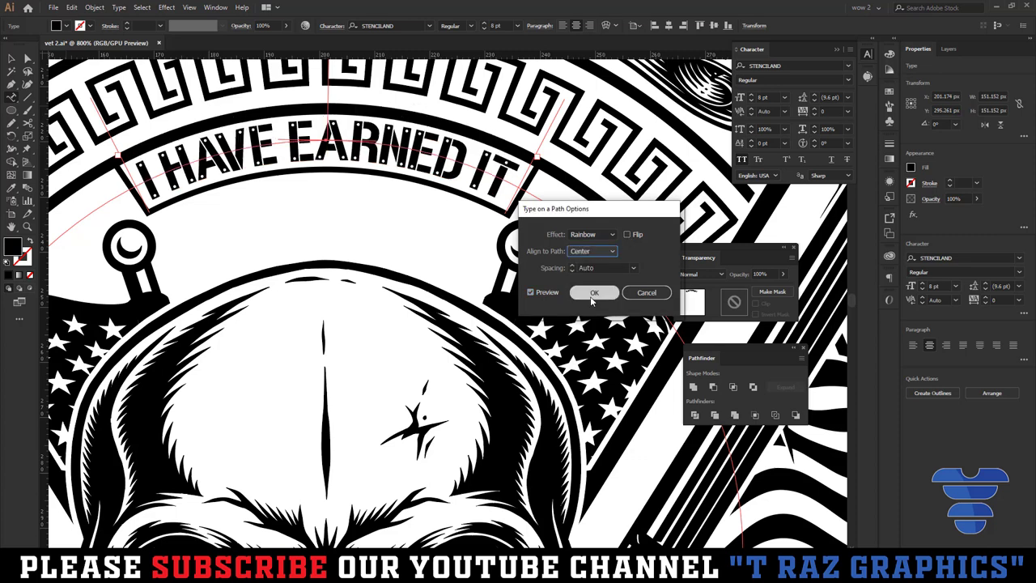
click(591, 293)
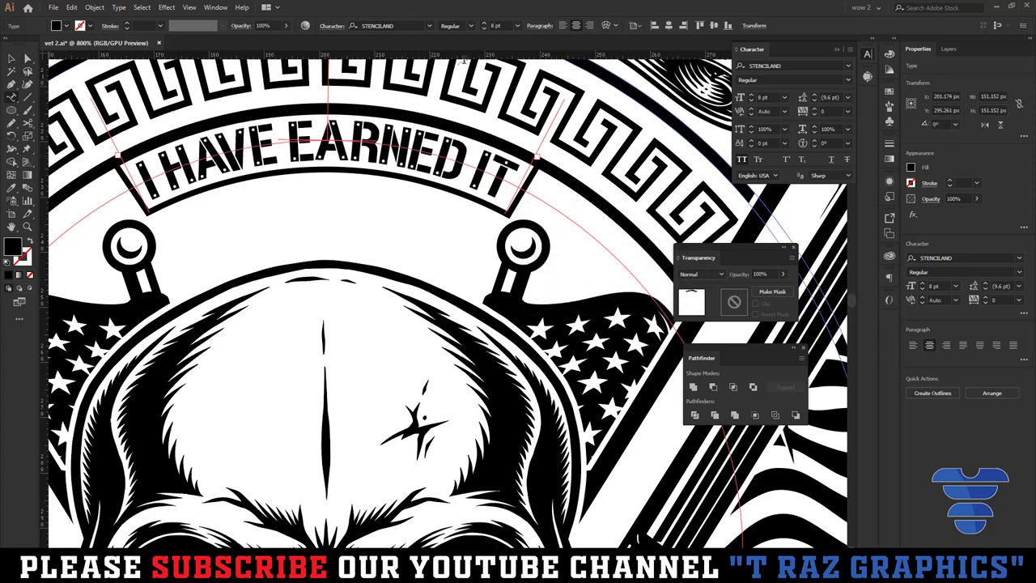
key(Down)
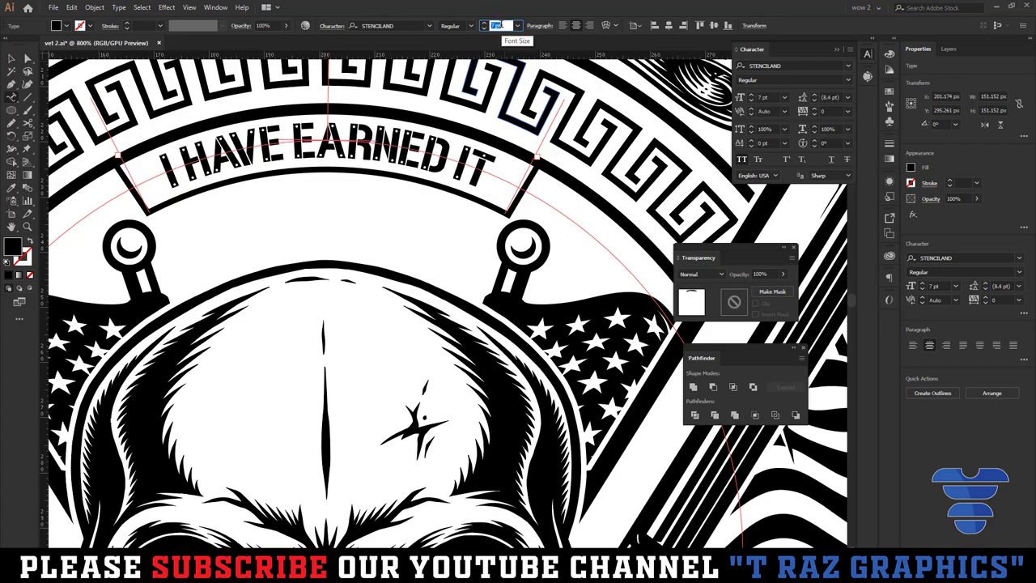
- Convert the curved 'I HAVE EARNED IT' text to outlines
click(11, 60)
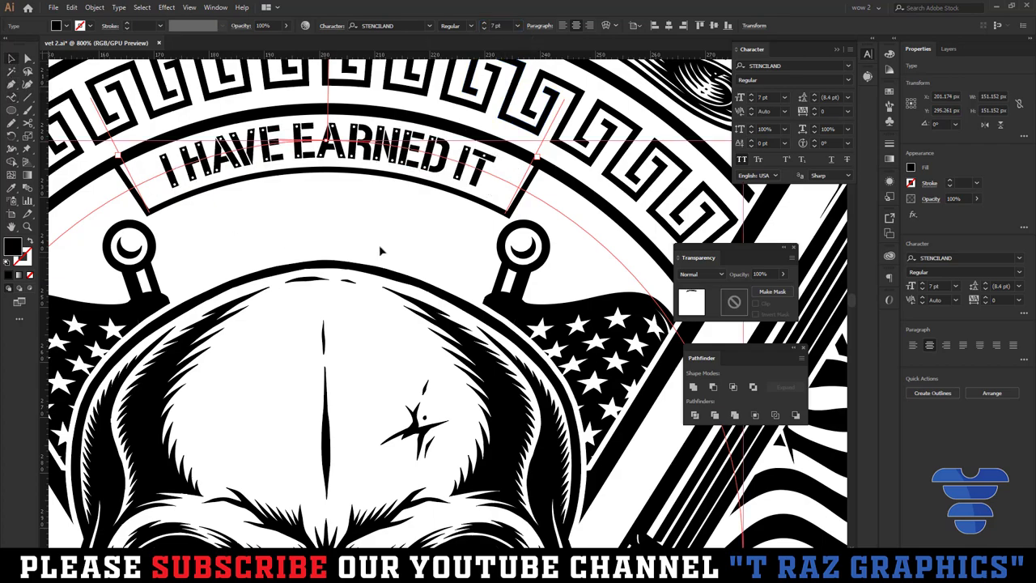
click(414, 231)
key(ctrl+0)
scroll(454, 269, up, 3)
scroll(453, 269, up, 2)
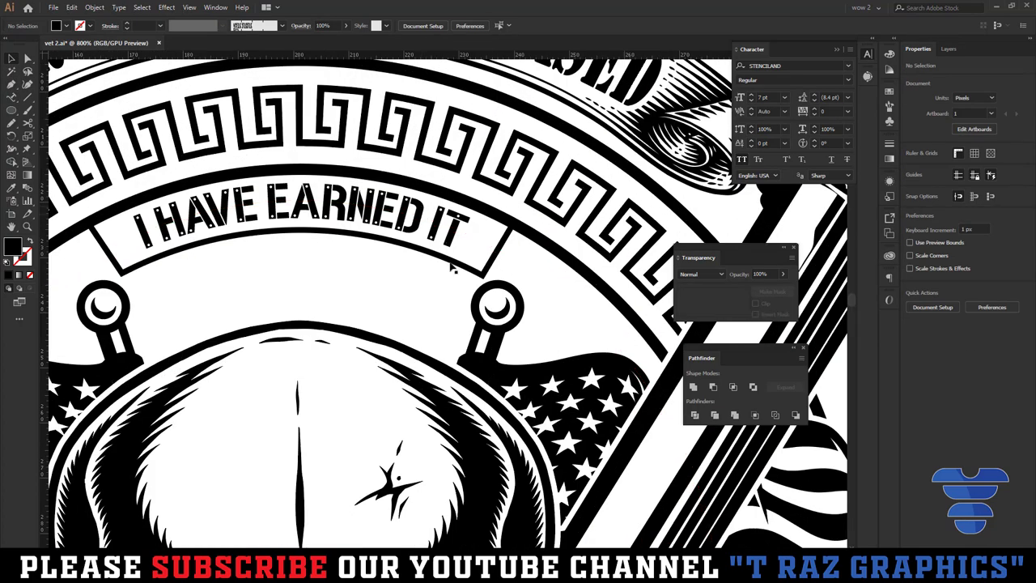
click(447, 236)
right_click(450, 232)
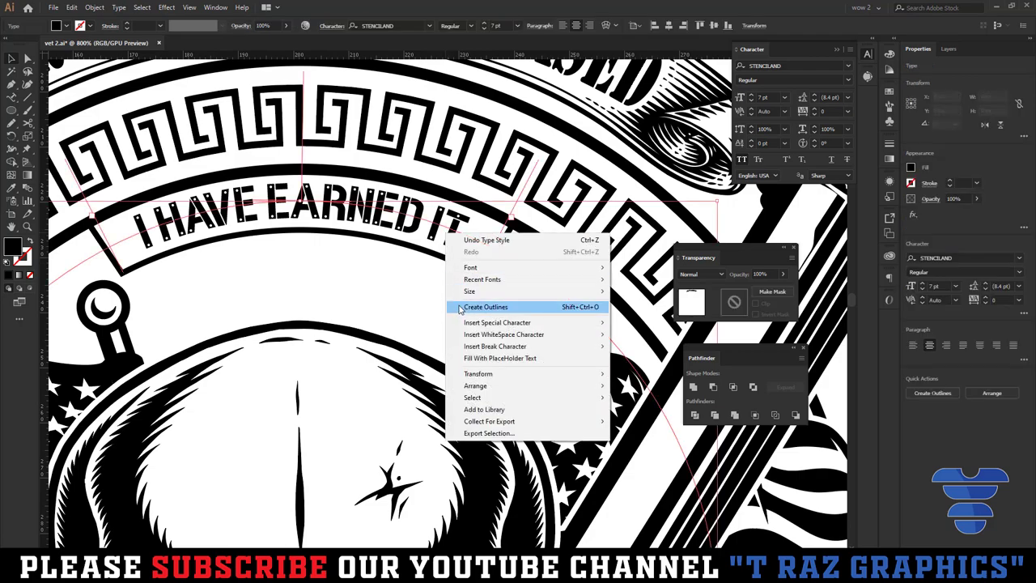
click(473, 304)
scroll(492, 234, down, 2)
scroll(492, 234, down, 2)
scroll(492, 234, down, 3)
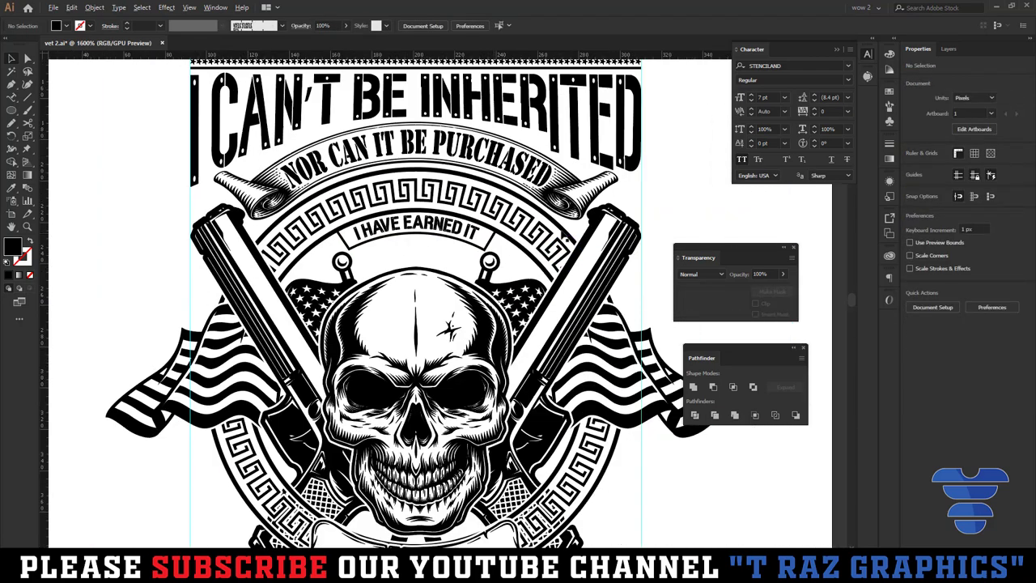
scroll(308, 298, up, 3)
scroll(467, 284, up, 1)
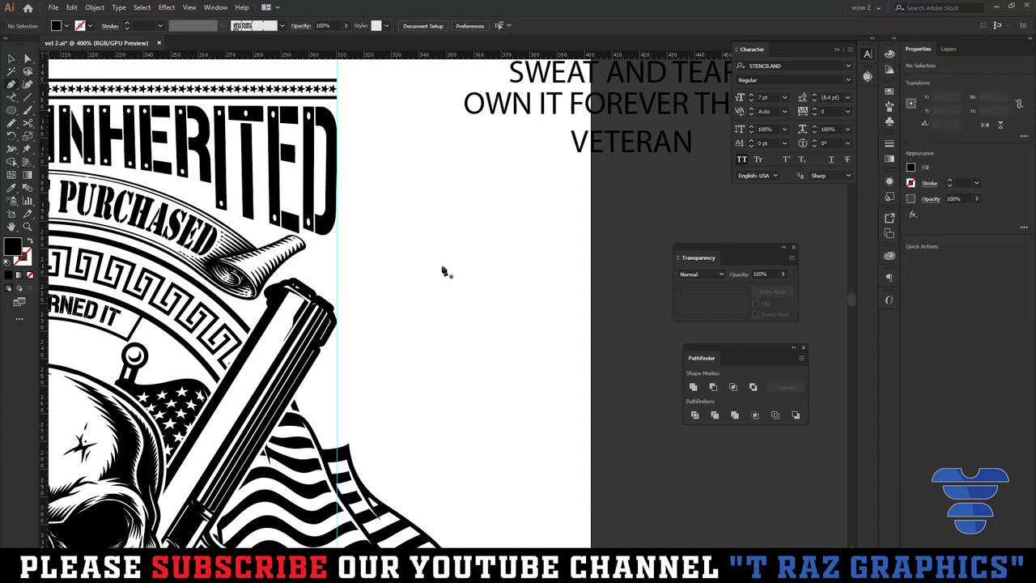
- Draw a short horizontal line shown in black with a tapered triangle width profile
drag(442, 265, 471, 265)
key(v)
scroll(478, 266, up, 4)
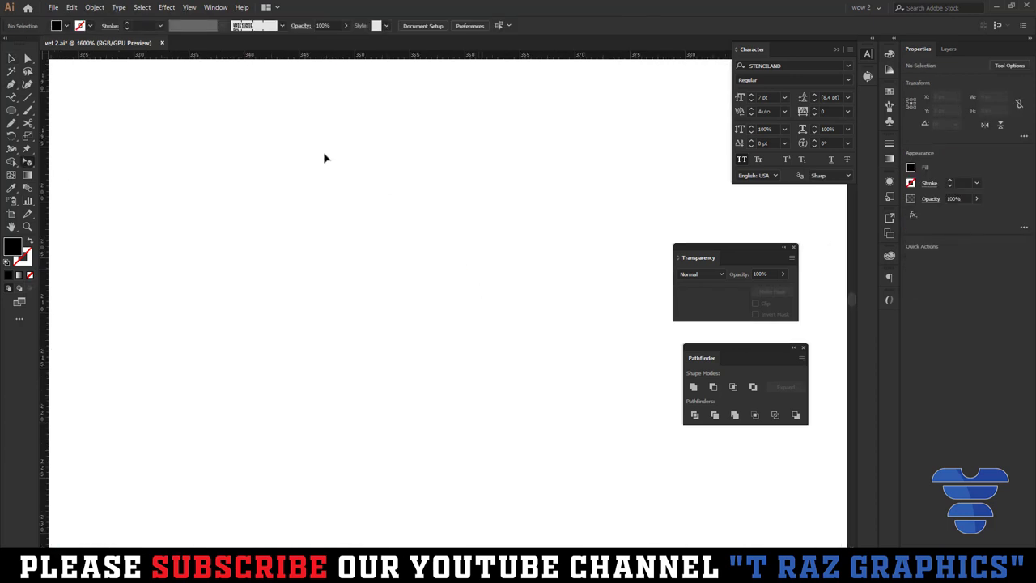
key(shift+x)
click(197, 29)
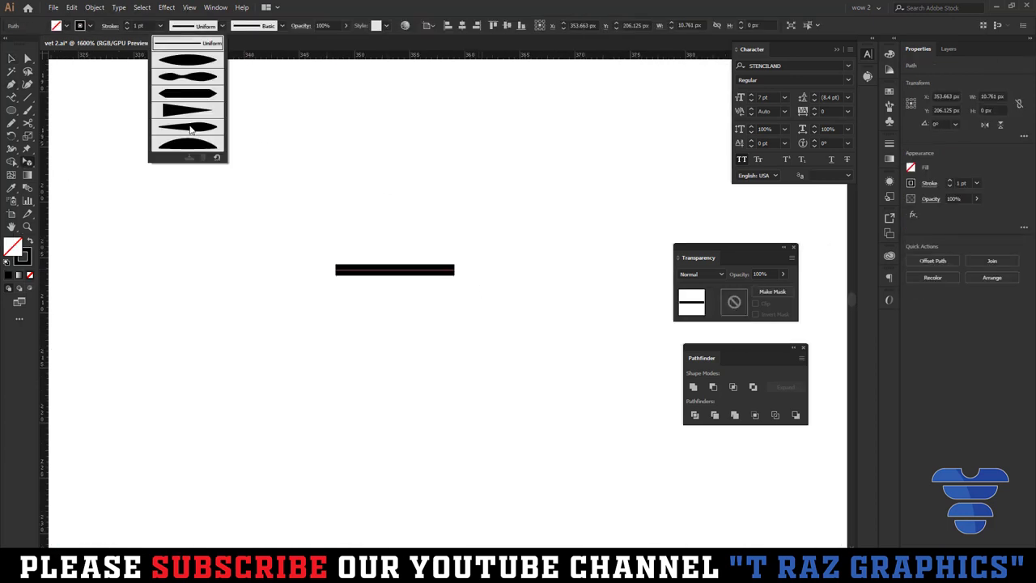
click(186, 110)
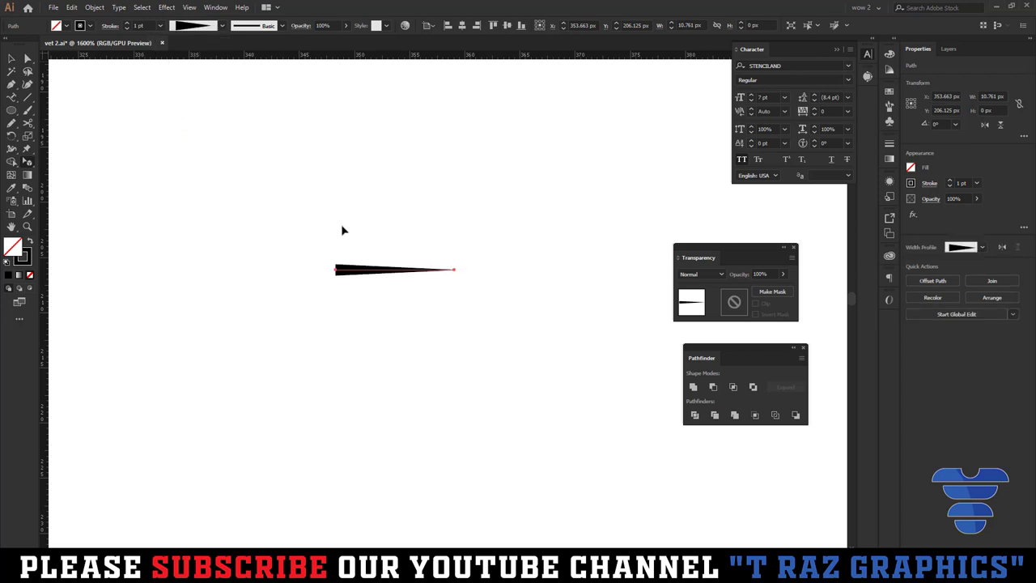
click(342, 284)
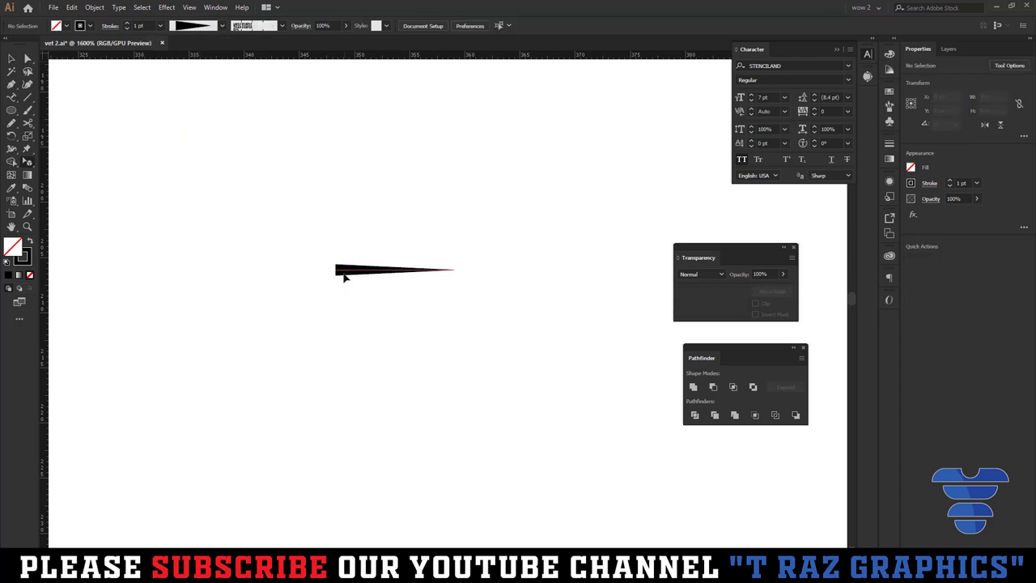
- Expand the tapered stroke's appearance into a solid filled spike
scroll(352, 275, up, 3)
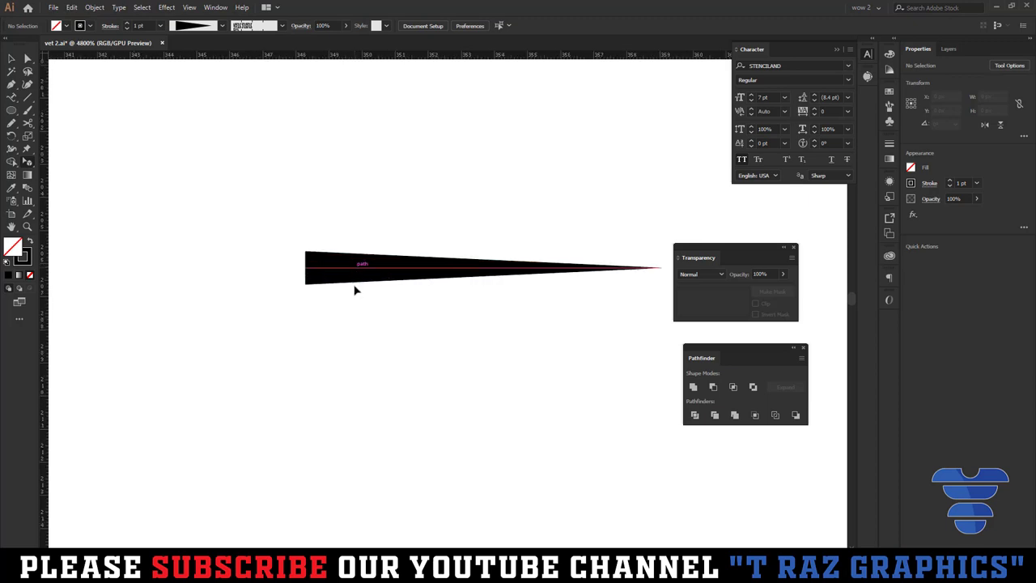
click(343, 267)
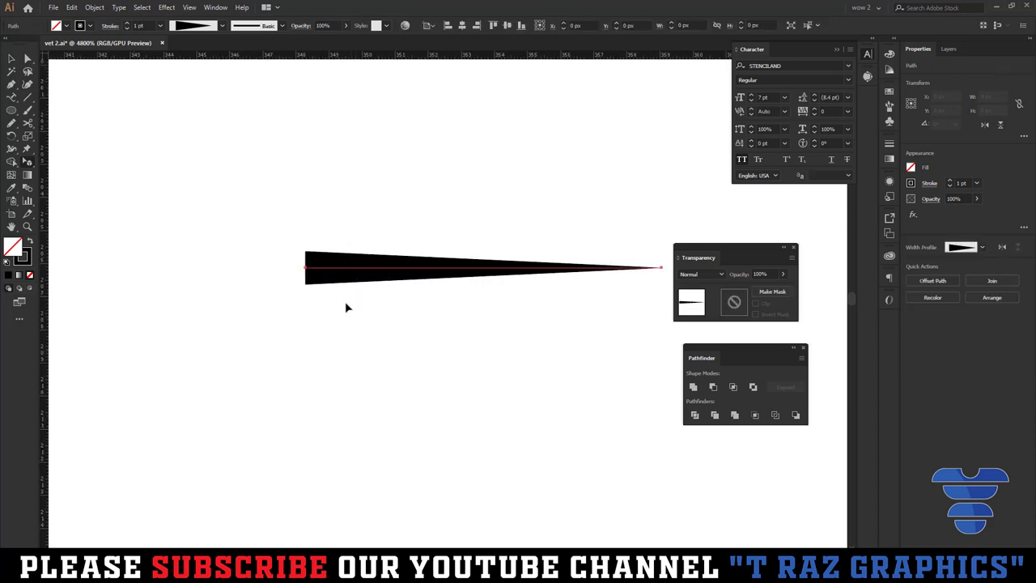
click(94, 7)
click(129, 133)
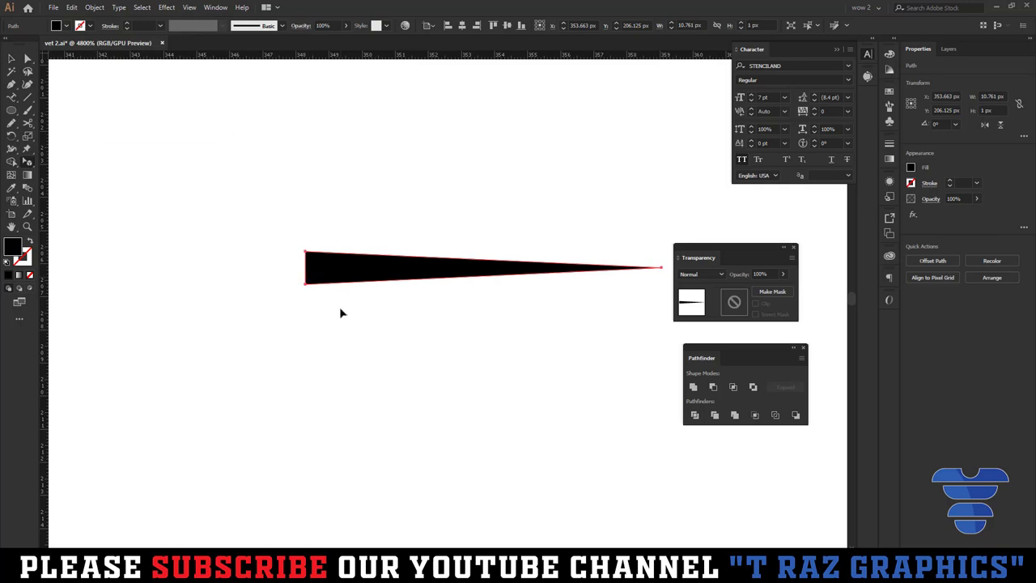
scroll(343, 296, down, 3)
scroll(372, 299, down, 2)
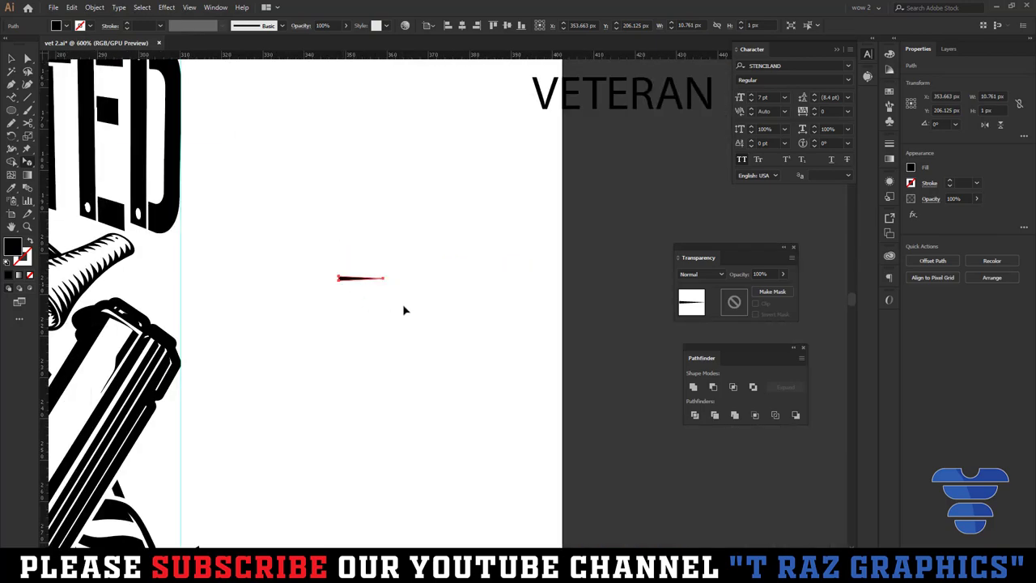
scroll(392, 287, down, 3)
click(421, 293)
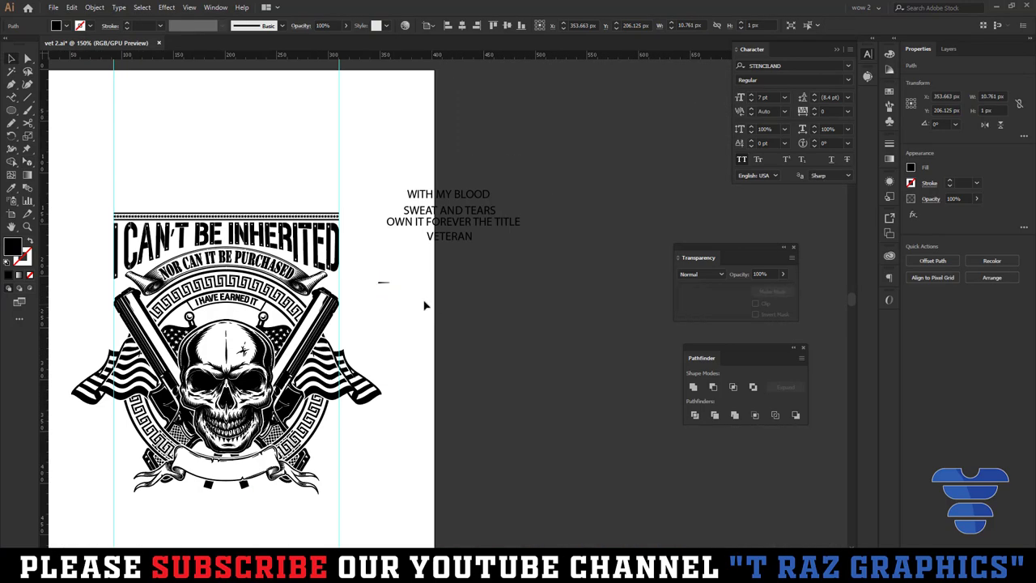
scroll(364, 283, up, 3)
click(323, 256)
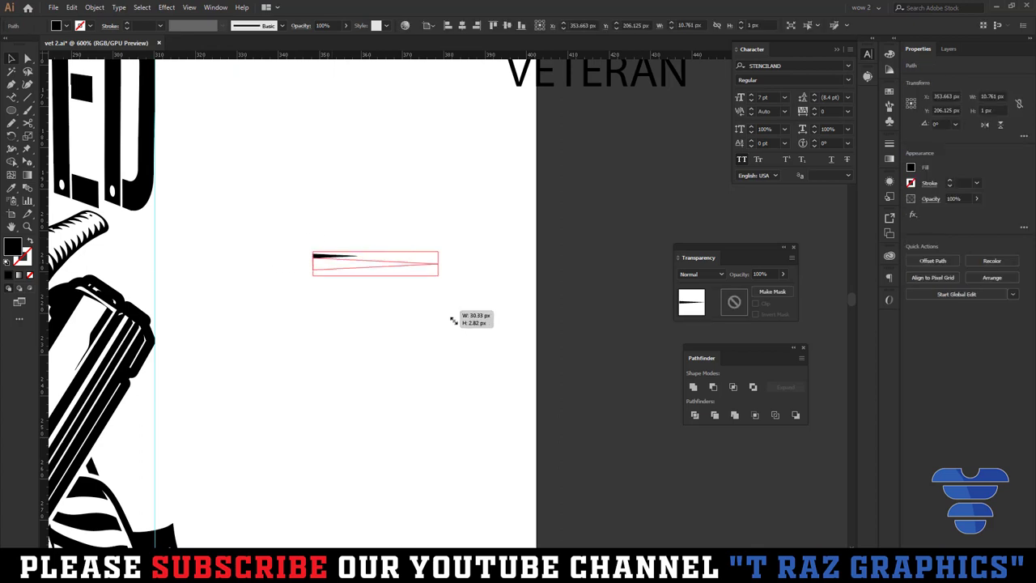
- Lengthen the spike, stack eleven copies downward, and group them
drag(356, 257, 455, 340)
drag(343, 280, 343, 289)
drag(343, 299, 343, 294)
key(ctrl+d)
key(ctrl+d)
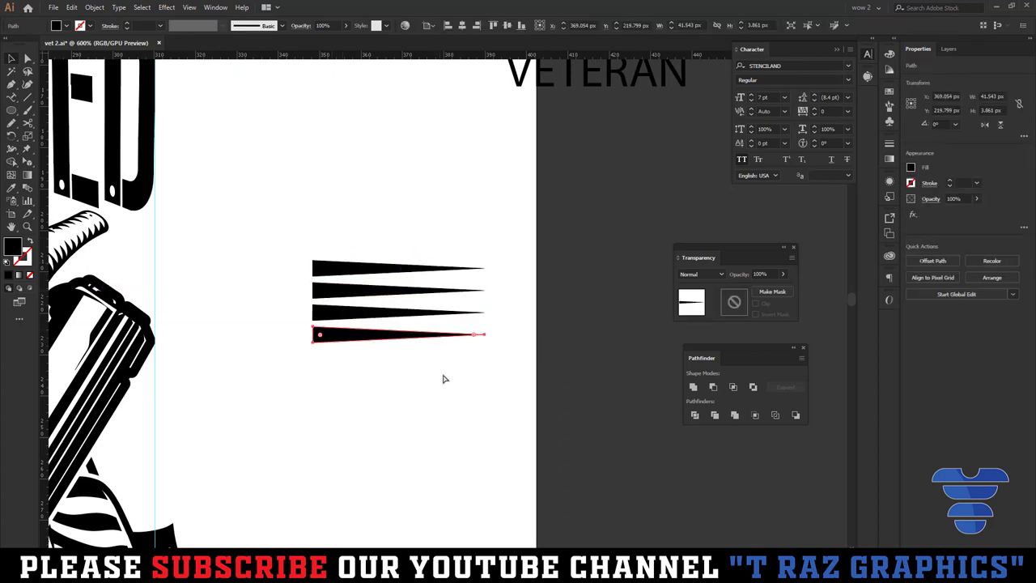
key(ctrl+d)
key(ctrl+d)
key(ctrl+d)
key(ctrl+d)
key(ctrl+d)
key(ctrl+d)
key(ctrl+d)
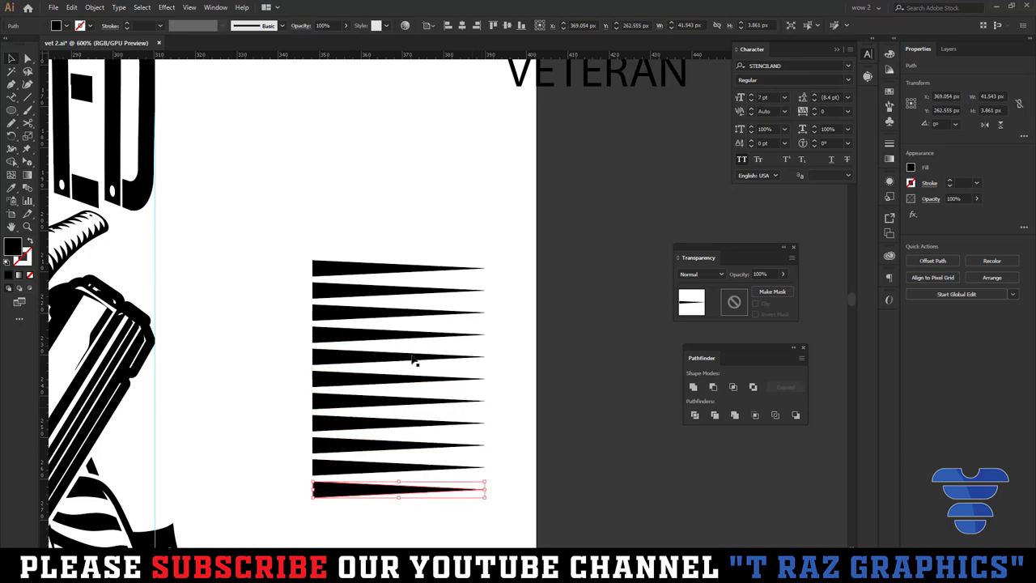
key(ctrl+minus)
key(ctrl+minus)
drag(342, 281, 453, 455)
key(ctrl+g)
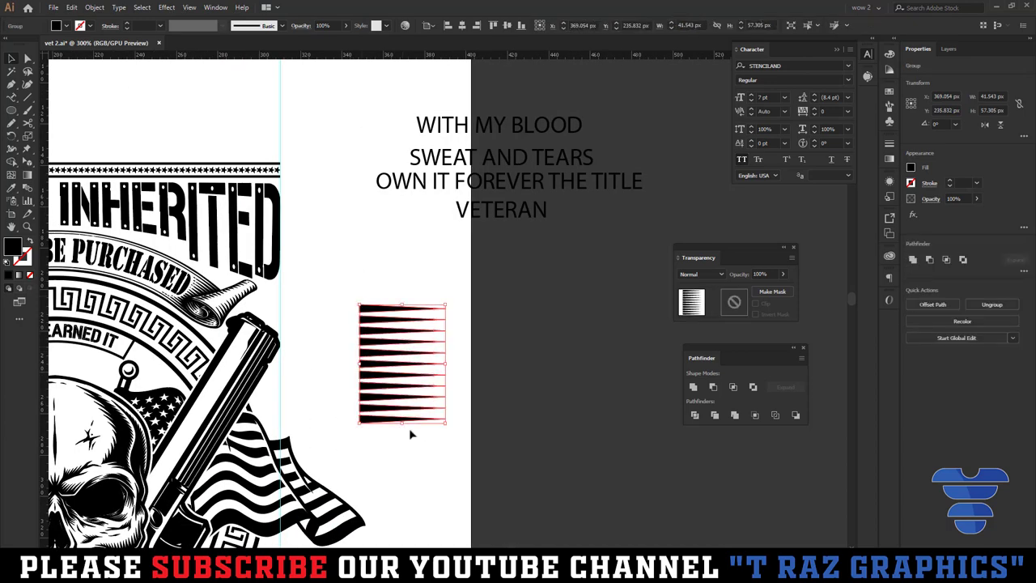
- Squash and narrow the spike group to a small size near the title
drag(401, 423, 403, 404)
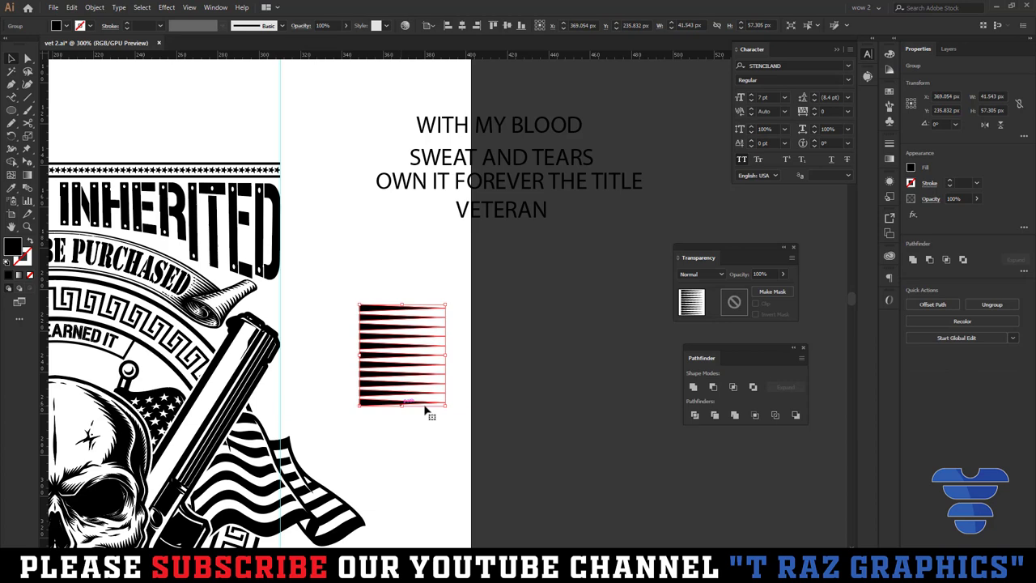
drag(451, 355, 202, 304)
click(462, 365)
key(ctrl+minus)
key(ctrl+plus)
key(ctrl+plus)
key(ctrl+plus)
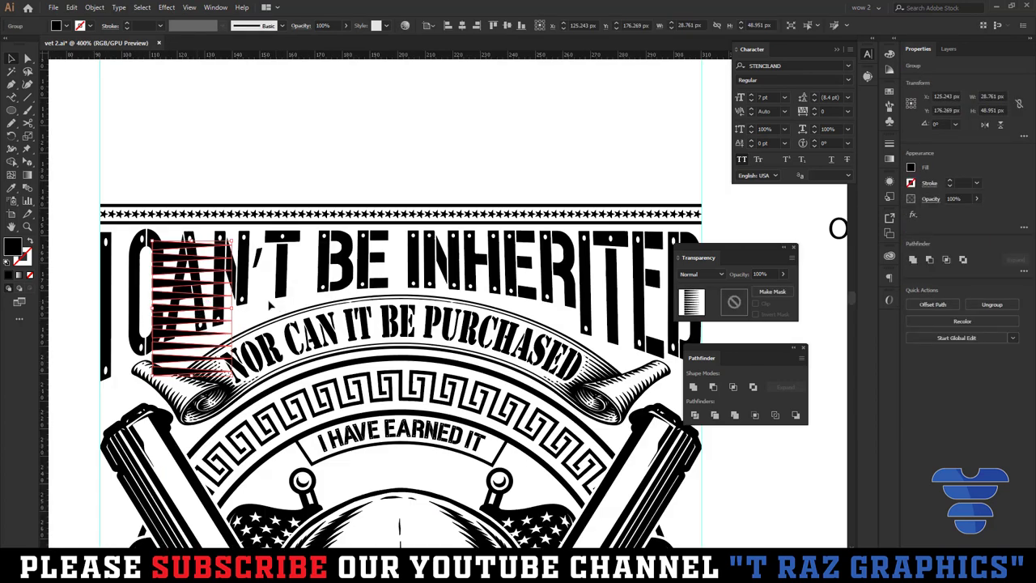
mouse_move(233, 375)
mouse_down()
mouse_move(217, 344)
mouse_move(322, 465)
mouse_move(315, 426)
mouse_up()
- Rotate and scale the spike group to fill the banner's left end
scroll(322, 467, up, 5)
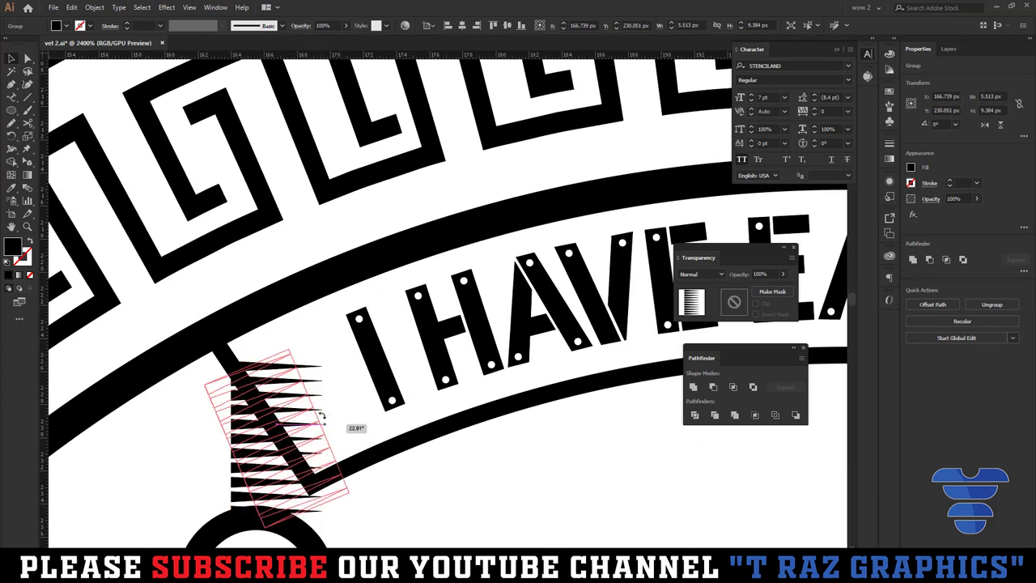
drag(260, 456, 357, 445)
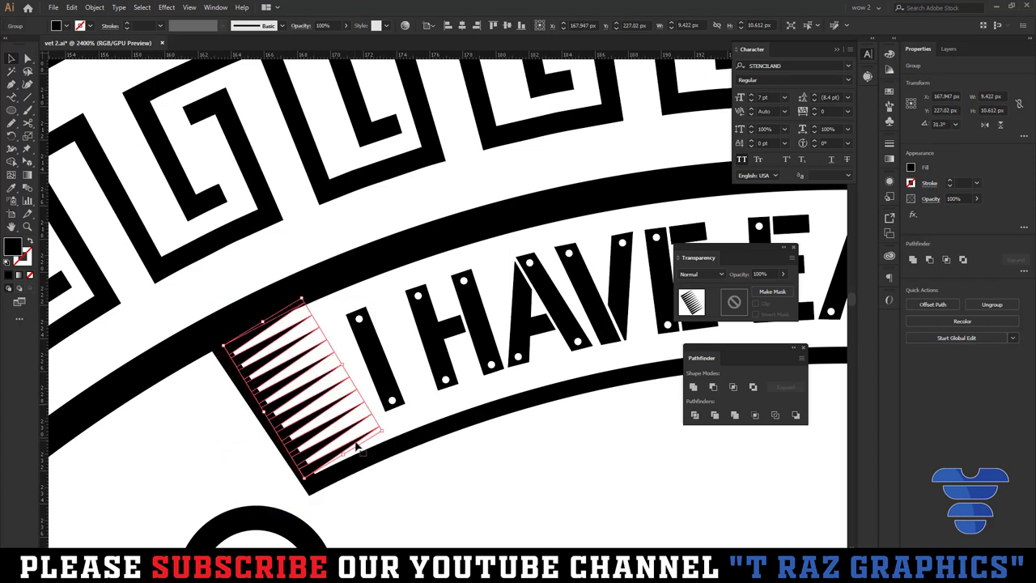
click(405, 480)
scroll(405, 479, down, 3)
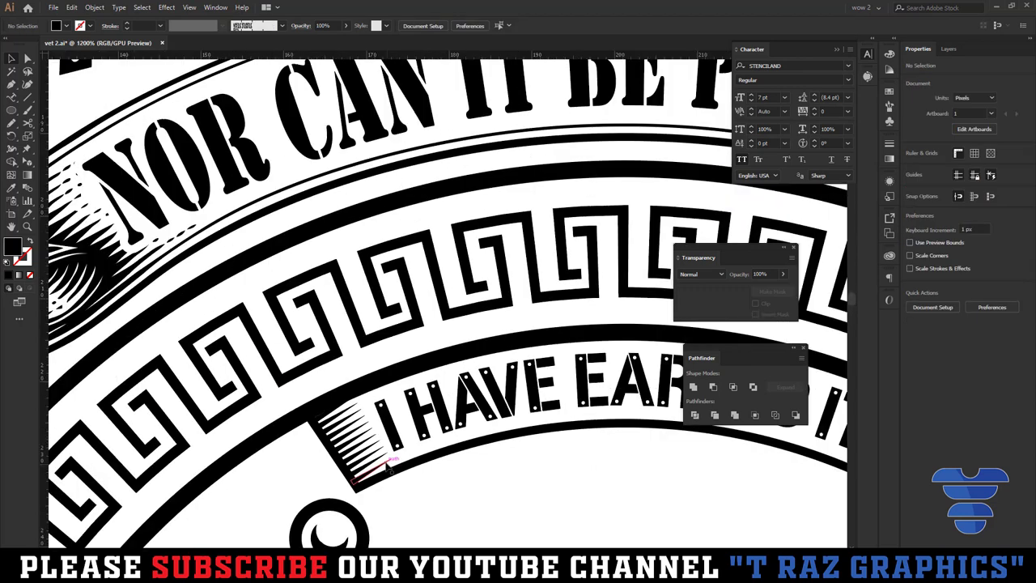
scroll(372, 472, up, 4)
drag(374, 472, 377, 474)
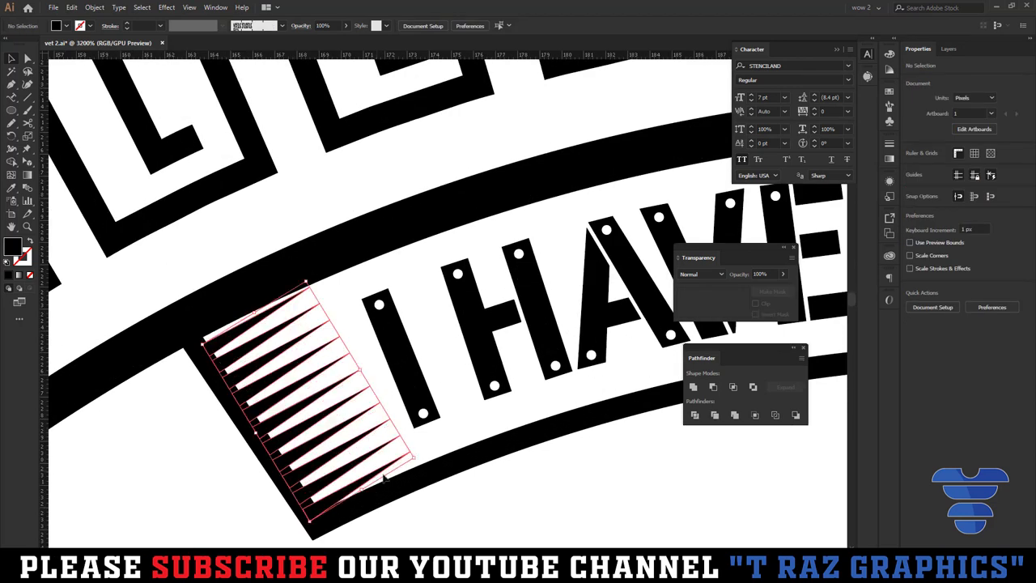
drag(256, 310, 251, 309)
click(428, 514)
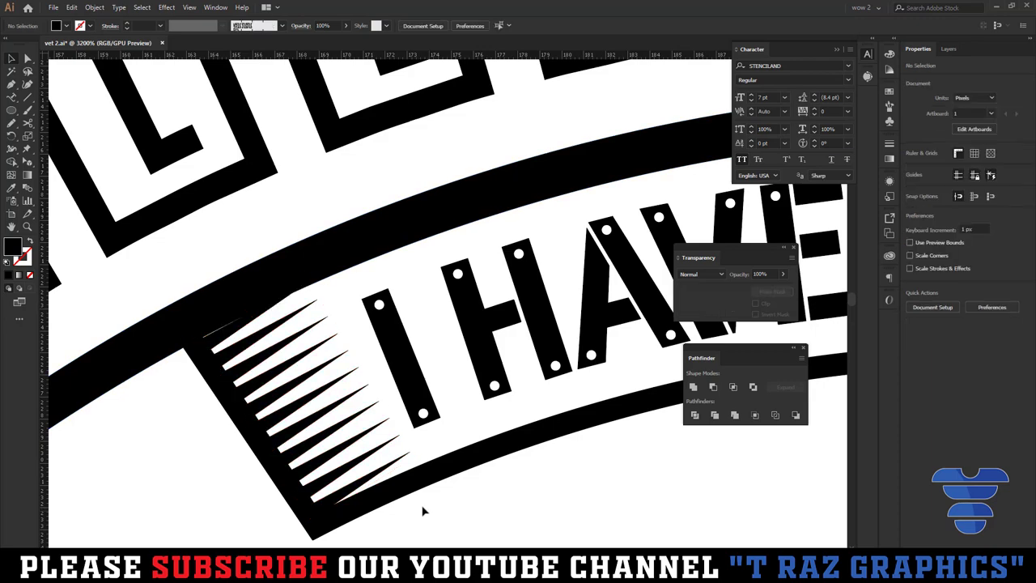
click(374, 458)
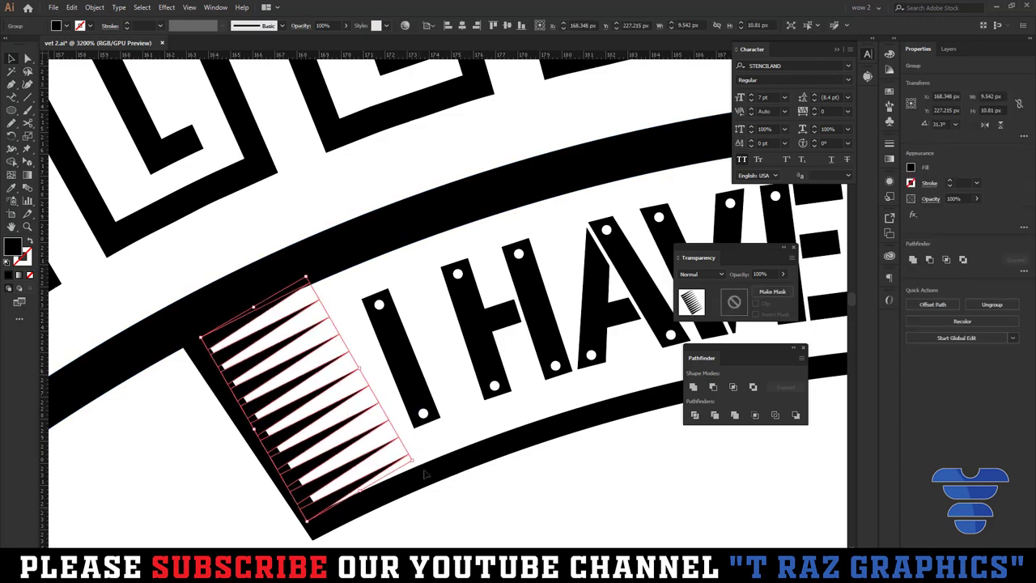
click(462, 492)
- Place a reflected copy of the spikes at the banner's right end after 'IT'
scroll(462, 492, down, 2)
scroll(488, 504, down, 2)
drag(488, 504, 300, 393)
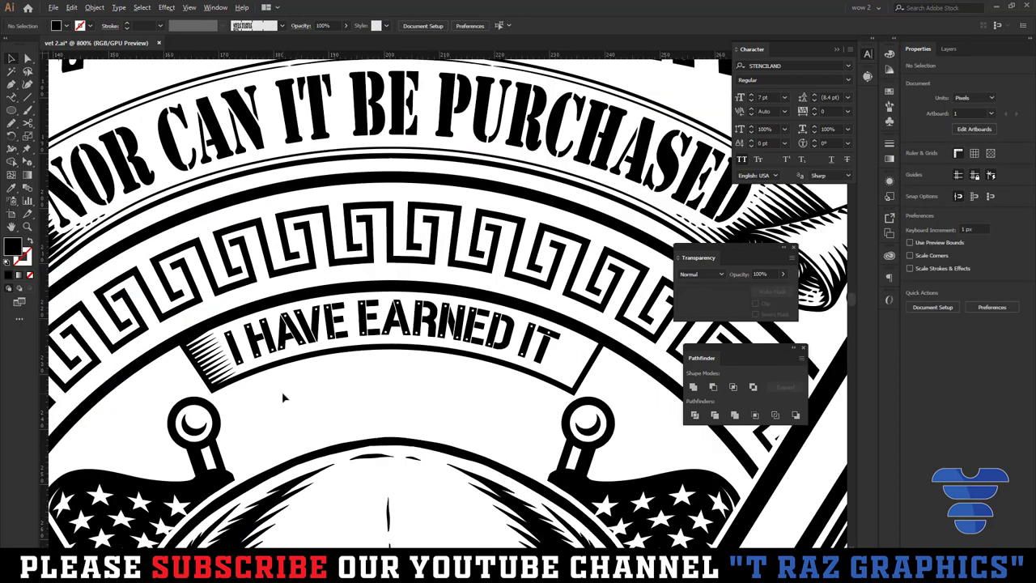
drag(228, 364, 570, 360)
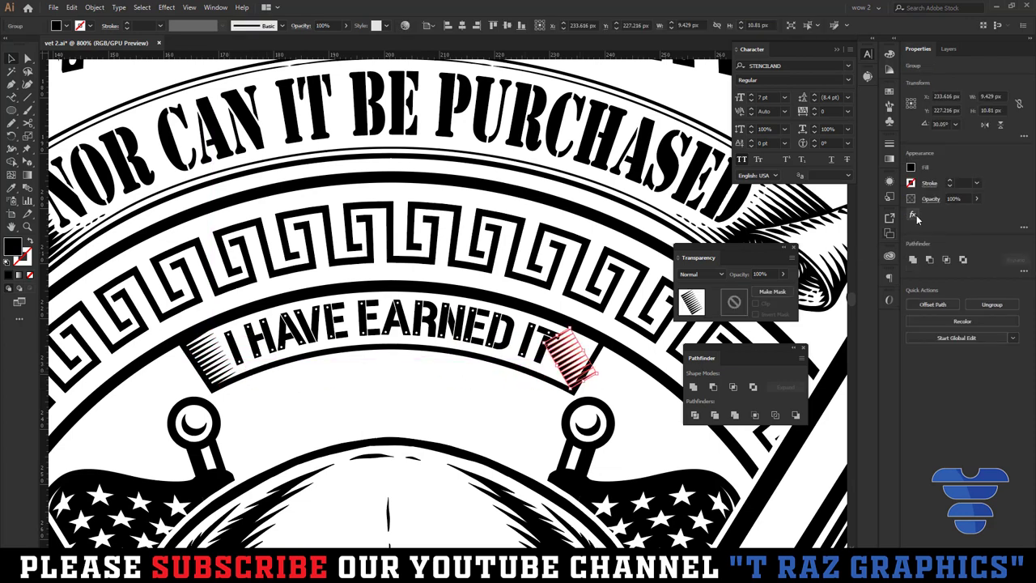
click(987, 124)
scroll(581, 372, up, 3)
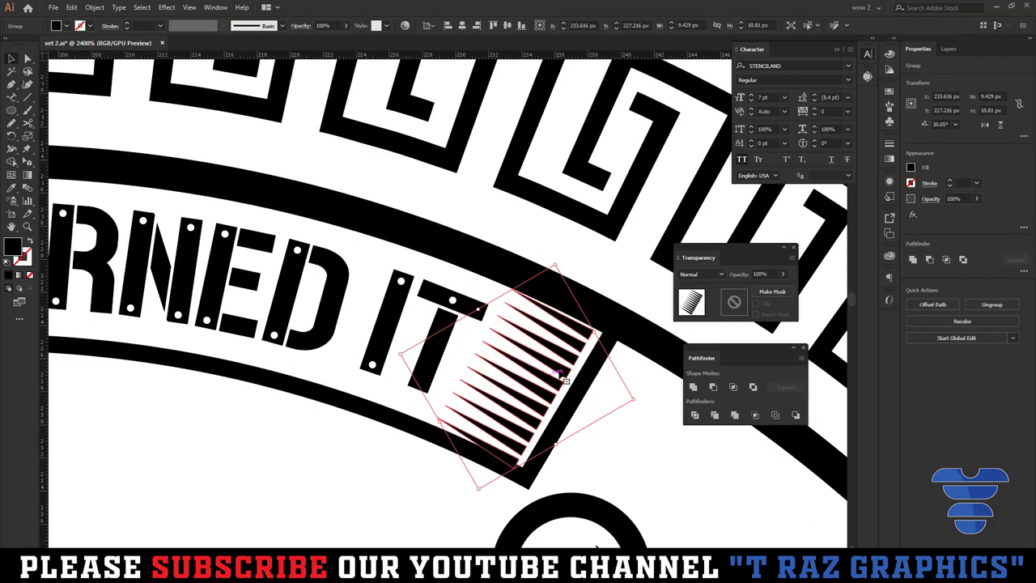
drag(565, 378, 576, 378)
scroll(620, 426, down, 5)
click(620, 421)
- Drag the four-line 'WITH MY BLOOD … VETERAN' block from the pasteboard to below the skull emblem
scroll(619, 421, up, 2)
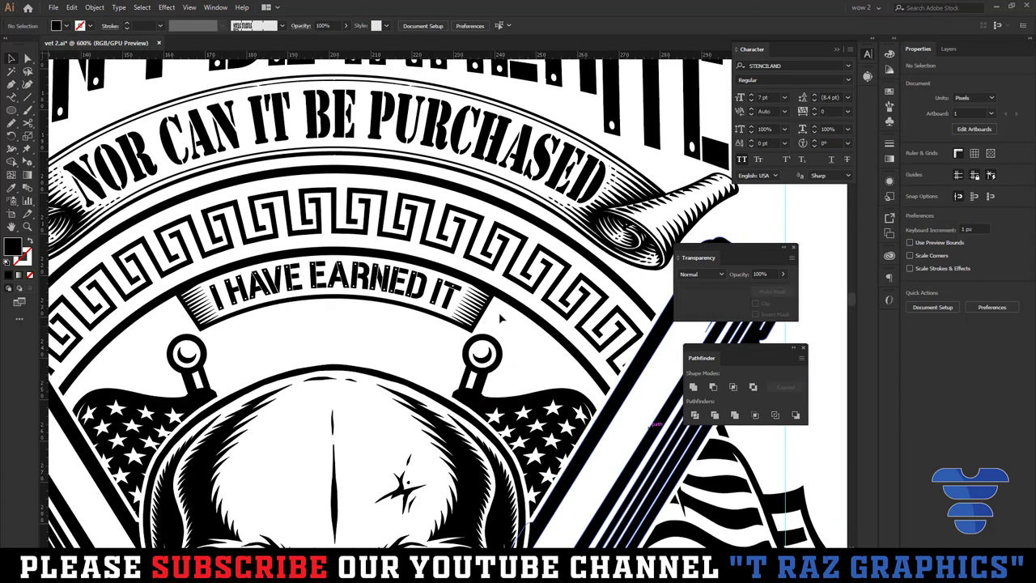
scroll(501, 318, down, 2)
scroll(472, 312, up, 3)
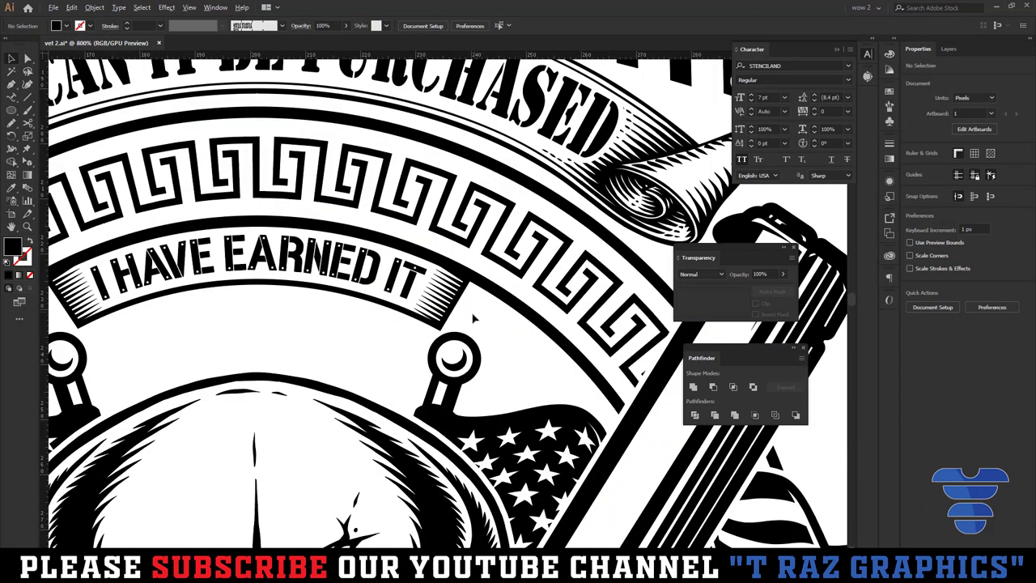
scroll(516, 340, down, 2)
scroll(497, 308, down, 1)
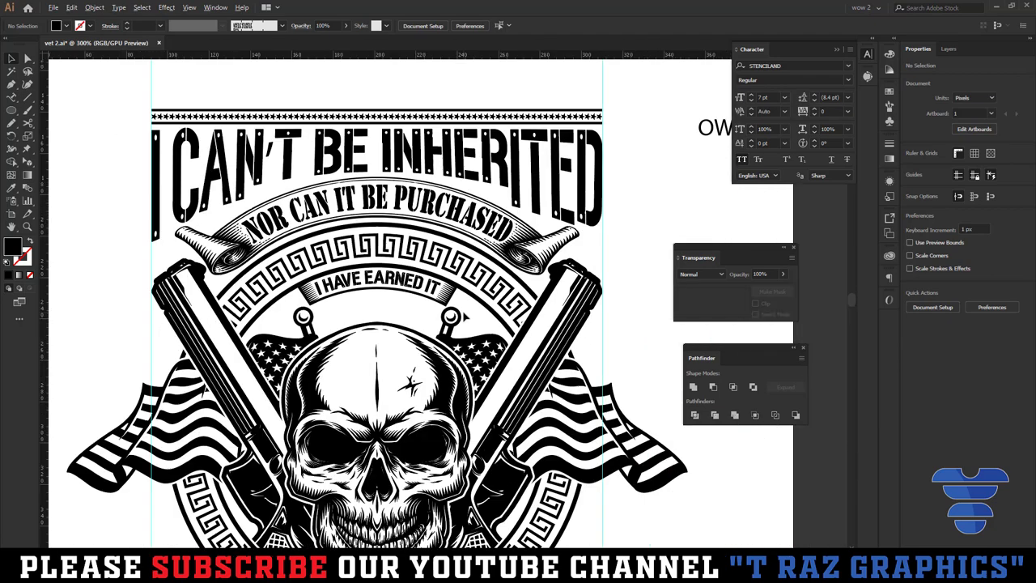
scroll(470, 324, down, 2)
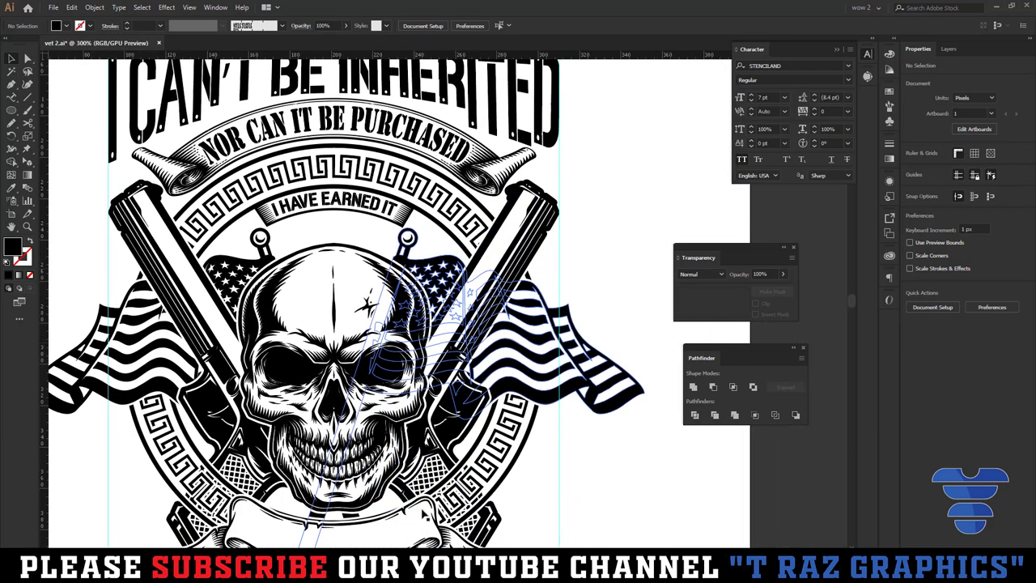
scroll(457, 437, down, 1)
scroll(449, 438, down, 2)
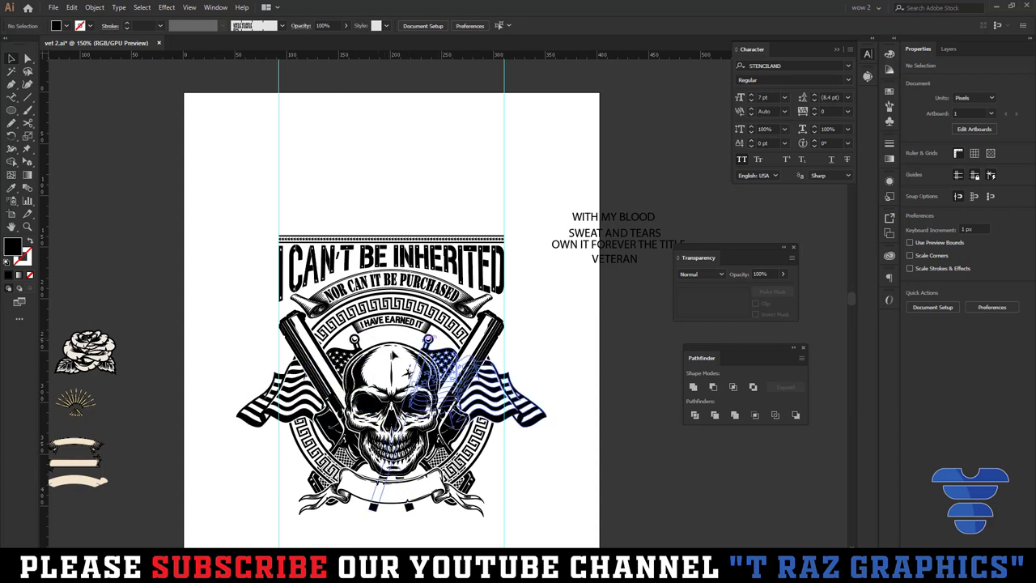
drag(601, 445, 605, 390)
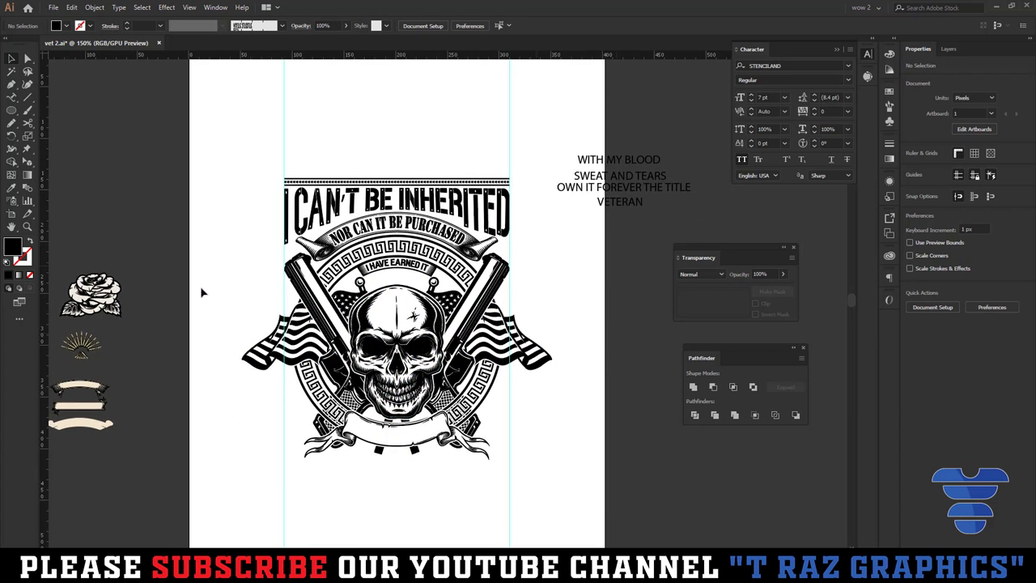
click(99, 347)
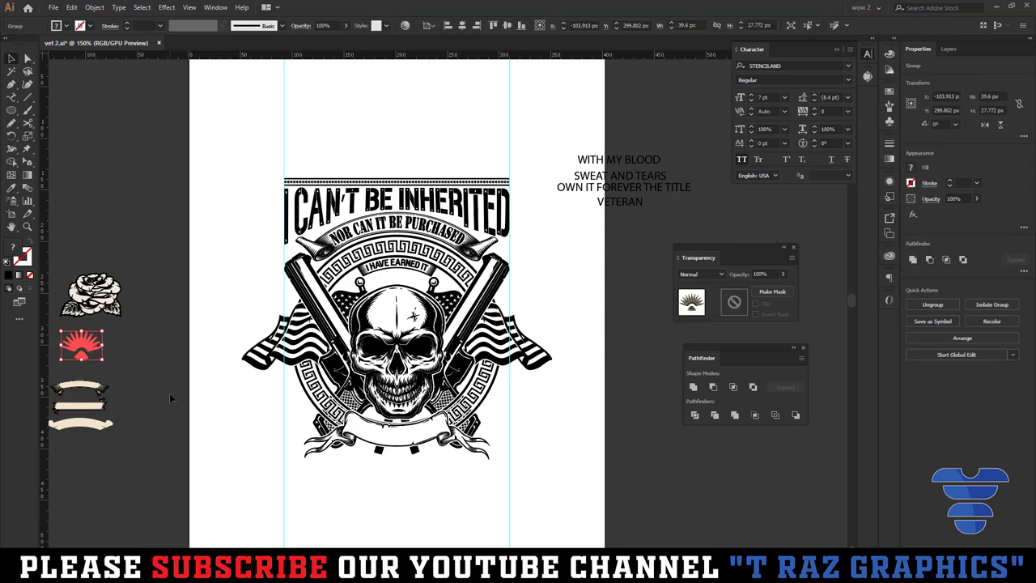
click(174, 394)
click(421, 291)
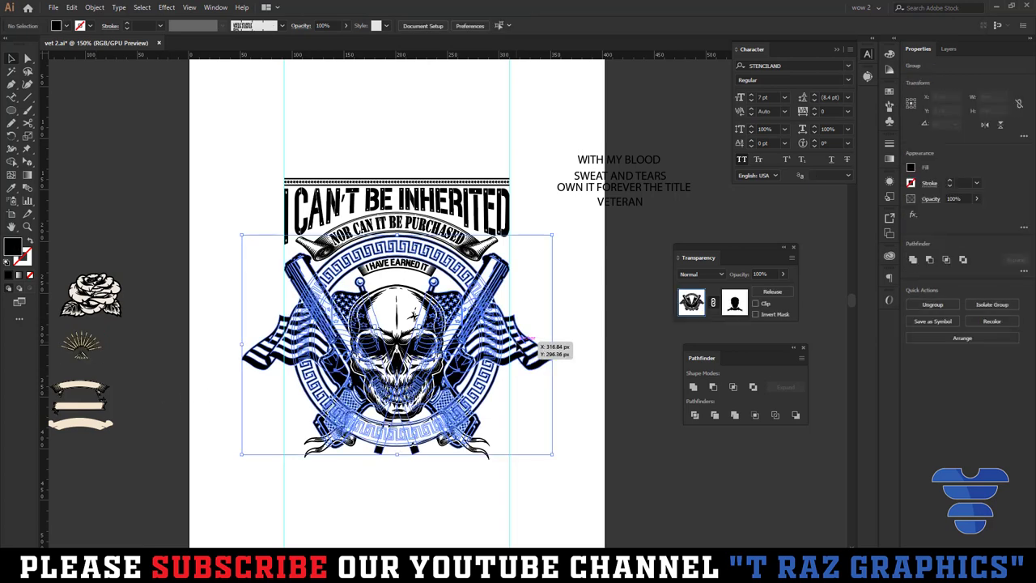
click(555, 432)
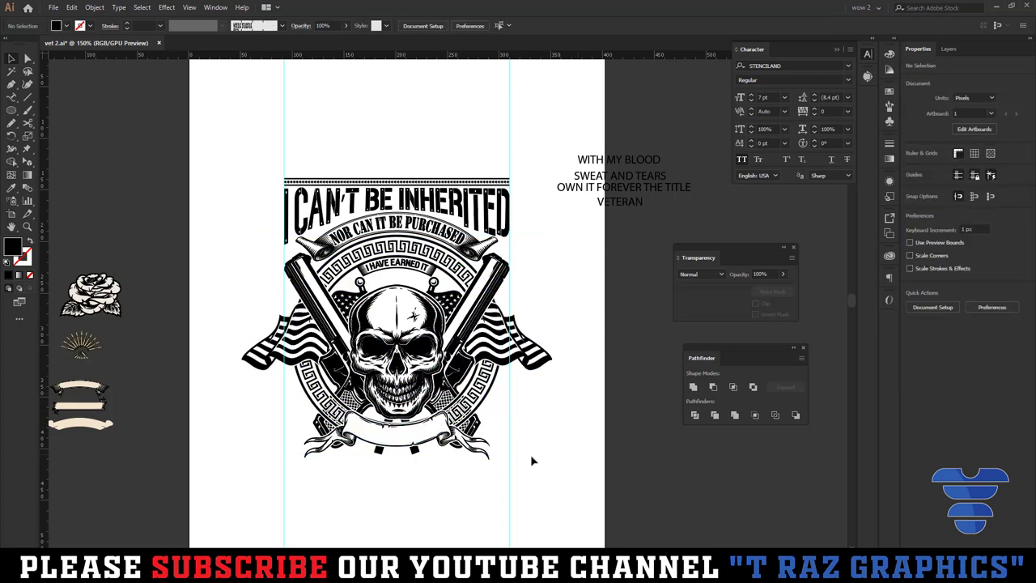
drag(531, 458, 544, 390)
drag(558, 315, 509, 380)
mouse_move(643, 170)
mouse_down()
mouse_move(377, 502)
mouse_move(413, 498)
mouse_up()
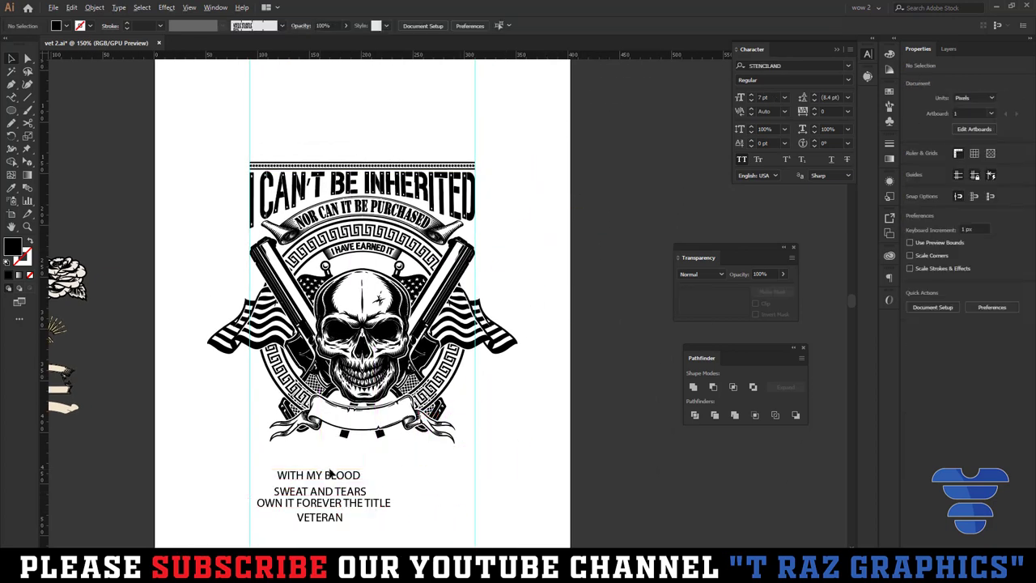
- Change the 'WITH MY BLOOD' line's font to Army Condensed
scroll(329, 467, up, 2)
click(388, 455)
drag(529, 463, 482, 461)
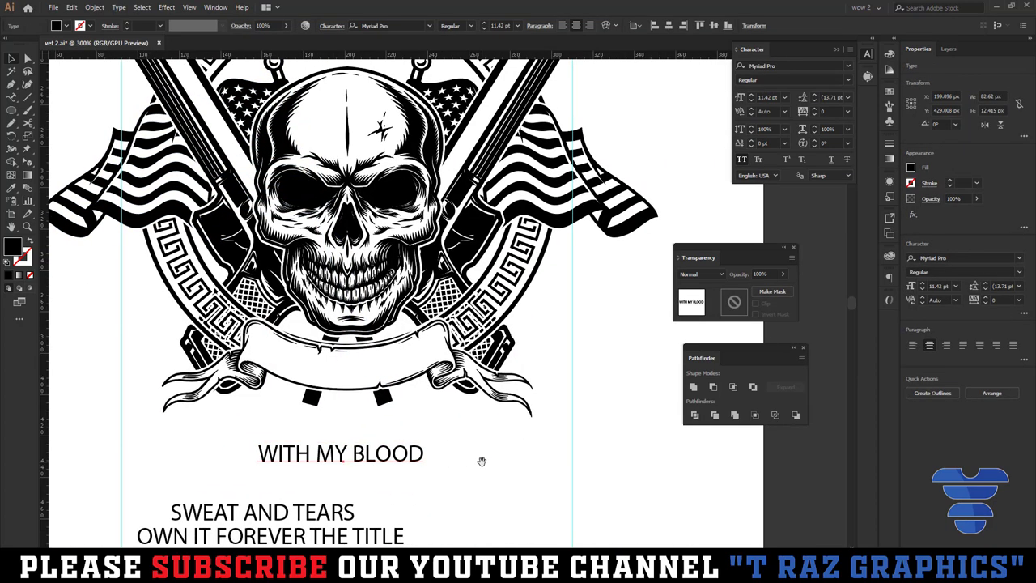
click(796, 64)
text(a)
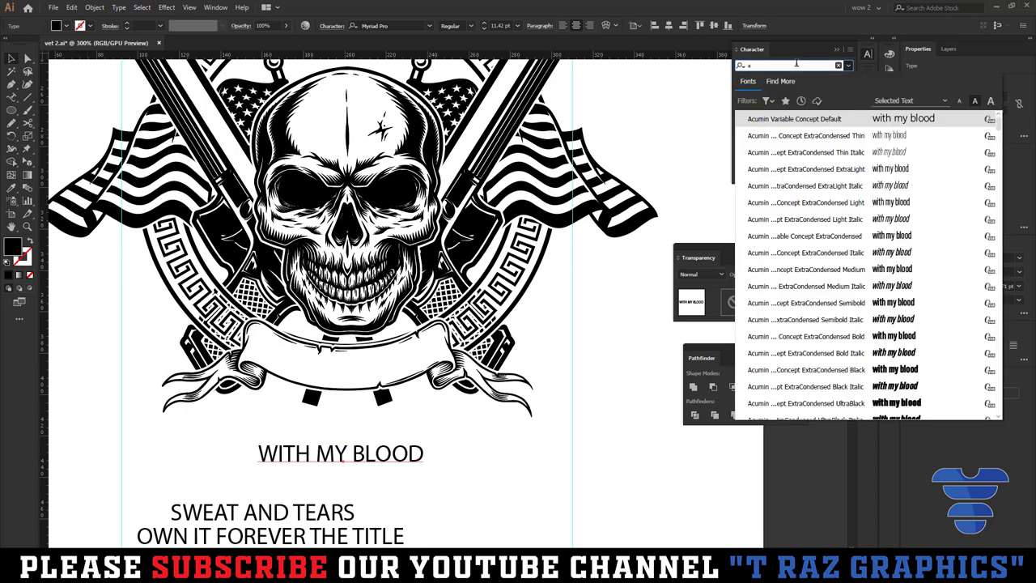
text(rm)
click(874, 136)
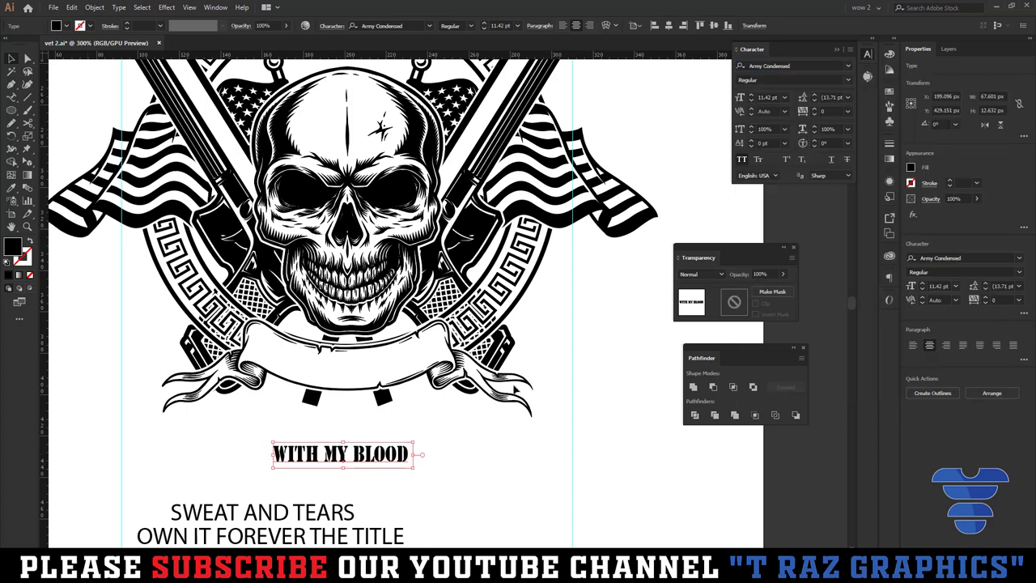
- Place 'WITH MY BLOOD' on the lower banner beneath the skull, stretched wider to fit
mouse_move(363, 468)
mouse_down()
mouse_move(360, 387)
mouse_move(350, 389)
mouse_up()
alt+scroll(352, 387, up, 2)
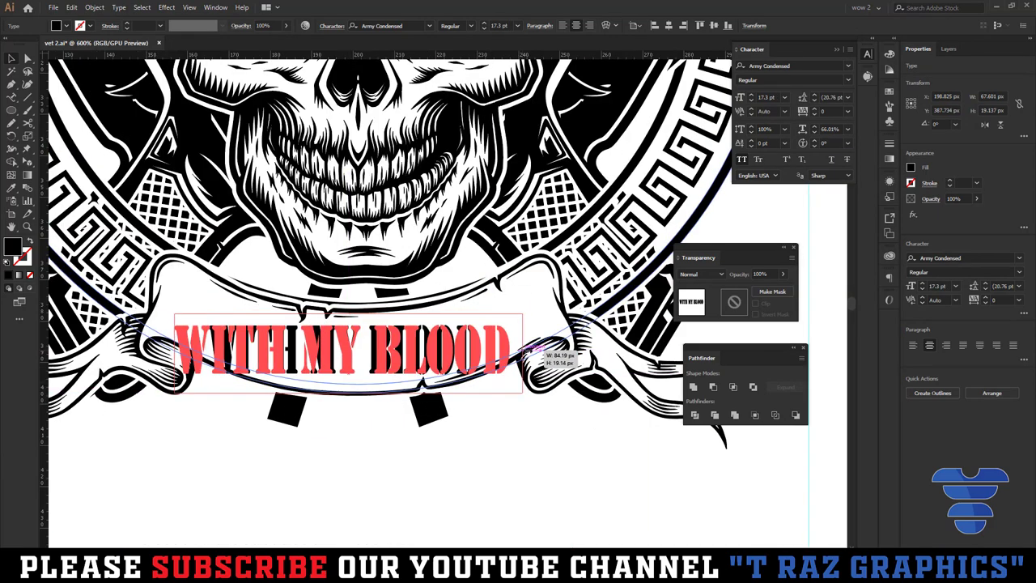
mouse_move(488, 349)
mouse_down()
mouse_move(538, 351)
mouse_move(480, 320)
mouse_up()
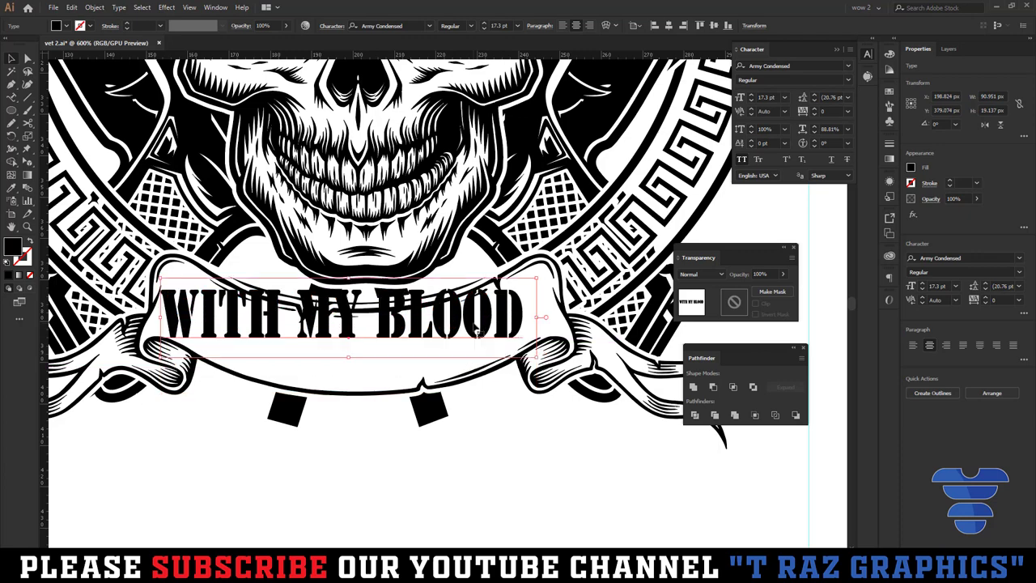
click(524, 443)
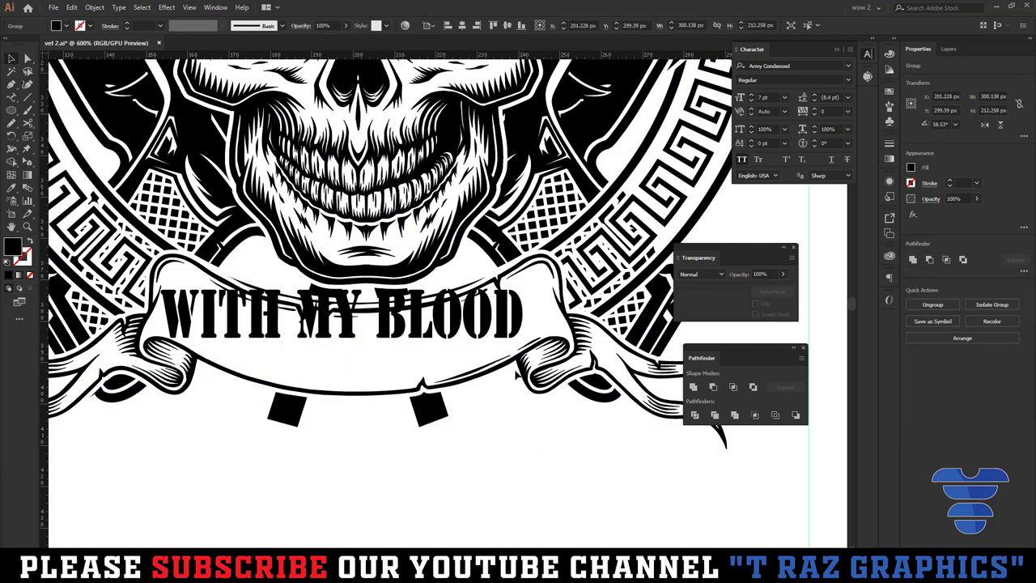
click(523, 429)
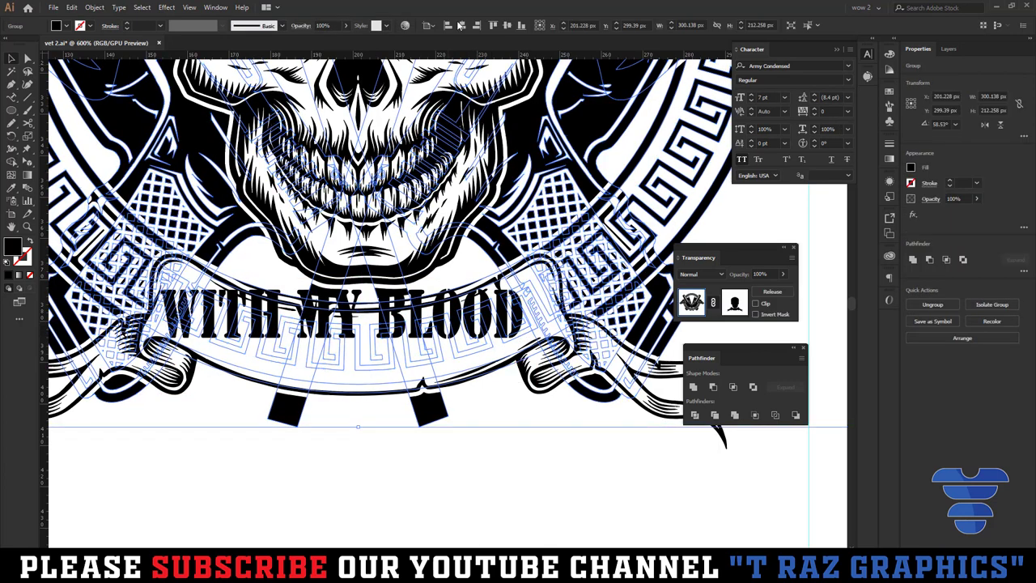
click(522, 447)
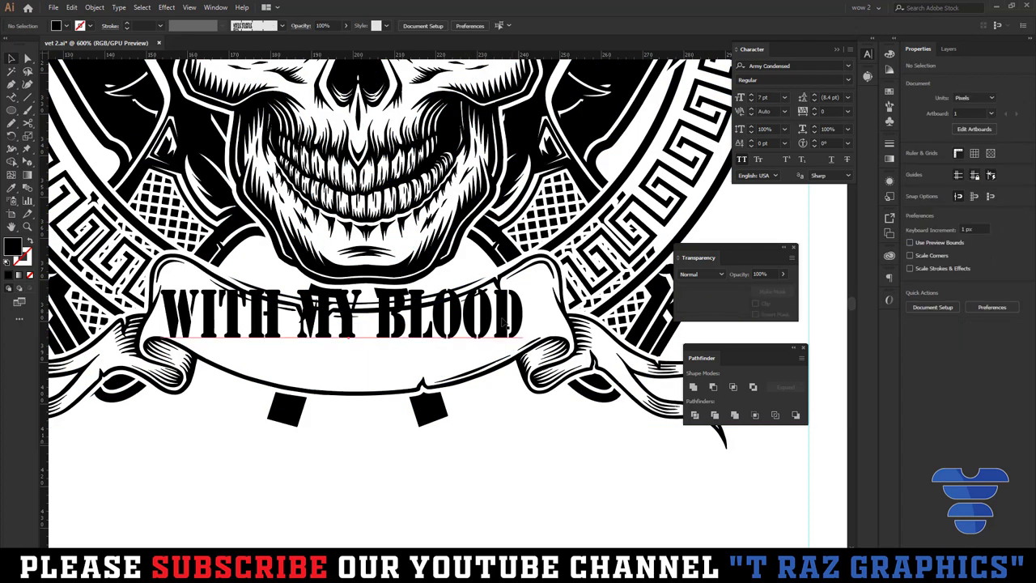
drag(517, 322, 531, 323)
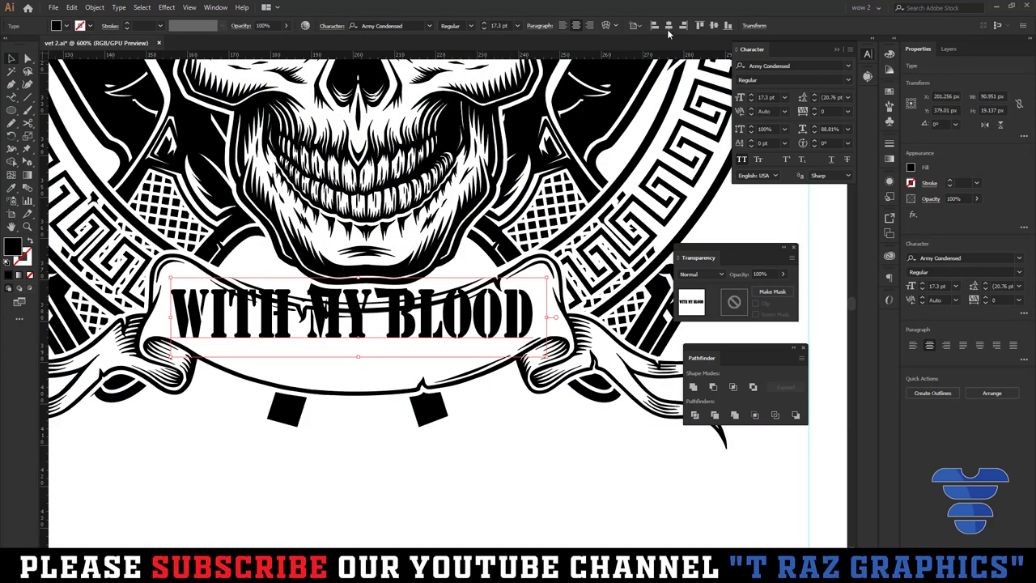
- Convert WITH MY BLOOD to outlines, widen it to about 90.89 px and nudge it up
right_click(534, 243)
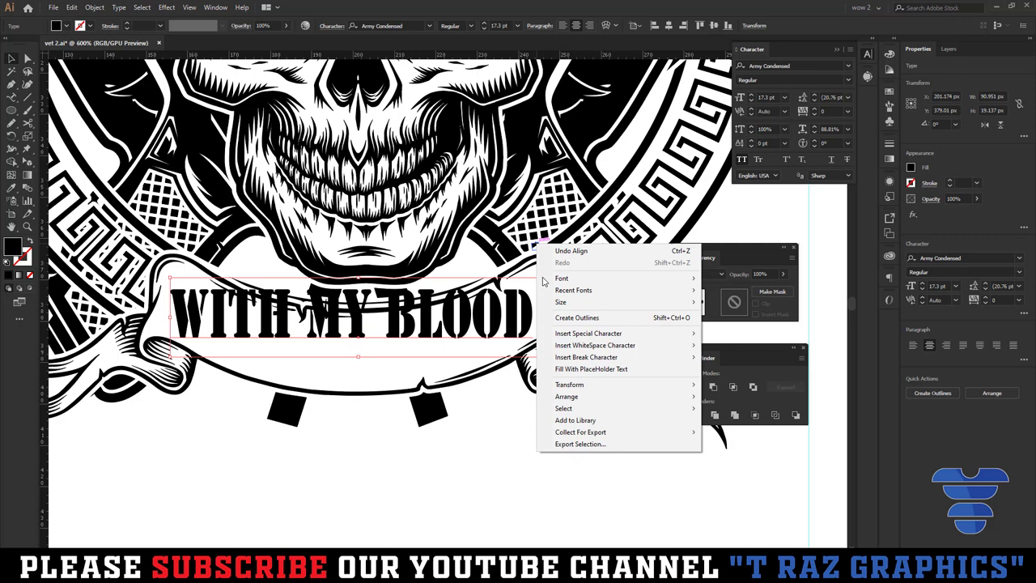
click(559, 318)
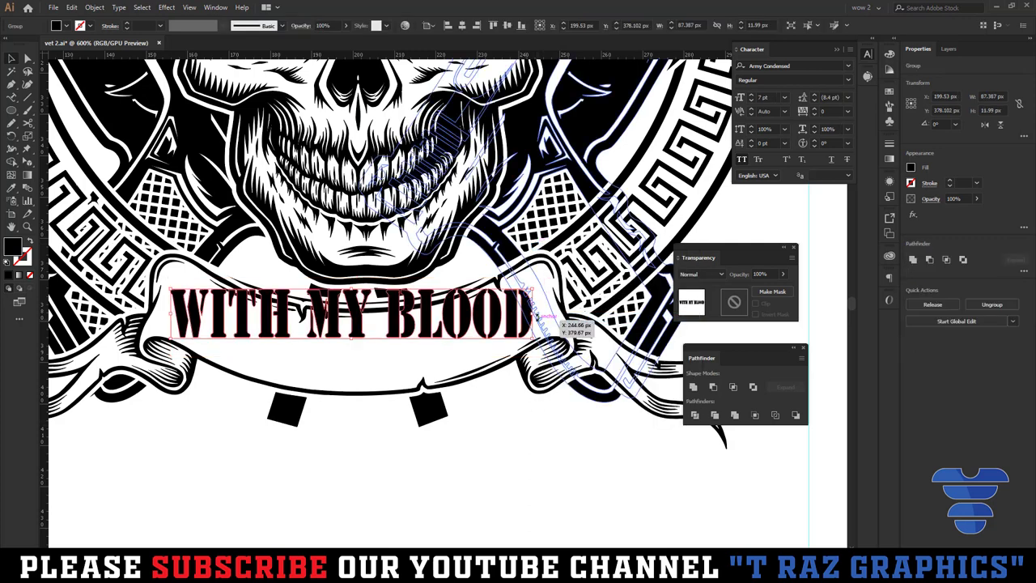
drag(534, 314, 541, 317)
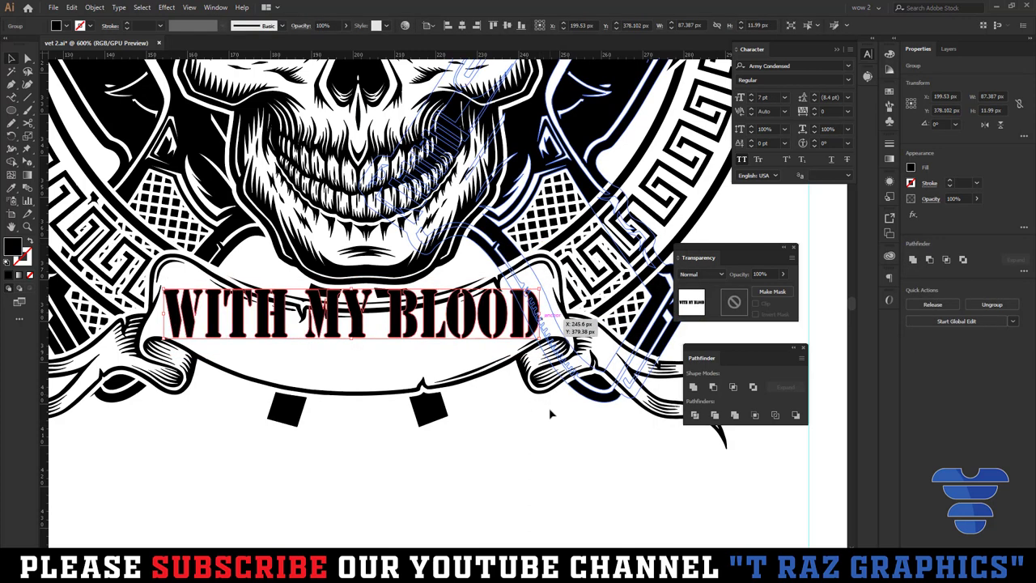
key(Up)
key(Up)
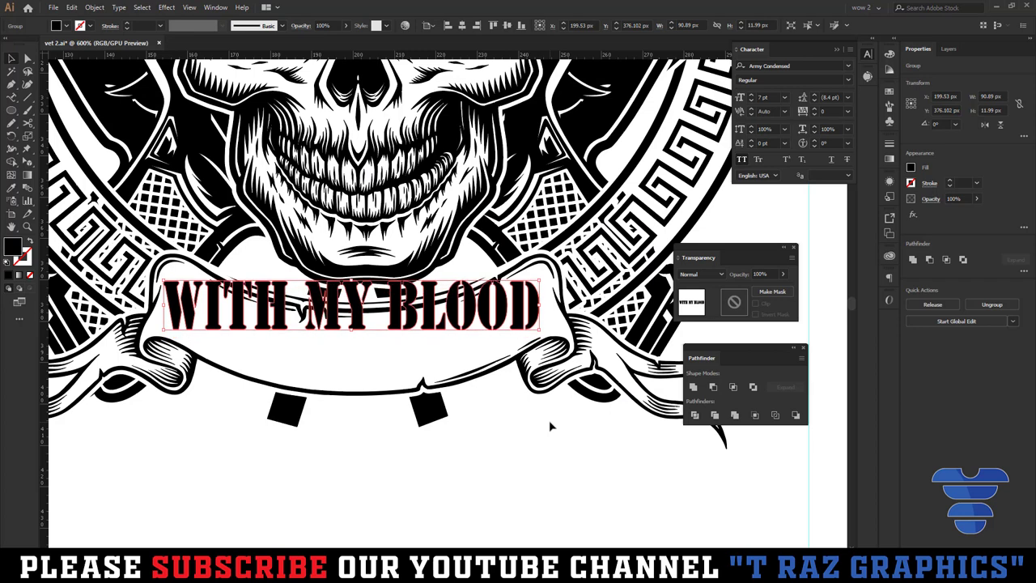
- Apply an Arc warp of about 38% bend to WITH MY BLOOD and shrink it to fit the banner
click(913, 214)
mouse_move(939, 346)
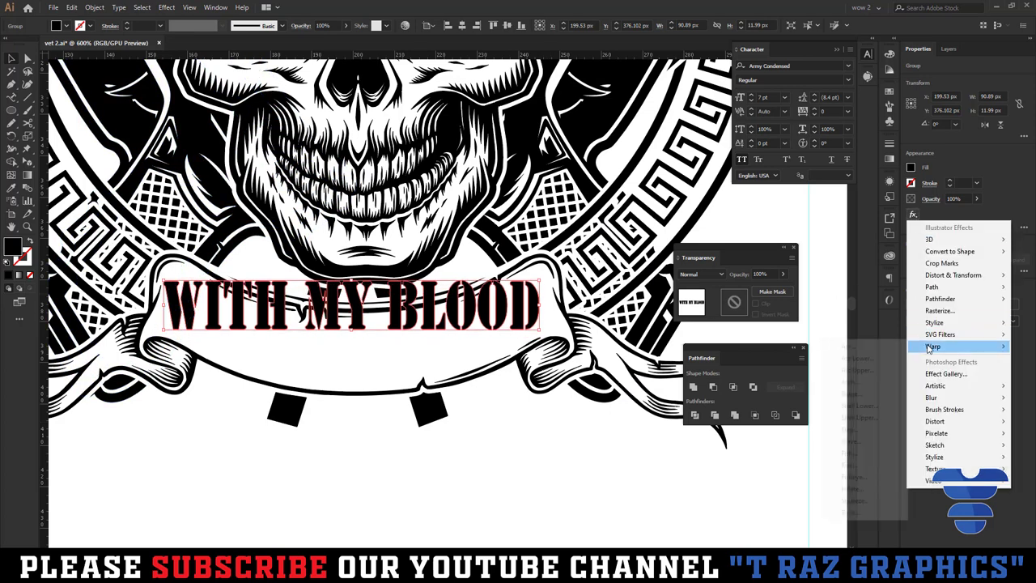
click(848, 347)
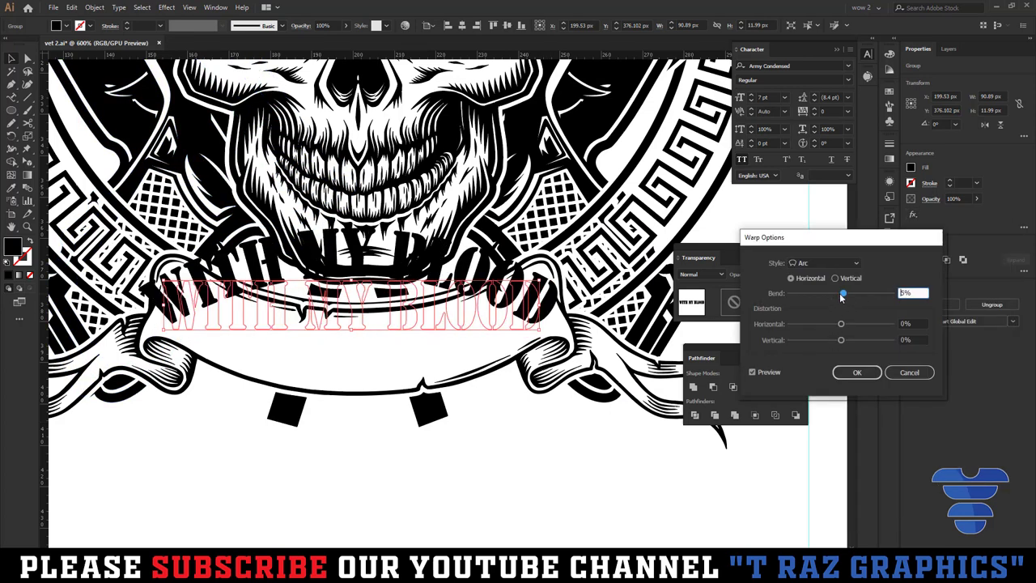
drag(842, 297, 827, 305)
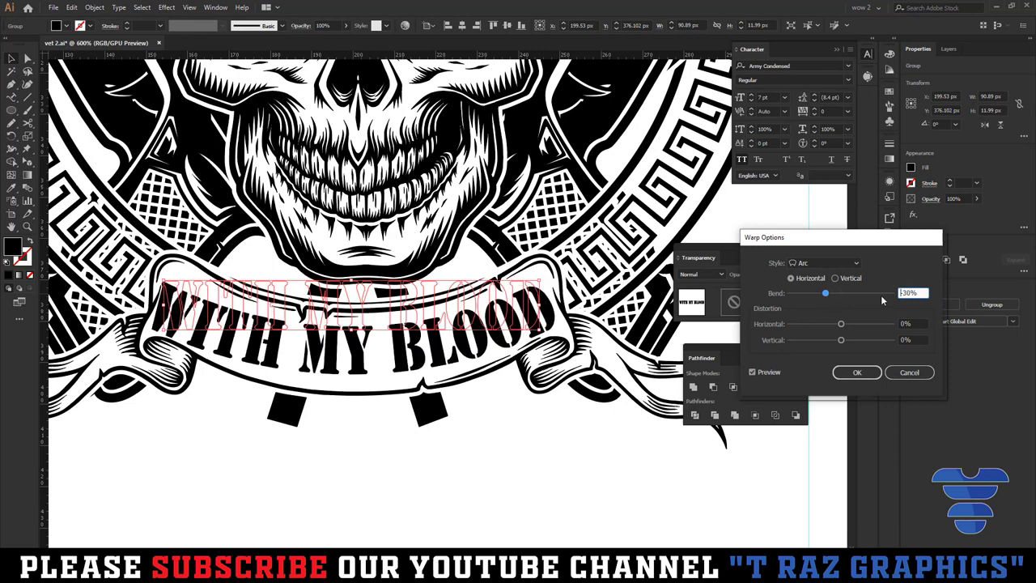
key(Down)
key(Down)
key(Down)
key(Down)
key(Down)
key(Down)
key(Down)
key(Down)
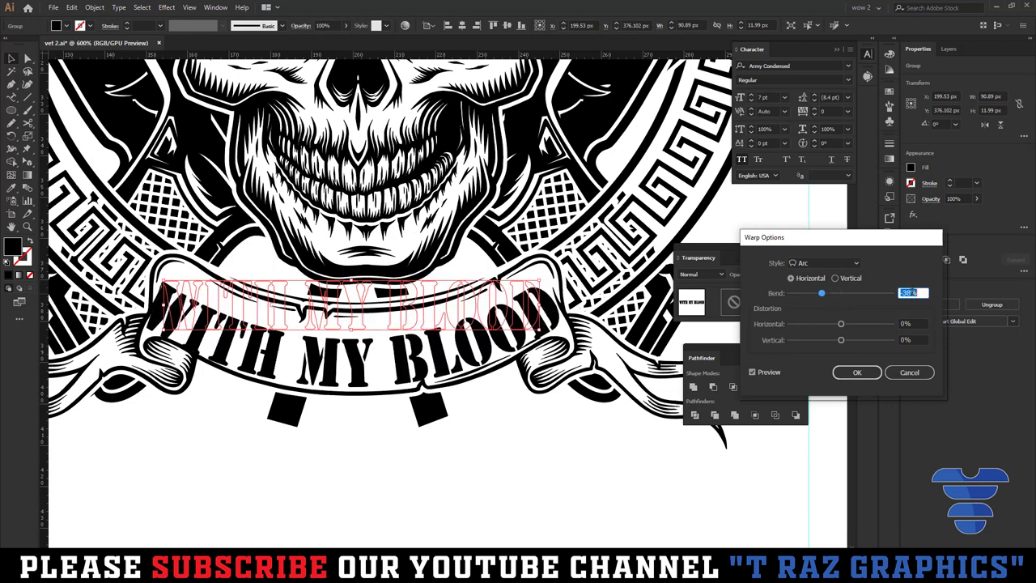
click(853, 373)
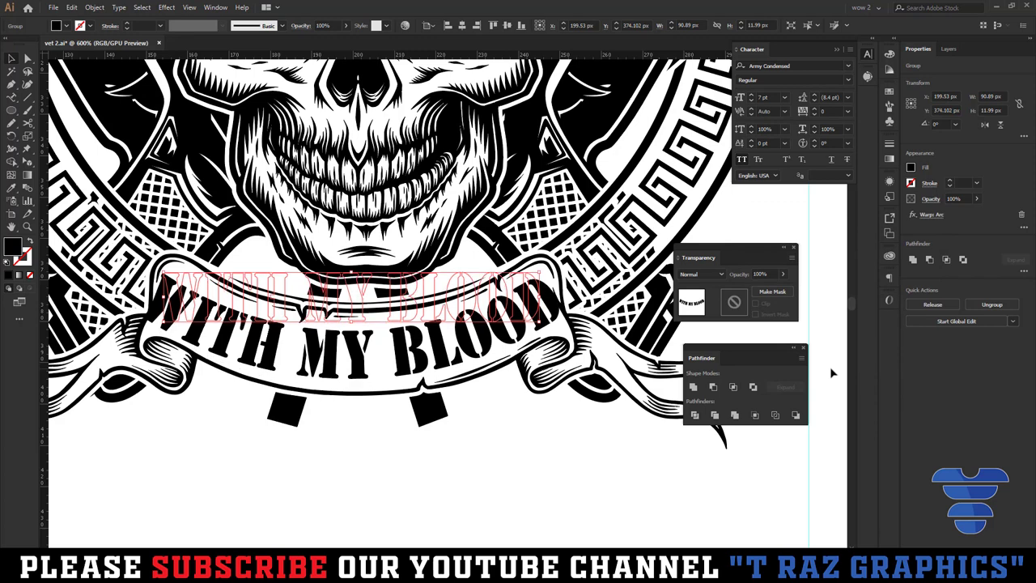
drag(546, 311, 532, 295)
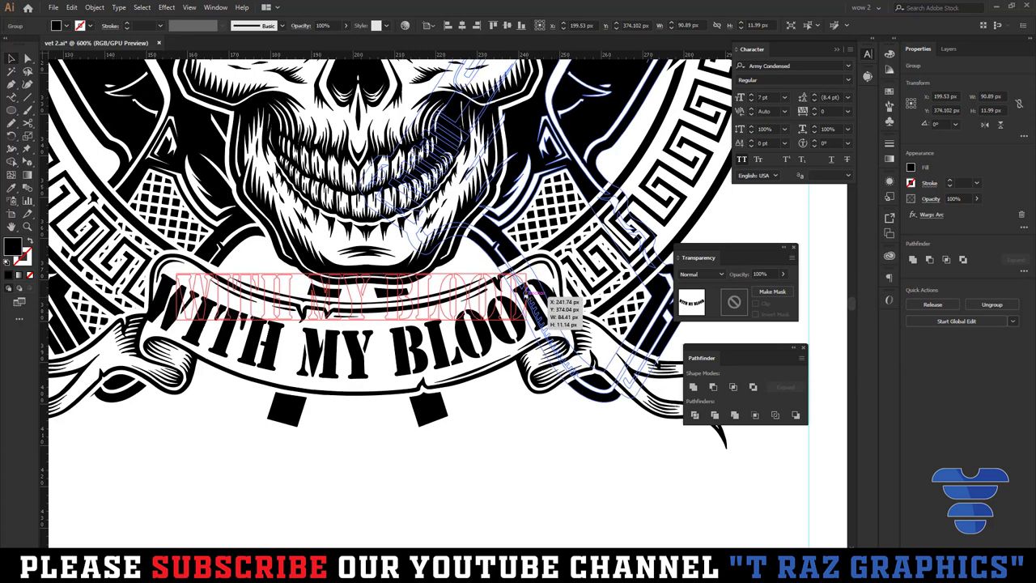
click(558, 440)
- Check the artwork group, then nudge the warped WITH MY BLOOD text slightly right
scroll(566, 461, down, 2)
scroll(569, 465, down, 2)
click(556, 450)
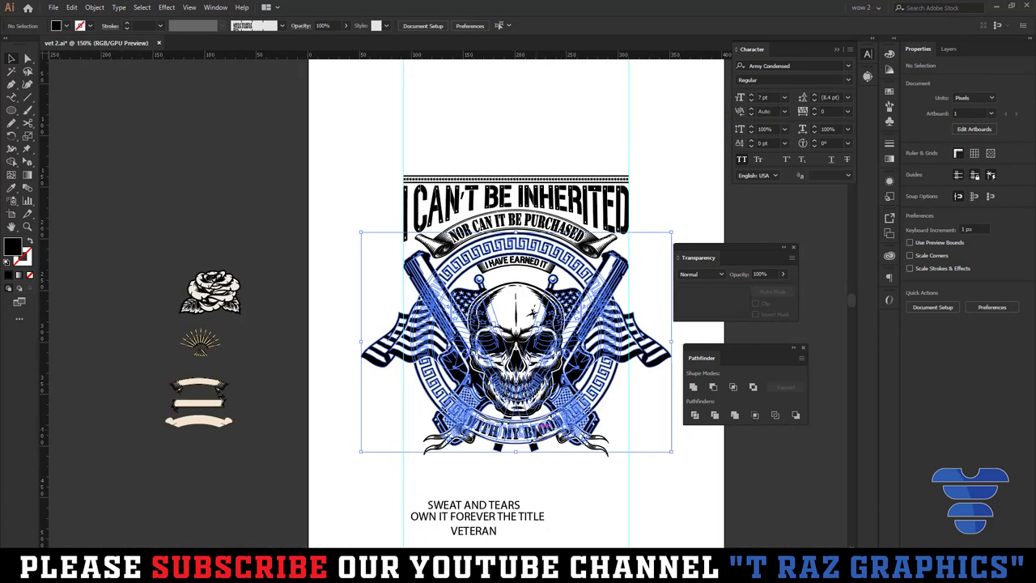
click(565, 477)
scroll(529, 449, up, 2)
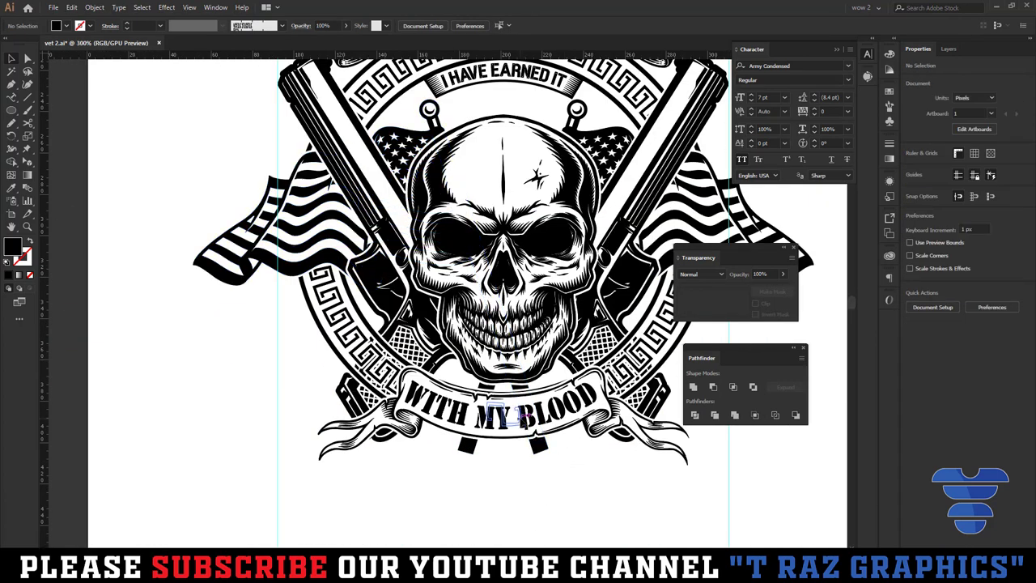
click(525, 421)
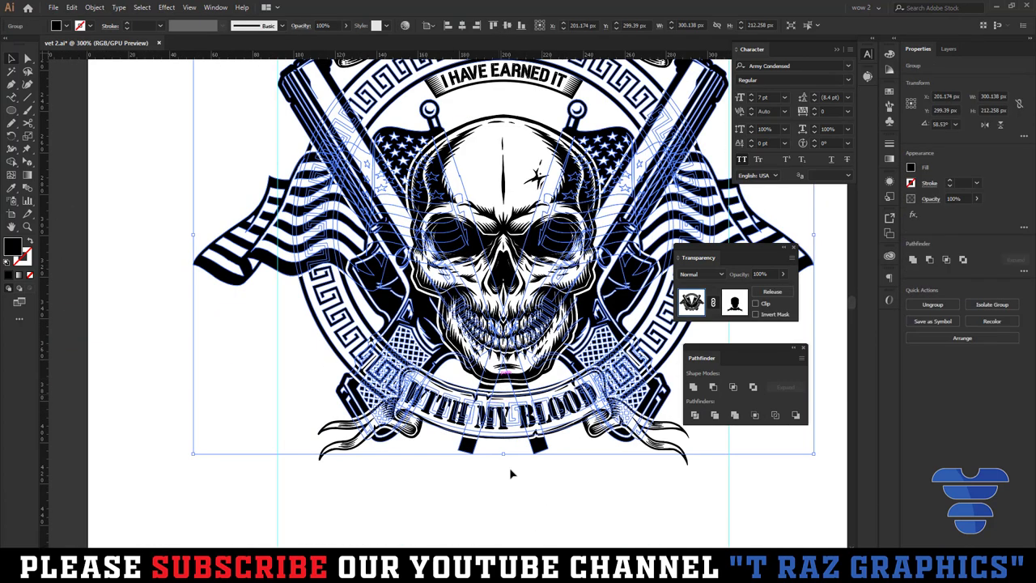
click(511, 473)
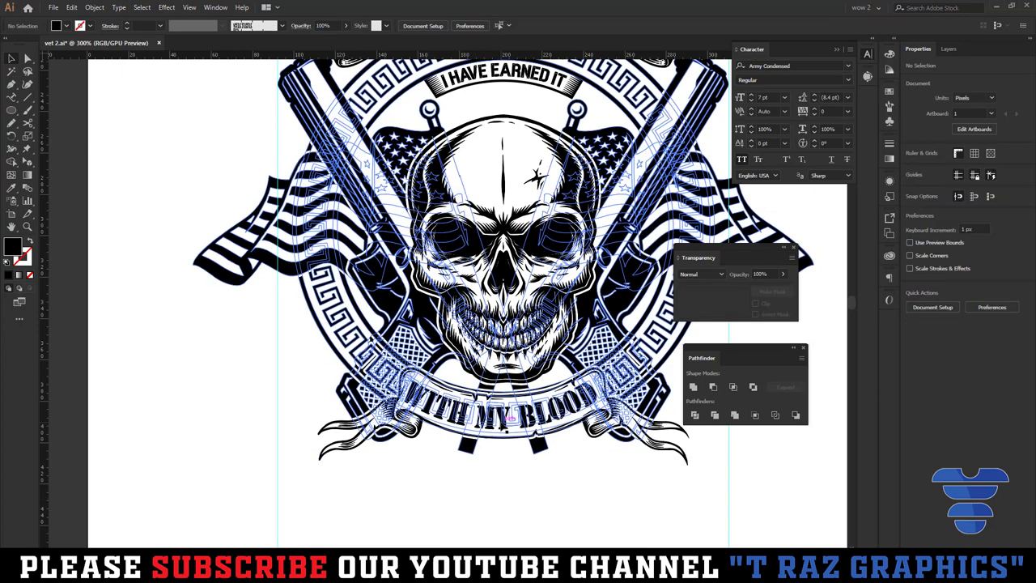
scroll(442, 404, up, 5)
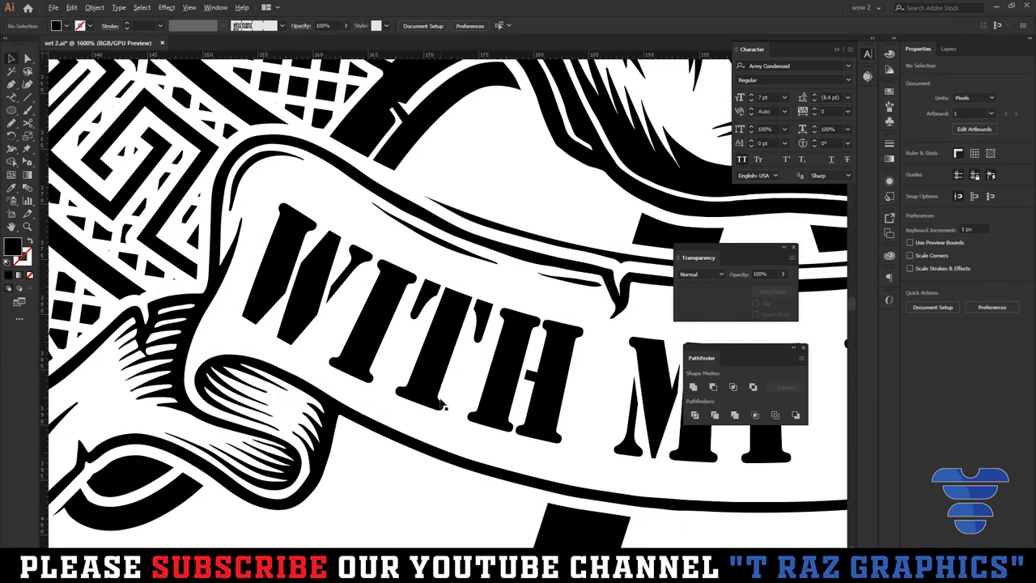
click(457, 247)
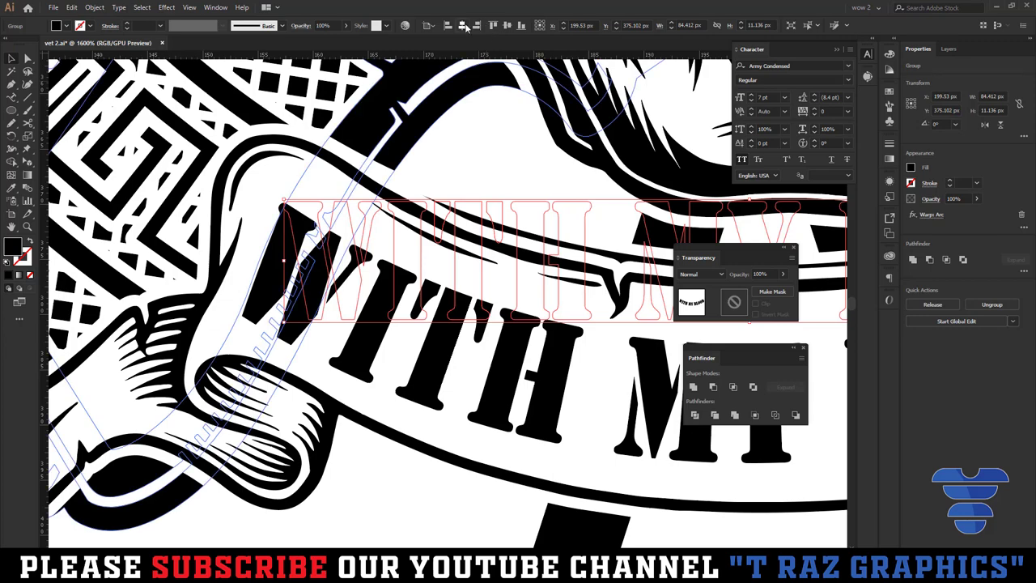
click(465, 27)
- Expand the warped text's appearance and move SWEAT AND TEARS up, apart from the other lines
scroll(557, 324, down, 5)
scroll(557, 324, up, 1)
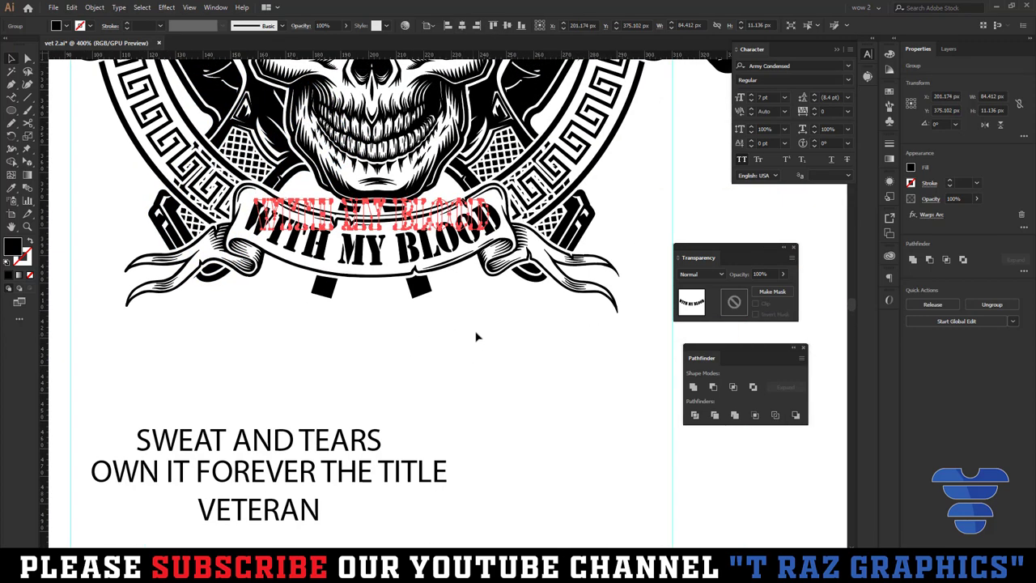
scroll(476, 336, down, 2)
click(98, 8)
click(121, 134)
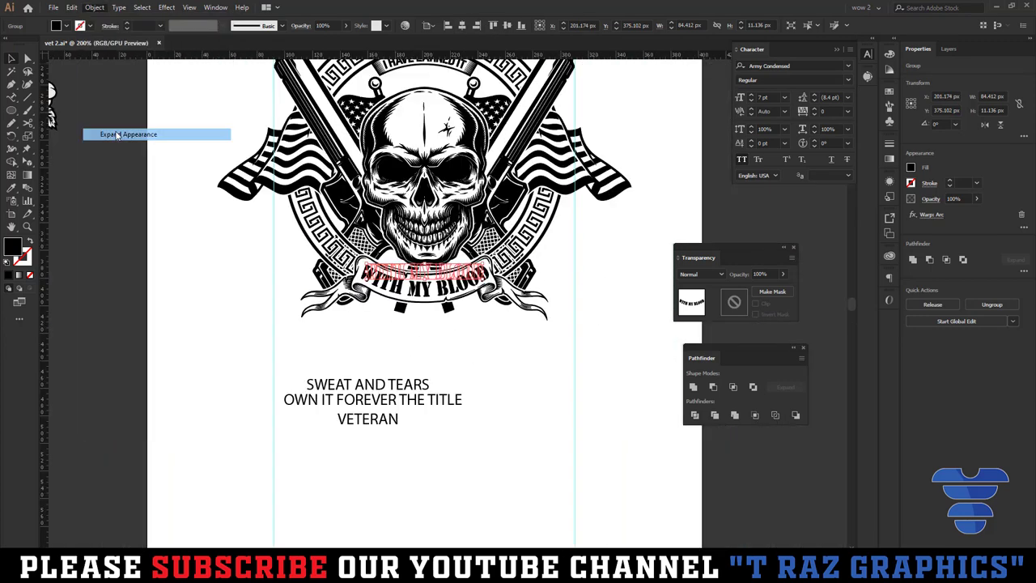
click(481, 445)
drag(408, 390, 454, 359)
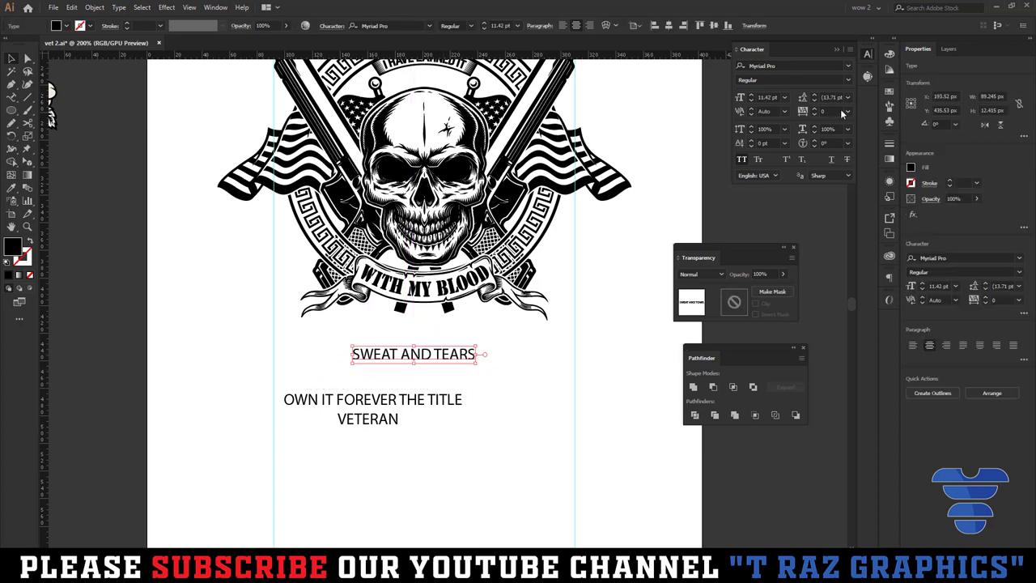
- Set SWEAT AND TEARS and OWN IT FOREVER THE TITLE in the STENCILAND font
click(848, 72)
click(781, 134)
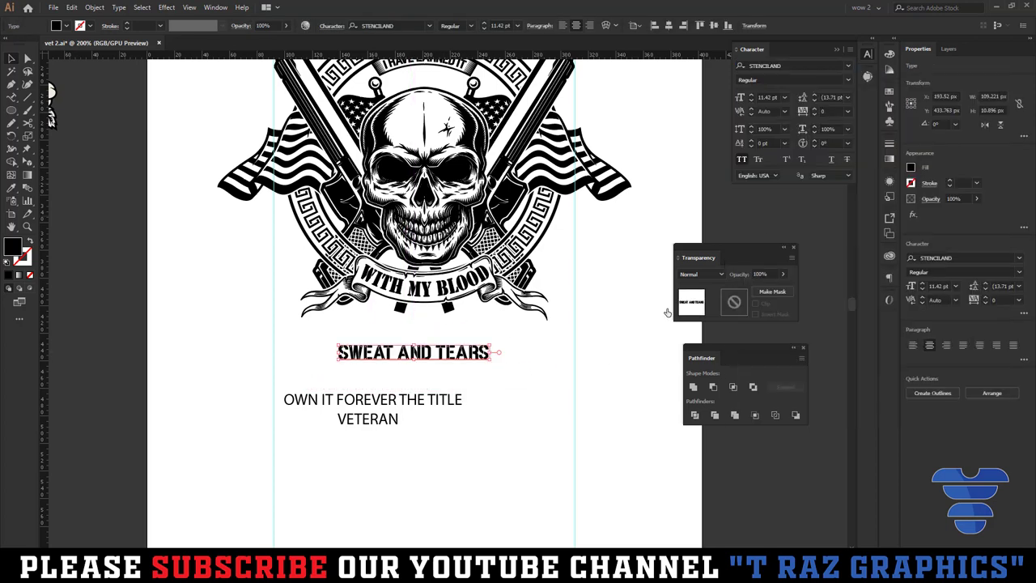
scroll(435, 364, up, 1)
click(437, 418)
key(i)
click(453, 347)
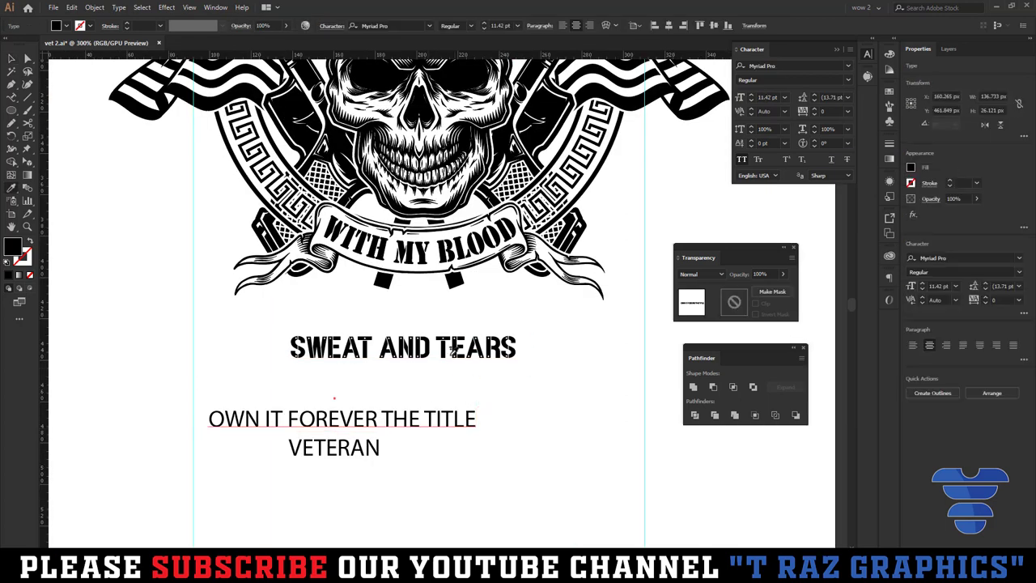
- Place OWN IT FOREVER THE TITLE under SWEAT AND TEARS and raise SWEAT AND TEARS slightly
key(v)
drag(446, 416, 495, 394)
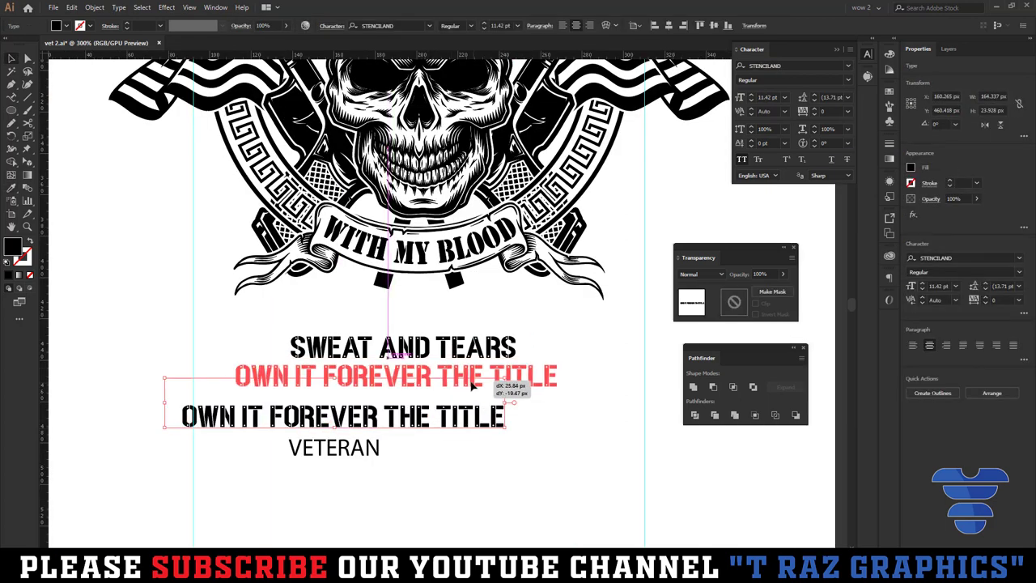
click(467, 432)
mouse_move(458, 353)
mouse_down()
mouse_move(474, 298)
mouse_move(455, 347)
mouse_up()
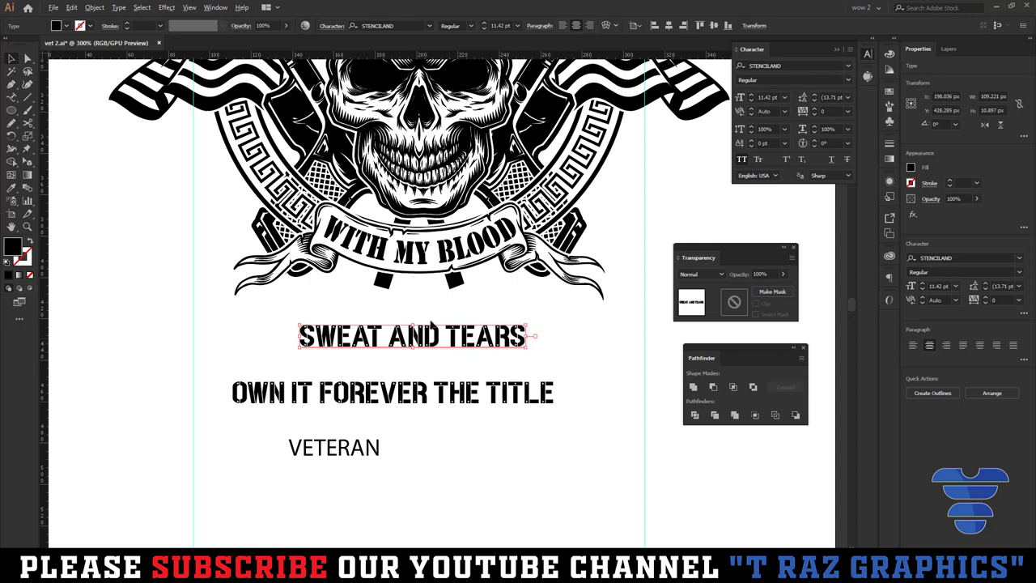
- Draw a black bar about 81.66 × 12.76 px beneath the WITH MY BLOOD banner
click(429, 294)
key(m)
mouse_move(338, 271)
mouse_down()
mouse_move(473, 302)
mouse_move(499, 296)
mouse_up()
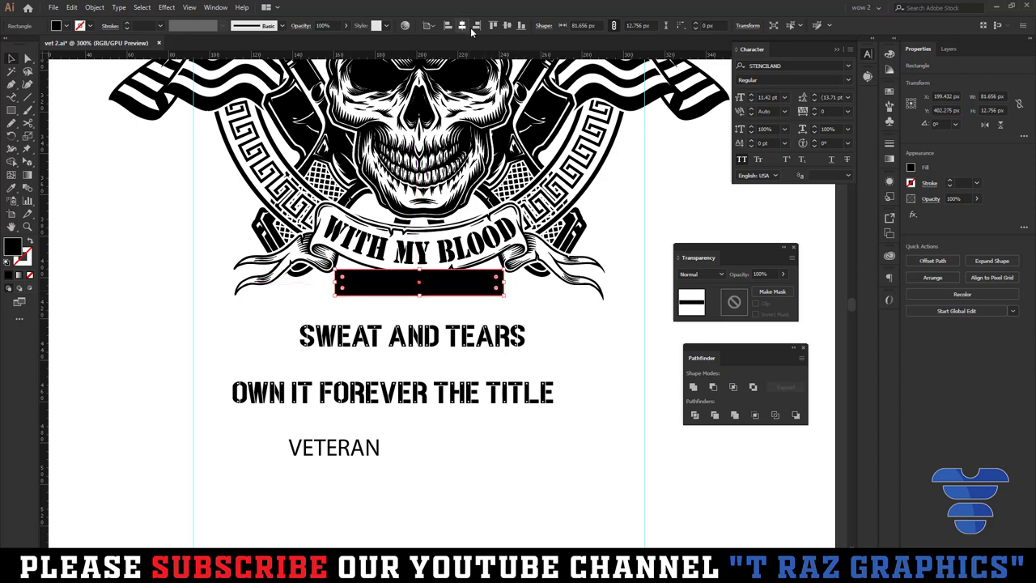
- Widen the black bar evenly to about 93.6 px and apply an Offset Path to it
scroll(483, 260, up, 3)
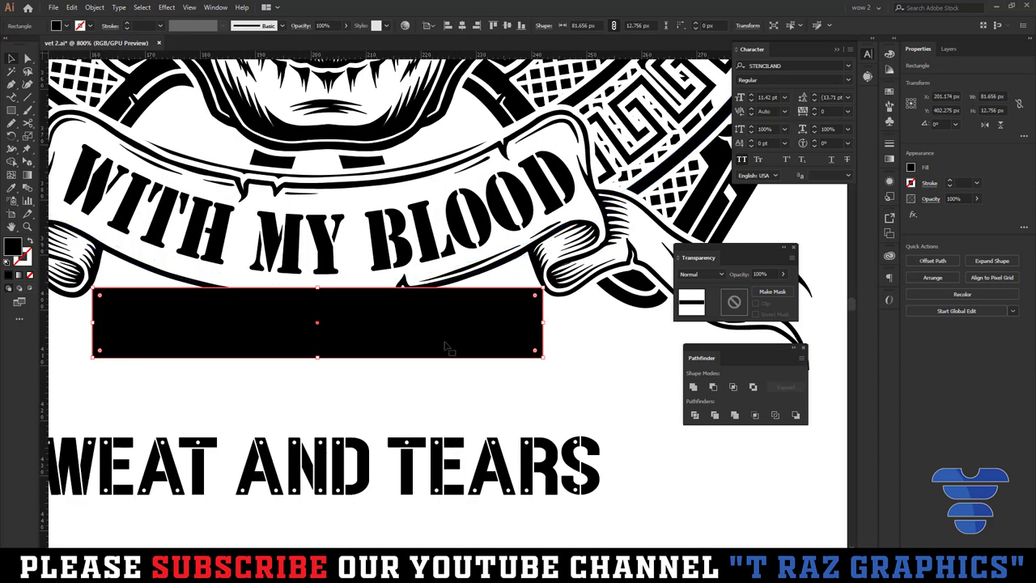
click(492, 340)
mouse_move(501, 327)
mouse_down()
mouse_move(511, 344)
mouse_move(575, 337)
mouse_up()
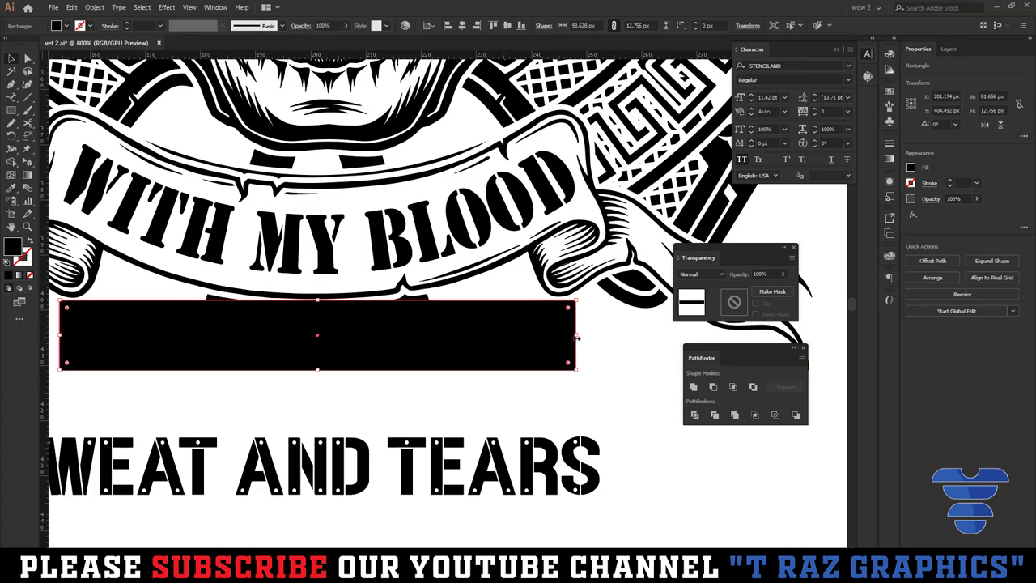
scroll(575, 337, down, 2)
drag(619, 370, 561, 354)
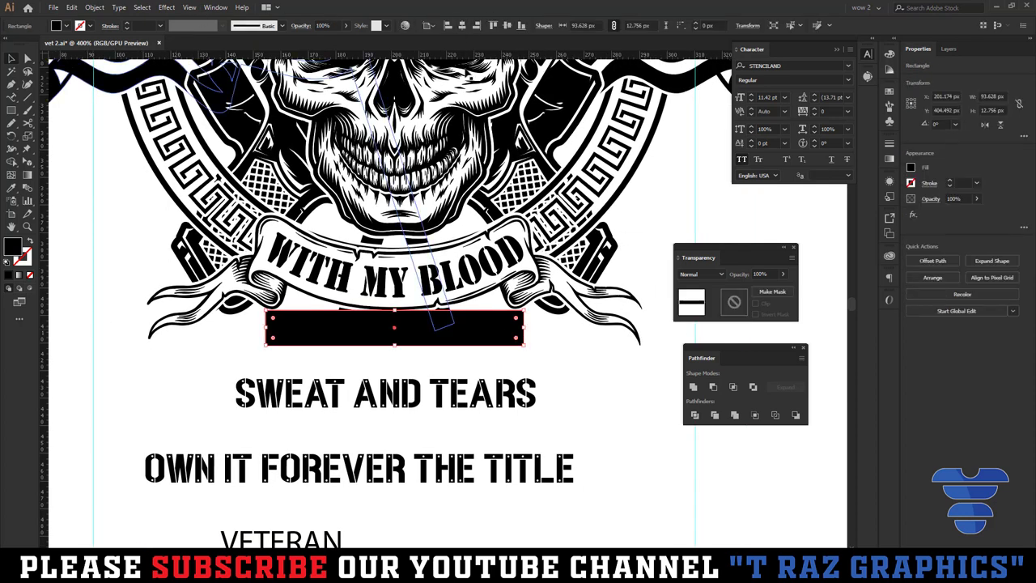
key(ctrl+alt+o)
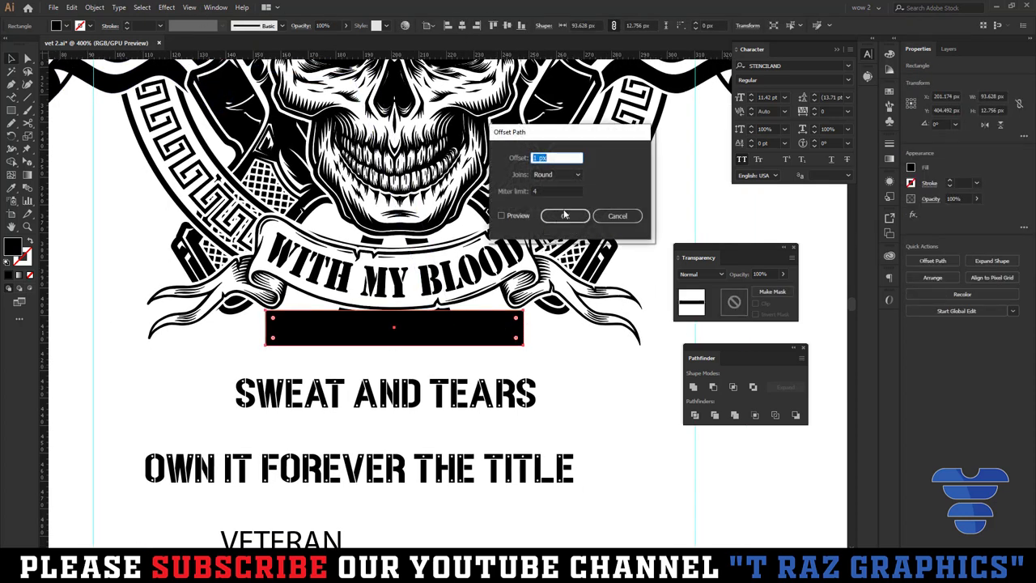
click(565, 217)
- Enter opacity-mask editing on the skull artwork group and select the black bar inside
click(576, 233)
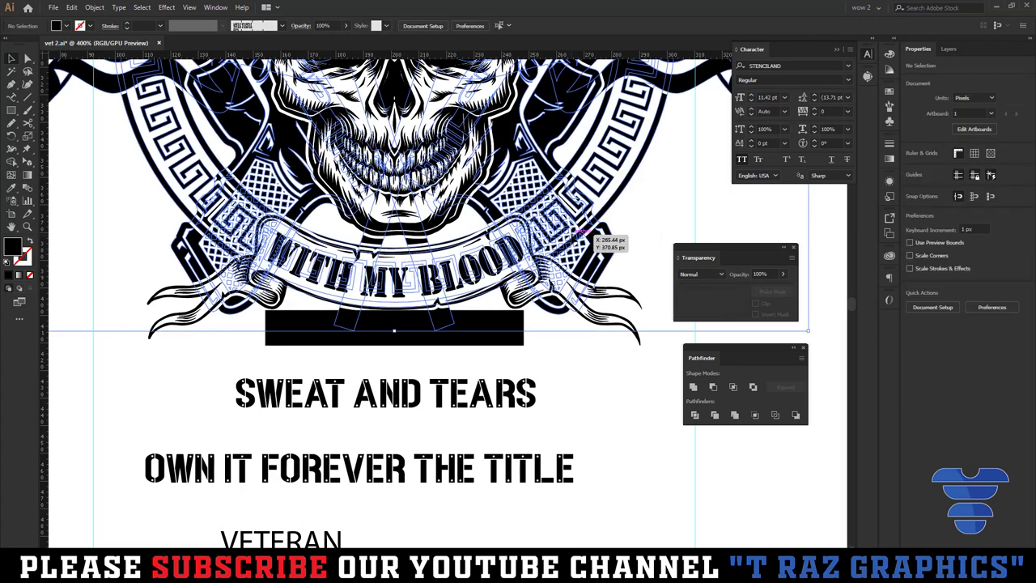
click(736, 307)
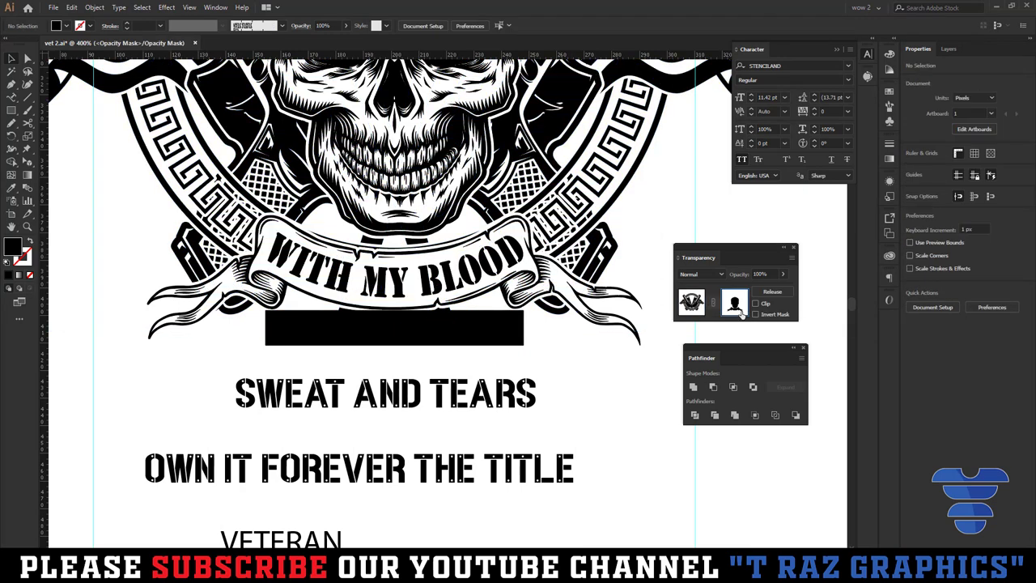
click(396, 314)
scroll(396, 312, up, 1)
scroll(396, 313, up, 1)
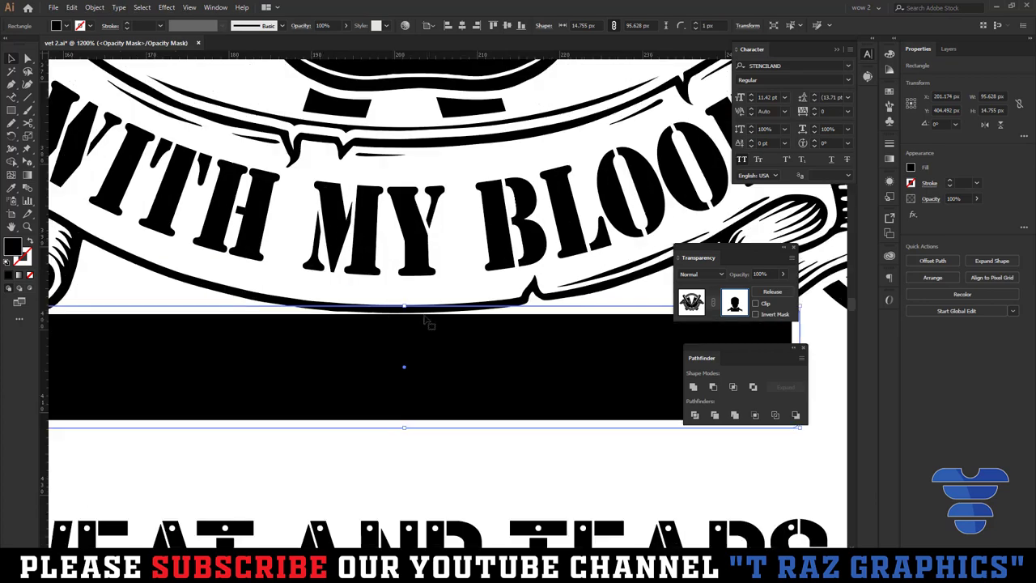
scroll(420, 322, down, 2)
- Exit and re-enter mask editing, then reselect the skull artwork group
click(691, 302)
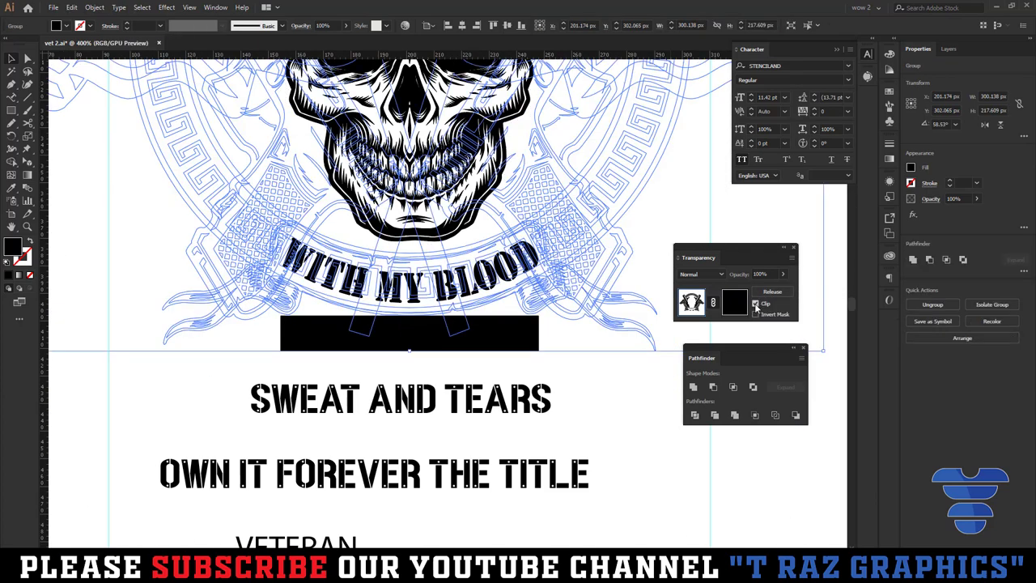
click(738, 305)
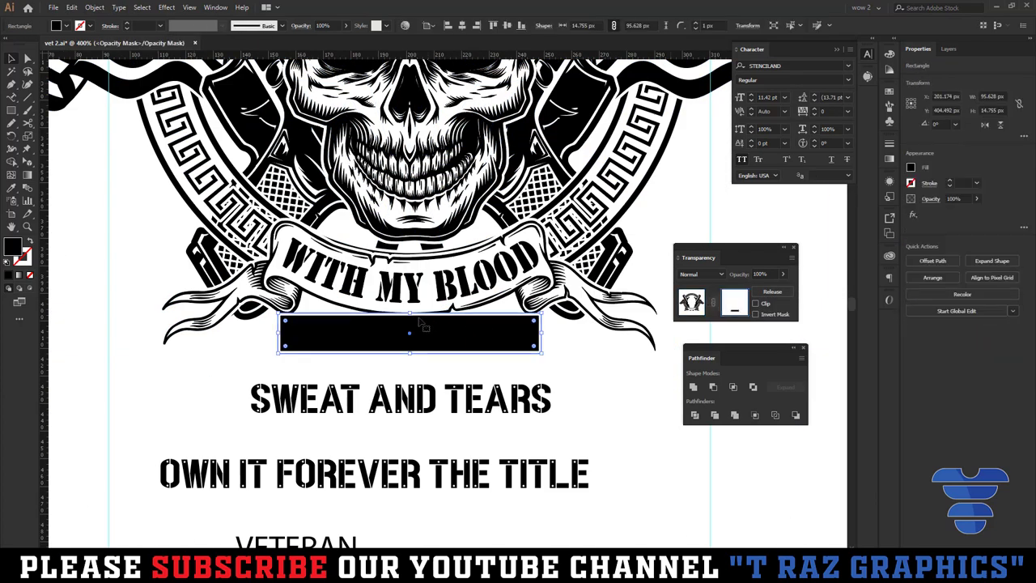
scroll(420, 322, up, 2)
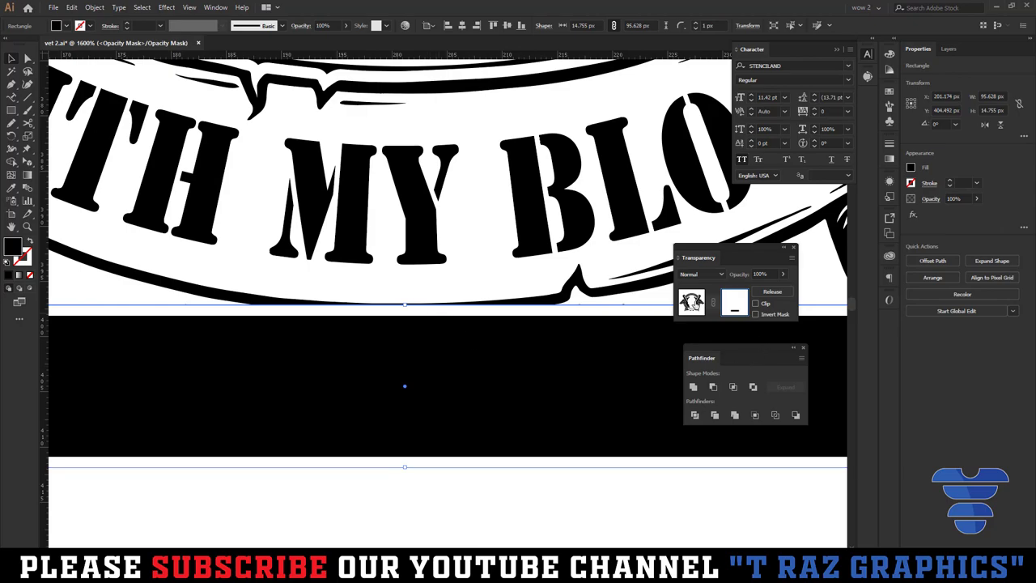
scroll(405, 387, down, 4)
click(548, 428)
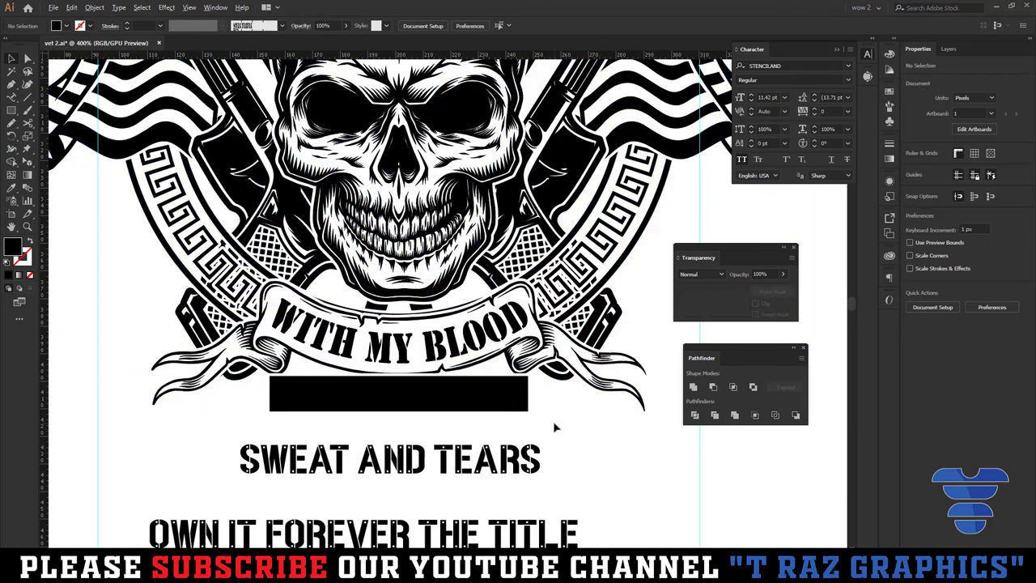
scroll(482, 370, up, 4)
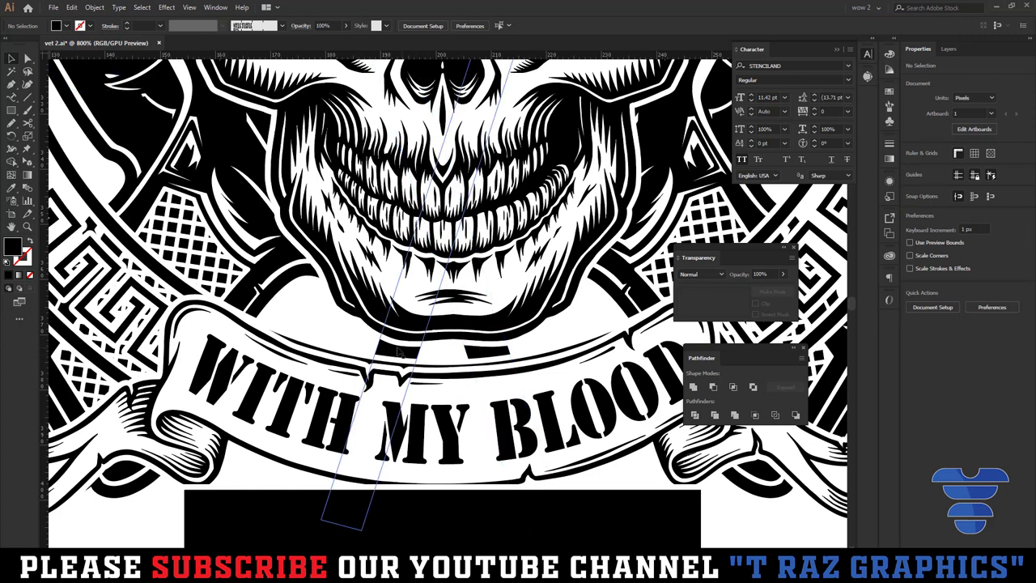
scroll(541, 330, down, 2)
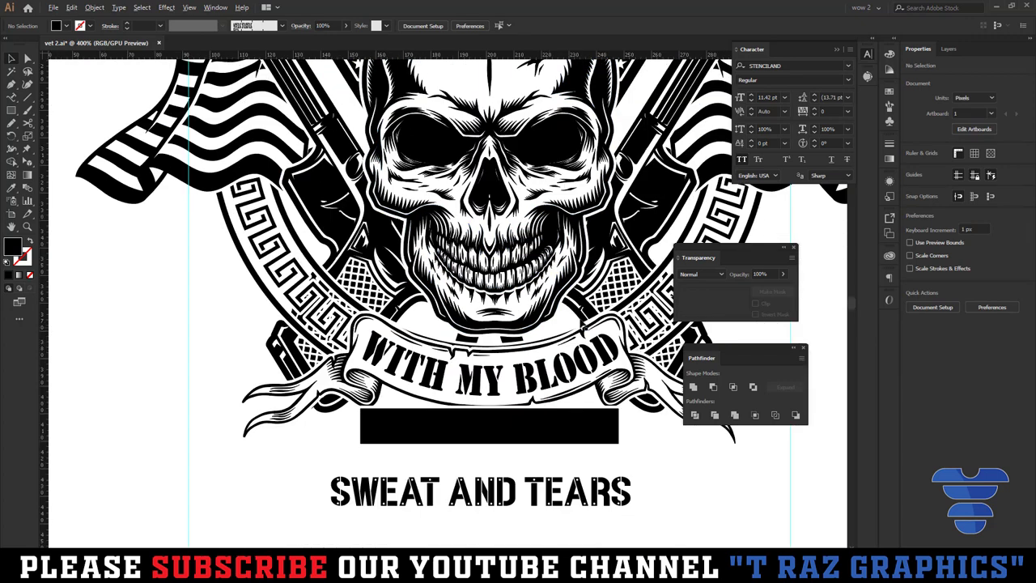
click(515, 343)
click(516, 343)
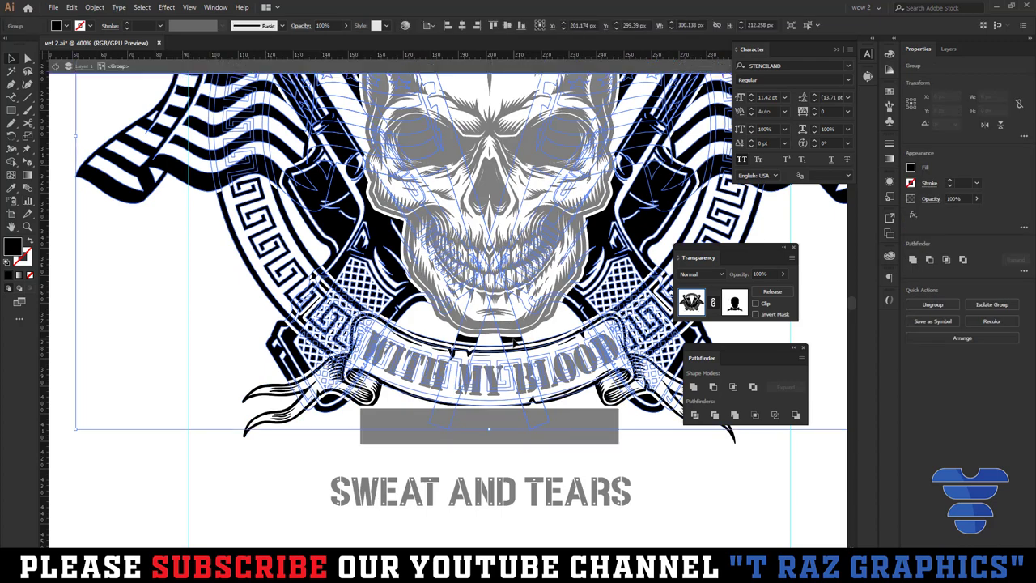
scroll(516, 343, up, 2)
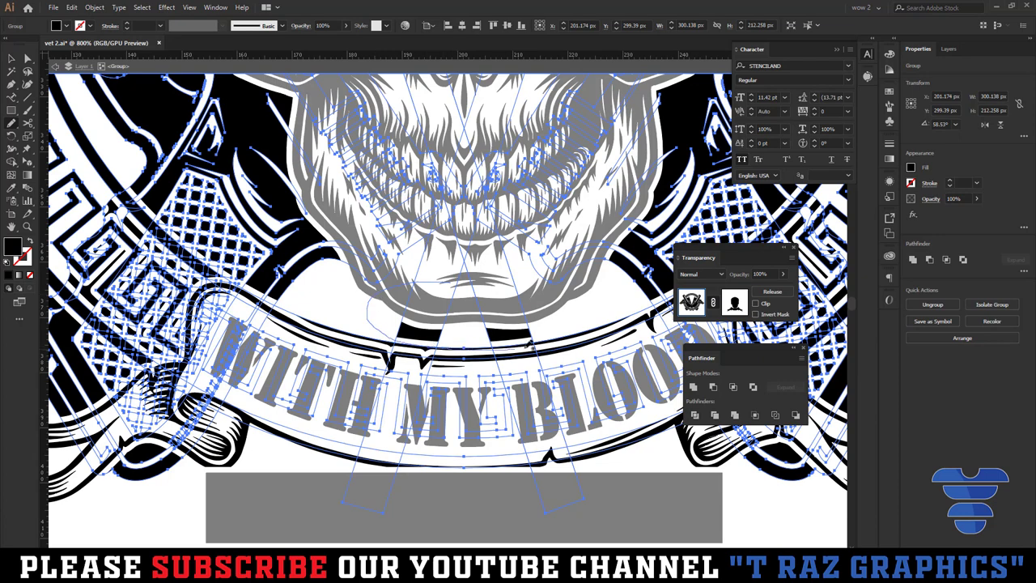
- Fill the ellipse above the banner black and make it the artwork group's opacity mask
click(420, 304)
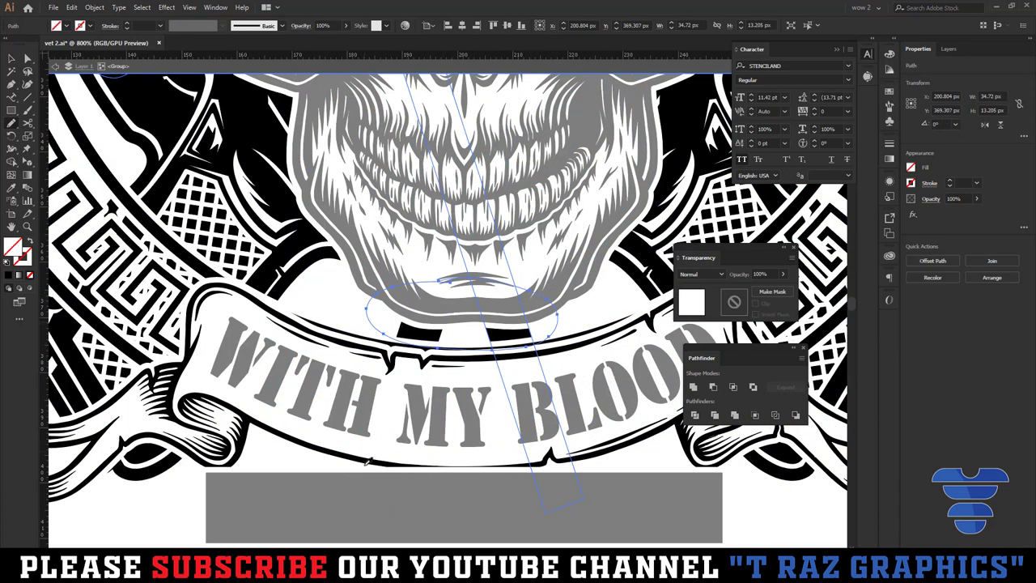
key(shift+x)
shift+click(410, 470)
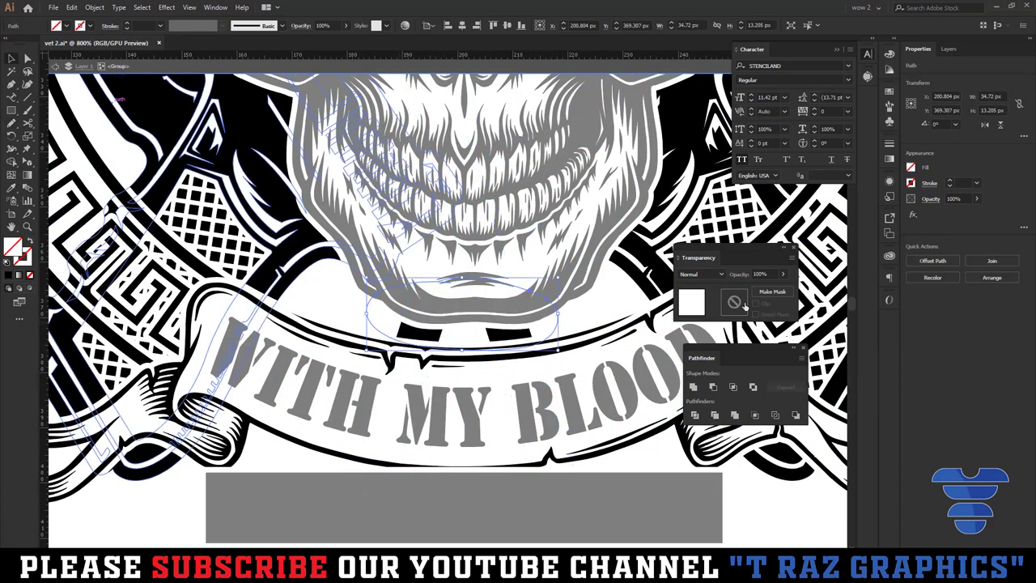
click(772, 291)
click(734, 302)
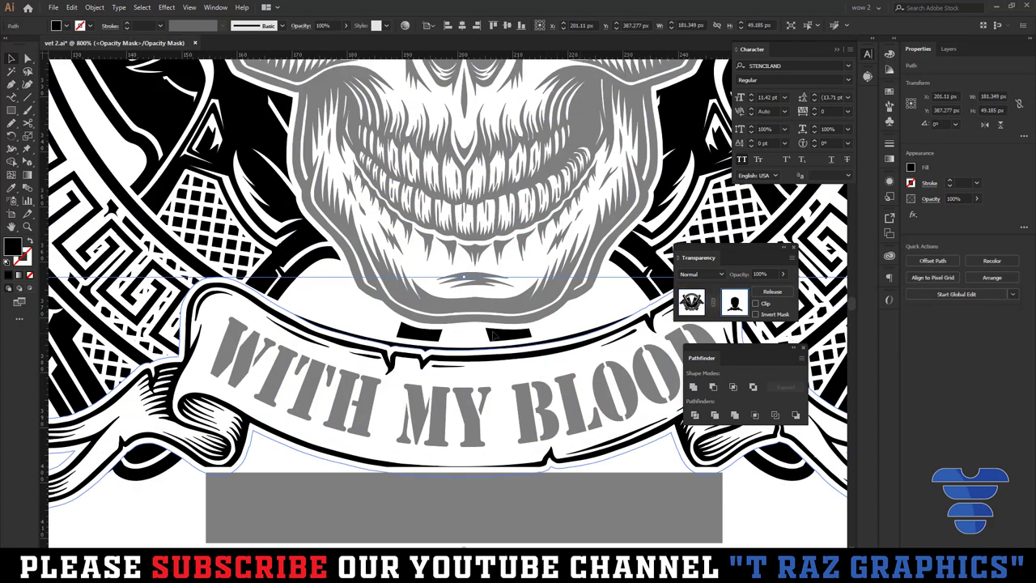
key(b)
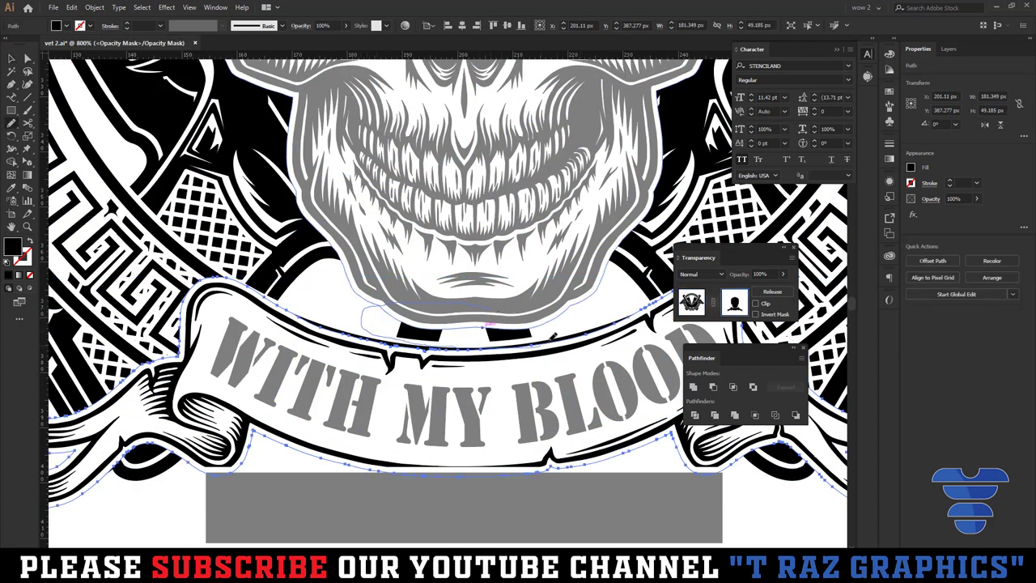
- Set the masked ellipse's fill back to black and exit opacity-mask editing
ctrl+click(480, 301)
click(504, 508)
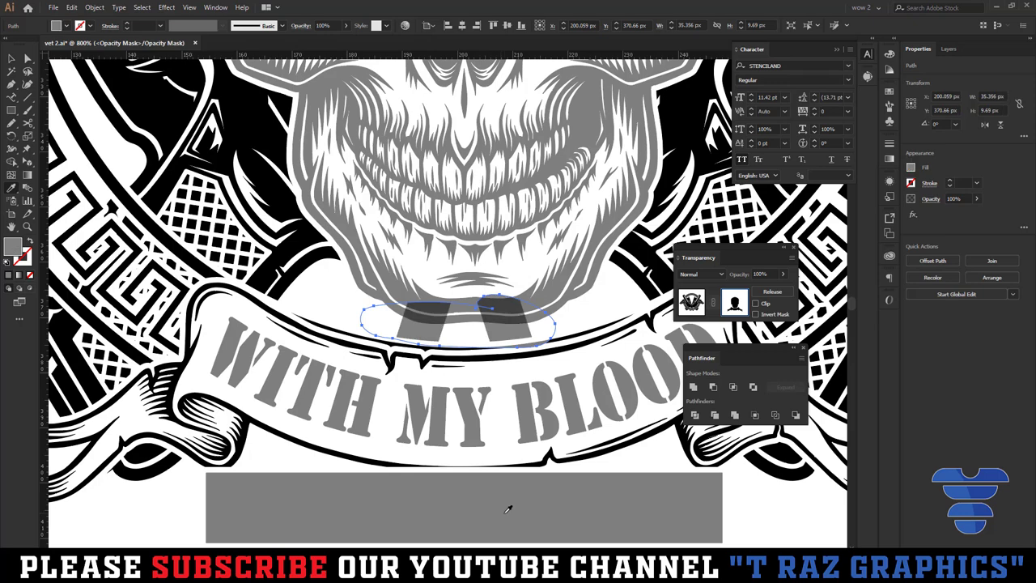
double_click(12, 246)
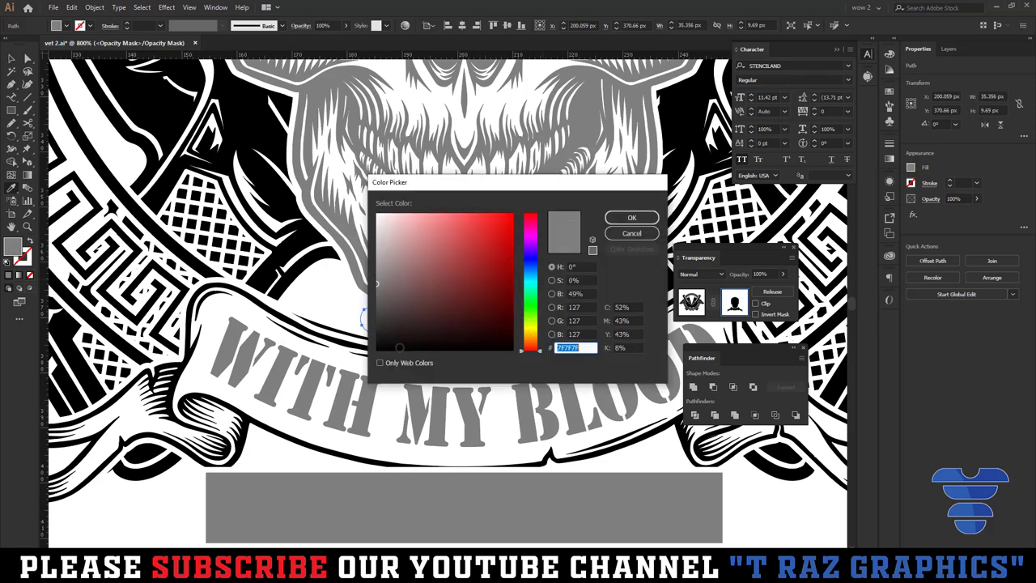
click(631, 217)
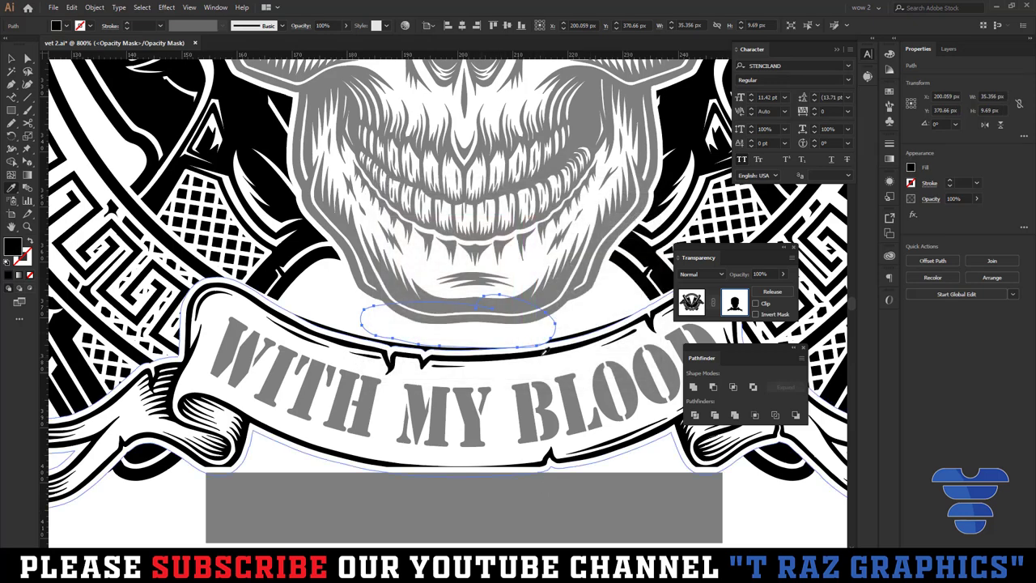
click(590, 303)
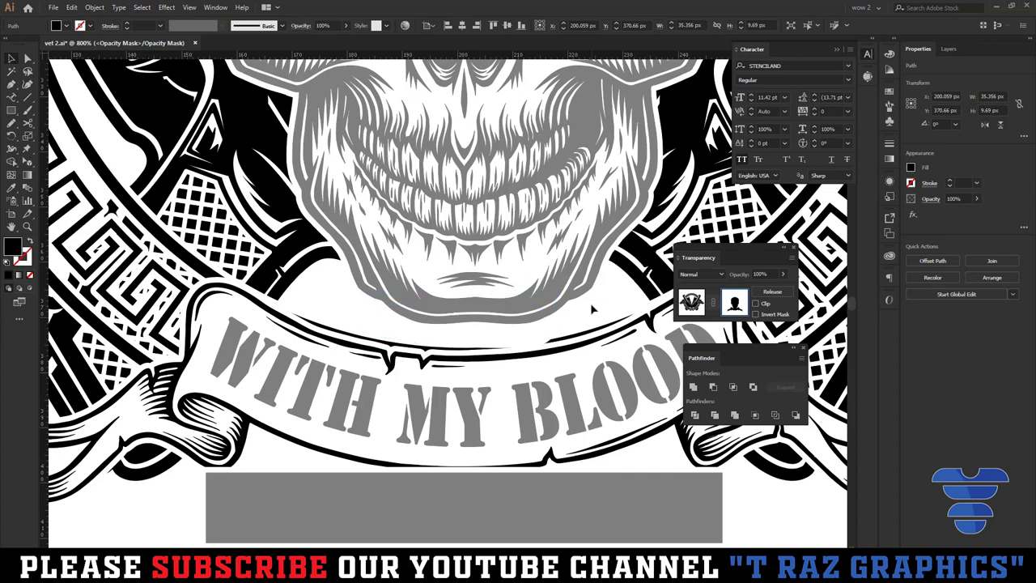
scroll(397, 356, down, 5)
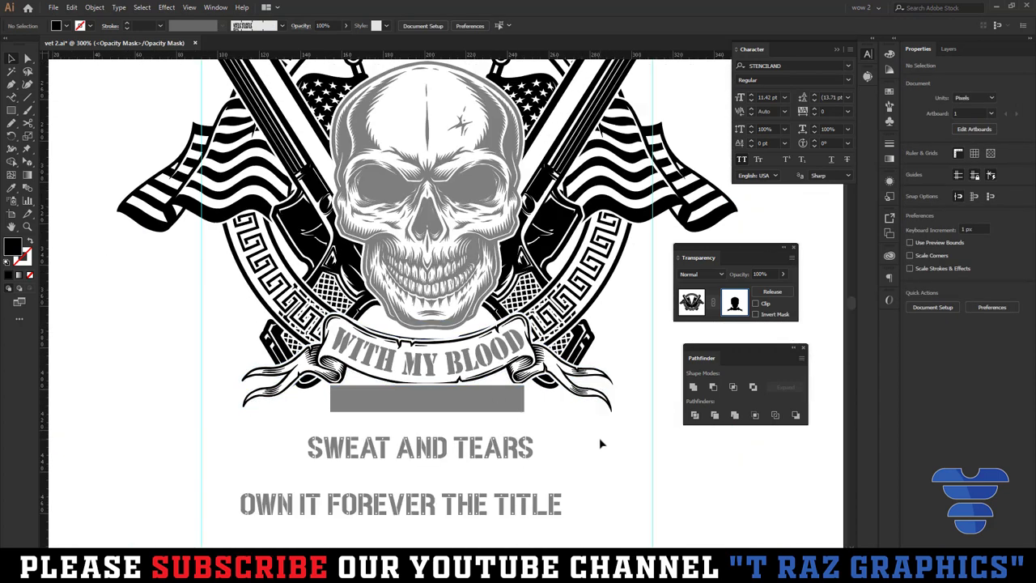
click(691, 302)
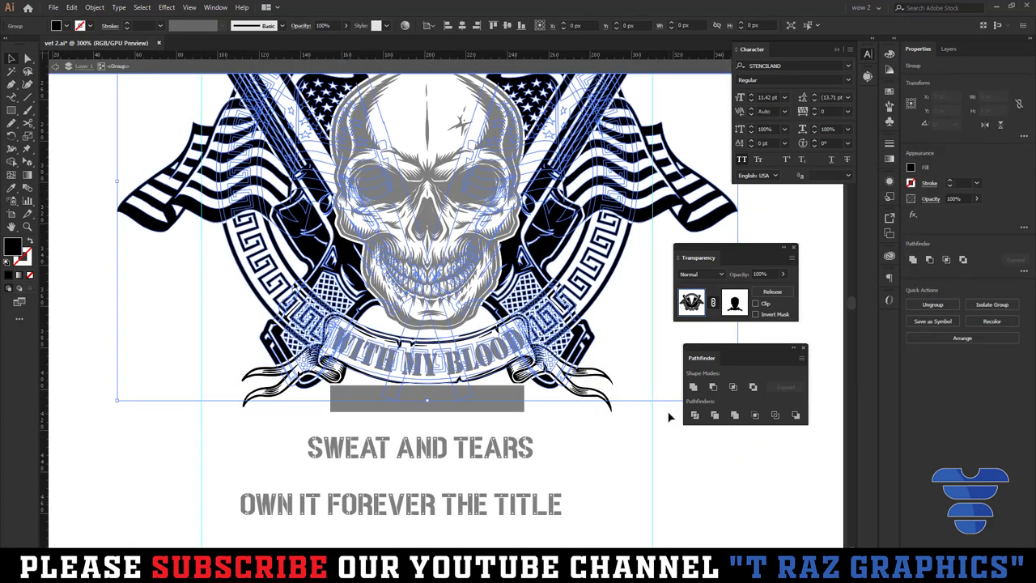
scroll(652, 457, down, 3)
scroll(624, 457, right, 1)
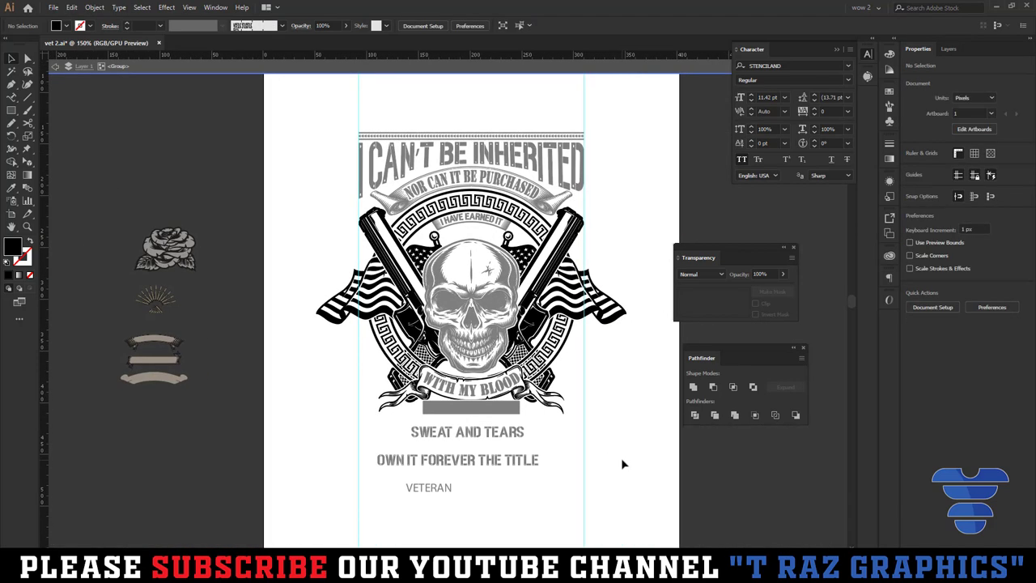
- Make the bar under WITH MY BLOOD a white box with dark outline, about 100 px wide
double_click(622, 463)
drag(620, 476, 583, 456)
scroll(583, 456, up, 3)
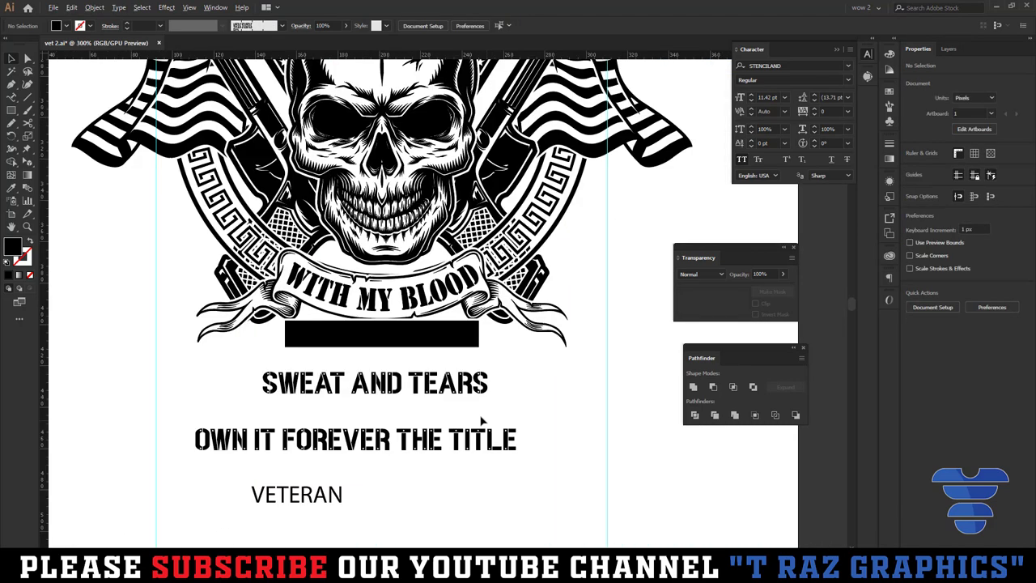
click(409, 344)
scroll(401, 344, up, 3)
key(shift+x)
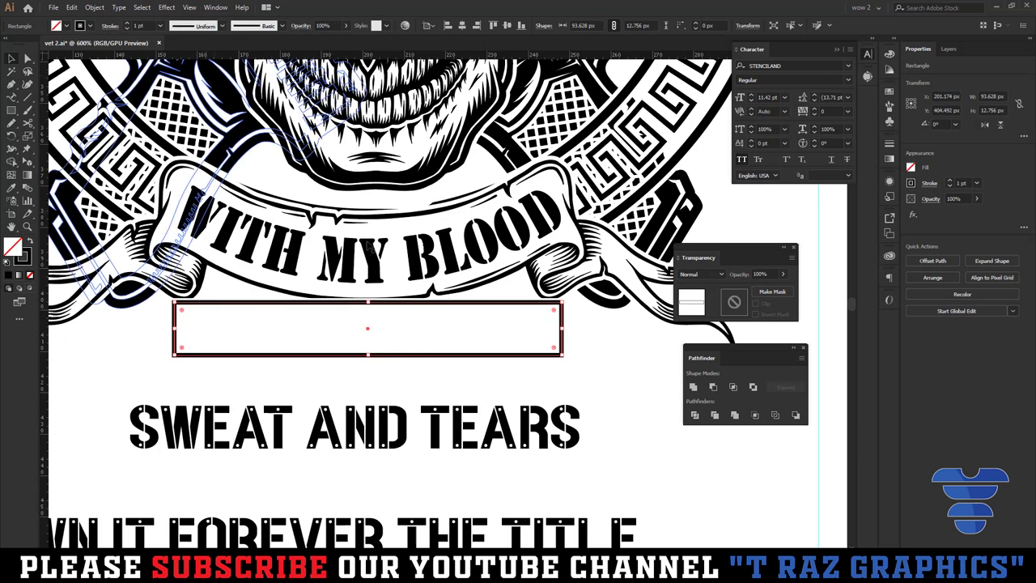
drag(564, 331, 585, 330)
- Shrink SWEAT AND TEARS into the box and convert it to outlines
key(ctrl+minus)
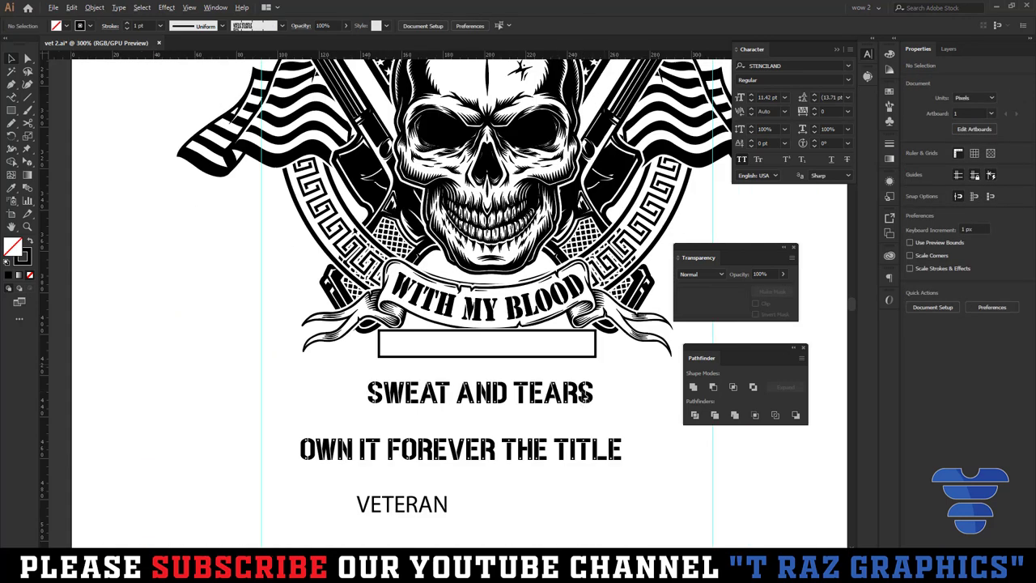
click(566, 393)
key(ctrl+plus)
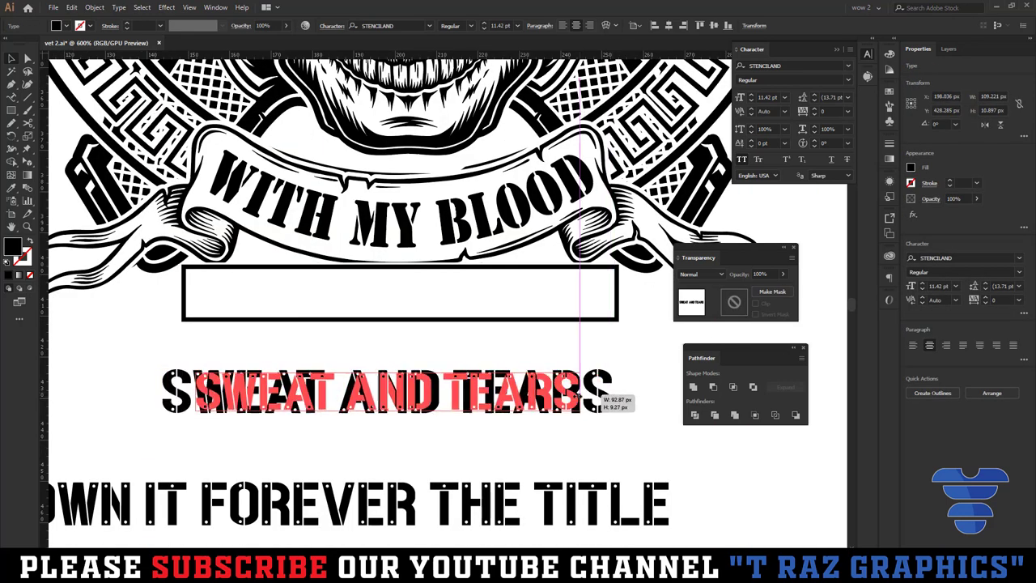
mouse_move(615, 407)
alt+shift+mouse_down()
mouse_move(574, 409)
mouse_move(527, 306)
mouse_move(612, 288)
alt+shift+mouse_up()
right_click(530, 305)
click(566, 377)
- Centre the outlined SWEAT AND TEARS vertically inside the box
shift+click(613, 287)
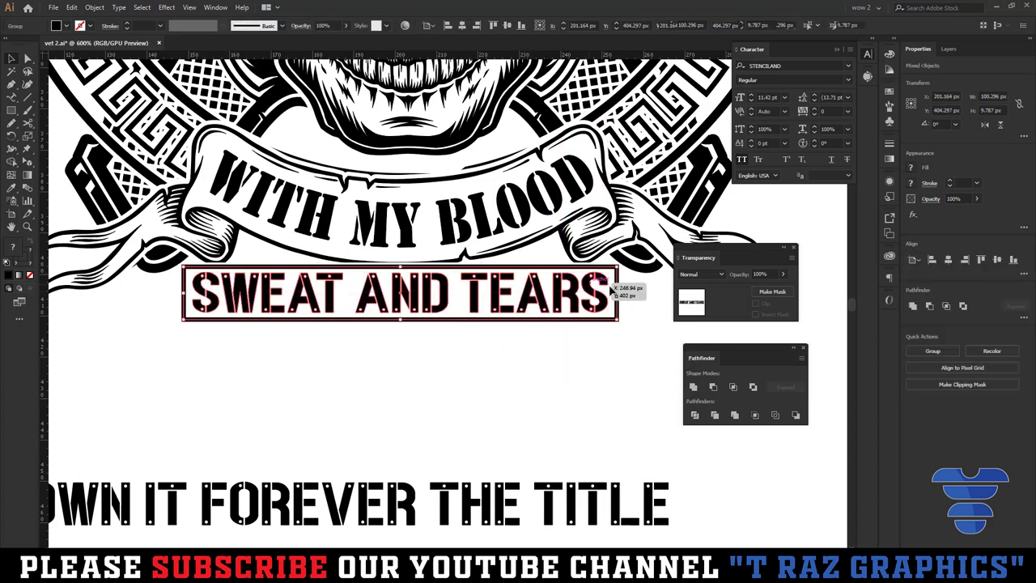
shift+click(618, 281)
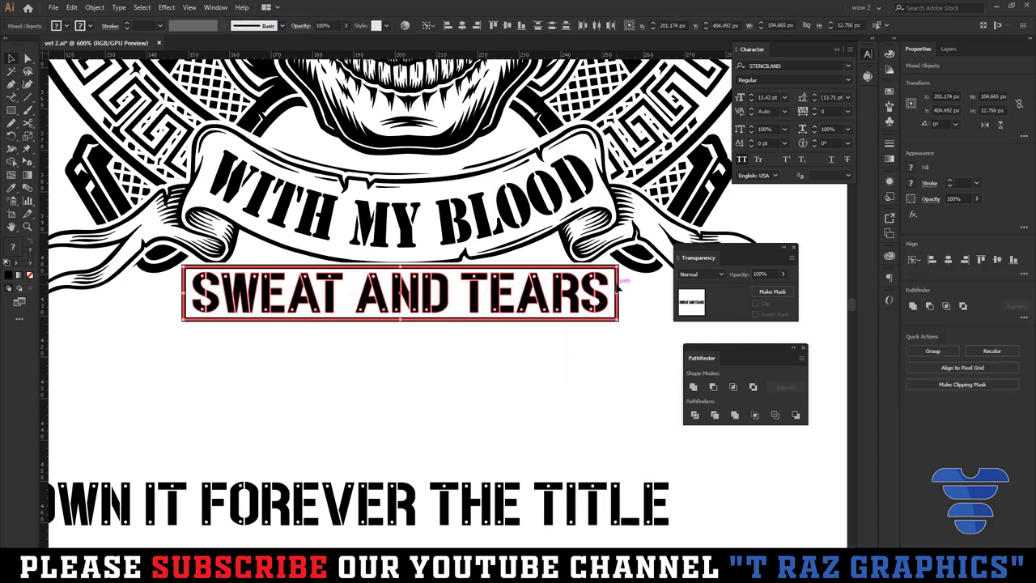
click(996, 260)
click(502, 370)
key(ctrl+minus)
key(ctrl+minus)
key(ctrl+minus)
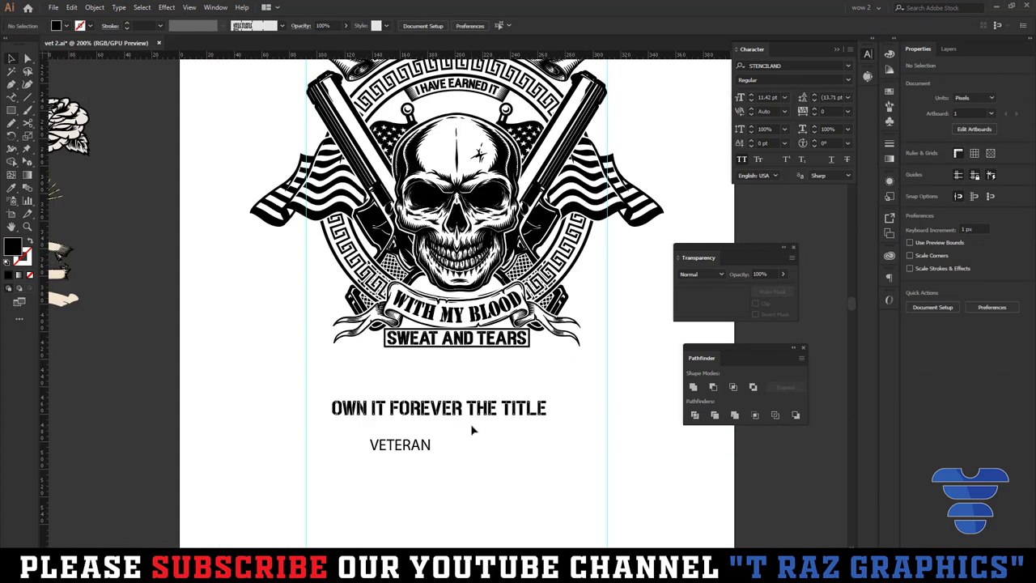
- Outline OWN IT FOREVER THE TITLE under SWEAT AND TEARS and stretch it to about 218 px
drag(484, 414, 494, 364)
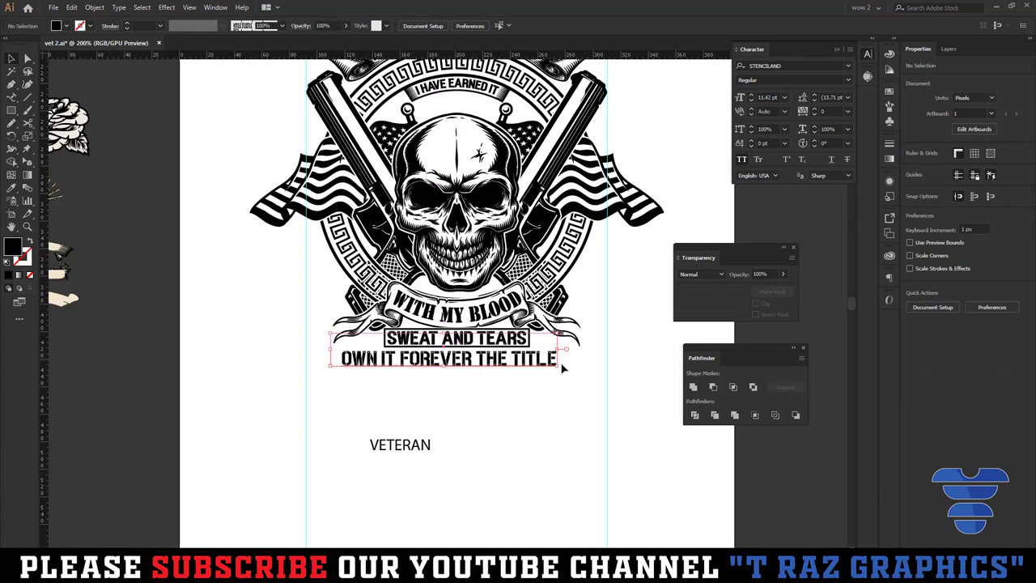
right_click(587, 364)
click(642, 233)
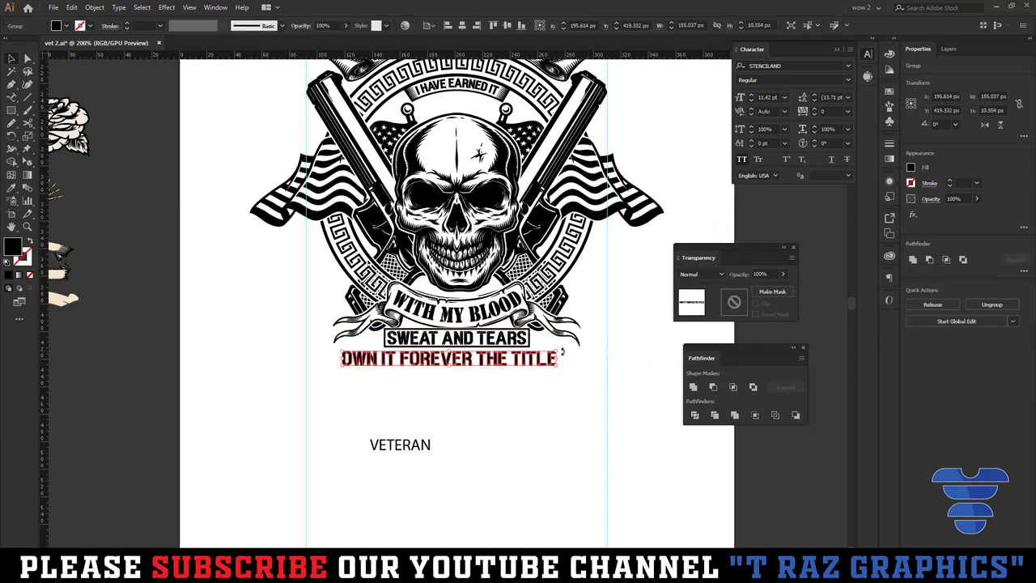
drag(562, 350, 608, 353)
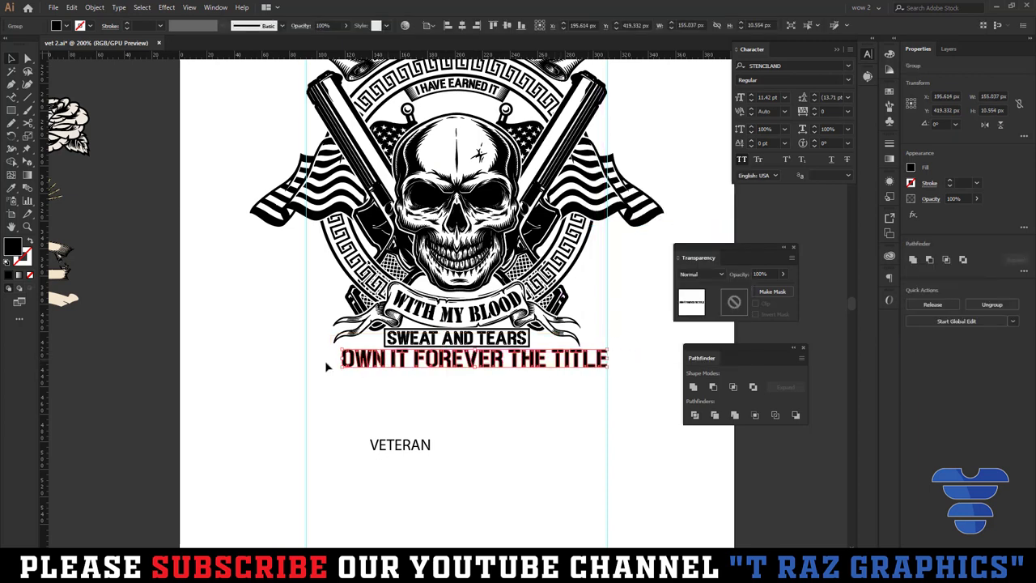
drag(341, 358, 306, 363)
click(506, 396)
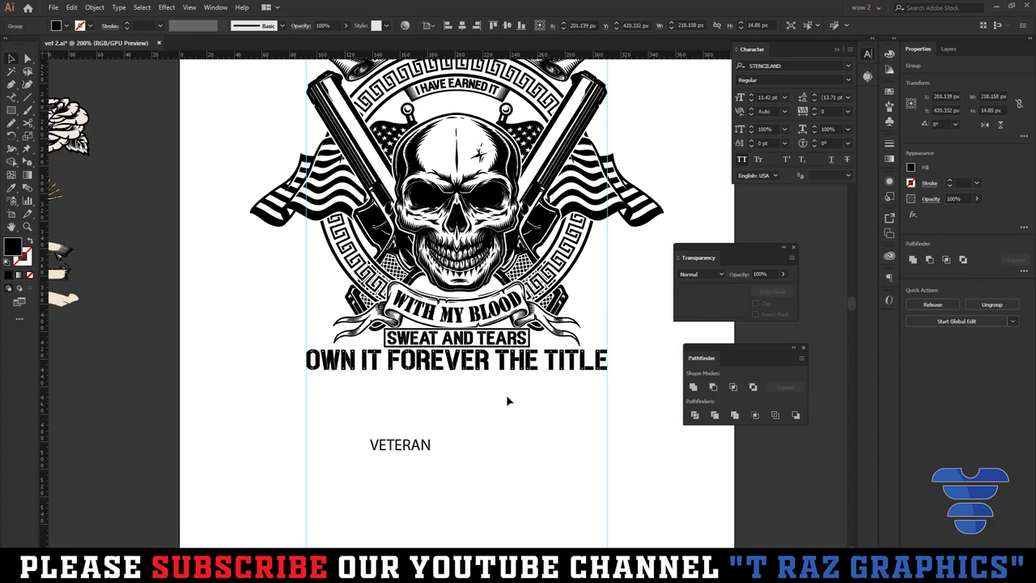
- Move VETERAN up just below the stretched title
scroll(457, 366, up, 4)
scroll(467, 349, down, 3)
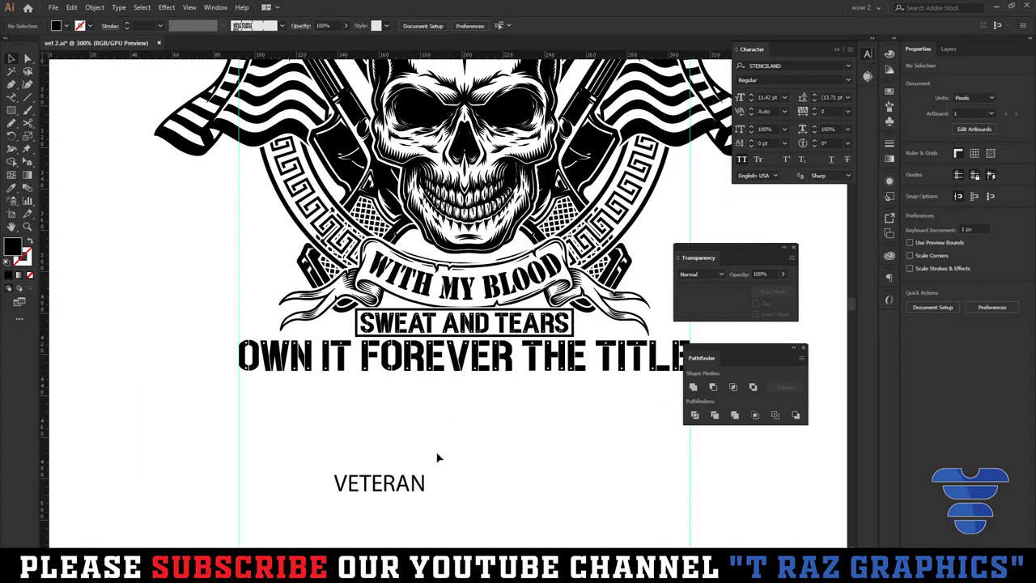
drag(489, 419, 526, 378)
scroll(512, 388, down, 2)
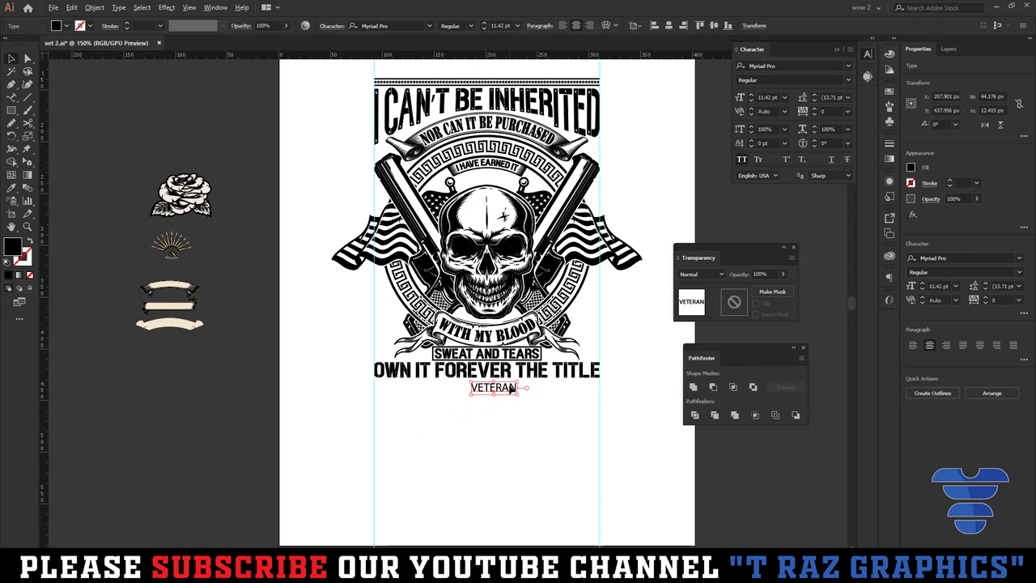
- Set VETERAN in the Army font and enlarge it
click(796, 65)
text(colle)
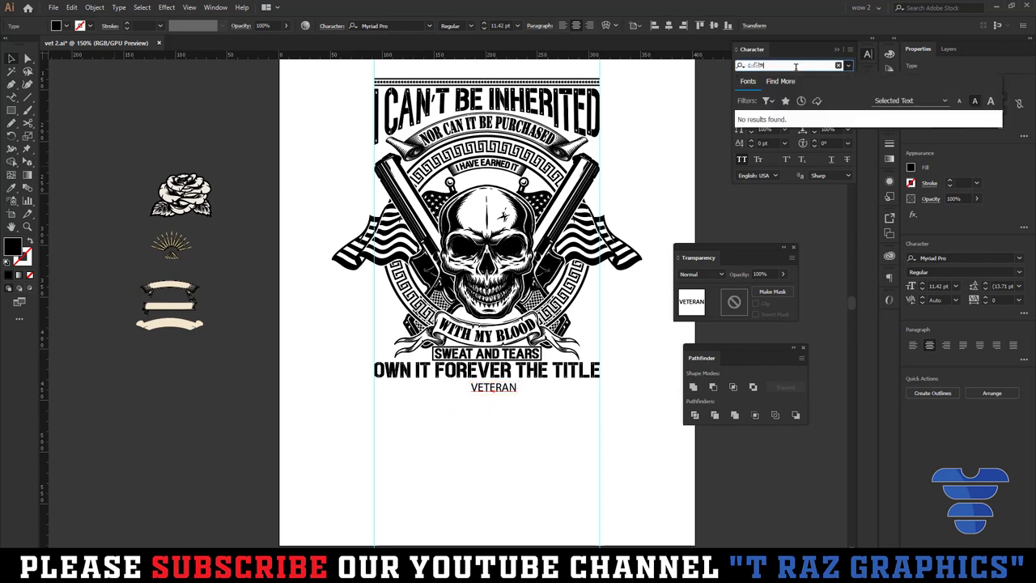
key(BackSpace)
key(BackSpace)
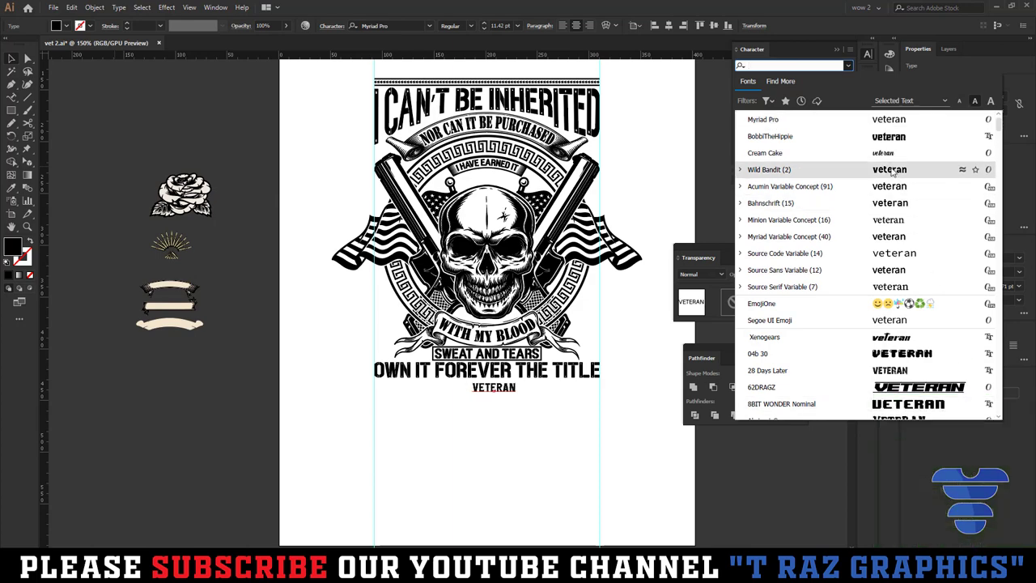
text(ar)
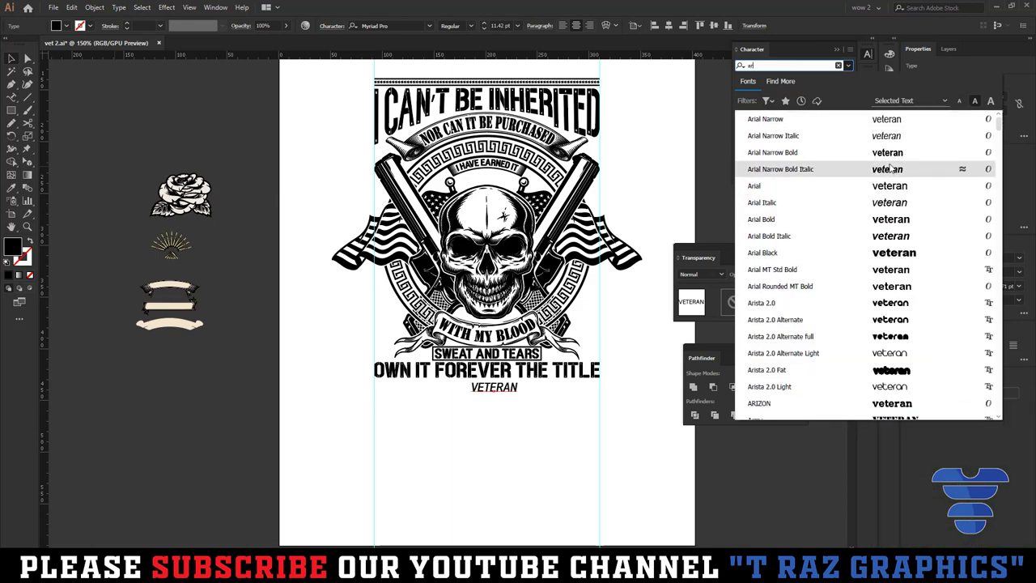
text(m)
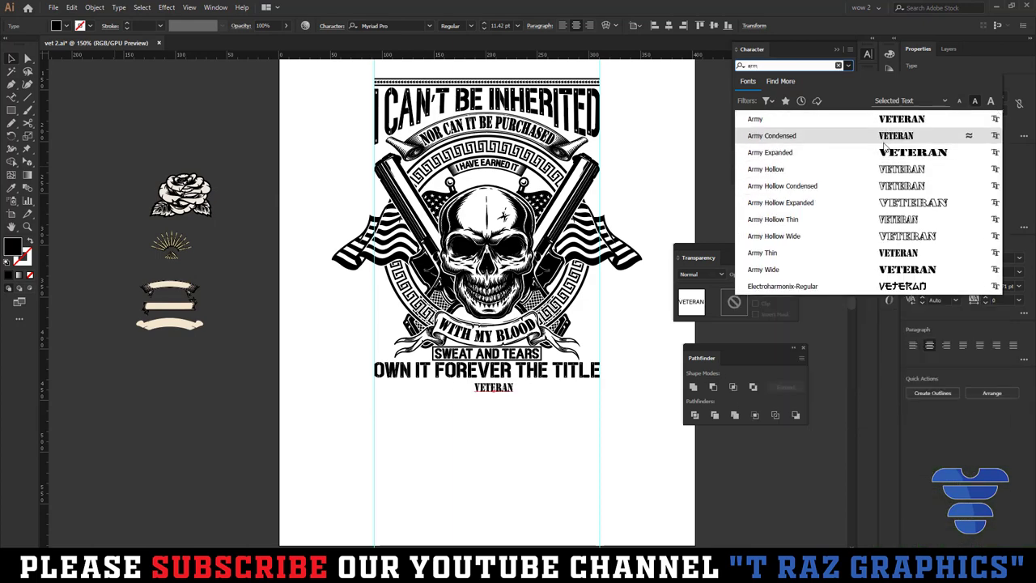
click(885, 121)
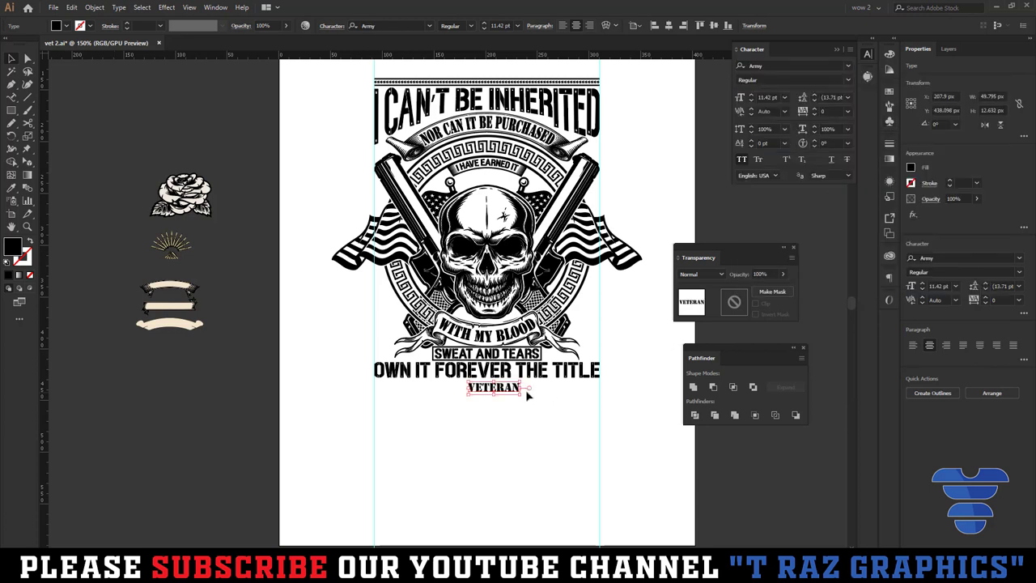
drag(527, 393, 600, 394)
- Outline VETERAN, stretch it to about 218 px and seat it directly under the title
right_click(606, 395)
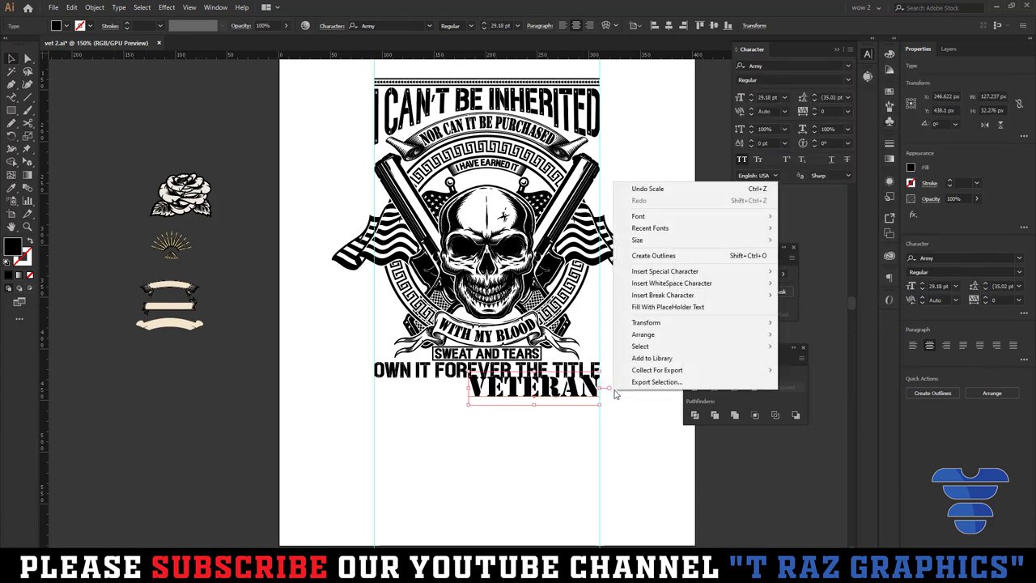
click(704, 258)
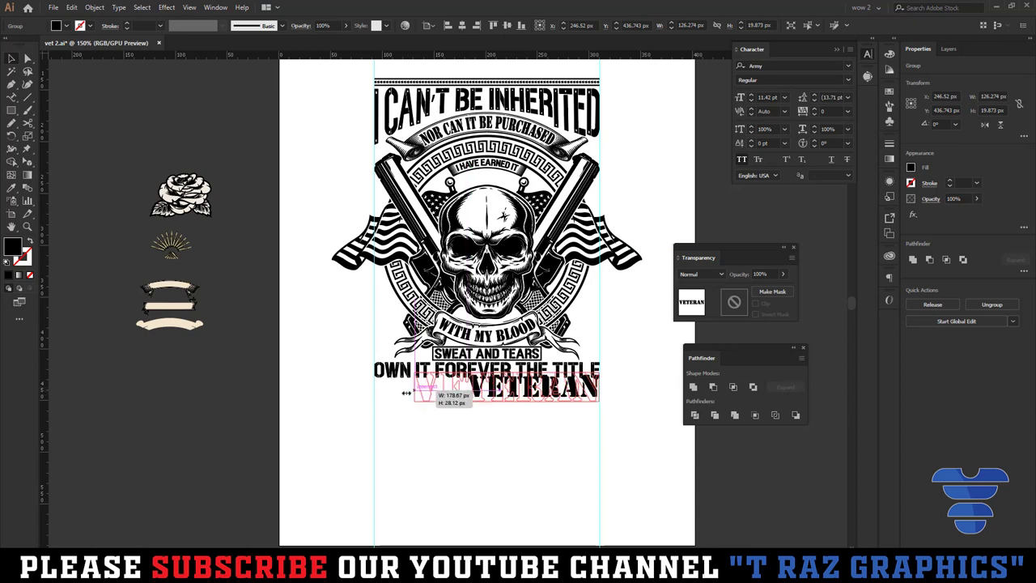
drag(468, 396, 374, 402)
drag(477, 409, 477, 415)
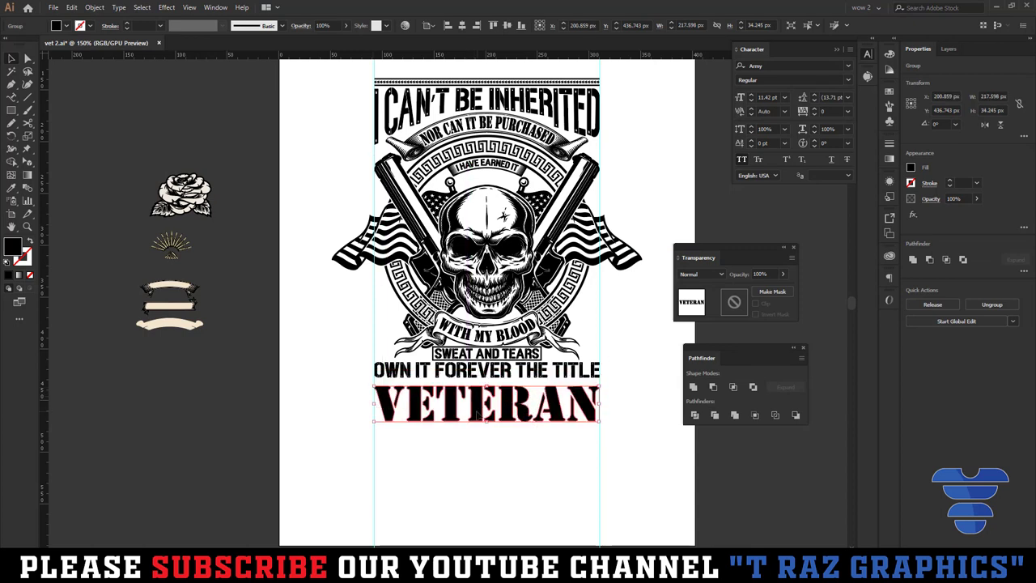
key(Up)
key(Up)
key(Up)
key(Up)
key(Up)
key(Up)
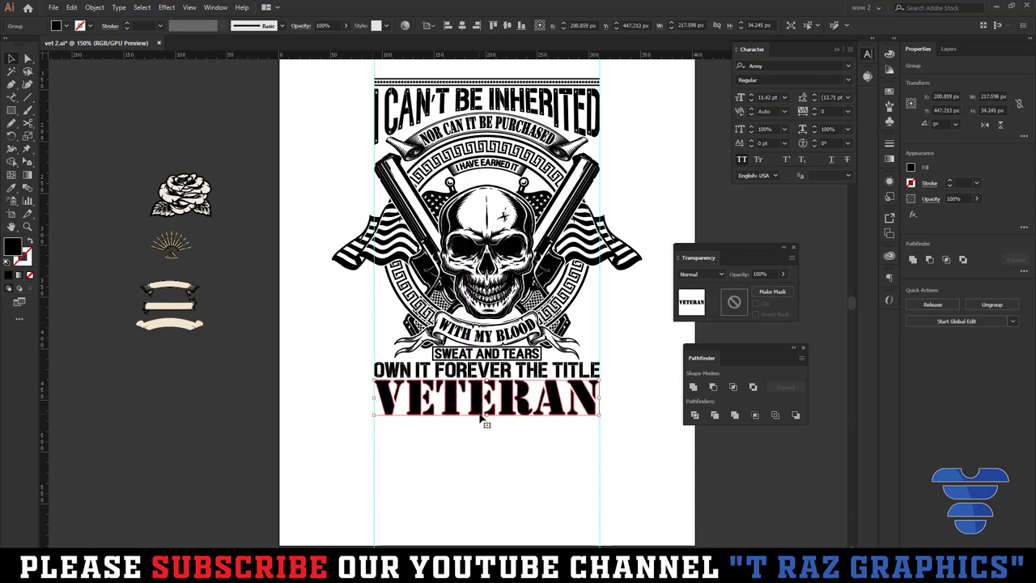
click(538, 454)
scroll(504, 374, up, 2)
scroll(492, 374, up, 3)
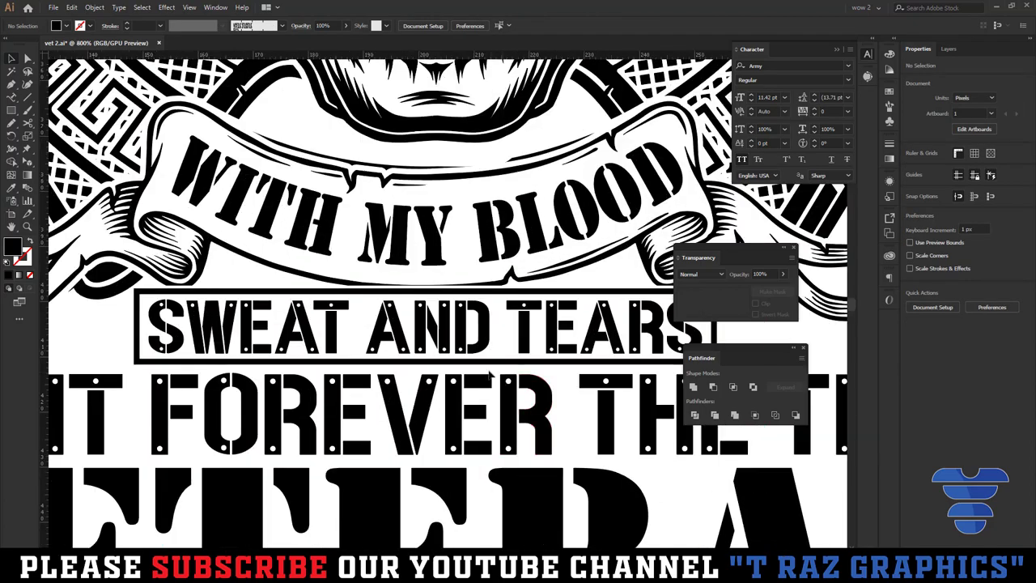
scroll(511, 505, down, 2)
scroll(516, 490, down, 1)
scroll(509, 461, up, 3)
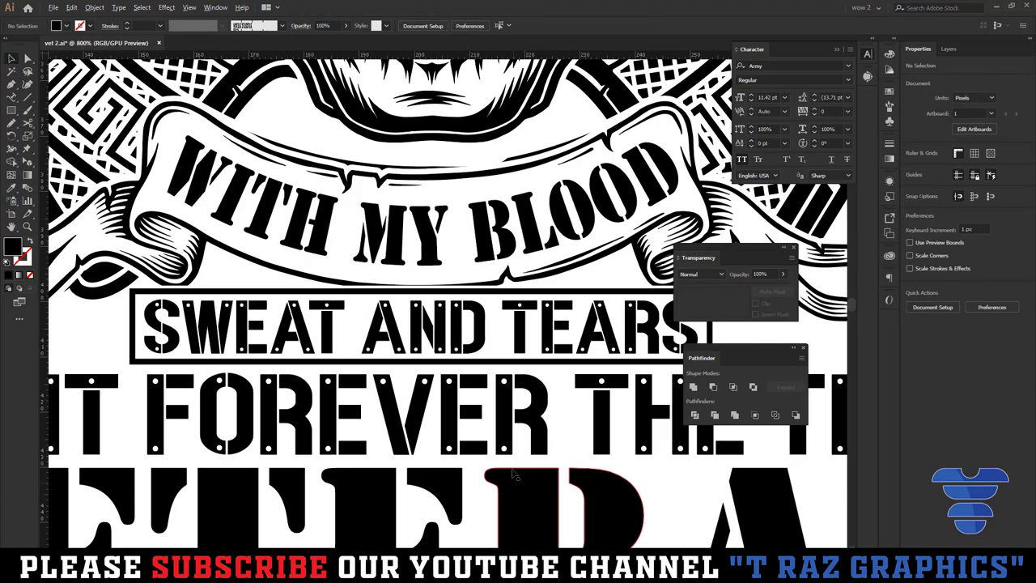
scroll(505, 438, up, 2)
click(504, 431)
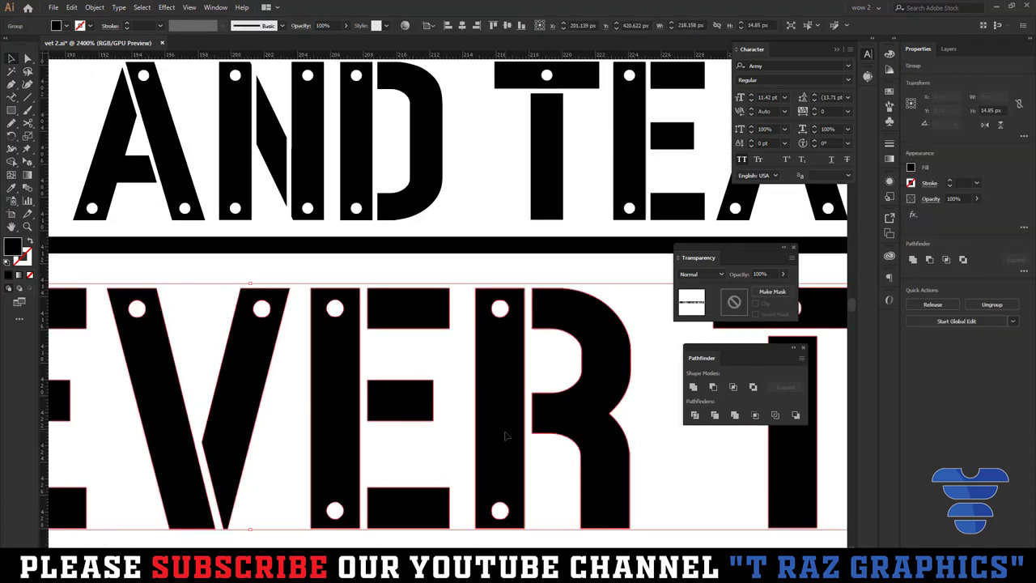
scroll(504, 433, down, 3)
scroll(508, 479, down, 3)
scroll(534, 486, down, 2)
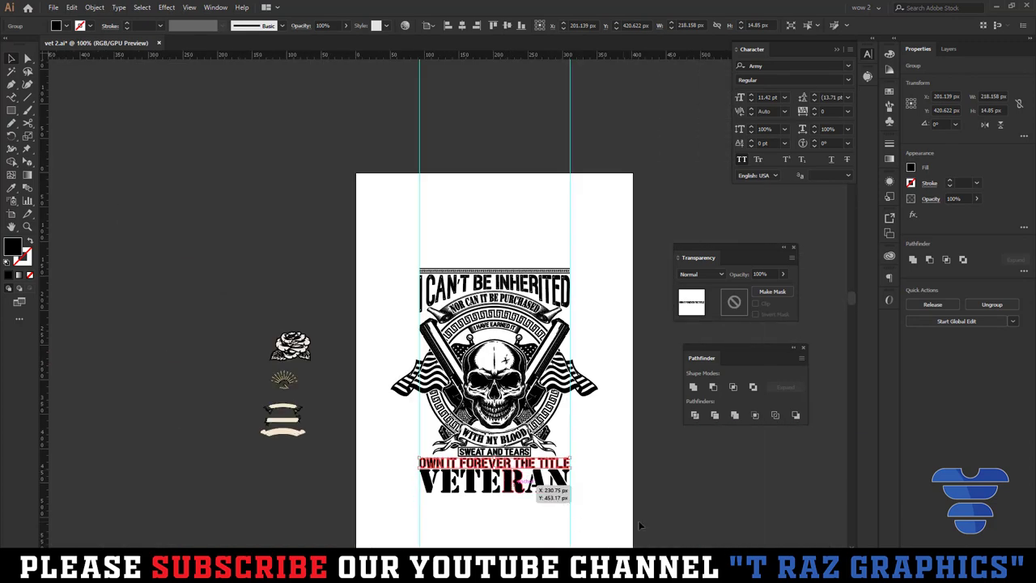
click(567, 469)
scroll(566, 465, down, 1)
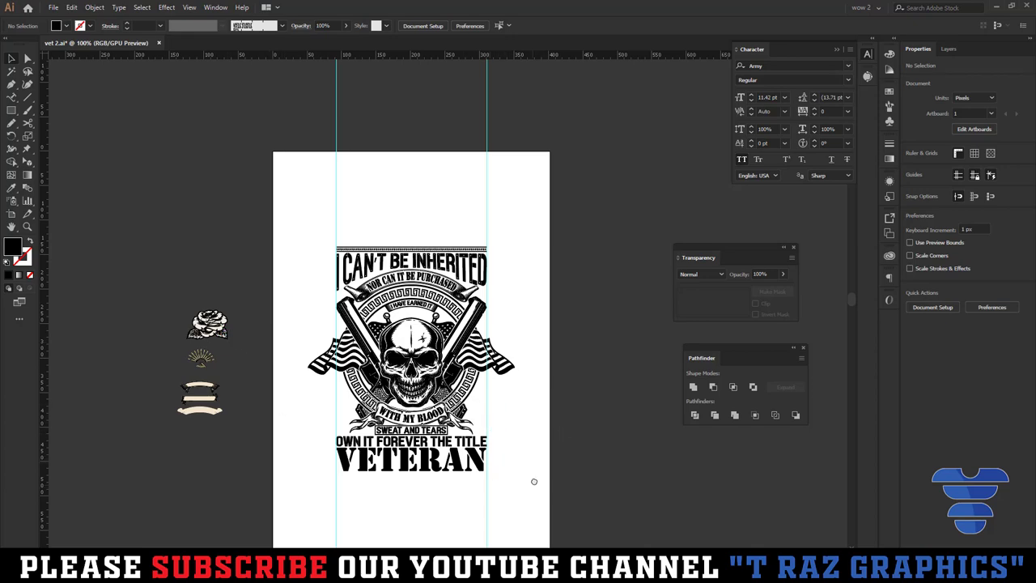
scroll(533, 481, down, 1)
scroll(317, 313, up, 1)
- Ungroup the leaf ornament and drag it onto the design beside WITH MY BLOOD
right_click(237, 276)
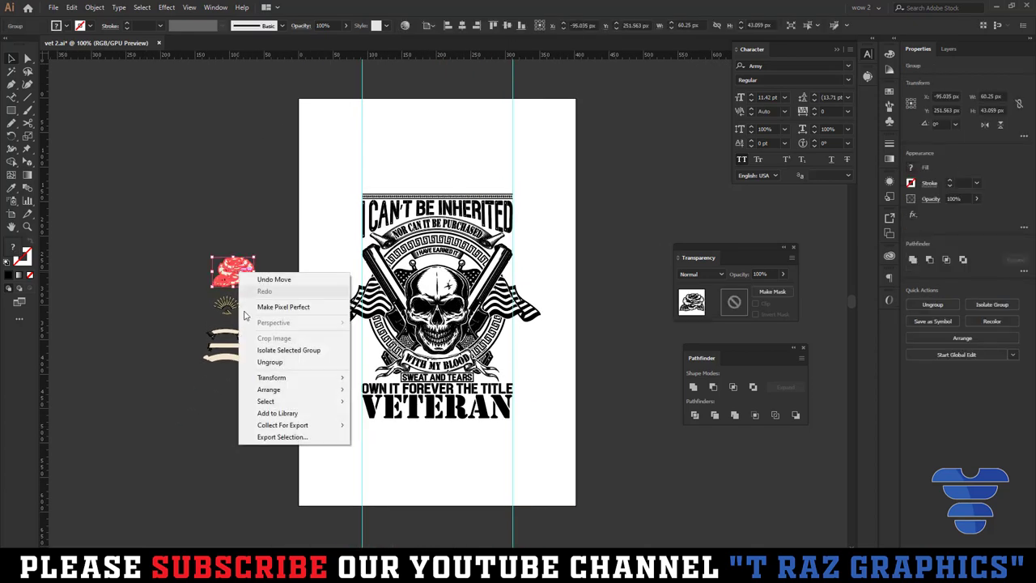
click(271, 363)
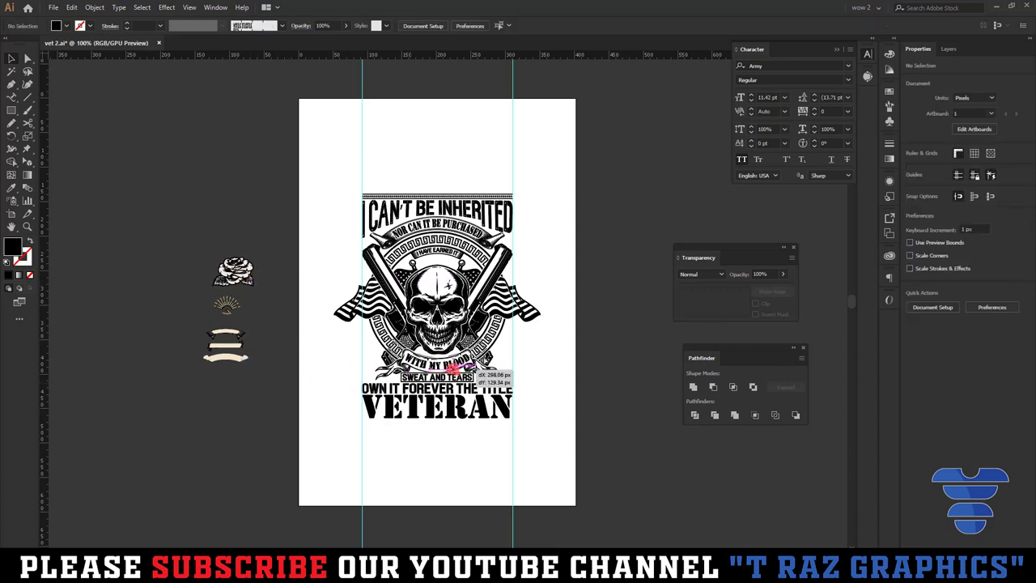
drag(250, 285, 495, 356)
scroll(496, 356, up, 3)
shift+click(484, 355)
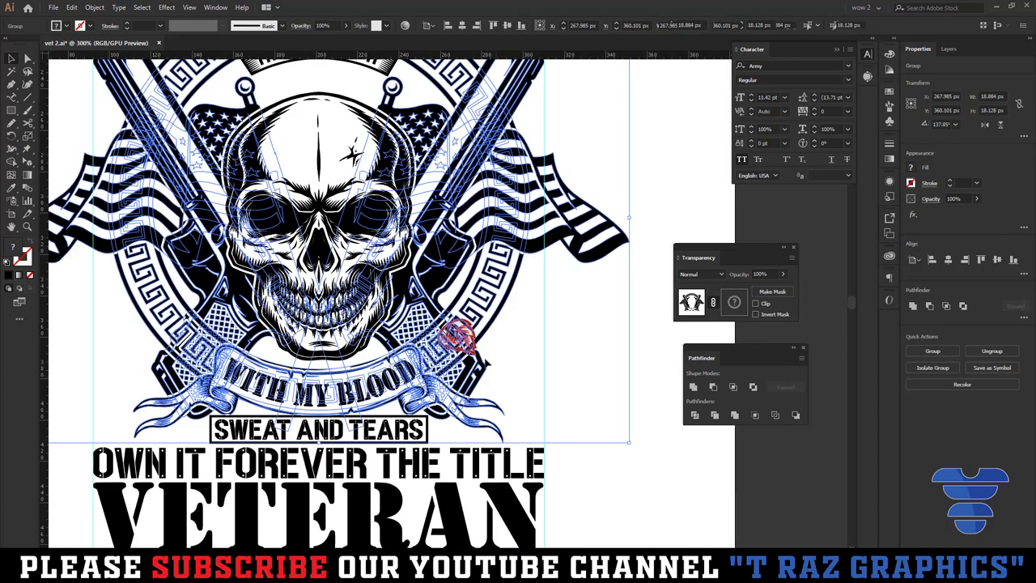
shift+click(501, 353)
shift+click(502, 354)
click(523, 349)
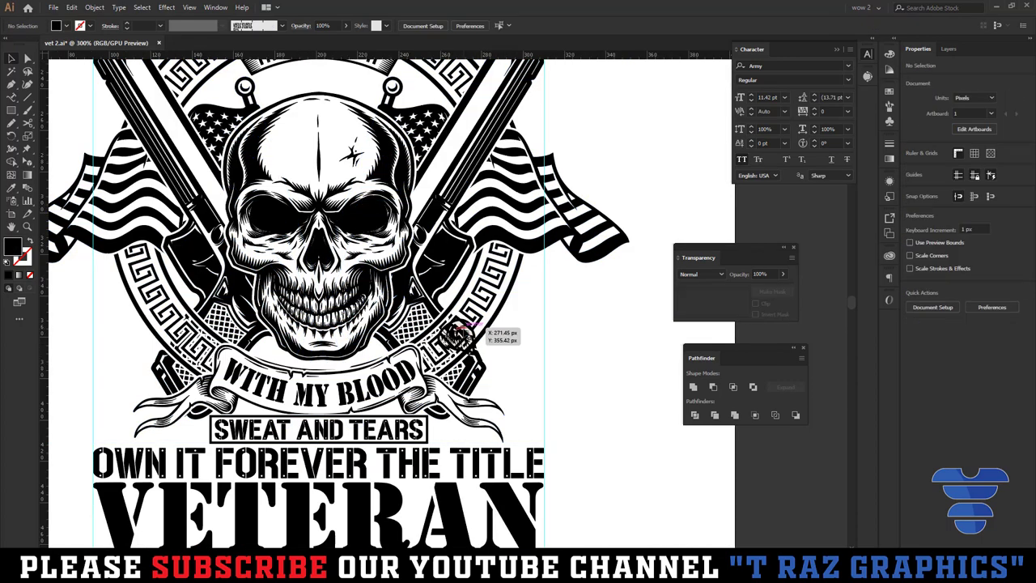
- Enlarge the leaf, move it to the skull's lower right, and rotate it slightly
click(457, 335)
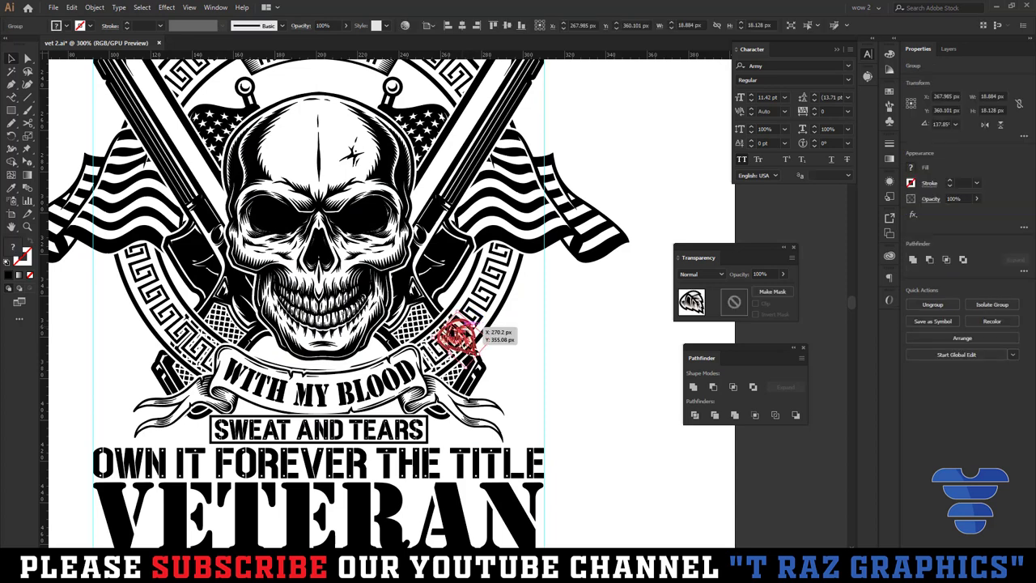
mouse_move(457, 336)
mouse_down()
mouse_move(537, 348)
mouse_move(637, 462)
mouse_move(623, 427)
mouse_up()
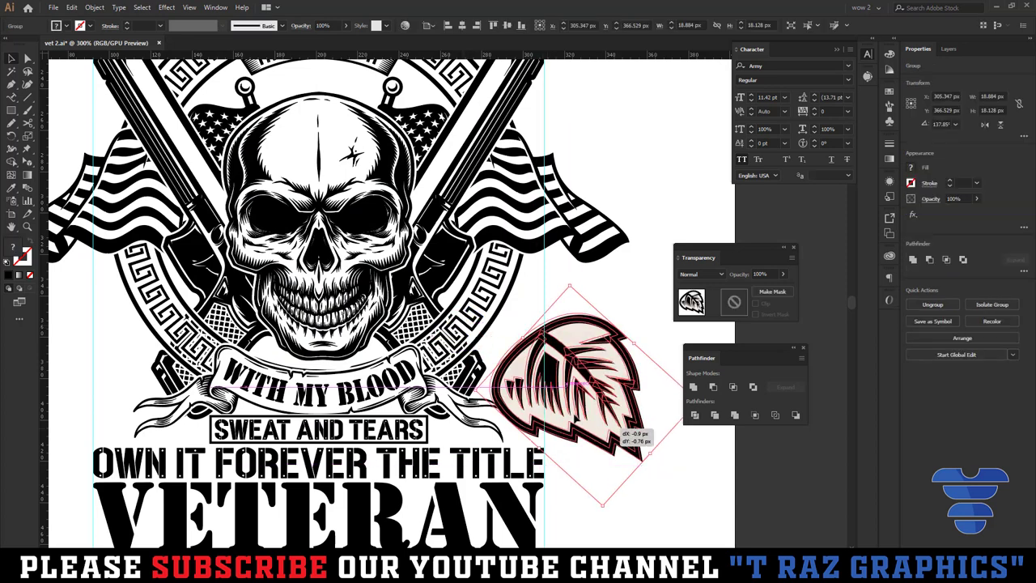
drag(567, 372, 474, 350)
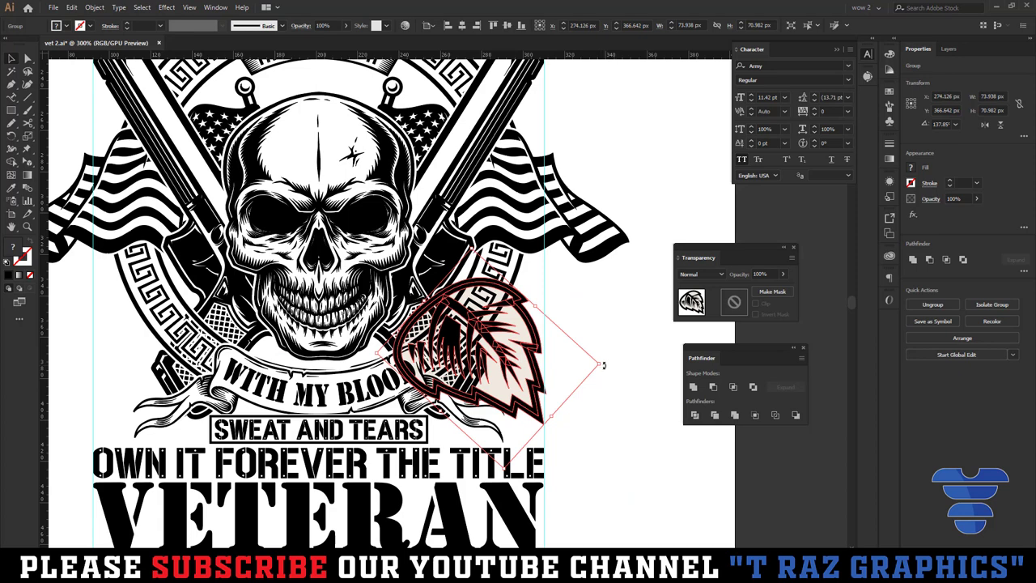
mouse_move(603, 365)
mouse_down()
mouse_move(606, 398)
mouse_move(558, 344)
mouse_move(611, 367)
mouse_up()
click(567, 403)
- Unite the leaf's shapes with Pathfinder and delete its cream-filled inner shape in isolation
click(519, 389)
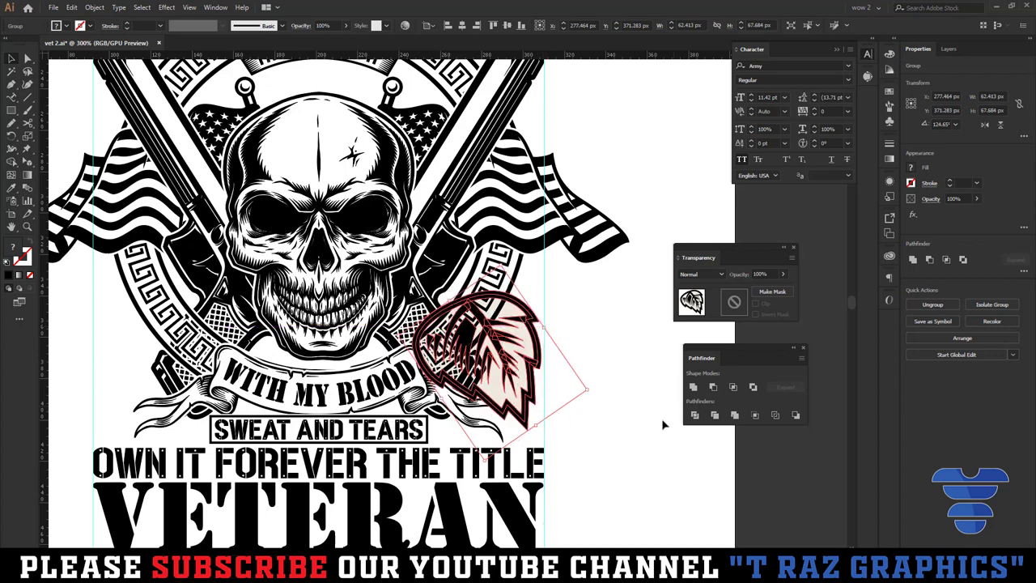
click(694, 415)
click(590, 412)
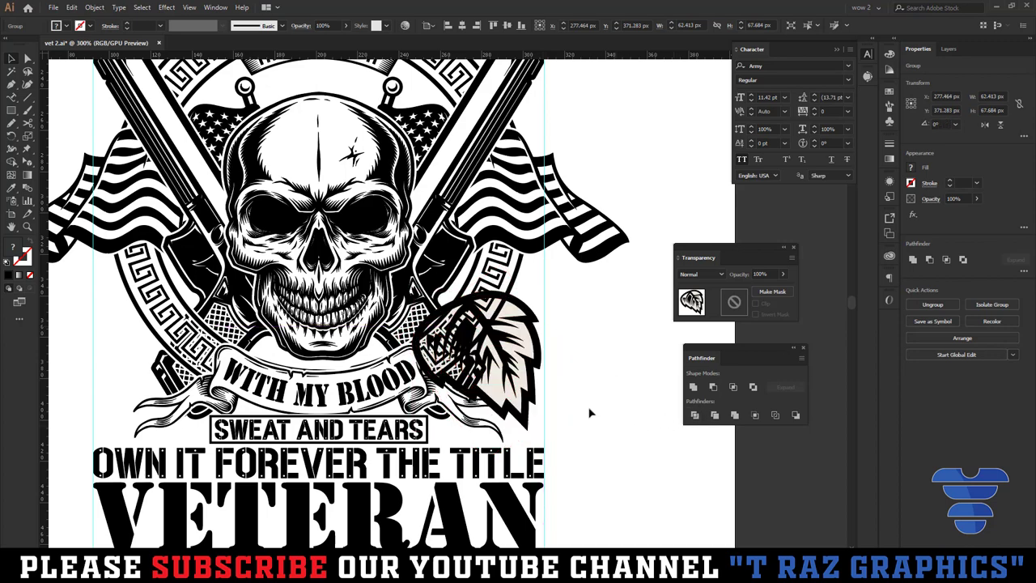
alt+scroll(566, 364, up, 5)
double_click(543, 316)
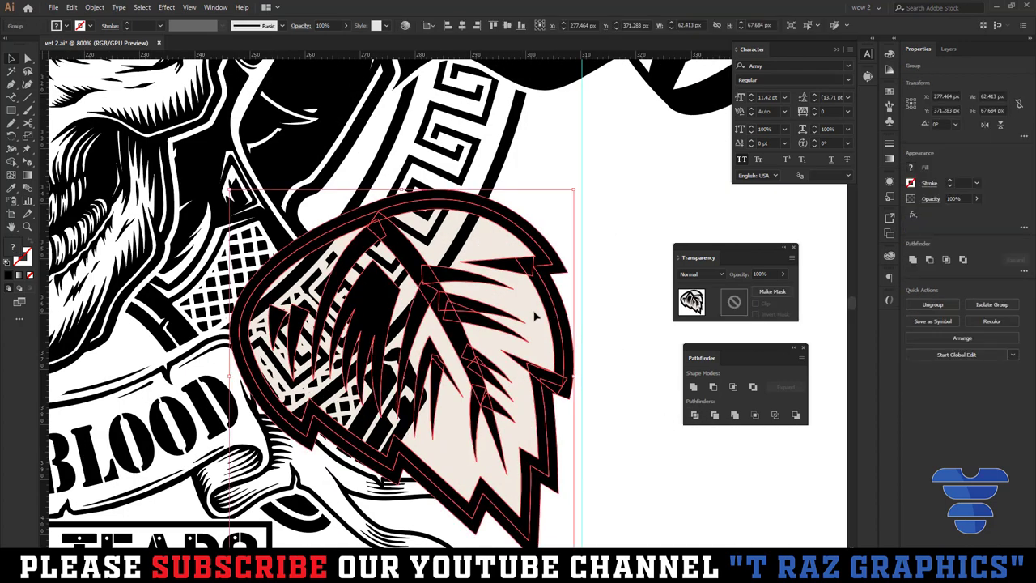
key(Delete)
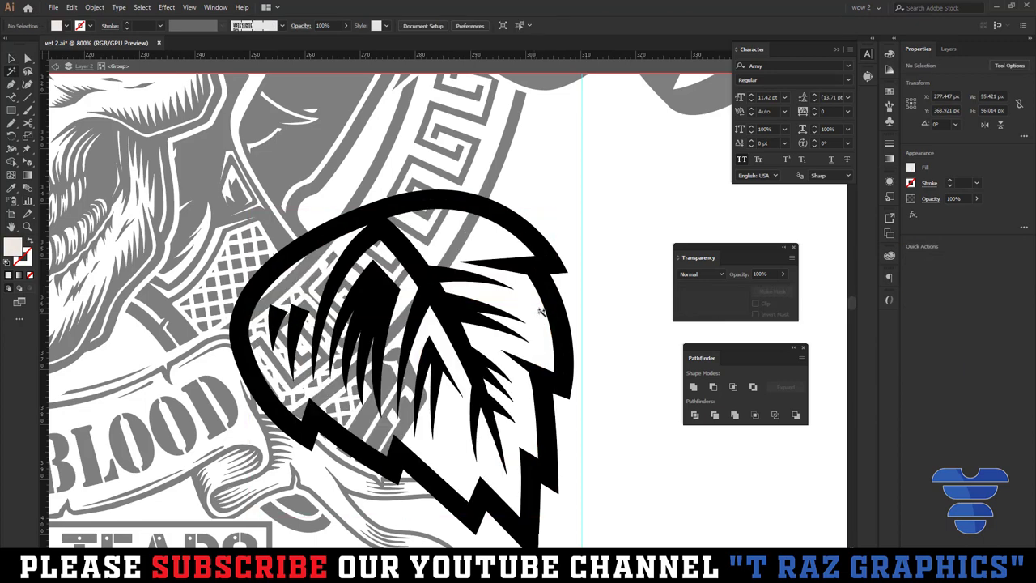
double_click(615, 340)
- Check the merged leaf's anchor points and review its placement on the design
click(571, 332)
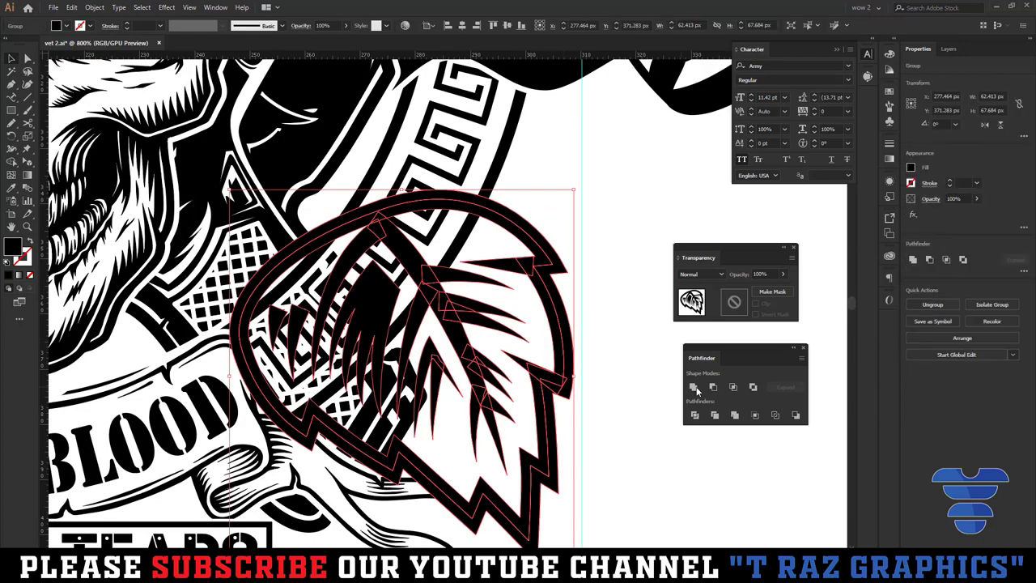
key(a)
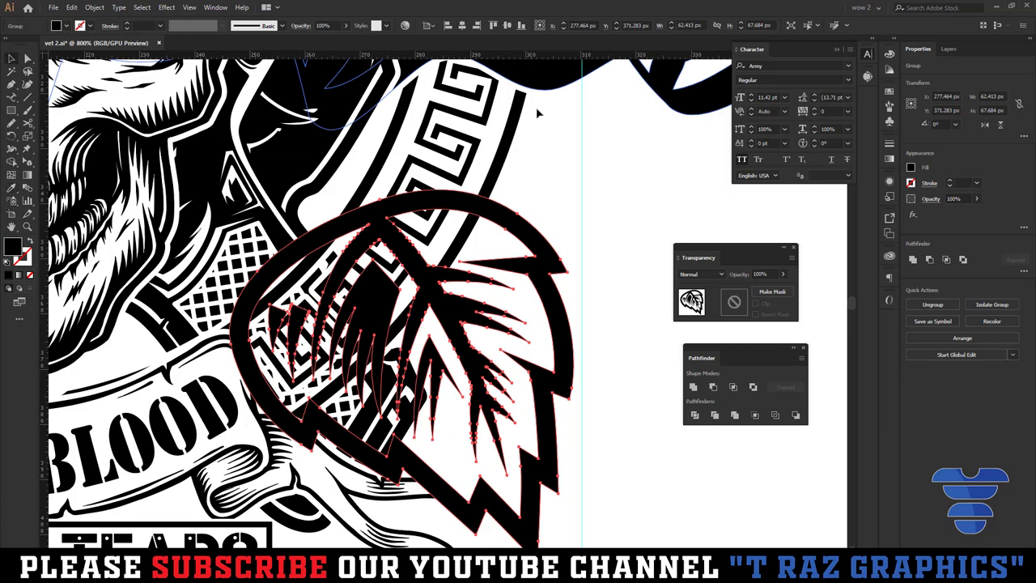
alt+scroll(582, 219, down, 2)
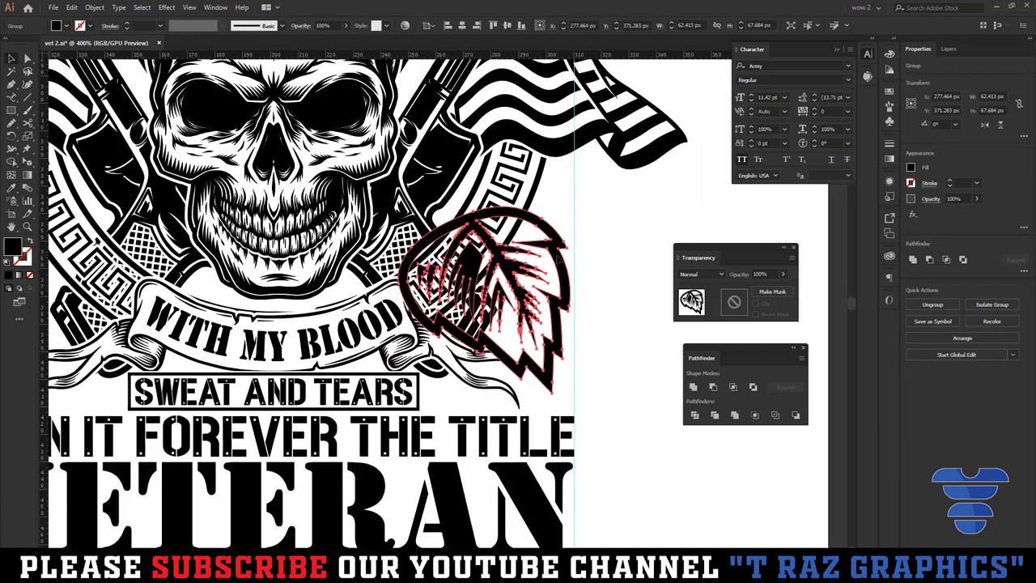
click(560, 261)
alt+scroll(606, 312, down, 3)
alt+scroll(583, 313, up, 3)
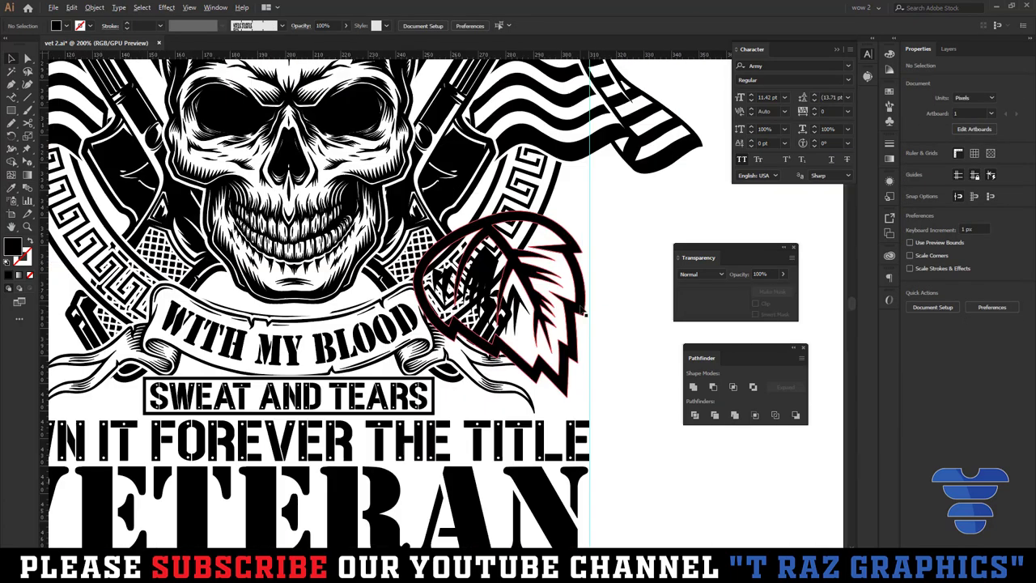
alt+scroll(584, 313, up, 3)
alt+scroll(635, 306, down, 2)
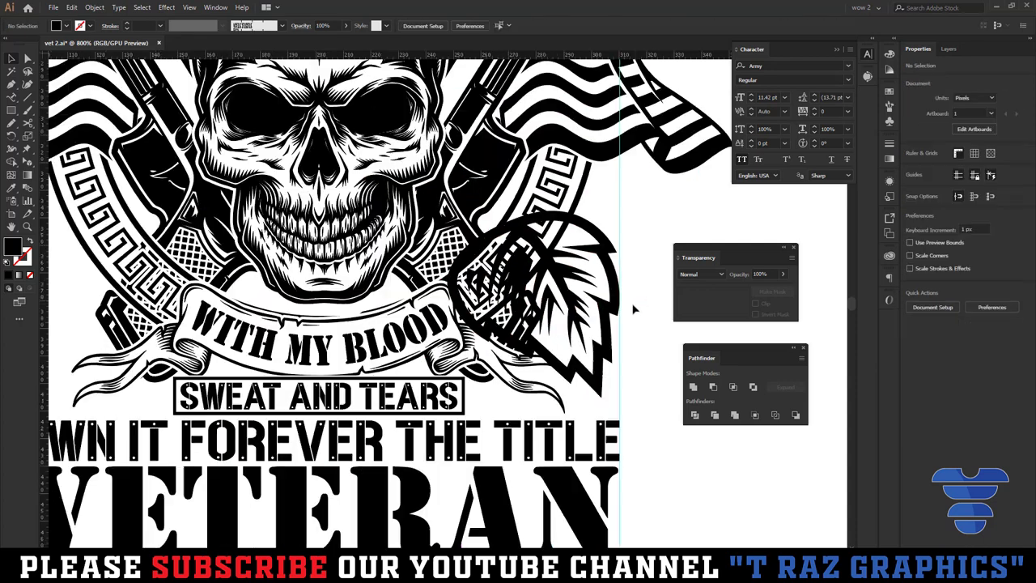
alt+scroll(633, 308, down, 4)
- Alt-drag a leaf copy left of the skull, reflect it, and nudge it into place
alt+drag(626, 328, 412, 333)
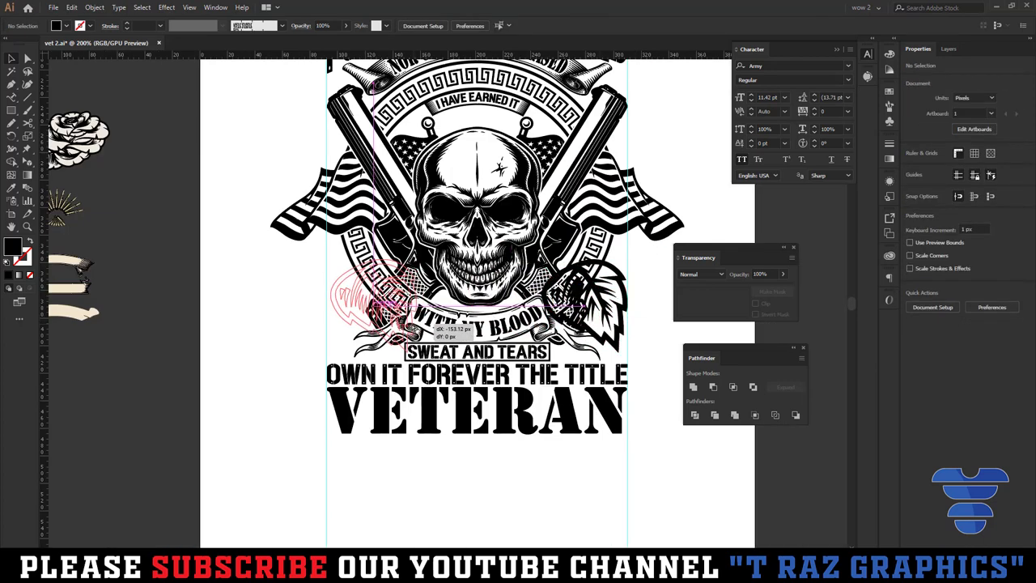
click(984, 124)
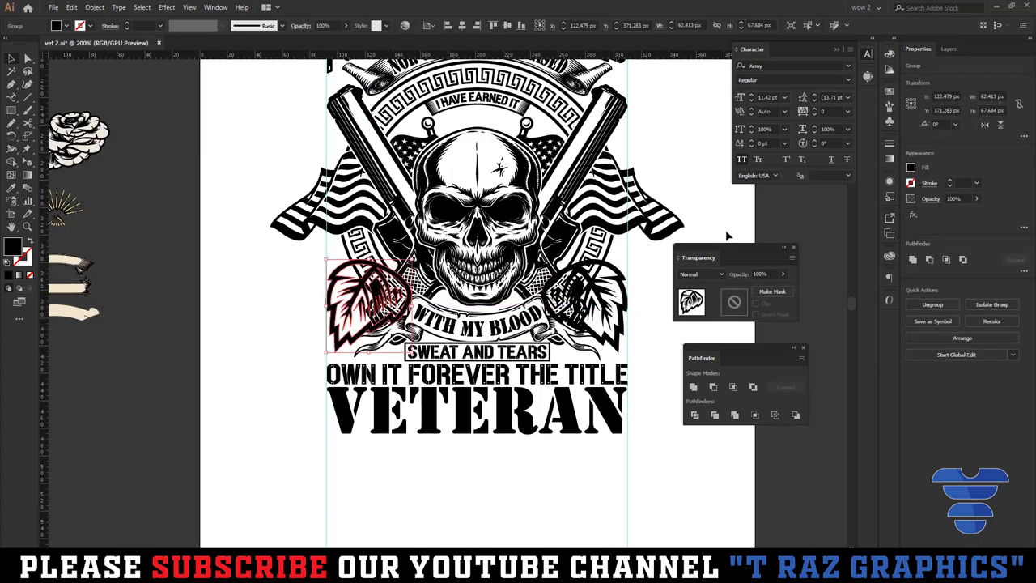
alt+scroll(316, 326, up, 4)
drag(409, 223, 416, 227)
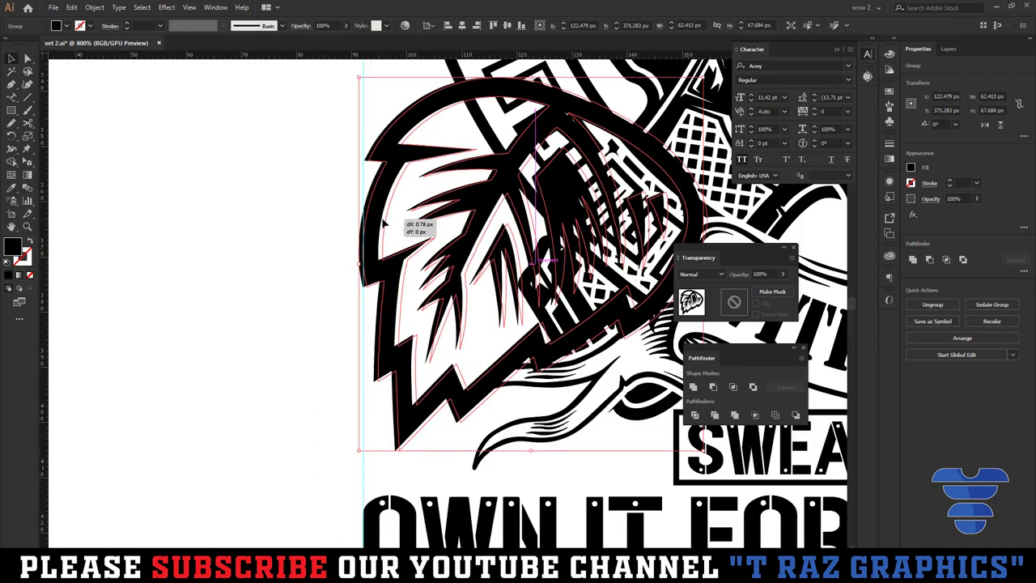
alt+scroll(416, 227, down, 2)
alt+scroll(379, 234, down, 3)
alt+scroll(348, 243, down, 1)
shift+click(567, 275)
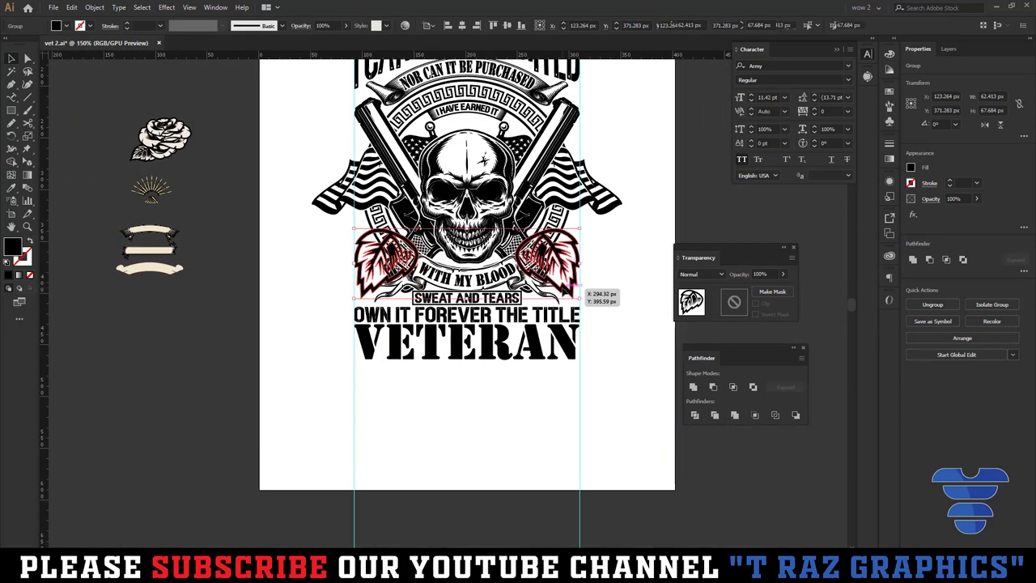
click(618, 305)
drag(619, 306, 601, 343)
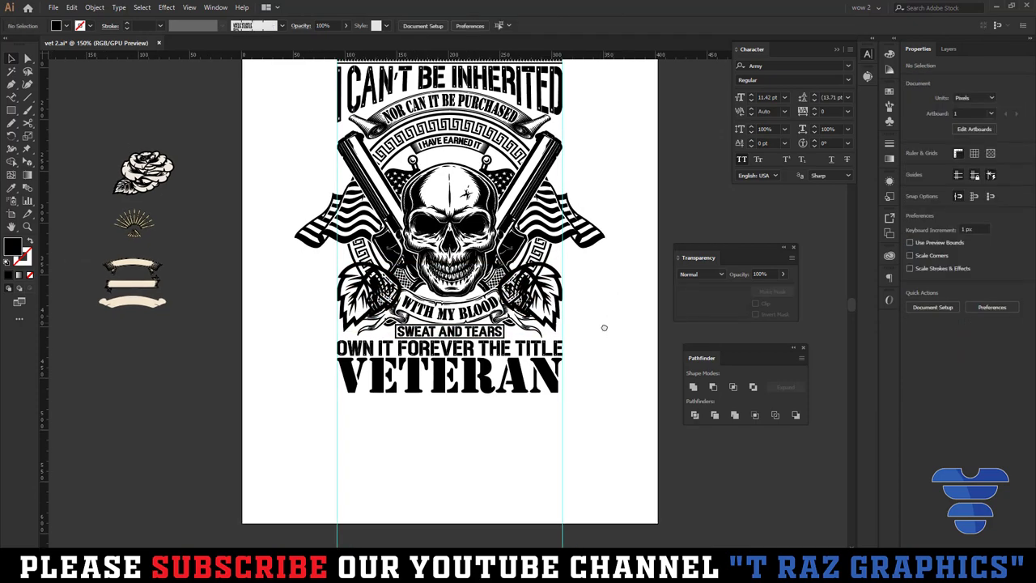
- Apply Offset Path to the whole skull design group
click(541, 239)
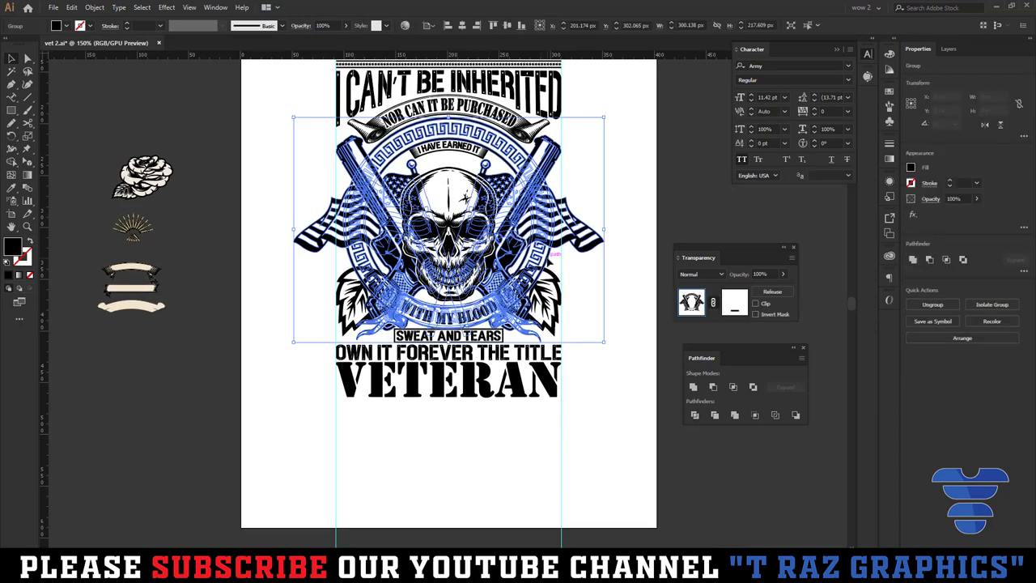
alt+scroll(541, 236, up, 2)
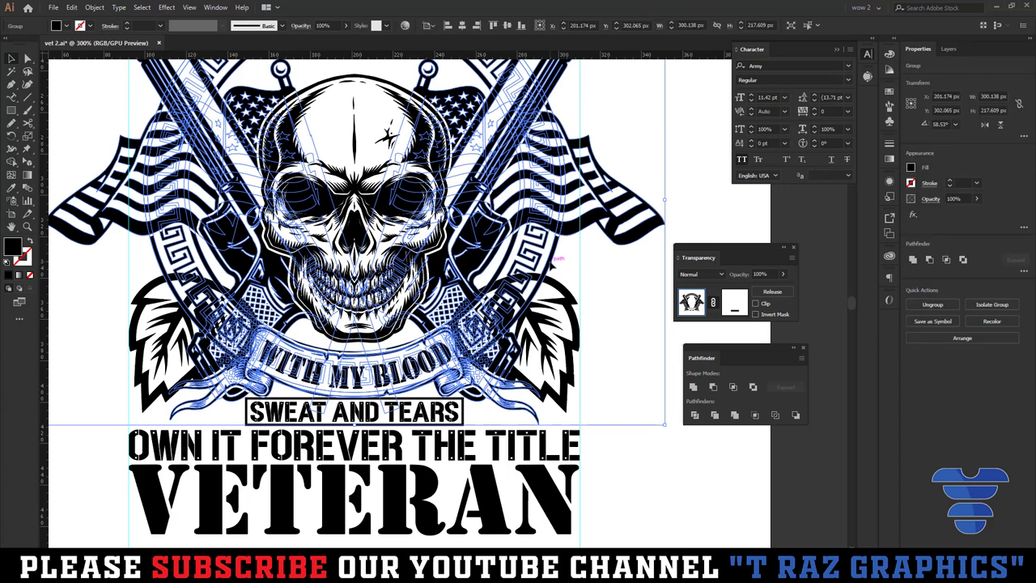
key(Return)
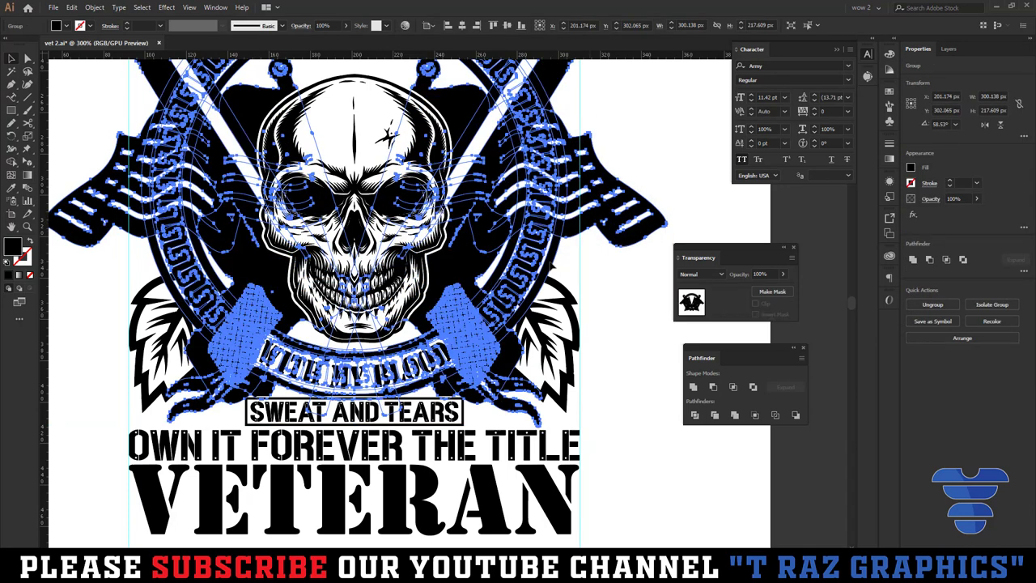
click(555, 266)
- Make an opacity mask on the two leaves and paste the design artwork into it
click(534, 324)
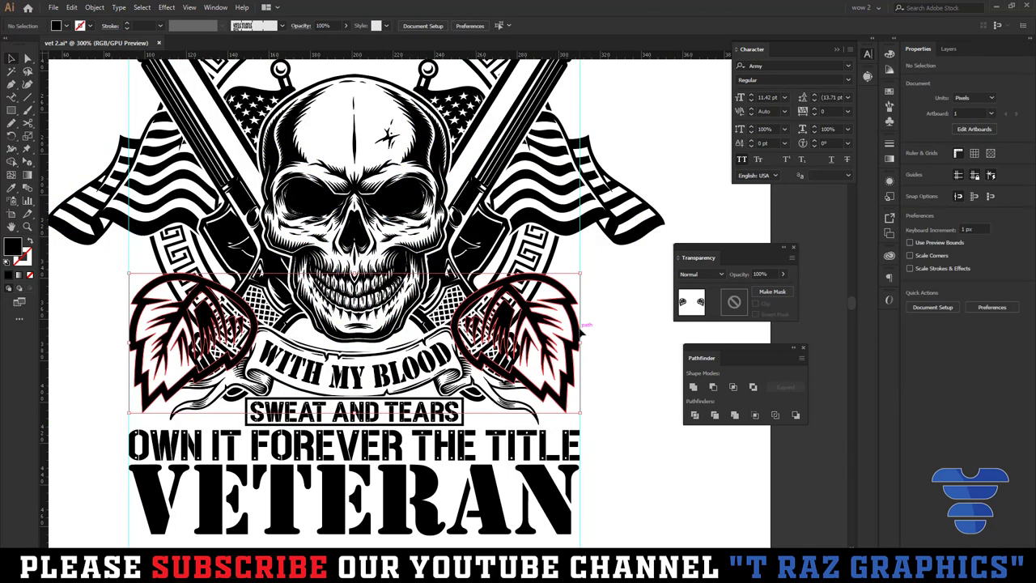
click(734, 302)
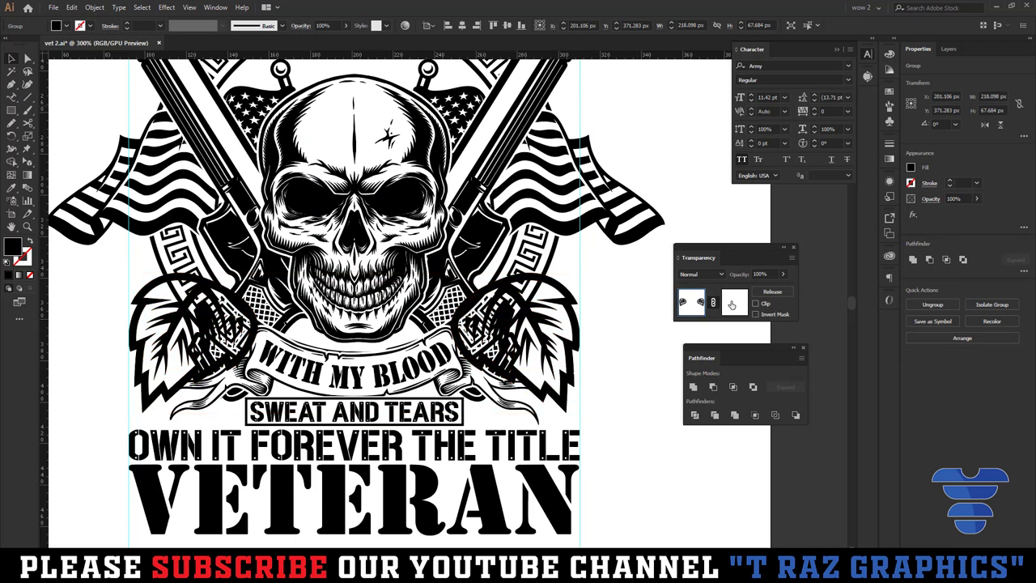
key(ctrl+f)
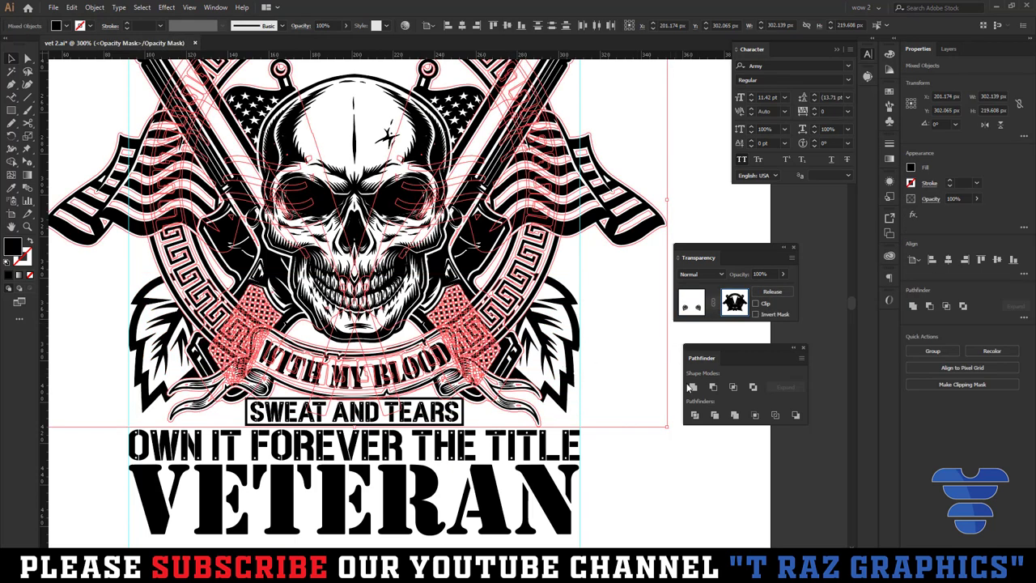
click(668, 382)
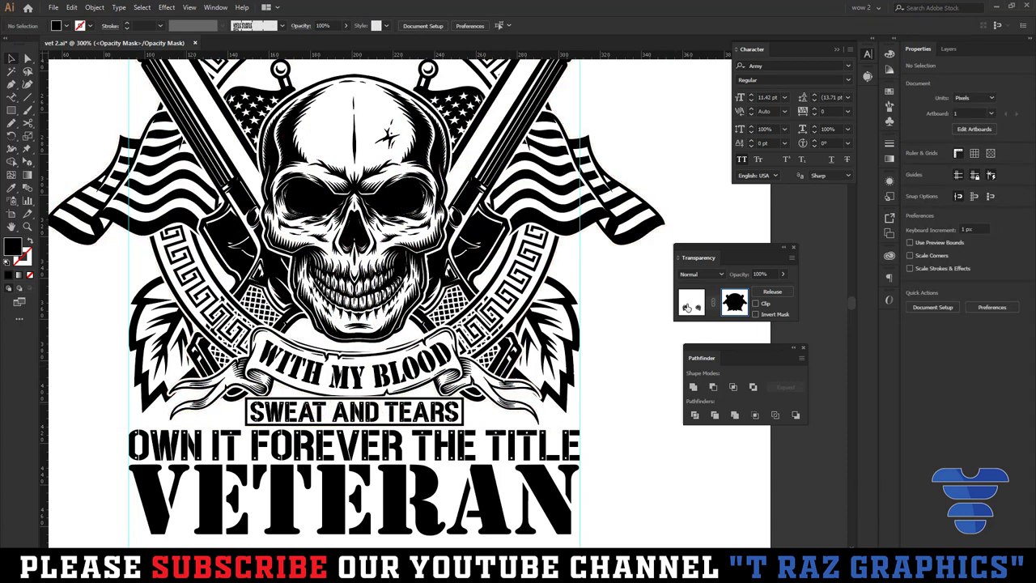
click(686, 308)
scroll(604, 346, down, 2)
drag(607, 485, 567, 436)
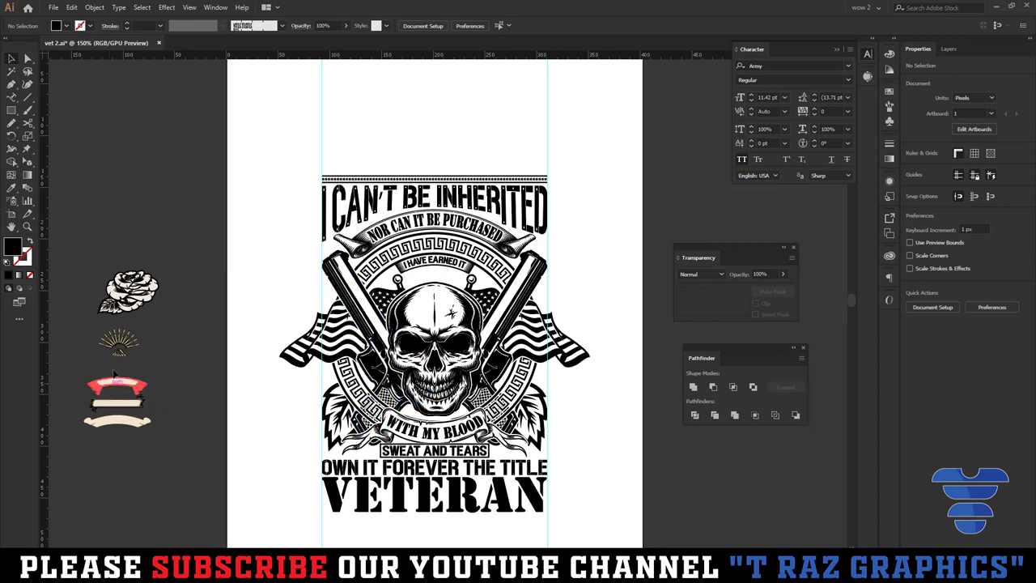
- Isolate the bullet fan group, pick out one bullet, and exit isolation
scroll(119, 344, up, 5)
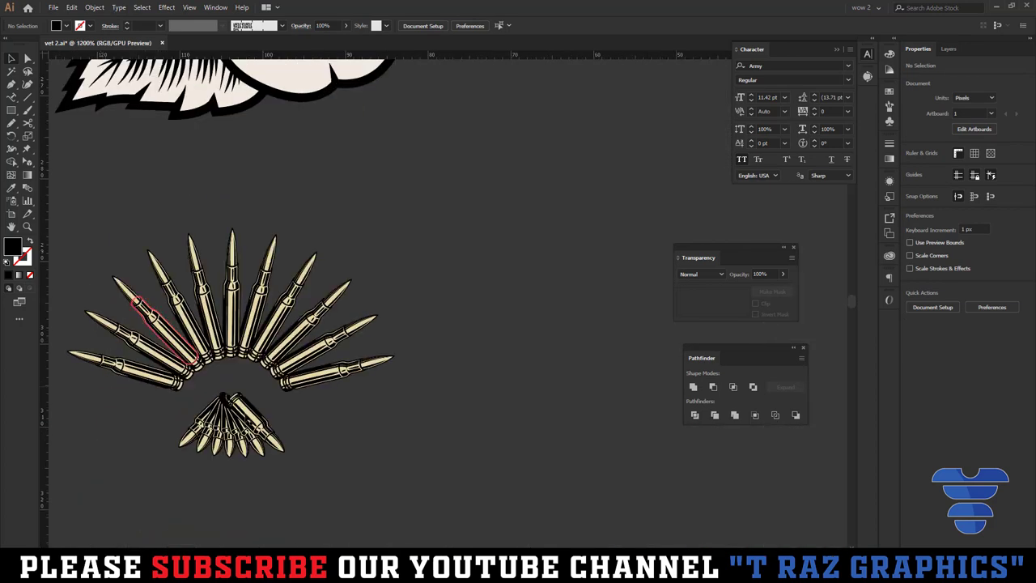
click(267, 417)
double_click(327, 373)
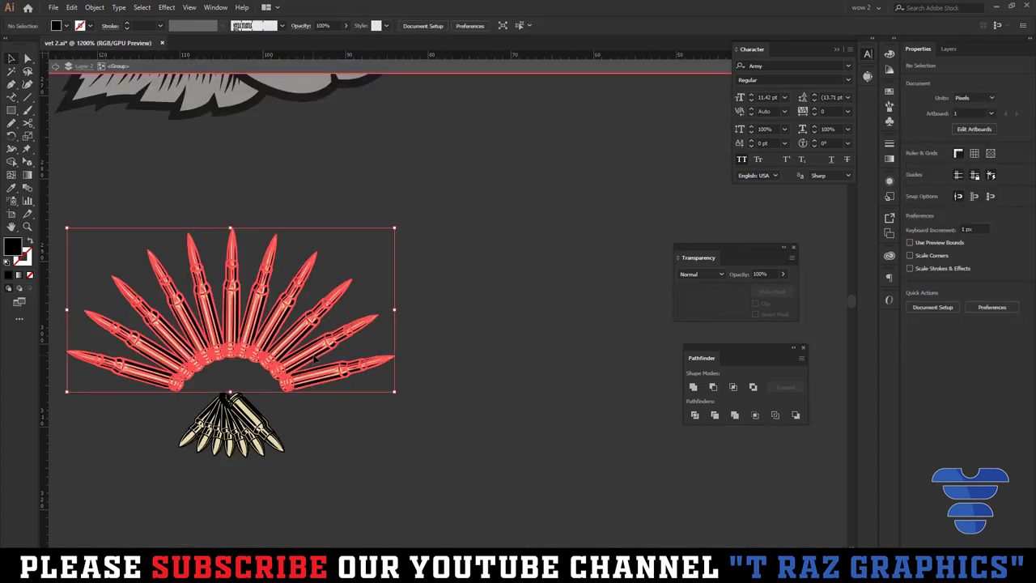
click(306, 322)
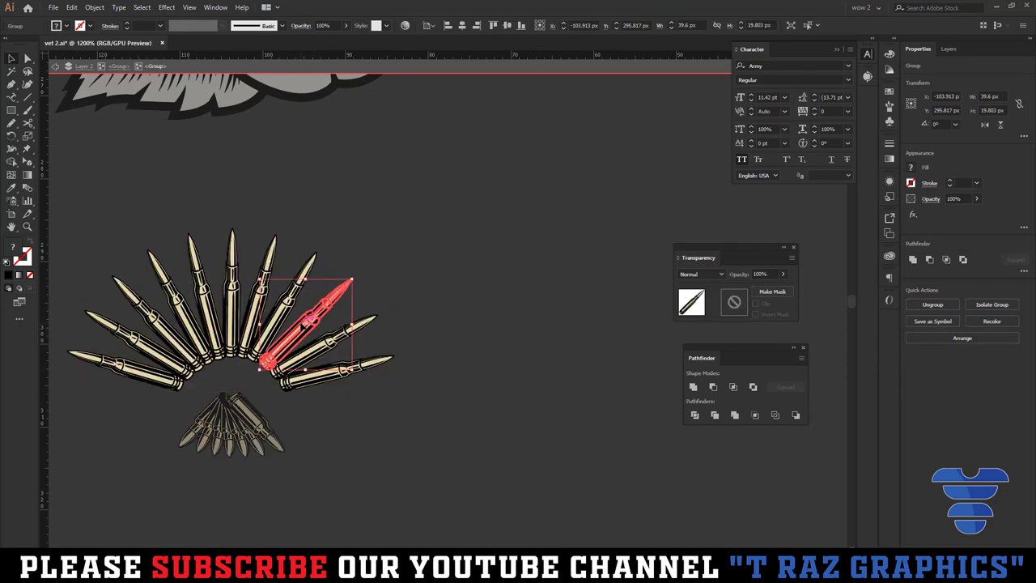
double_click(496, 399)
scroll(185, 369, down, 6)
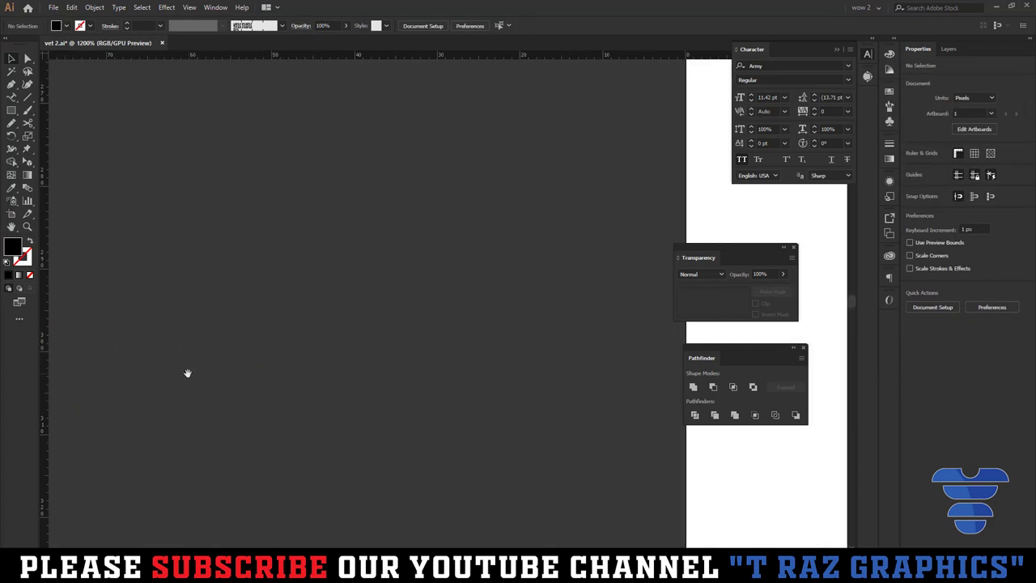
- Rotate the small bullet upright and move it to the right of the title
click(441, 299)
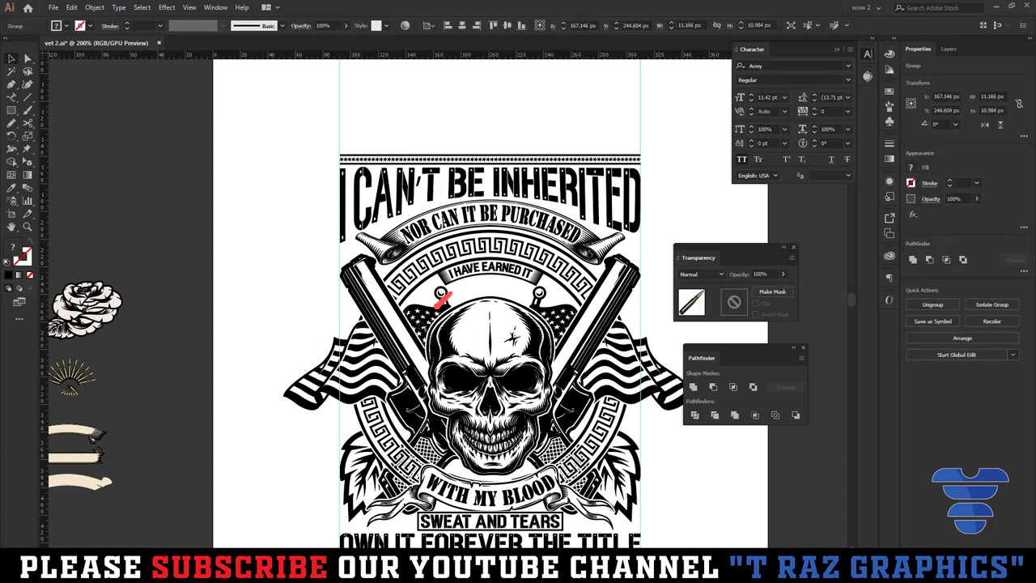
mouse_move(442, 299)
mouse_down()
mouse_move(488, 99)
mouse_move(374, 238)
mouse_move(384, 194)
mouse_up()
click(341, 216)
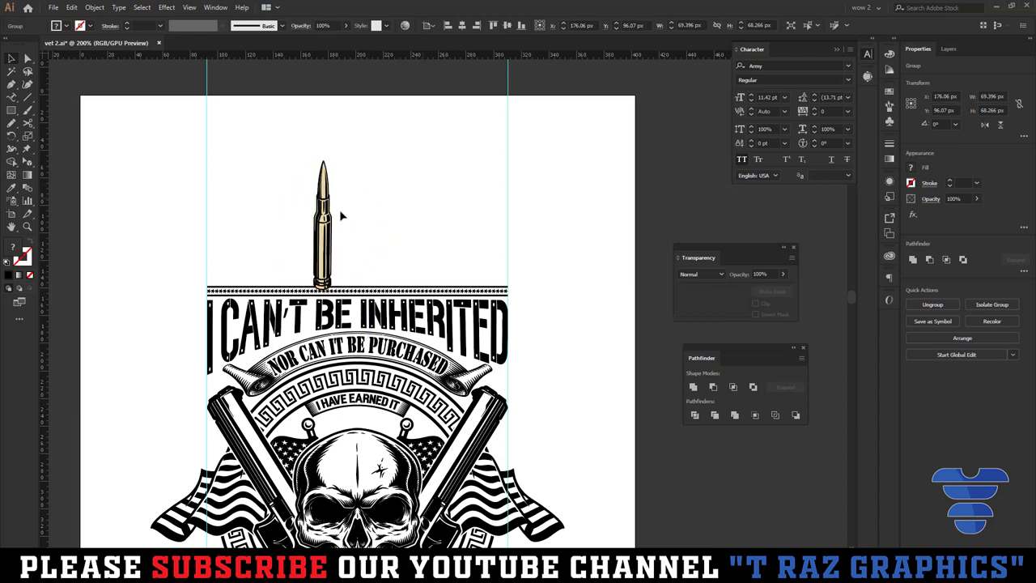
drag(323, 230, 557, 315)
key(ctrl+equal)
key(ctrl+equal)
key(ctrl+equal)
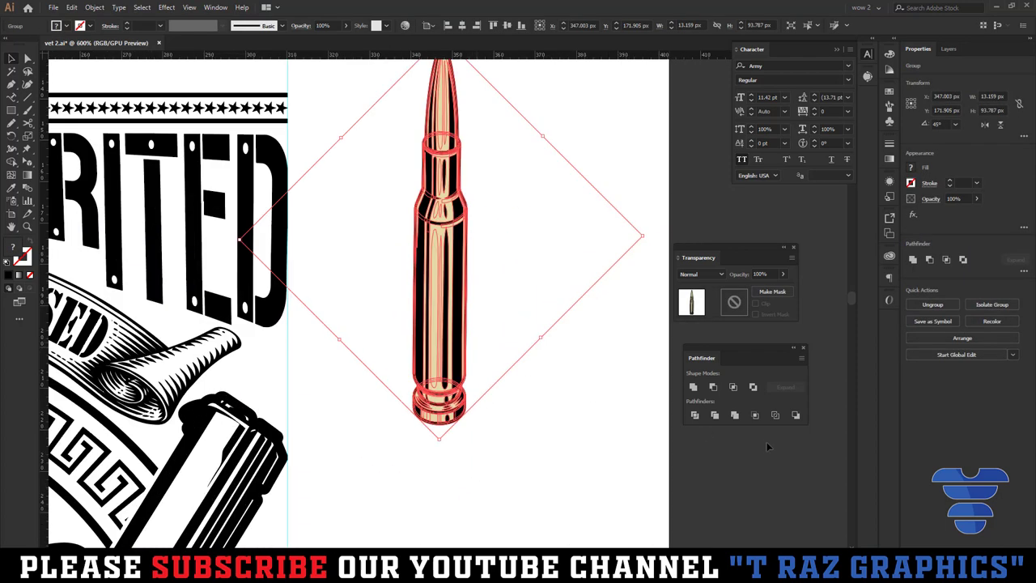
- Divide the bullet with Pathfinder and delete its tan pieces using the Magic Wand
click(695, 418)
click(550, 358)
key(ctrl+equal)
key(ctrl+equal)
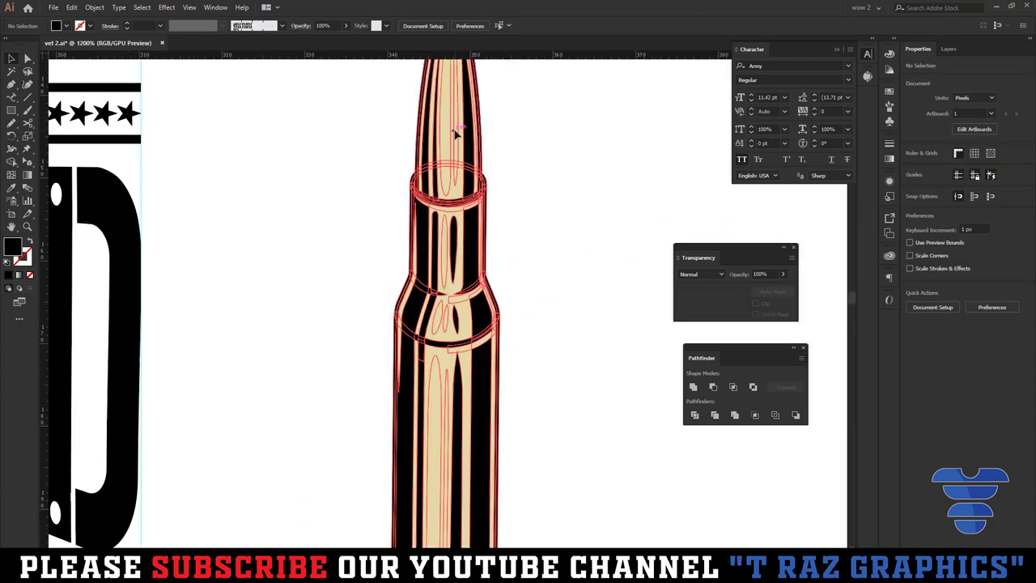
double_click(455, 134)
key(y)
click(456, 134)
key(Delete)
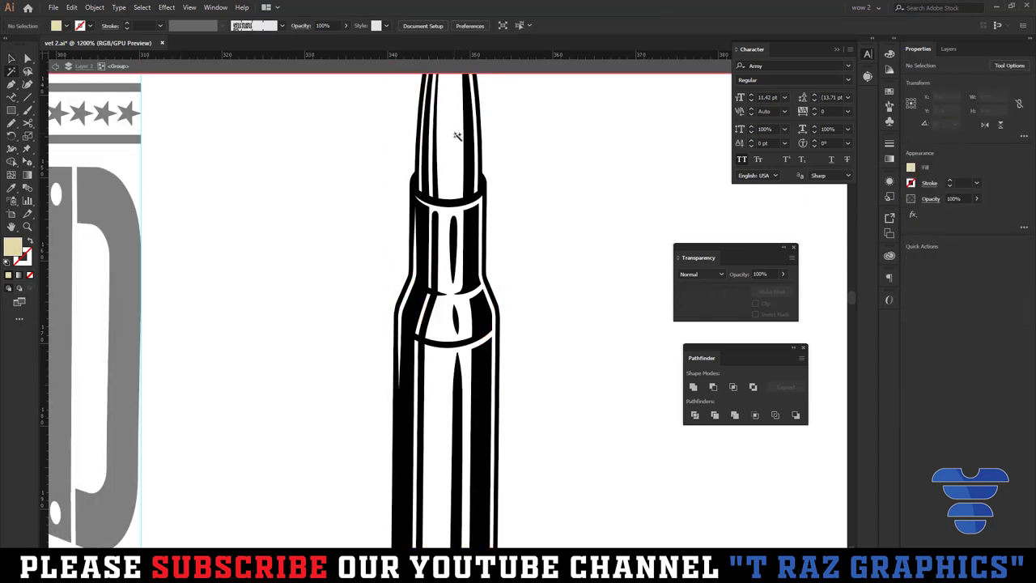
key(Escape)
- Shrink the black-and-white bullet proportionally
key(ctrl+minus)
key(ctrl+a)
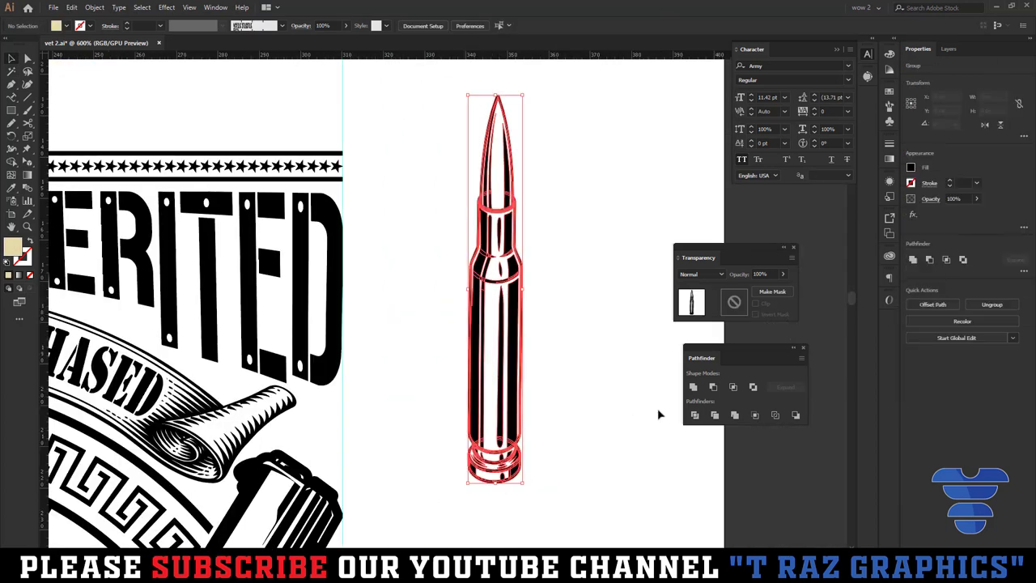
drag(496, 95, 495, 276)
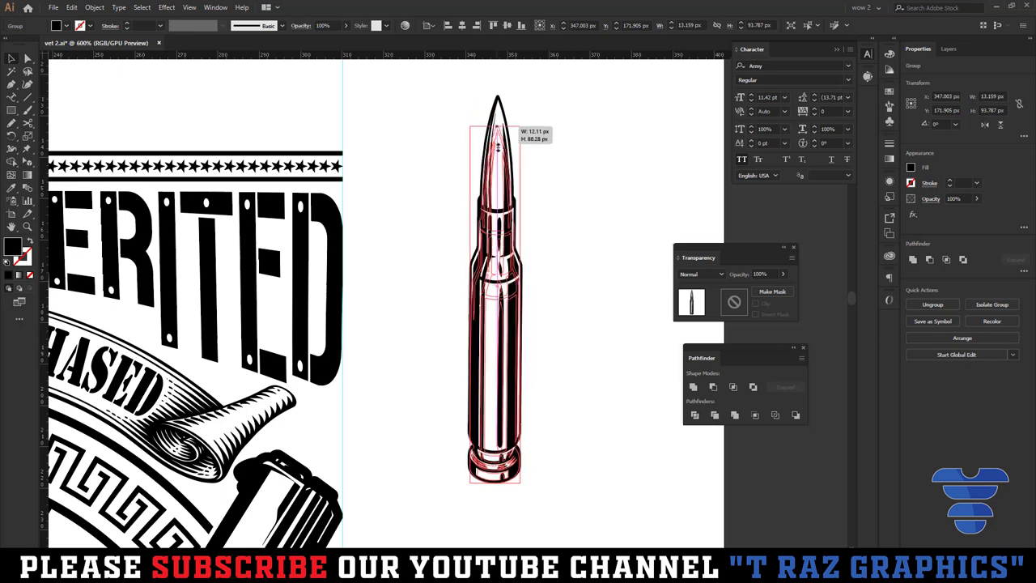
click(541, 356)
scroll(541, 356, down, 3)
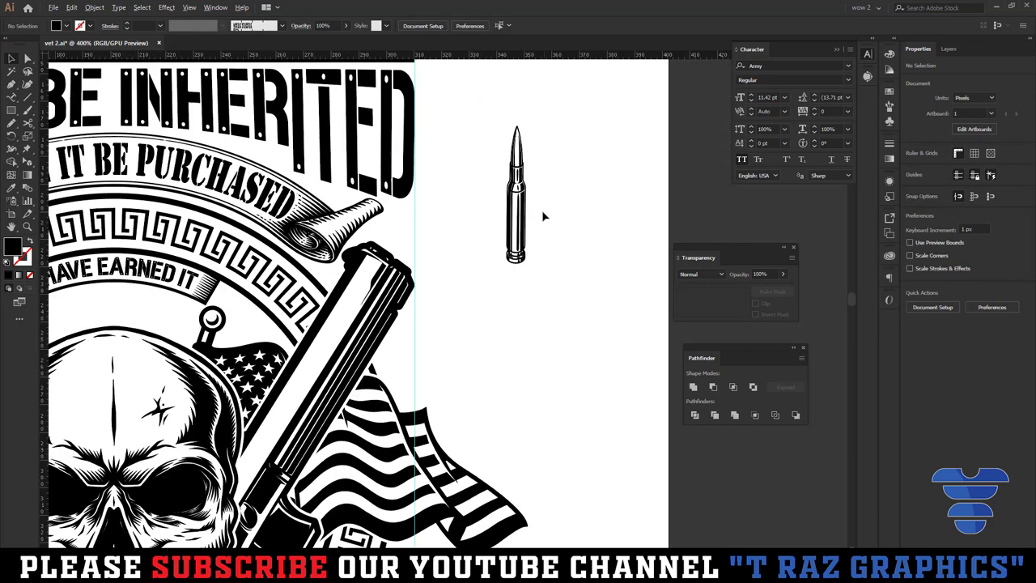
- Stretch the bullet taller to match the gun barrel and park it right of the design
alt+scroll(542, 210, down, 3)
drag(530, 224, 437, 344)
drag(437, 259, 438, 206)
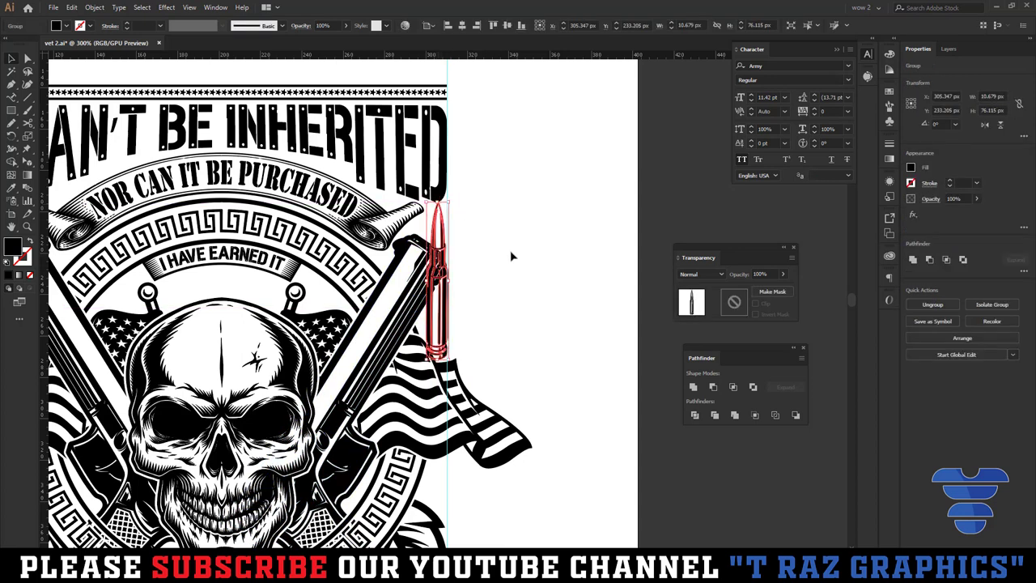
click(510, 250)
drag(443, 302, 598, 251)
click(577, 354)
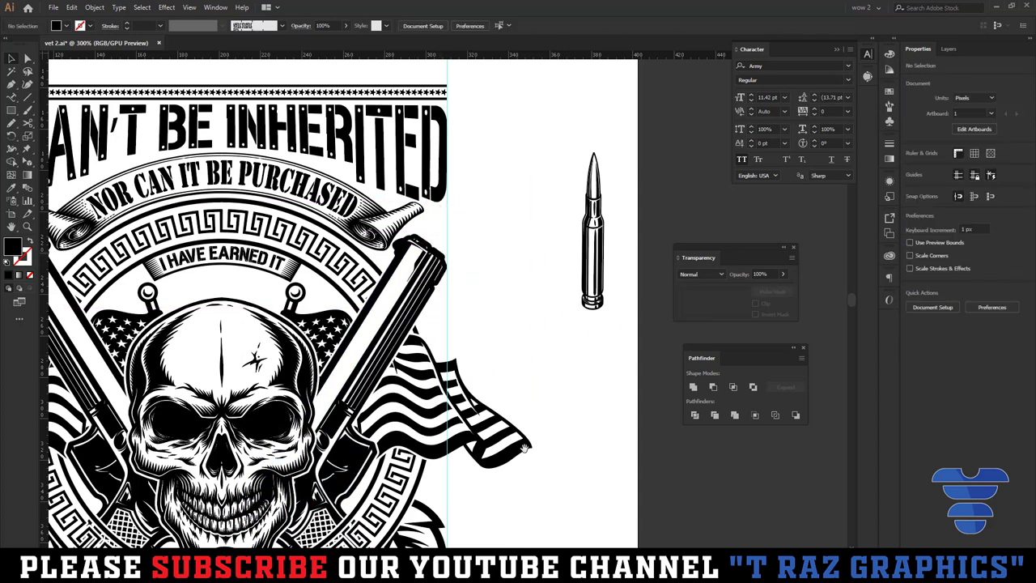
scroll(666, 213, down, 3)
click(581, 324)
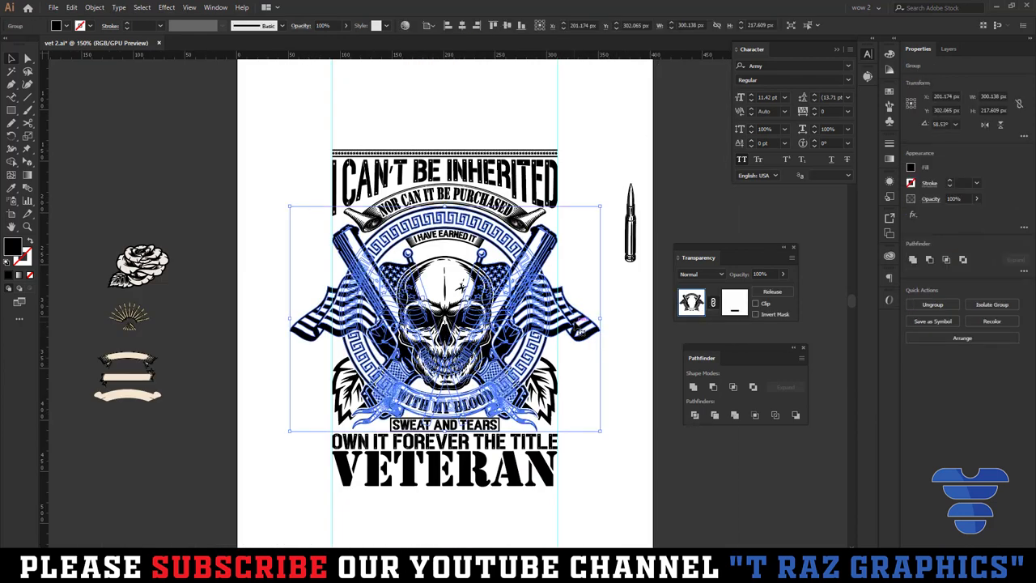
- Erase the crossed flags' left and right ends that stick out past the design edges
double_click(582, 332)
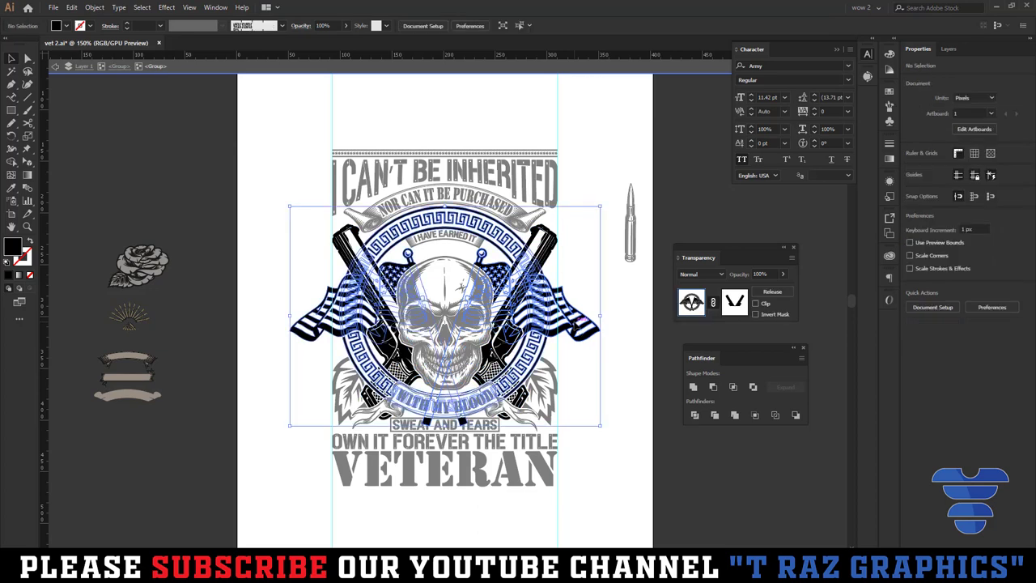
click(579, 328)
double_click(576, 328)
click(575, 328)
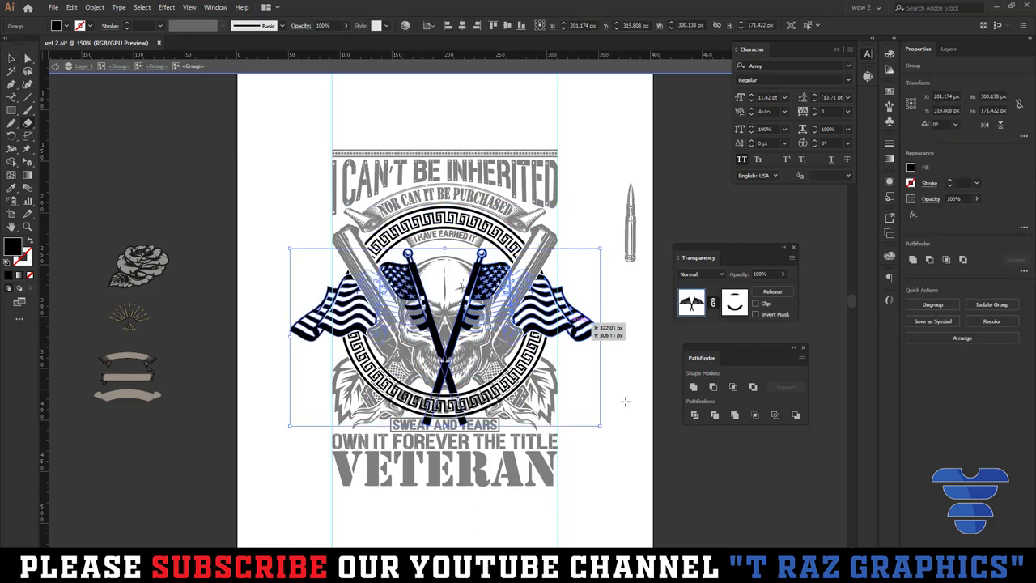
key(shift+e)
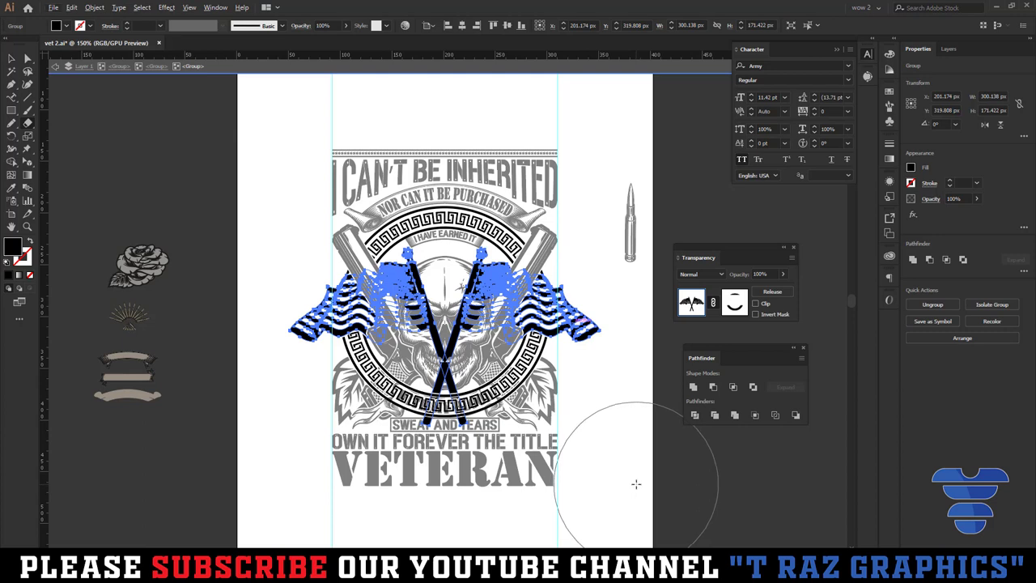
mouse_move(584, 291)
mouse_down()
mouse_move(555, 191)
mouse_move(557, 146)
mouse_up()
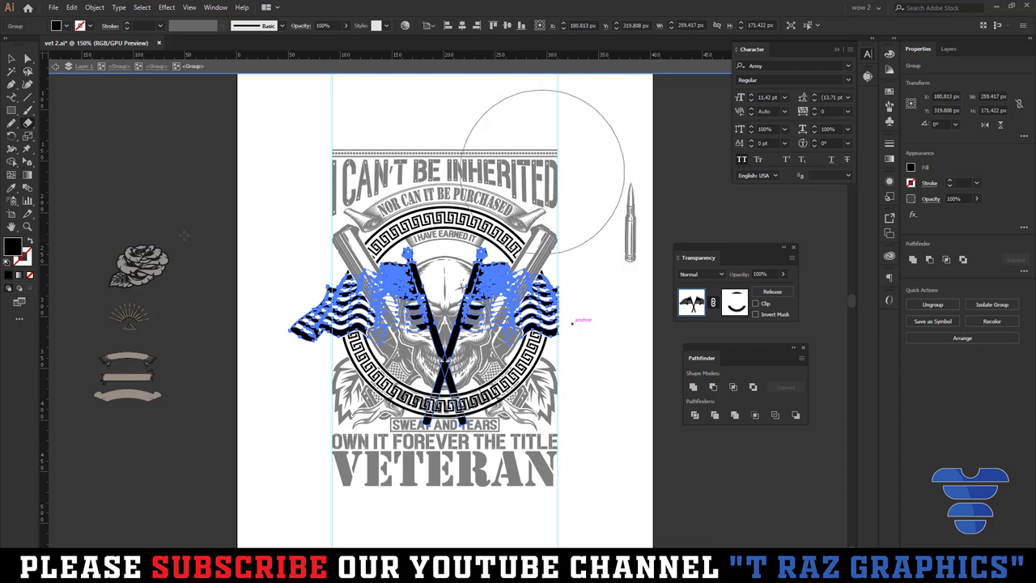
mouse_move(230, 154)
mouse_down()
mouse_move(340, 477)
mouse_move(331, 515)
mouse_move(340, 516)
mouse_up()
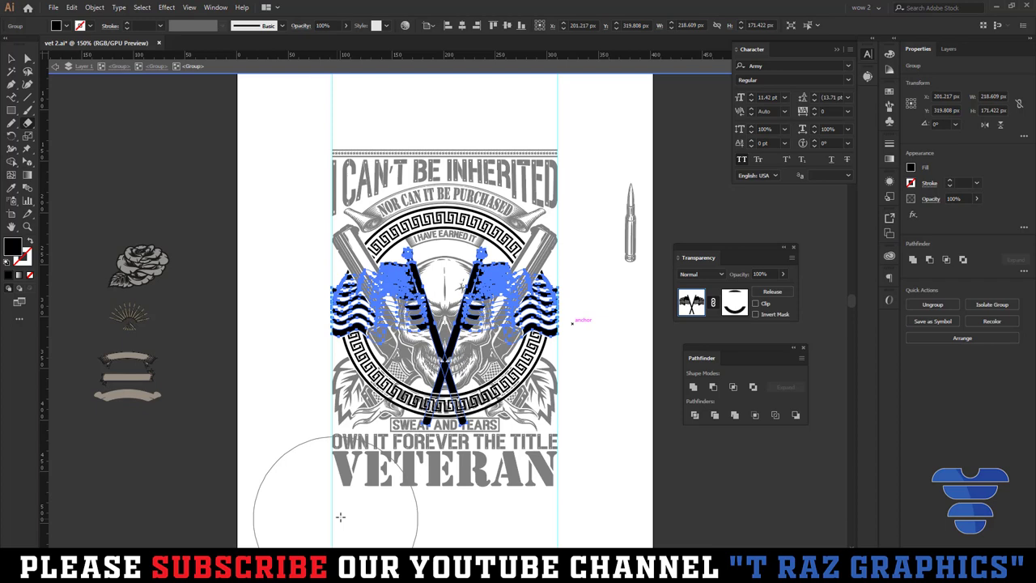
click(595, 417)
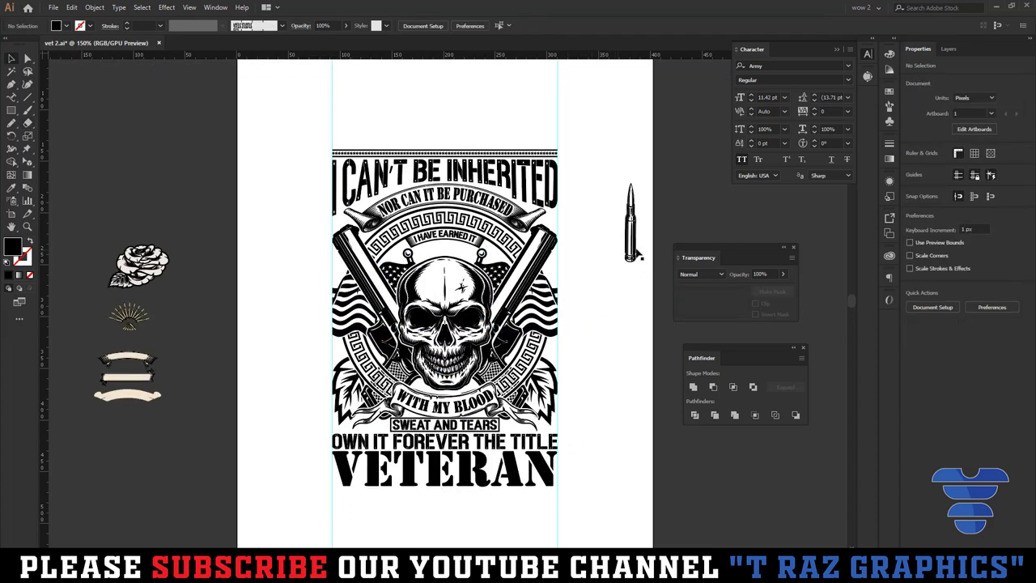
- Position the bullet beside the right gun barrel at the design's right edge
click(639, 195)
mouse_move(639, 195)
mouse_down()
mouse_move(635, 214)
mouse_move(430, 312)
mouse_up()
scroll(631, 249, up, 1)
scroll(636, 256, up, 3)
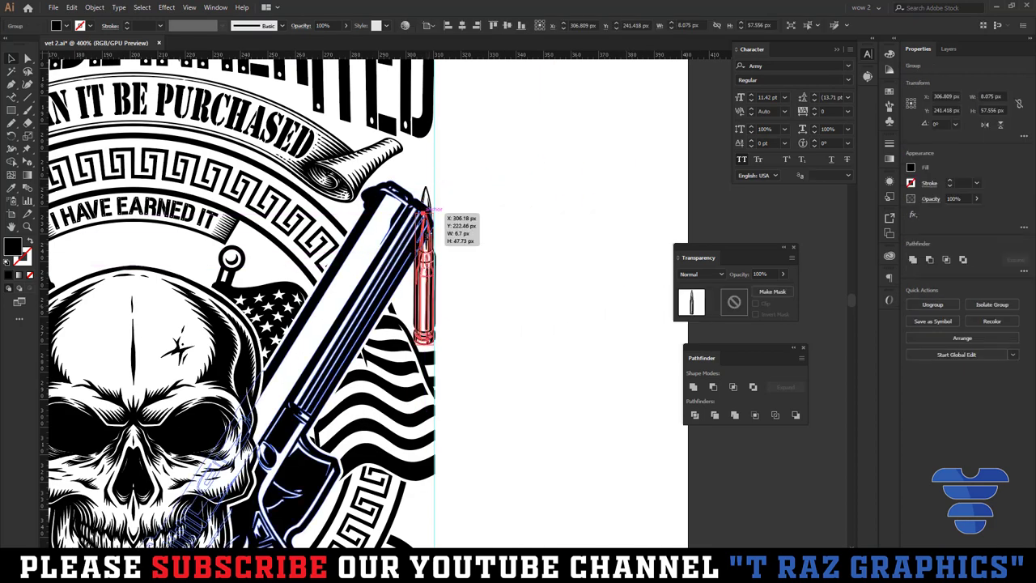
scroll(425, 275, up, 1)
scroll(425, 275, up, 1)
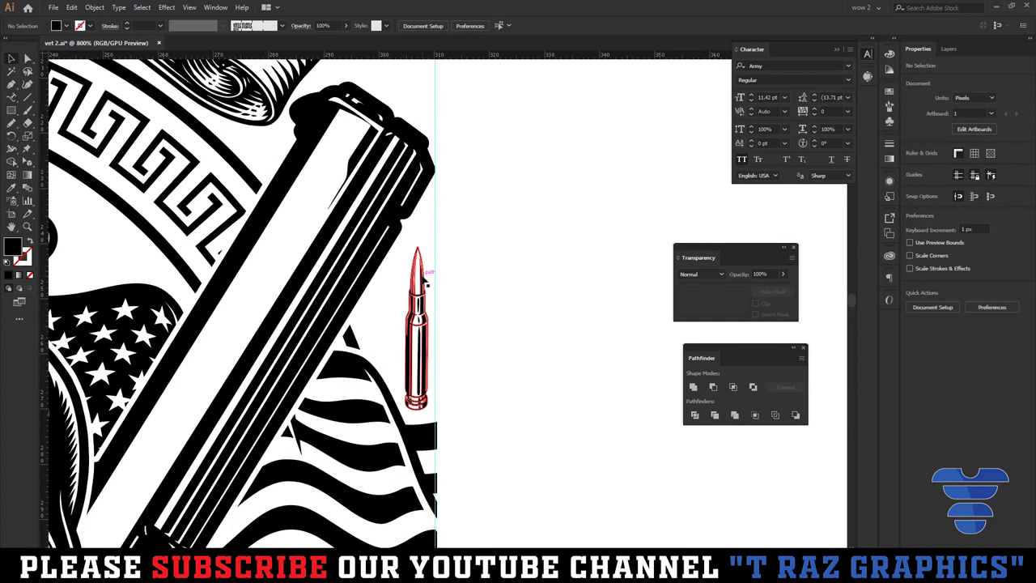
mouse_move(420, 244)
mouse_down()
mouse_move(403, 349)
mouse_move(421, 349)
mouse_up()
scroll(424, 338, up, 3)
click(449, 353)
- Alt-drag a horizontal copy of the bullet to the design's left edge
scroll(526, 350, down, 2)
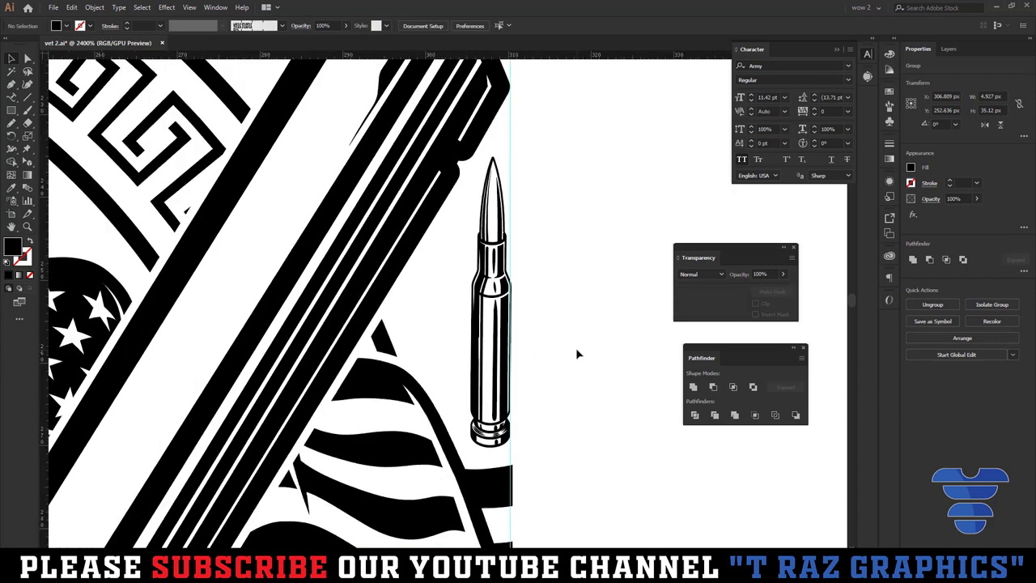
scroll(575, 347, down, 4)
drag(555, 353, 114, 354)
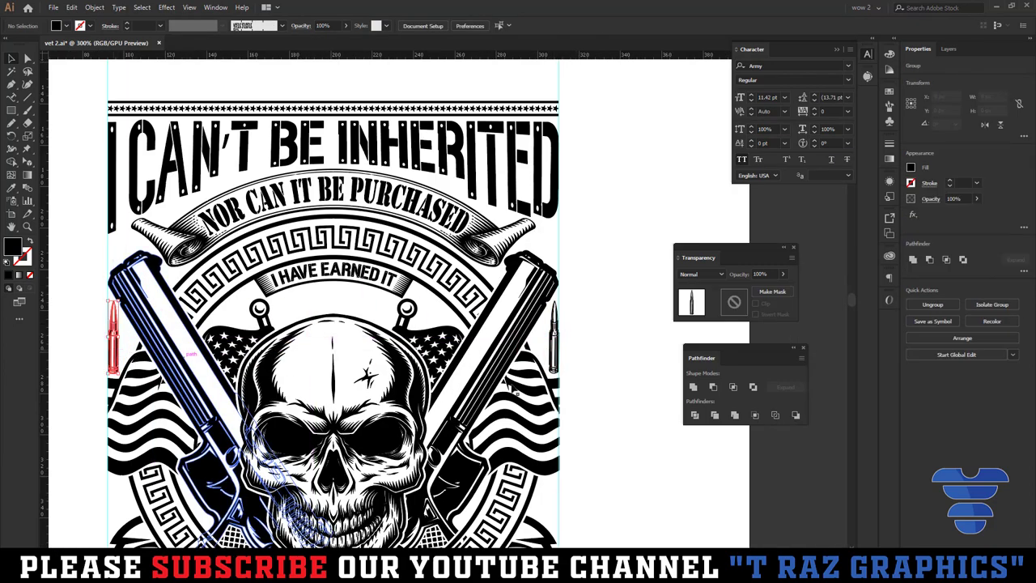
scroll(598, 374, down, 2)
drag(615, 399, 583, 295)
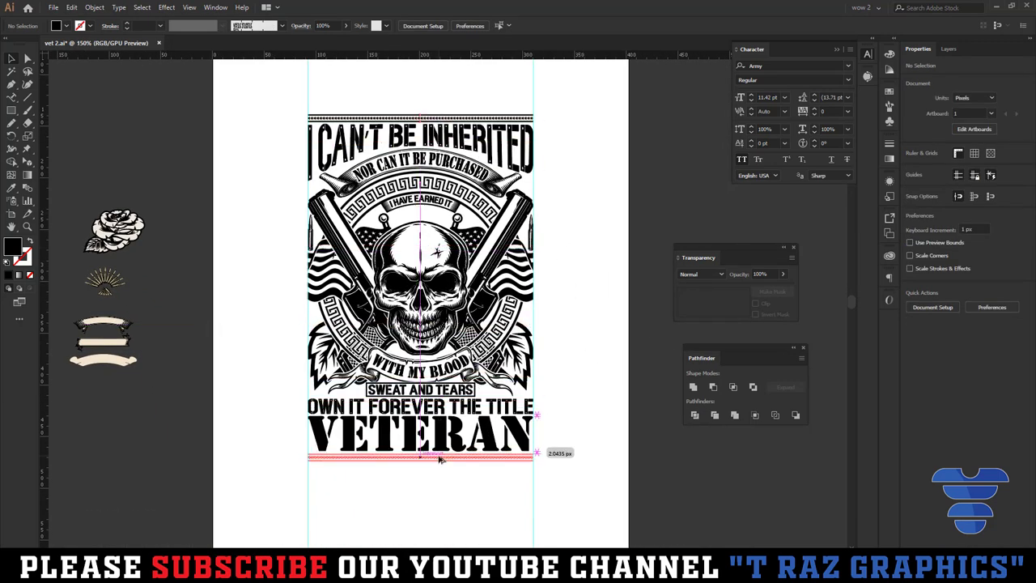
- Alt-drag a copy of the top star strip below VETERAN and adjust its position
drag(439, 118, 440, 458)
click(467, 481)
scroll(456, 458, up, 5)
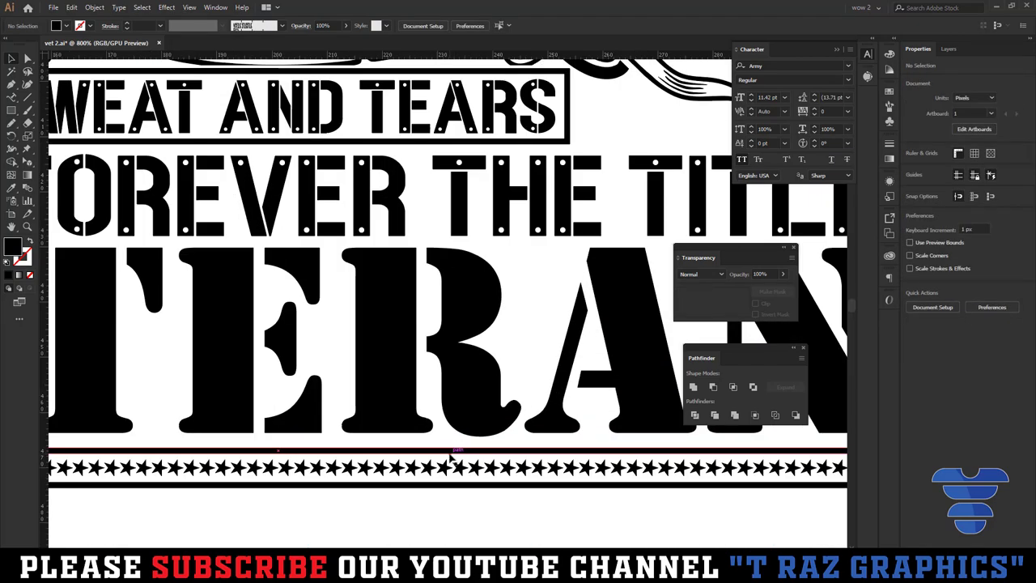
click(447, 459)
click(450, 459)
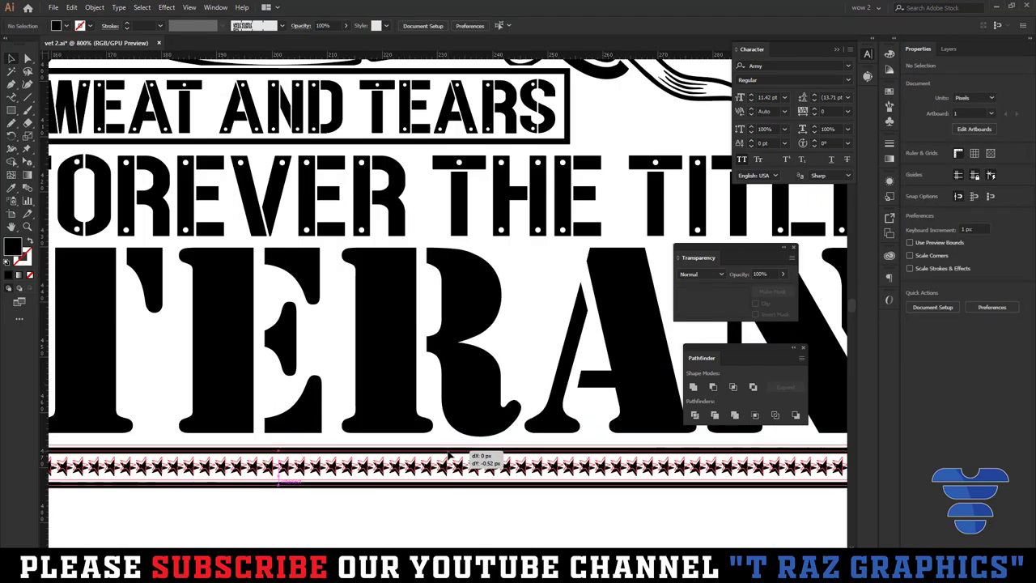
scroll(446, 468, down, 5)
click(518, 499)
scroll(542, 469, up, 1)
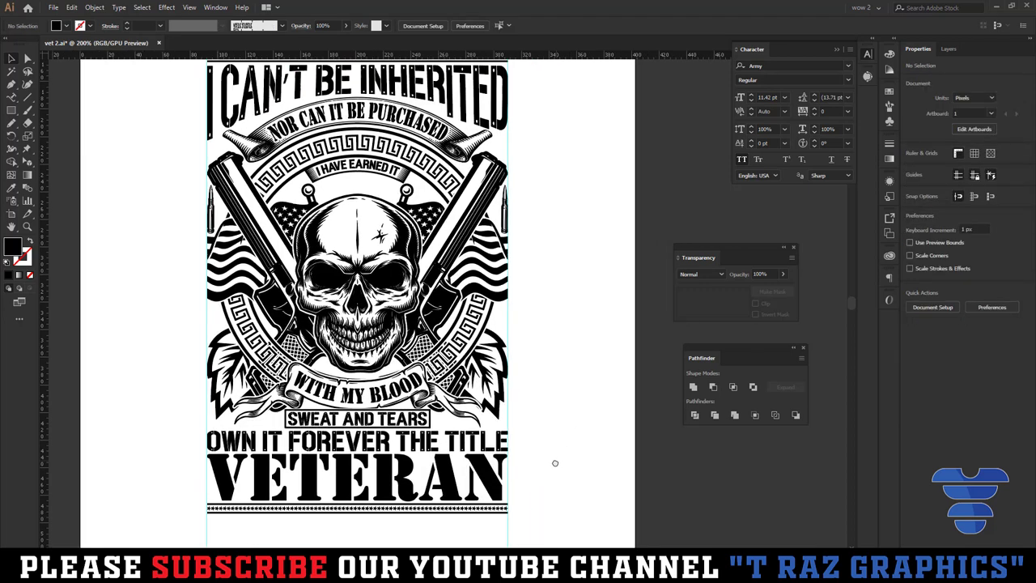
scroll(558, 421, right, 1)
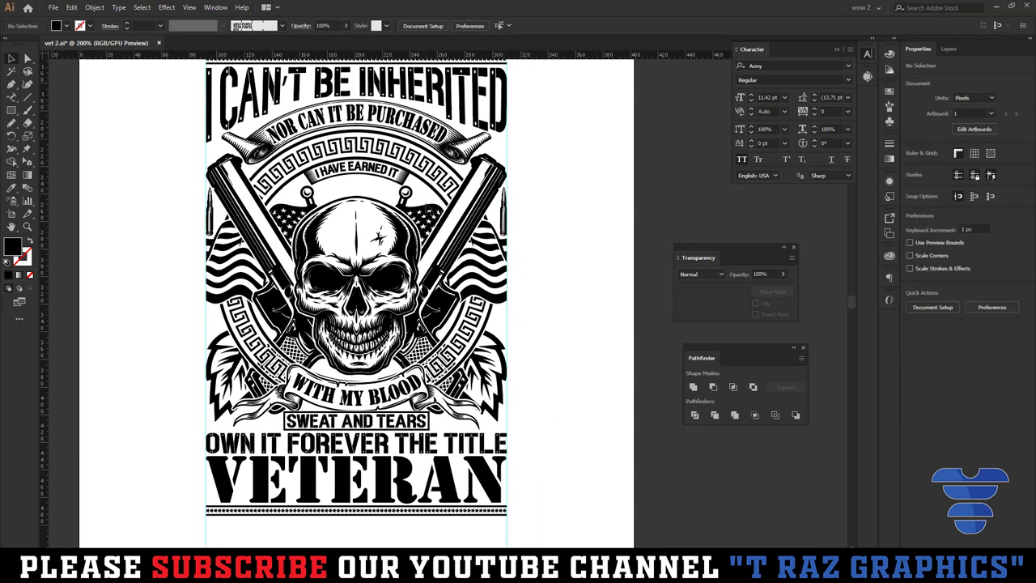
scroll(535, 242, up, 1)
scroll(547, 295, left, 1)
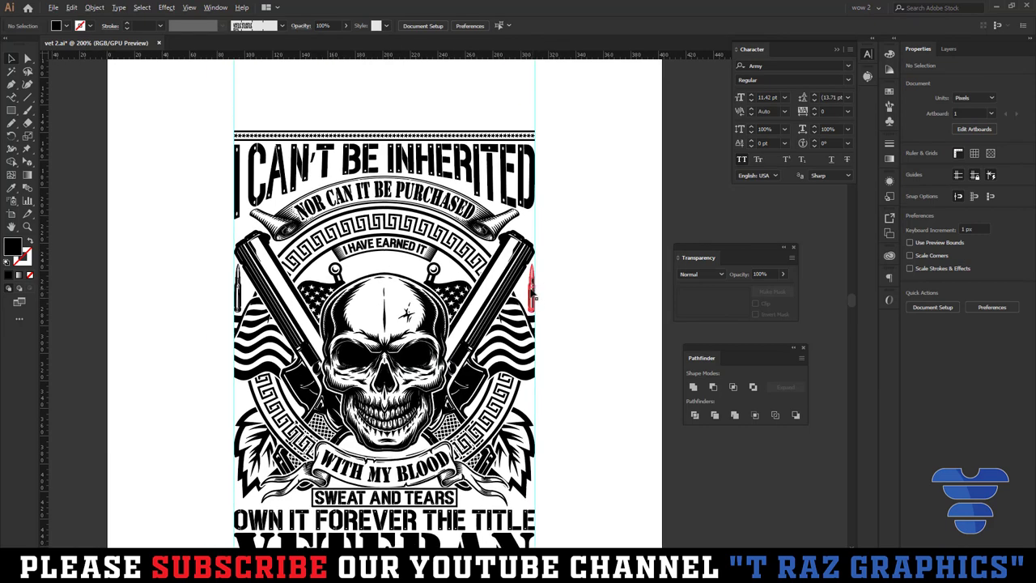
- Move a loose bullet into blank space beside the artboard and shorten it
drag(533, 295, 564, 155)
scroll(599, 154, up, 2)
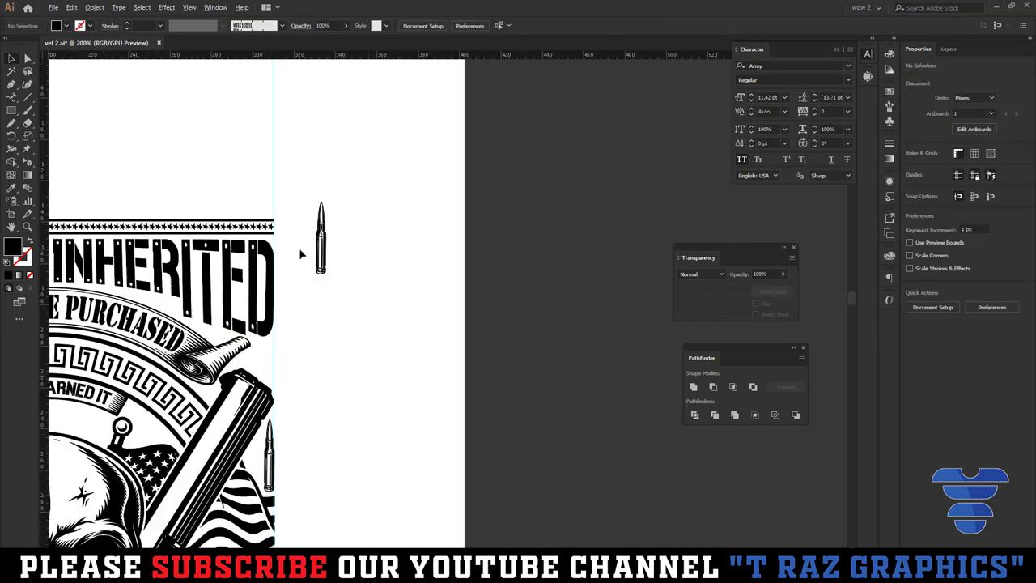
scroll(299, 254, up, 1)
scroll(370, 289, up, 2)
drag(455, 409, 275, 190)
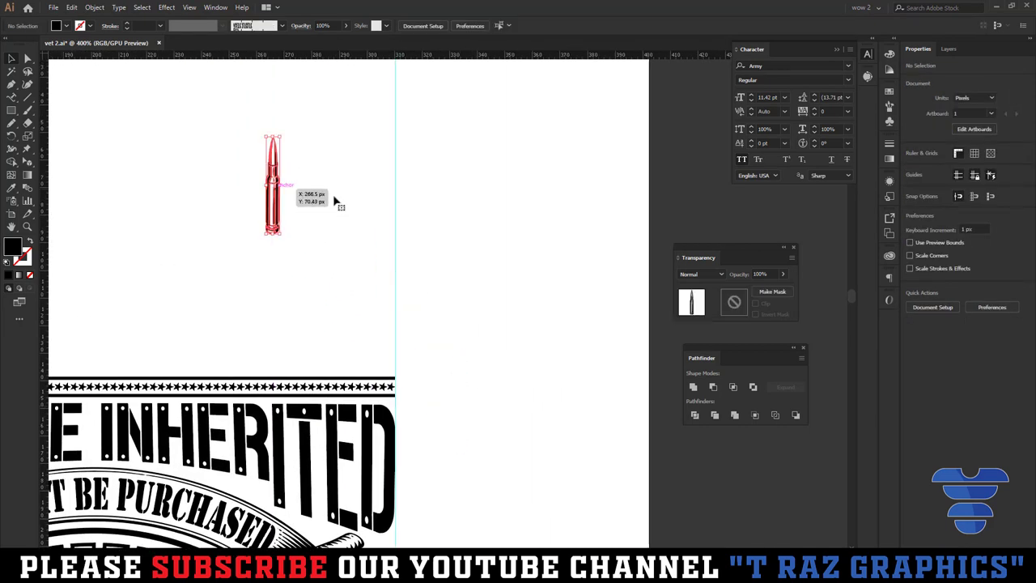
scroll(348, 243, up, 1)
scroll(357, 267, left, 1)
scroll(356, 283, up, 1)
mouse_move(342, 254)
mouse_down()
mouse_move(343, 297)
mouse_move(354, 214)
mouse_move(343, 417)
mouse_move(363, 327)
mouse_move(310, 281)
mouse_up()
click(378, 330)
- Group the bullet and its flipped copy, then pick the Rotate tool
scroll(357, 219, up, 2)
click(364, 267)
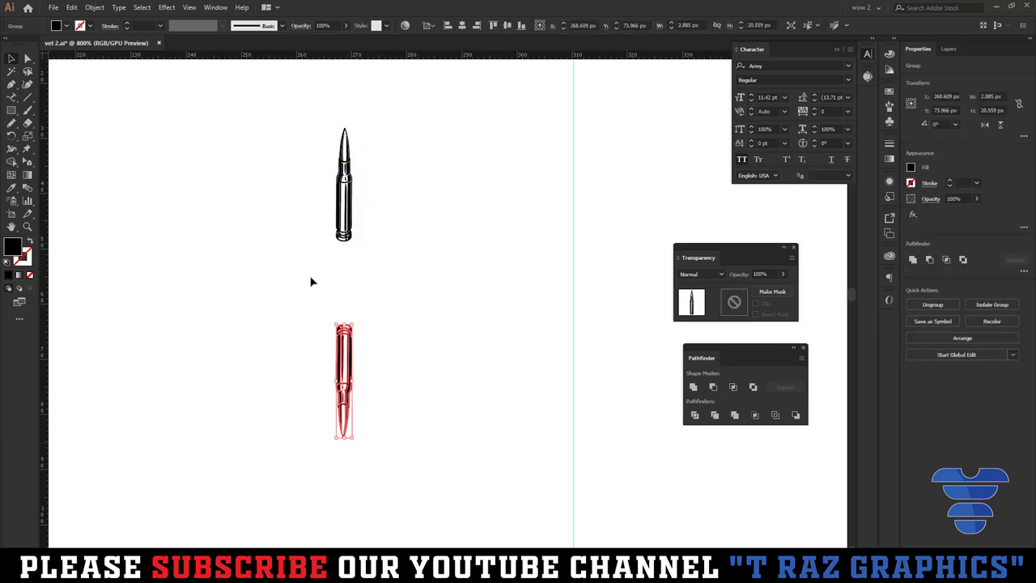
drag(421, 361, 324, 208)
key(ctrl+g)
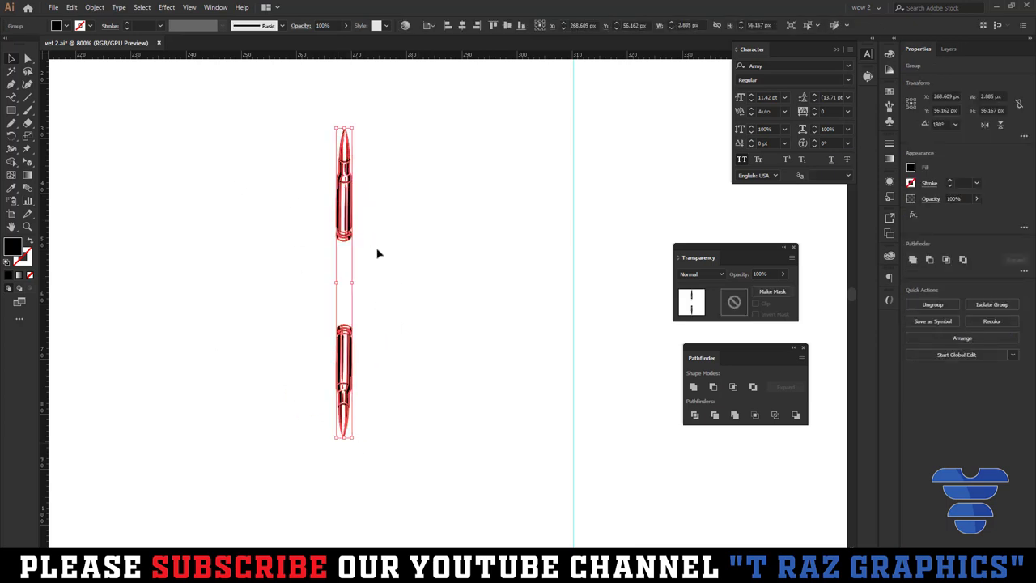
click(10, 136)
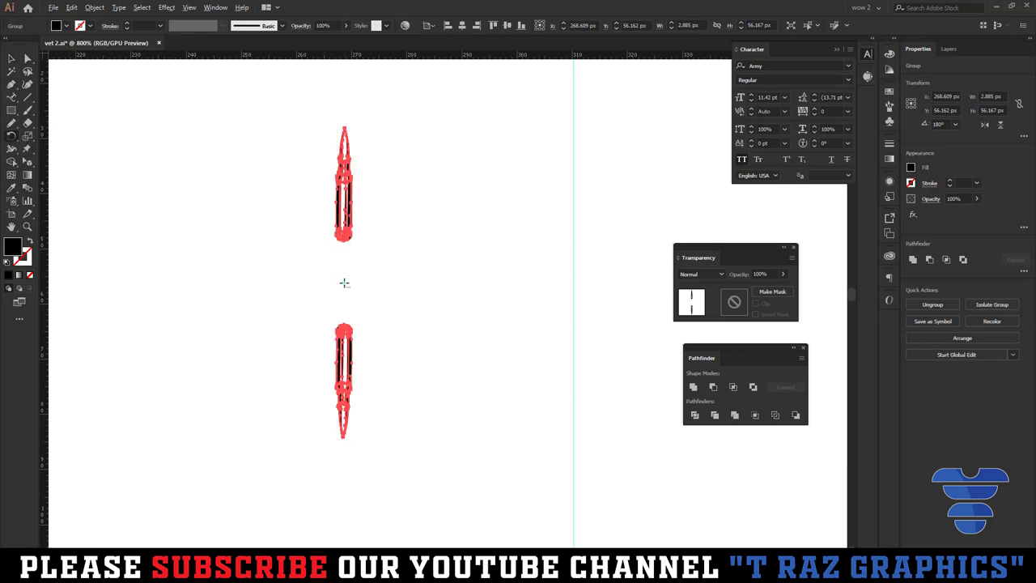
- Copy the bullet pair in 360/30 rotation steps around a centre between them to form a radial ring
alt+click(344, 283)
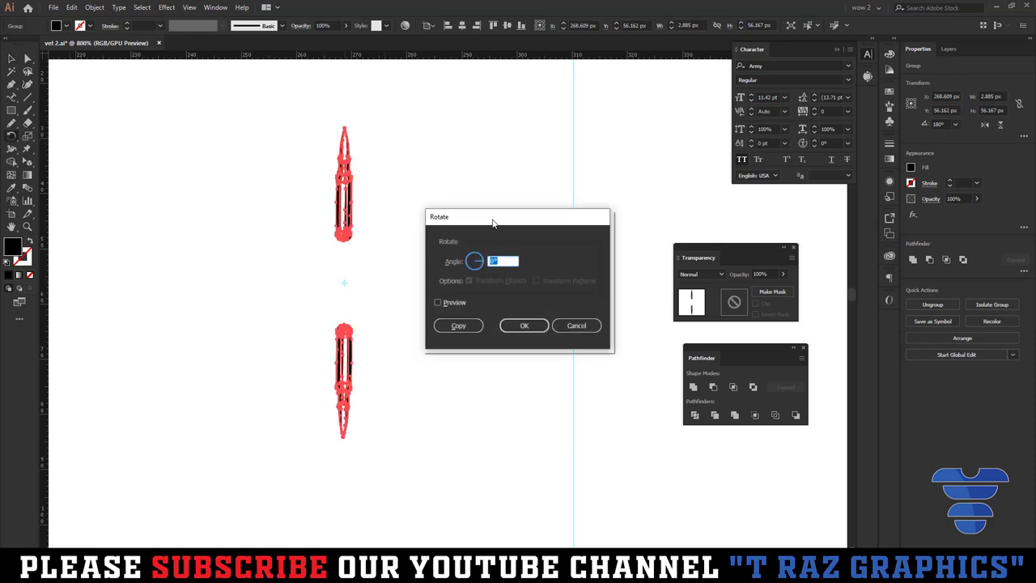
drag(493, 217, 483, 152)
text(360/30)
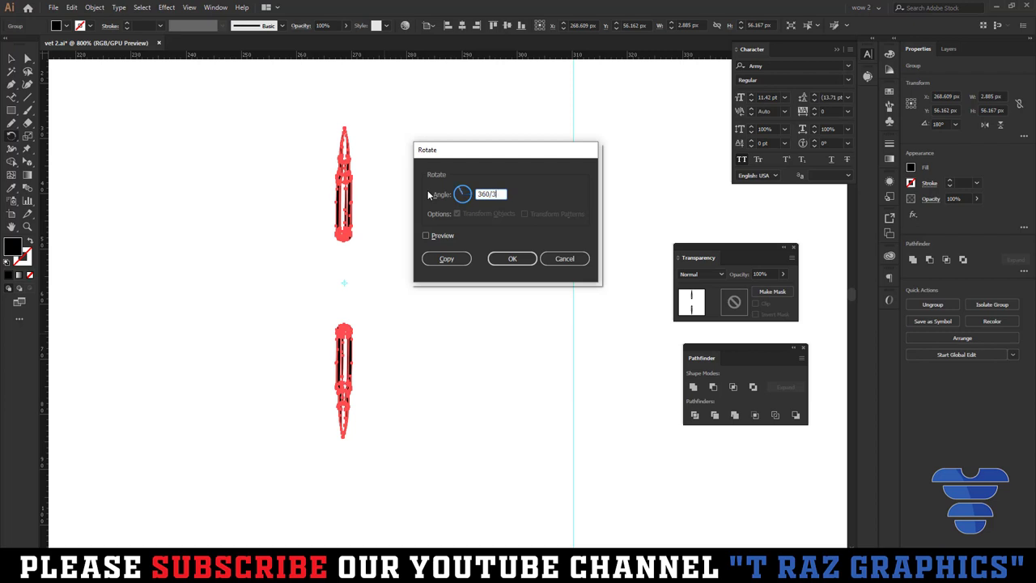
click(446, 258)
key(ctrl+d)
key(ctrl+d)
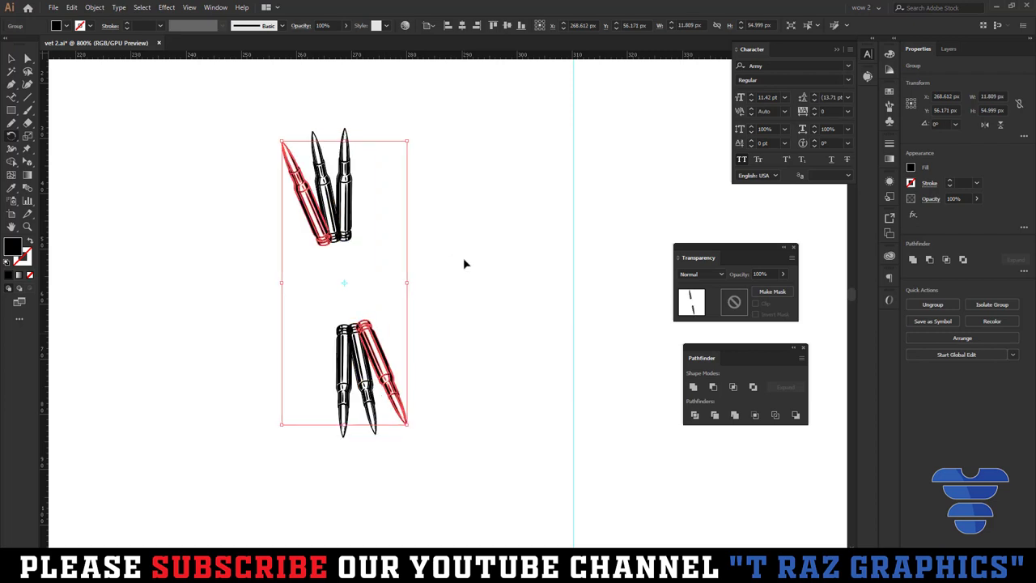
key(ctrl+d)
key(ctrl+d)
key(ctrl+d)
key(ctrl+d)
key(ctrl+d)
key(ctrl+d)
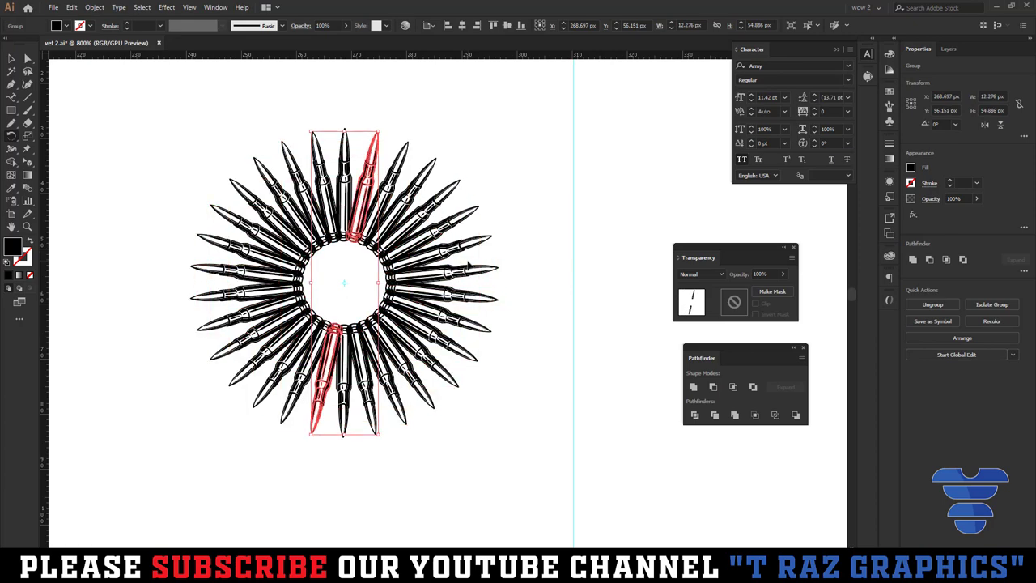
- Marquee-select every bullet in the ring and group them as one piece
click(525, 352)
key(ctrl+minus)
drag(523, 383, 285, 151)
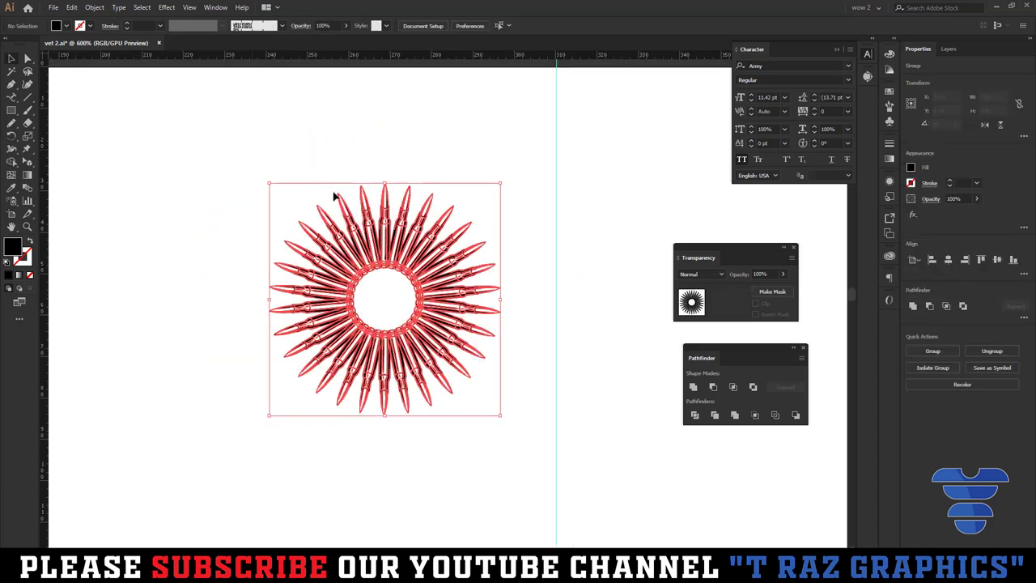
key(ctrl+g)
scroll(378, 166, down, 3)
scroll(404, 251, down, 1)
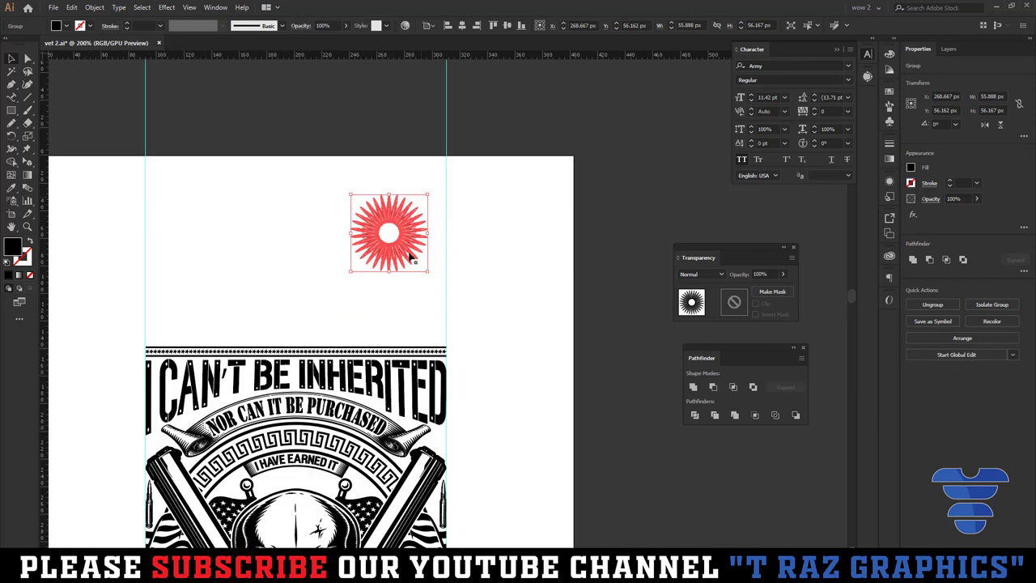
scroll(360, 211, up, 3)
- Cover the ring's lower half with a white rectangle and trial a burst copy on the skull, then remove it
drag(560, 370, 261, 242)
click(509, 326)
scroll(504, 305, down, 2)
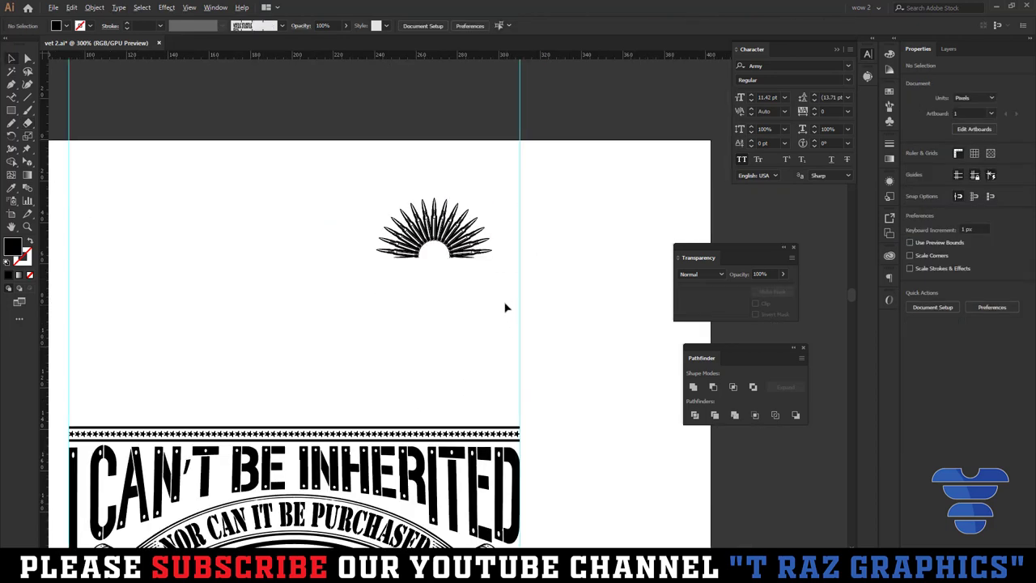
scroll(502, 306, down, 2)
scroll(499, 307, down, 2)
drag(478, 197, 411, 409)
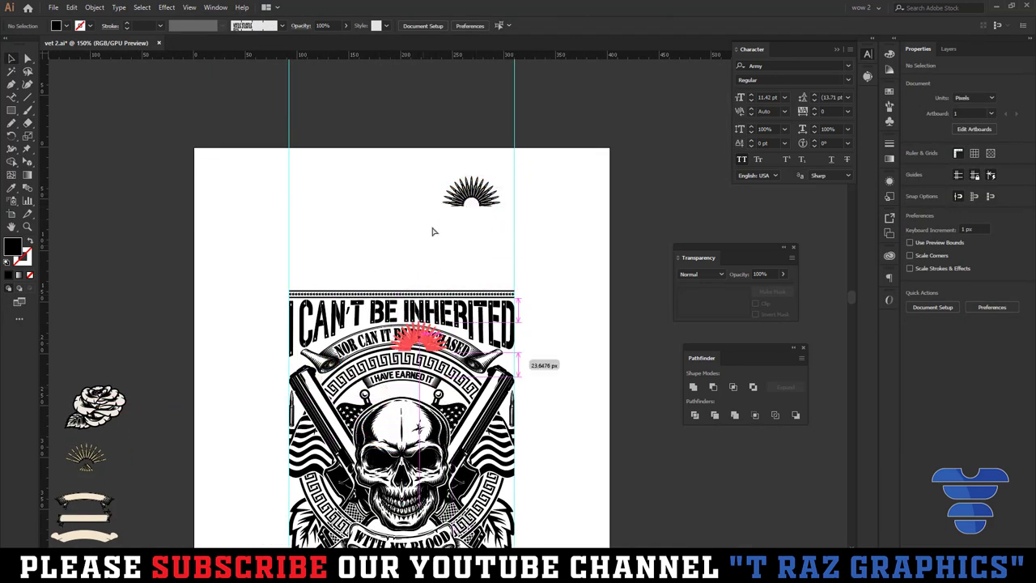
scroll(478, 194, up, 1)
mouse_move(411, 410)
mouse_down()
mouse_move(477, 197)
mouse_move(569, 221)
mouse_up()
scroll(477, 194, up, 2)
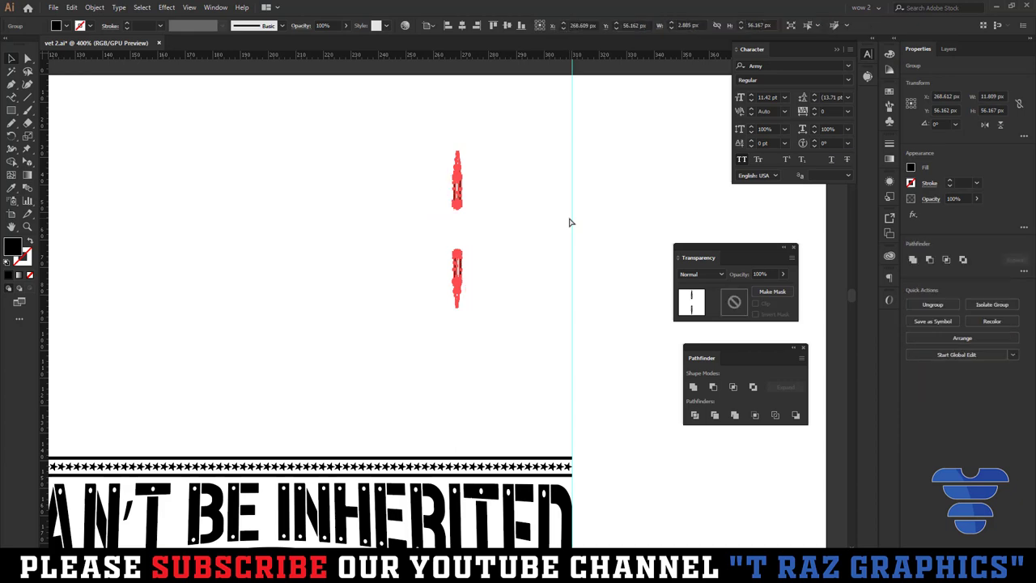
- Carry a copy of the bottom bullet down and centre it horizontally under I HAVE EARNED IT
click(472, 266)
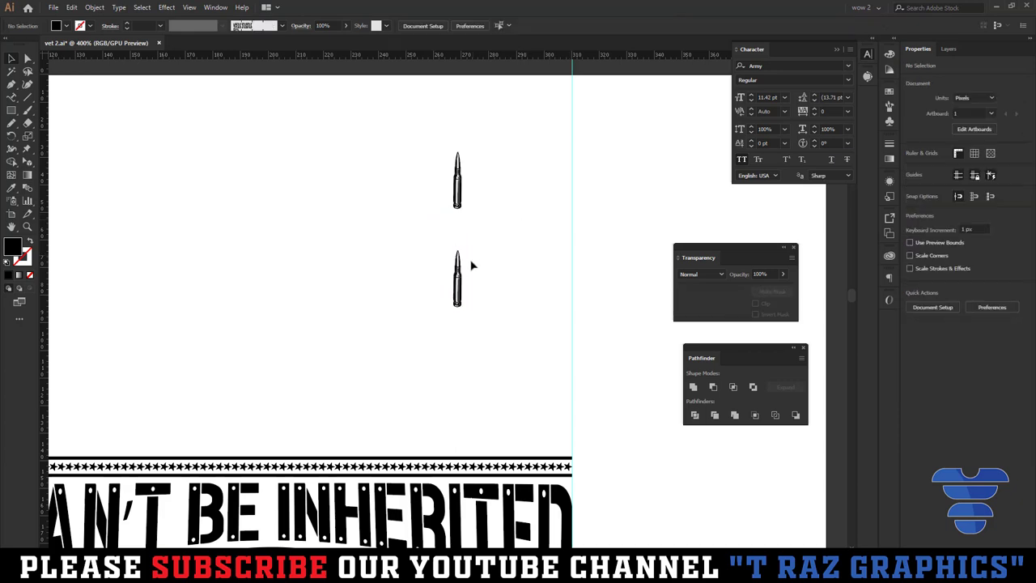
mouse_move(458, 272)
mouse_down()
mouse_move(460, 199)
mouse_move(421, 340)
mouse_move(350, 484)
mouse_move(416, 450)
mouse_up()
scroll(458, 202, down, 2)
scroll(350, 484, up, 4)
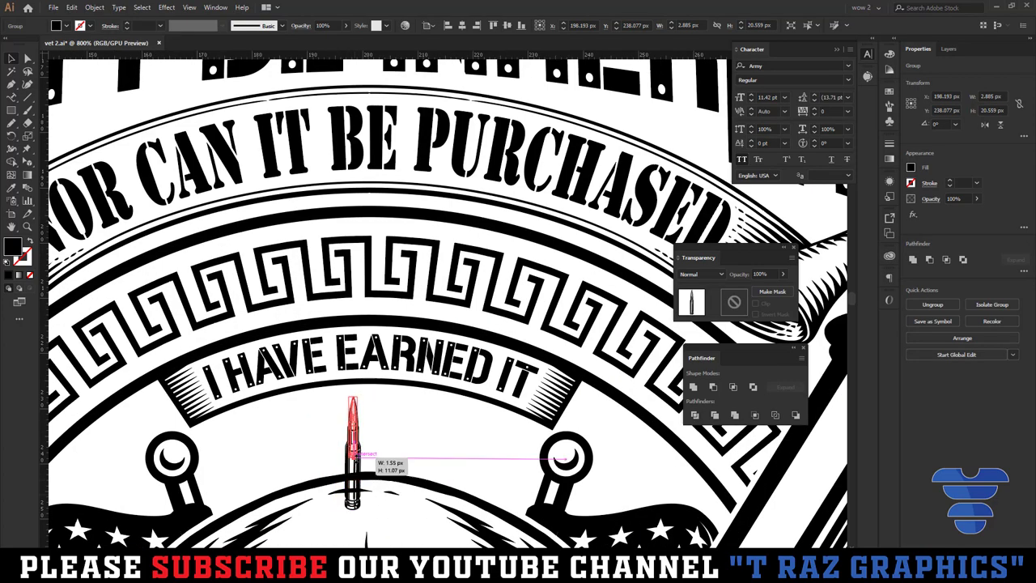
click(416, 450)
scroll(405, 404, down, 2)
click(346, 344)
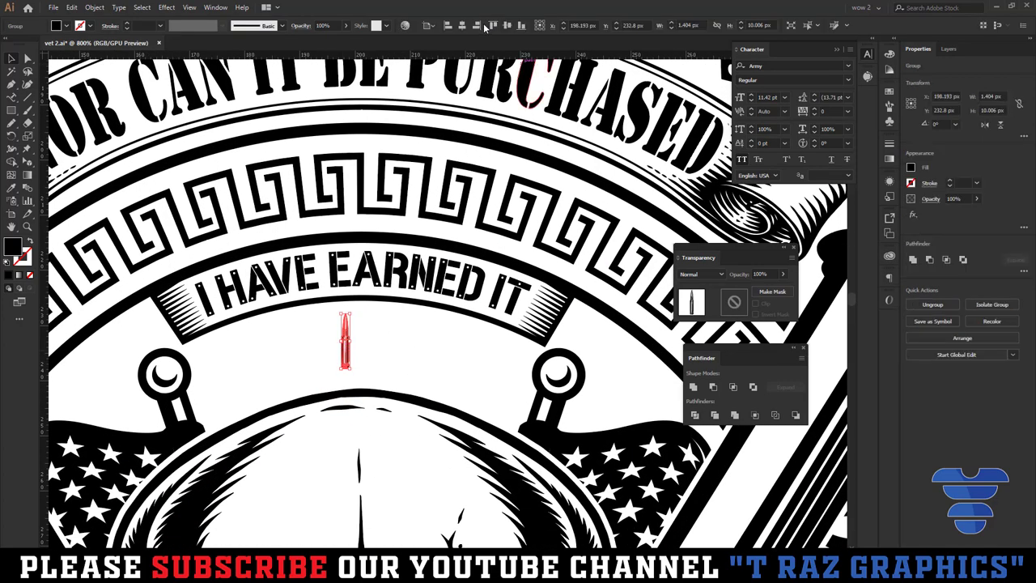
click(461, 26)
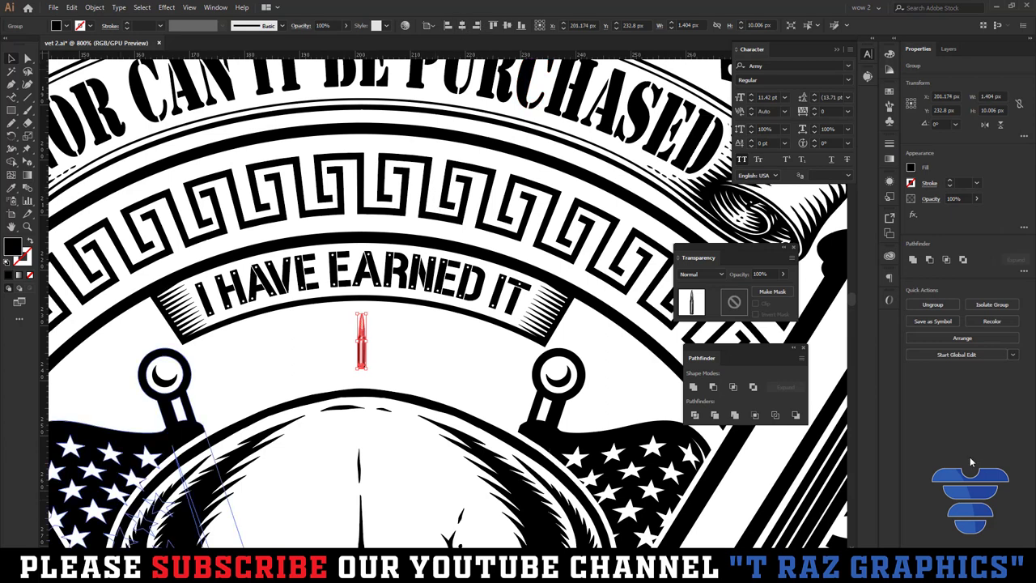
scroll(370, 380, up, 2)
scroll(369, 380, up, 2)
- Stretch the bullet taller to fill the gap and move a small bullet copy beside the artboard
drag(354, 357, 353, 334)
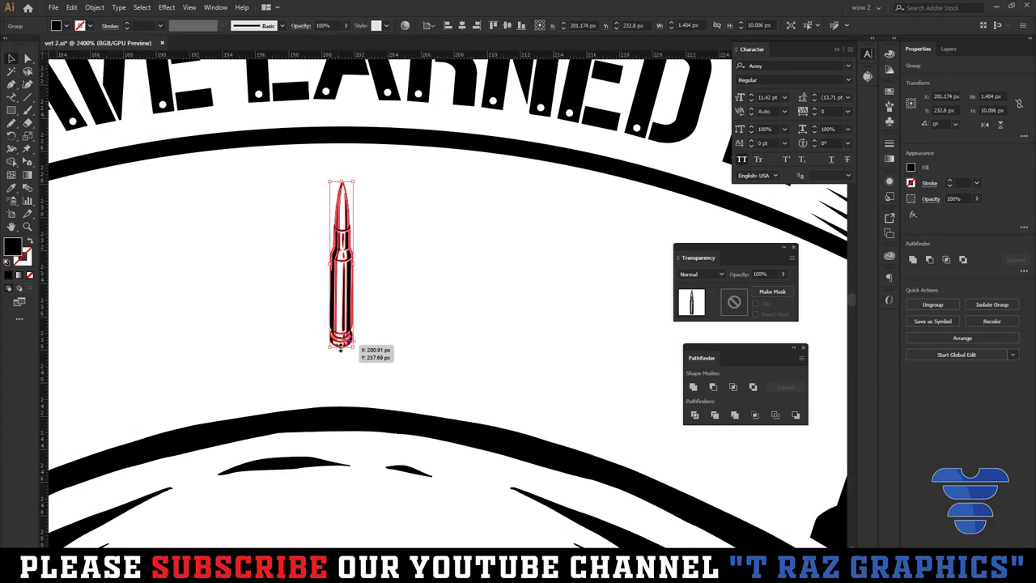
click(435, 331)
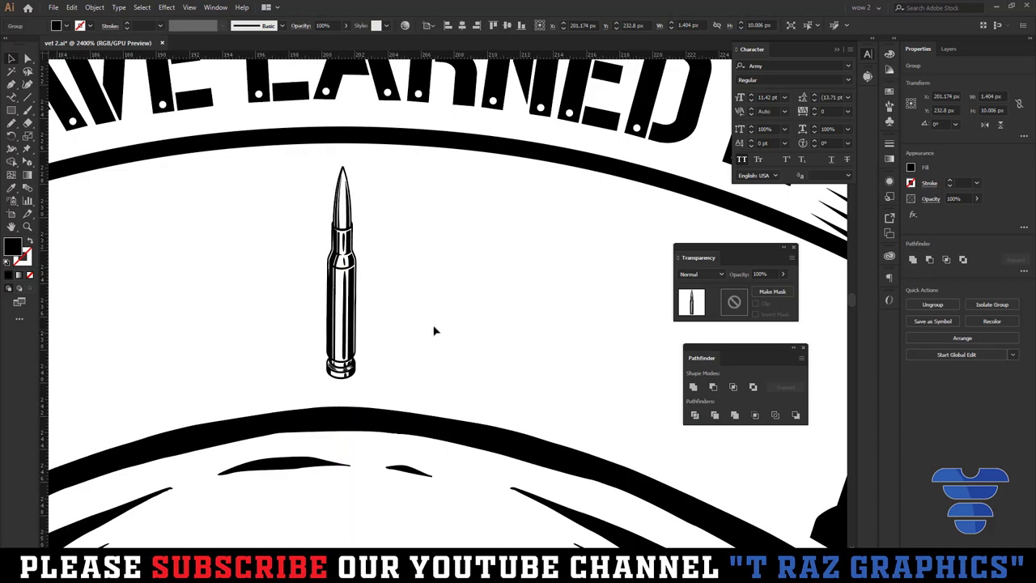
scroll(433, 330, down, 5)
scroll(391, 266, down, 2)
scroll(391, 265, down, 2)
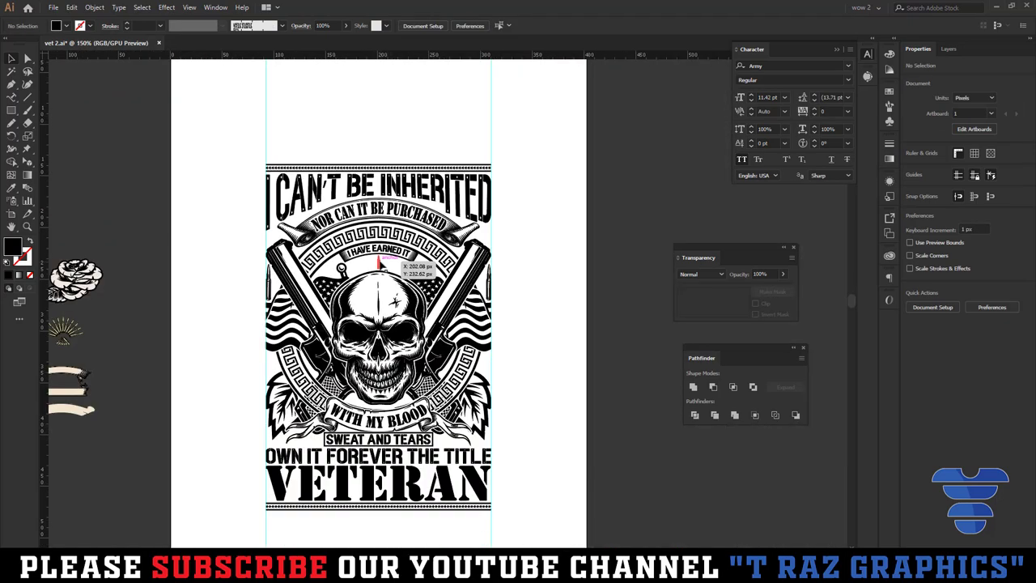
mouse_move(380, 263)
mouse_down()
mouse_move(581, 160)
mouse_move(434, 181)
mouse_move(421, 281)
mouse_move(394, 221)
mouse_up()
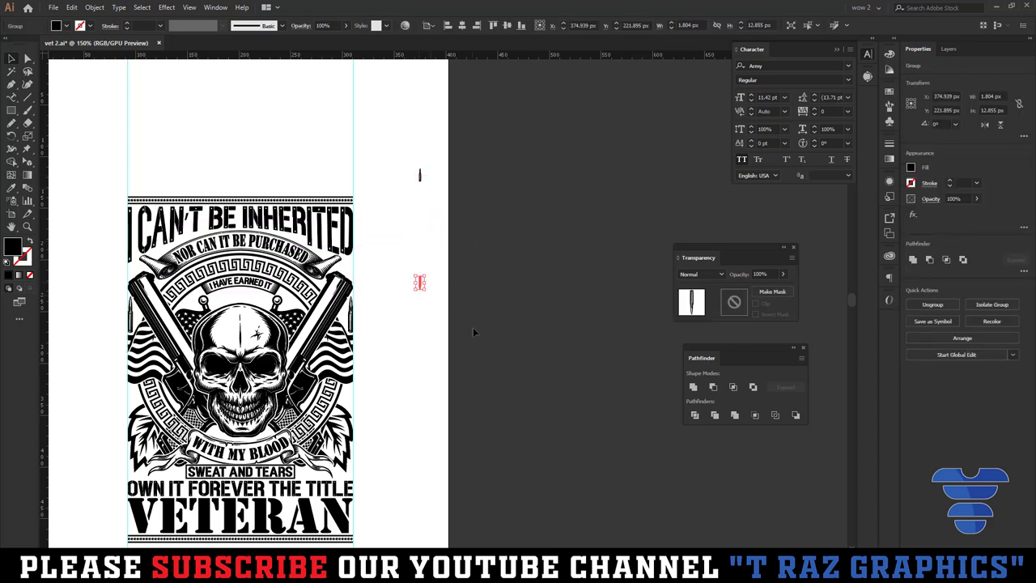
- Group the two small bullets and copy them in 360/32 rotation steps until the ring closes
shift+click(419, 174)
key(ctrl+g)
key(r)
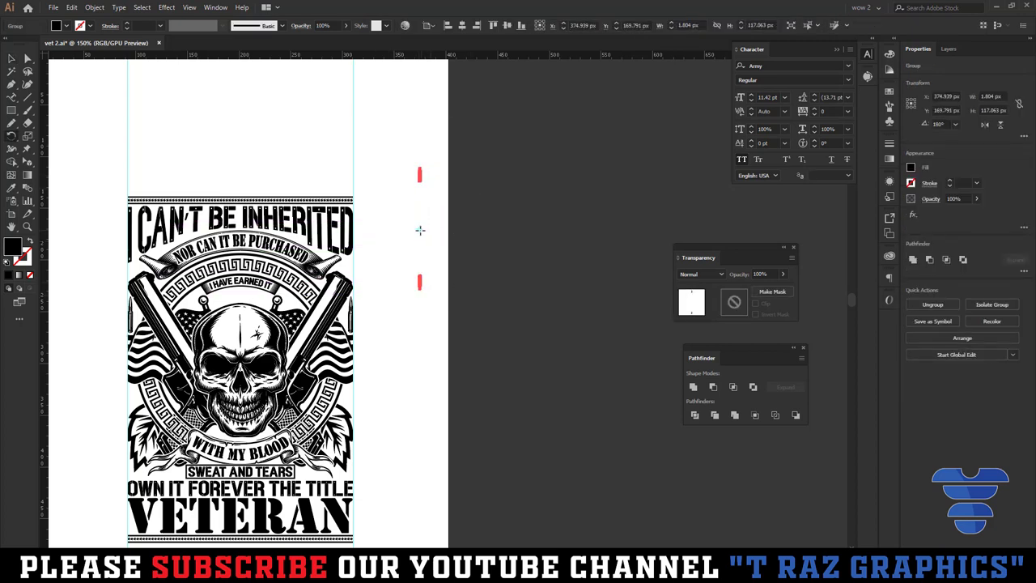
alt+click(419, 228)
text(360/32)
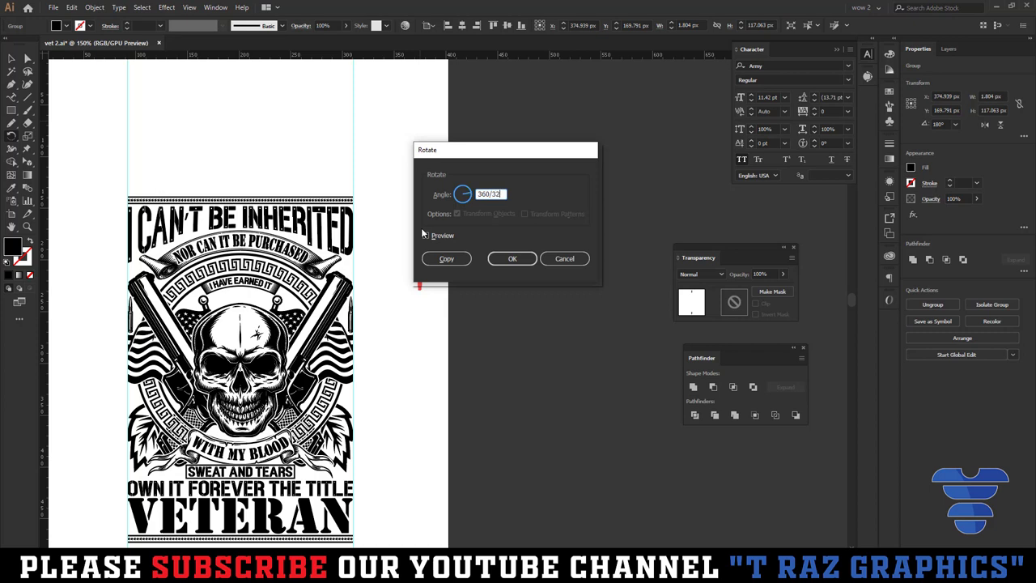
click(447, 259)
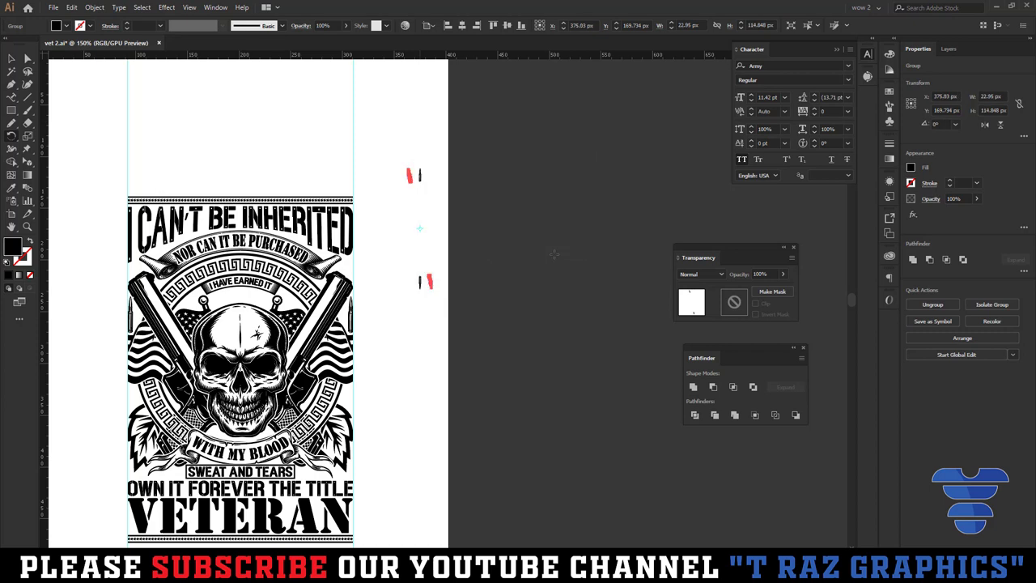
key(ctrl+d)
key(ctrl+d)
key(ctrl+d)
key(ctrl+d)
key(ctrl+d)
key(ctrl+d)
key(ctrl+d)
key(ctrl+d)
key(ctrl+d)
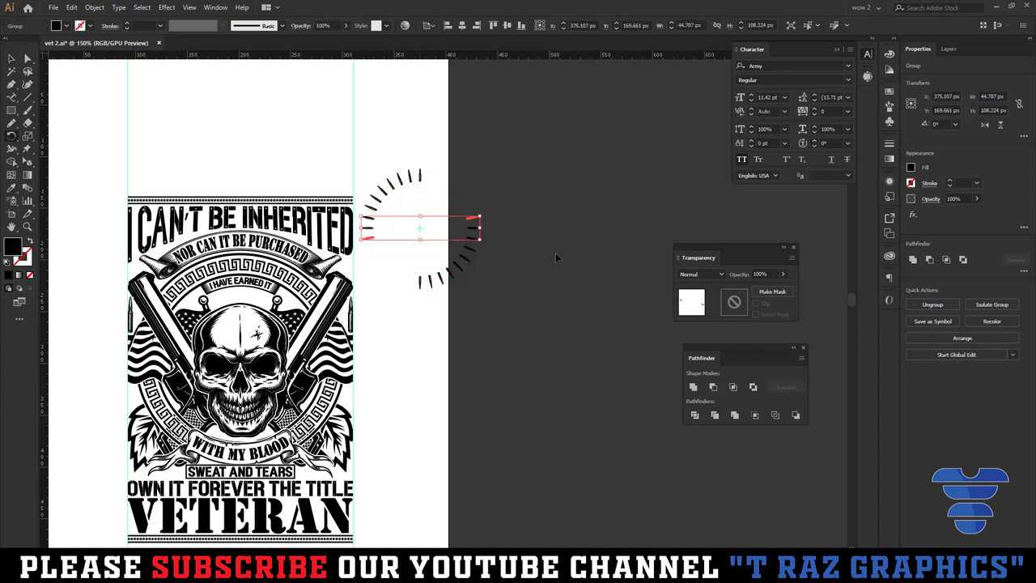
key(ctrl+d)
key(ctrl+d)
key(ctrl+d)
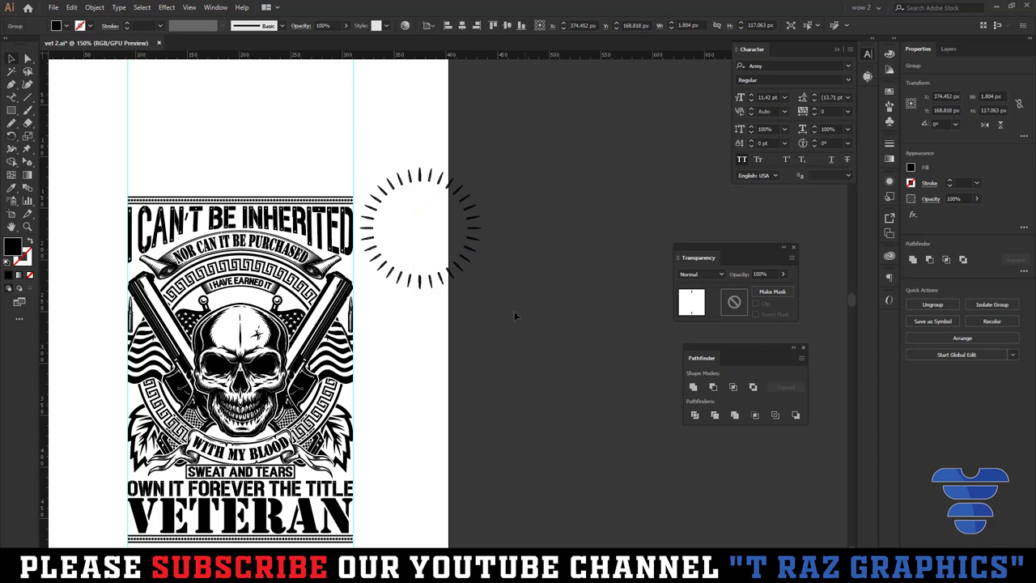
- Check one bullet pair in the ring, then marquee-select the whole ring
click(485, 317)
scroll(420, 196, up, 3)
click(418, 143)
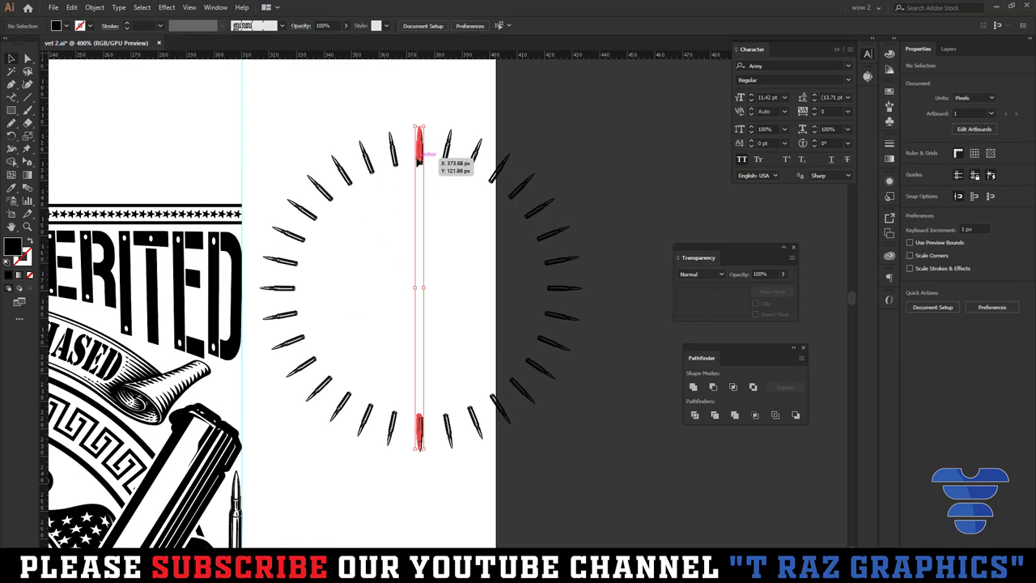
click(438, 195)
scroll(444, 213, down, 1)
scroll(444, 214, down, 1)
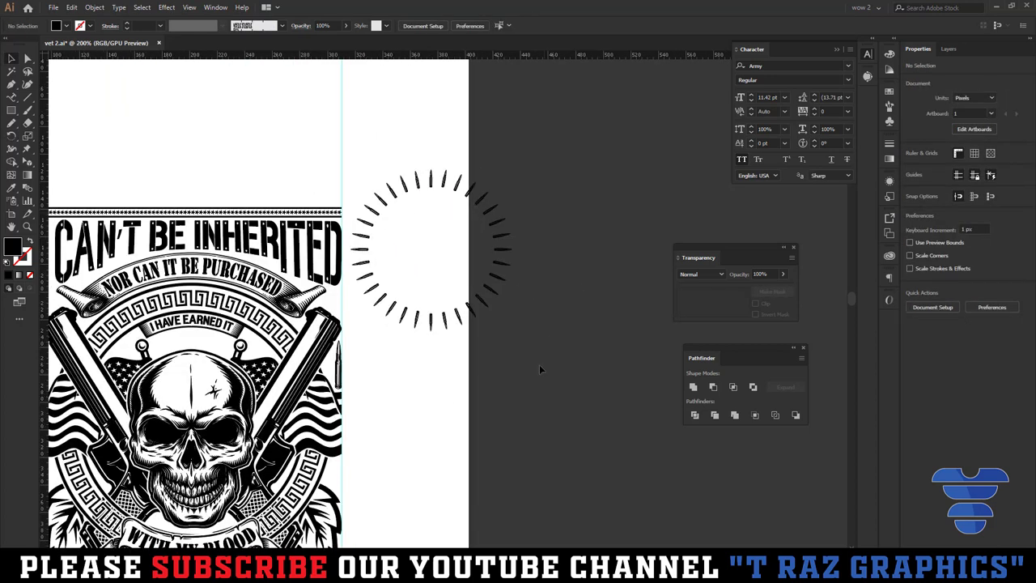
drag(542, 372, 356, 99)
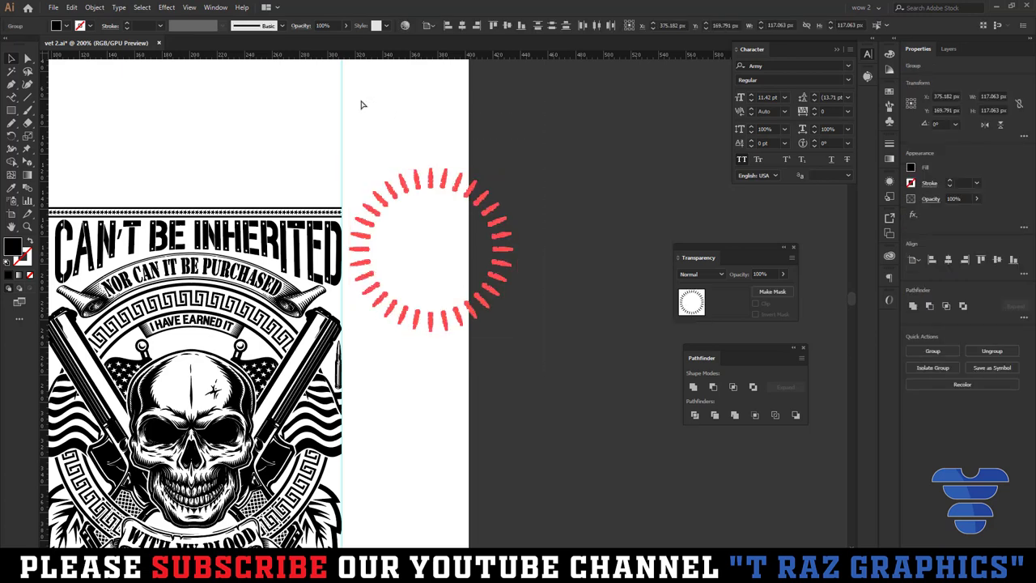
scroll(450, 194, down, 2)
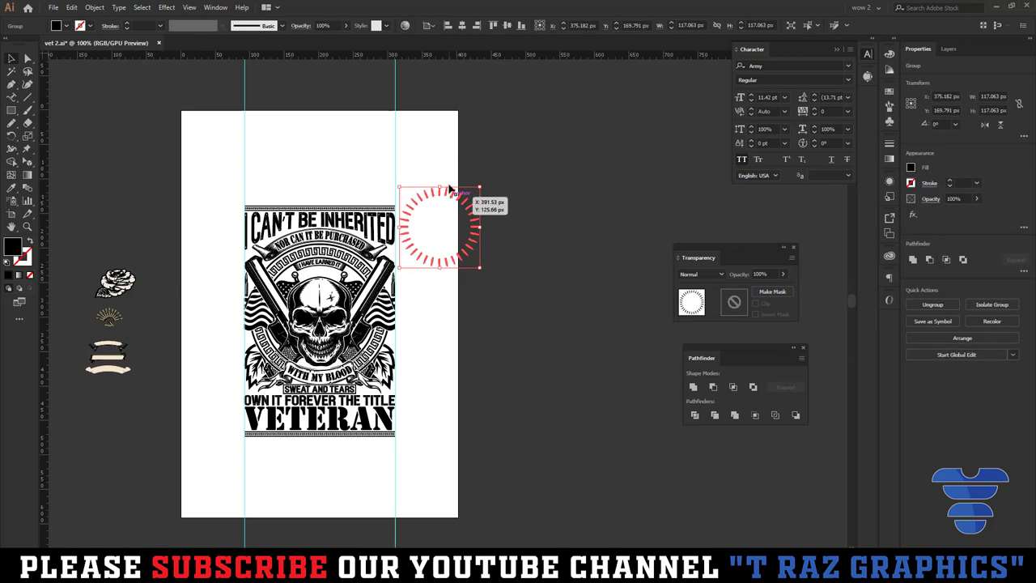
- Align the bullet ring to the skull and position it just beneath I HAVE EARNED IT
click(461, 26)
click(507, 26)
scroll(344, 257, up, 2)
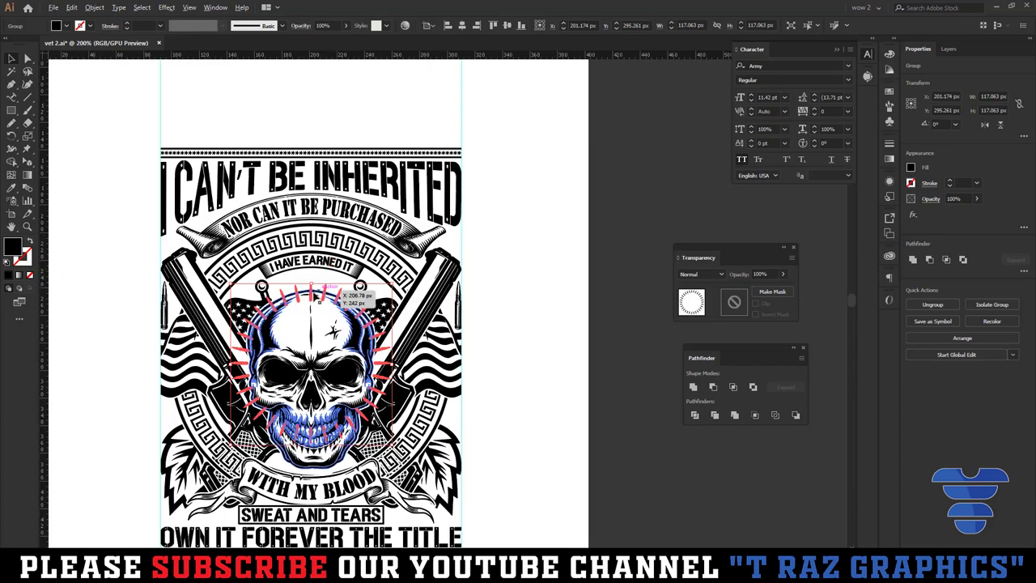
drag(344, 257, 314, 263)
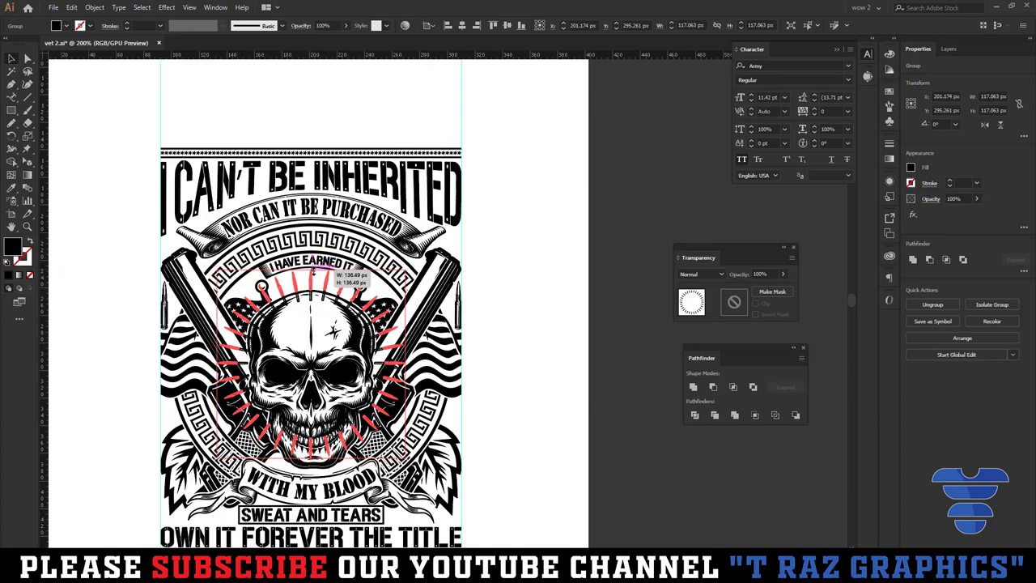
scroll(314, 263, up, 2)
scroll(314, 265, up, 2)
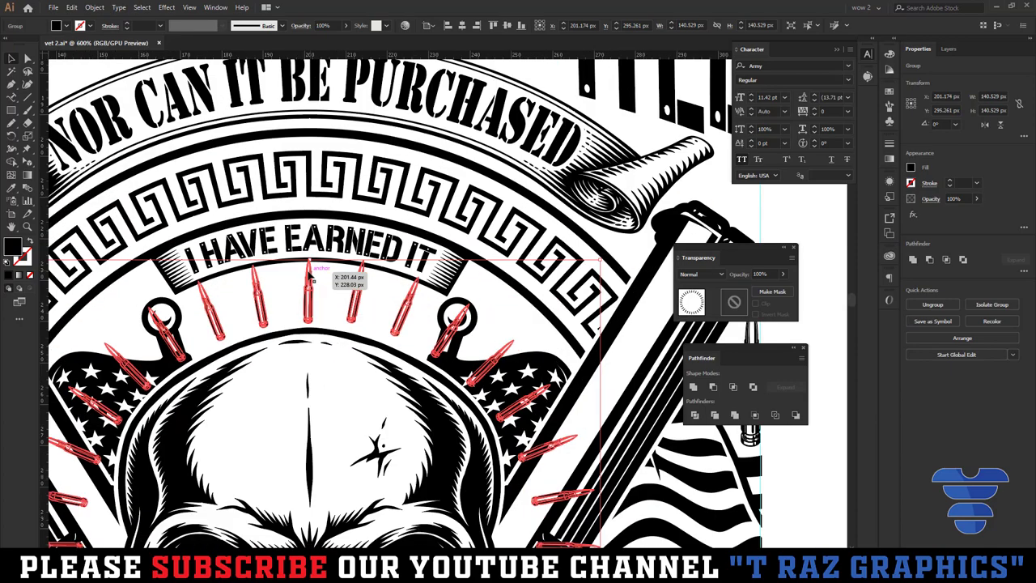
scroll(314, 265, up, 2)
drag(317, 239, 316, 245)
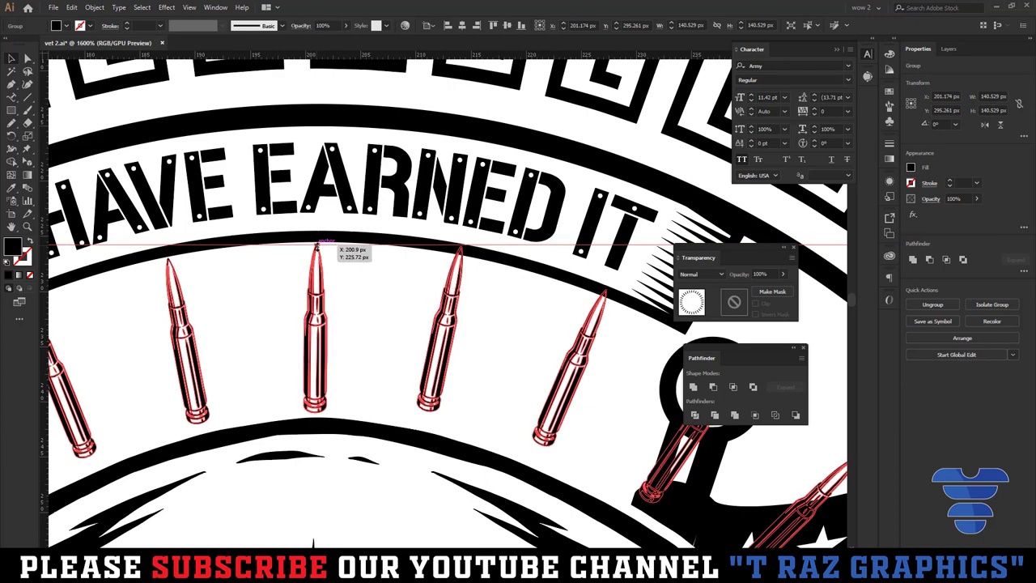
scroll(317, 245, down, 3)
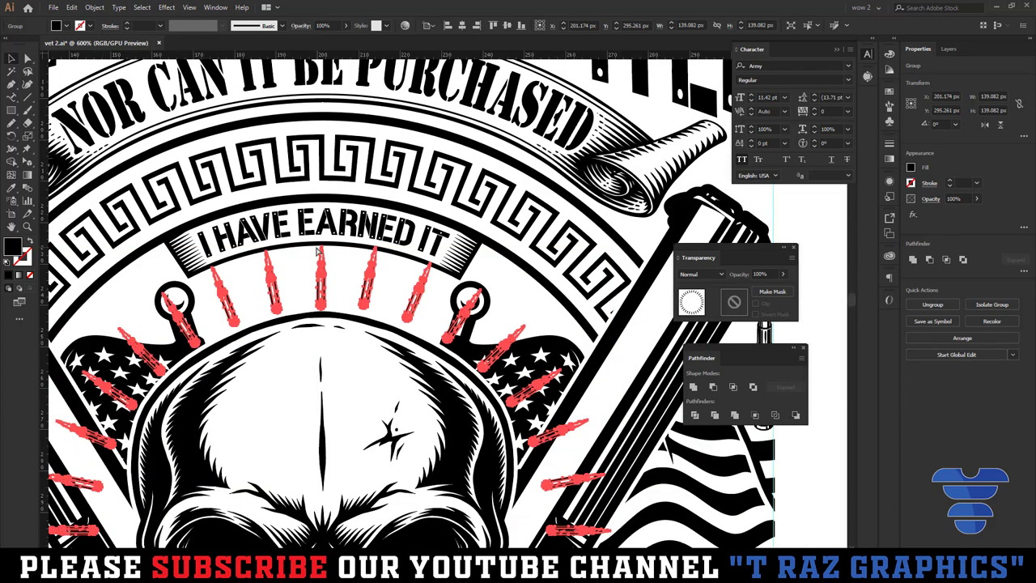
scroll(318, 252, down, 1)
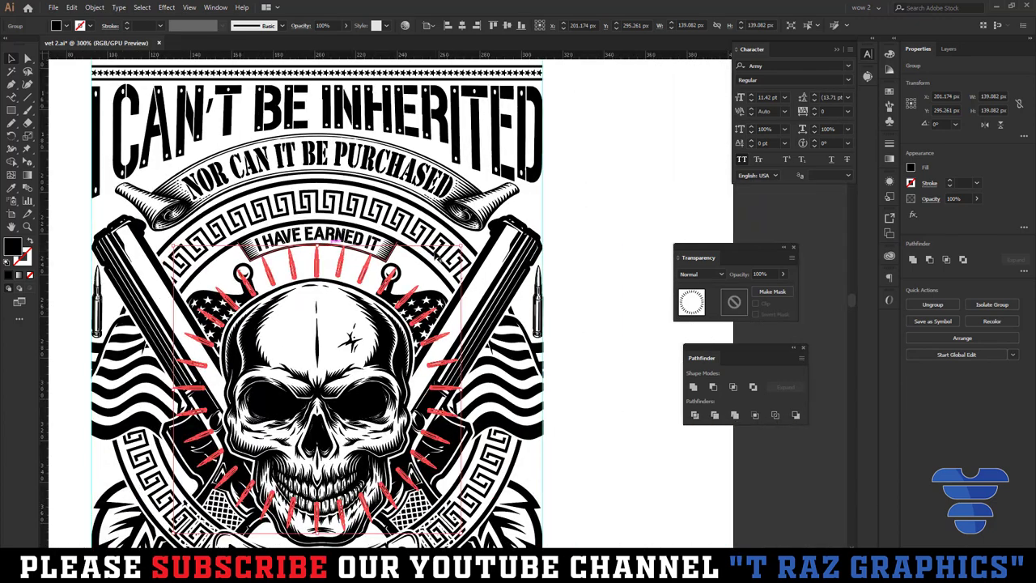
- Add slightly rotated copies of the ring with Ctrl+D and group them together
drag(472, 242, 468, 225)
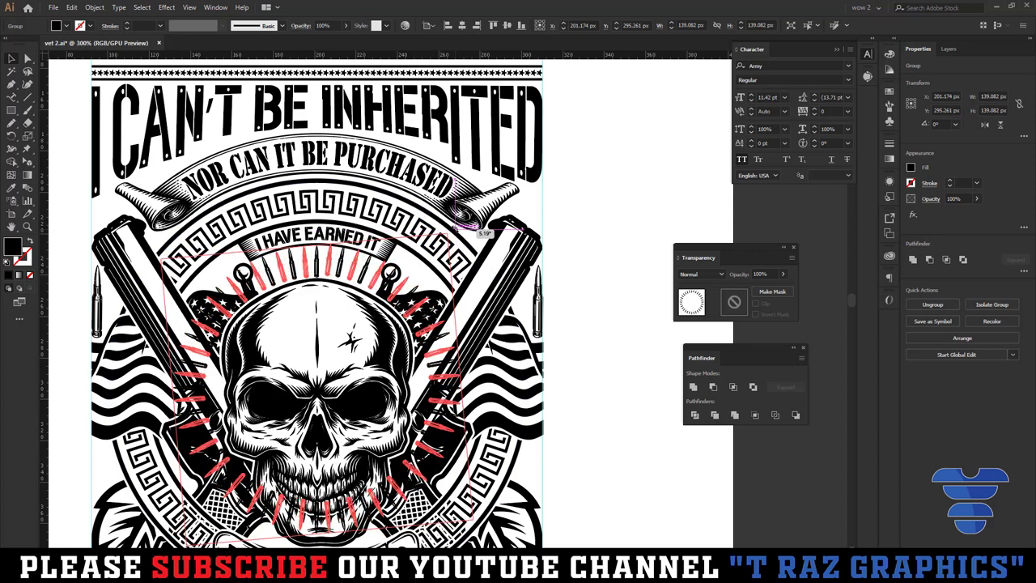
key(ctrl+z)
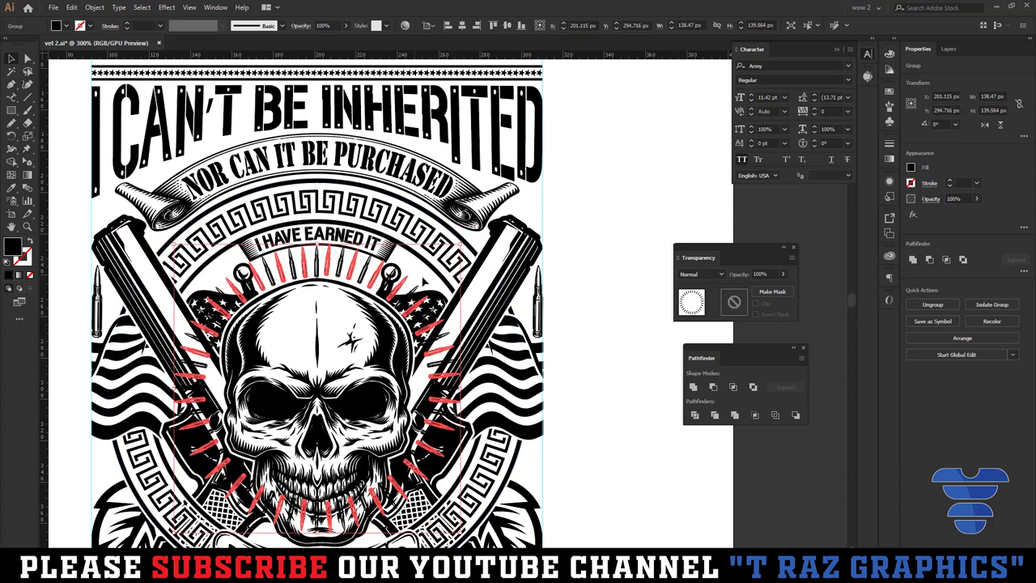
key(r)
drag(370, 273, 374, 276)
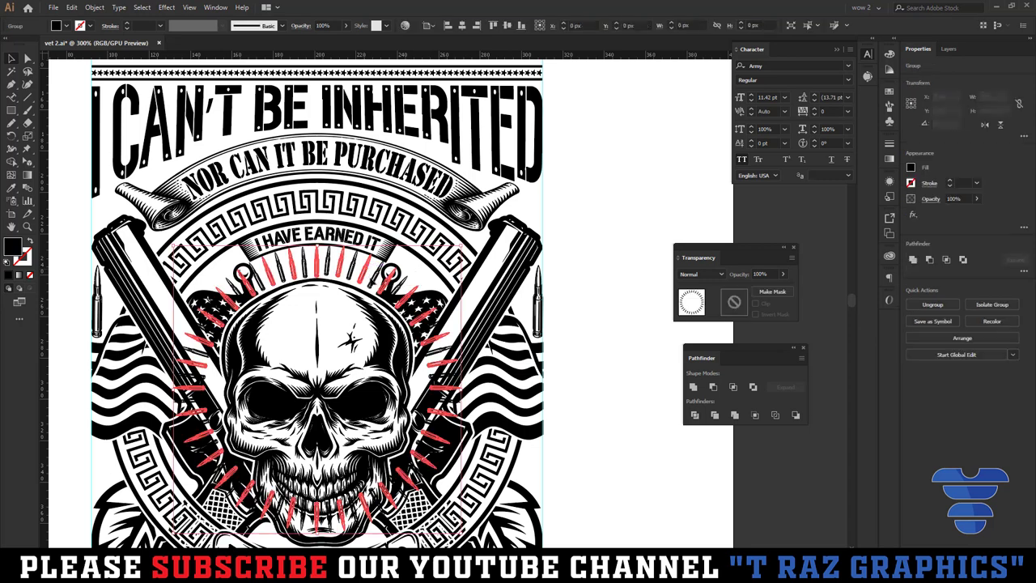
key(ctrl+d)
key(ctrl+d)
key(ctrl+d)
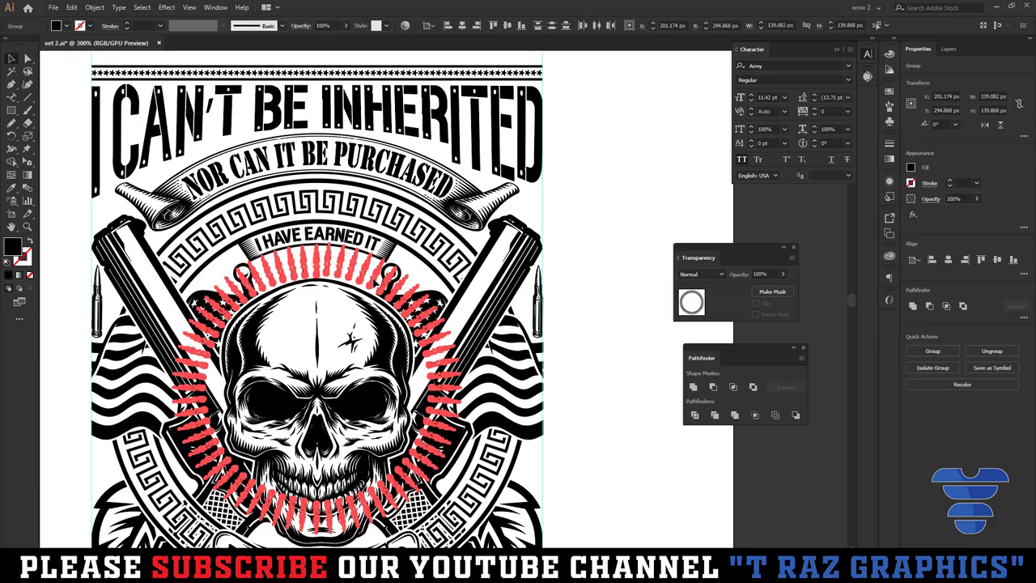
key(ctrl+g)
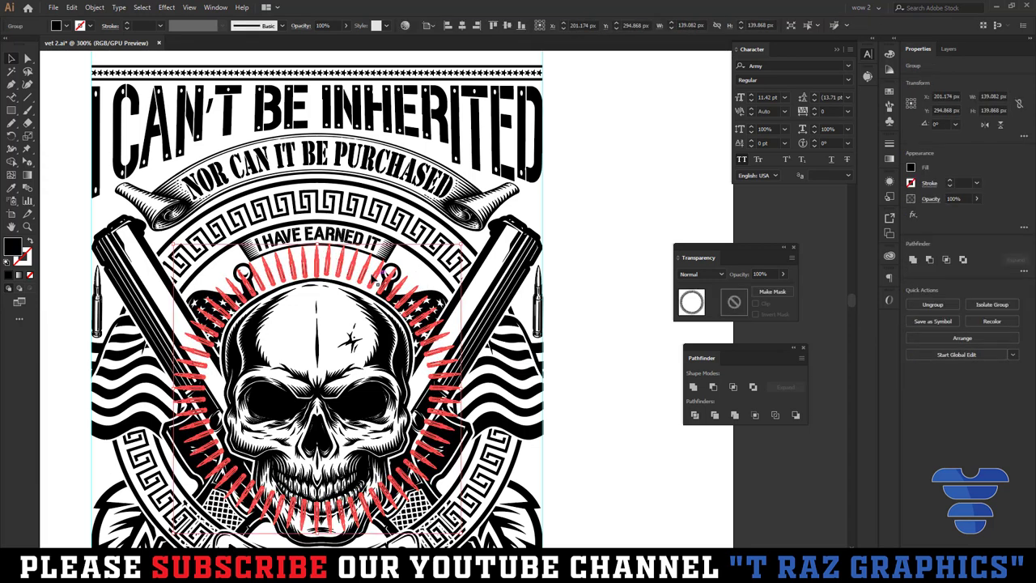
scroll(374, 274, down, 1)
- Erase all bullets except the top arc using an enlarged Eraser
key(l)
drag(460, 349, 566, 459)
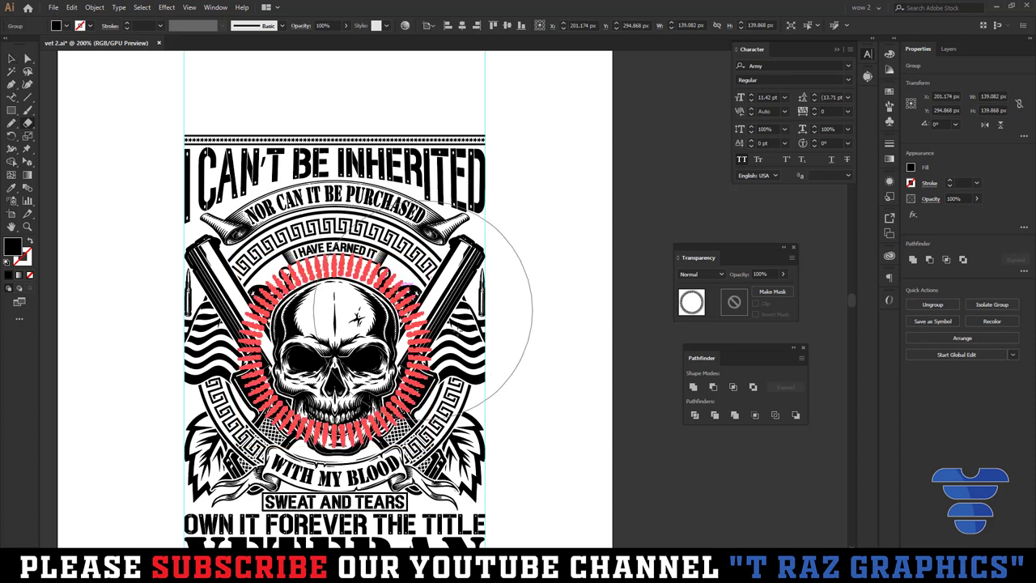
mouse_move(461, 365)
mouse_down()
mouse_move(365, 440)
mouse_move(219, 386)
mouse_move(199, 335)
mouse_move(180, 338)
mouse_up()
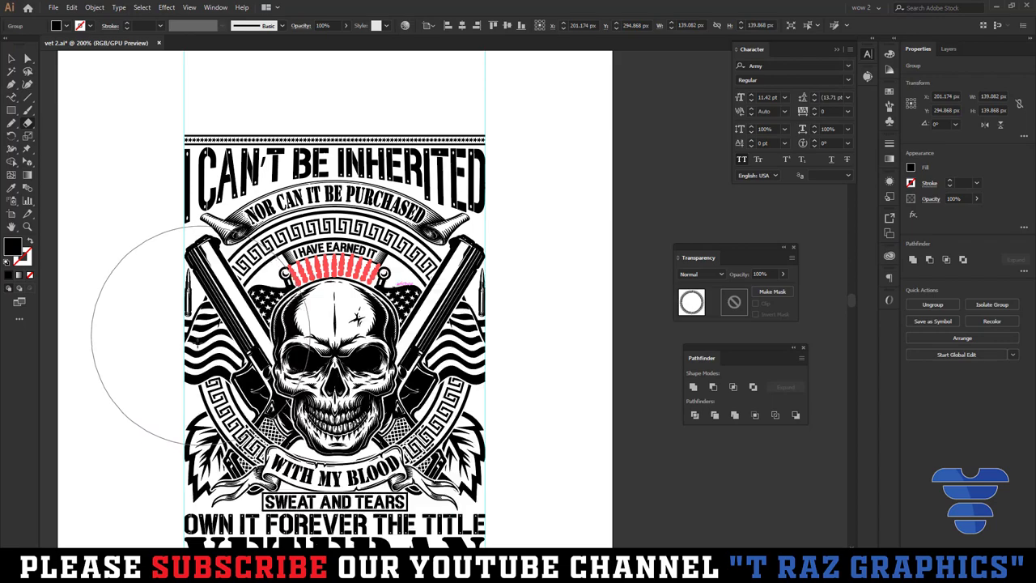
key(v)
- Scale the remaining bullet arc narrower horizontally
click(377, 275)
scroll(396, 277, up, 4)
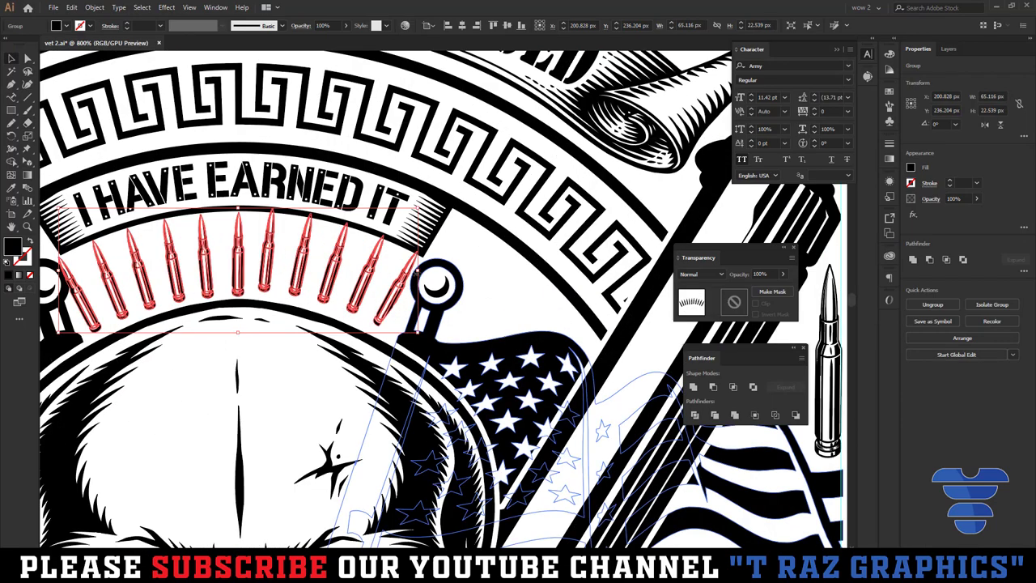
drag(418, 276, 398, 271)
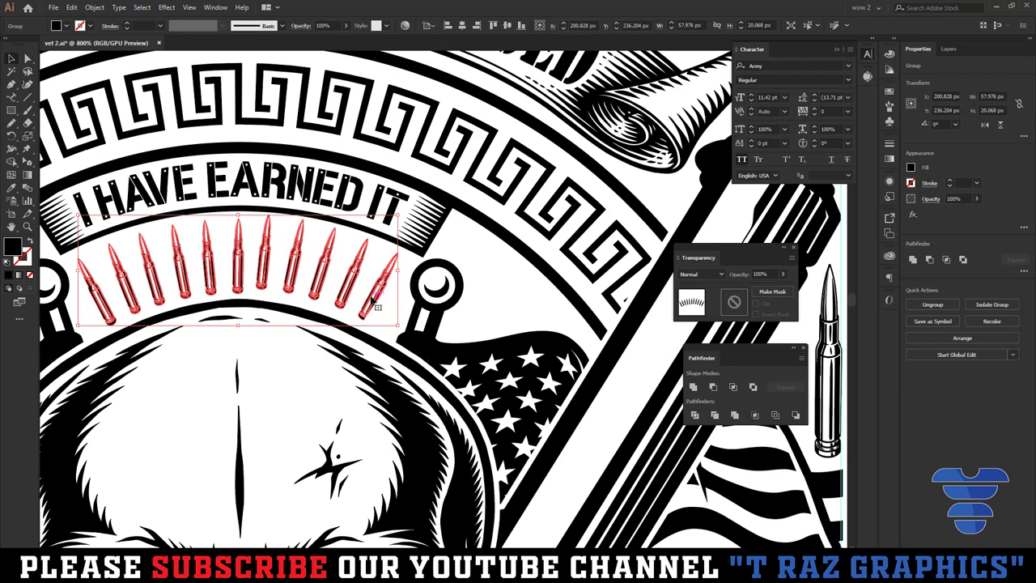
key(ctrl+minus)
key(ctrl+minus)
key(ctrl+minus)
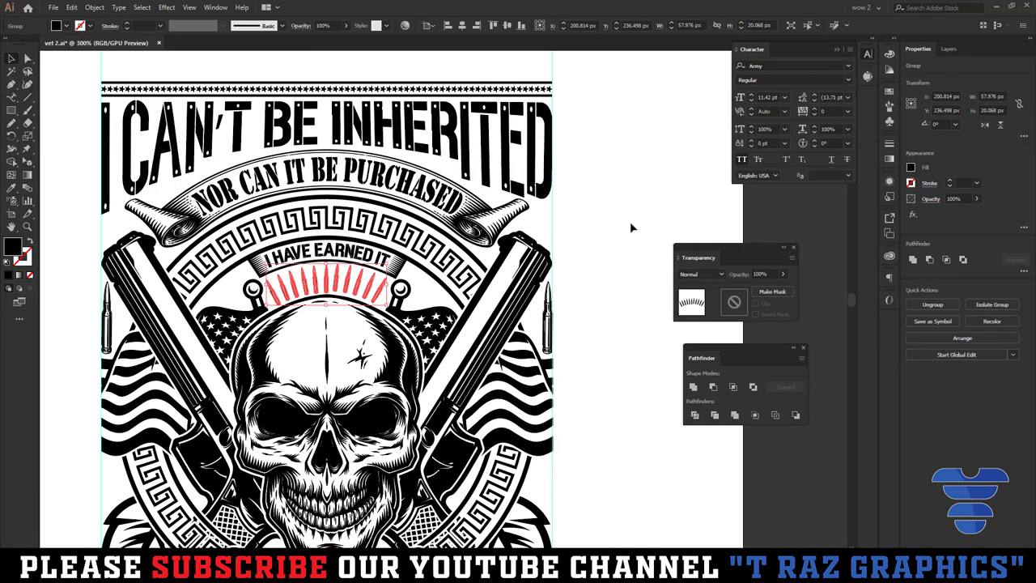
click(632, 228)
scroll(611, 221, down, 2)
drag(620, 224, 555, 190)
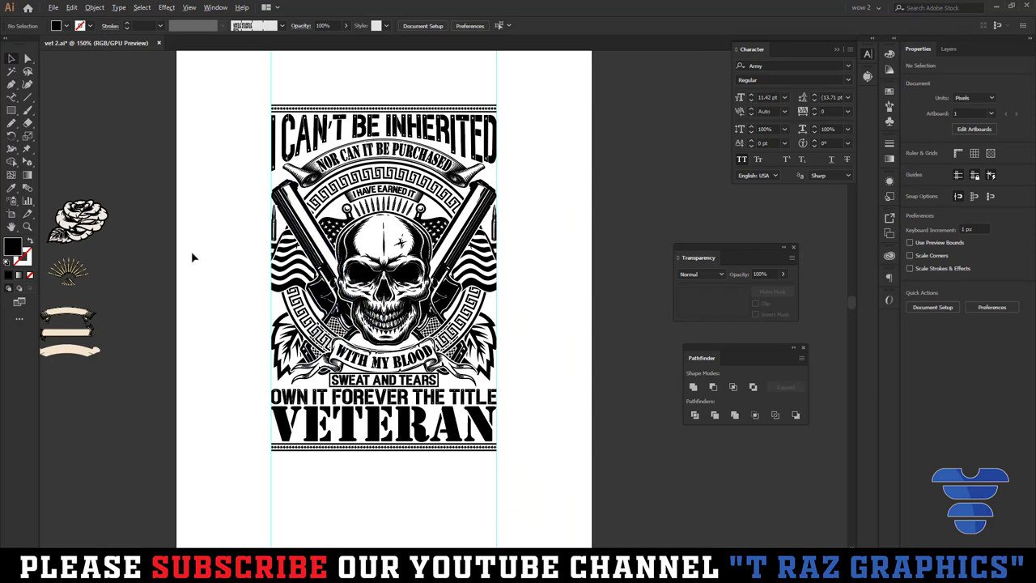
- Delete the leftover rose, fan and banner pieces beside the artboard
scroll(190, 249, down, 2)
scroll(278, 265, up, 1)
scroll(278, 266, left, 1)
drag(146, 227, 244, 375)
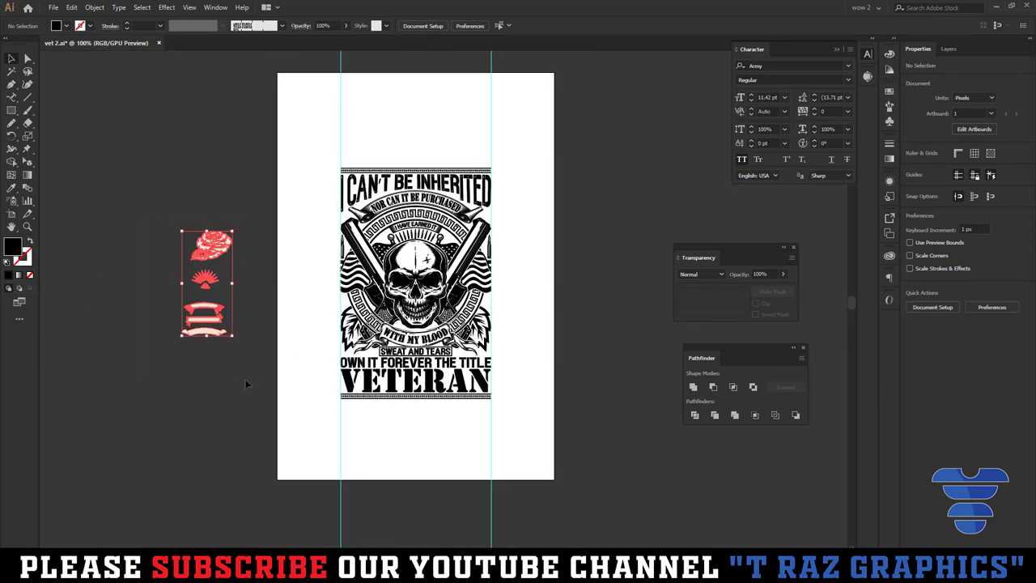
key(Delete)
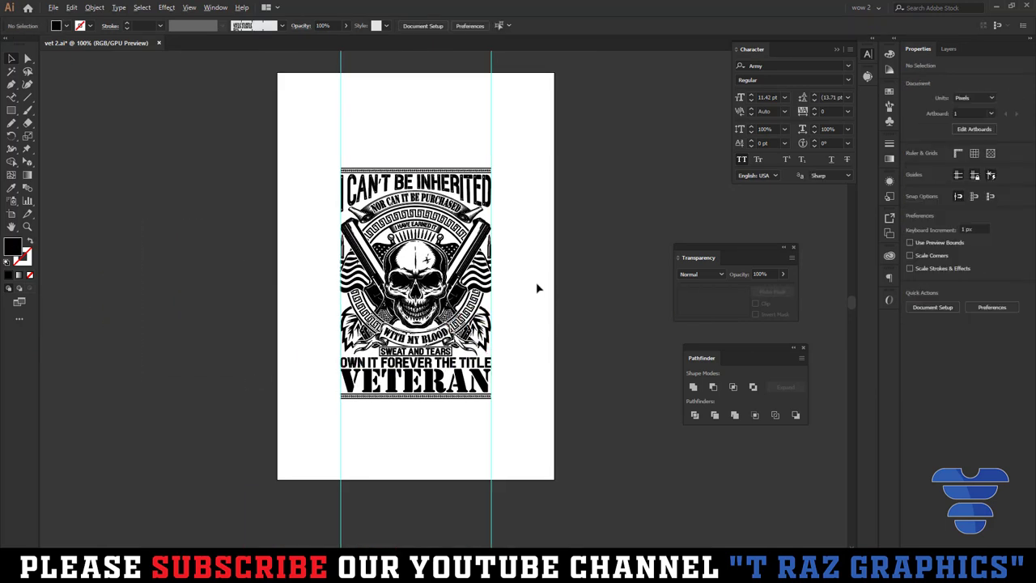
- Close the Transparency and Pathfinder panels
scroll(536, 288, up, 1)
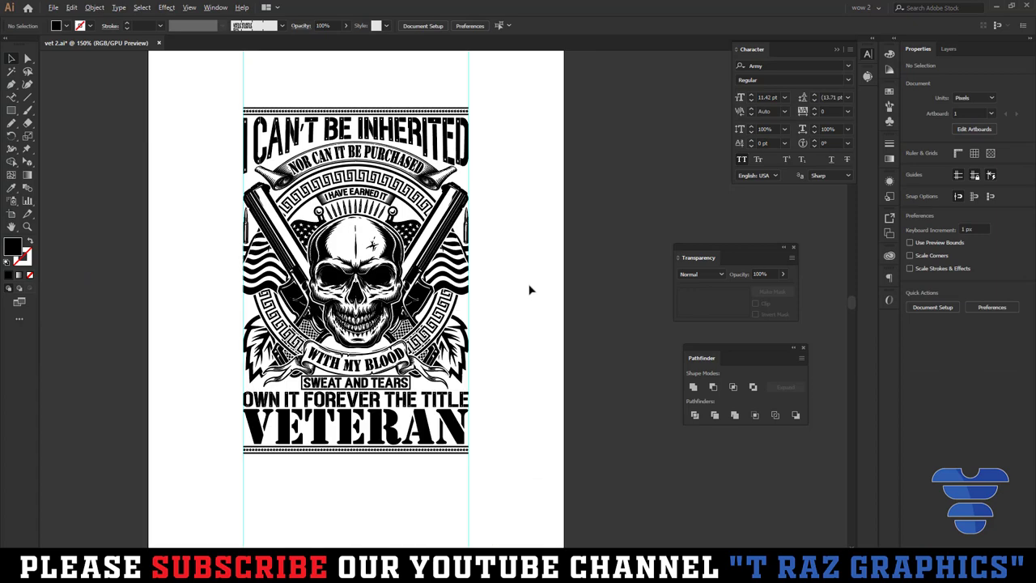
click(795, 247)
click(803, 348)
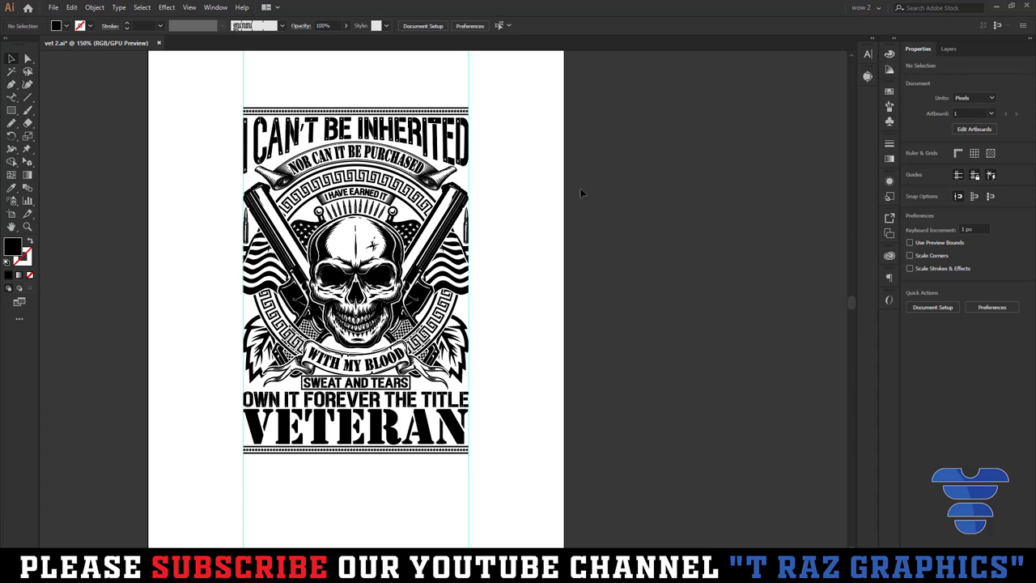
- Hide the guides and zoom to 200% to review the finished design
drag(579, 188, 651, 198)
right_click(643, 186)
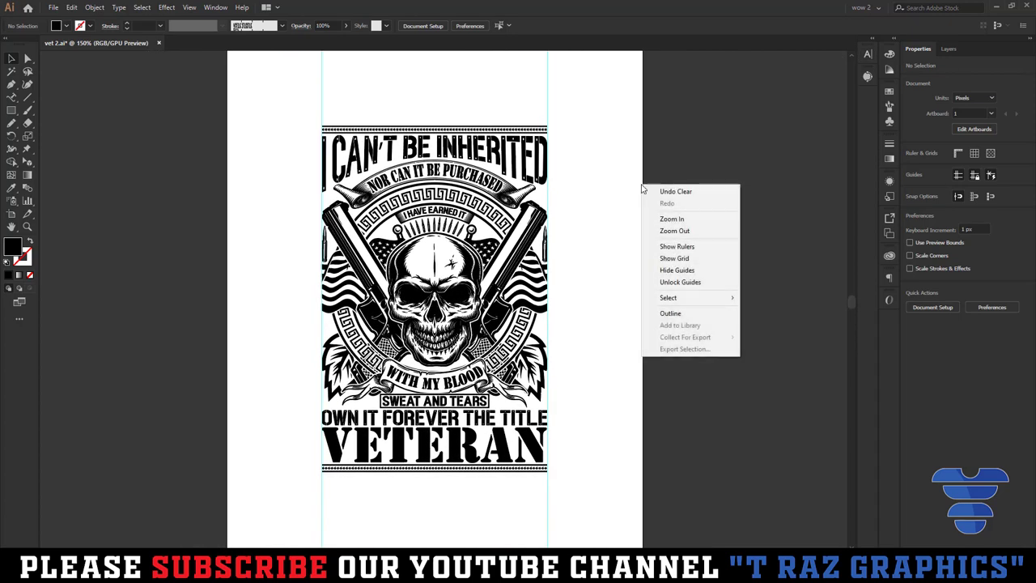
click(680, 270)
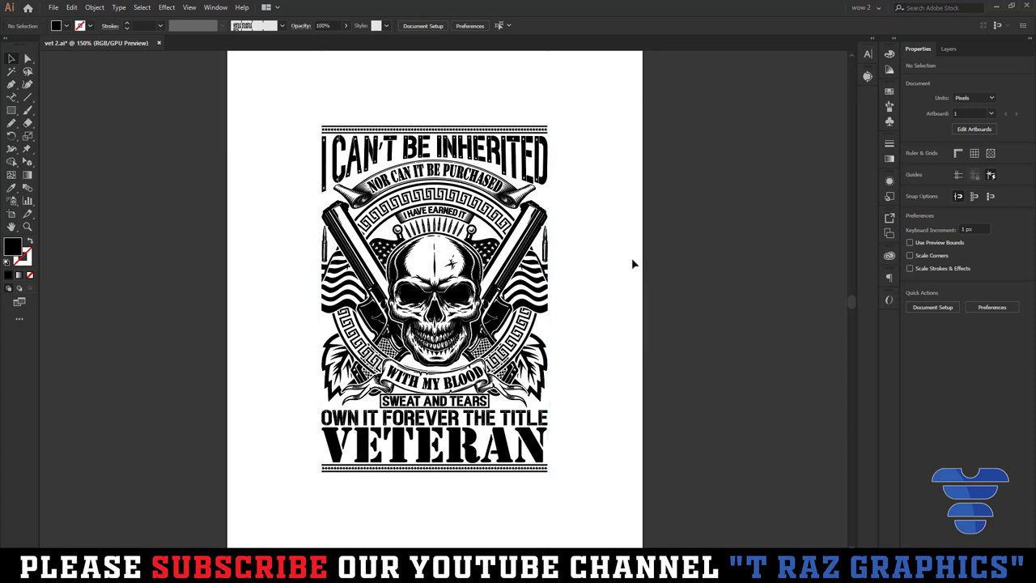
scroll(627, 265, down, 1)
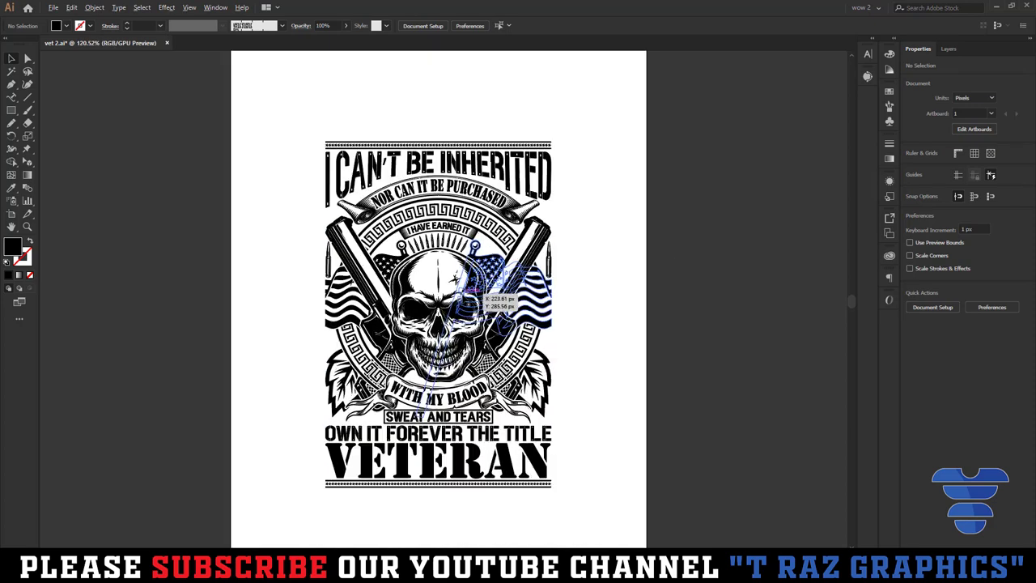
key(ctrl+plus)
drag(617, 270, 615, 277)
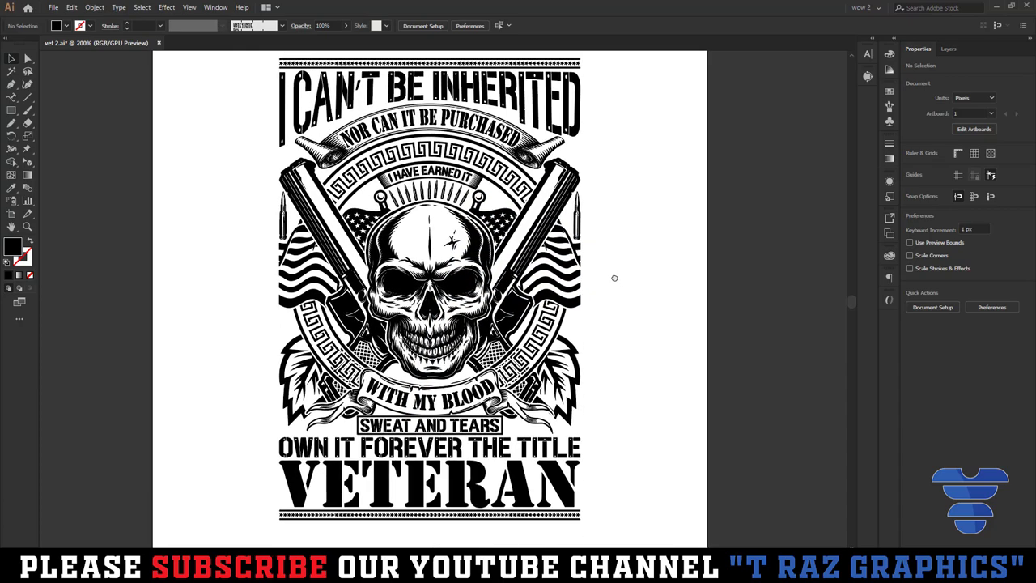